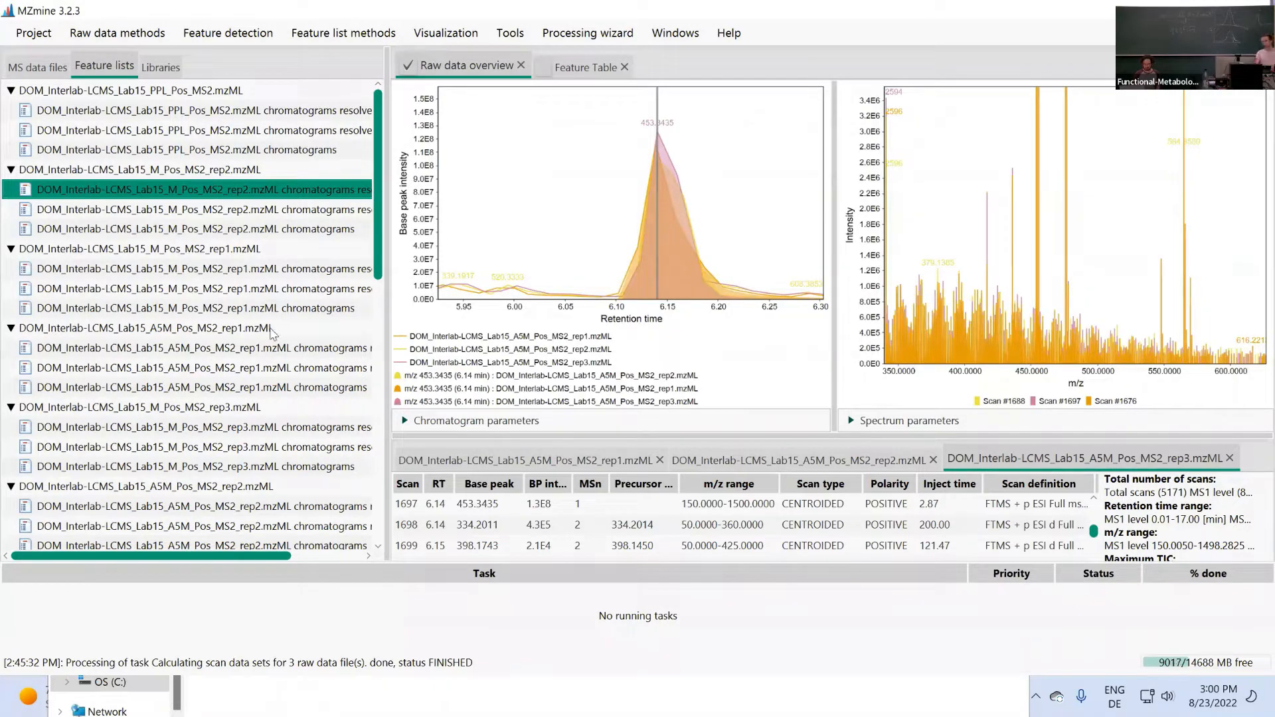
# Select the aligned feature list at the end of the feature lists tree.
pyautogui.scroll(-12, 273, 332)
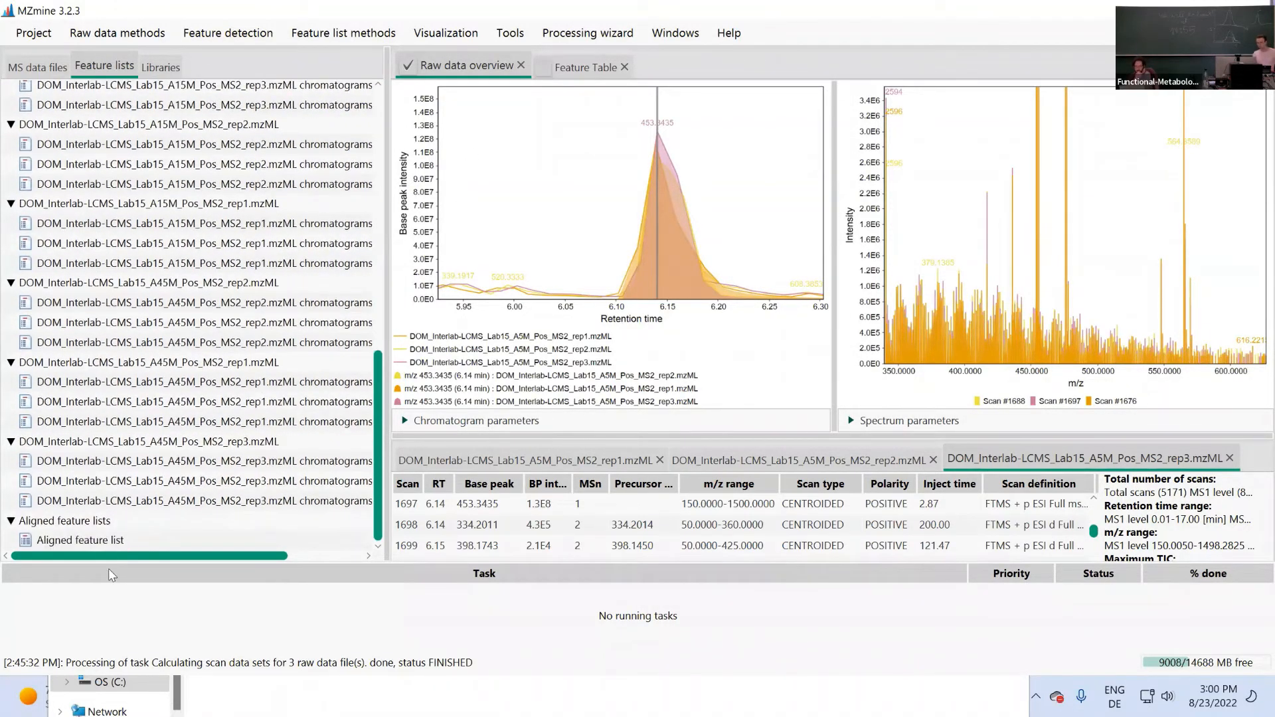
pyautogui.click(79, 540)
pyautogui.click(445, 32)
pyautogui.moveTo(343, 33)
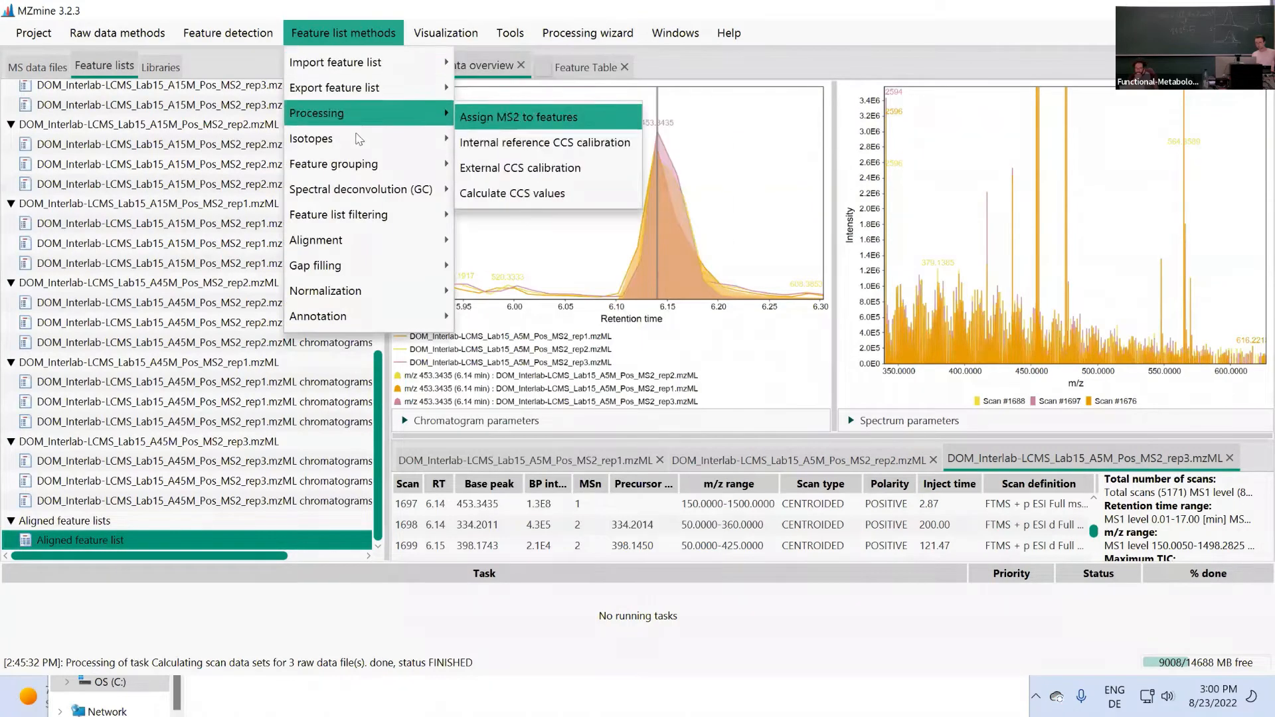
pyautogui.moveTo(340, 137)
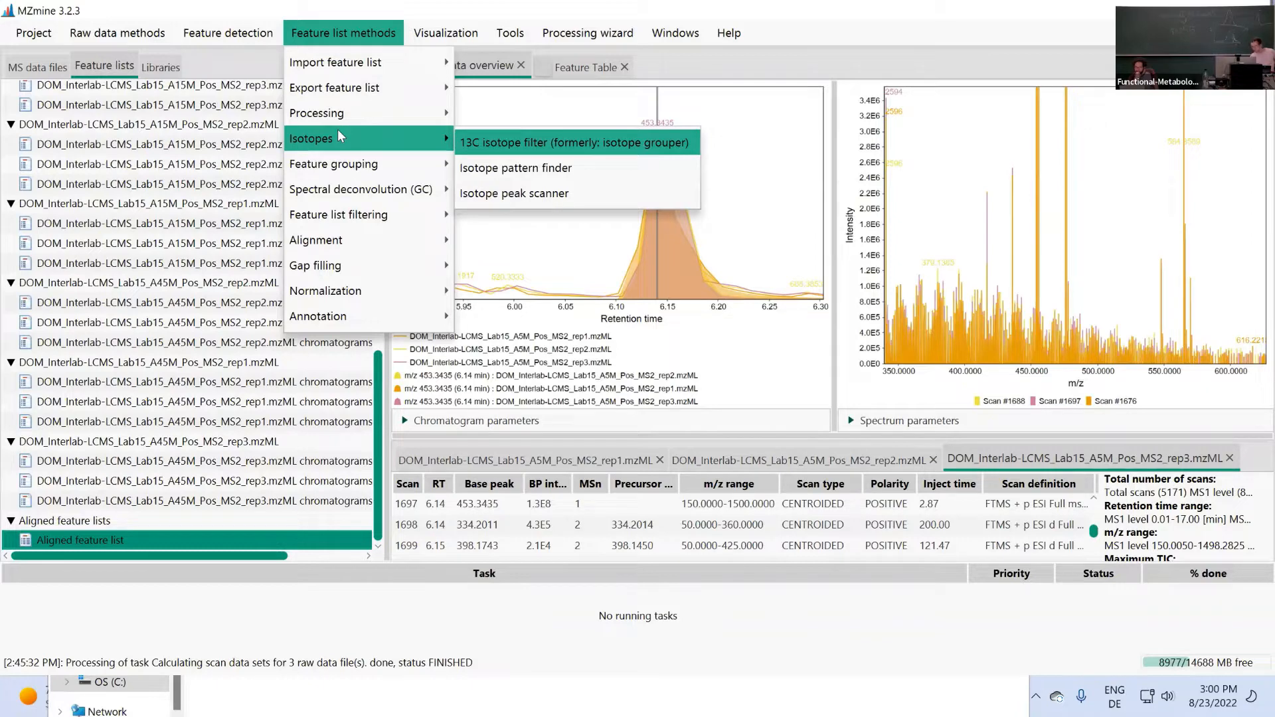
pyautogui.click(577, 4)
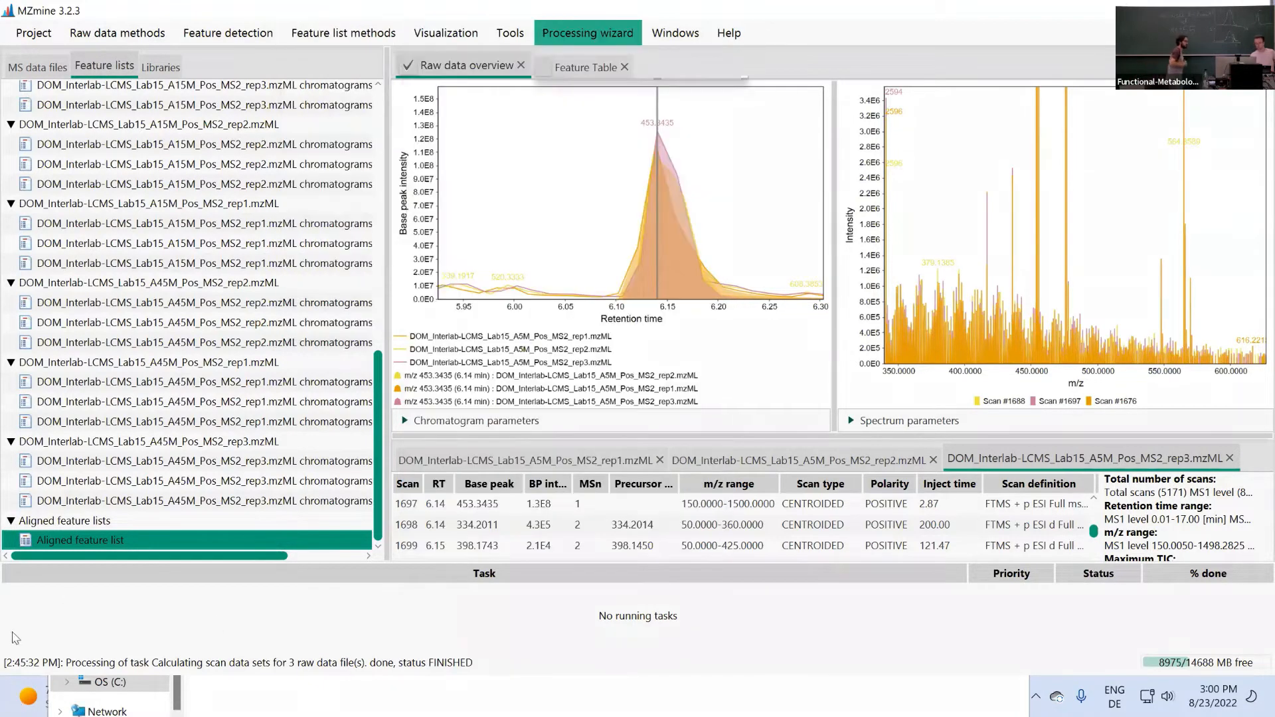
pyautogui.click(335, 36)
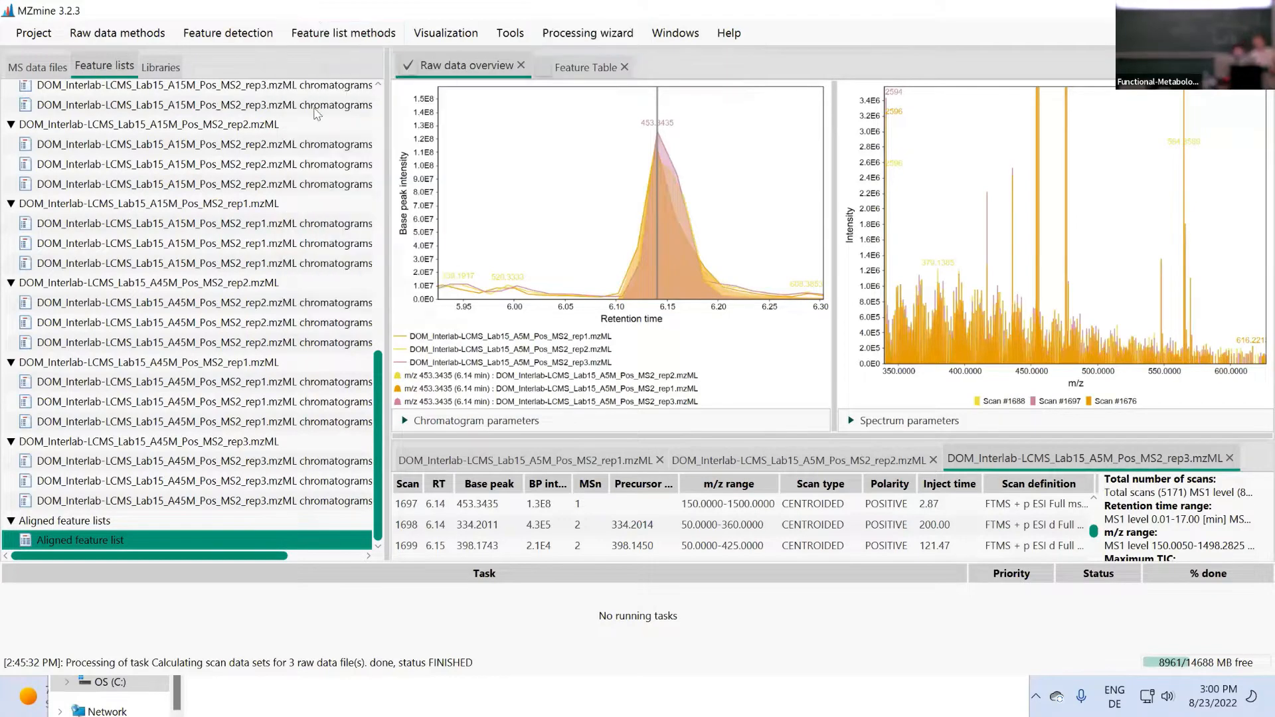
pyautogui.click(318, 29)
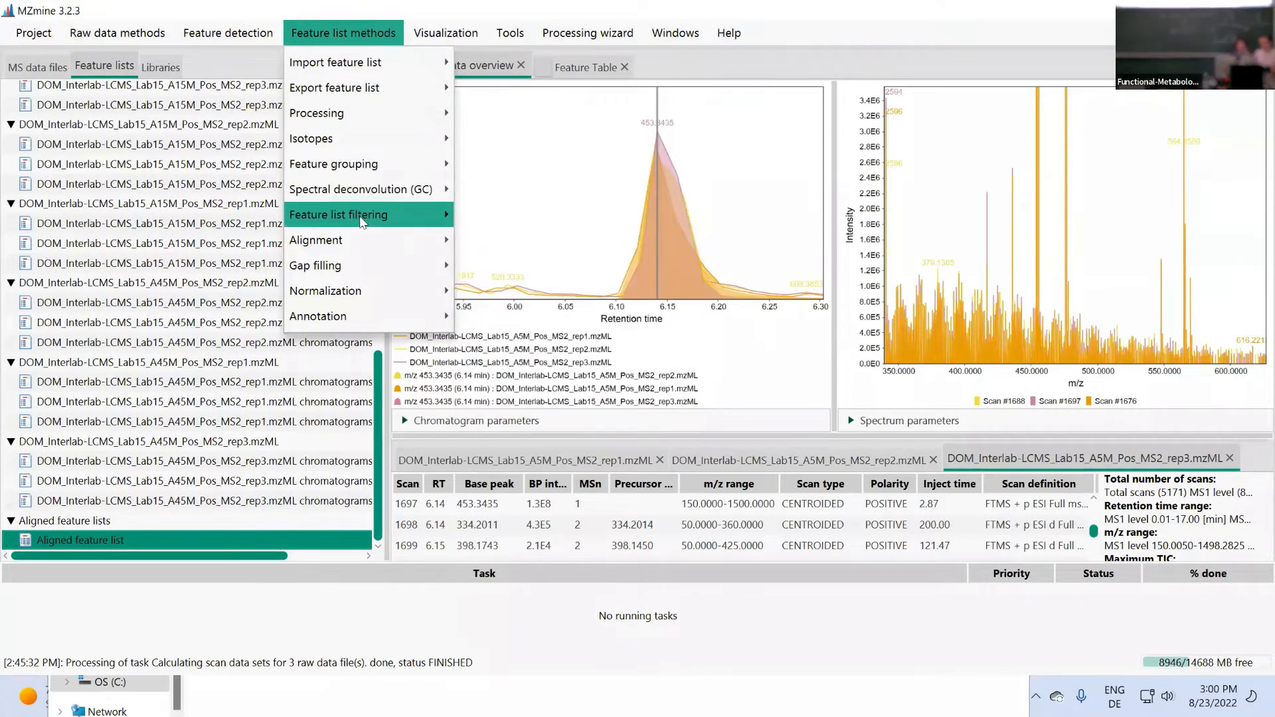
pyautogui.moveTo(440, 216)
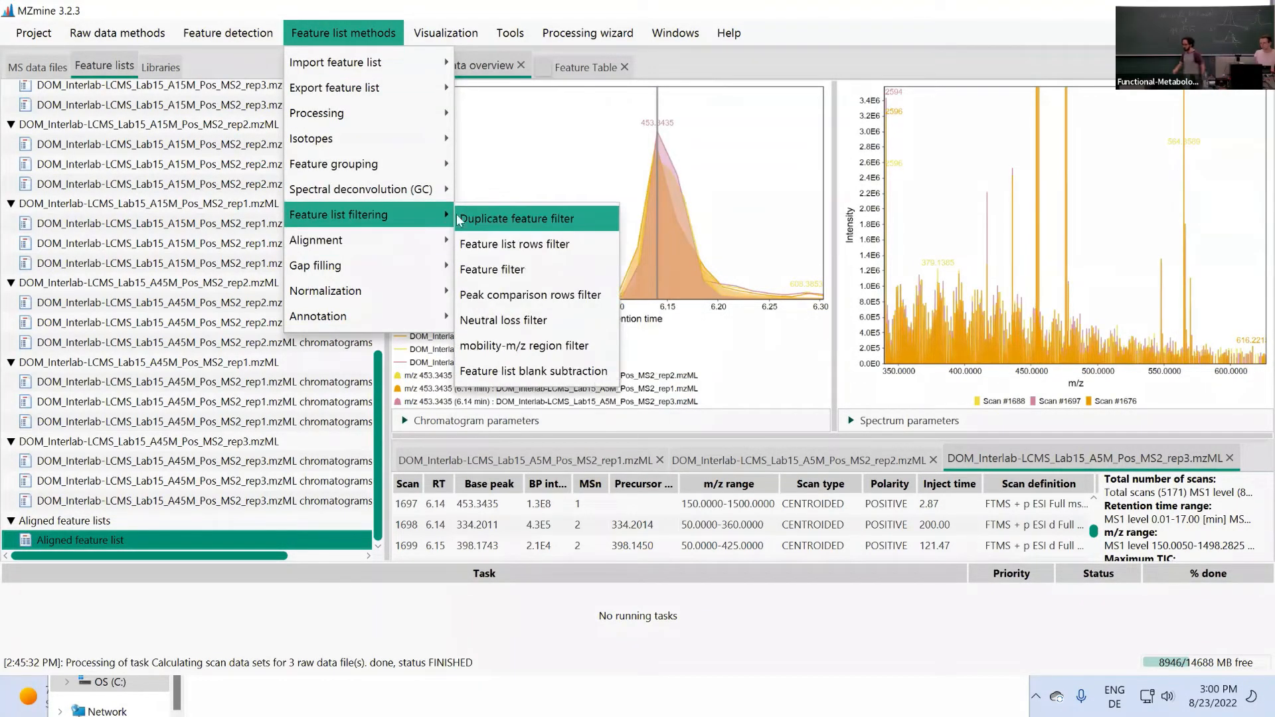
pyautogui.click(491, 244)
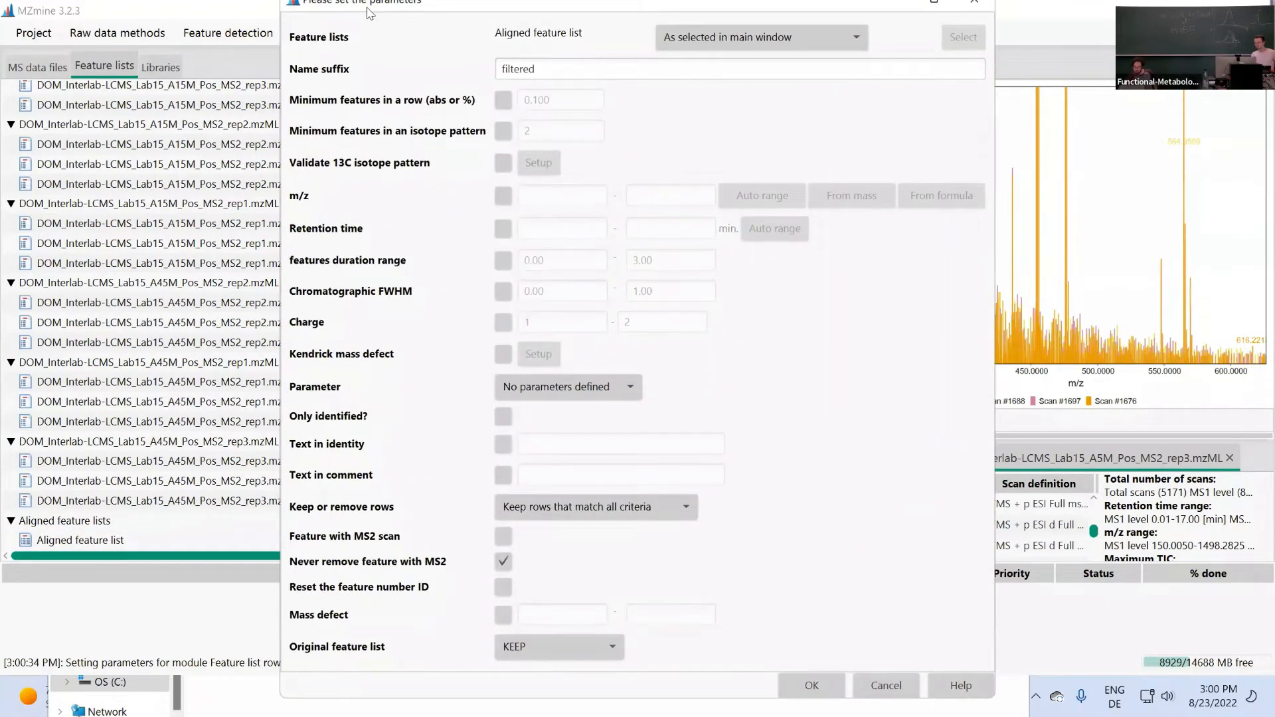
pyautogui.doubleClick(368, 14)
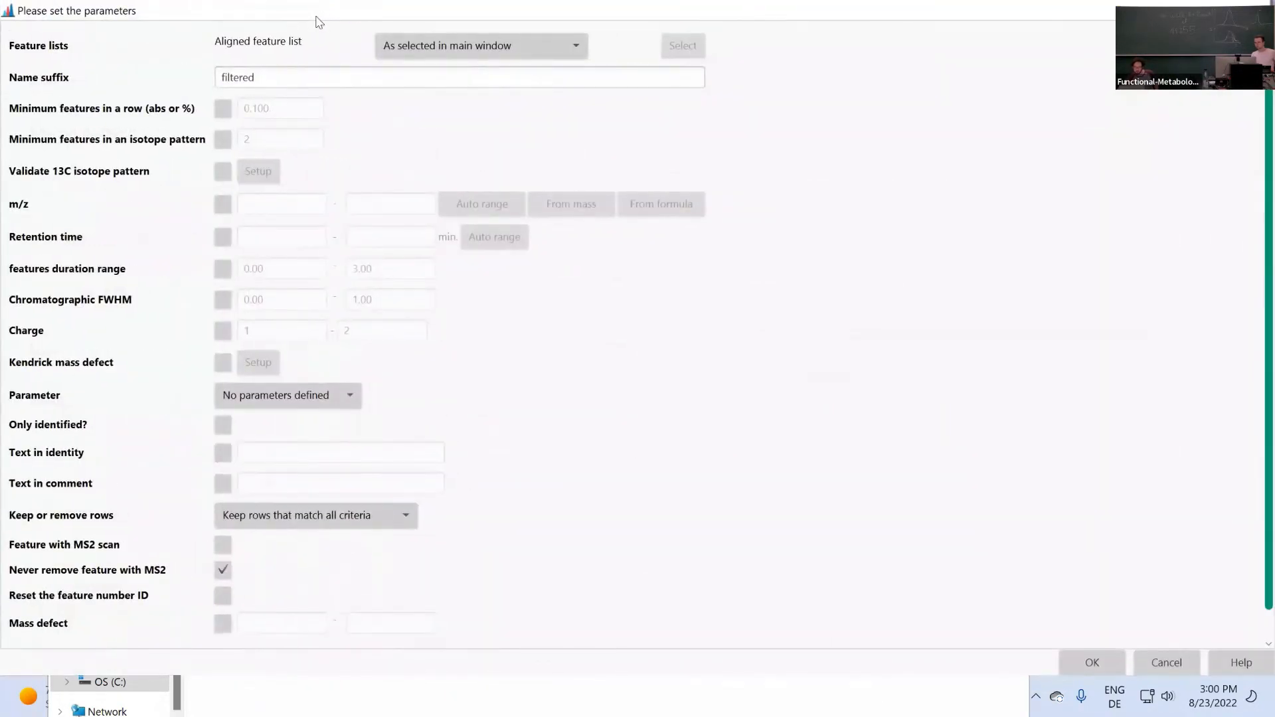
pyautogui.doubleClick(317, 18)
pyautogui.click(135, 541)
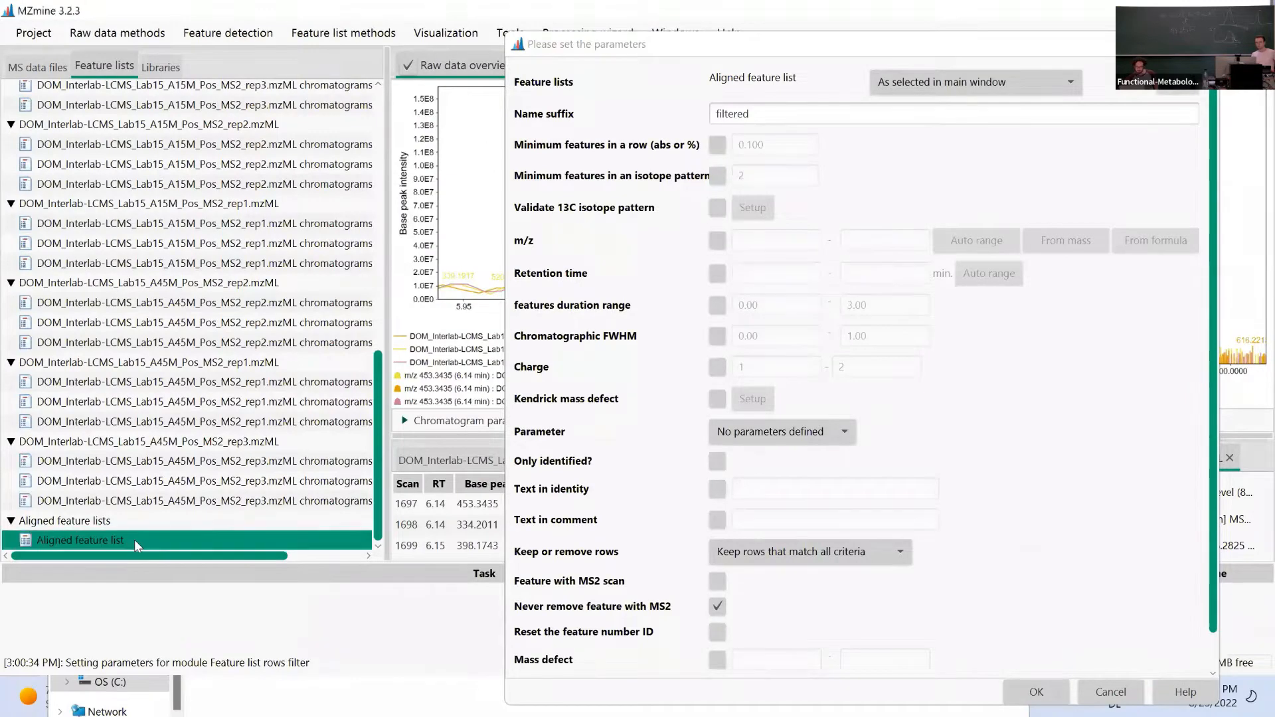
pyautogui.click(1202, 43)
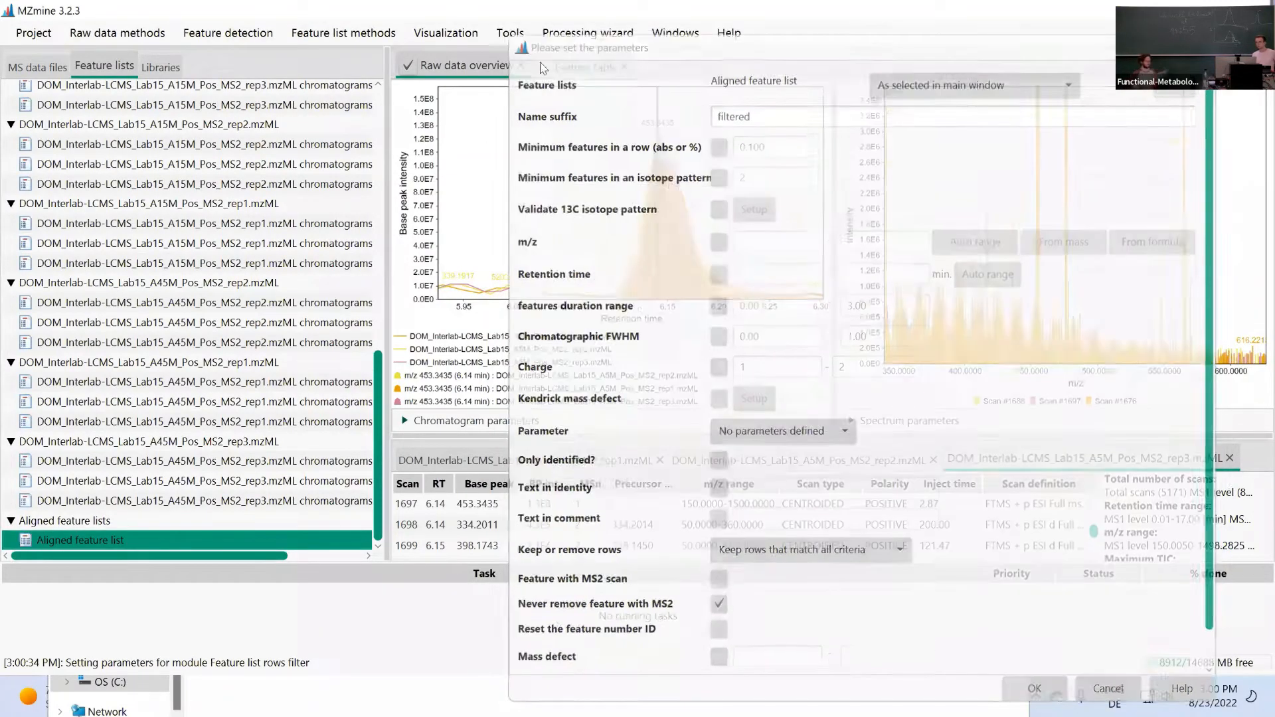
# Show the feature table and select the aligned feature list again.
pyautogui.click(580, 69)
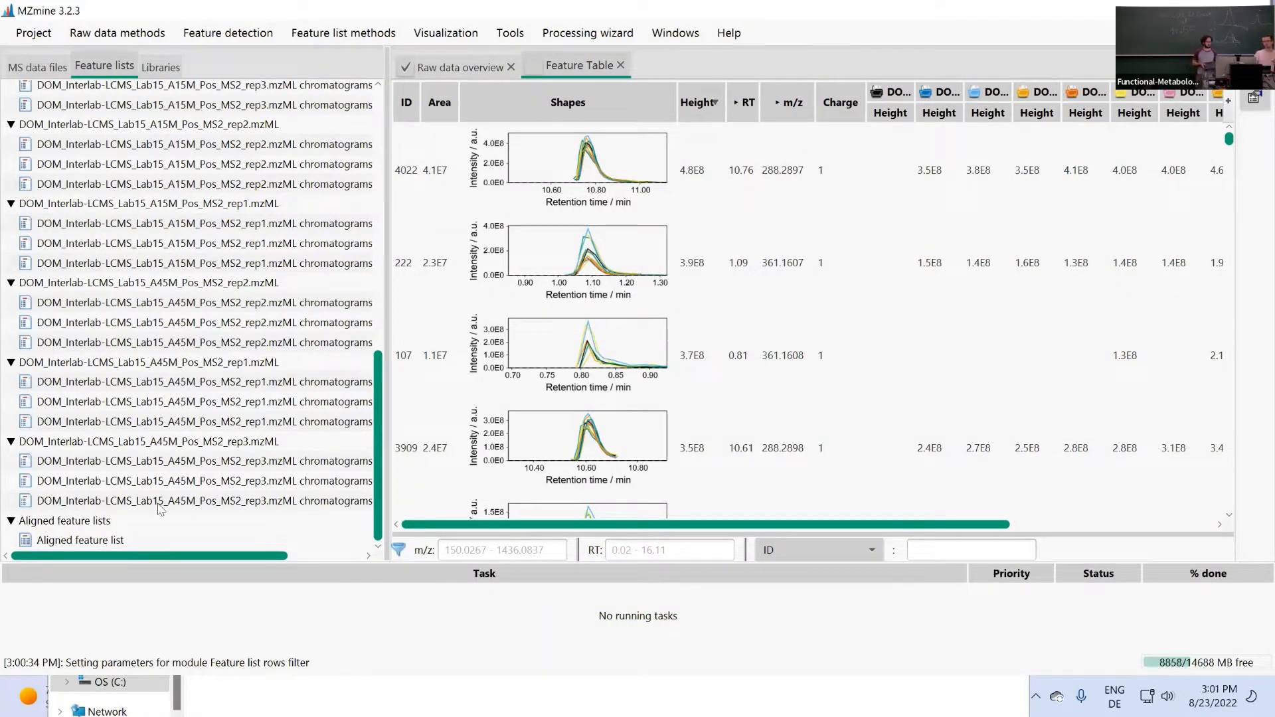
pyautogui.click(114, 540)
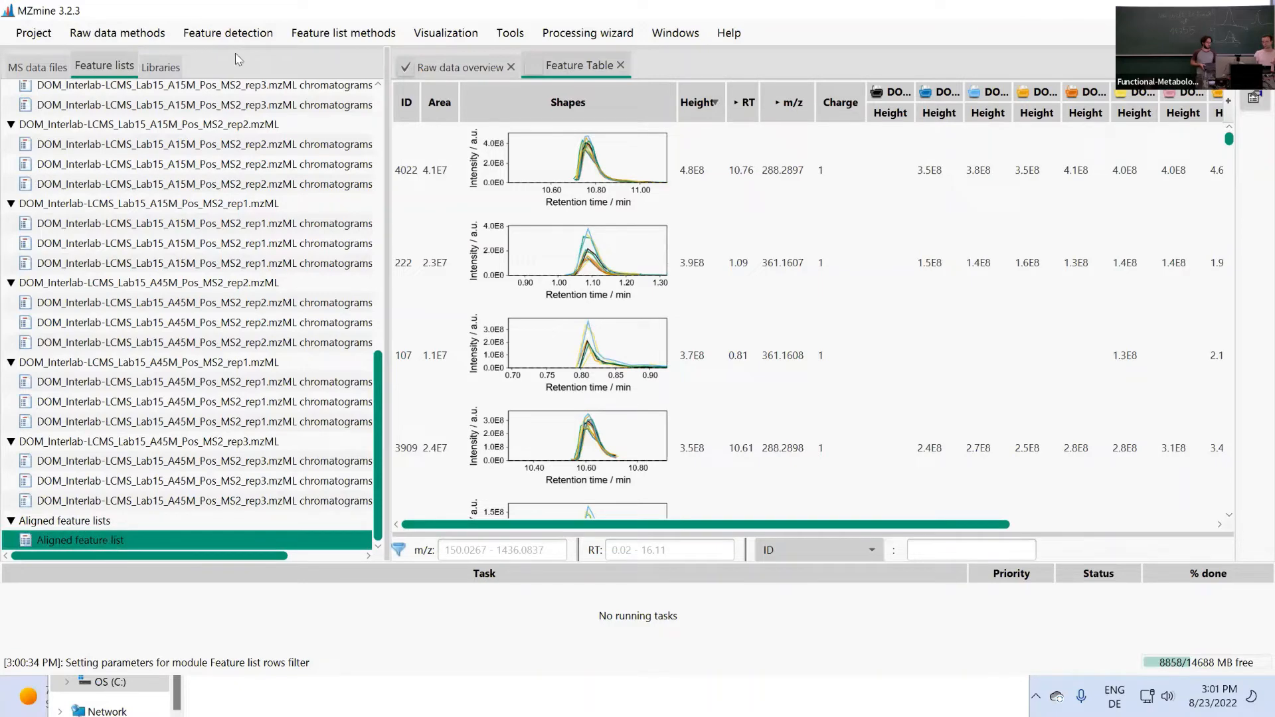
pyautogui.click(360, 38)
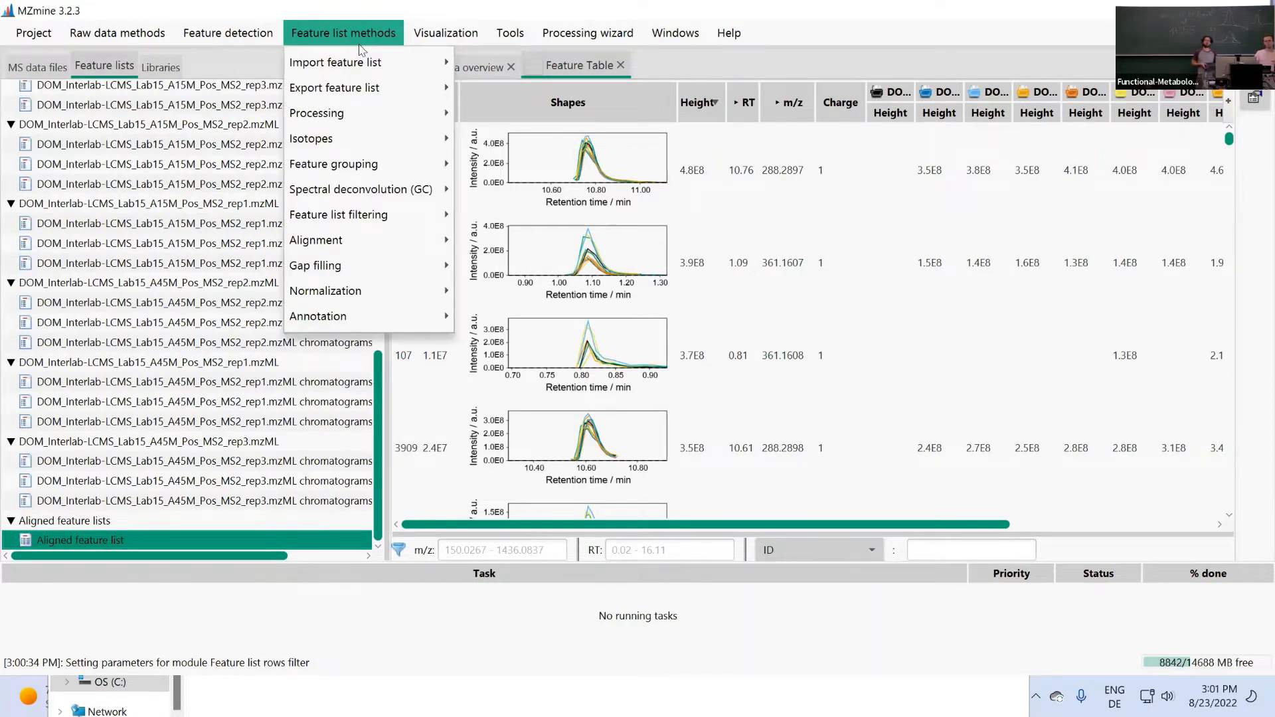
pyautogui.moveTo(379, 101)
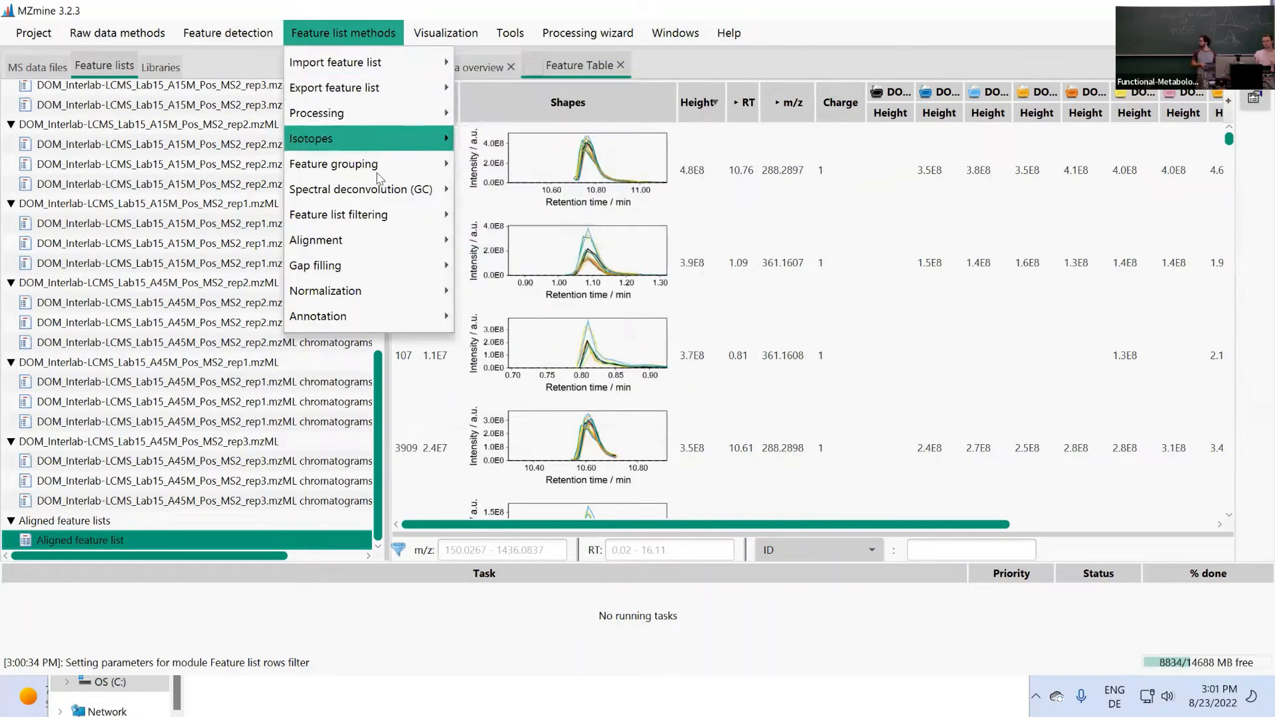
pyautogui.moveTo(370, 221)
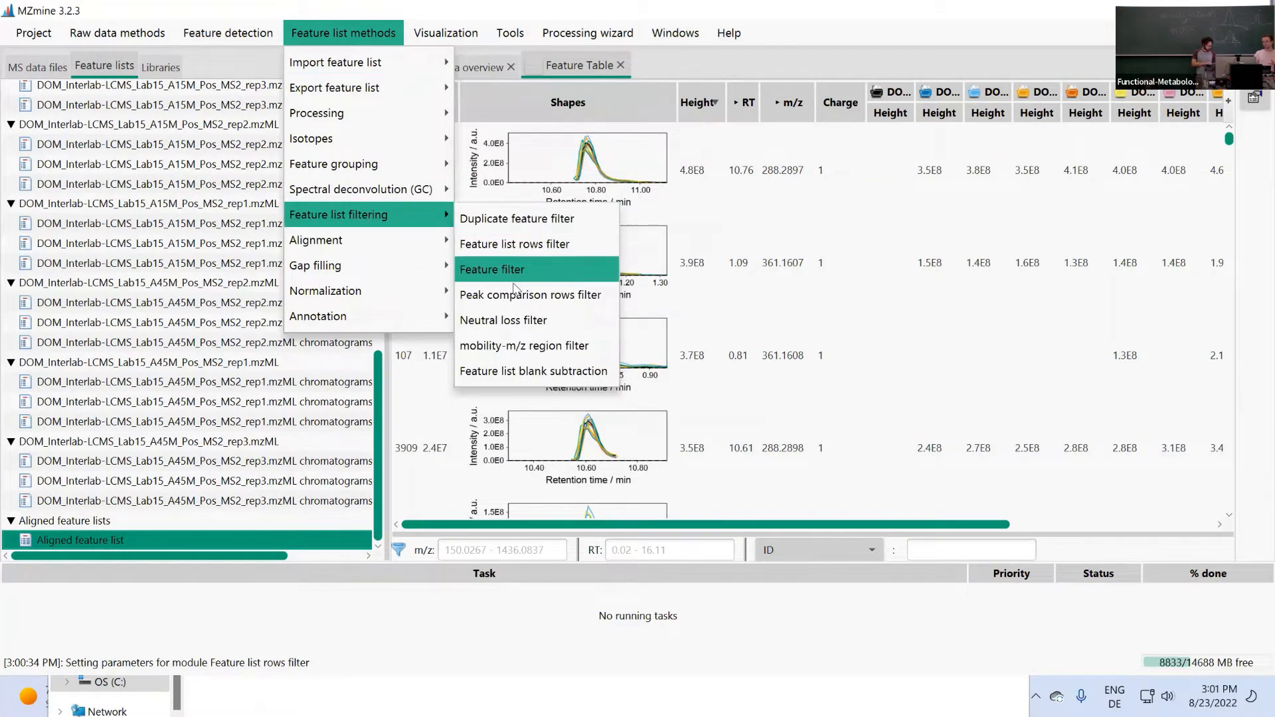
pyautogui.click(525, 248)
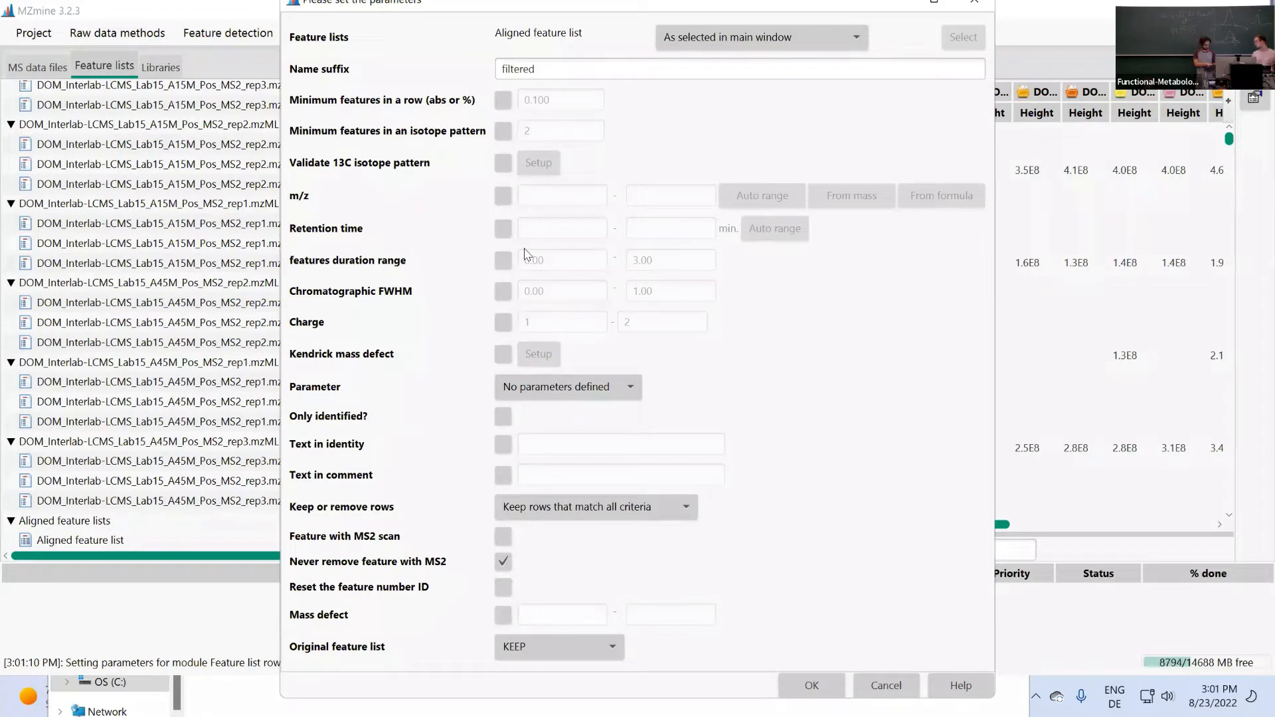
pyautogui.click(448, 18)
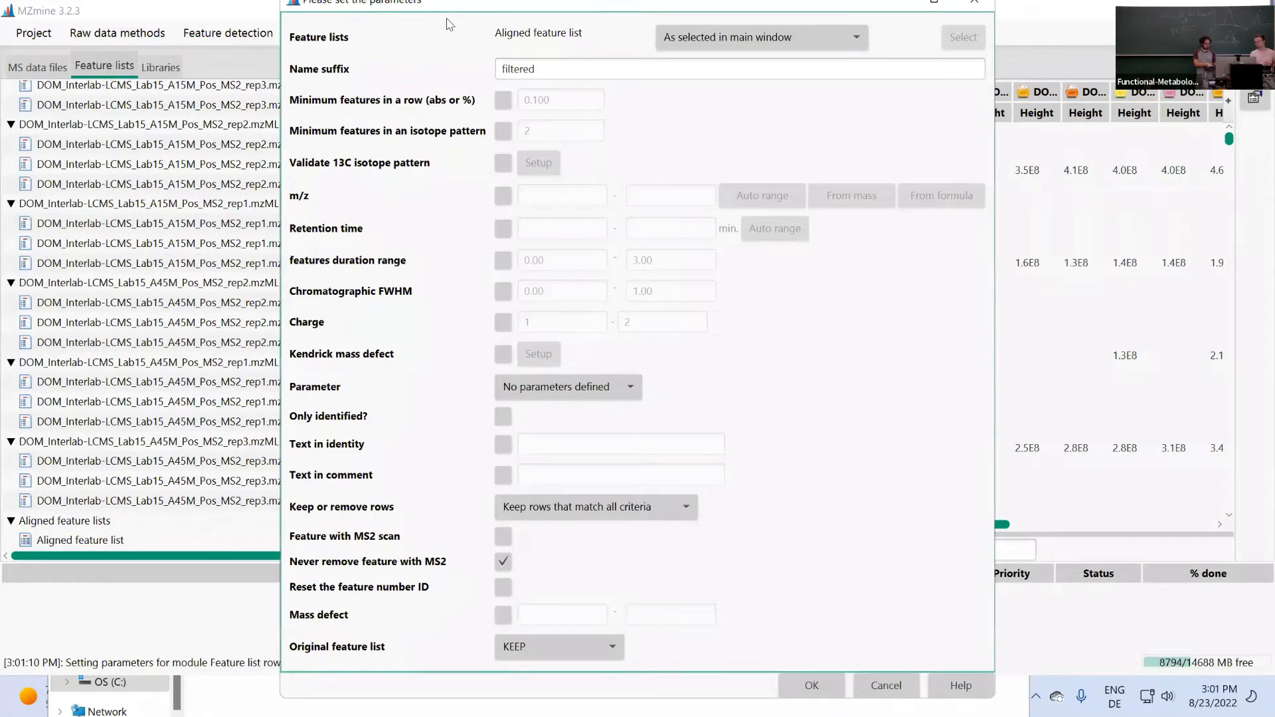
pyautogui.doubleClick(393, 6)
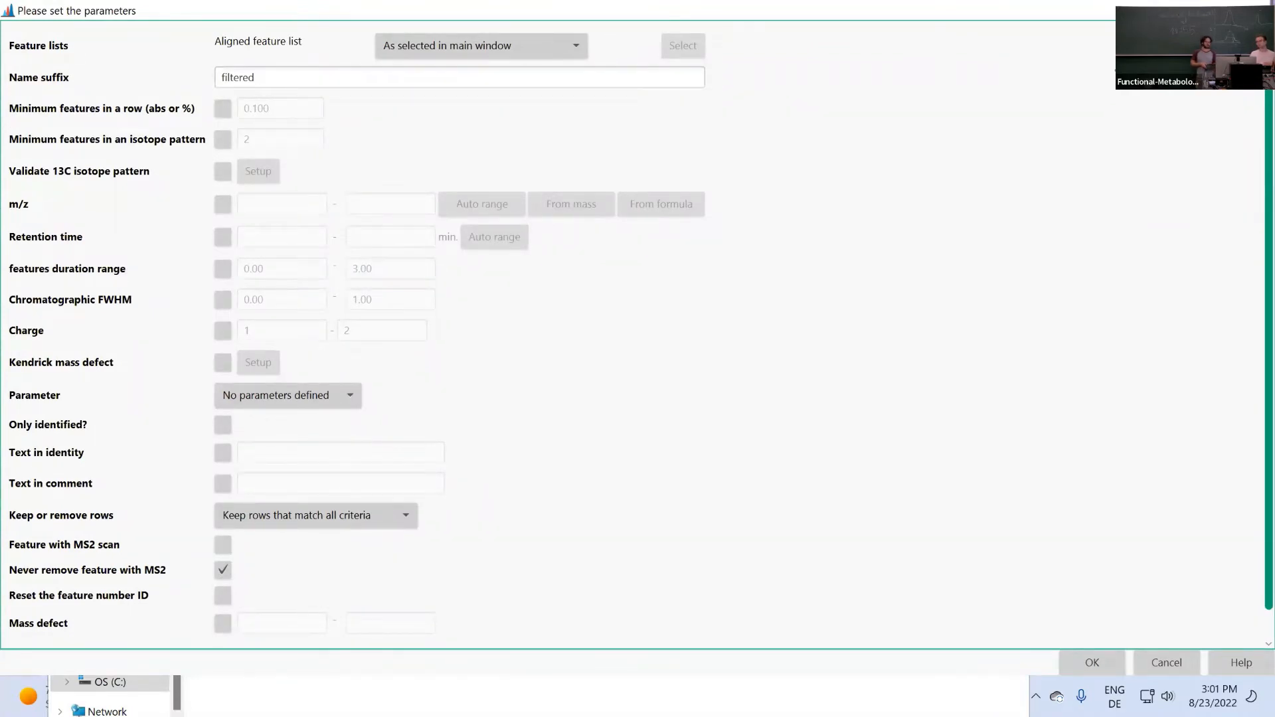
pyautogui.doubleClick(1107, 9)
# Open the feature list rows filter settings for the aligned feature list and maximize them.
pyautogui.click(310, 31)
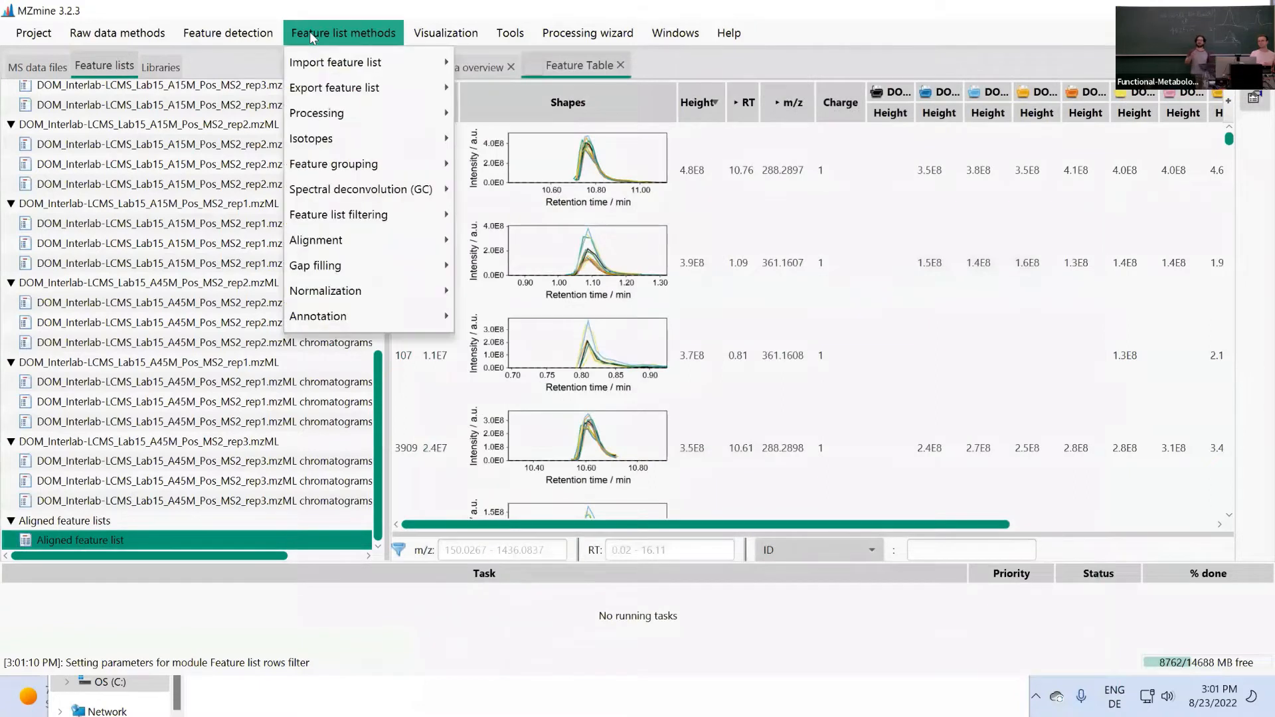
pyautogui.moveTo(346, 80)
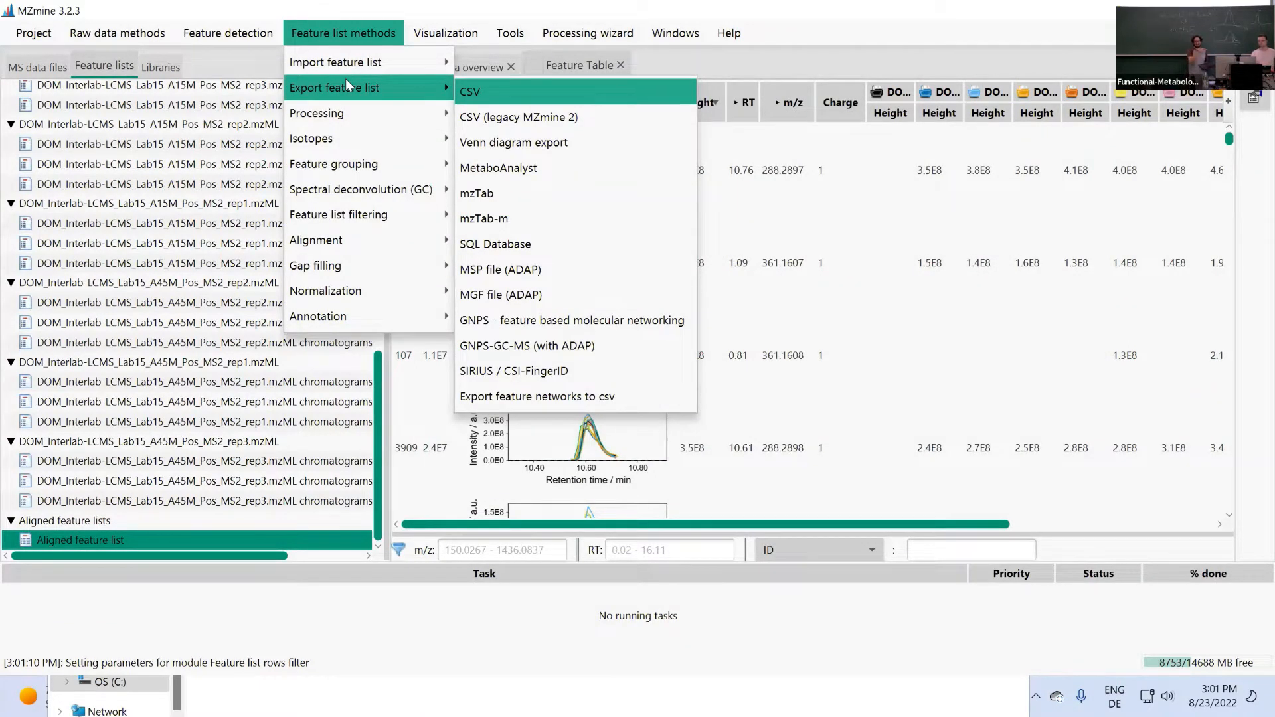
pyautogui.moveTo(358, 140)
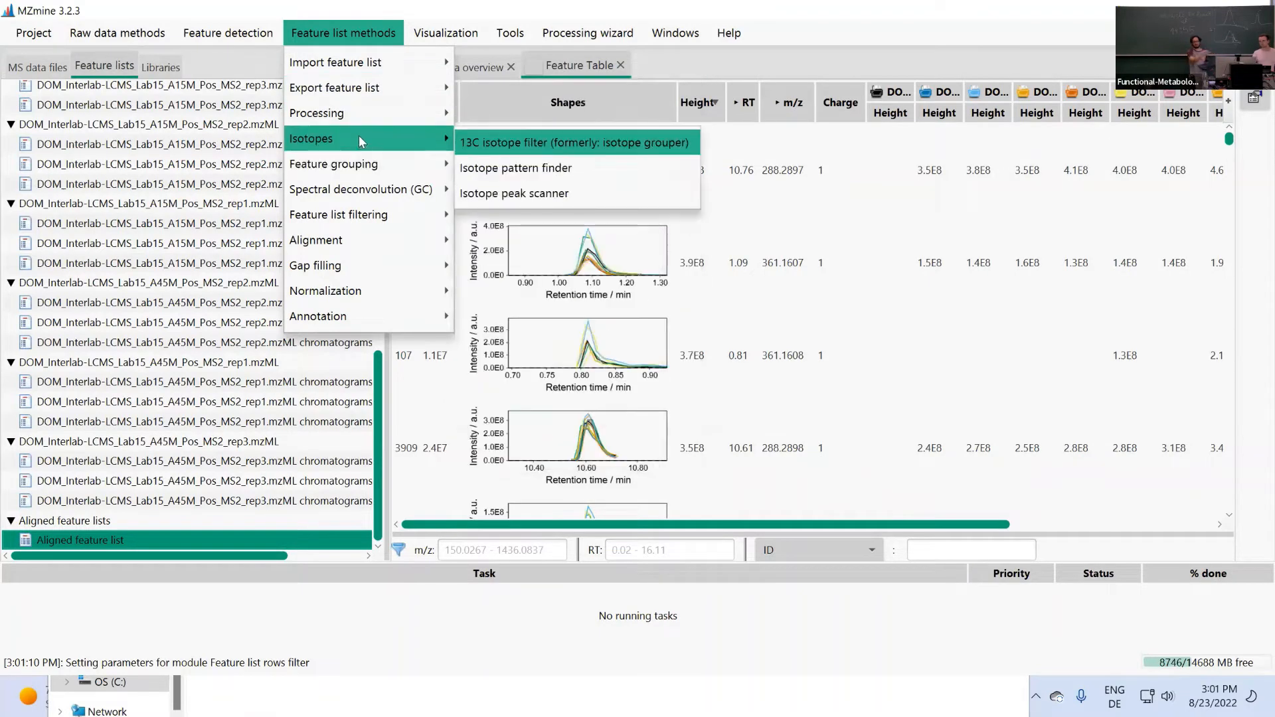
pyautogui.moveTo(364, 213)
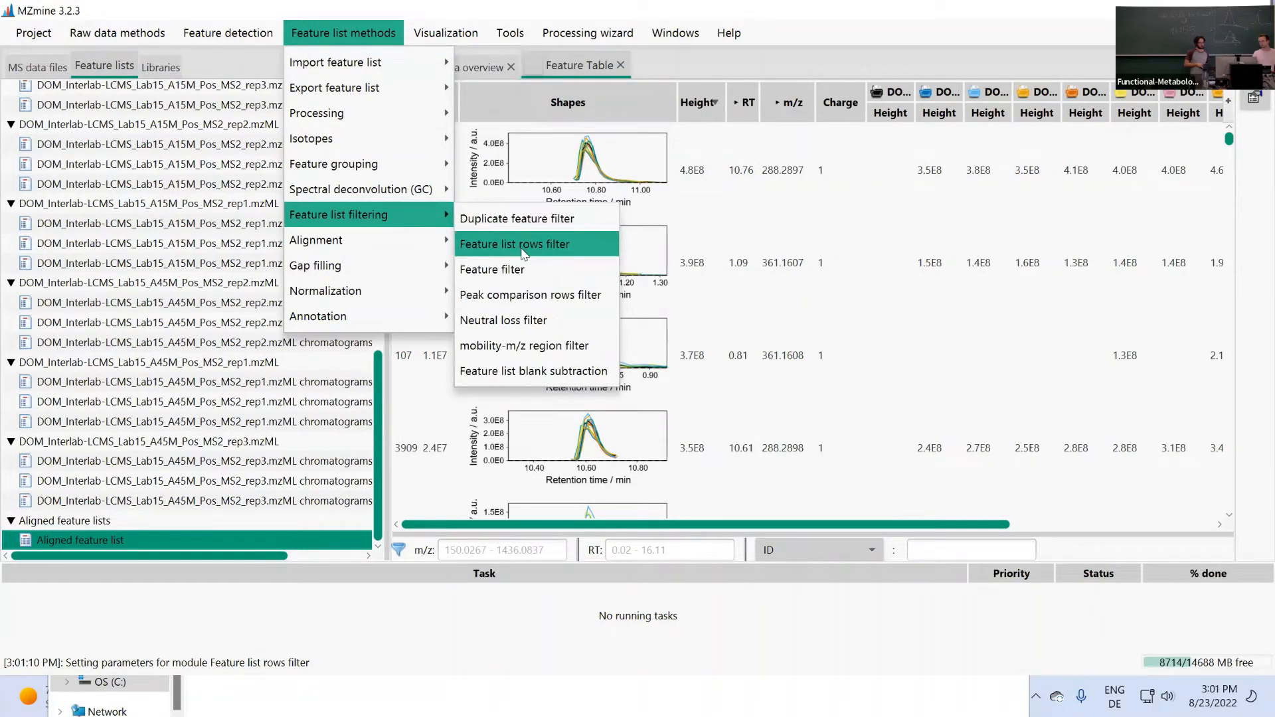
pyautogui.click(525, 253)
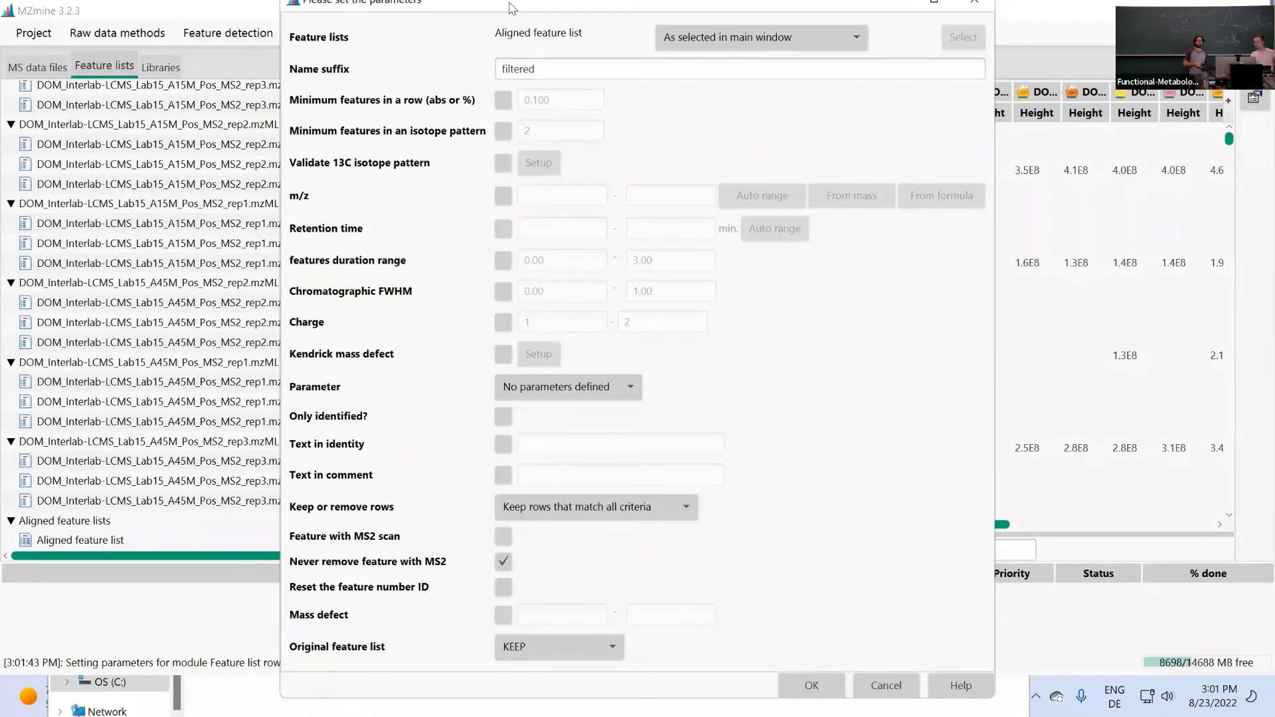
pyautogui.doubleClick(512, 8)
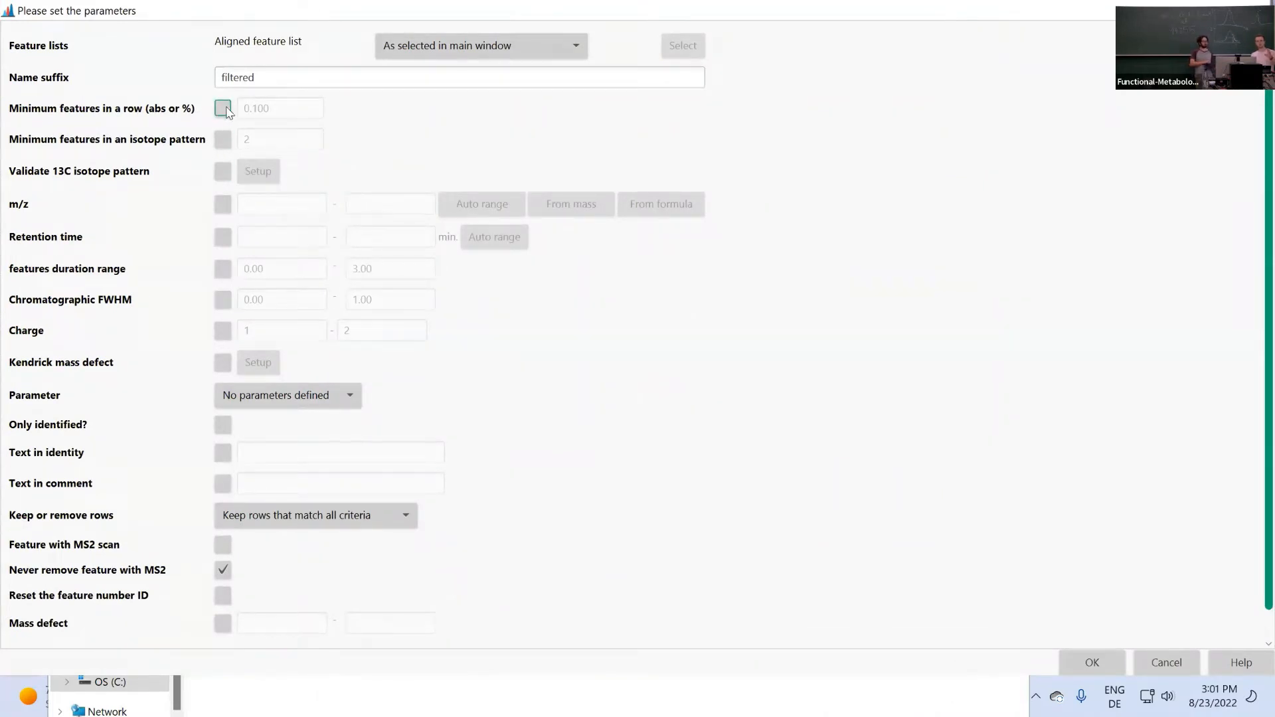
pyautogui.click(224, 110)
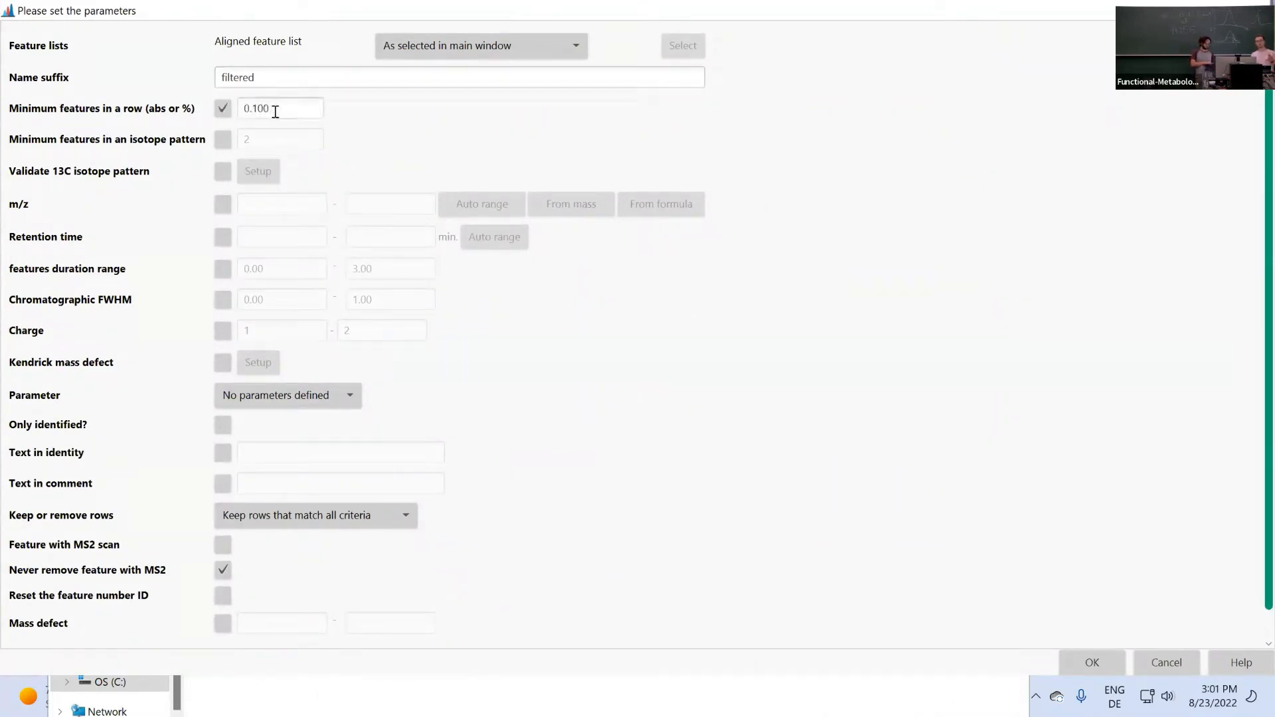
pyautogui.click(225, 108)
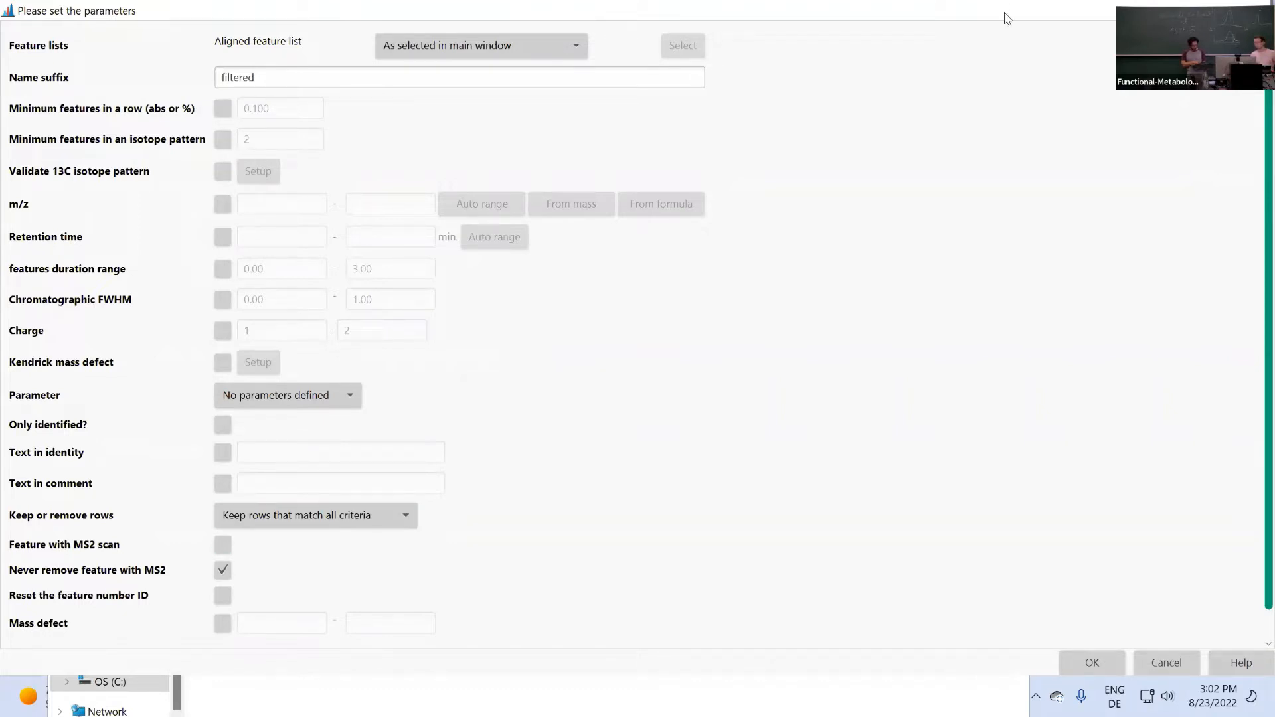
# Open batch mode alongside the filter settings and load the batch file 2022_summer_school.xml from the Workshop folder.
pyautogui.doubleClick(949, 16)
pyautogui.click(949, 31)
pyautogui.hotkey('ctrl', 'b')
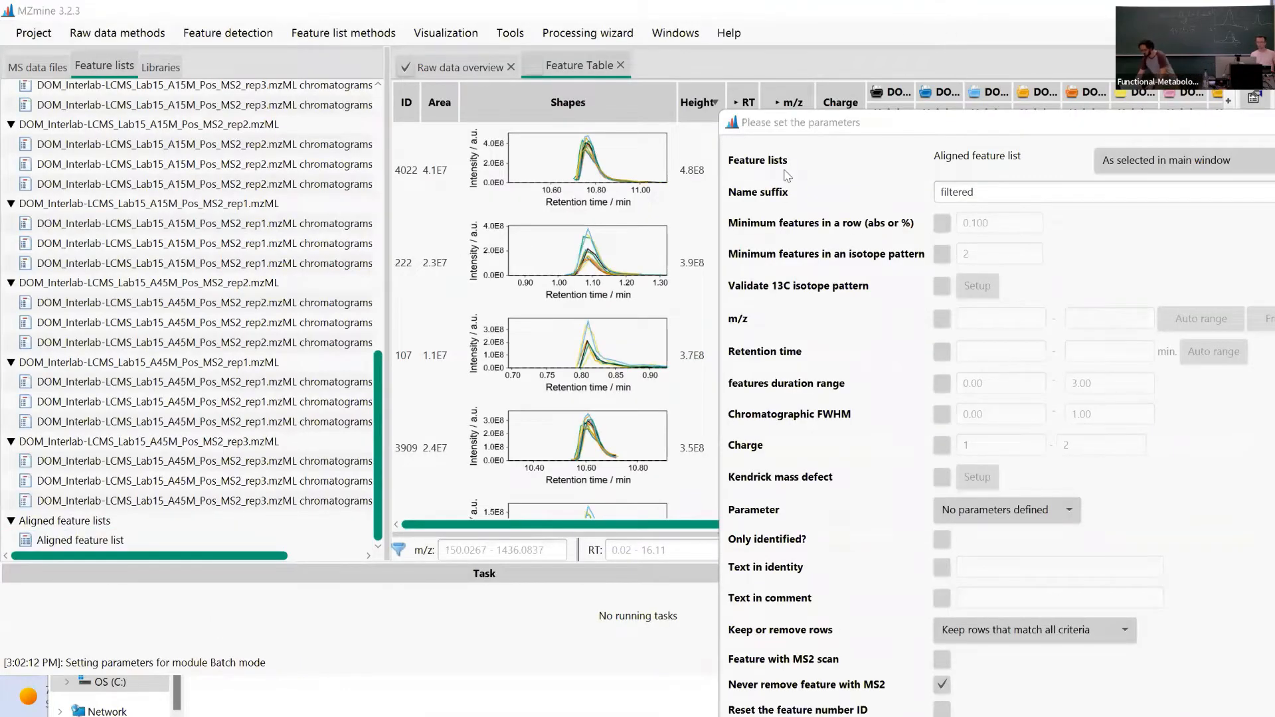
pyautogui.click(795, 570)
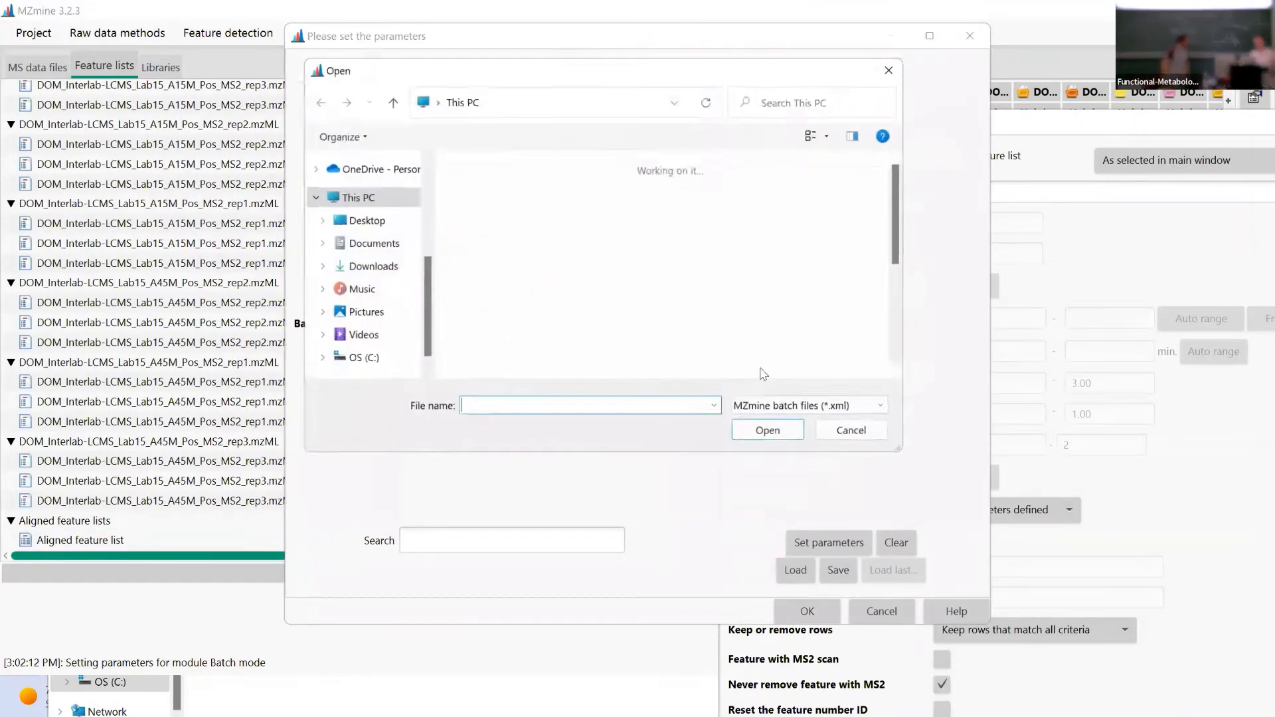
pyautogui.scroll(1, 399, 258)
pyautogui.click(360, 206)
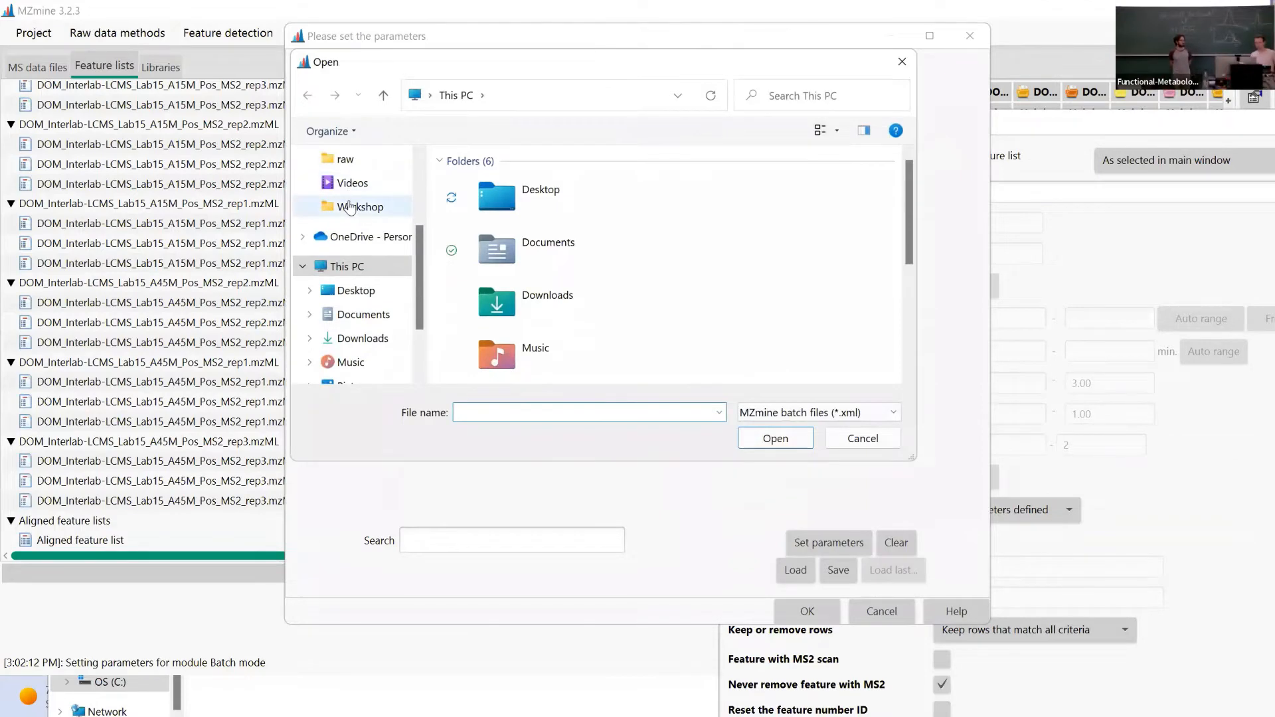
pyautogui.doubleClick(522, 242)
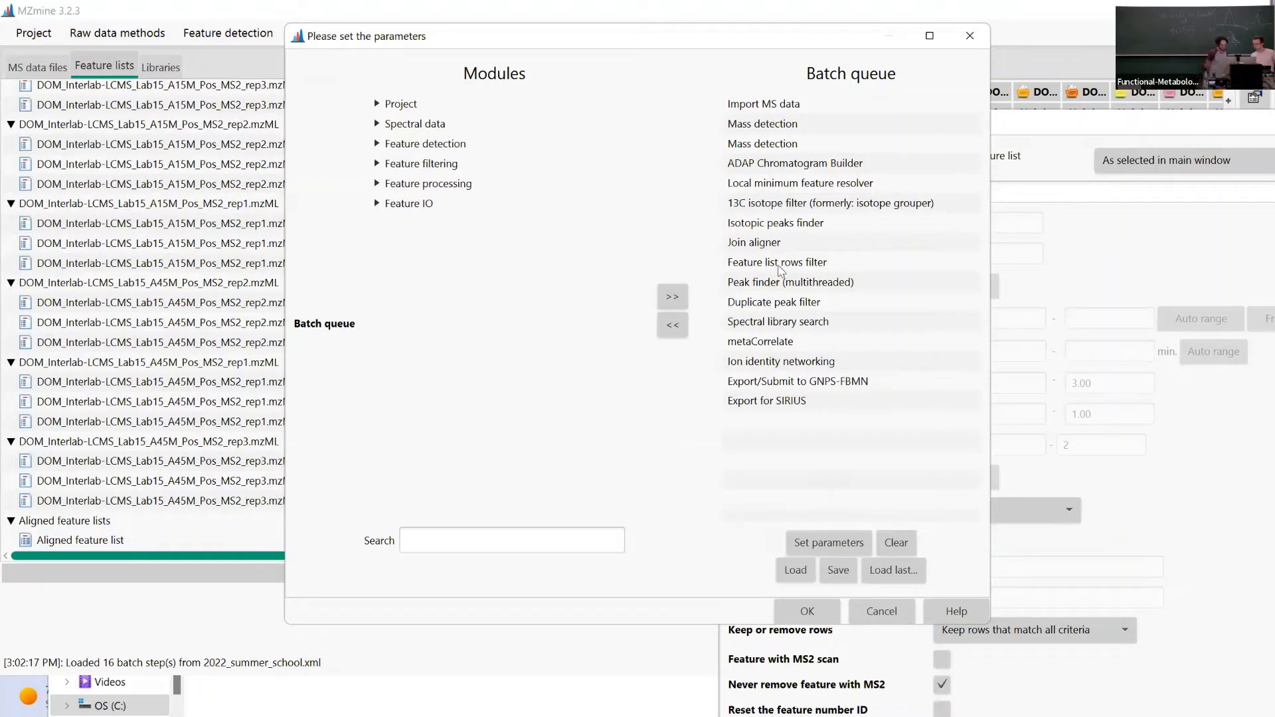
# Check the parameters of the Feature list rows filter step in the batch queue, then close batch mode.
pyautogui.click(779, 267)
pyautogui.doubleClick(779, 266)
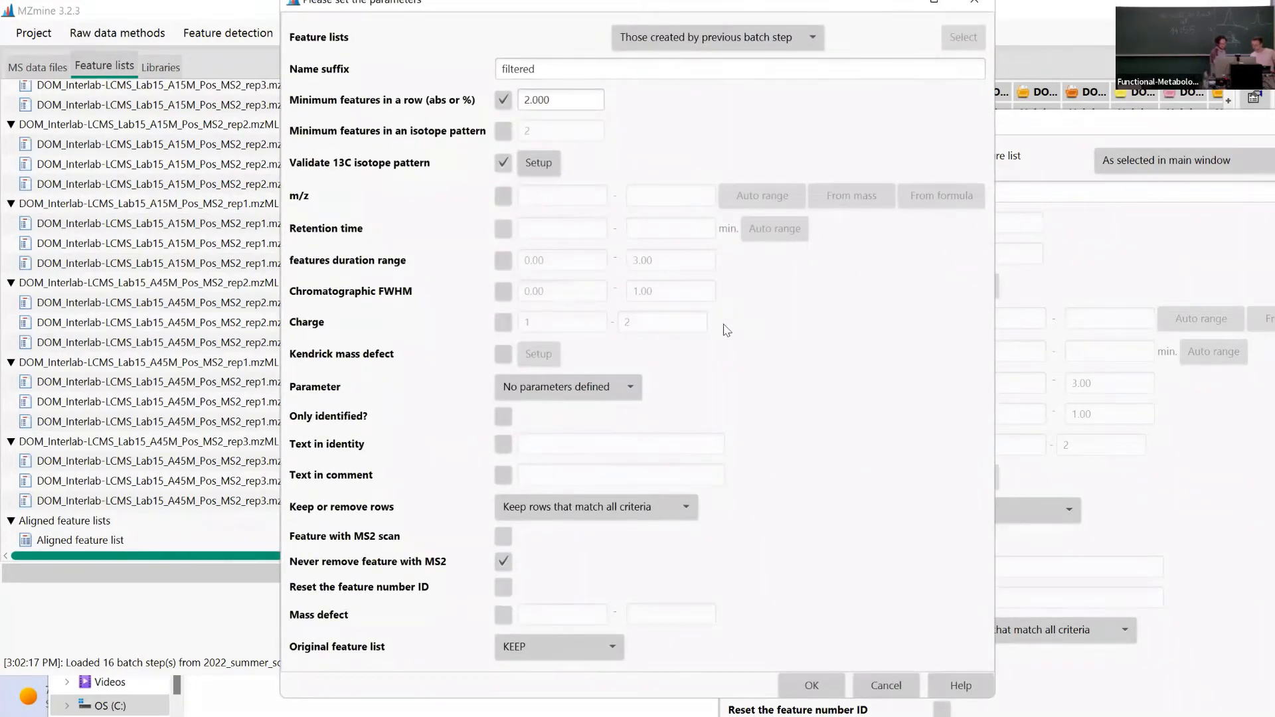
pyautogui.click(974, 2)
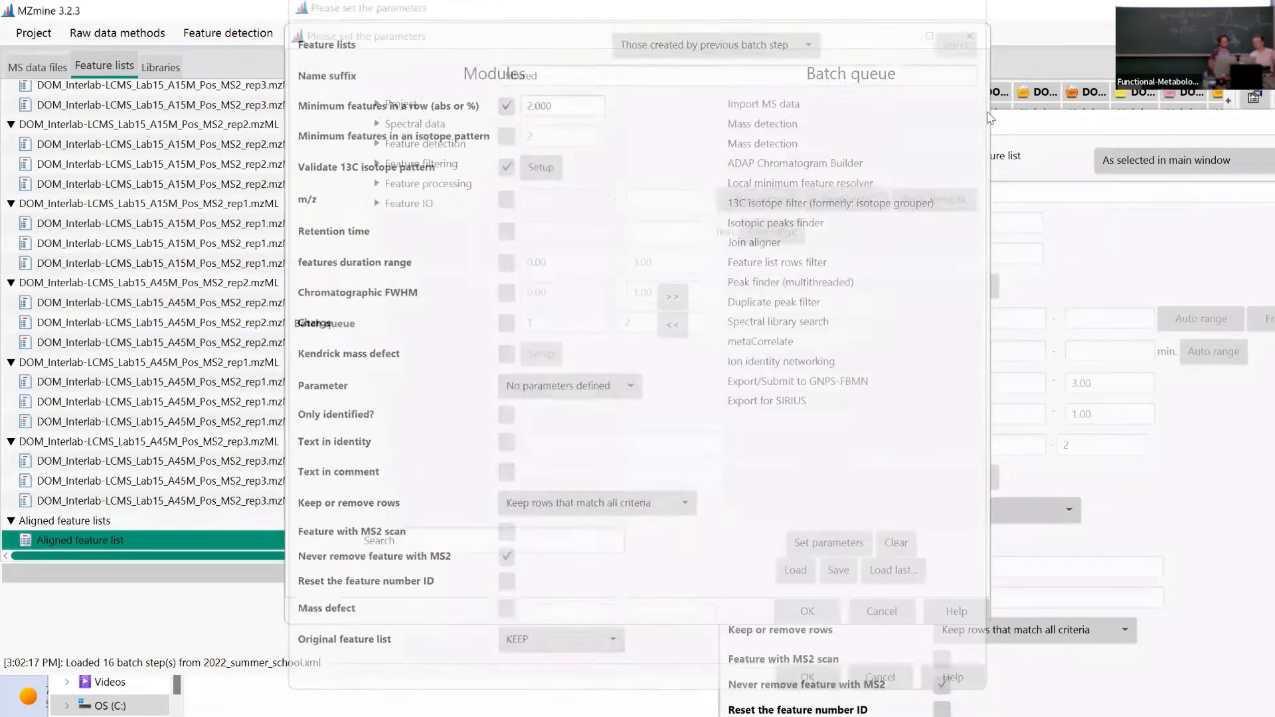
pyautogui.click(971, 34)
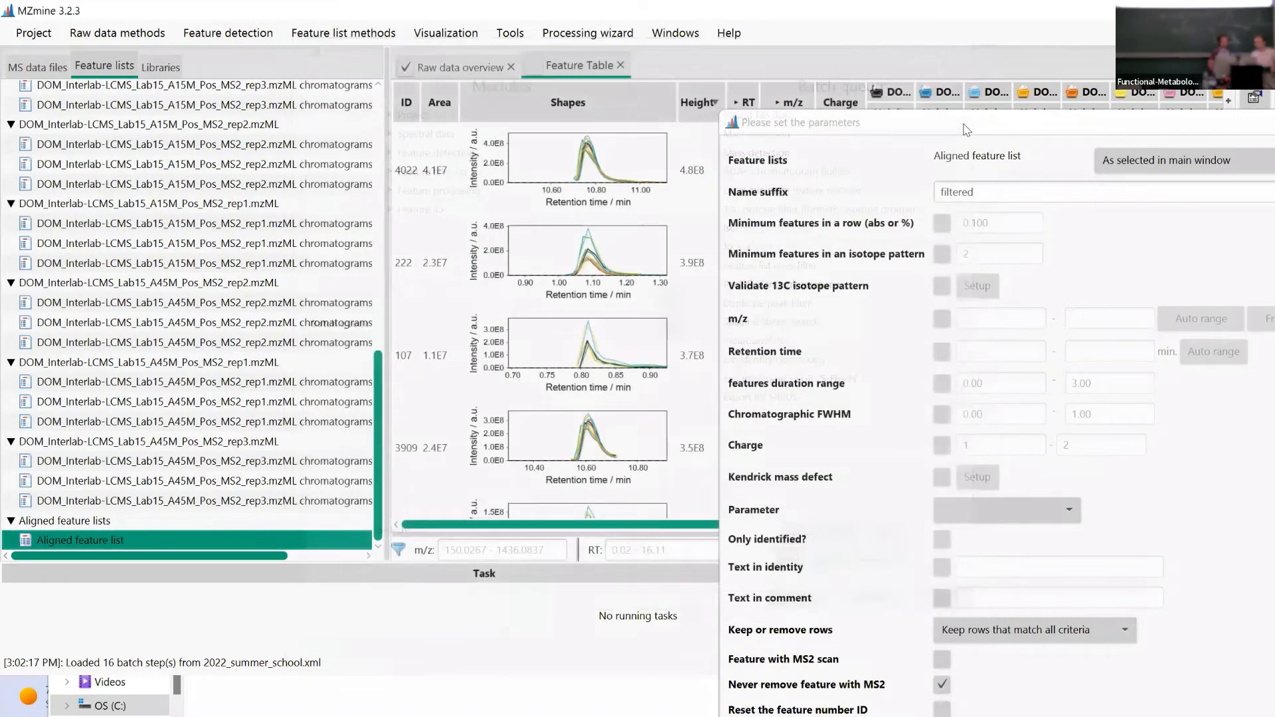
# Enable the minimum features in a row filter and set it to 2.
pyautogui.click(506, 172)
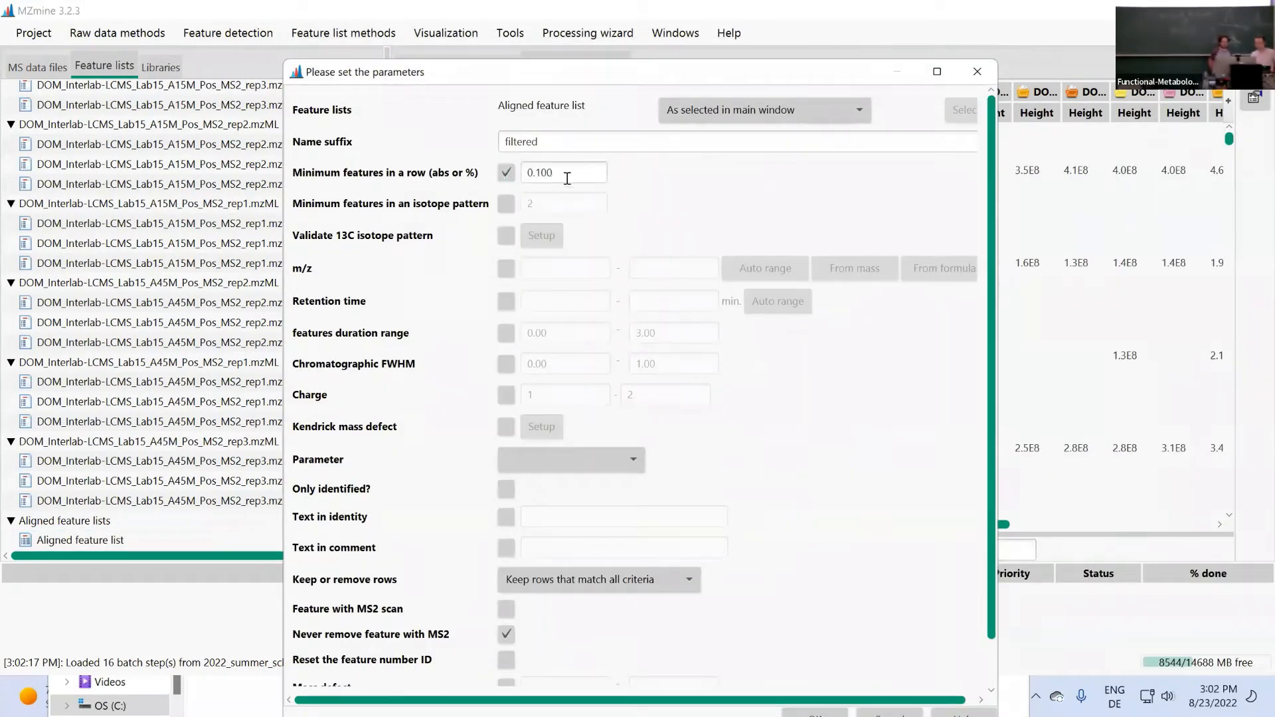
pyautogui.moveTo(568, 174); pyautogui.dragTo(463, 183)
pyautogui.write('2')
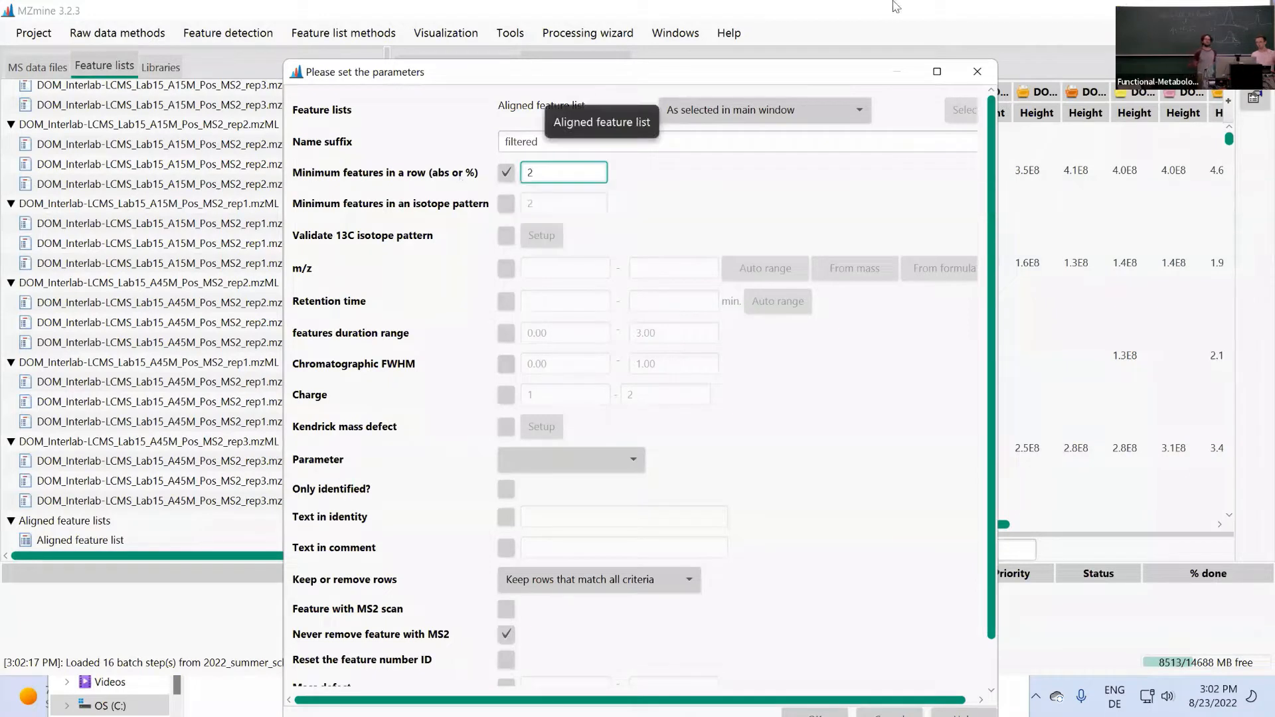
# Enable 13C isotope pattern validation and set its m/z tolerance to 5 ppm and its max charge to 2.
pyautogui.click(506, 237)
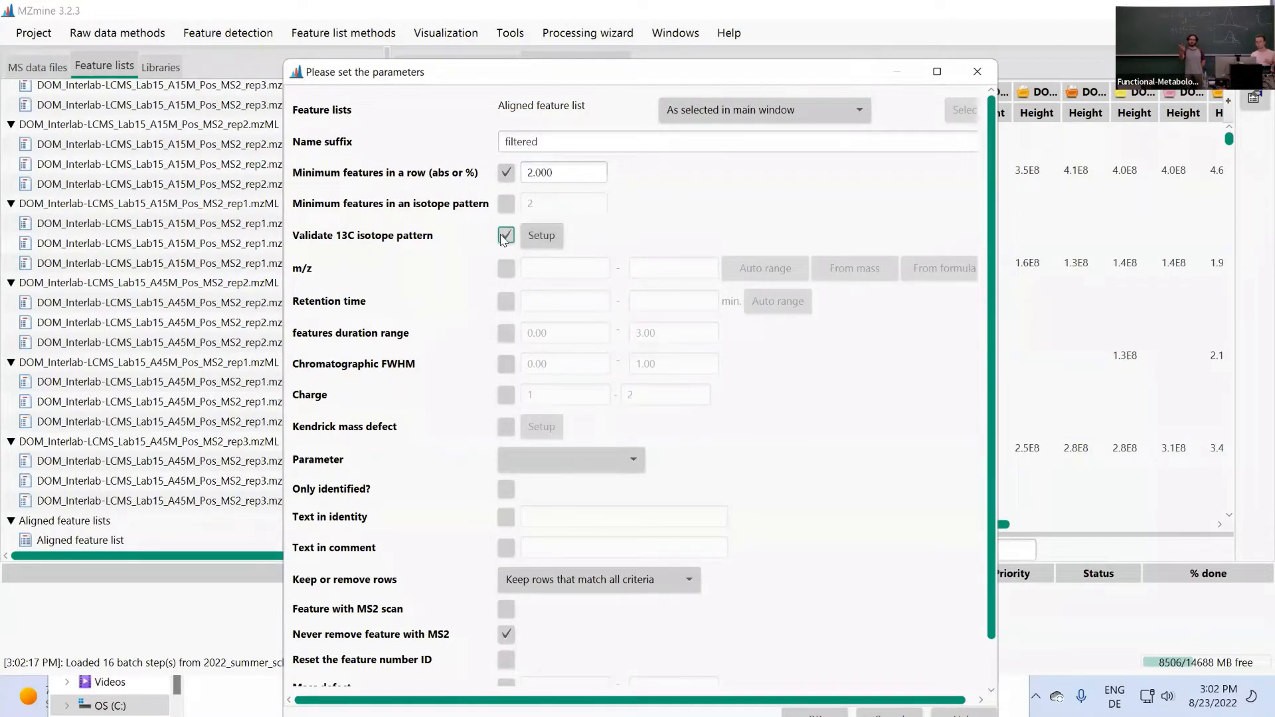
pyautogui.click(541, 236)
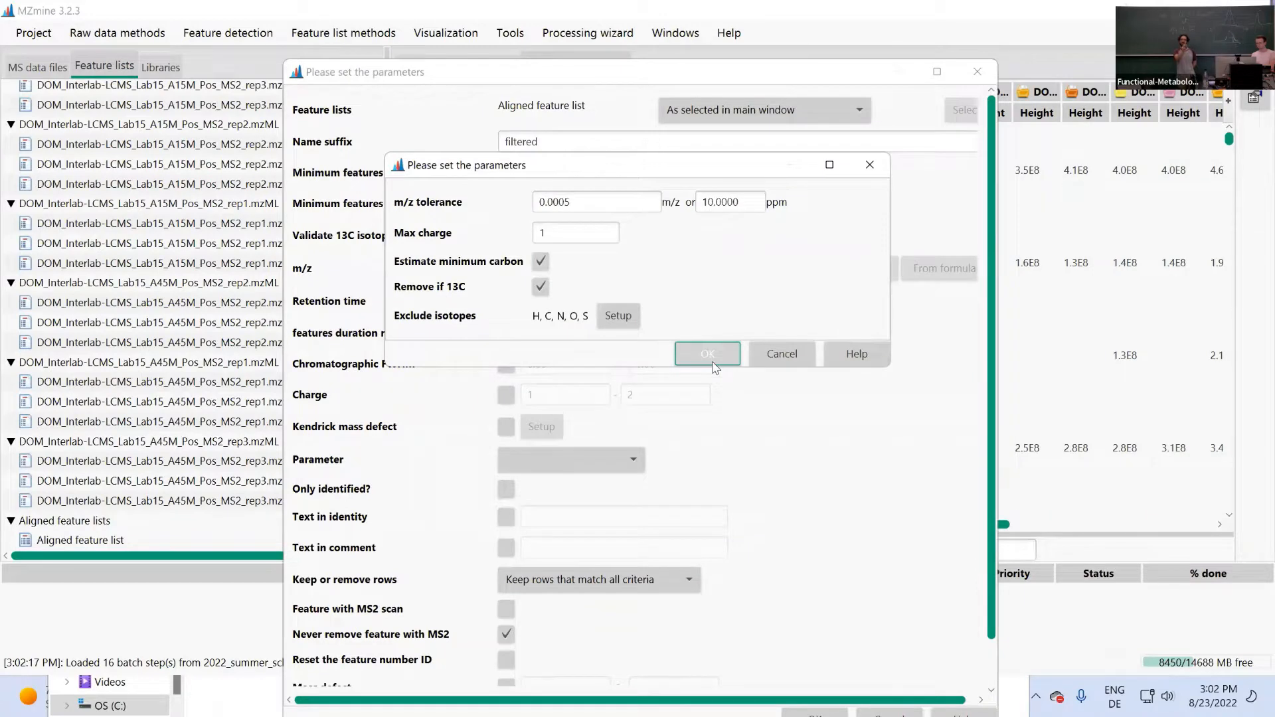
pyautogui.click(707, 354)
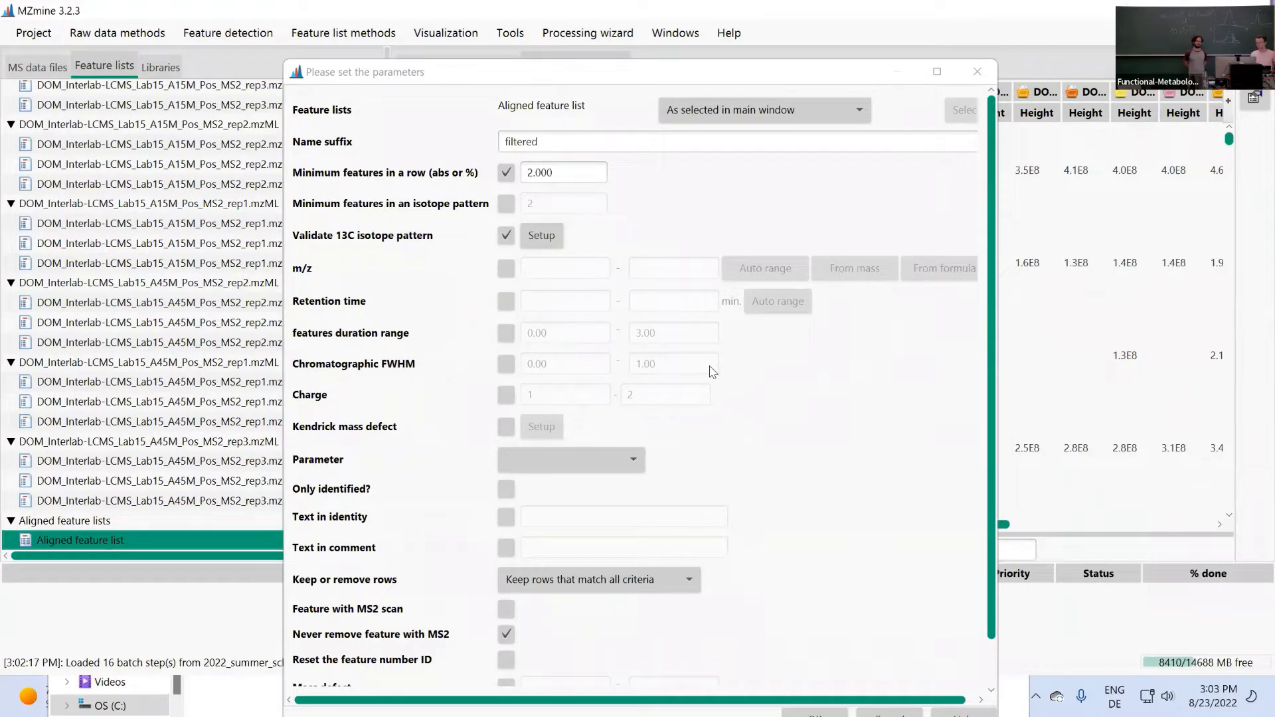
pyautogui.click(560, 245)
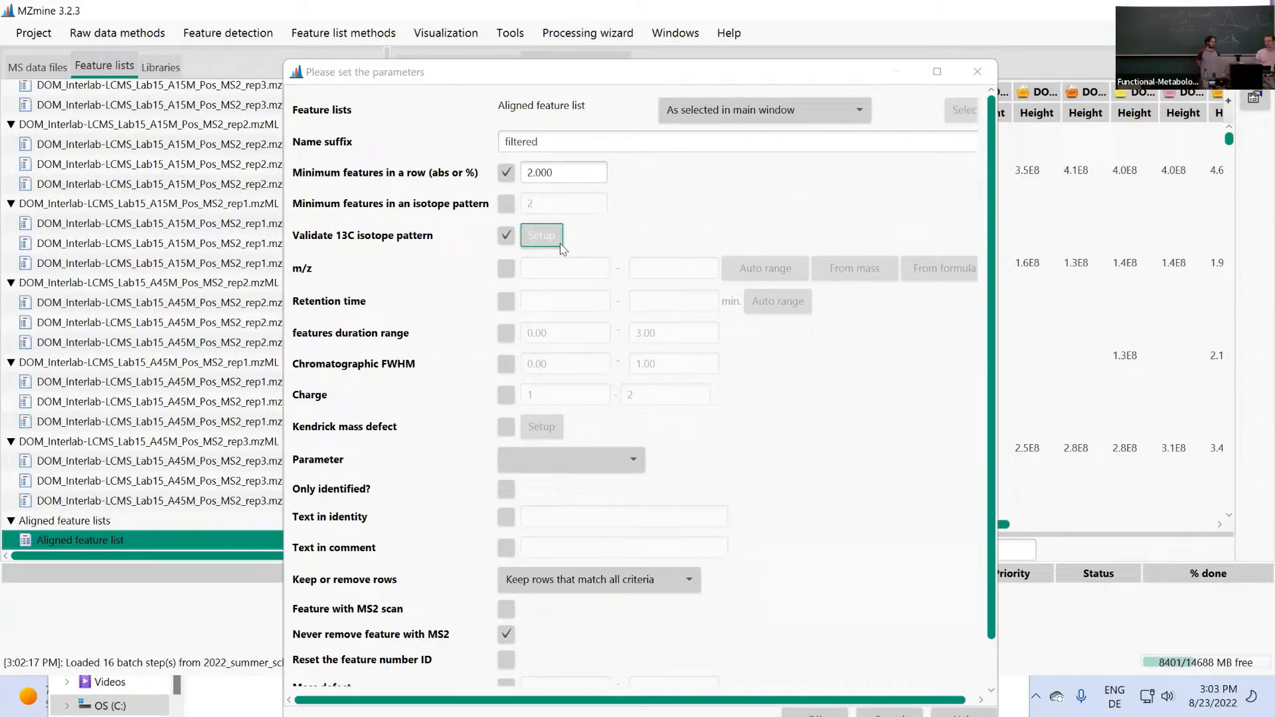
pyautogui.click(563, 248)
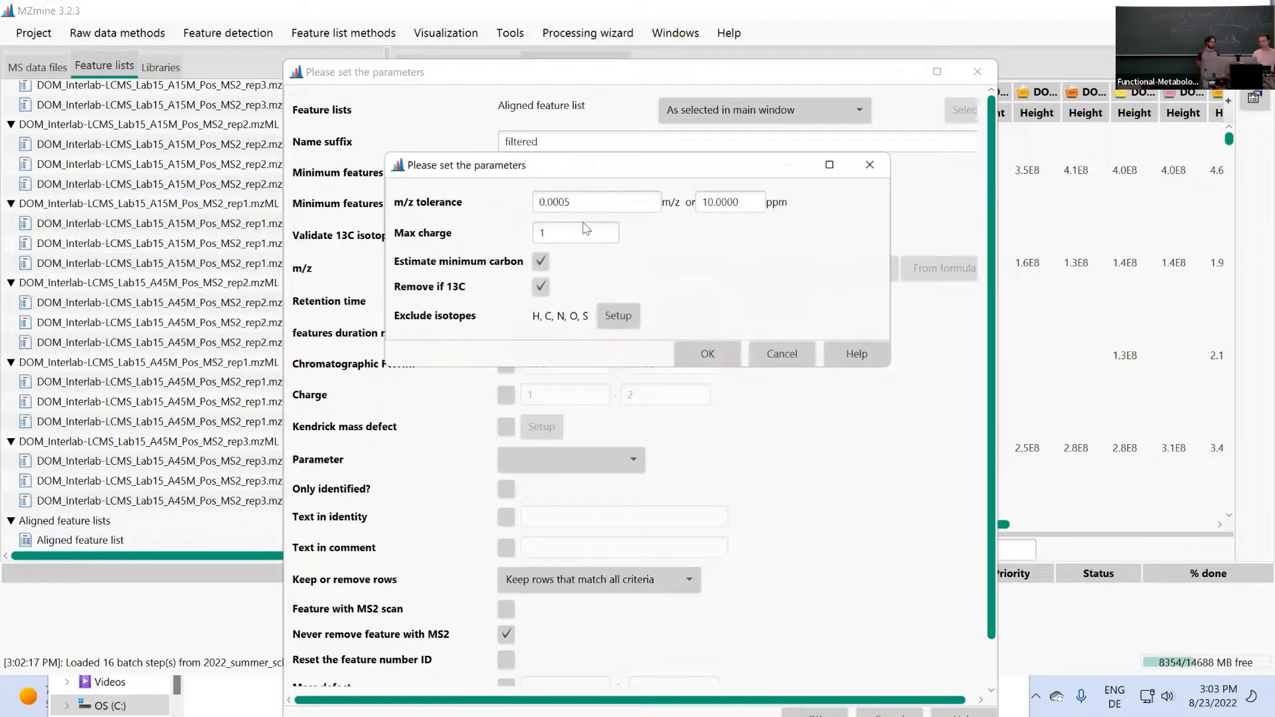
pyautogui.doubleClick(758, 206)
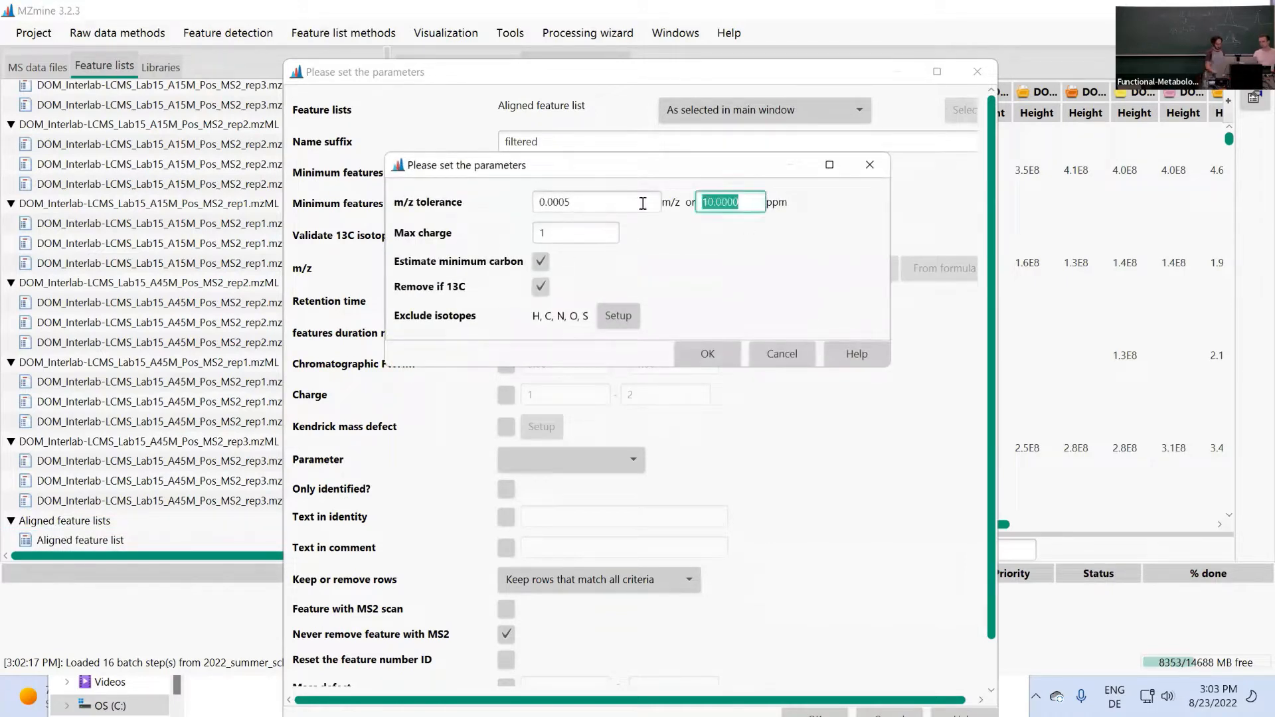
pyautogui.write('5')
pyautogui.doubleClick(569, 232)
pyautogui.write('2')
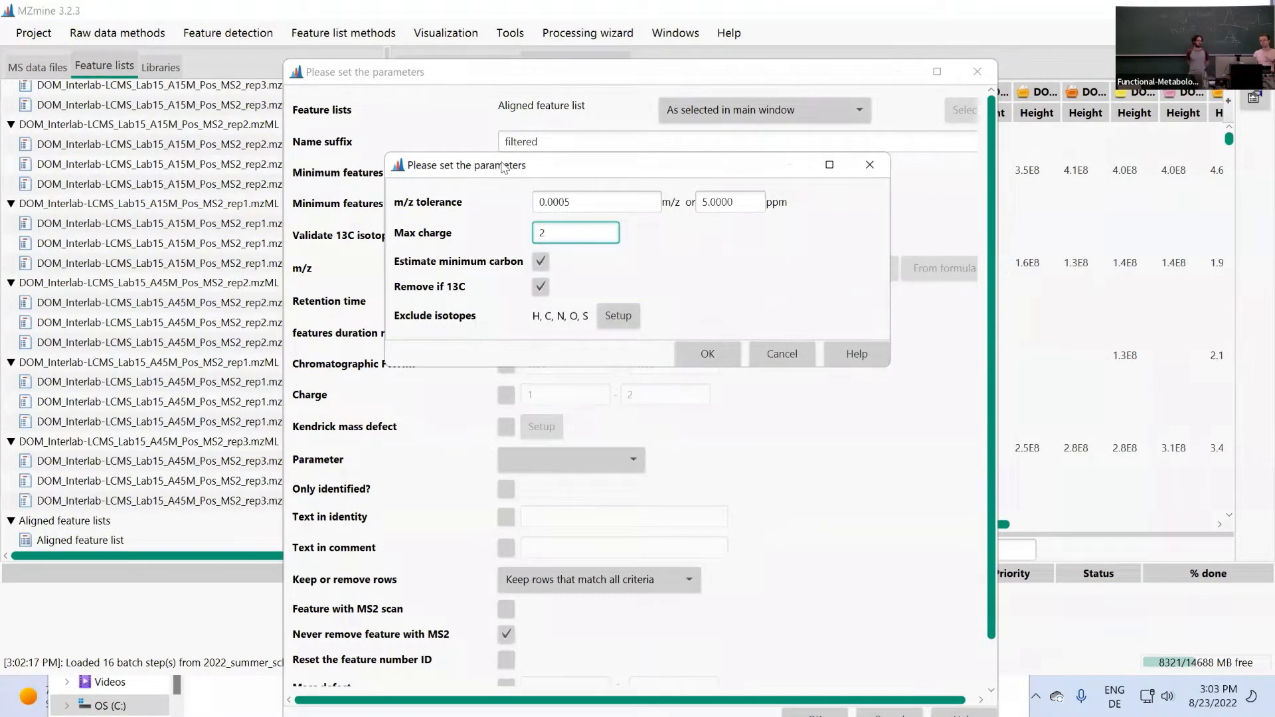
# Deselect hydrogen in the excluded isotopes' periodic table so only O is excluded, and accept the 13C validation settings.
pyautogui.moveTo(503, 167); pyautogui.dragTo(639, 191)
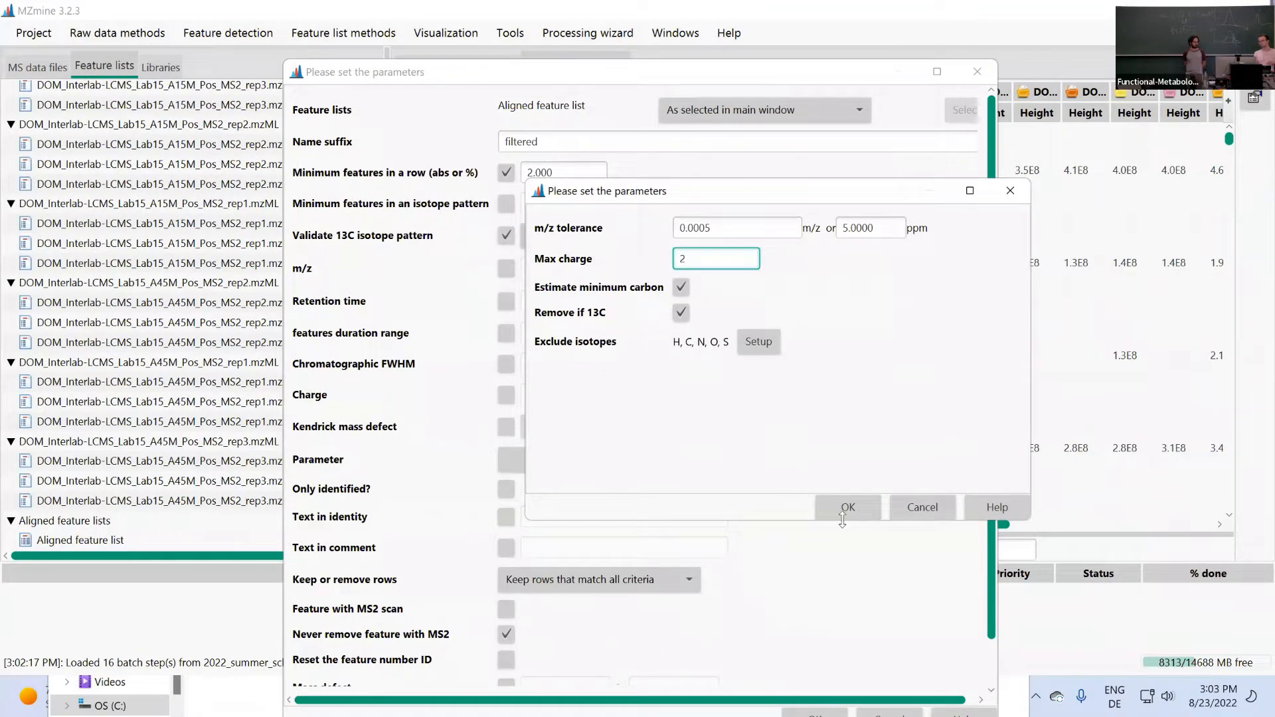
pyautogui.click(749, 342)
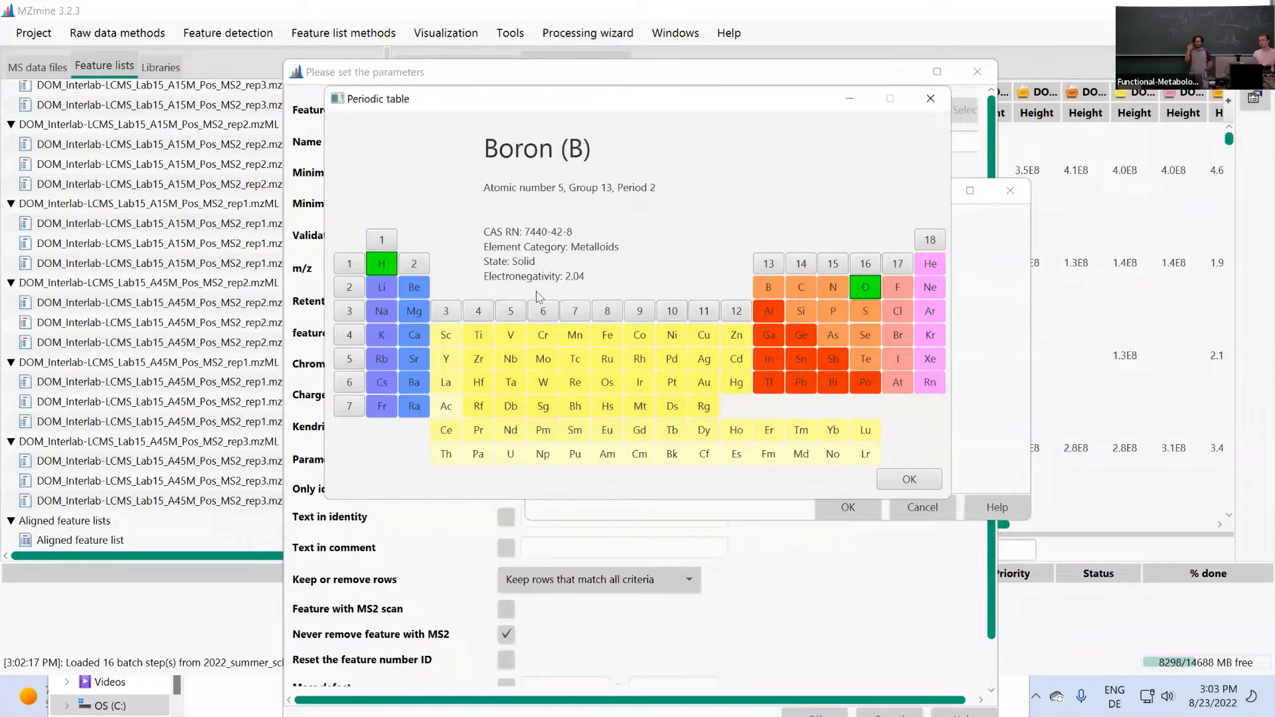
pyautogui.click(382, 264)
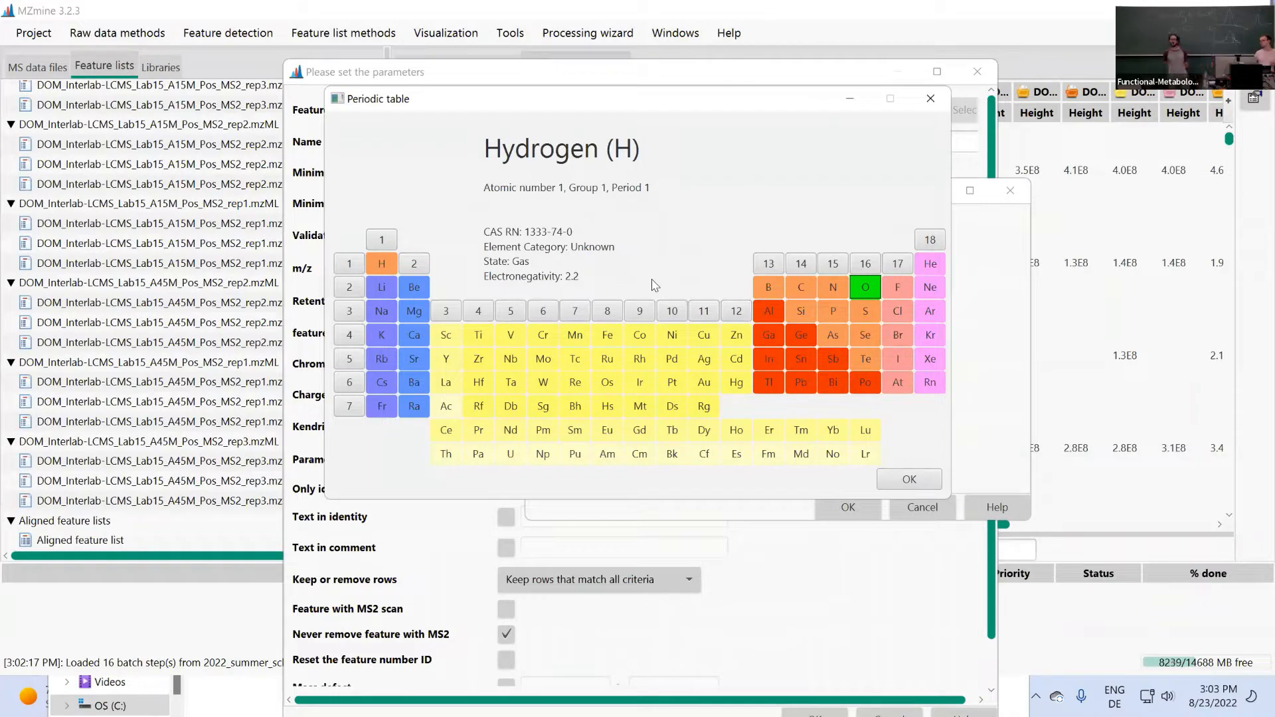
pyautogui.click(925, 480)
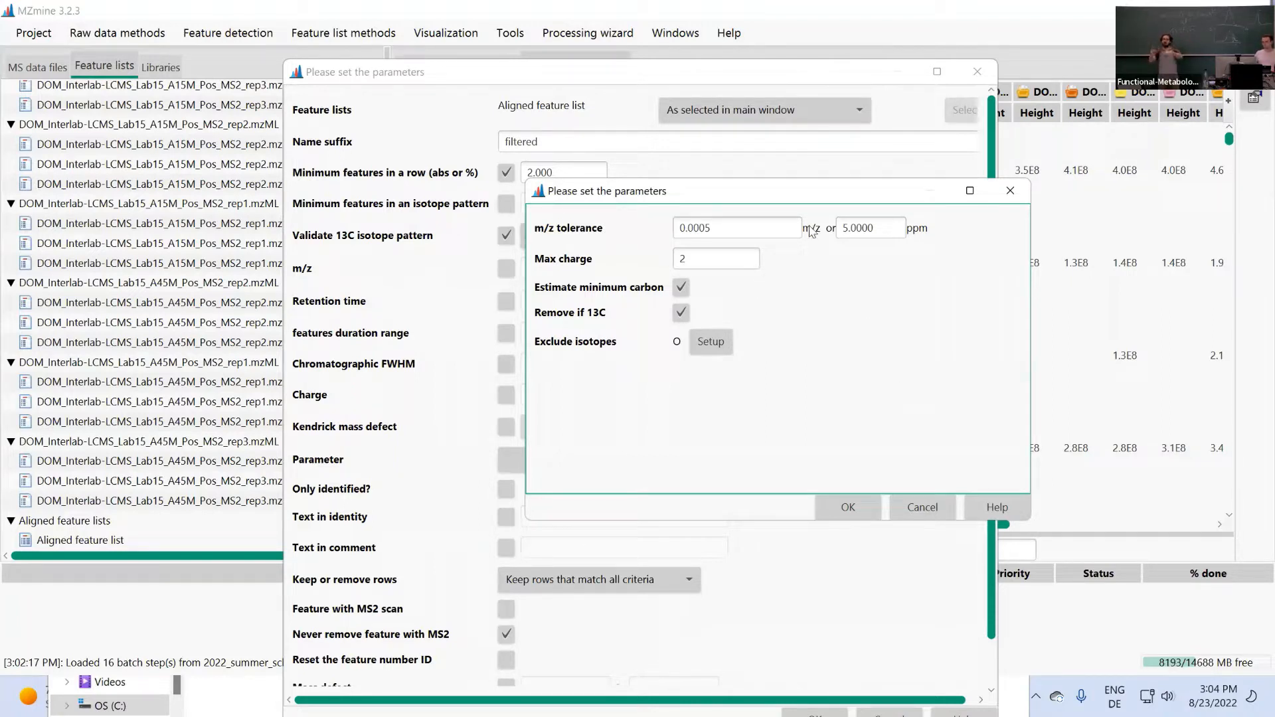
pyautogui.moveTo(781, 192); pyautogui.dragTo(855, 261)
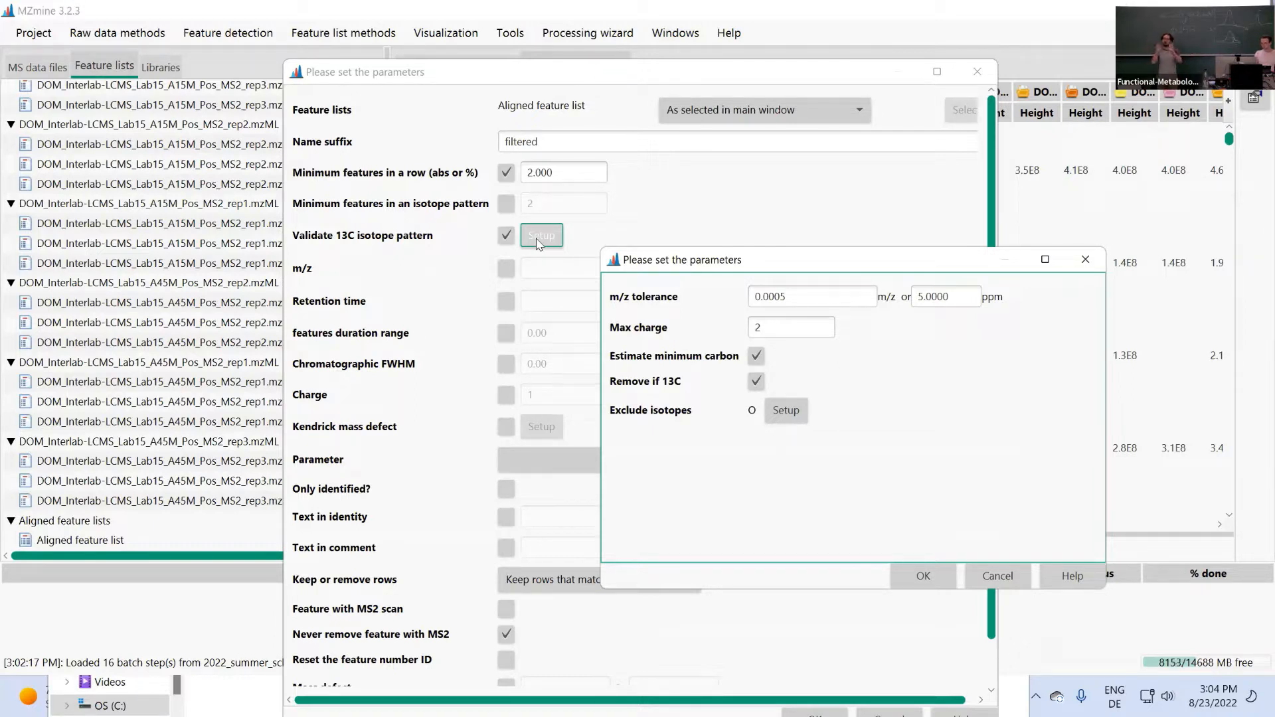
pyautogui.moveTo(644, 259); pyautogui.dragTo(647, 243)
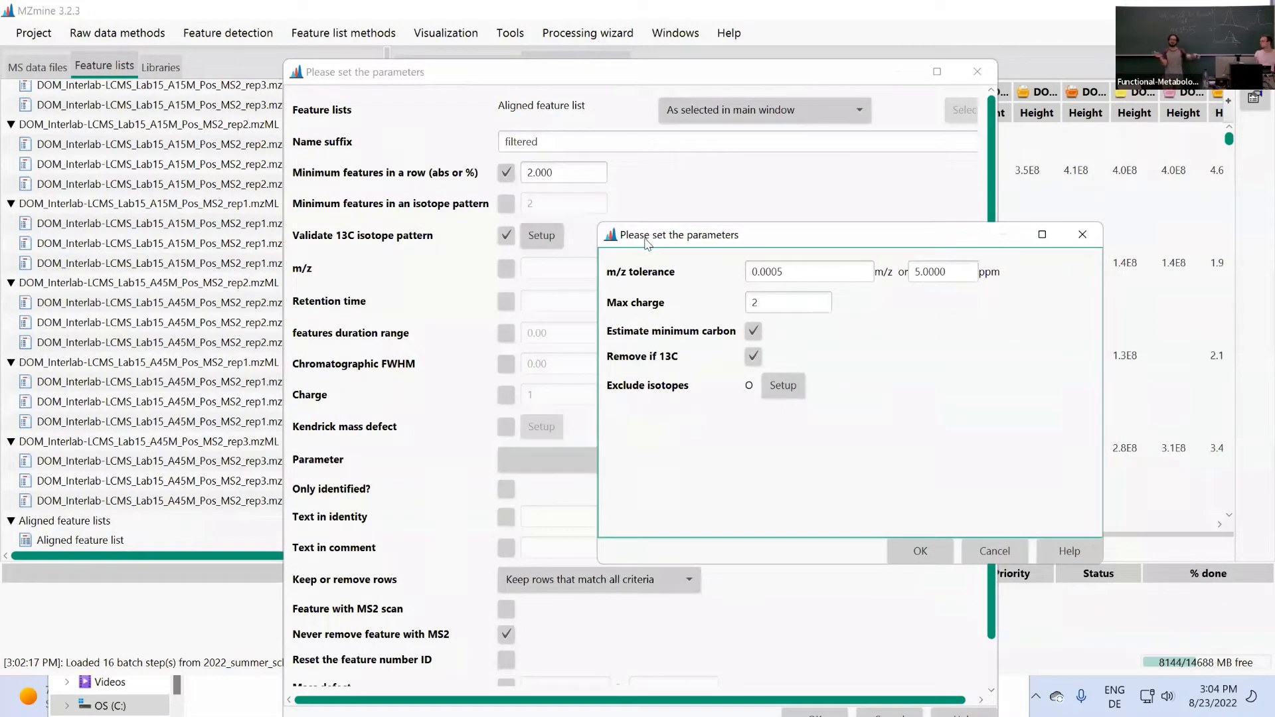
pyautogui.click(922, 545)
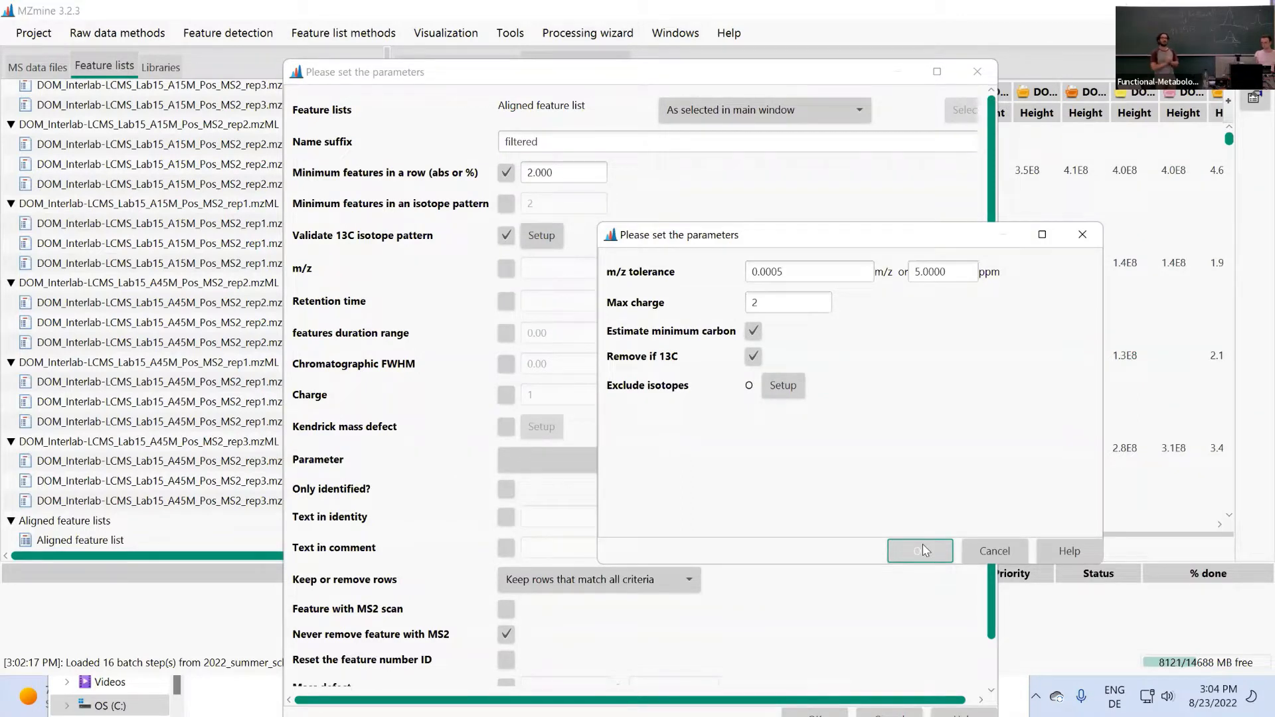
pyautogui.click(925, 549)
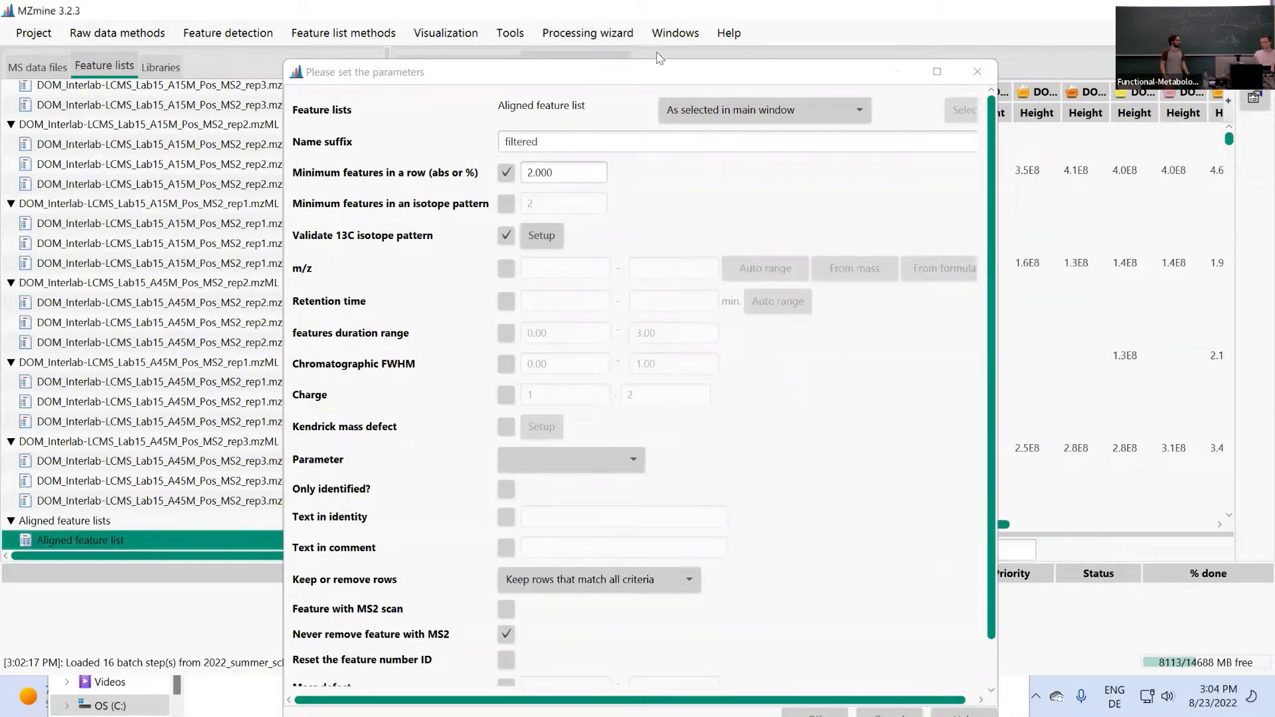
# Review all feature list rows filter parameters, from the name suffix down to the original feature list handling.
pyautogui.moveTo(647, 61)
pyautogui.mouseDown()
pyautogui.moveTo(676, 172)
pyautogui.moveTo(629, 71)
pyautogui.mouseUp()
pyautogui.scroll(-4, 844, 515)
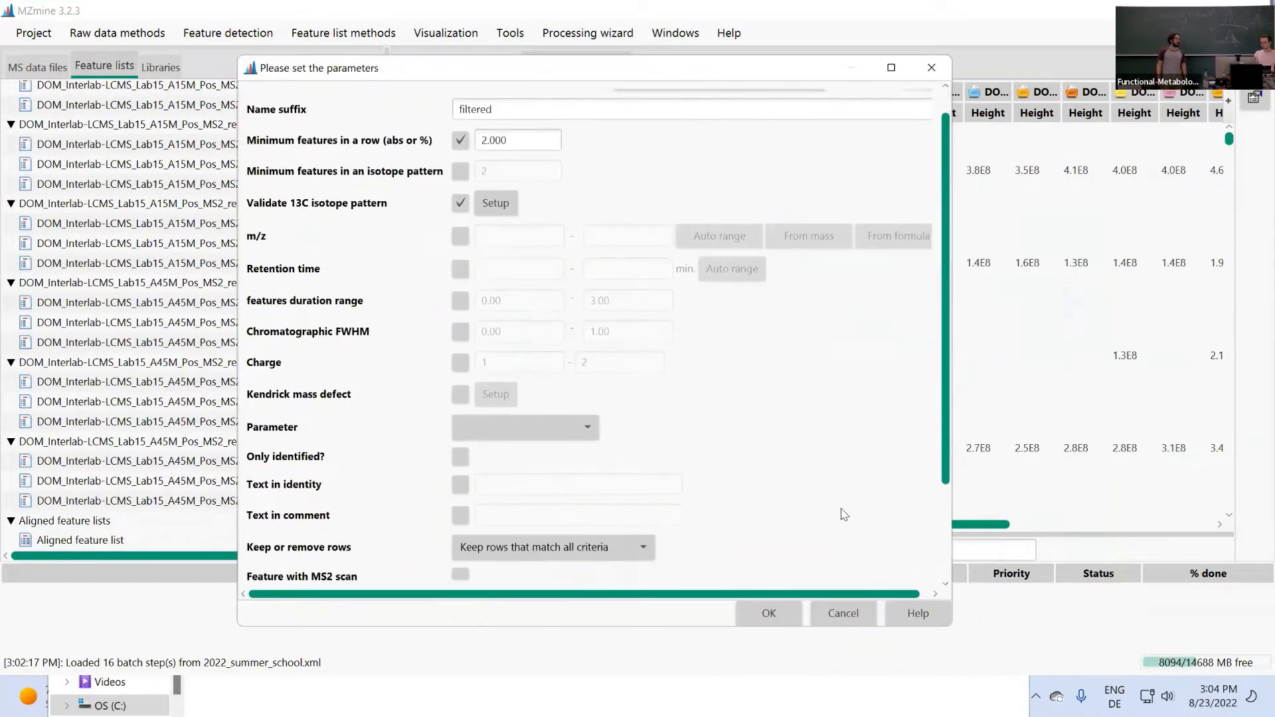
pyautogui.scroll(4, 527, 232)
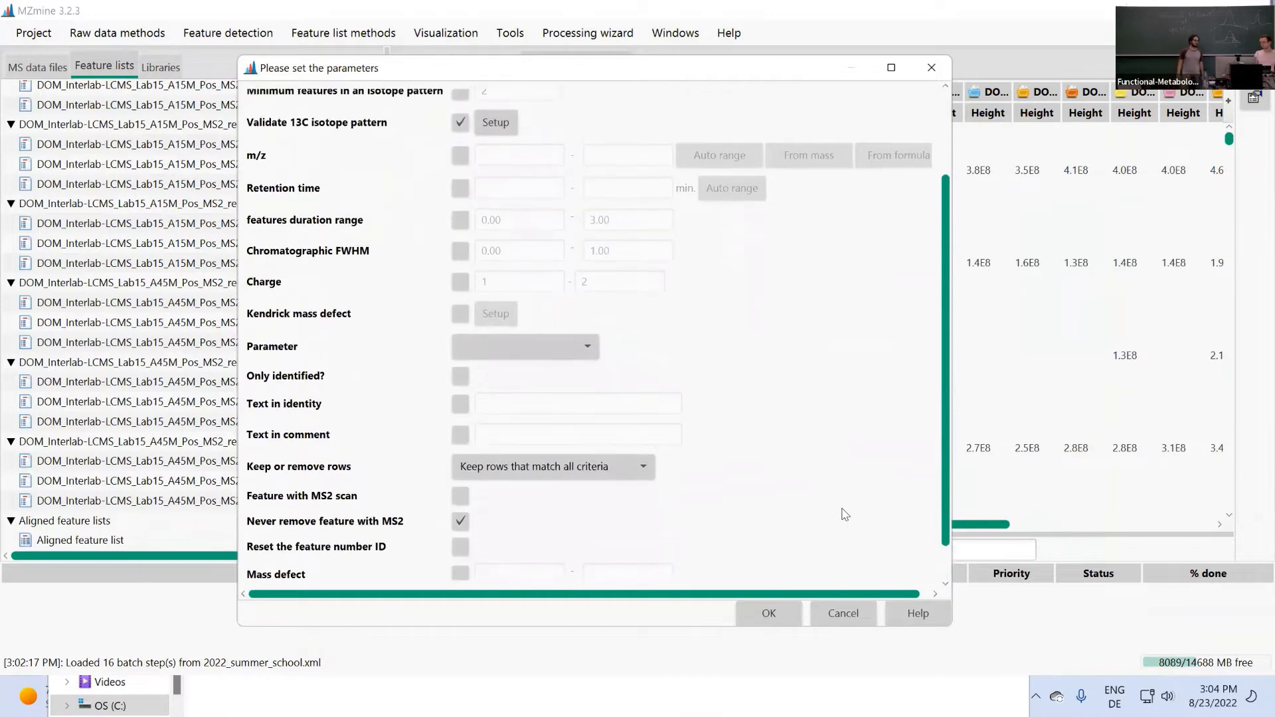
pyautogui.scroll(-4, 854, 459)
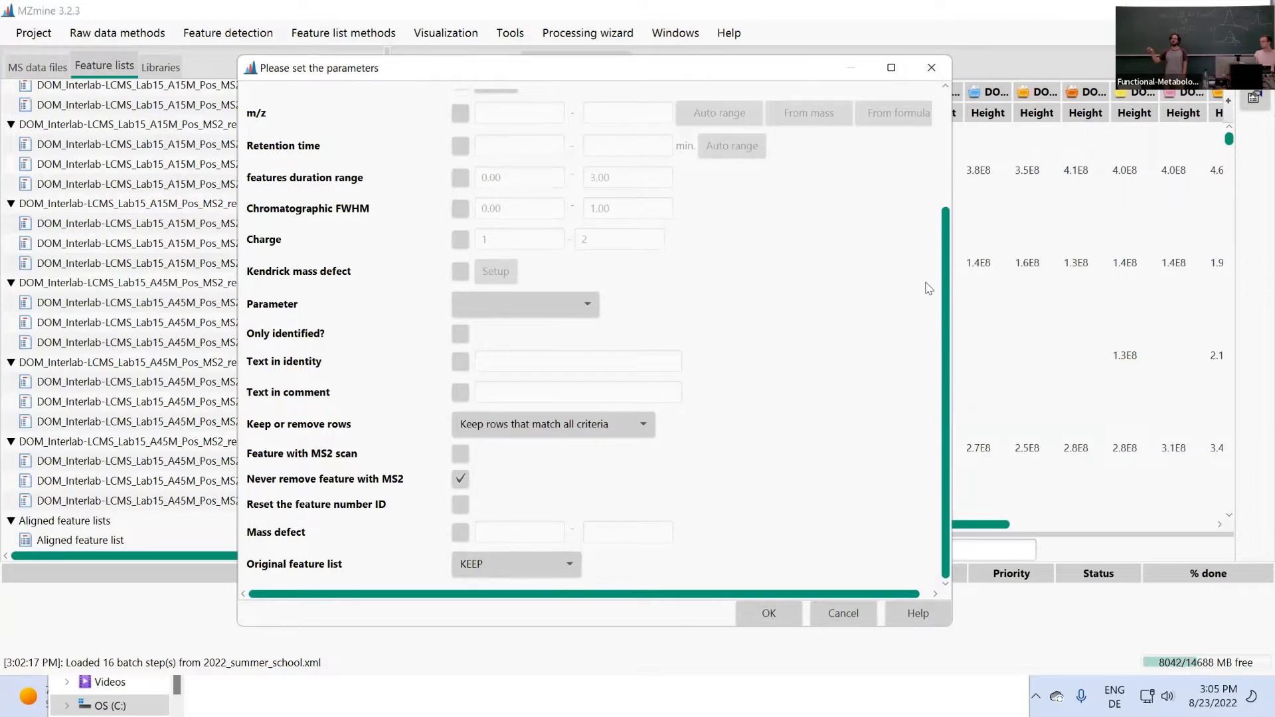
pyautogui.scroll(5, 928, 287)
pyautogui.scroll(-5, 920, 241)
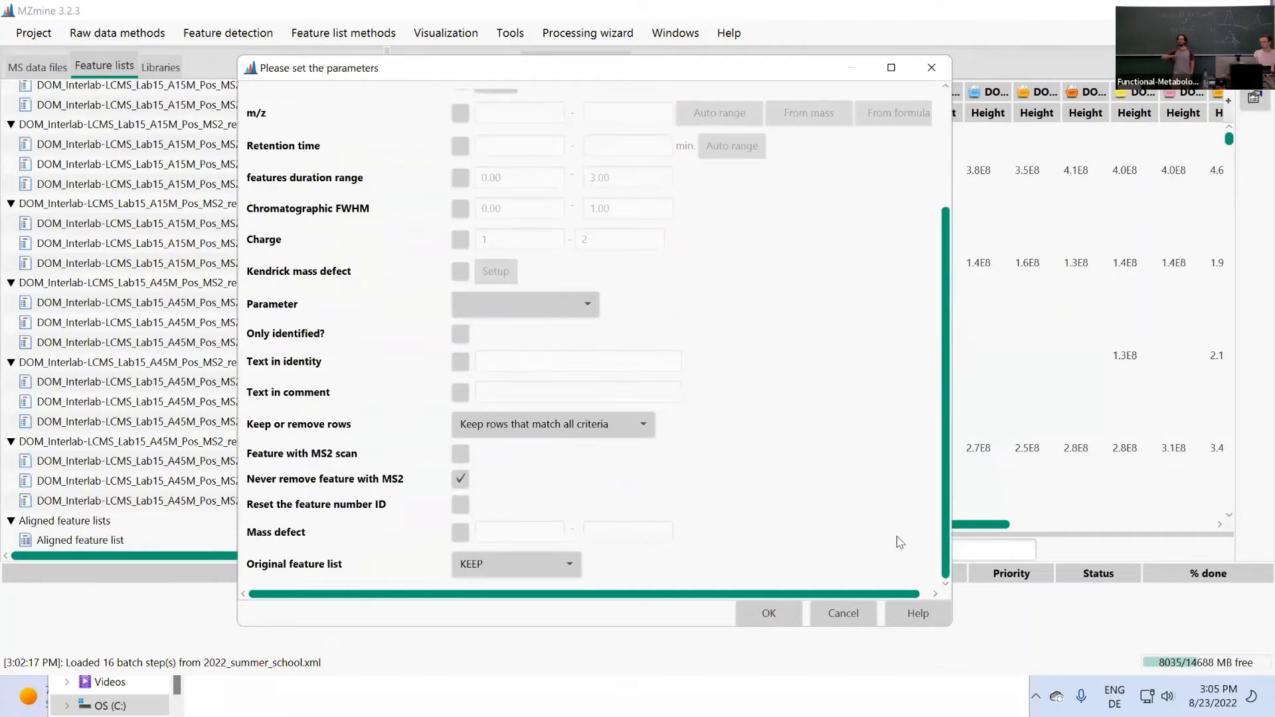
pyautogui.click(780, 625)
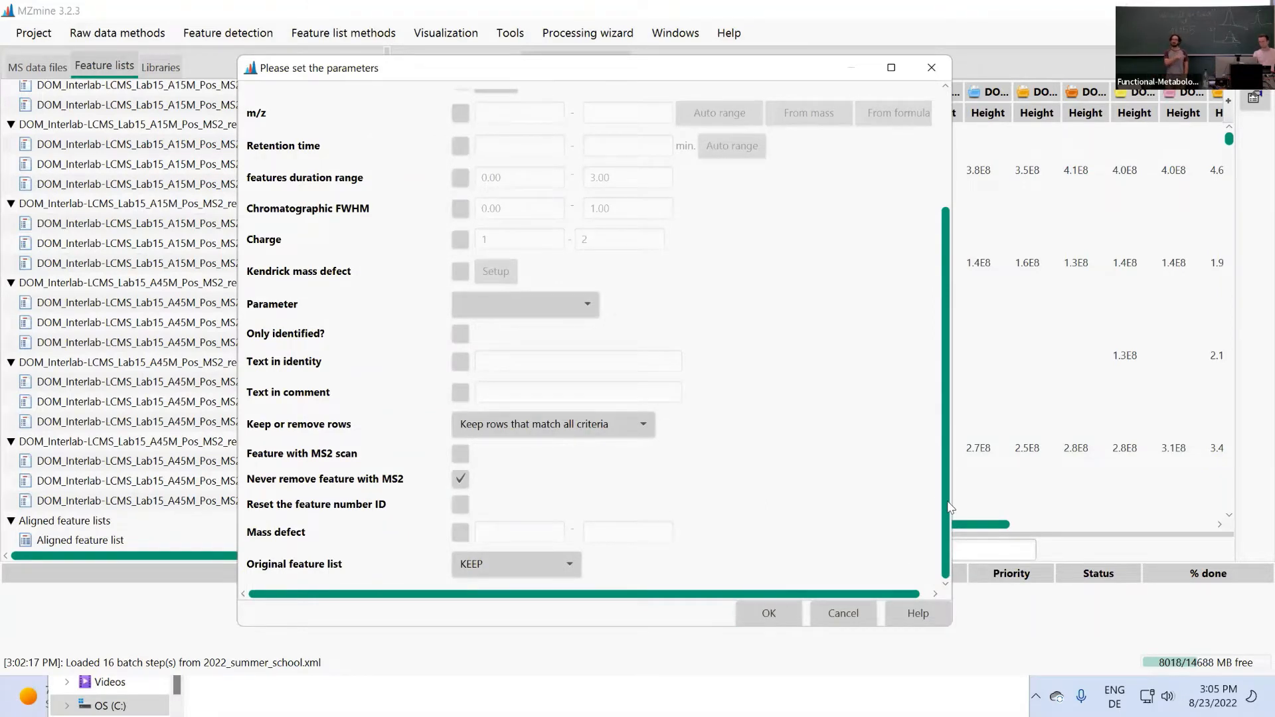
pyautogui.moveTo(945, 502); pyautogui.dragTo(937, 319)
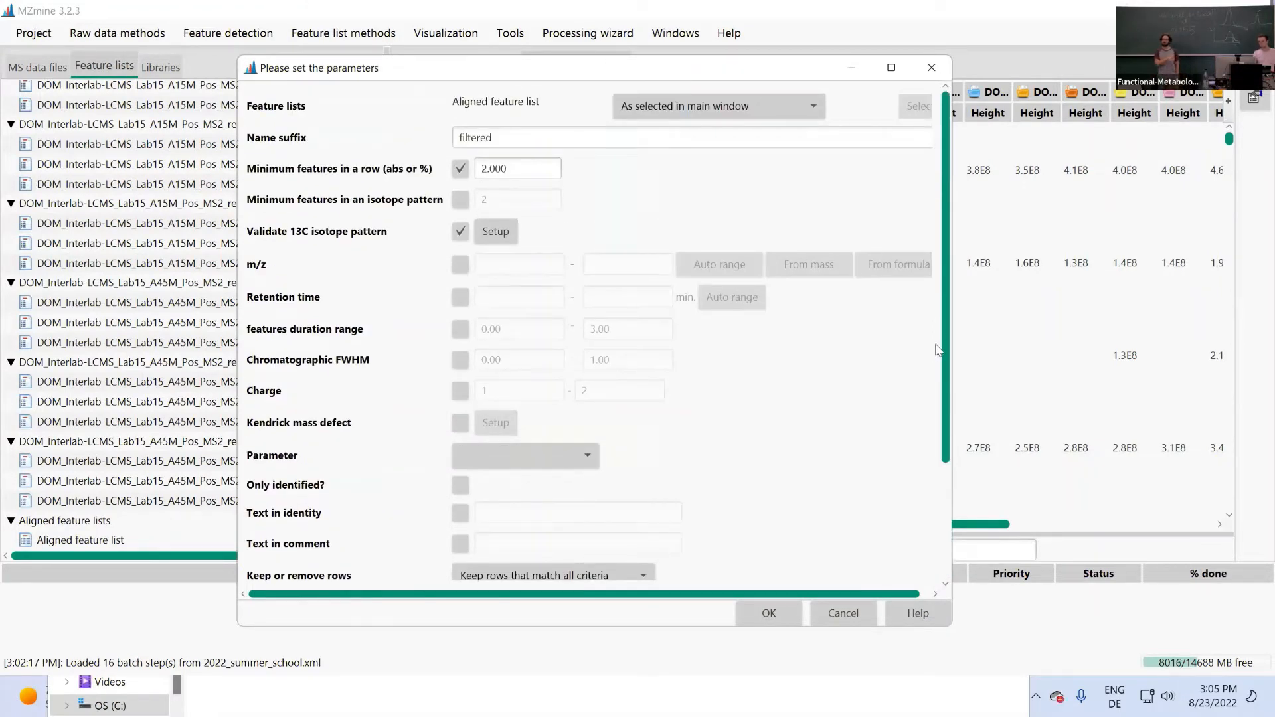
pyautogui.scroll(-5, 937, 330)
pyautogui.click(780, 623)
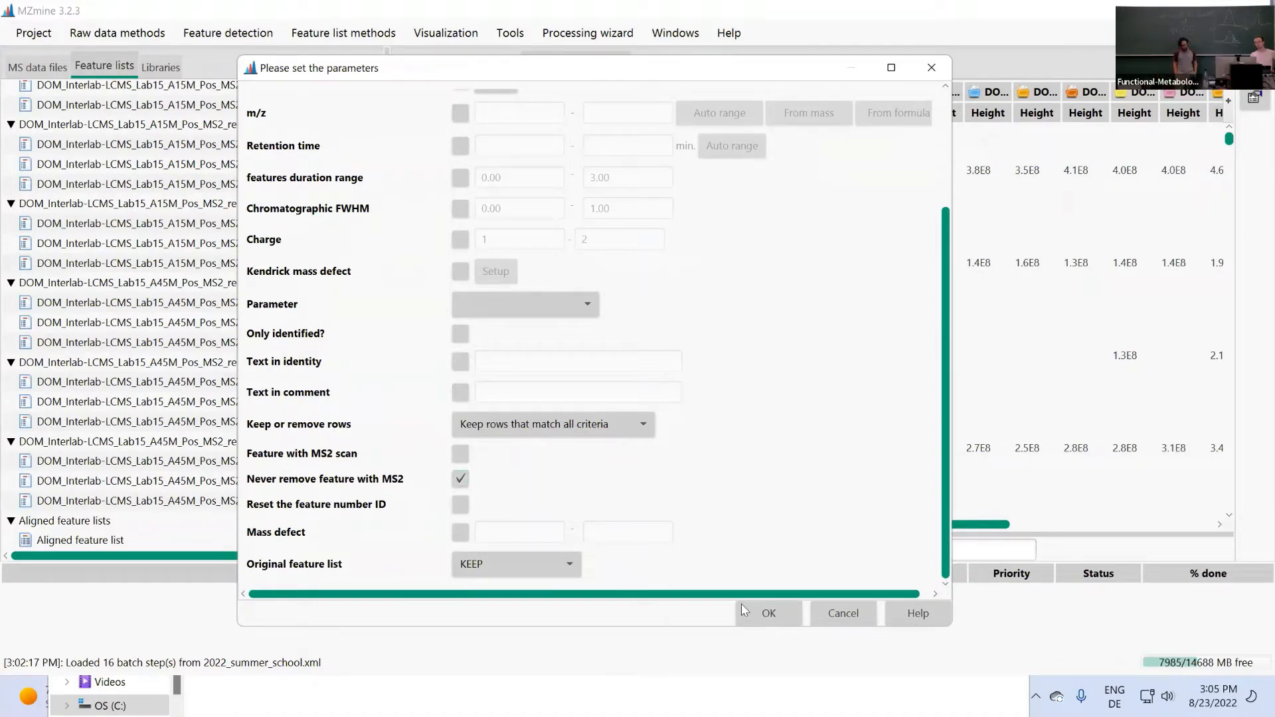
pyautogui.scroll(2, 601, 319)
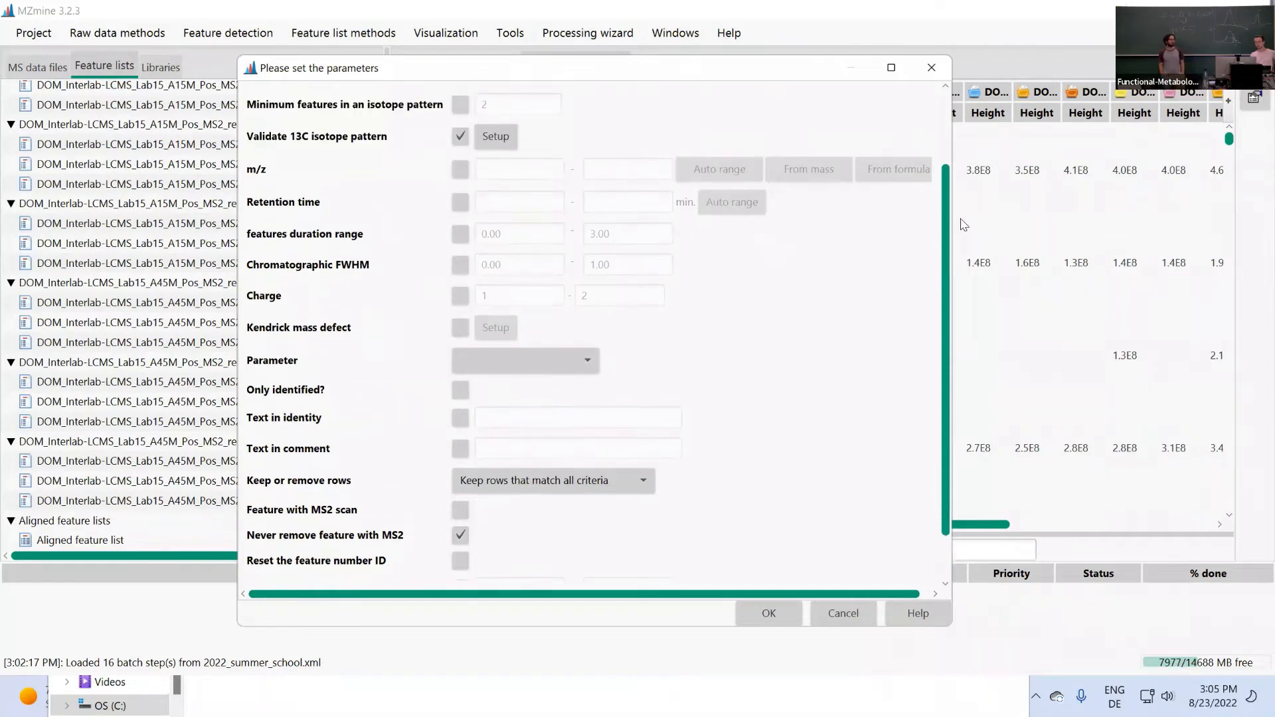
pyautogui.scroll(2, 694, 100)
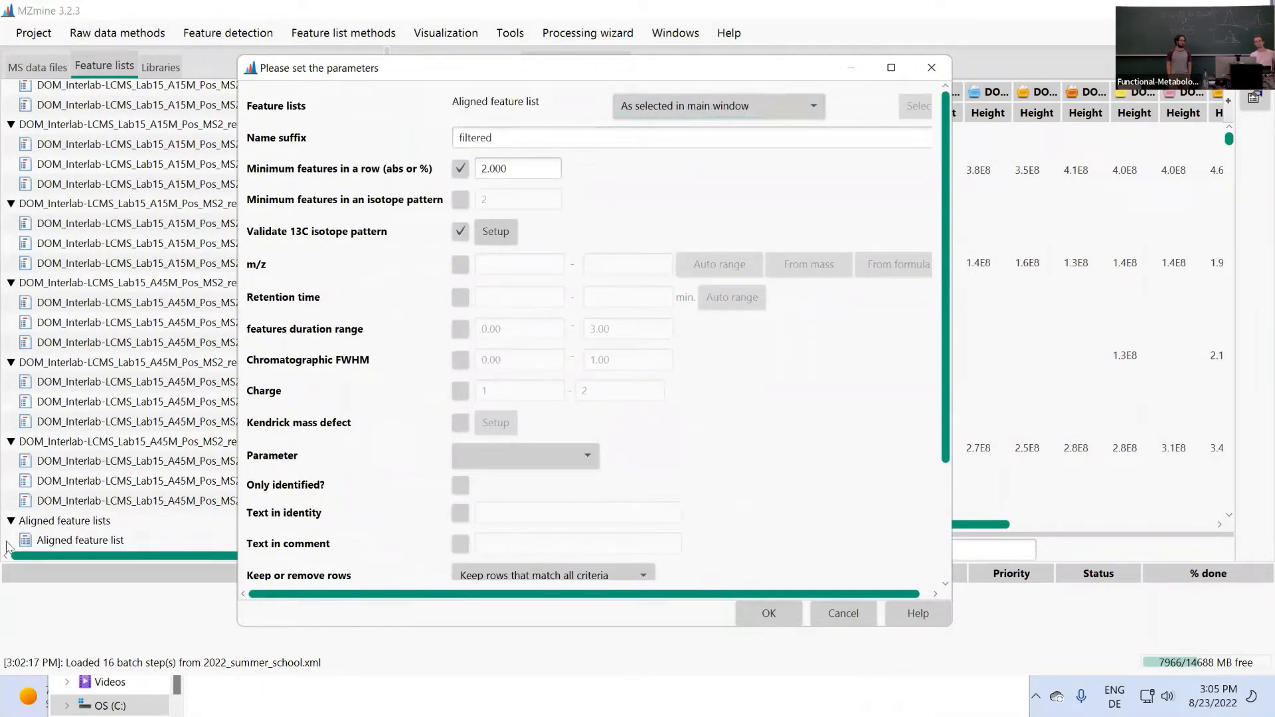
# Try to run the rows filter with the aligned feature list selected.
pyautogui.click(88, 542)
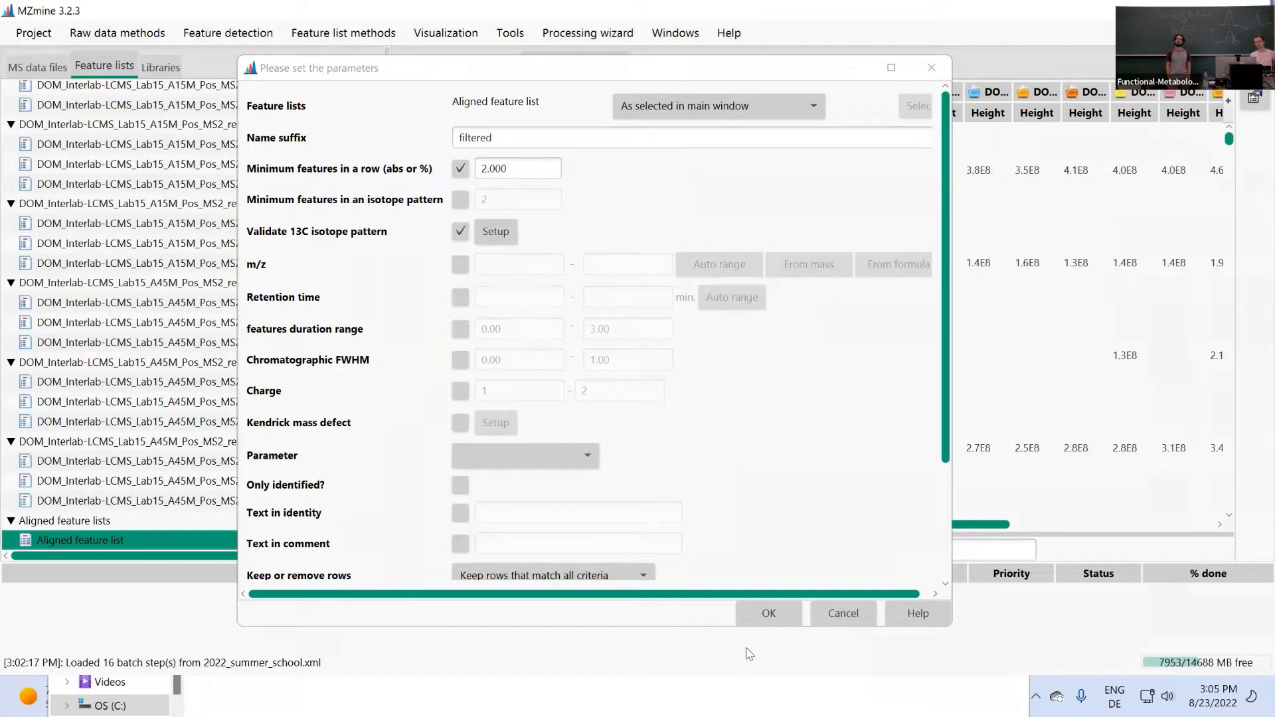
pyautogui.click(752, 616)
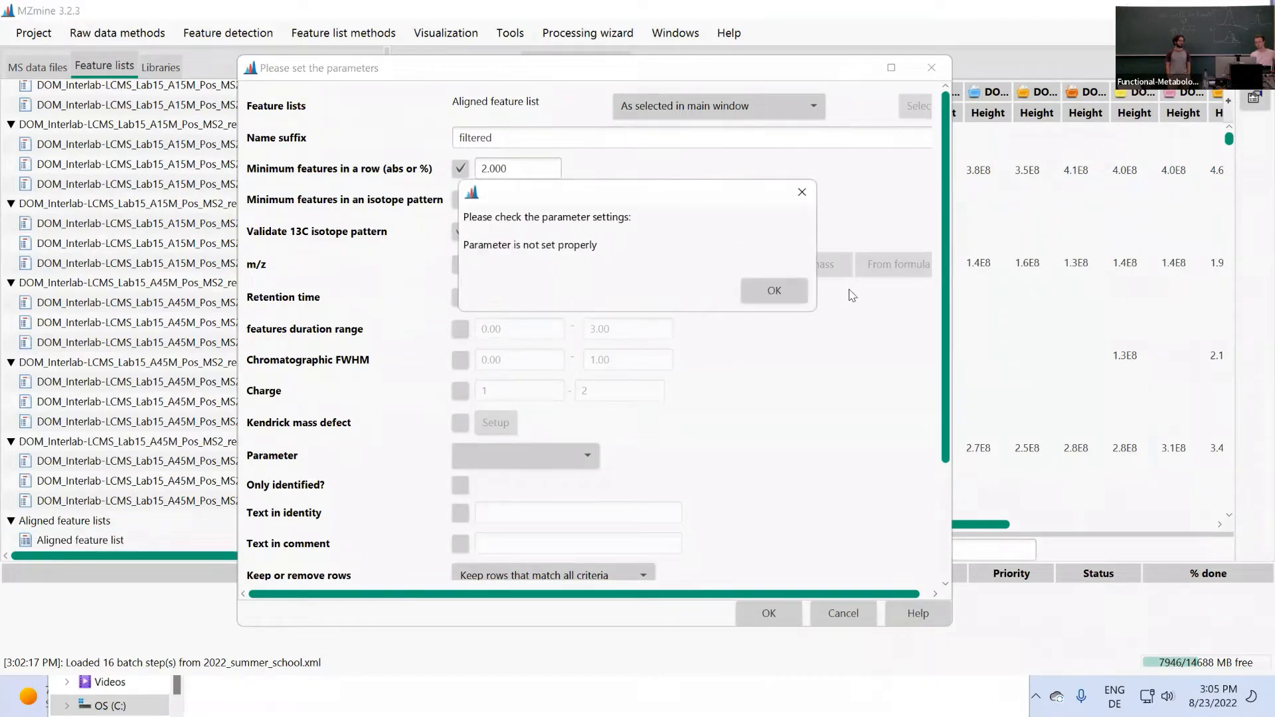
pyautogui.click(775, 300)
# Set the filter's Parameter option to No parameters defined and run the rows filter.
pyautogui.scroll(-2, 467, 409)
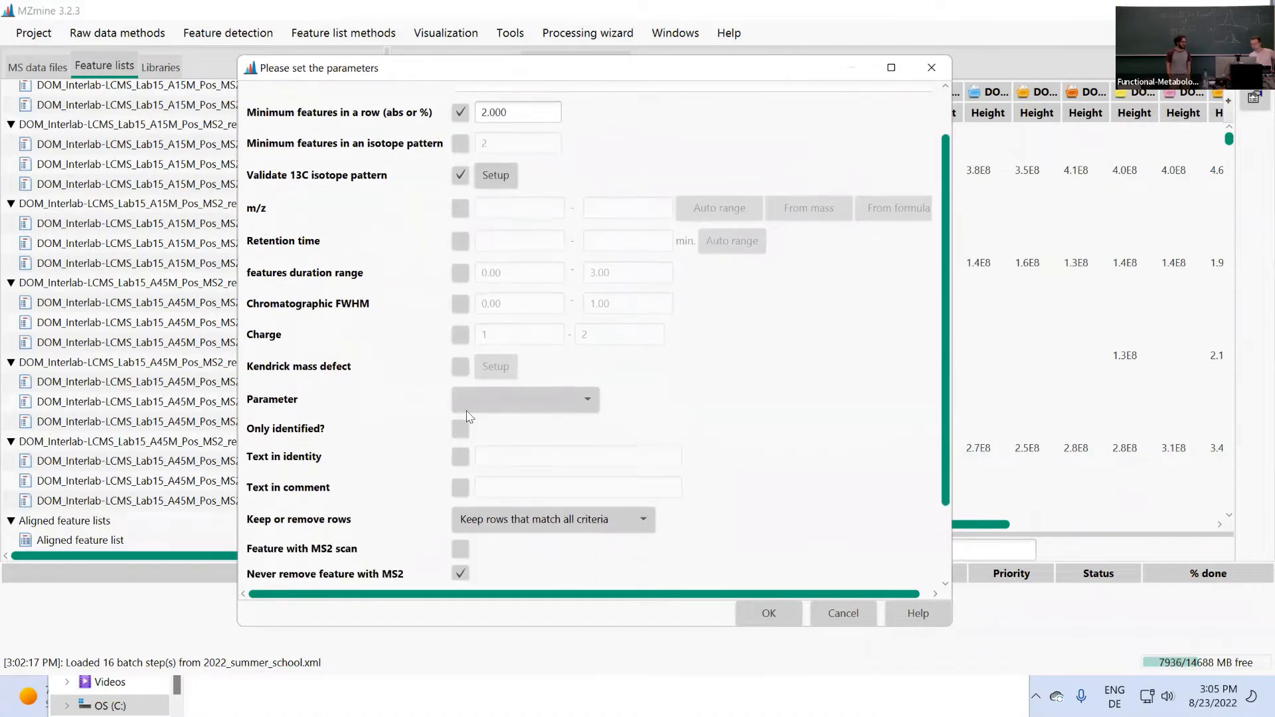
pyautogui.click(468, 405)
pyautogui.click(485, 420)
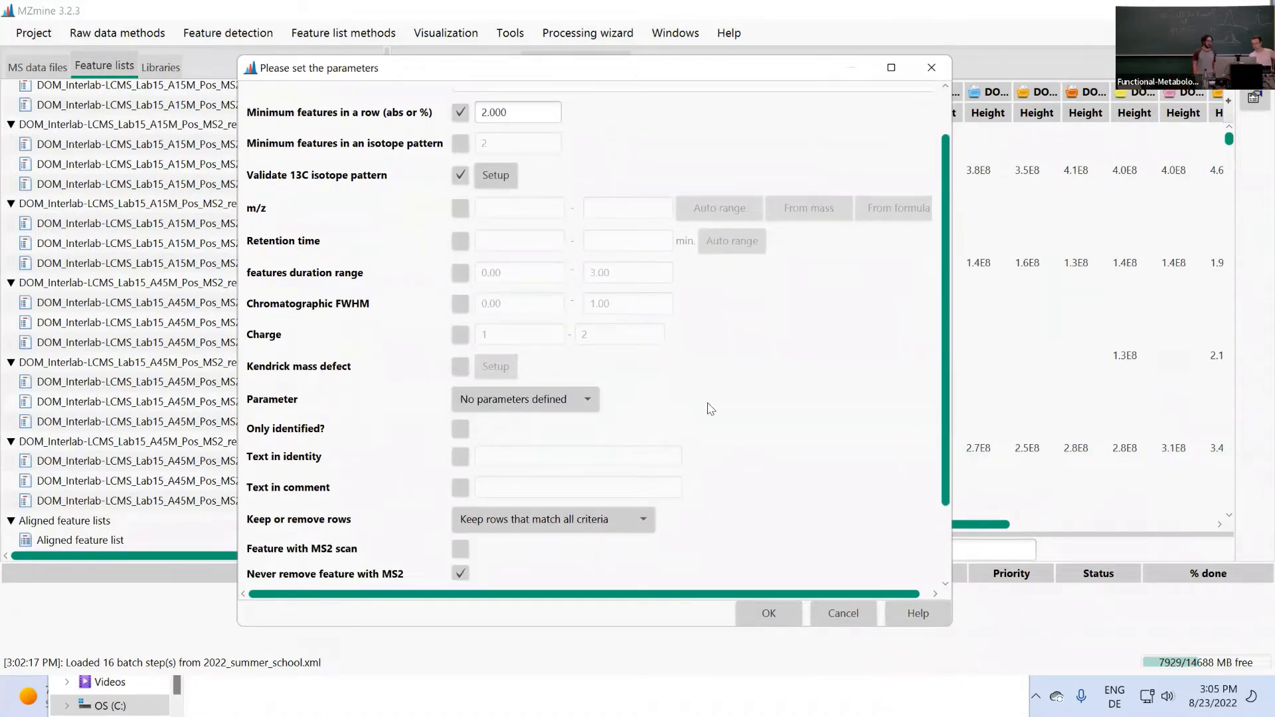
pyautogui.scroll(-3, 707, 408)
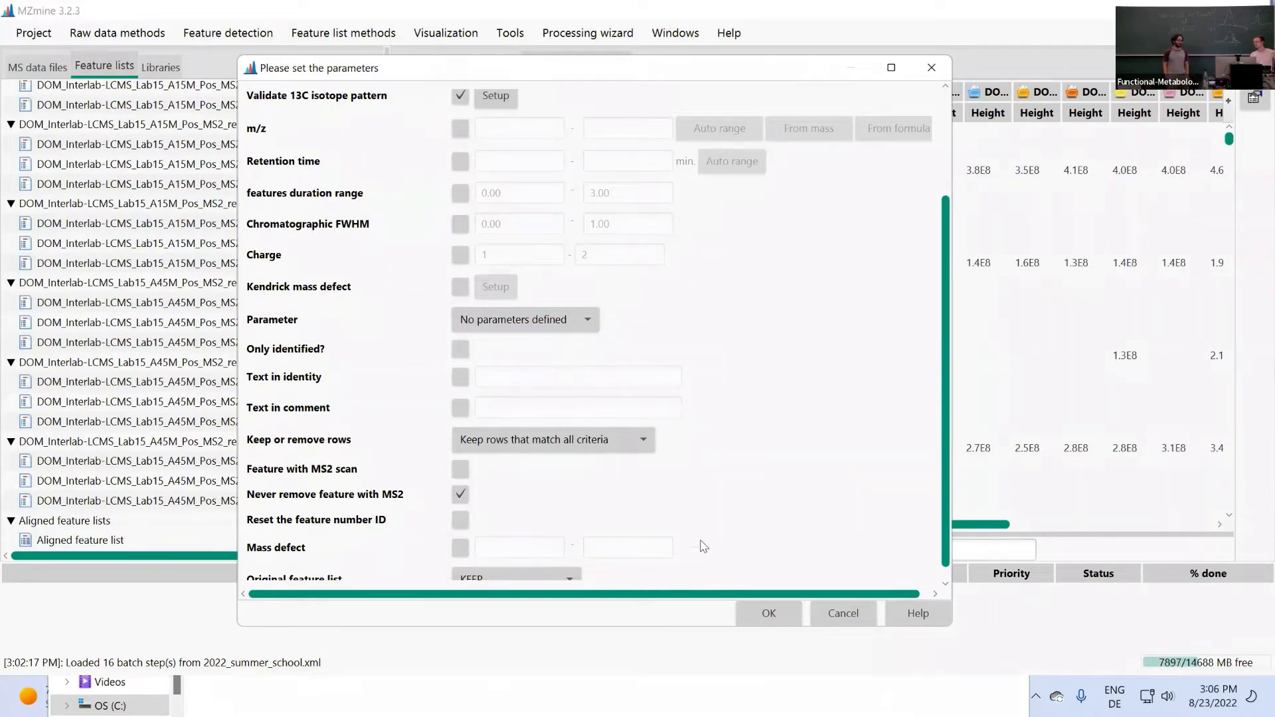
pyautogui.click(762, 615)
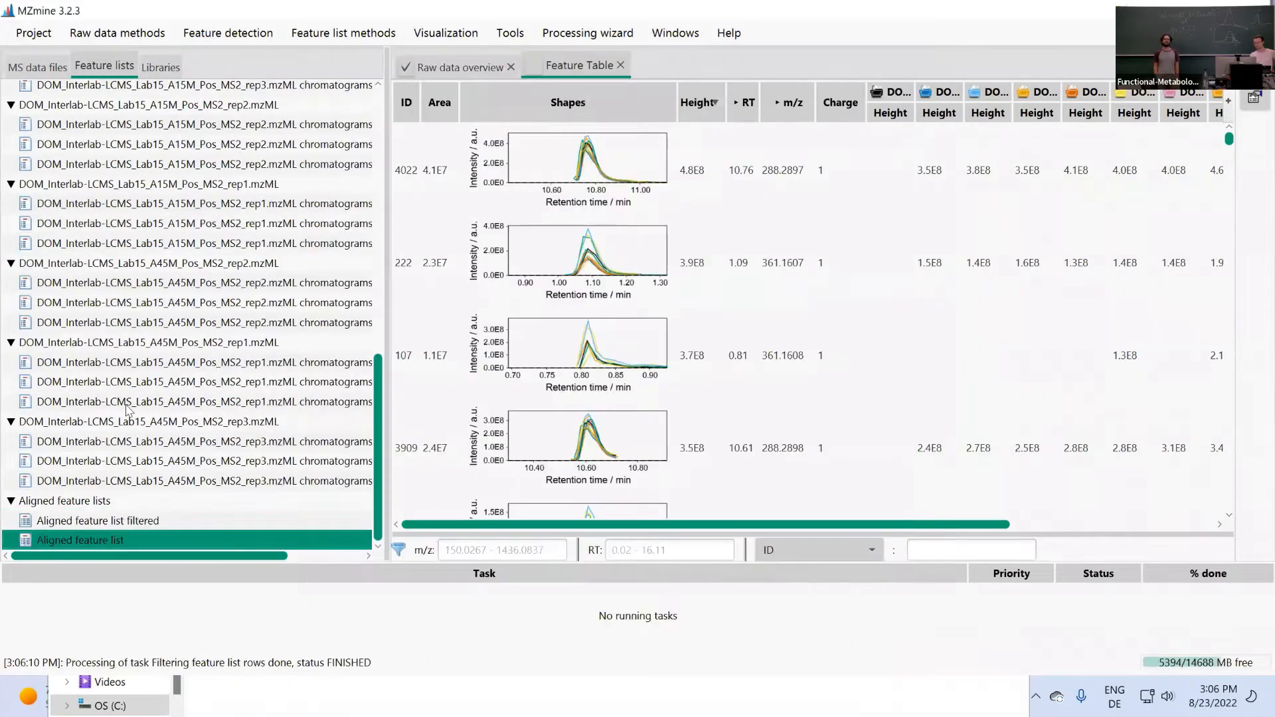
# Select the filtered aligned feature list, and expand the retention time column of the open feature table to inspect the first row's RT range.
pyautogui.click(154, 520)
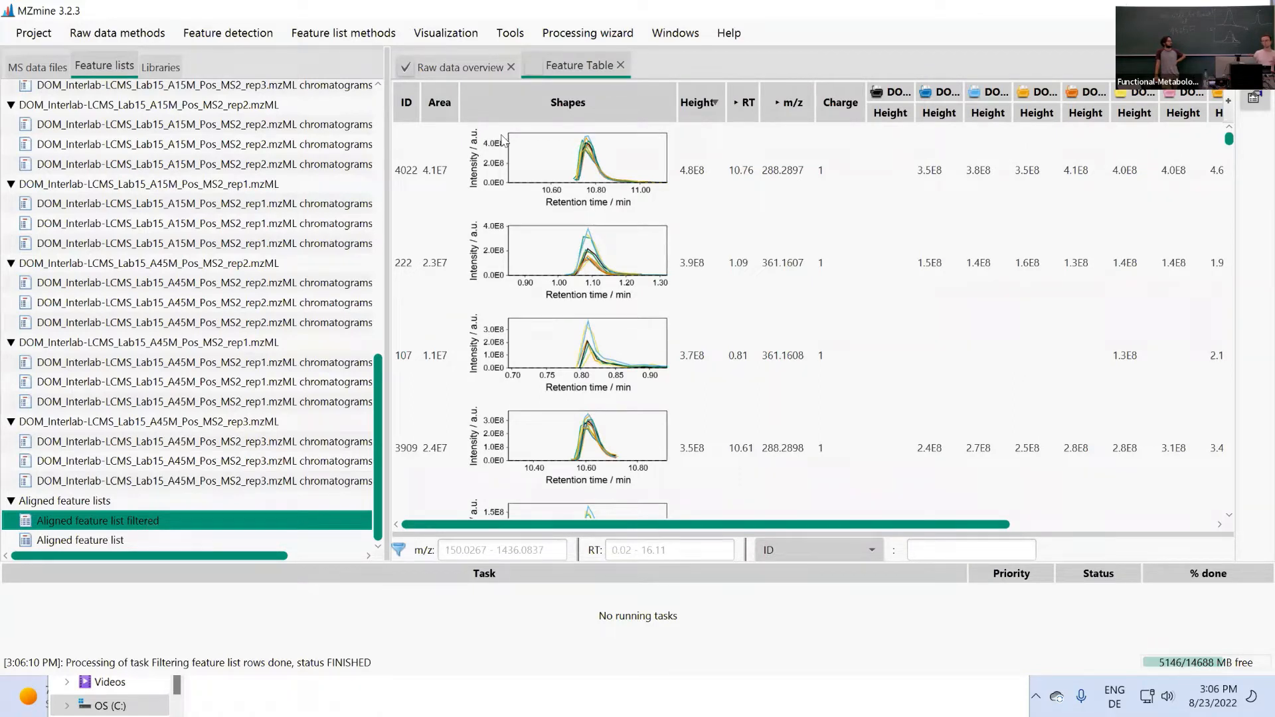
pyautogui.click(739, 106)
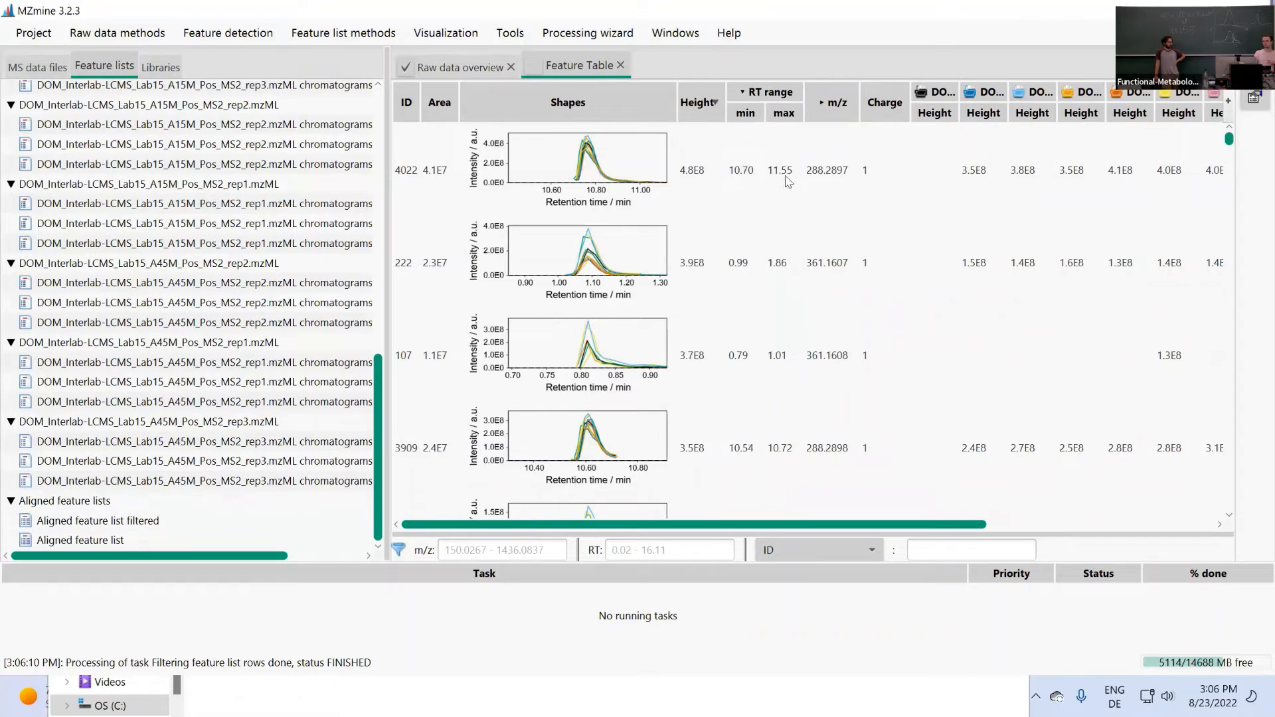
pyautogui.click(757, 176)
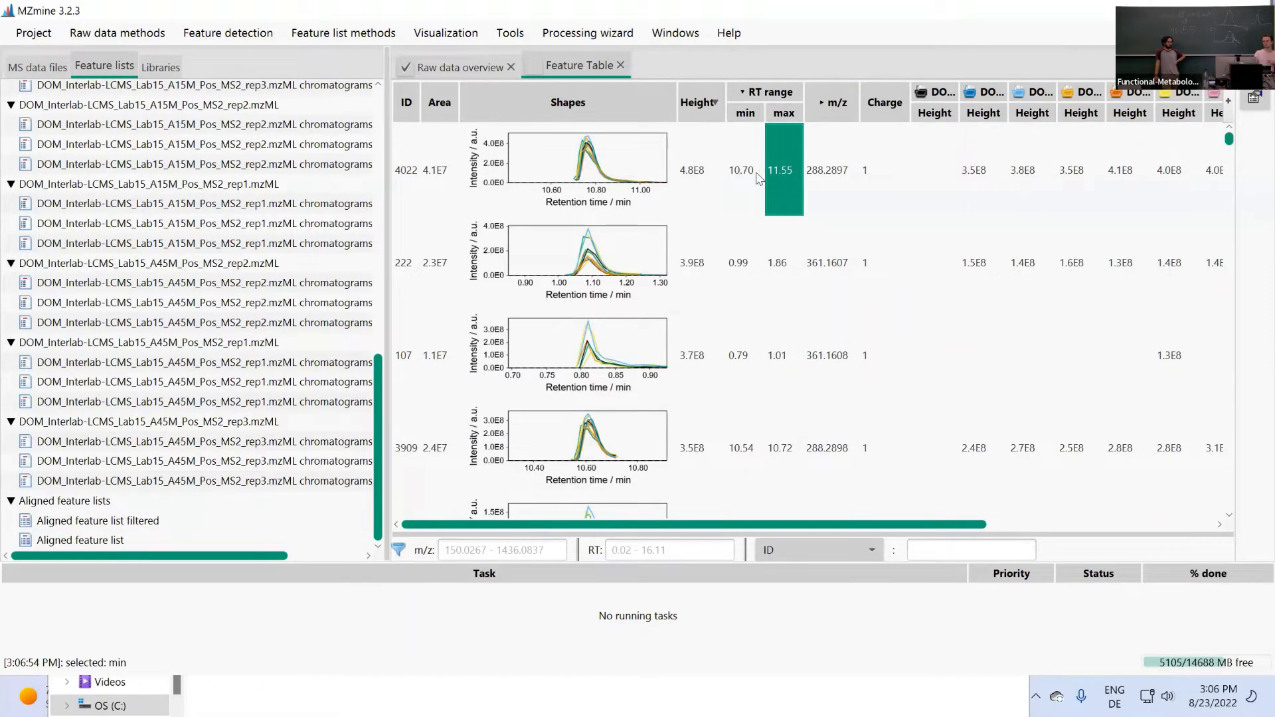
# Expand the m/z column of the feature table into its range and inspect the first row's minimum and maximum.
pyautogui.click(824, 107)
pyautogui.click(817, 102)
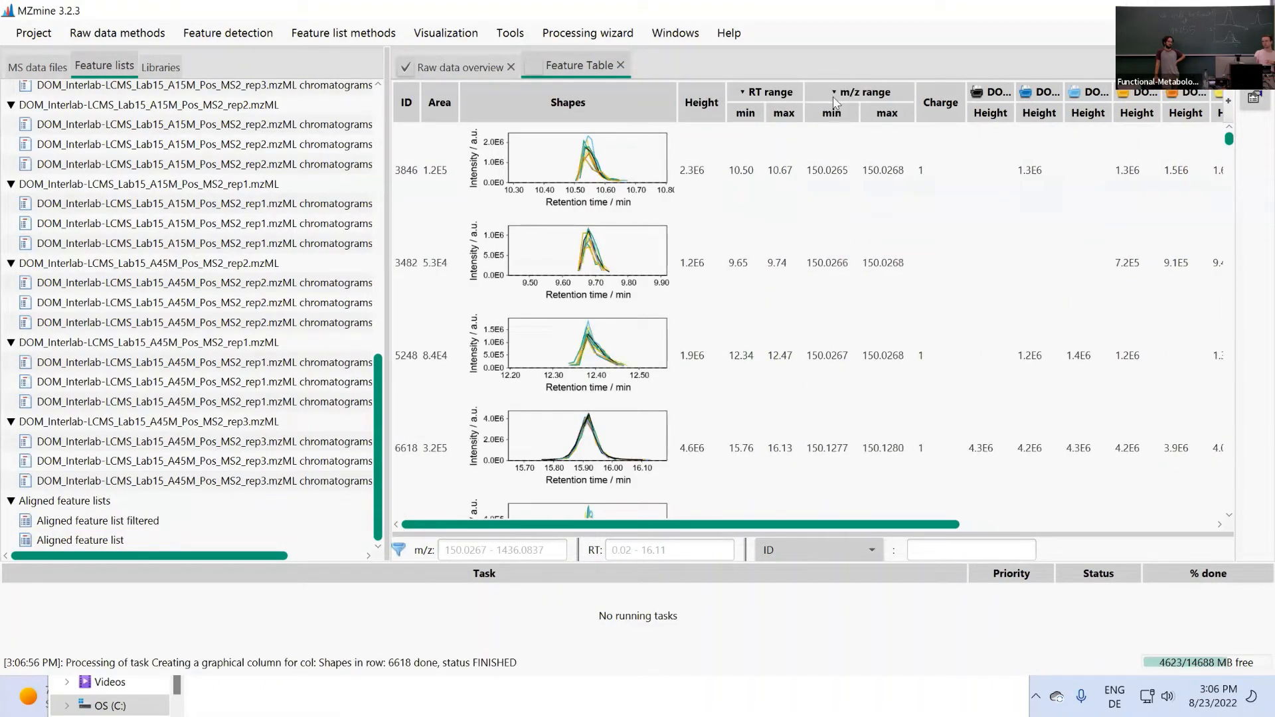
pyautogui.click(864, 170)
pyautogui.click(827, 174)
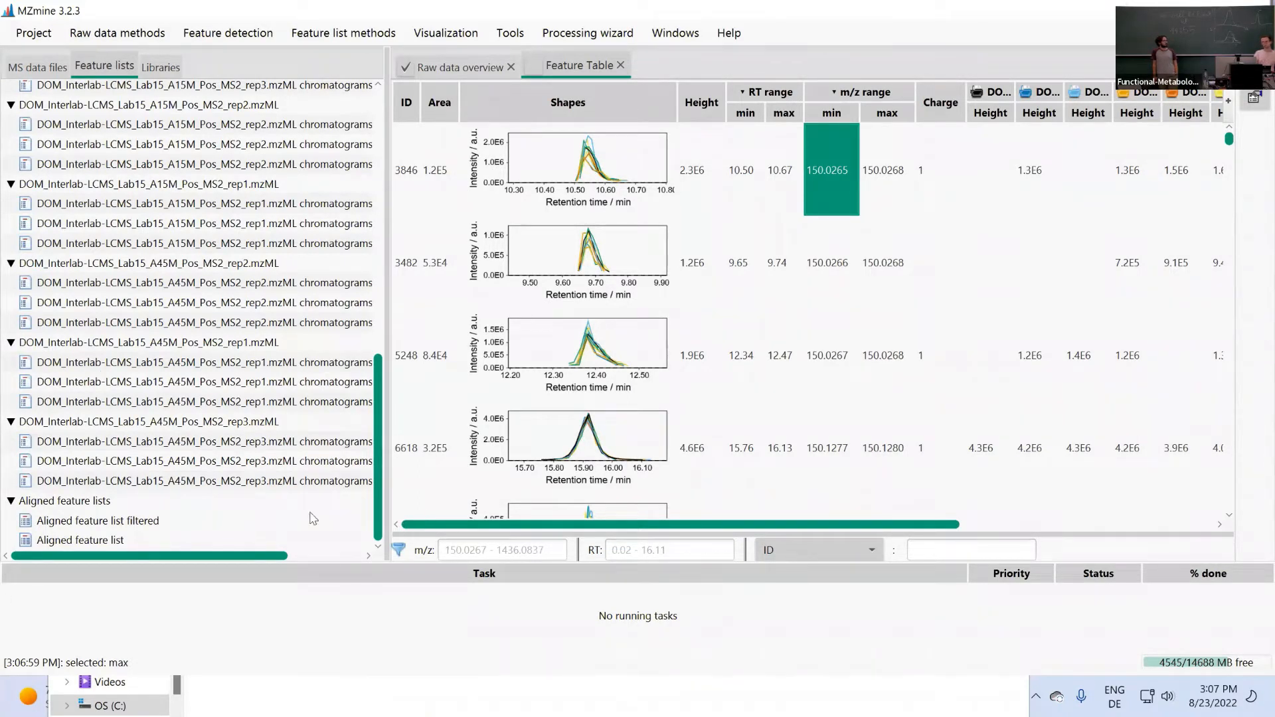
# Start Peak finder gap filling on the filtered aligned feature list with an m/z tolerance of 0.002 m/z or 5 ppm.
pyautogui.click(168, 525)
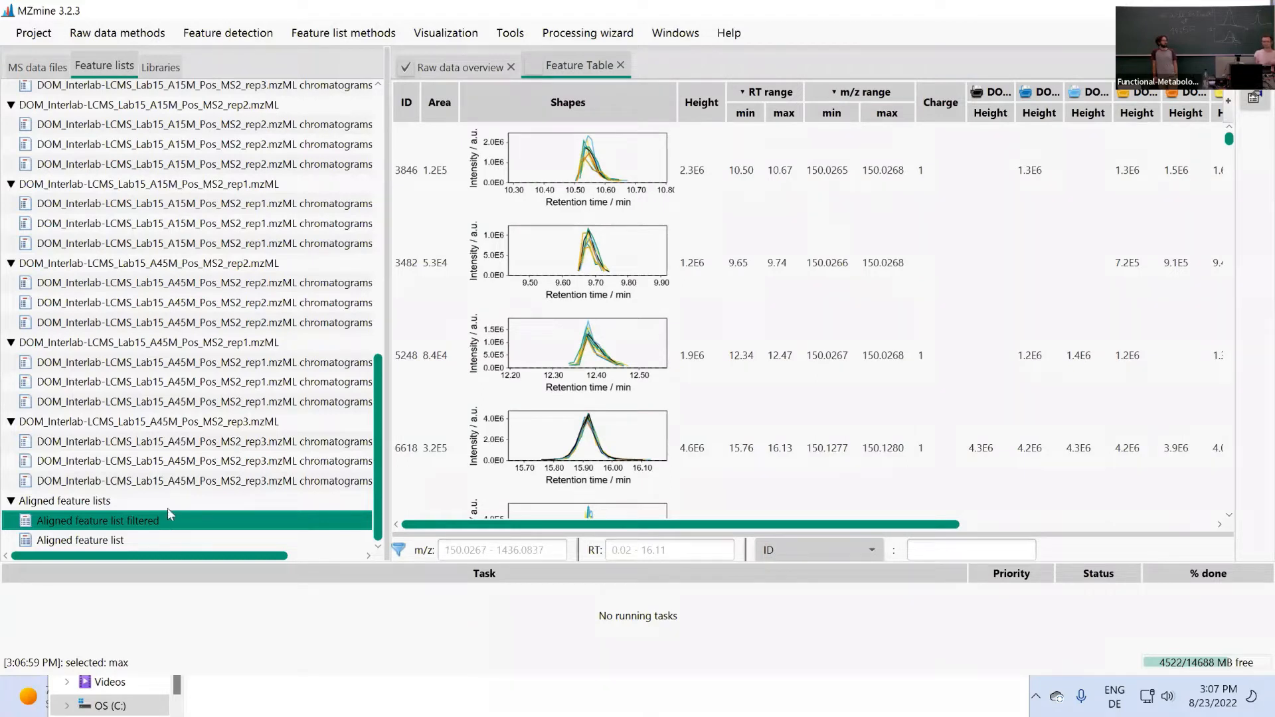
pyautogui.click(352, 26)
pyautogui.moveTo(376, 267)
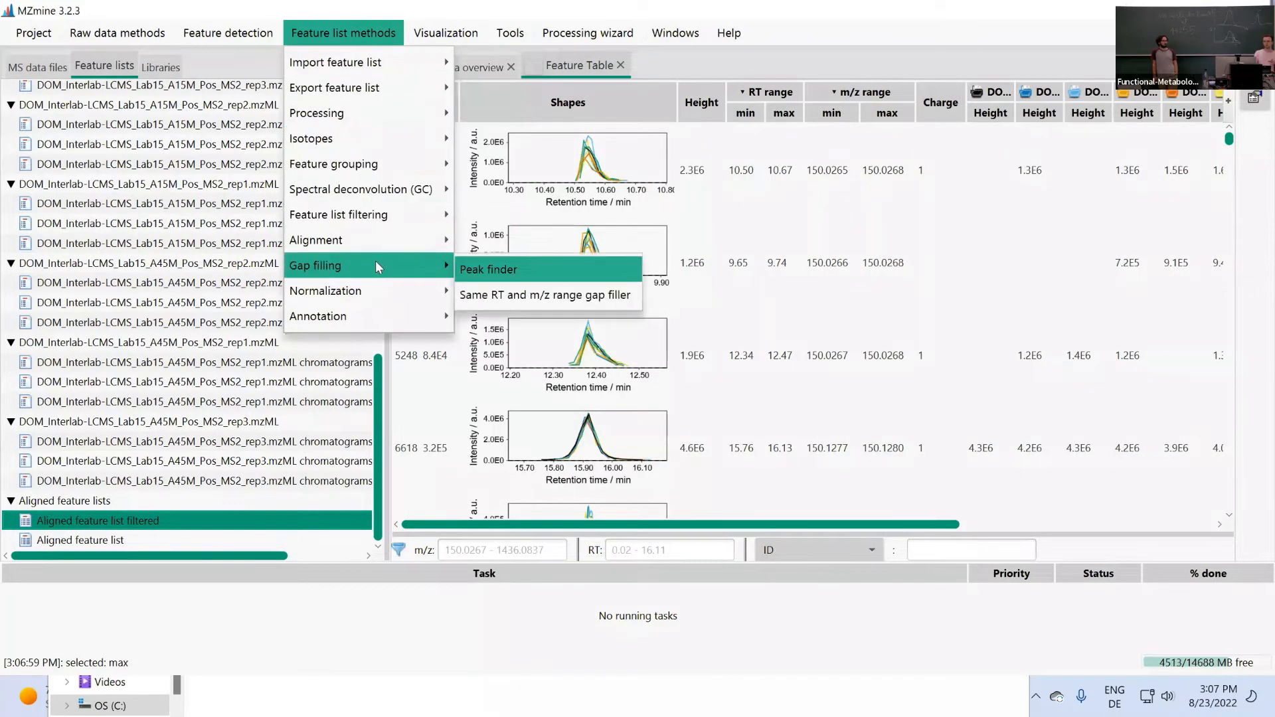
pyautogui.click(541, 278)
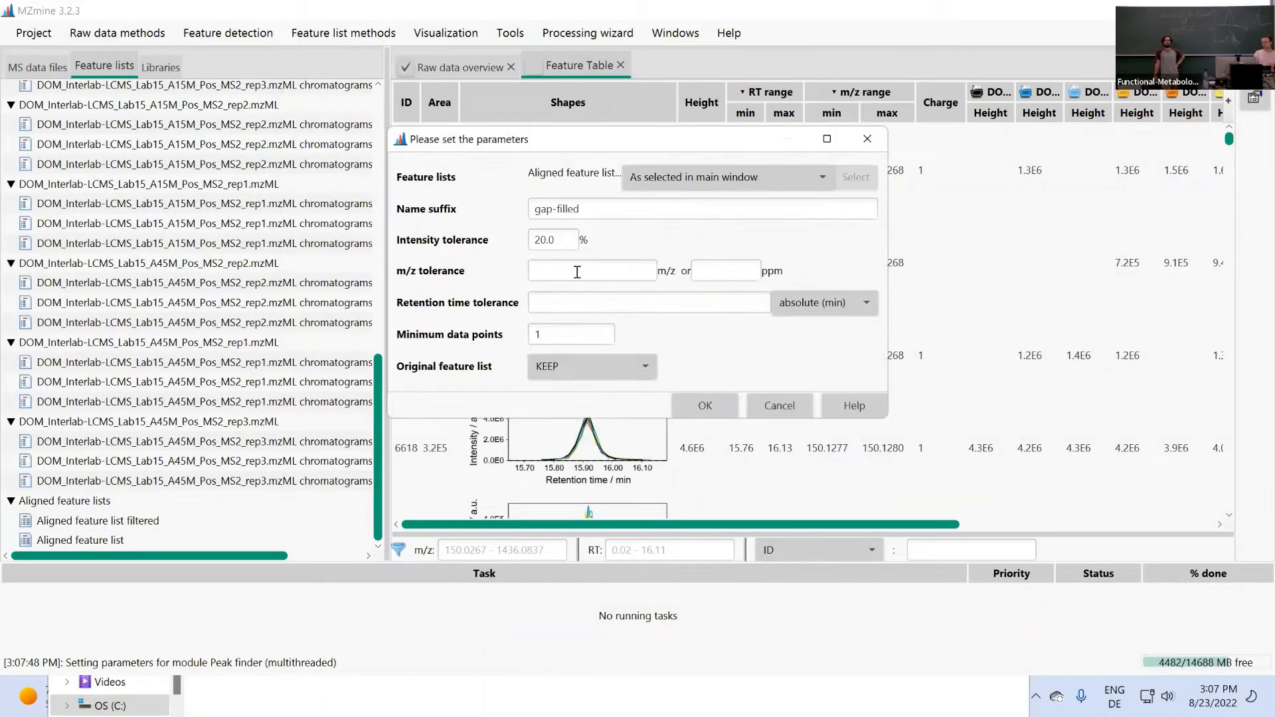
pyautogui.click(578, 272)
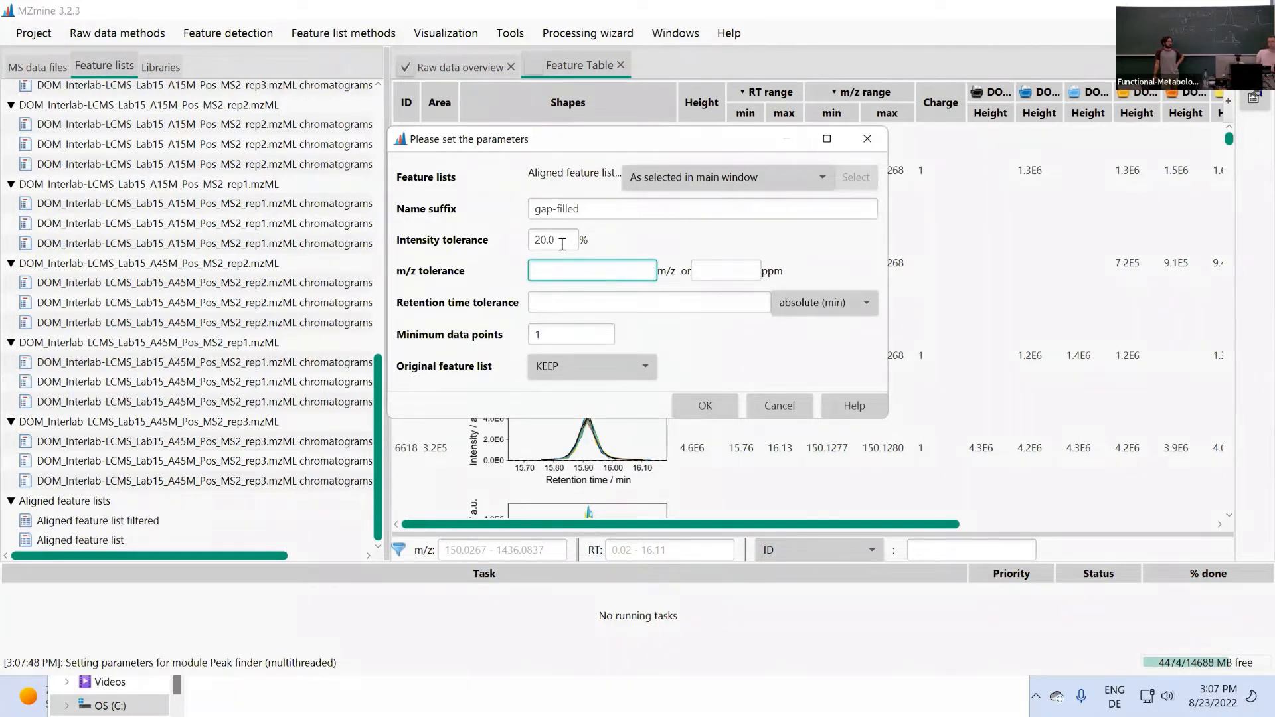
pyautogui.click(563, 244)
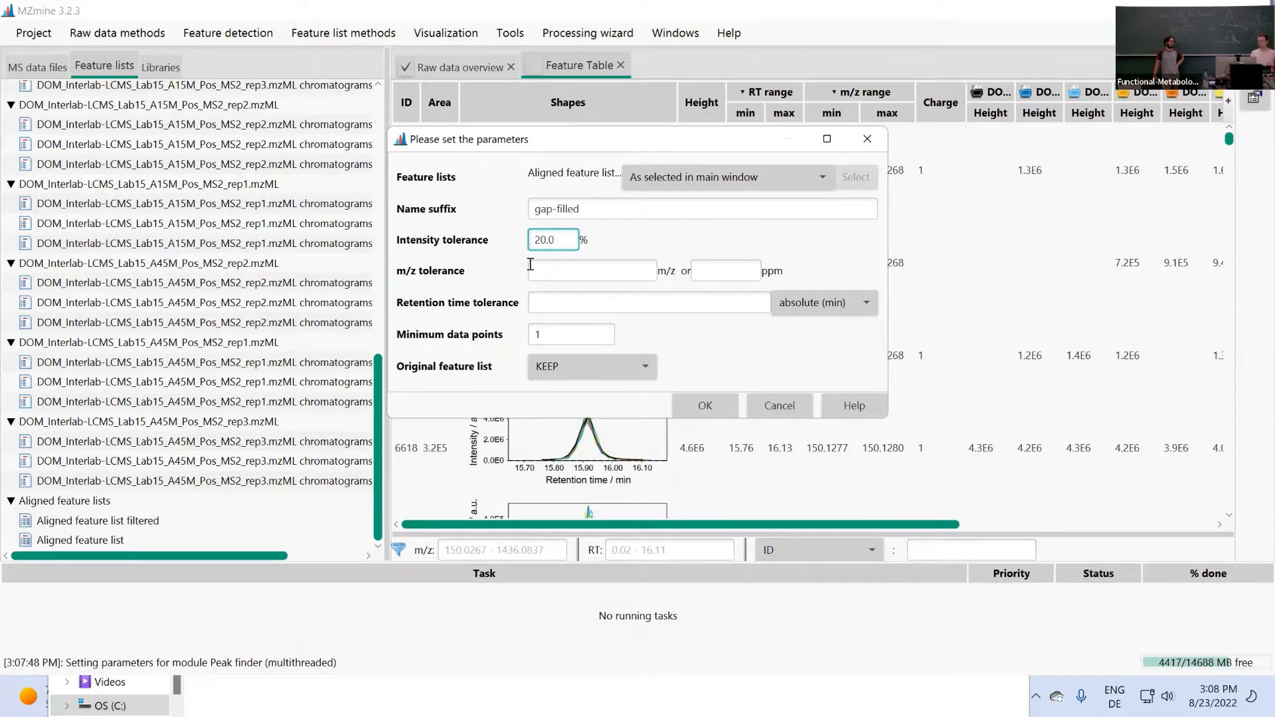
pyautogui.click(548, 278)
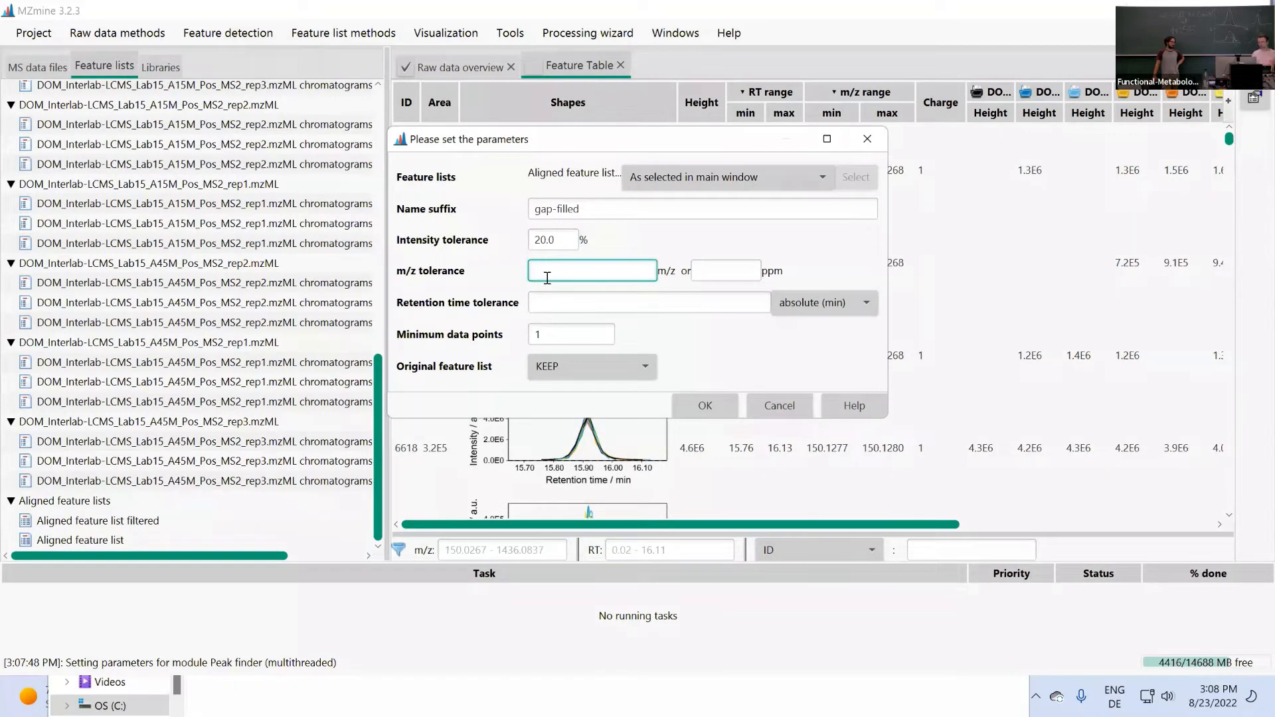
pyautogui.write('0.002')
pyautogui.press('Tab')
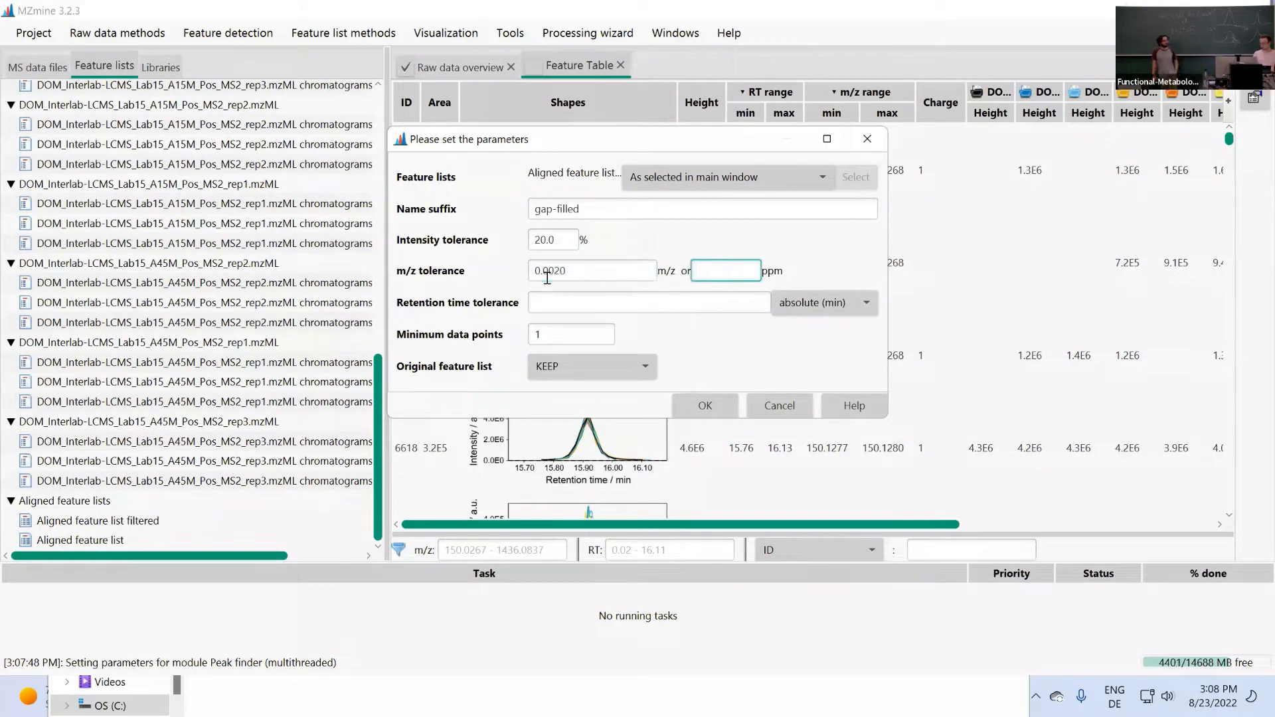
pyautogui.write('5')
# Set the gap filling's retention time tolerance to 0.06 min and its minimum data points to 3.
pyautogui.click(593, 302)
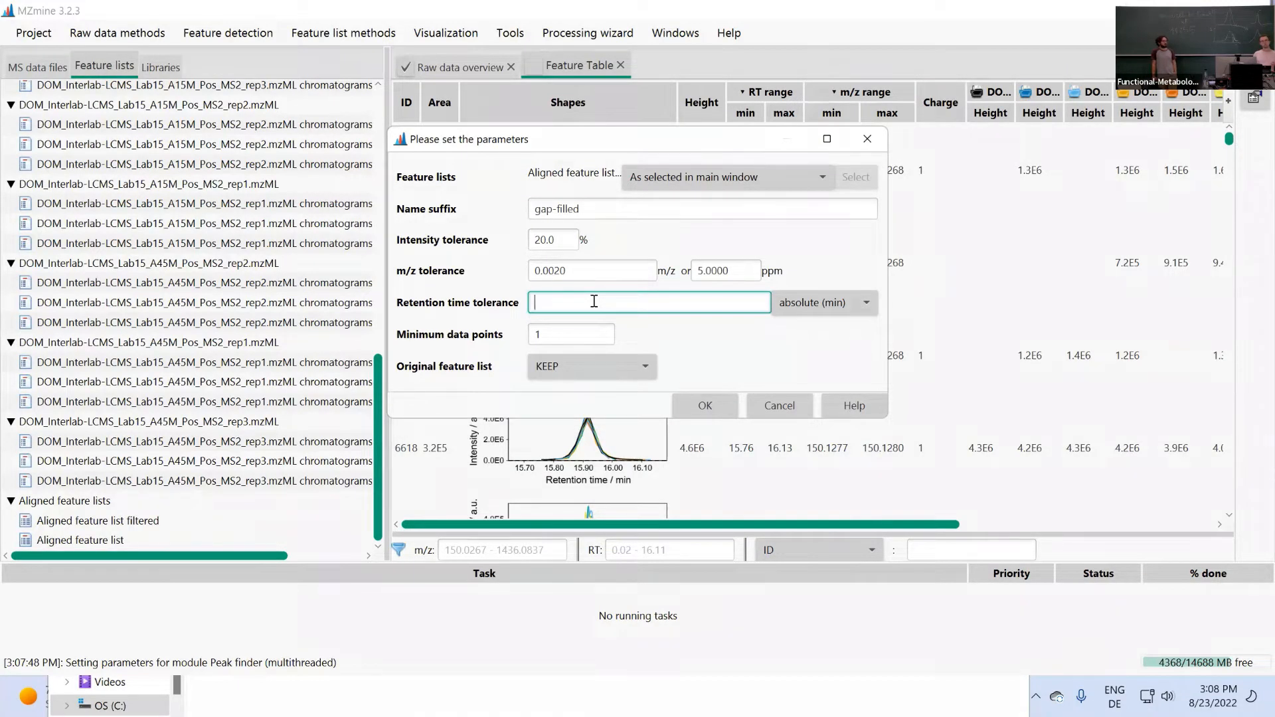
pyautogui.write('0.06')
pyautogui.press('Tab')
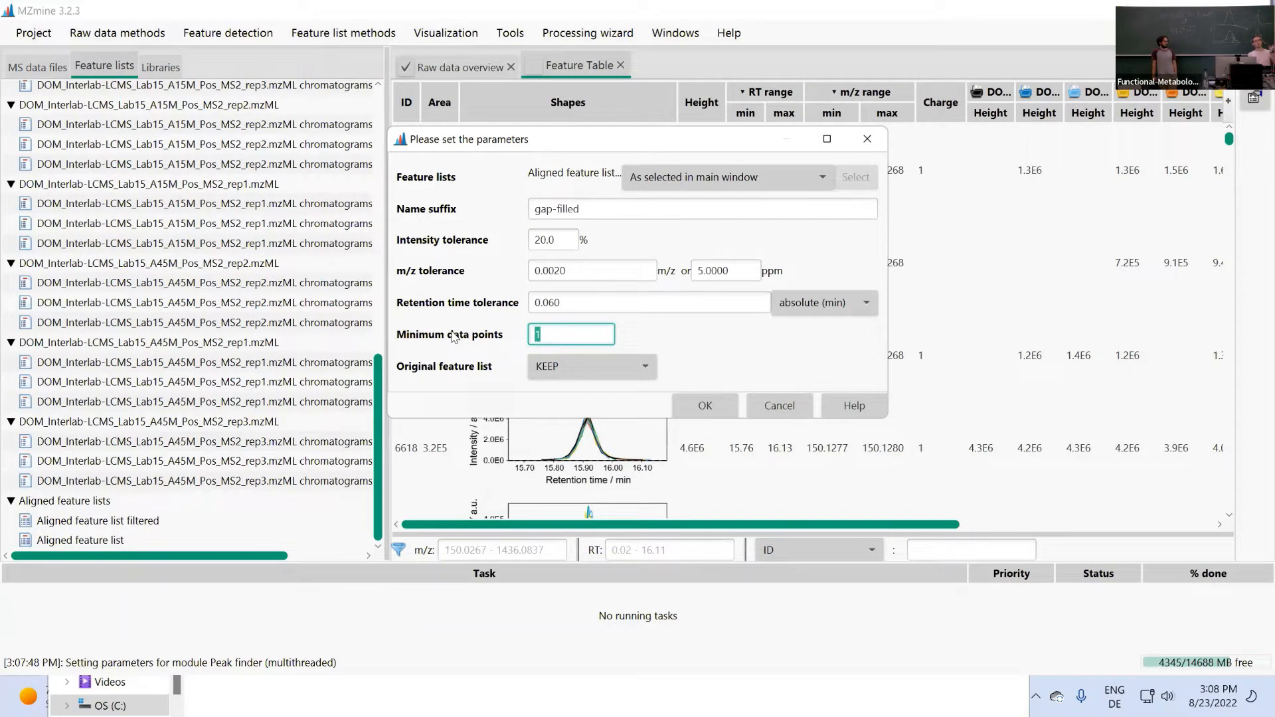
pyautogui.write('3')
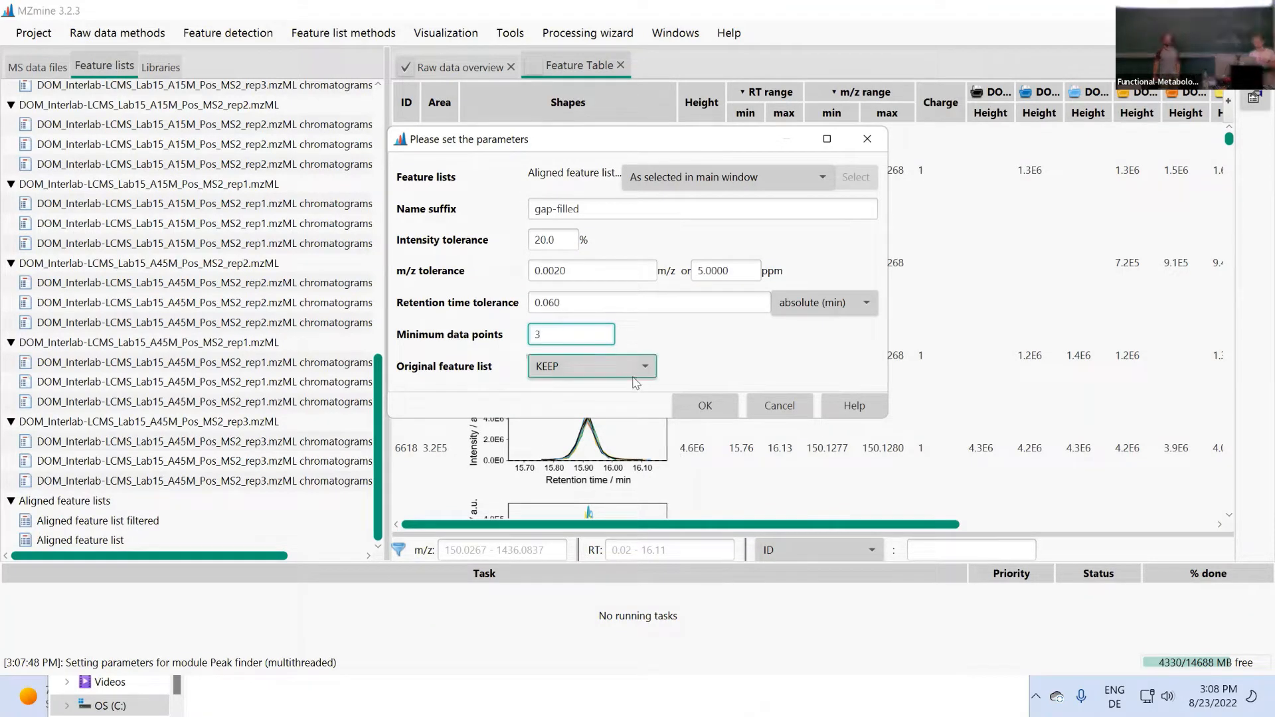
# Run the gap filling with the filtered aligned feature list selected.
pyautogui.click(707, 409)
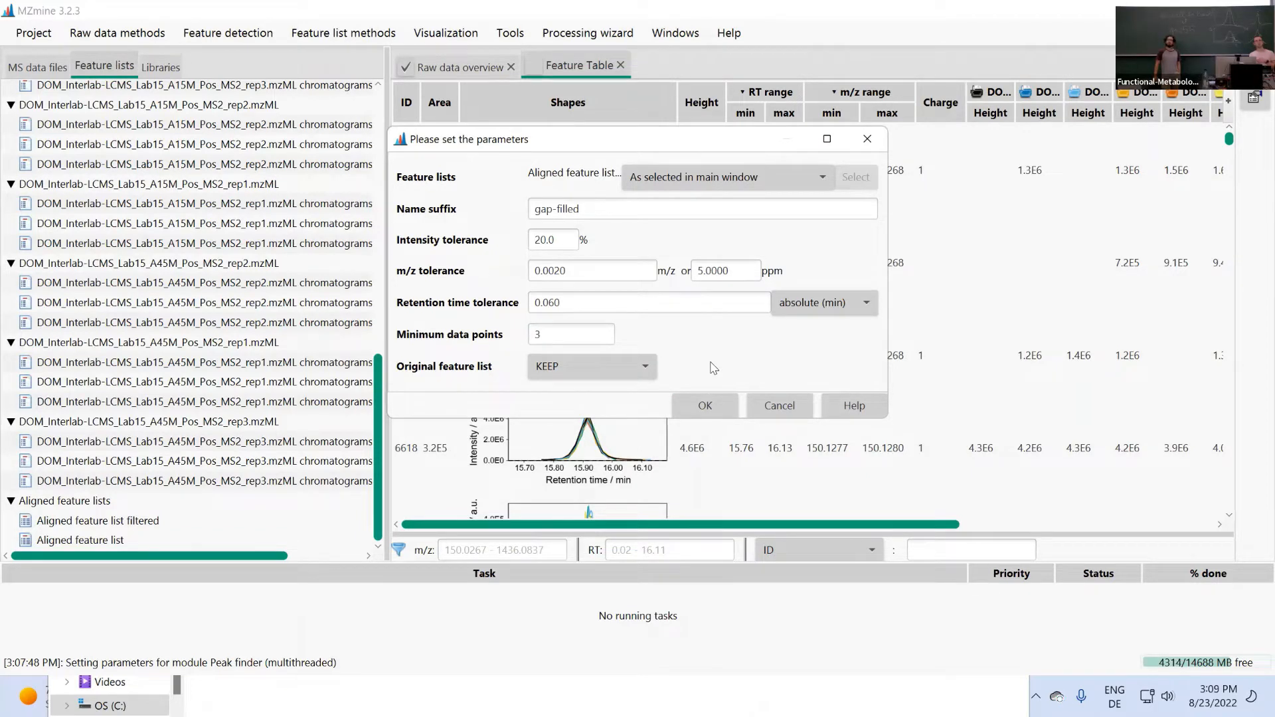
pyautogui.click(719, 407)
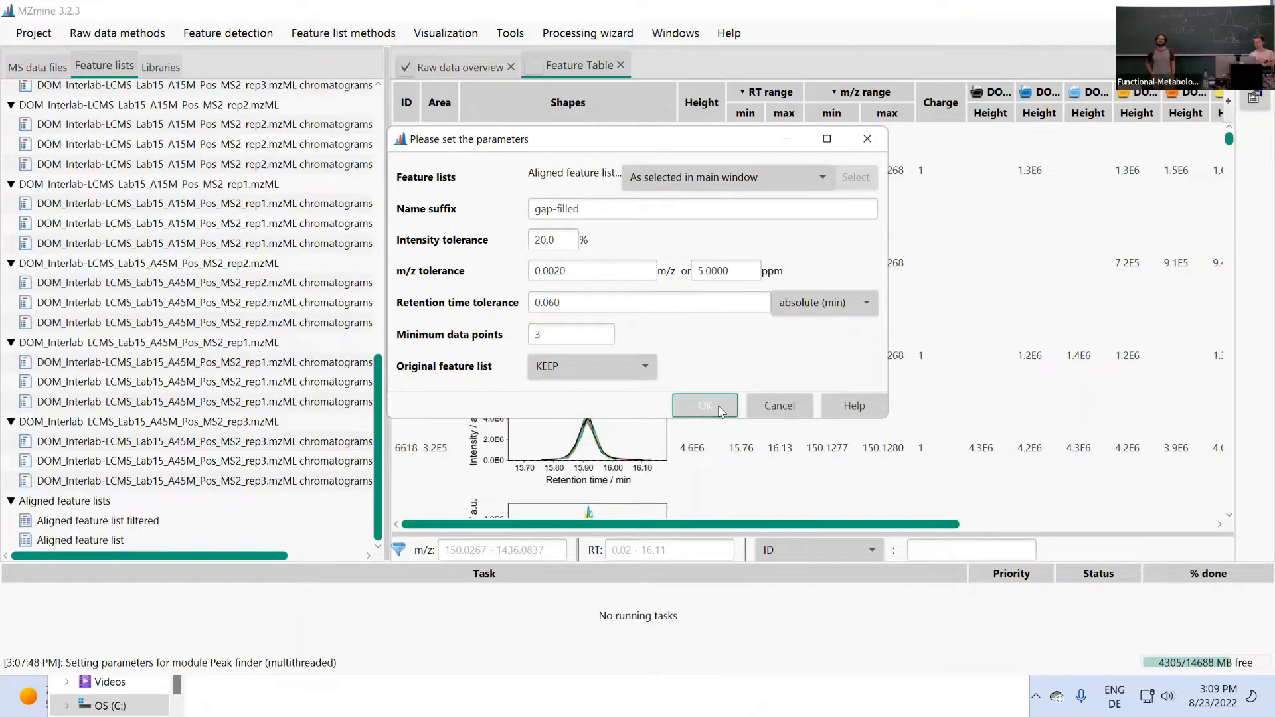
pyautogui.click(81, 504)
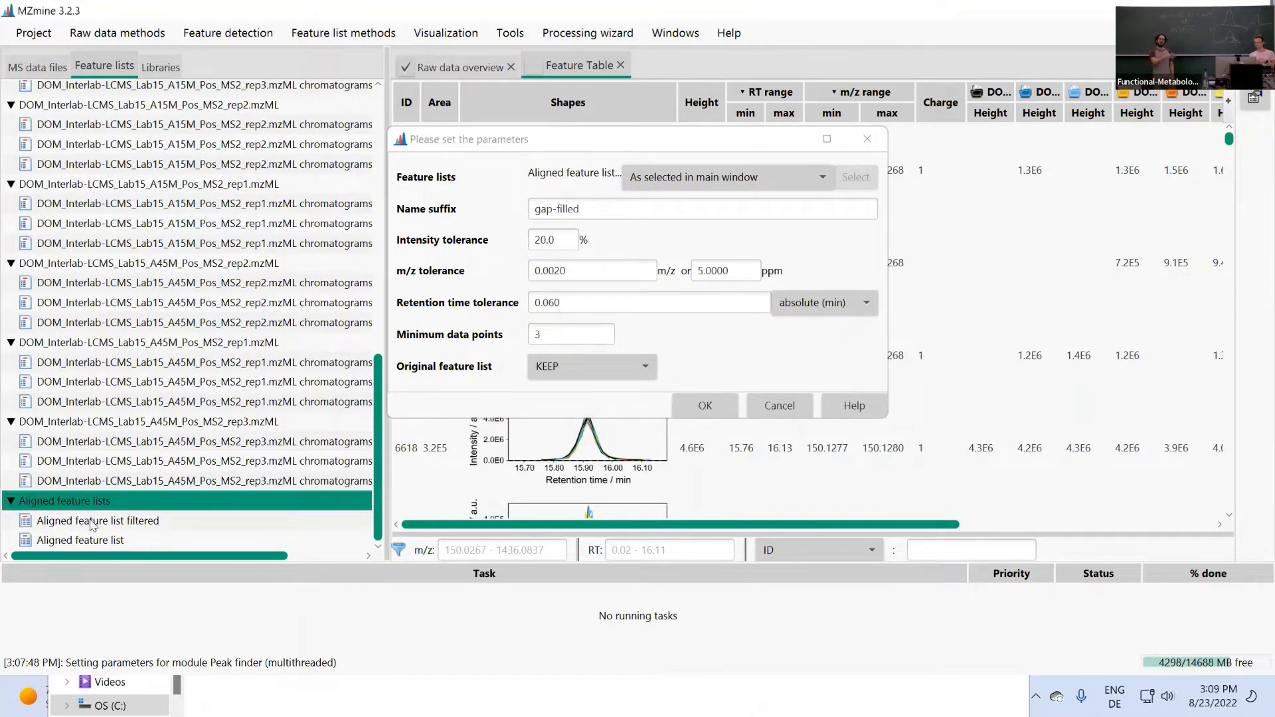
pyautogui.click(93, 521)
pyautogui.click(704, 408)
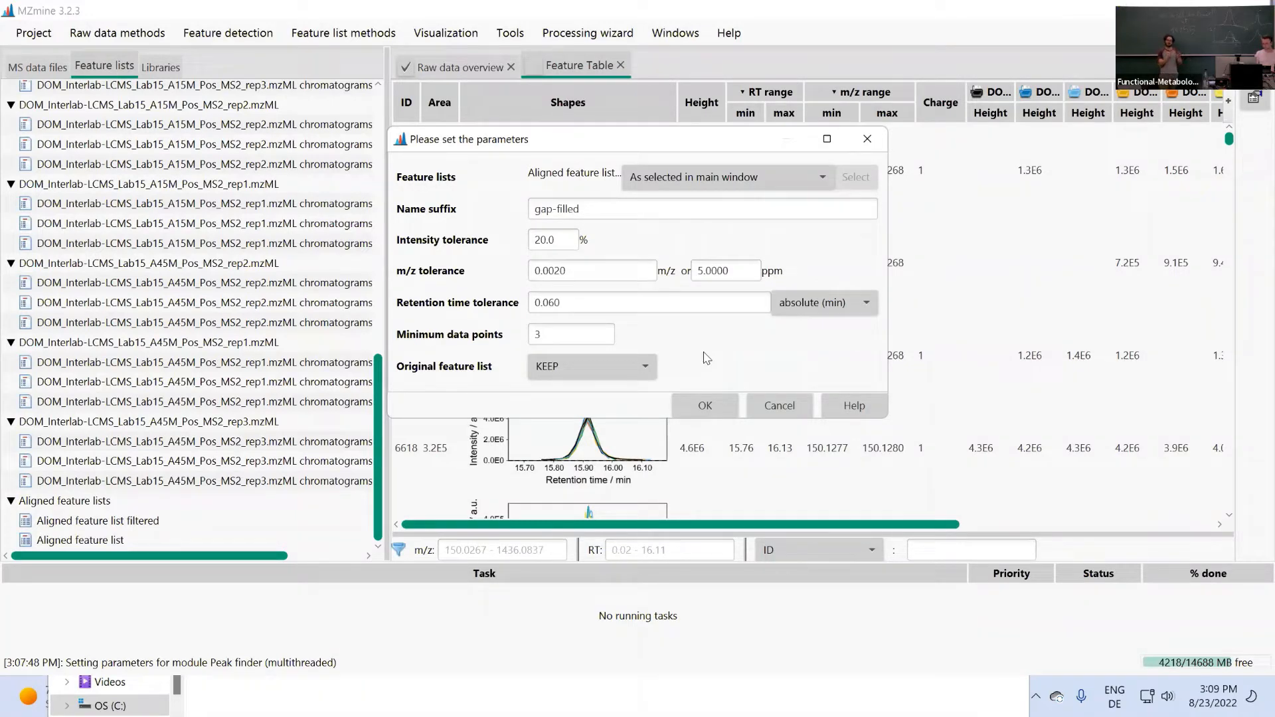
pyautogui.click(707, 407)
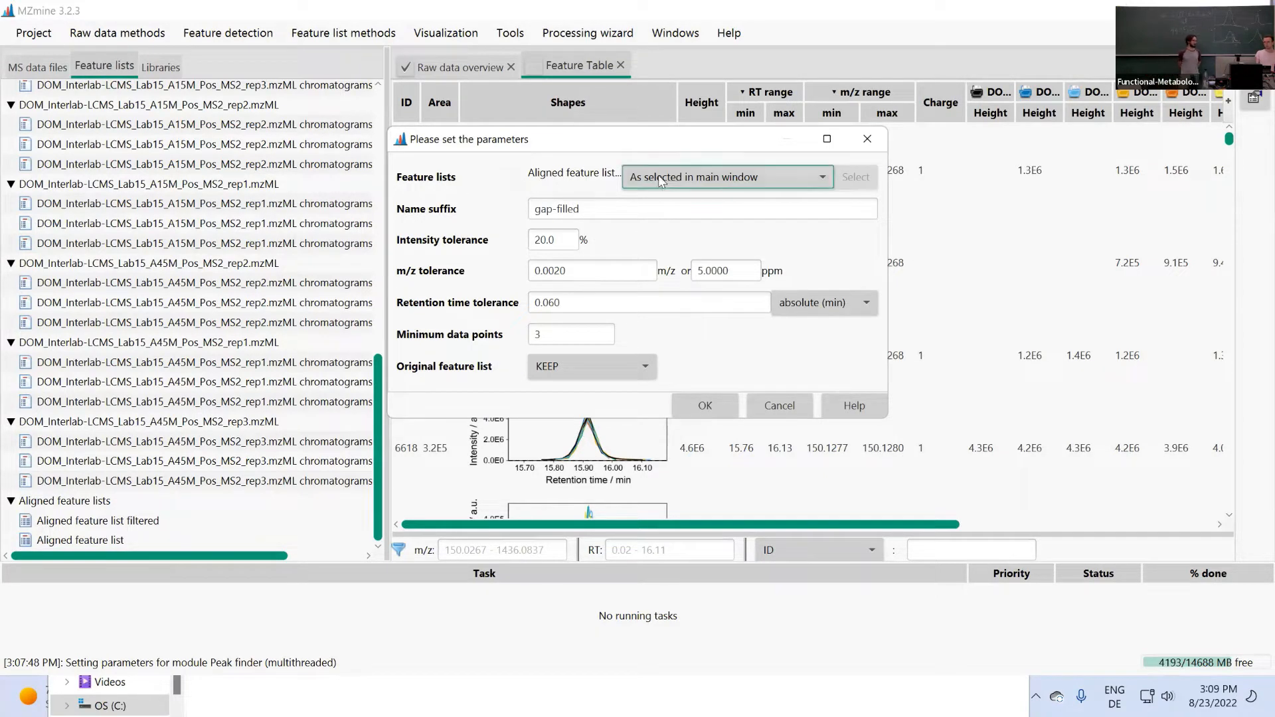
pyautogui.click(136, 519)
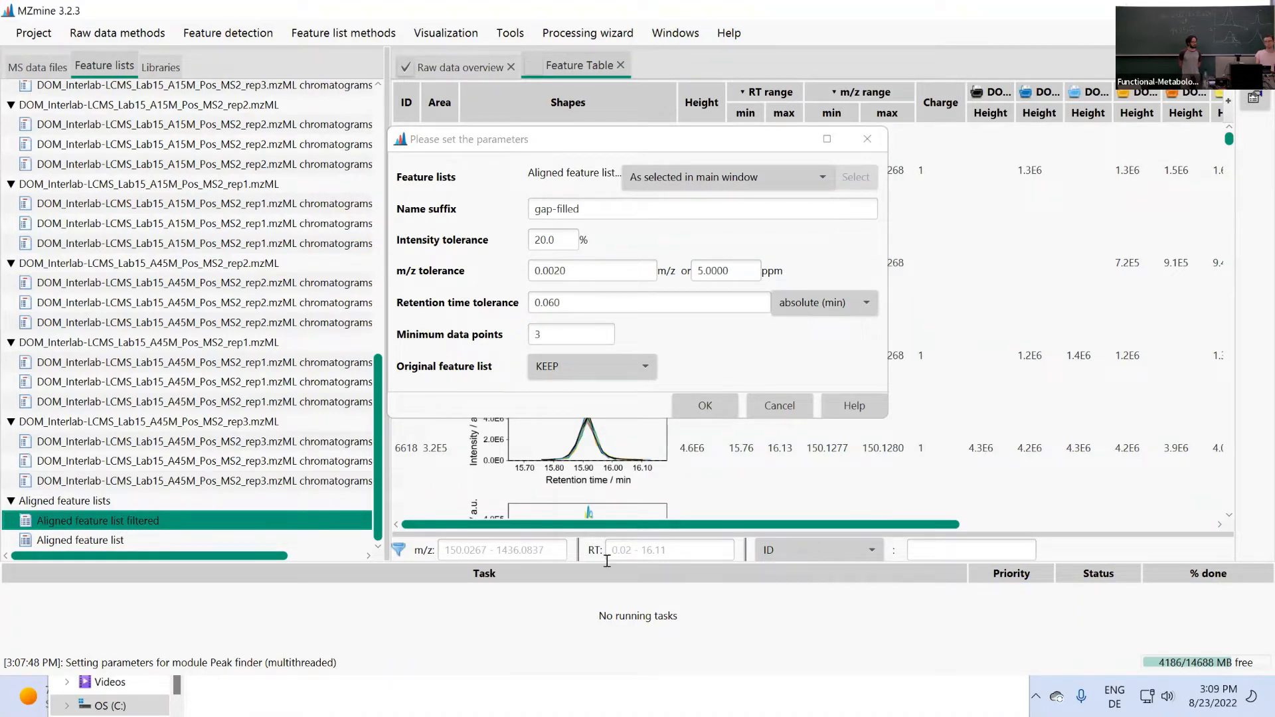
pyautogui.click(705, 408)
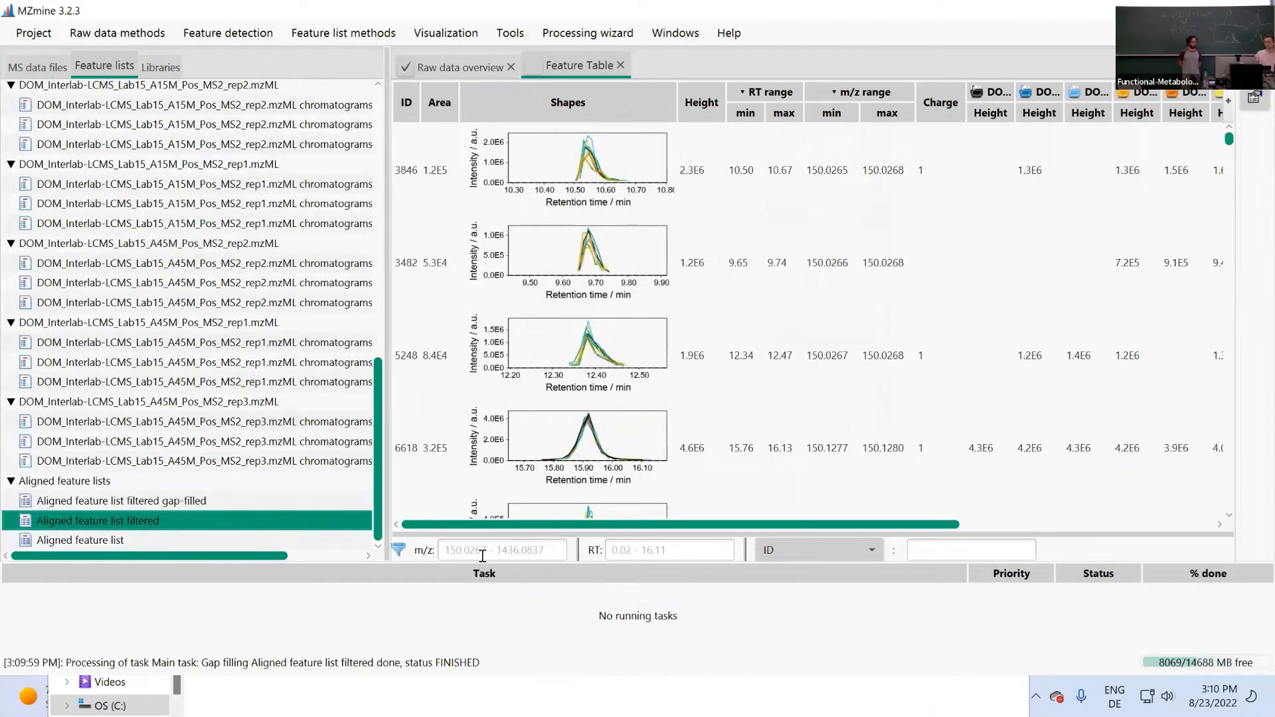
# Show the feature list summary of the gap-filled aligned feature list and check its number of rows.
pyautogui.click(207, 501)
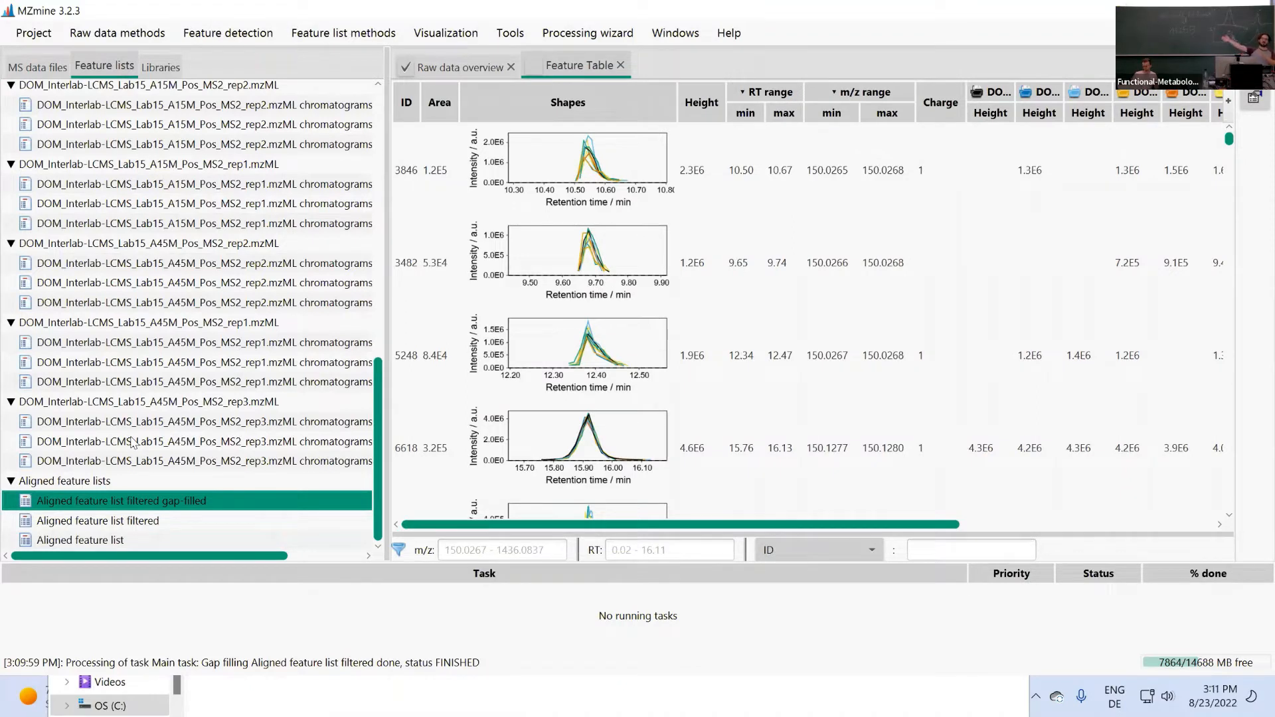
pyautogui.rightClick(161, 506)
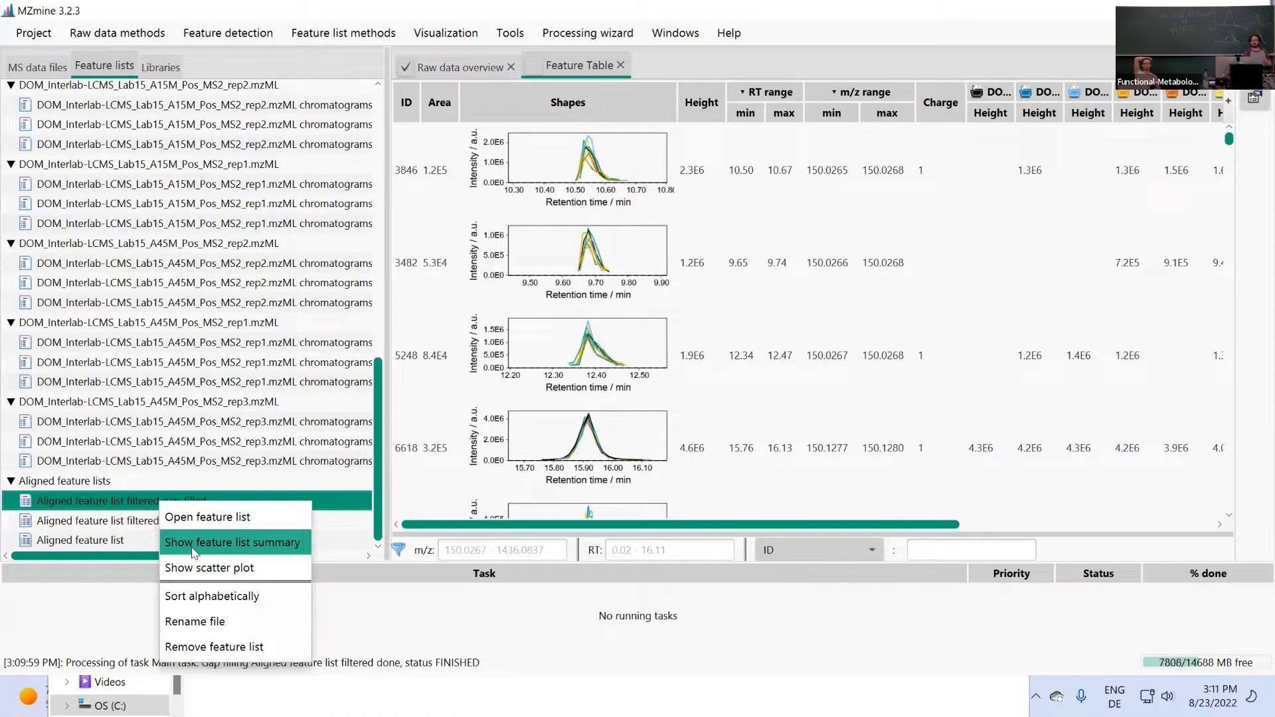
pyautogui.click(111, 497)
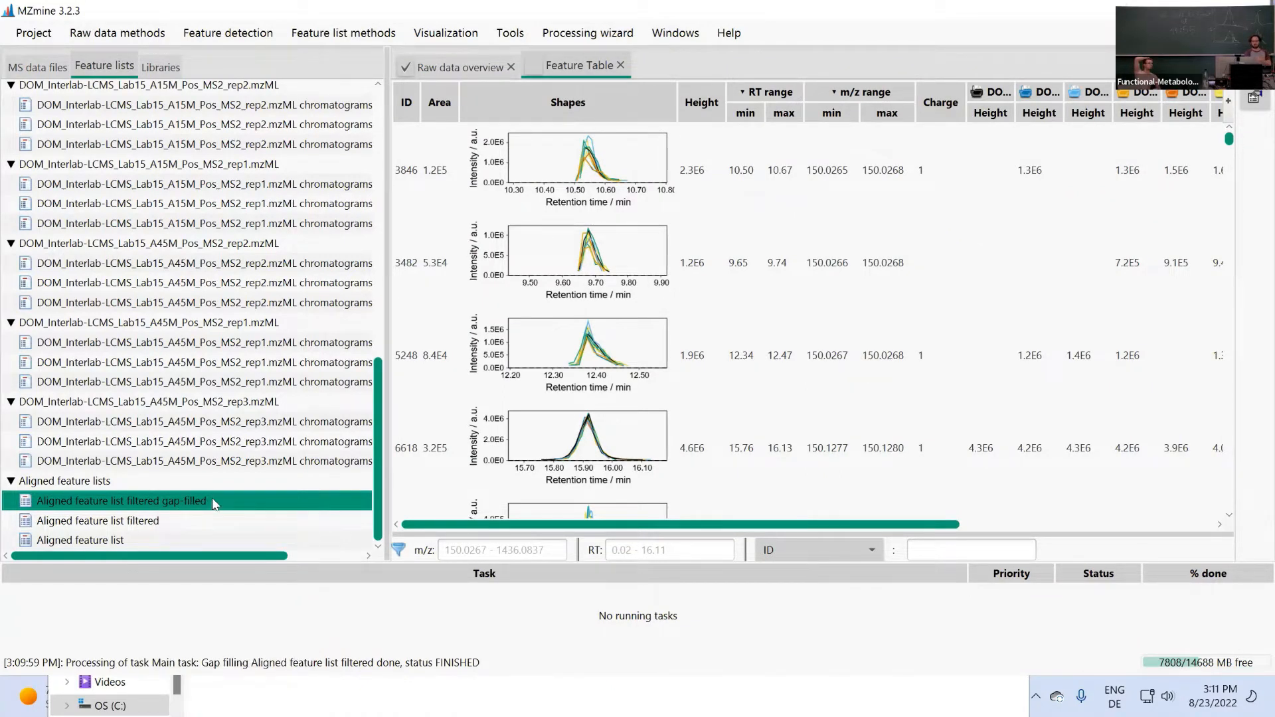
pyautogui.rightClick(214, 503)
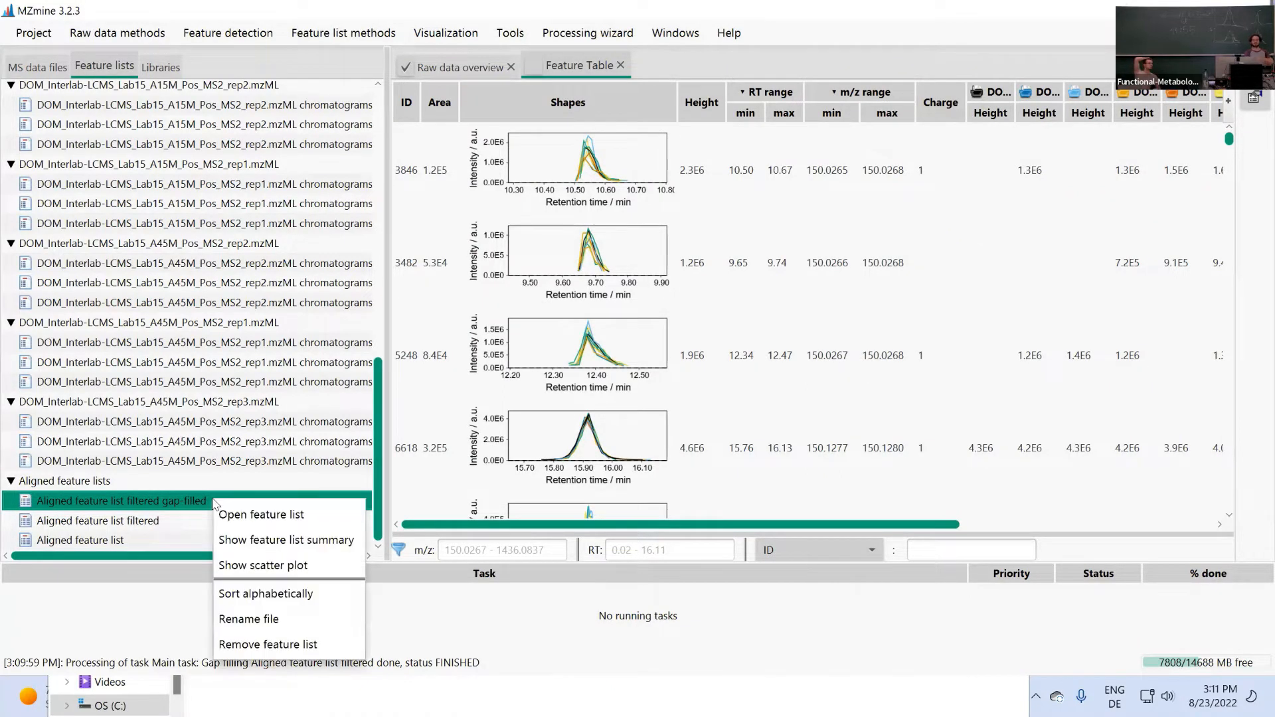
pyautogui.click(250, 539)
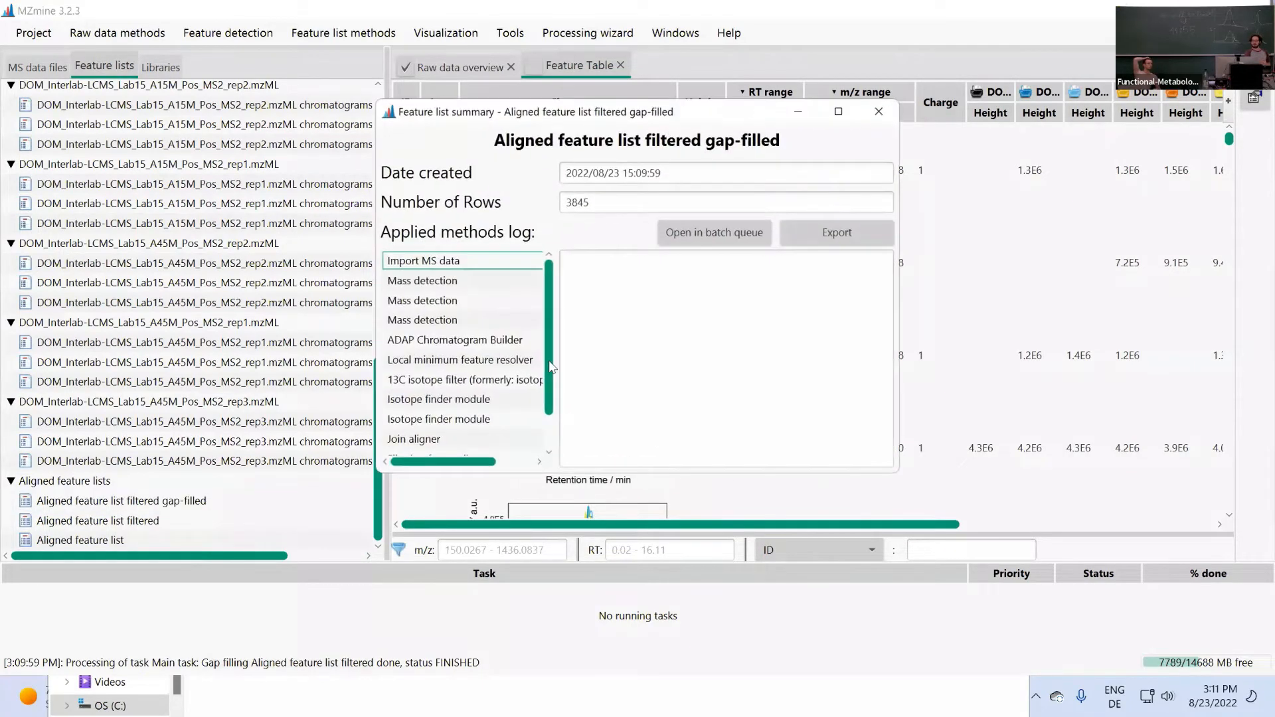
pyautogui.doubleClick(602, 208)
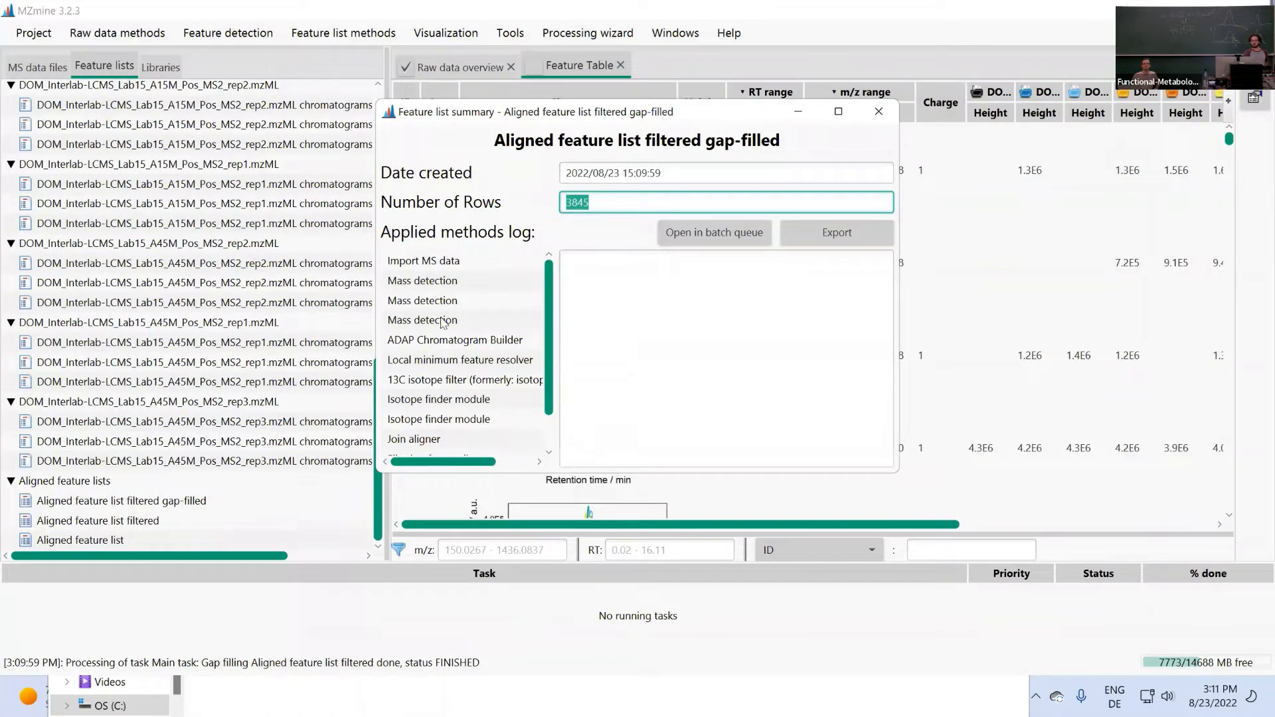
# Review the applied methods log in the summary, including the parameters of the first mass detection.
pyautogui.scroll(-1, 441, 421)
pyautogui.scroll(1, 444, 392)
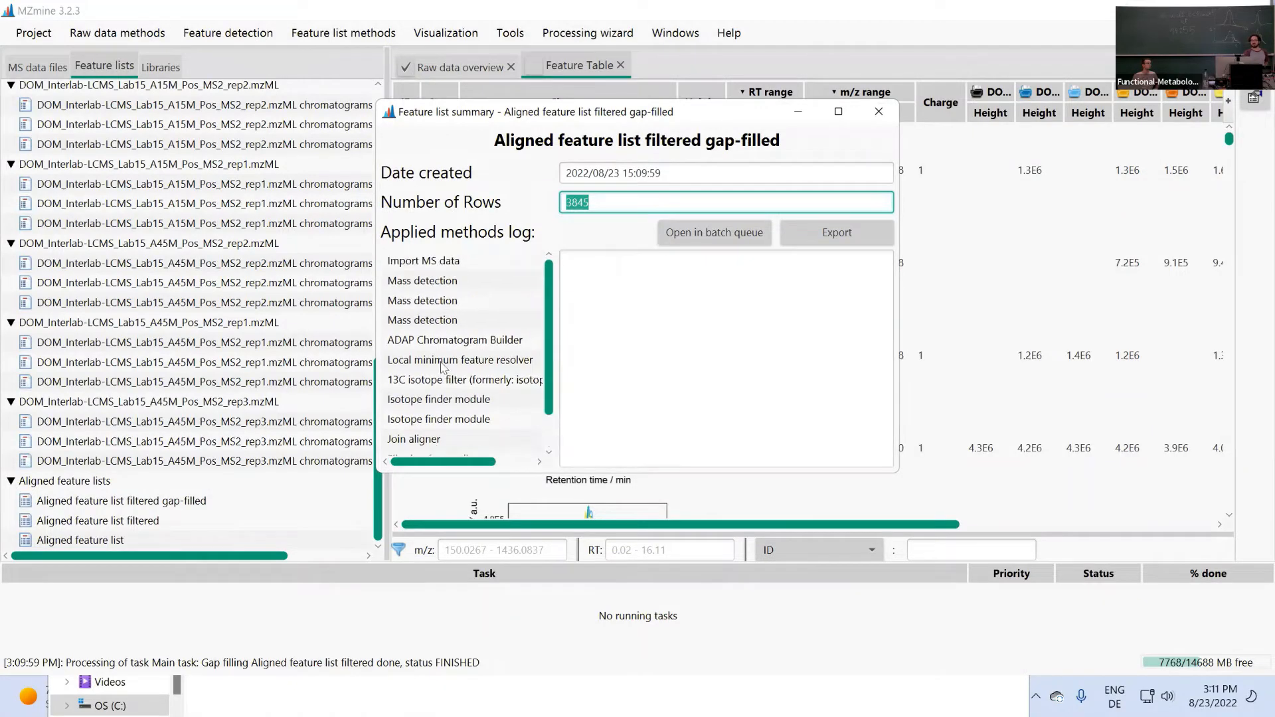
pyautogui.click(425, 283)
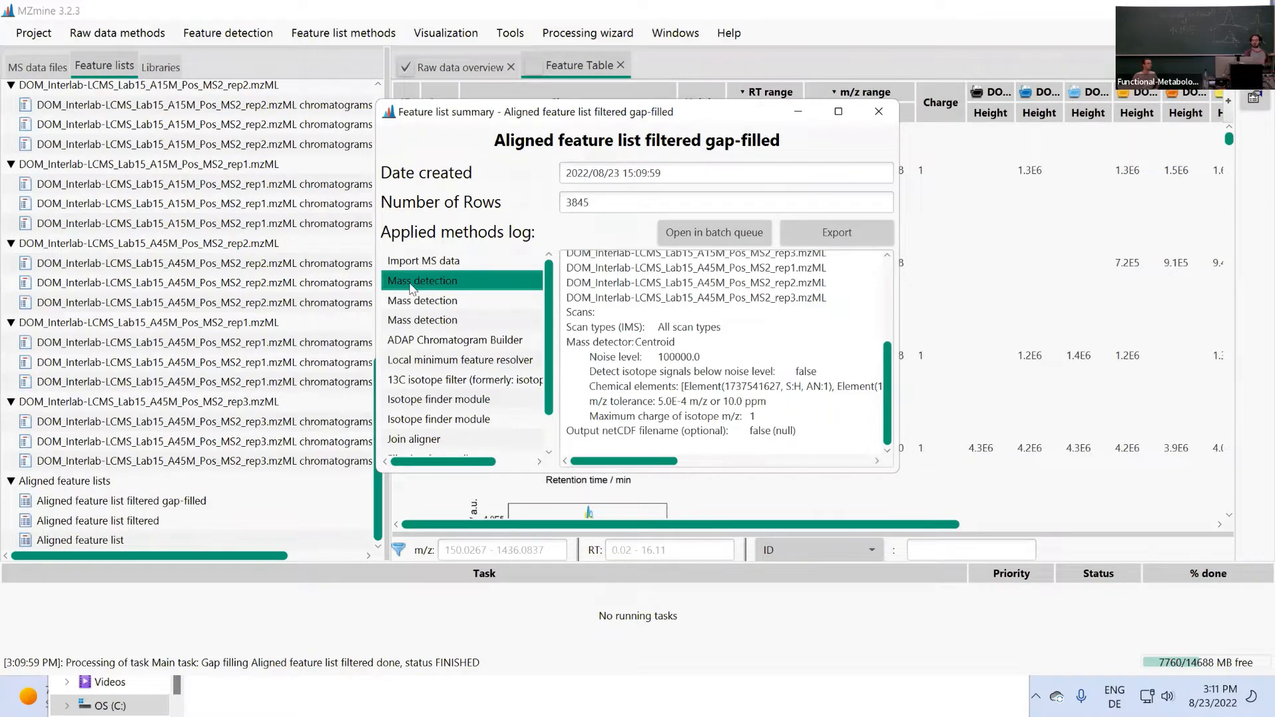
pyautogui.scroll(-1, 435, 308)
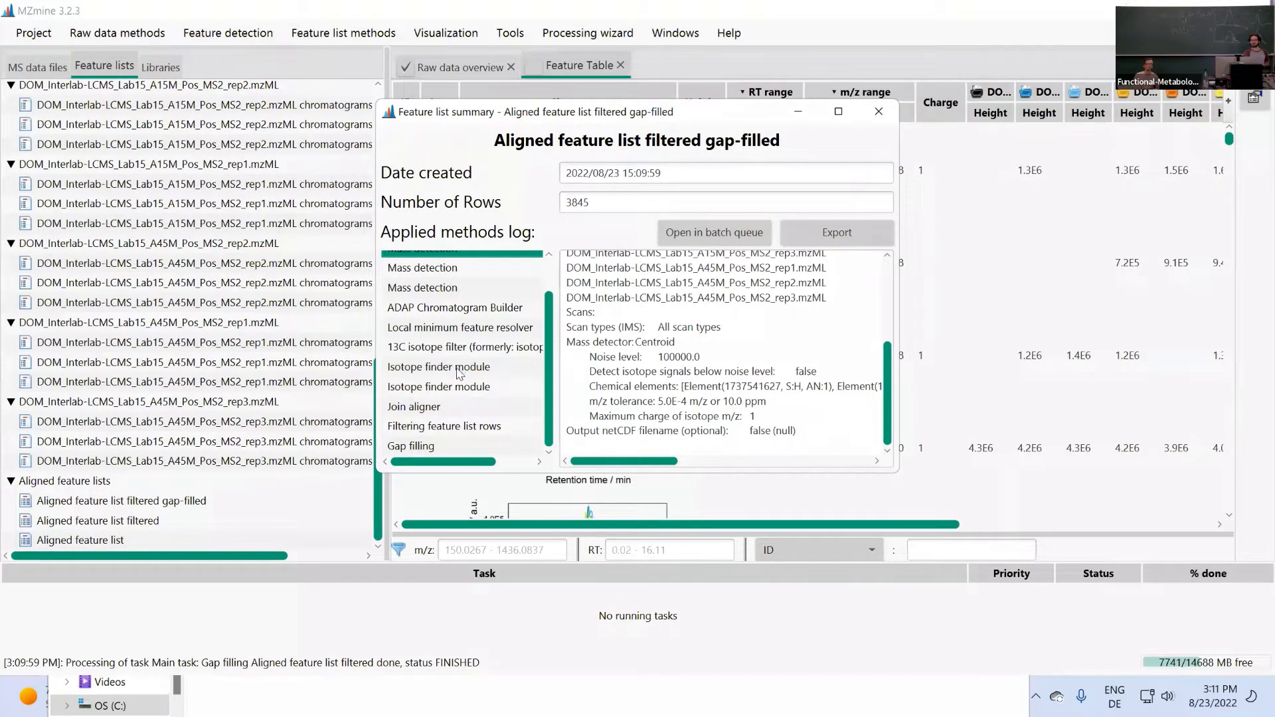
# Load the gap-filled feature list's applied methods into the batch queue, overwriting the current queue, and select the Import MS data entry.
pyautogui.click(690, 243)
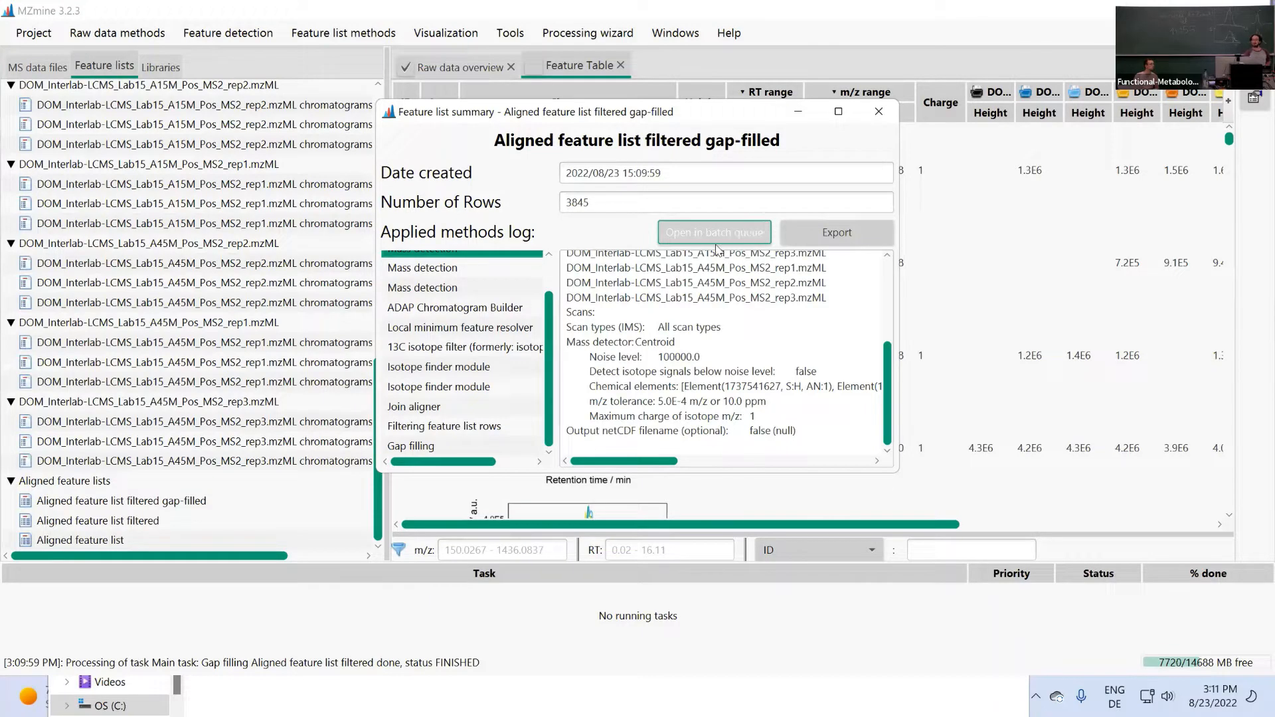
pyautogui.click(878, 111)
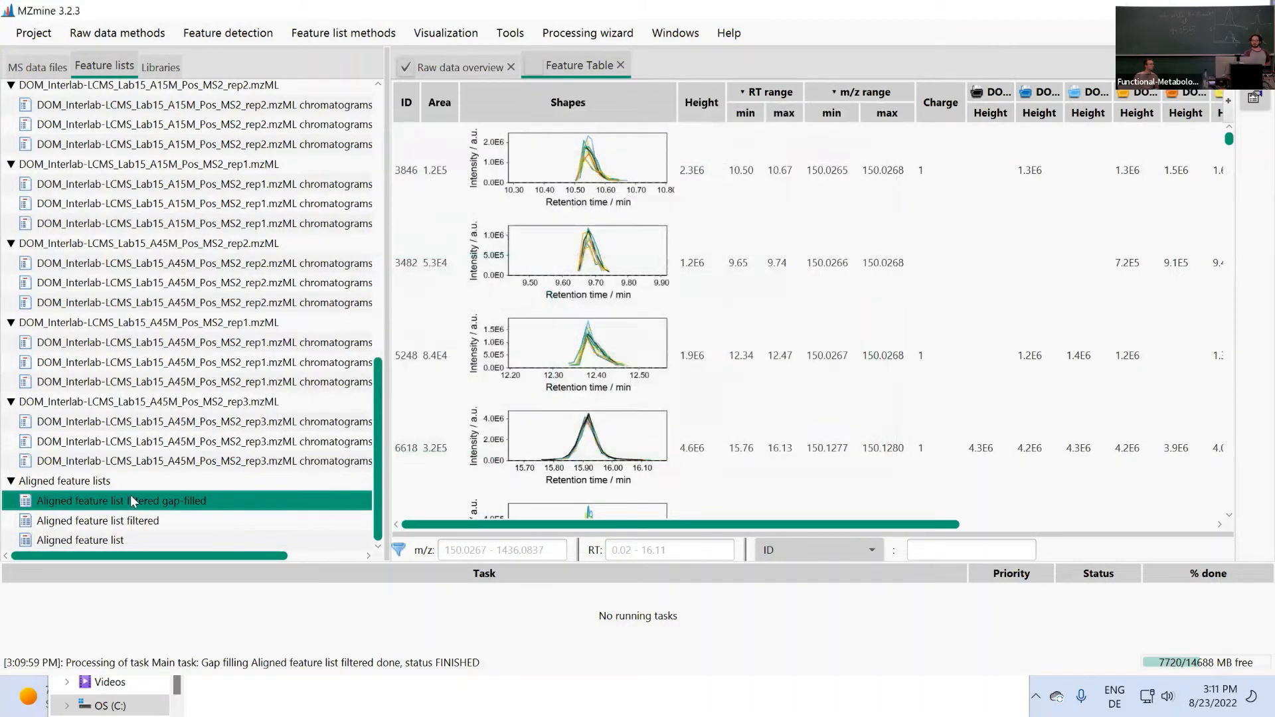
pyautogui.rightClick(139, 500)
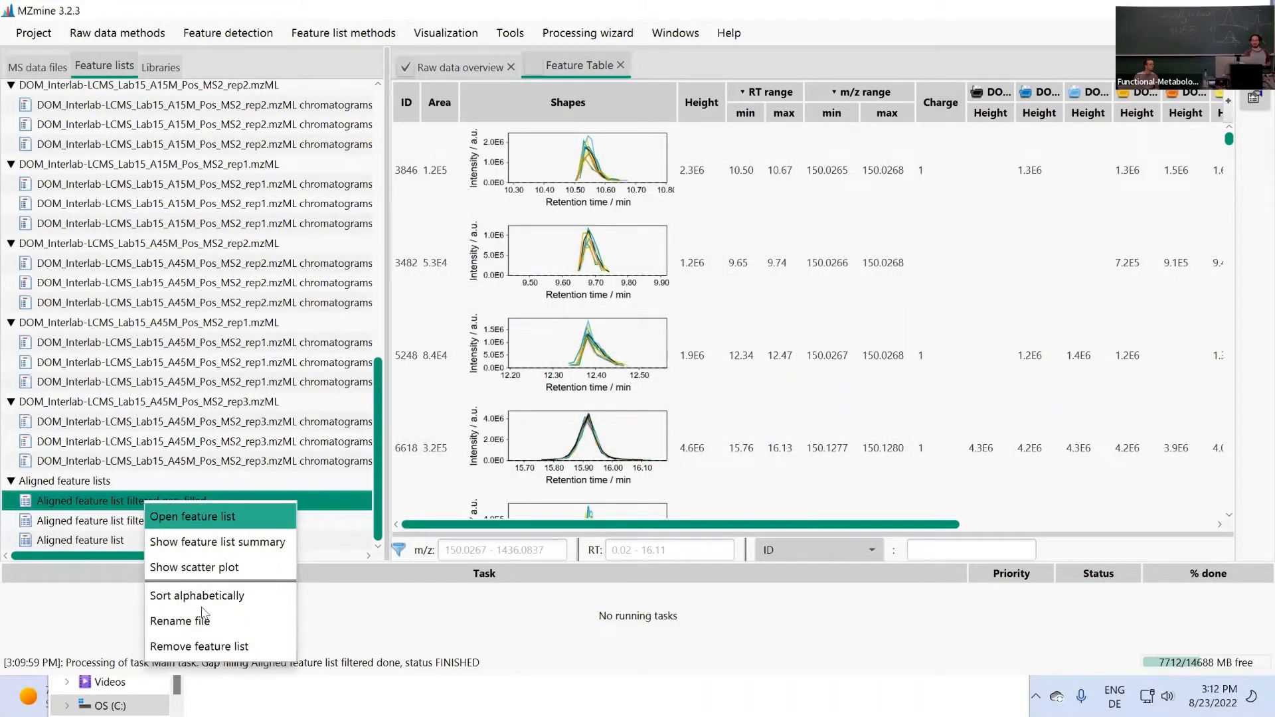
pyautogui.click(218, 543)
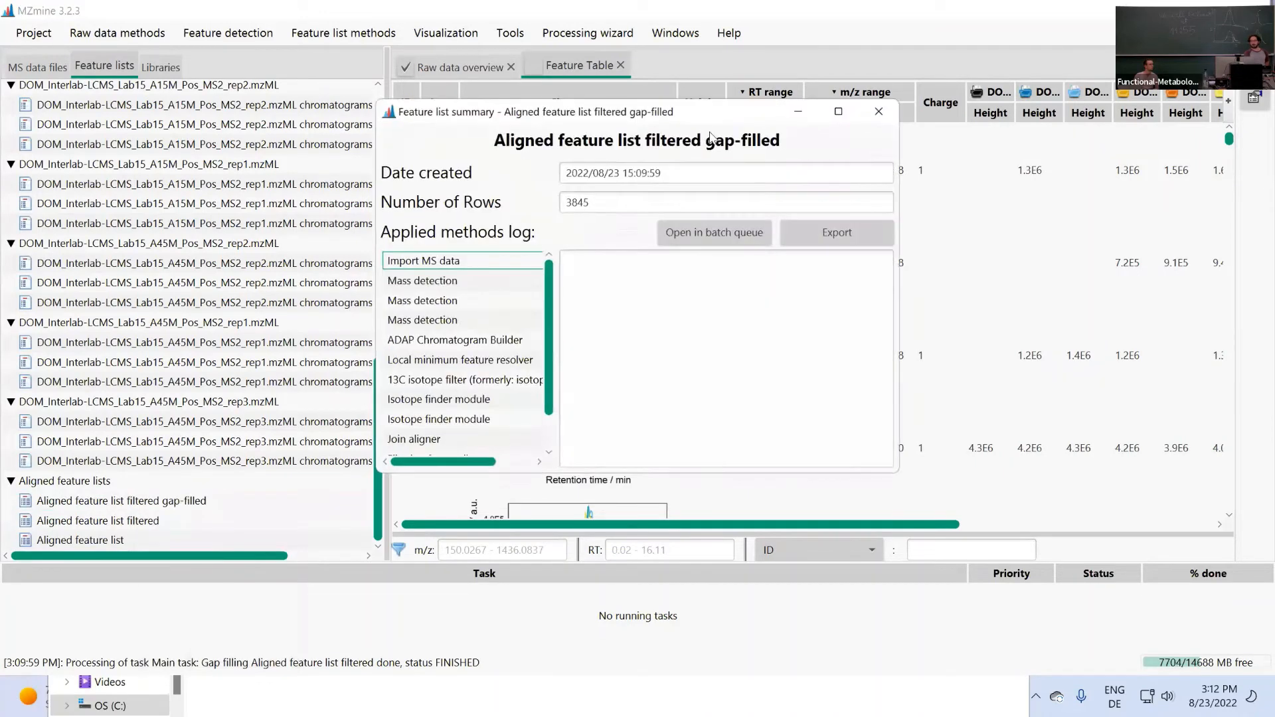
pyautogui.click(707, 239)
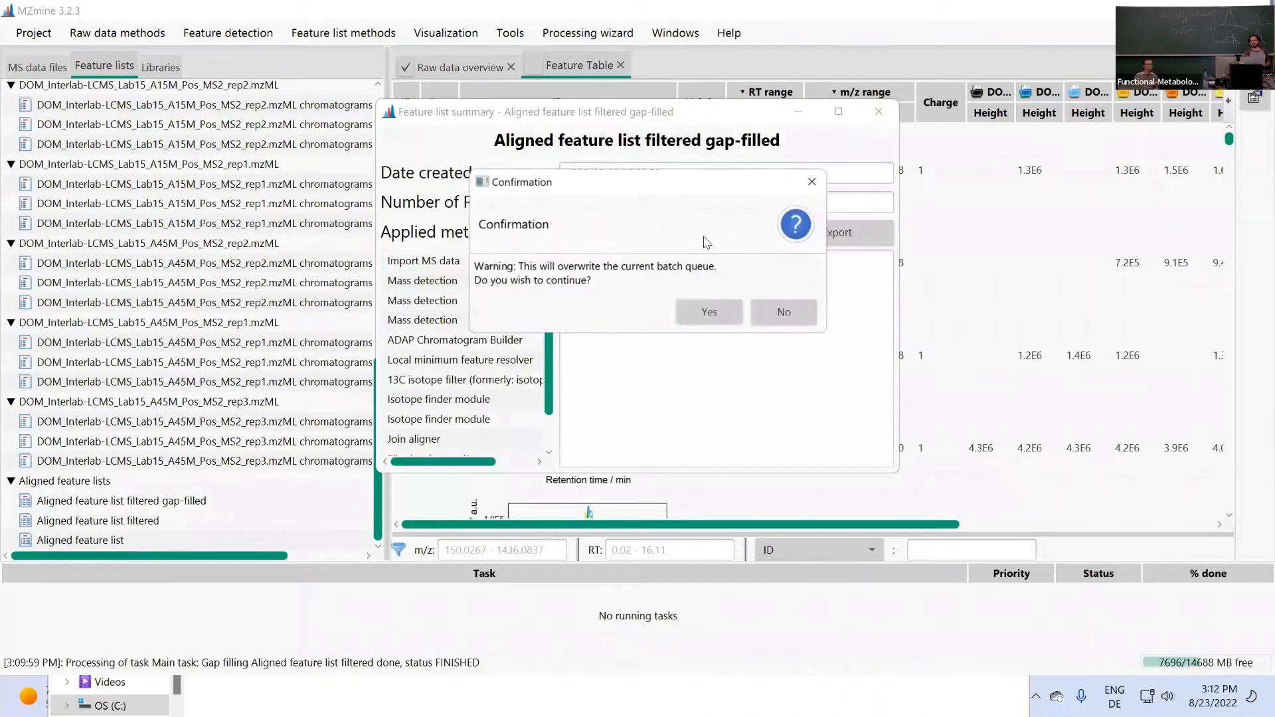
pyautogui.click(710, 312)
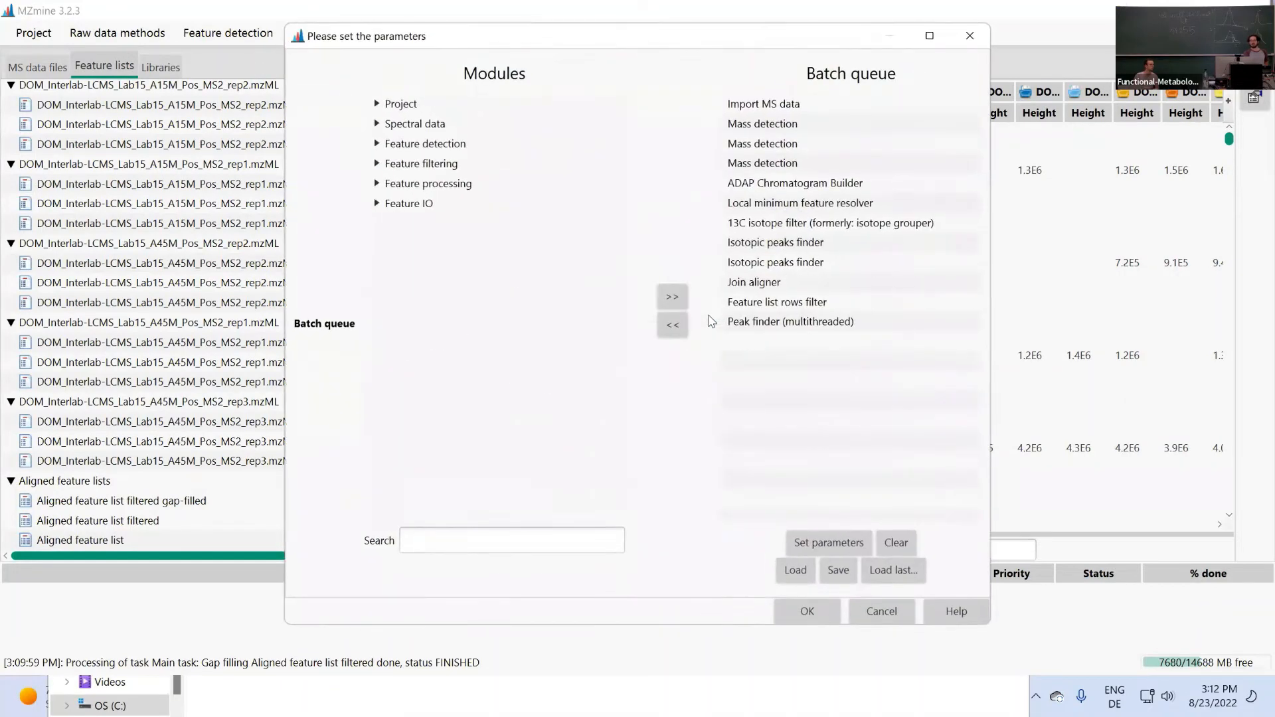
pyautogui.click(743, 106)
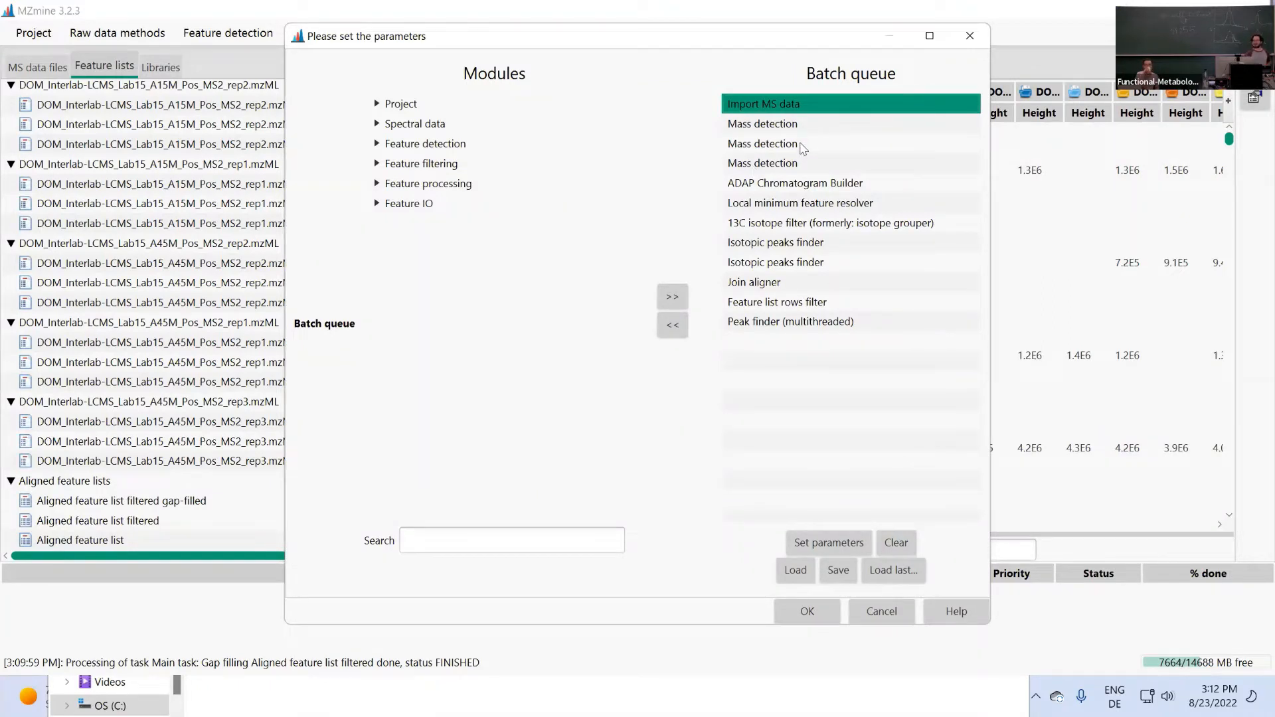
# Remove the first of the three Mass detection steps from the batch queue and check the settings of the remaining two.
pyautogui.click(765, 126)
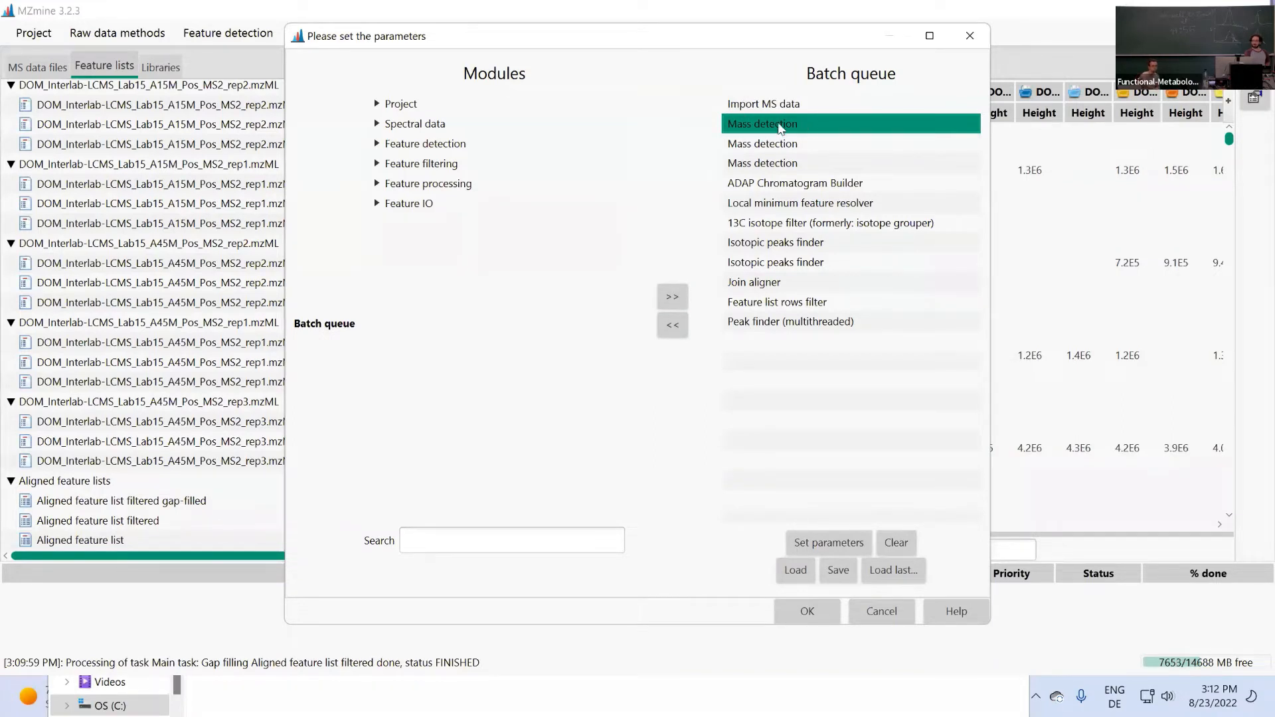
pyautogui.click(673, 326)
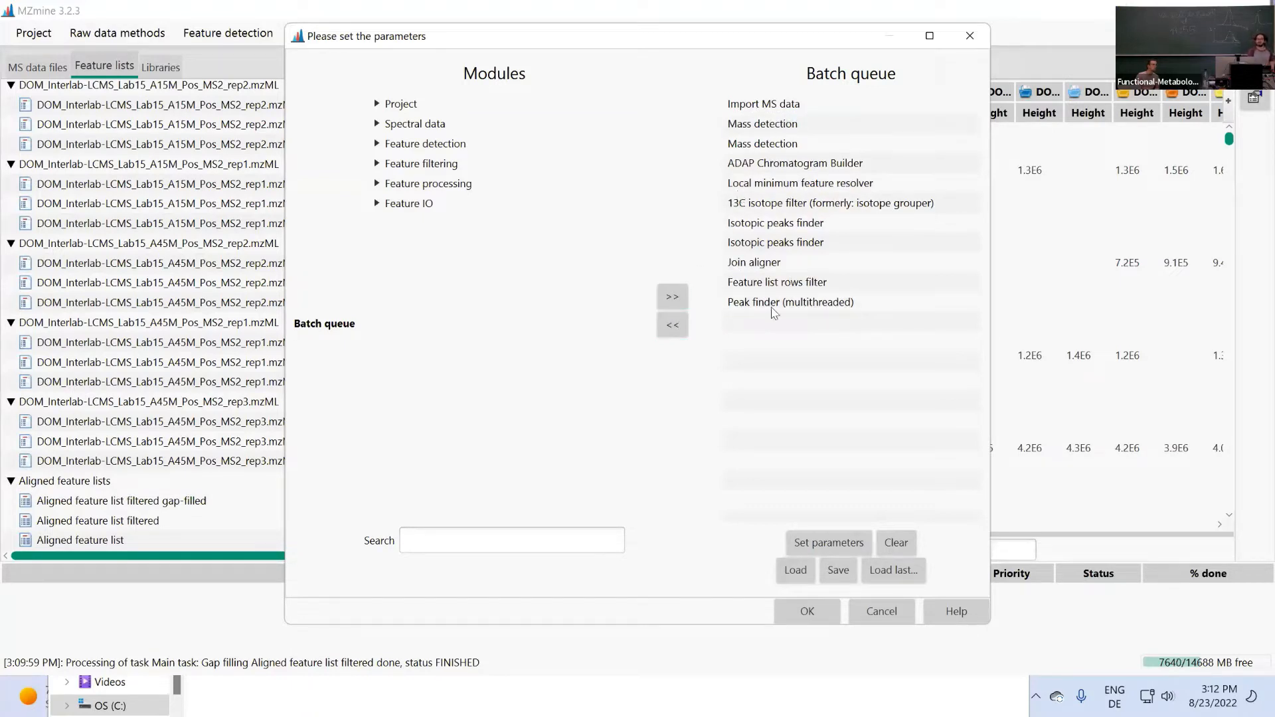
pyautogui.doubleClick(772, 122)
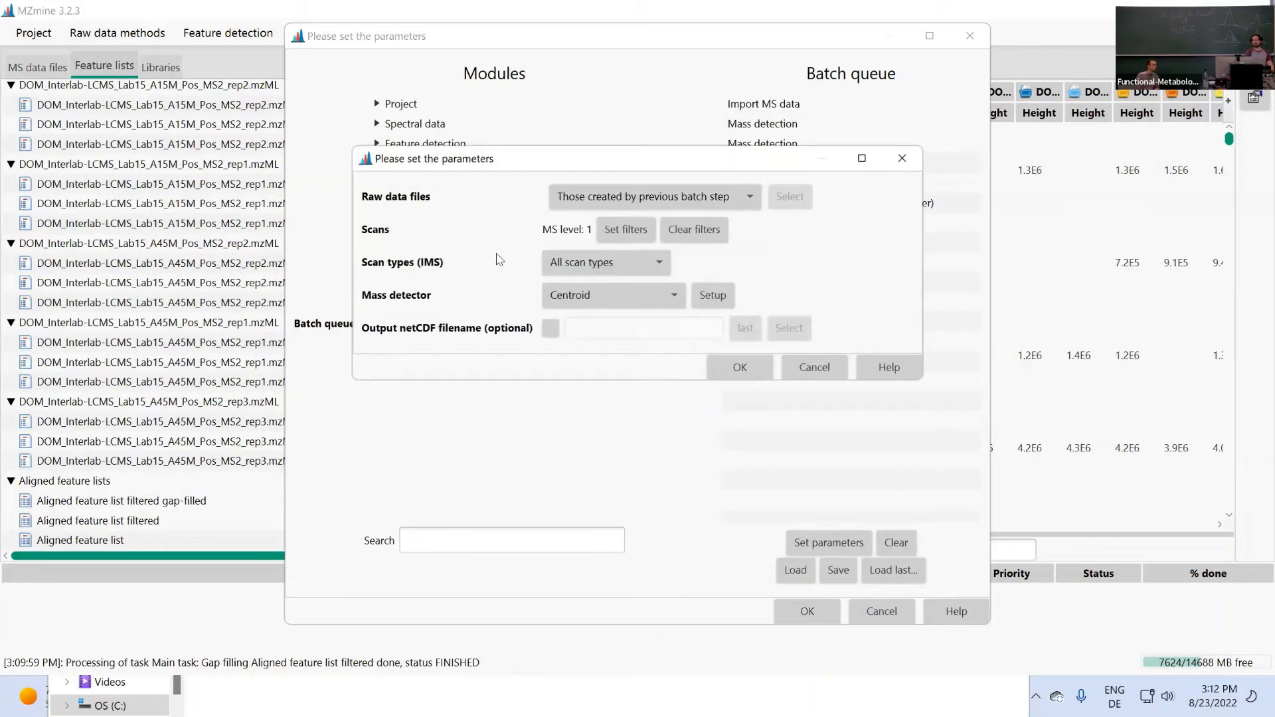
pyautogui.click(713, 295)
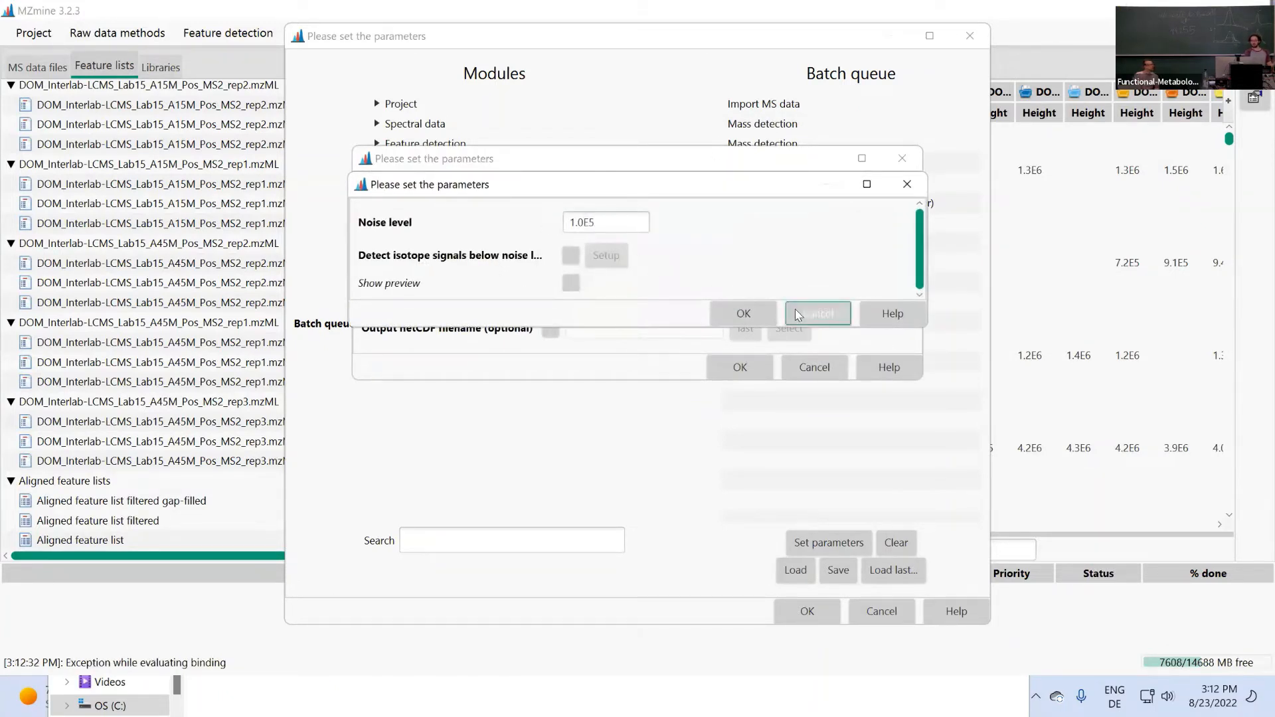
pyautogui.click(762, 309)
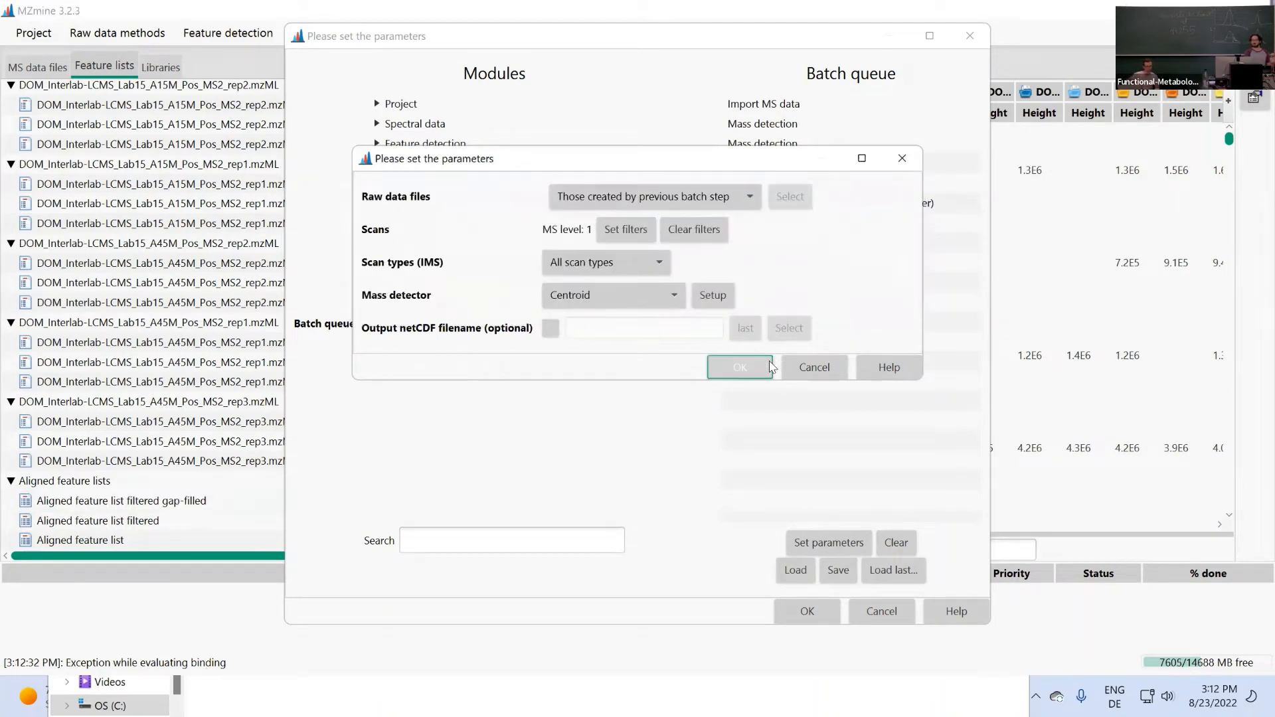
pyautogui.click(740, 367)
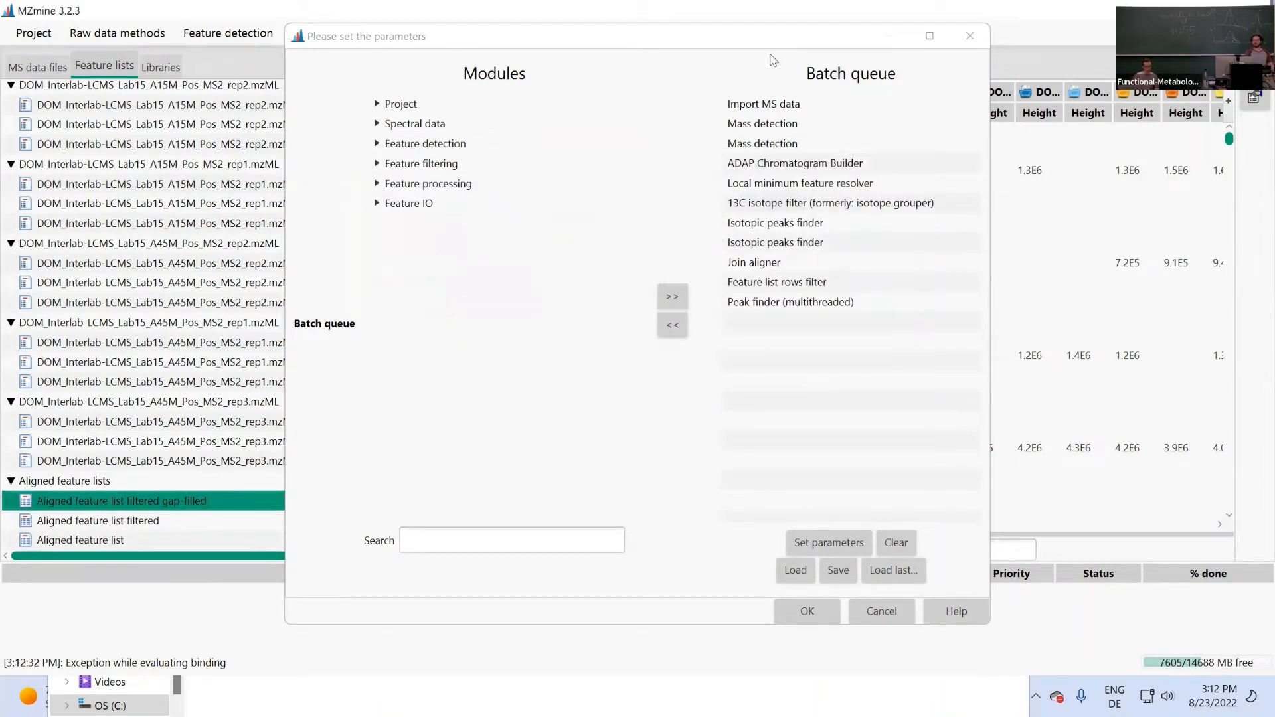
pyautogui.doubleClick(768, 144)
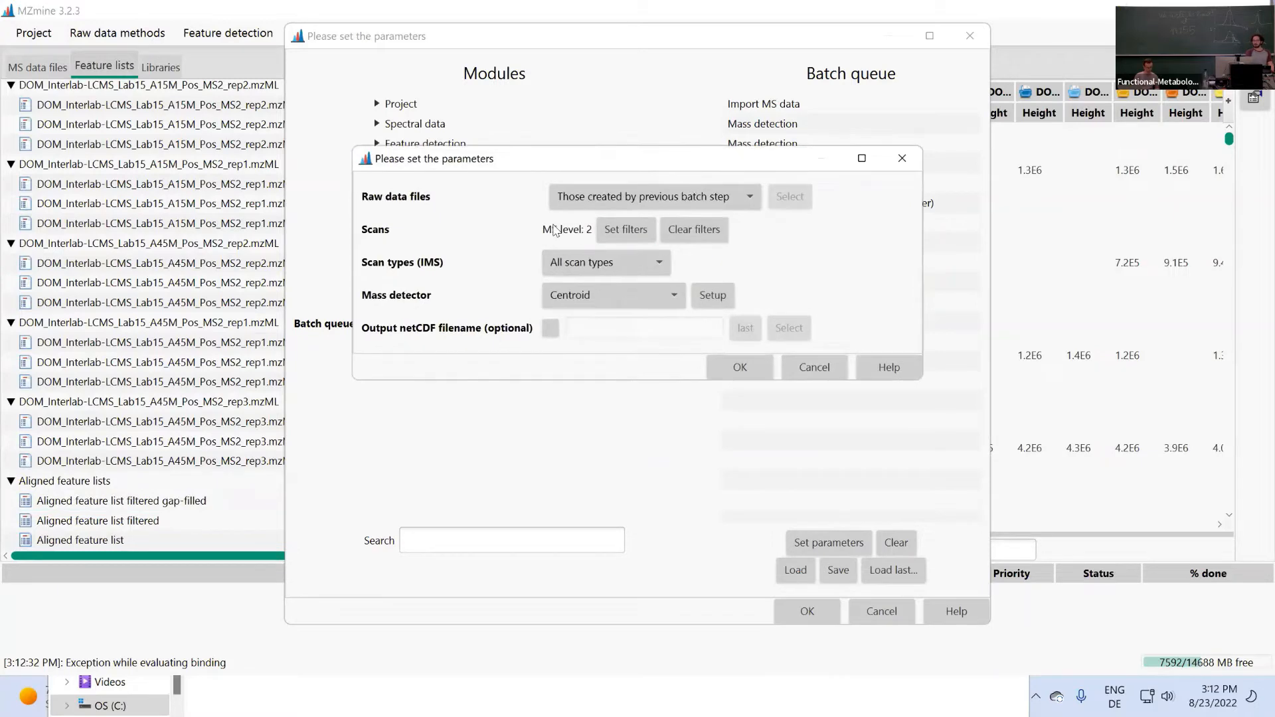
pyautogui.click(785, 374)
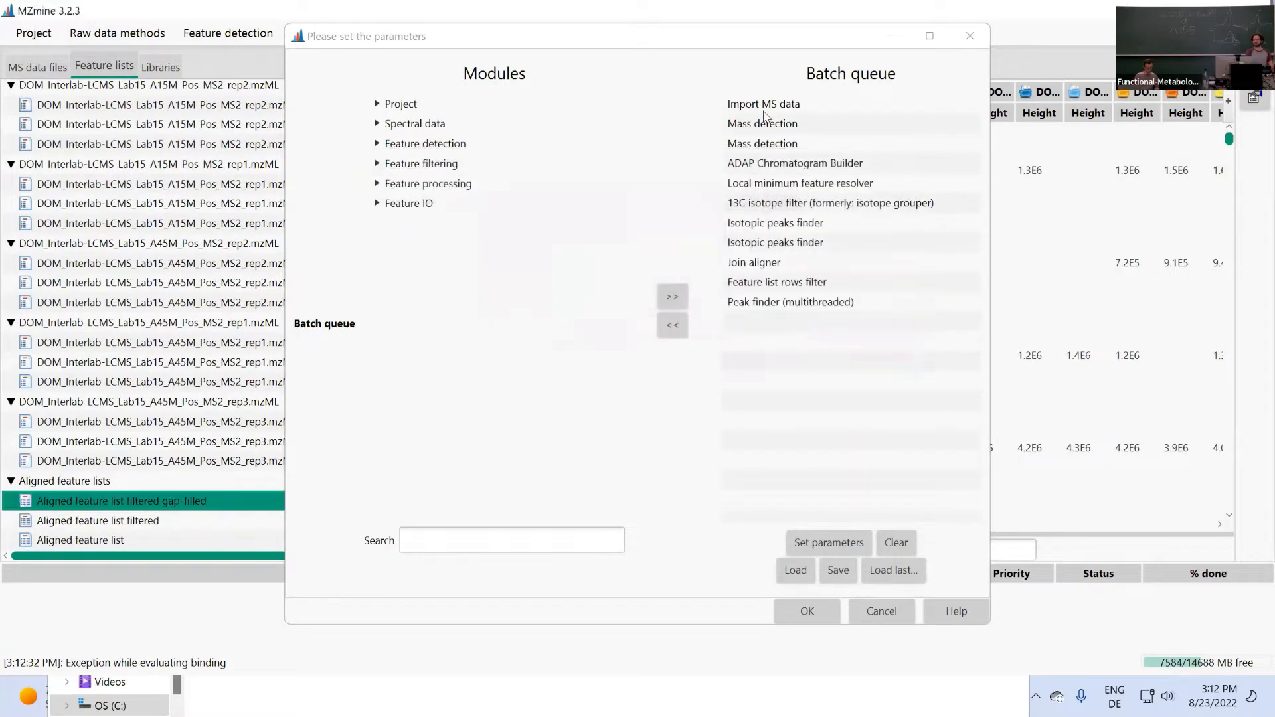
# Check the parameters of the Peak finder (multithreaded) and ADAP Chromatogram Builder steps in the batch queue.
pyautogui.doubleClick(792, 307)
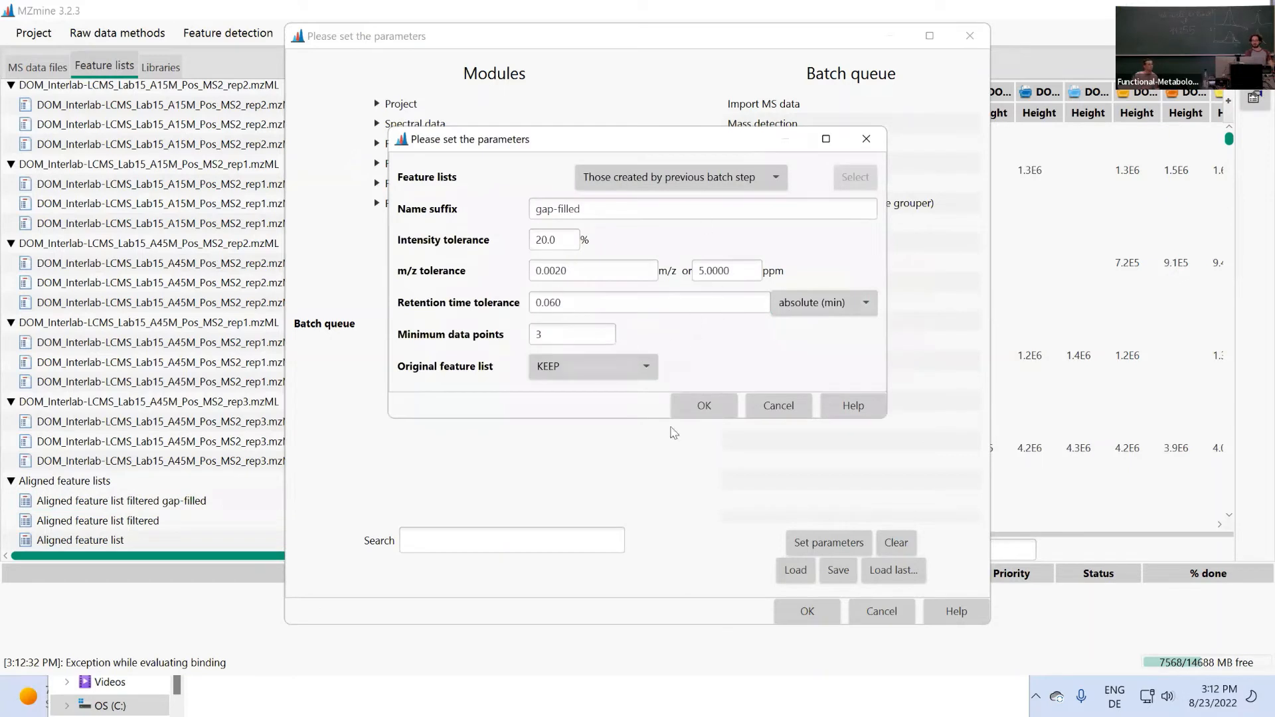
pyautogui.click(704, 406)
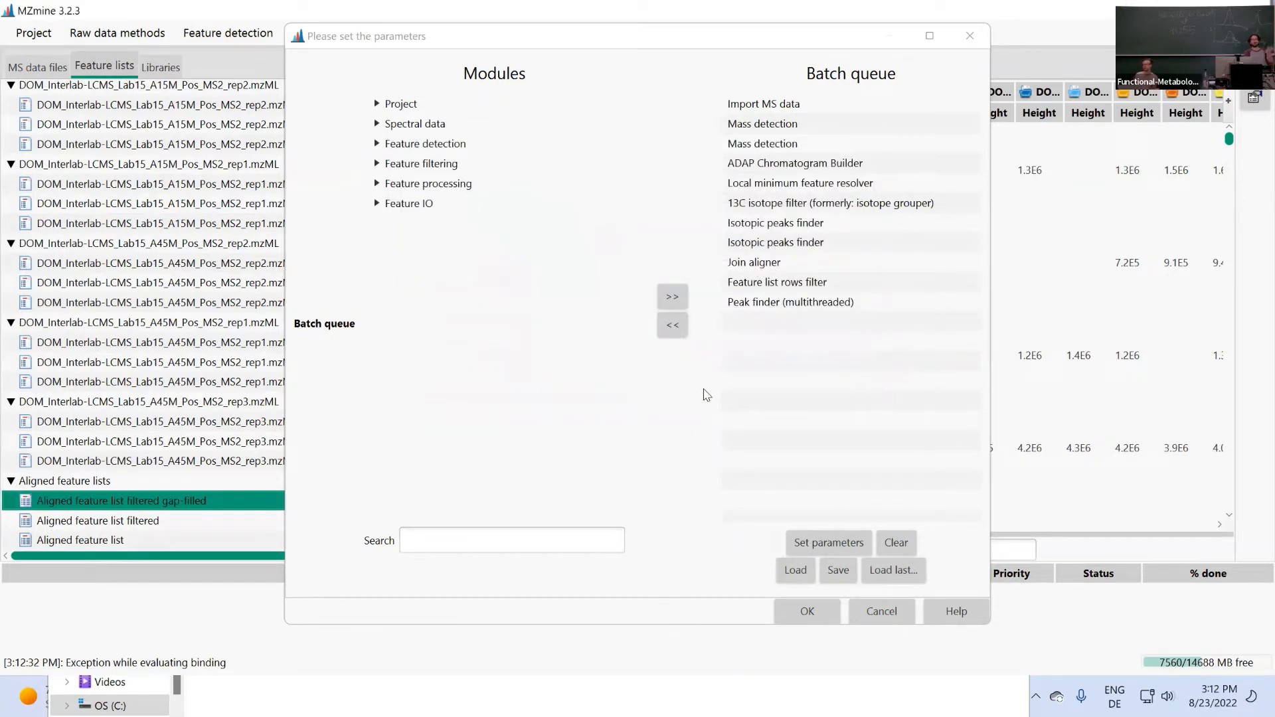
pyautogui.doubleClick(764, 164)
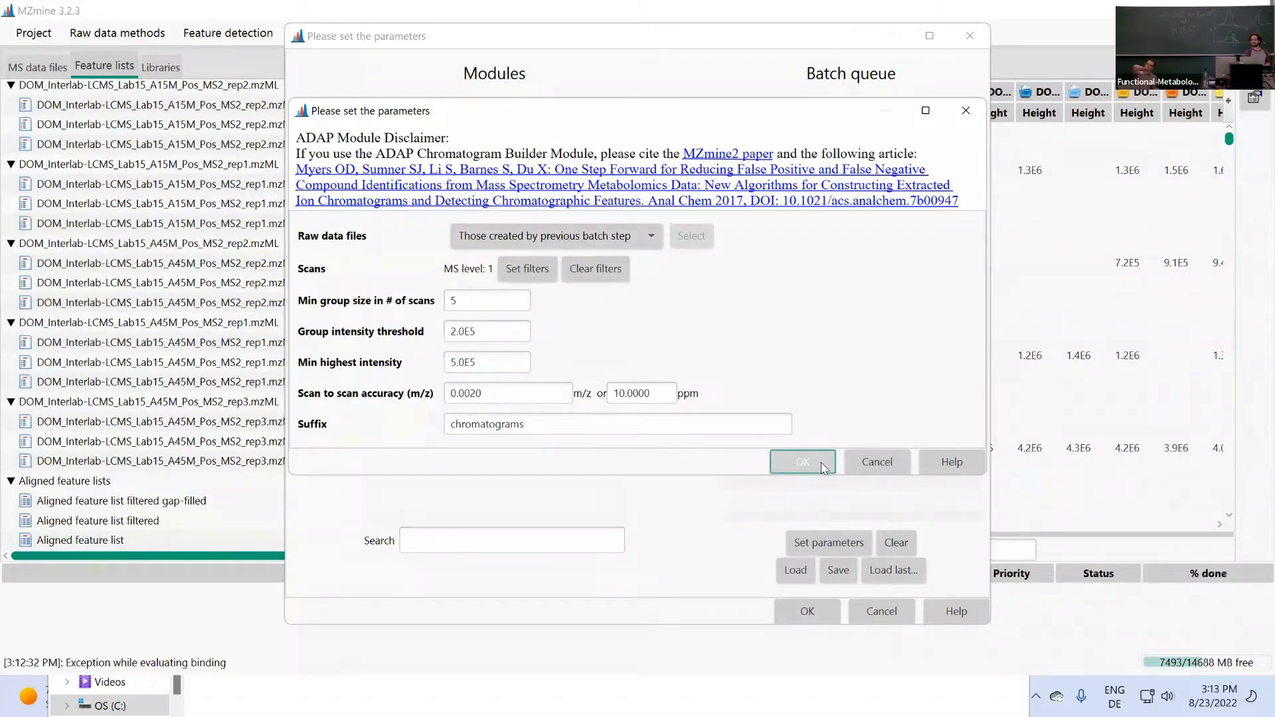
pyautogui.click(854, 470)
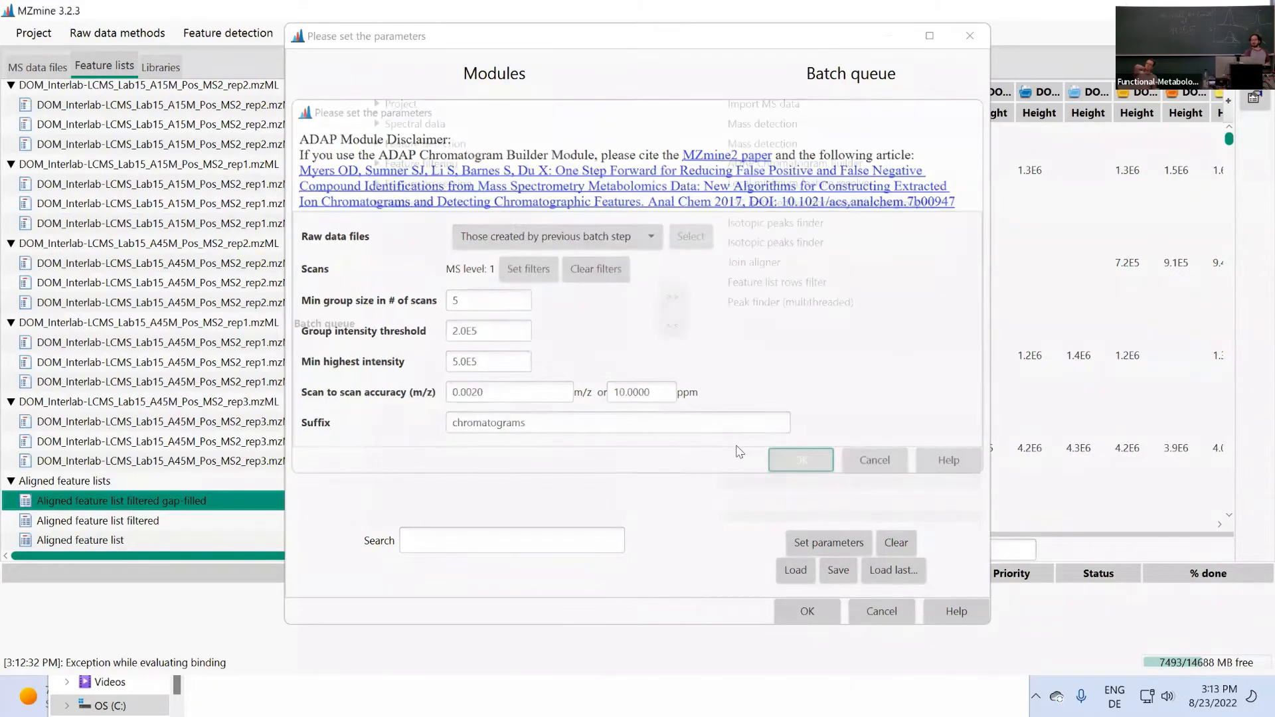
# Save the batch queue as 2022_summer_school2.xml in the Workshop folder.
pyautogui.click(840, 571)
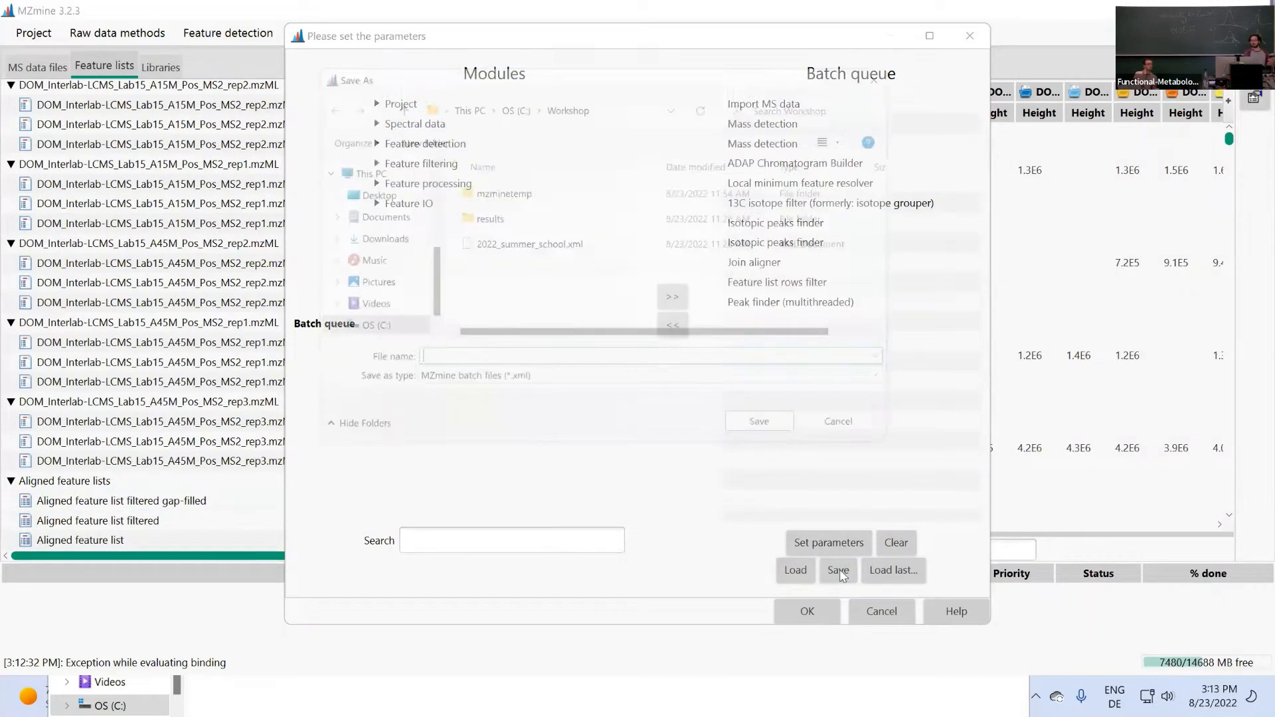
pyautogui.click(511, 362)
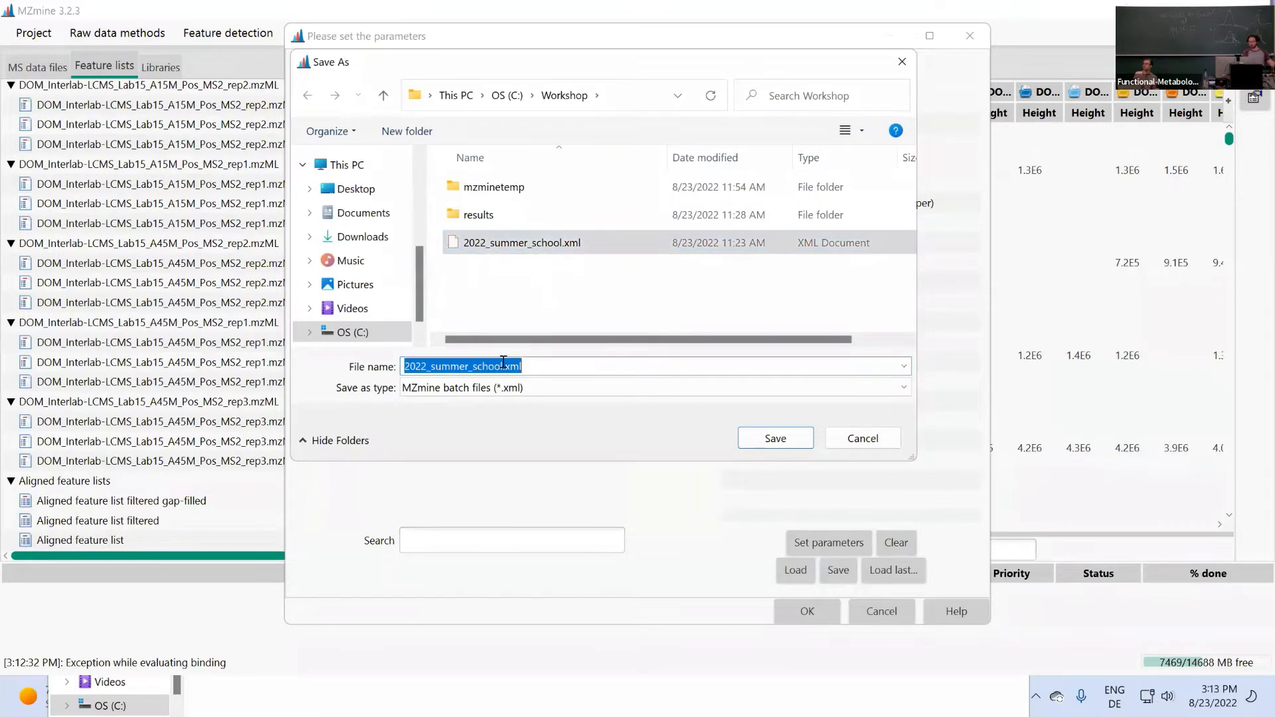
pyautogui.click(507, 366)
pyautogui.write('2')
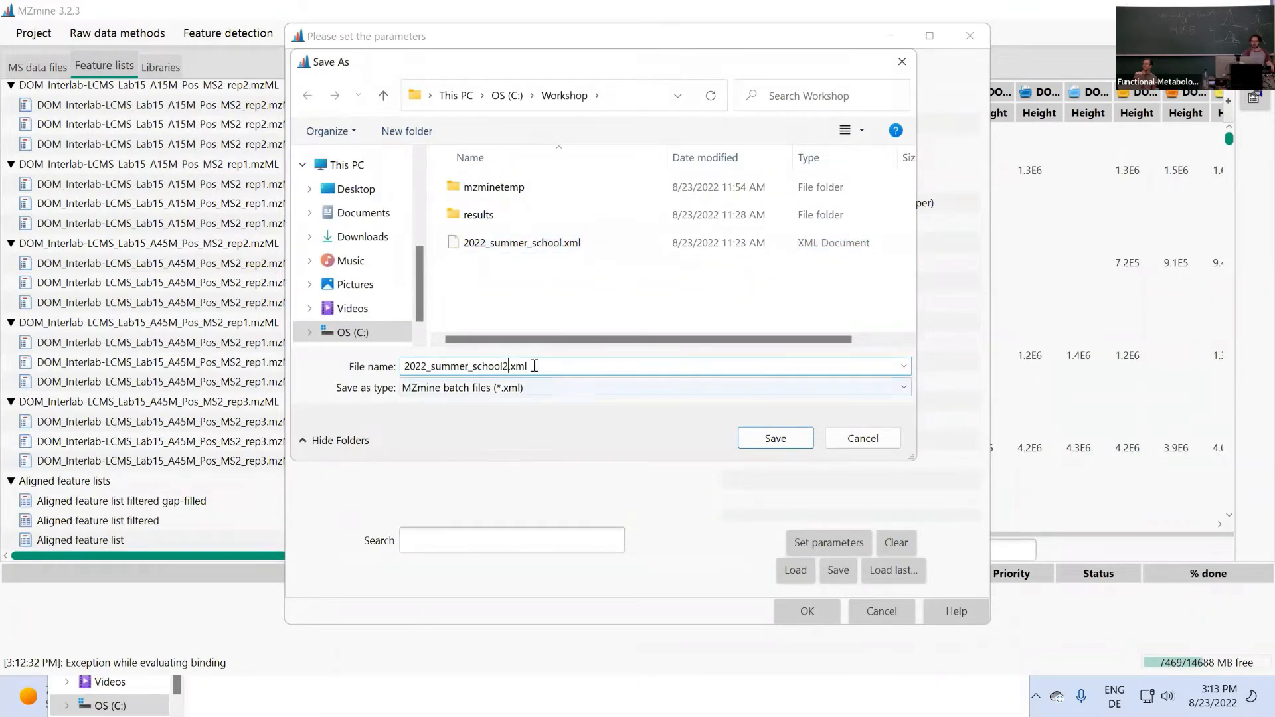
pyautogui.click(807, 440)
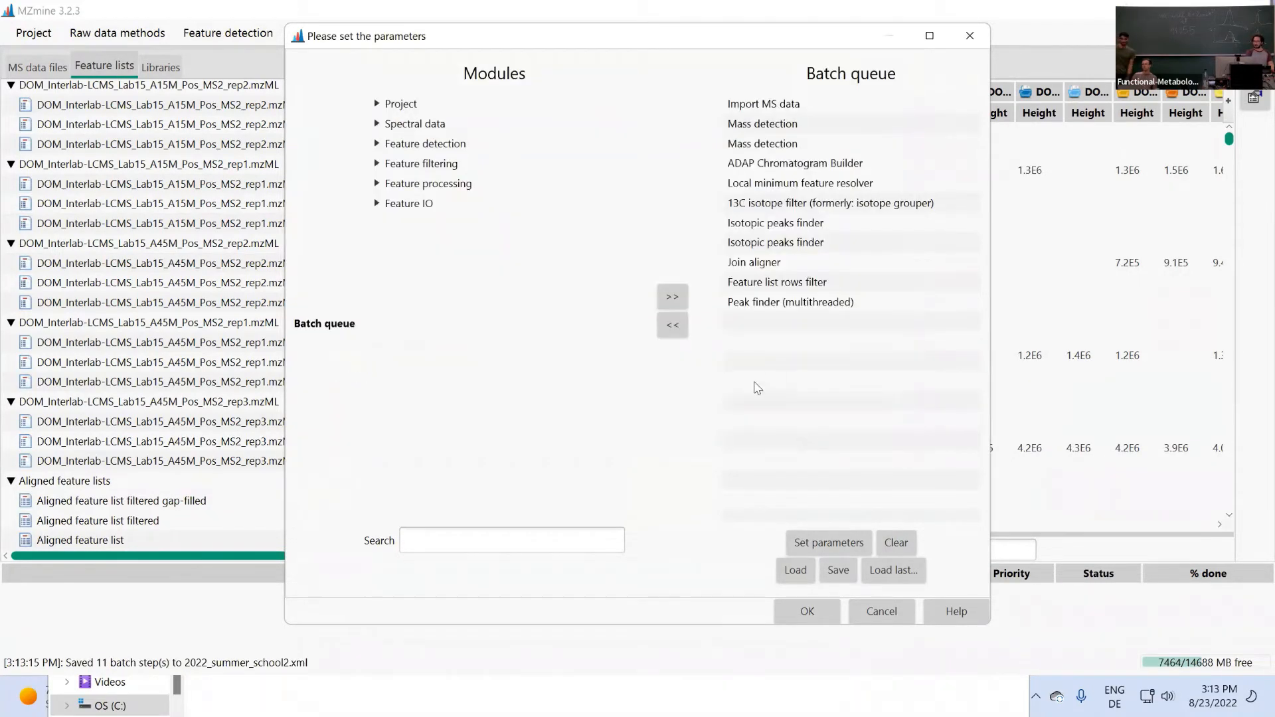
# Load the recently saved 2022_summer_school2.xml with the Replace option and close the batch queue without running it.
pyautogui.click(895, 571)
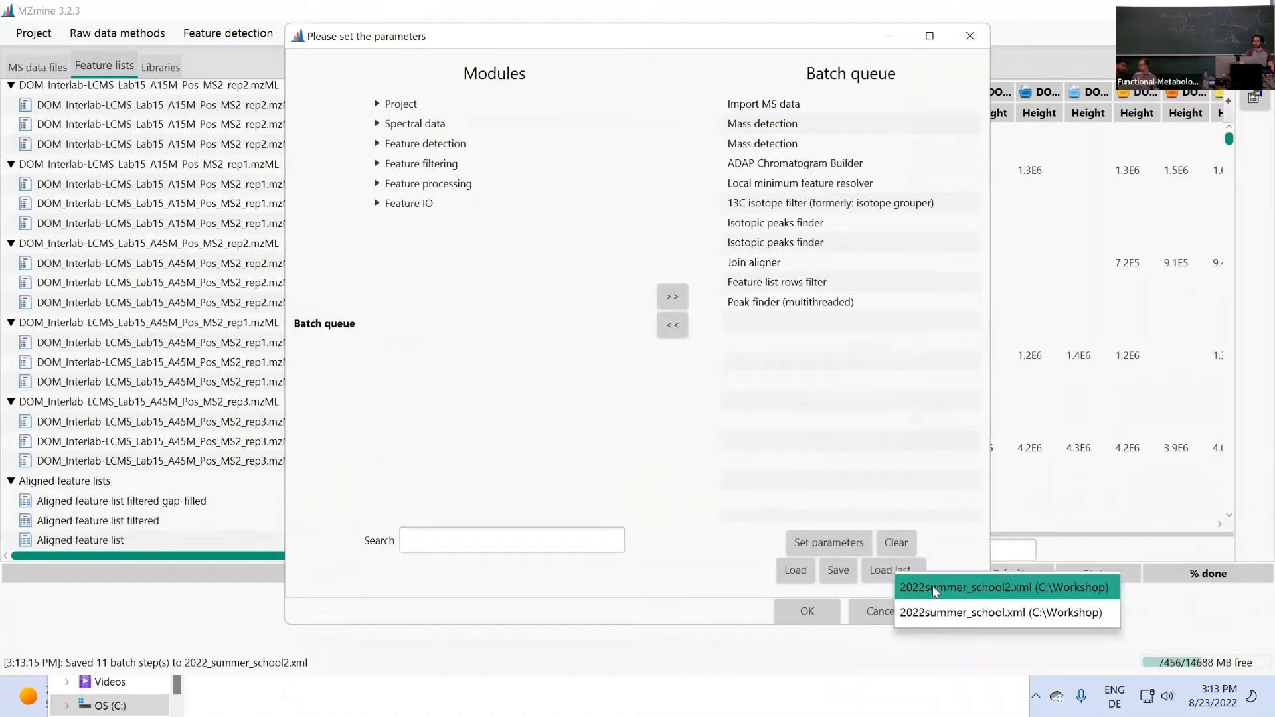
pyautogui.click(970, 589)
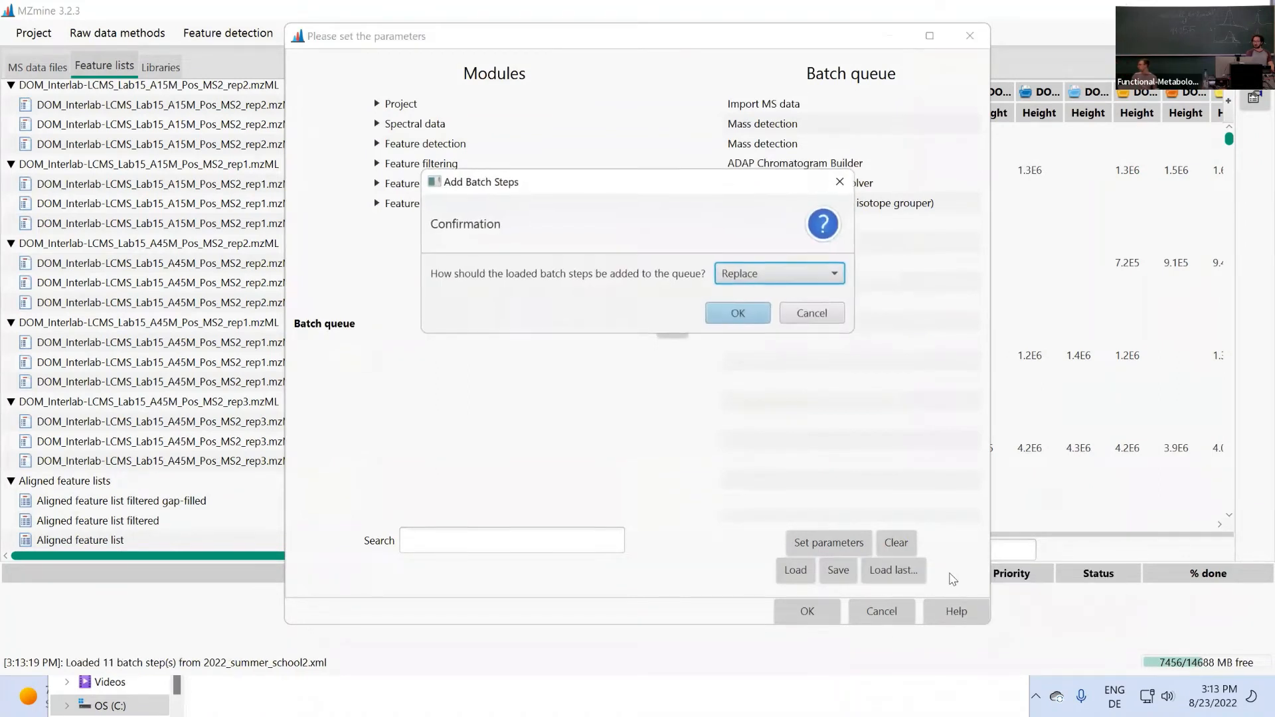
pyautogui.click(755, 319)
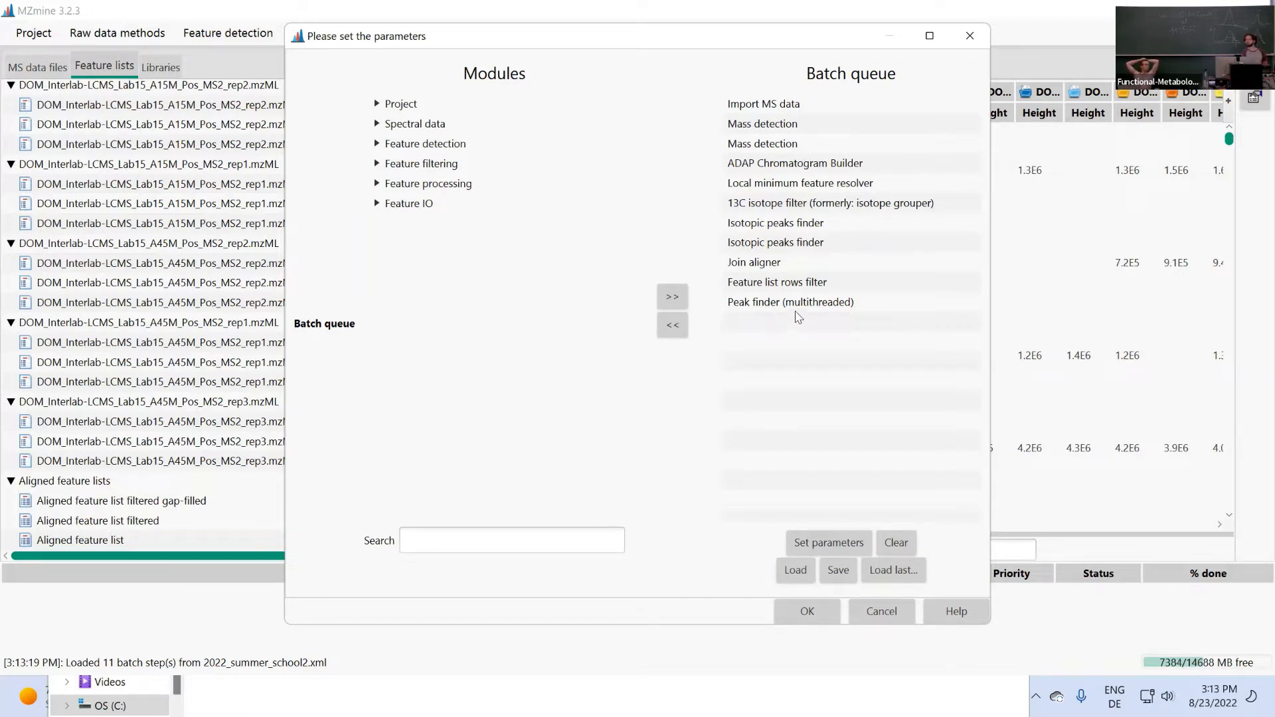
pyautogui.click(886, 612)
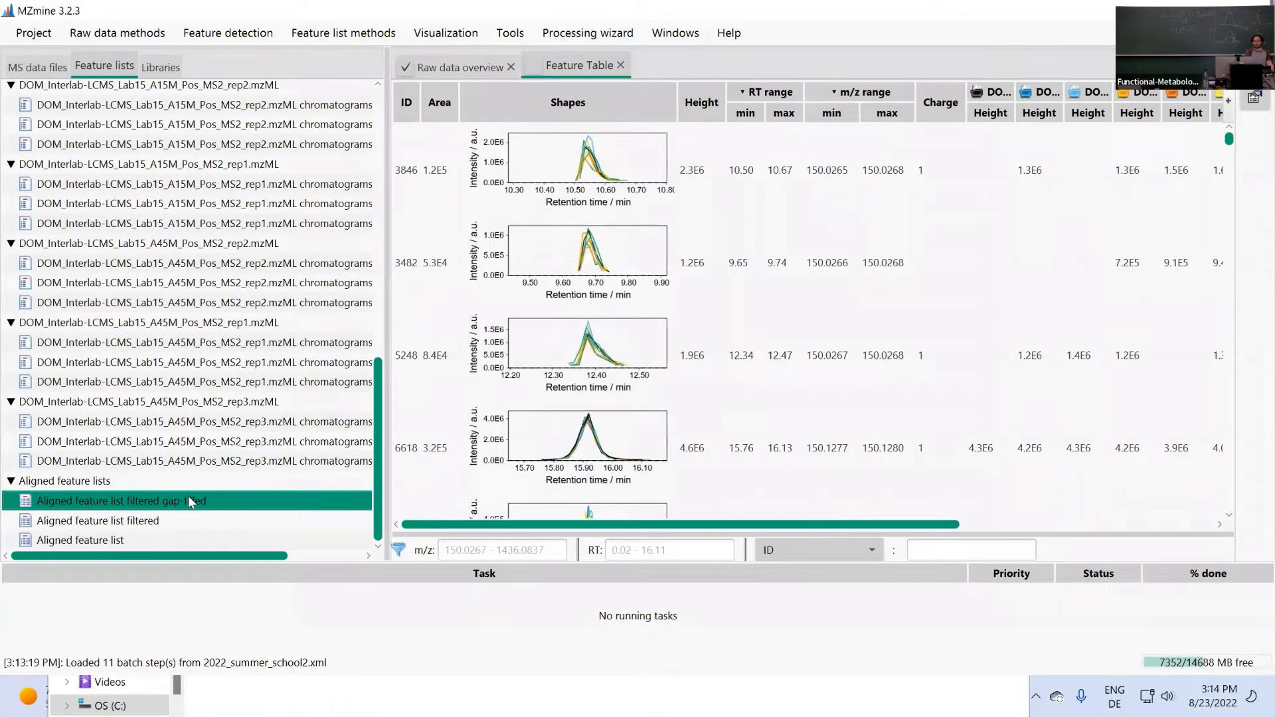
# Set up a GNPS feature-based molecular networking export of the gap-filled feature list to the file gnps_fbmn in C:\Workshop\results.
pyautogui.click(360, 42)
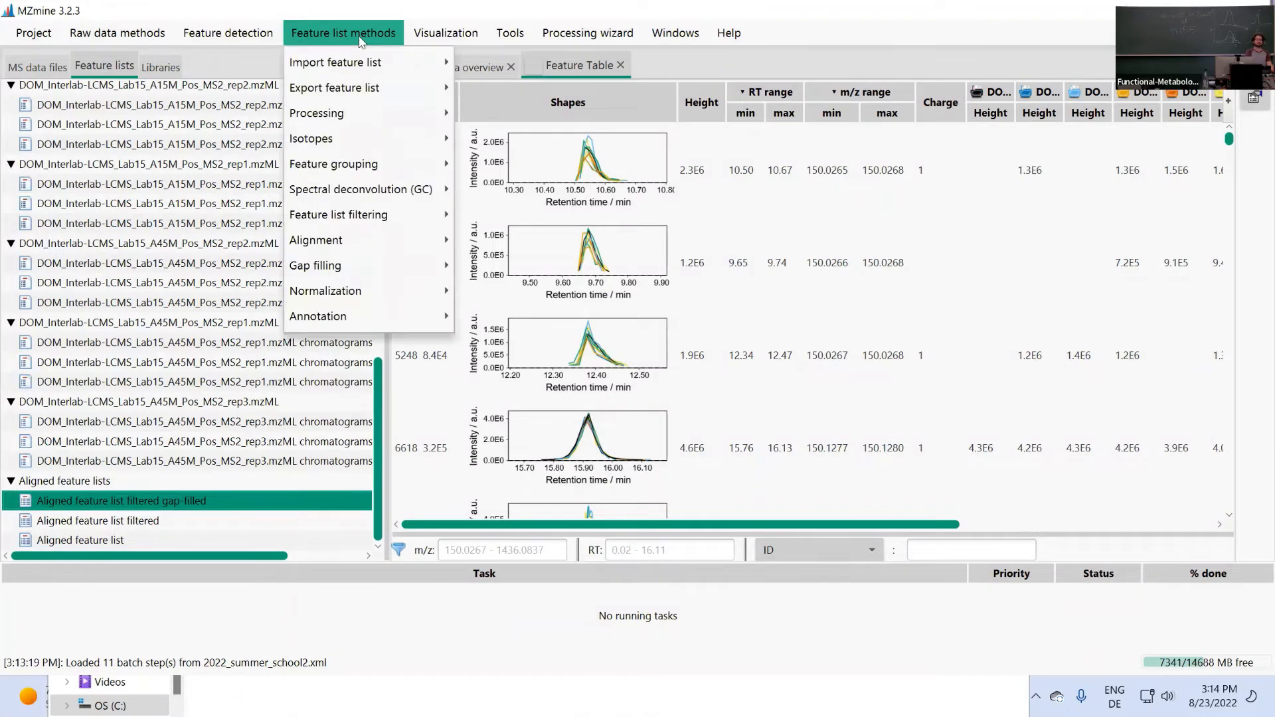
pyautogui.moveTo(346, 88)
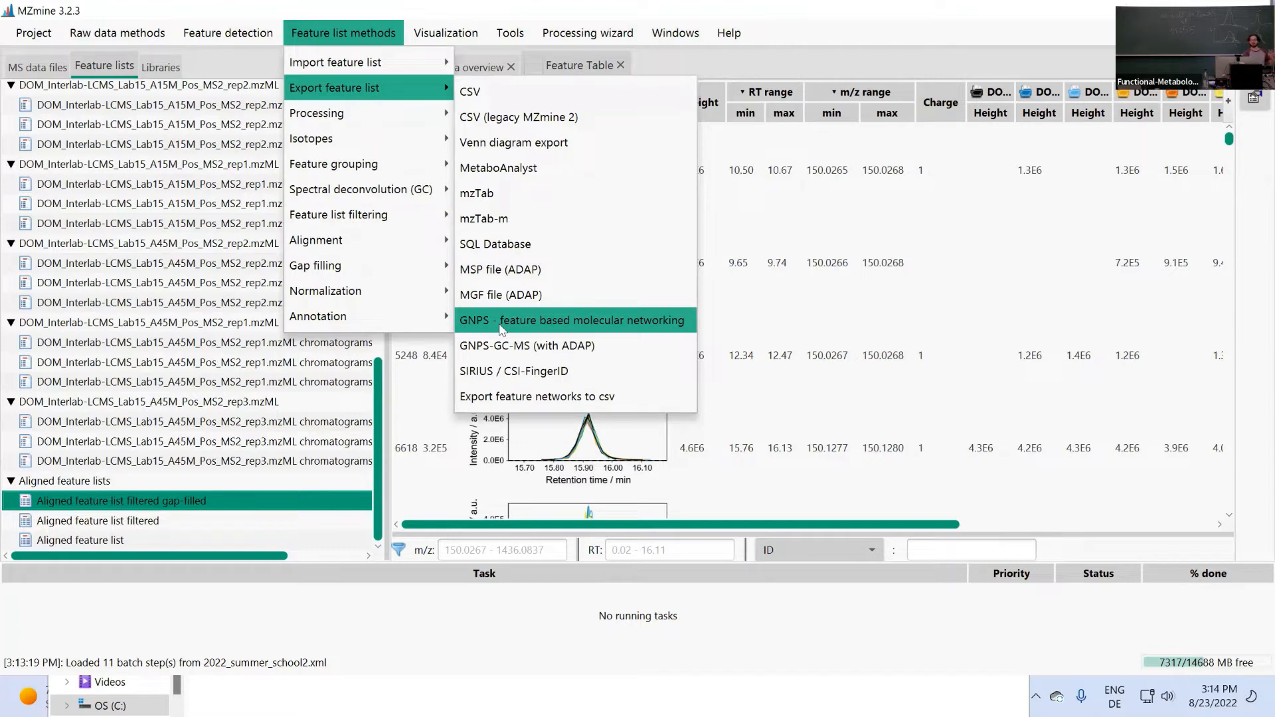
pyautogui.click(567, 321)
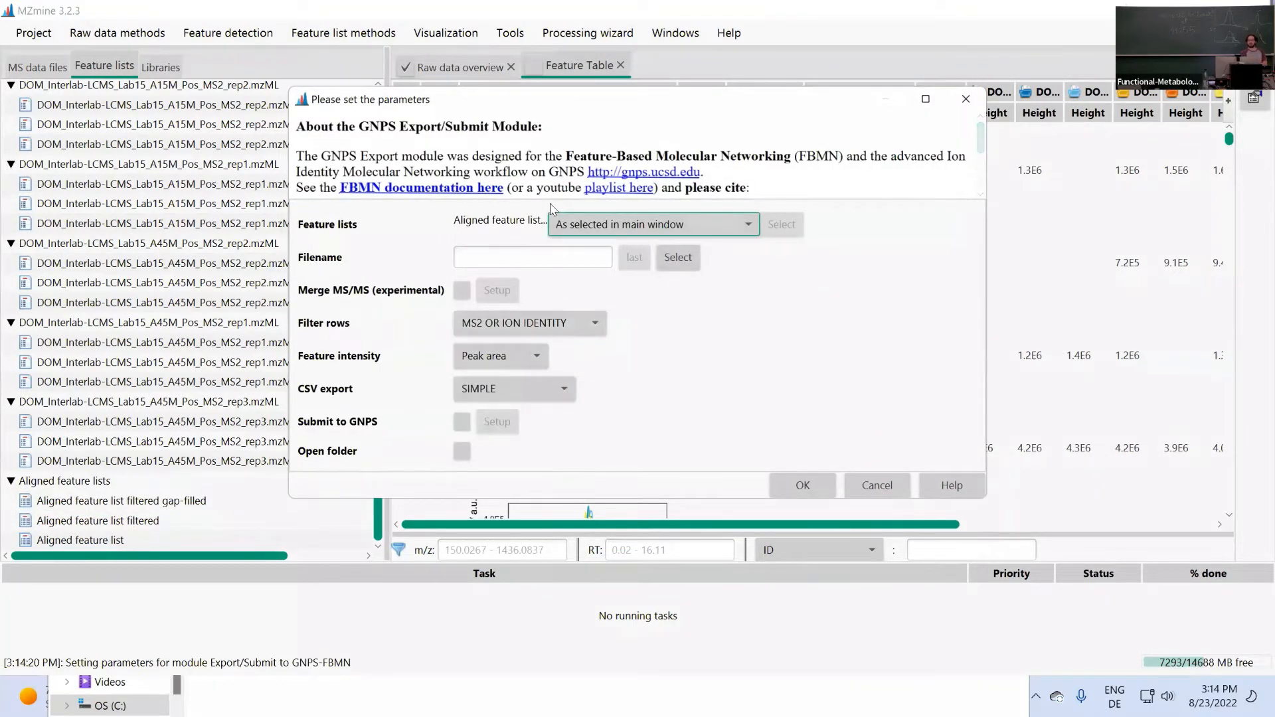
pyautogui.click(502, 260)
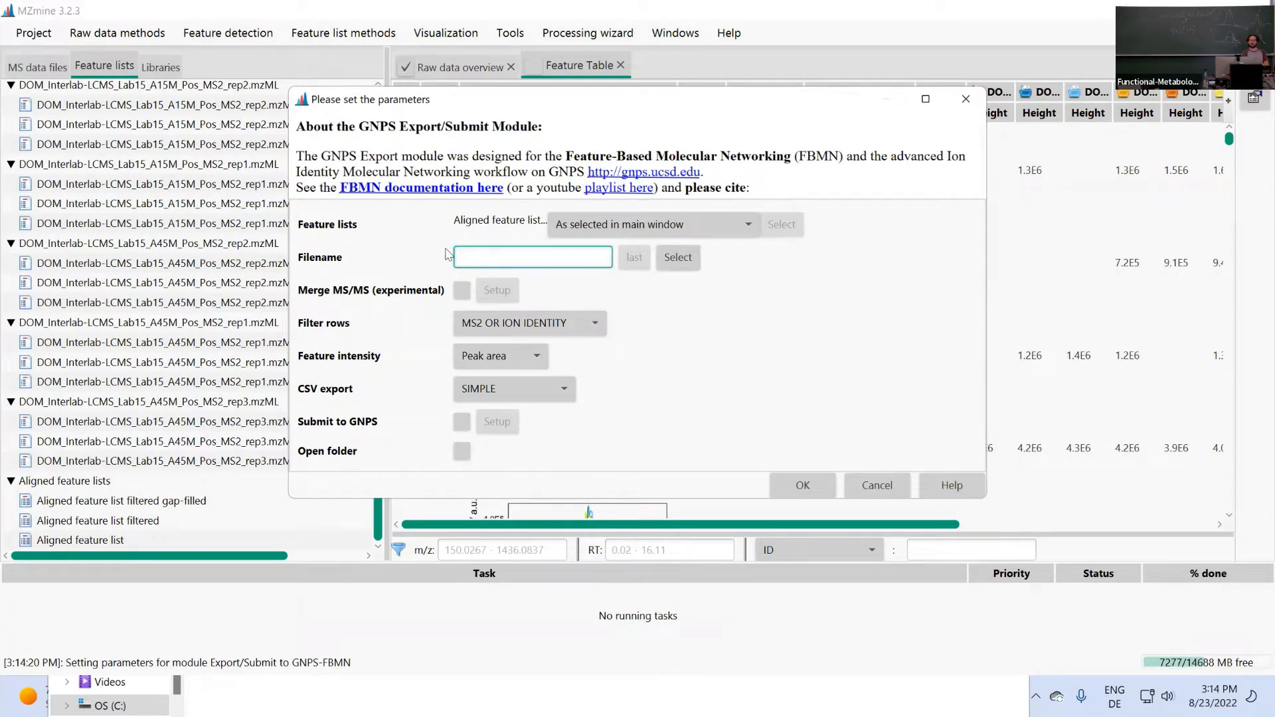
pyautogui.click(679, 261)
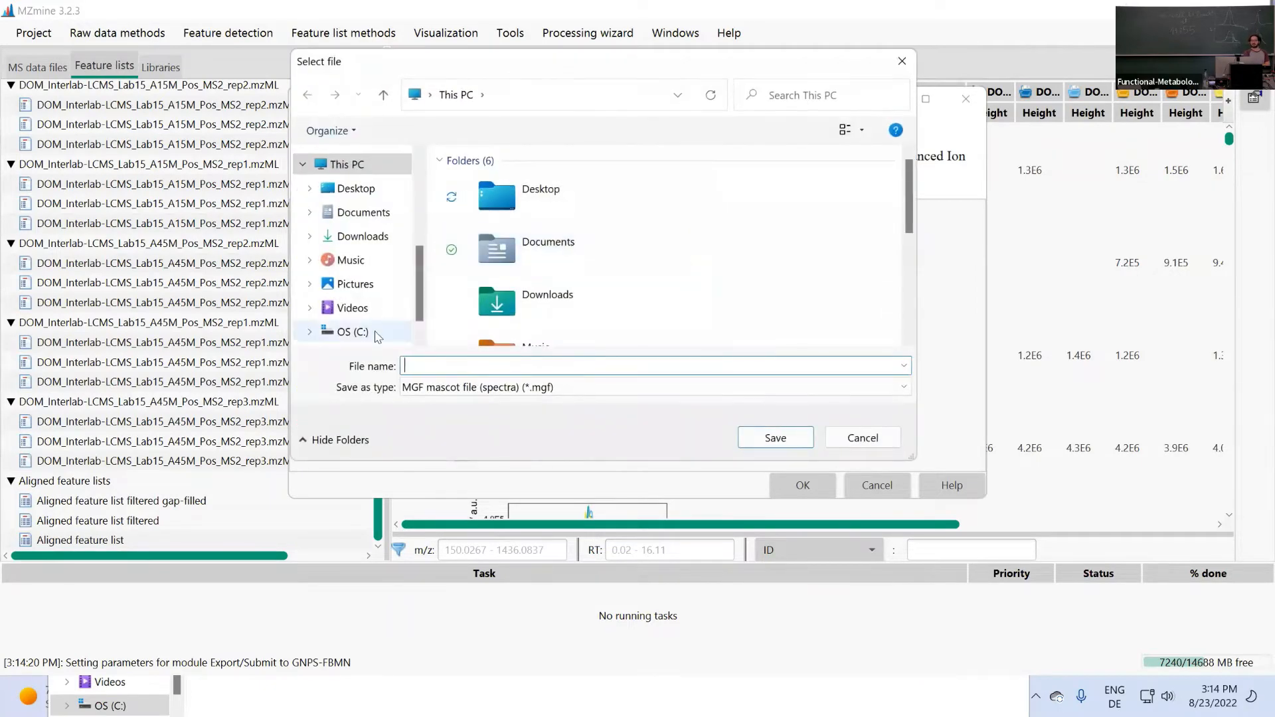
pyautogui.click(352, 332)
pyautogui.scroll(-3, 495, 302)
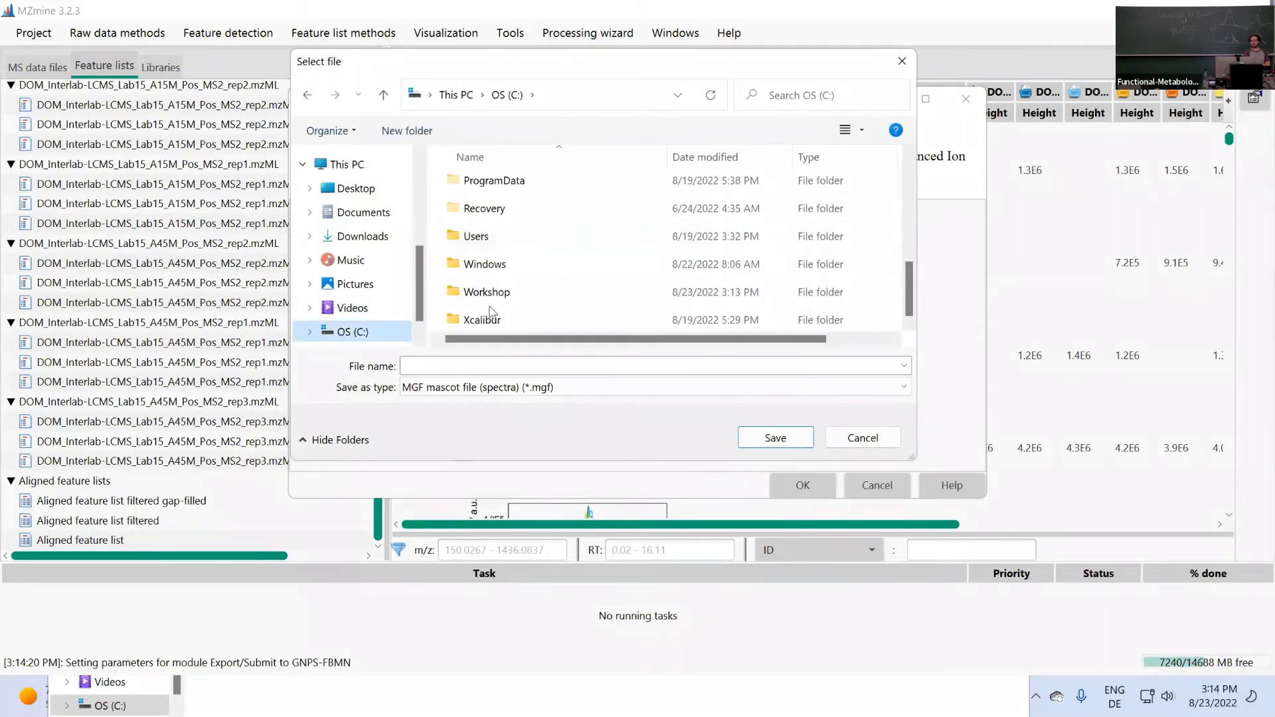
pyautogui.click(489, 292)
pyautogui.doubleClick(488, 293)
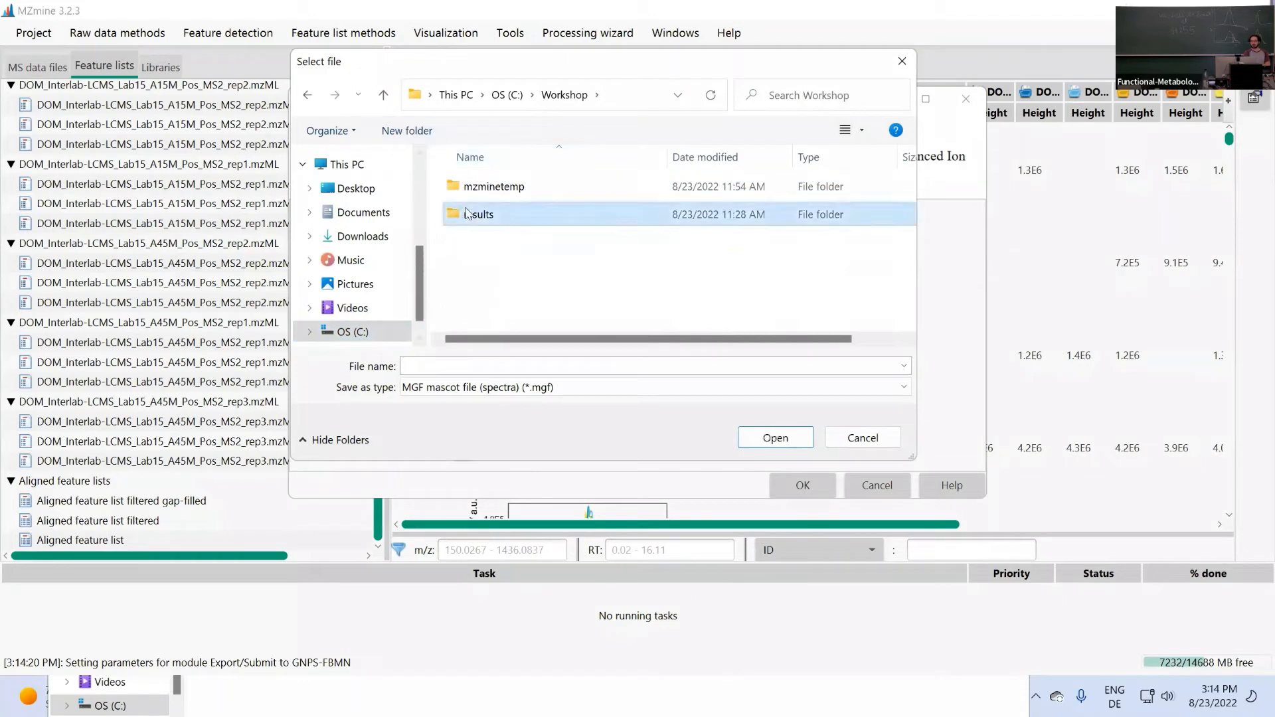
pyautogui.doubleClick(467, 203)
pyautogui.click(436, 368)
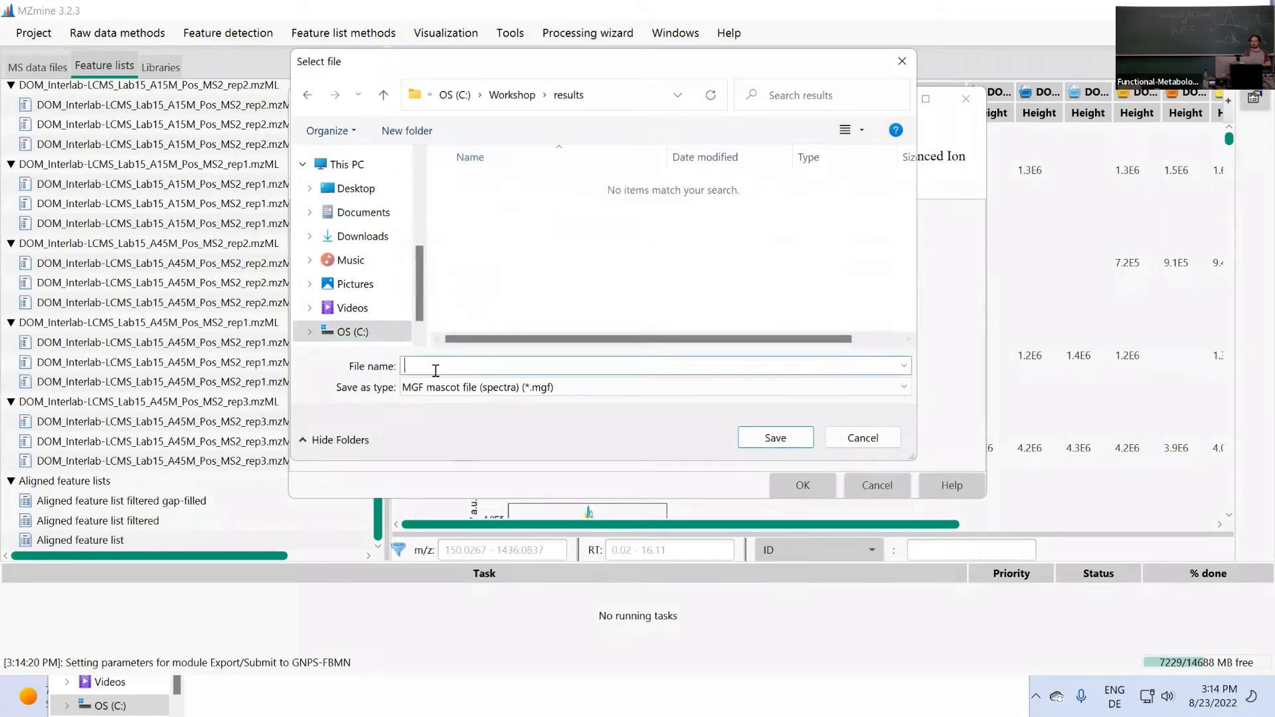
pyautogui.write('gnps_fbmn')
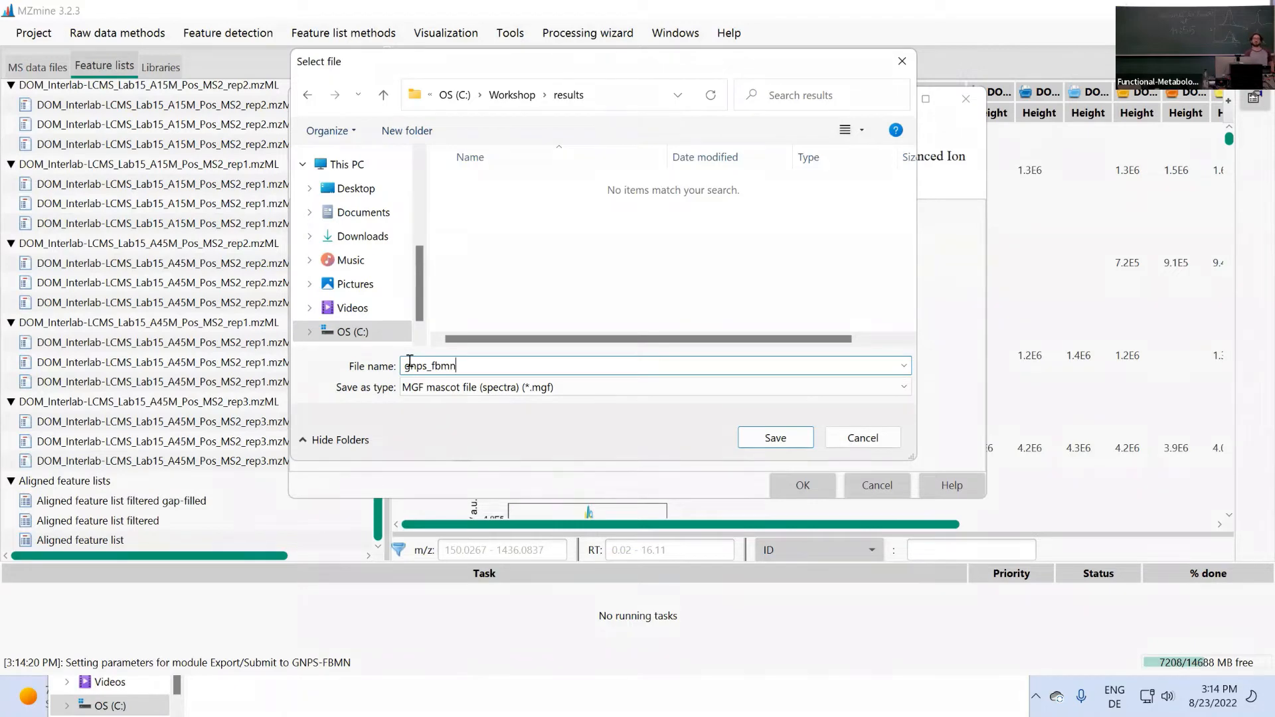
pyautogui.click(775, 438)
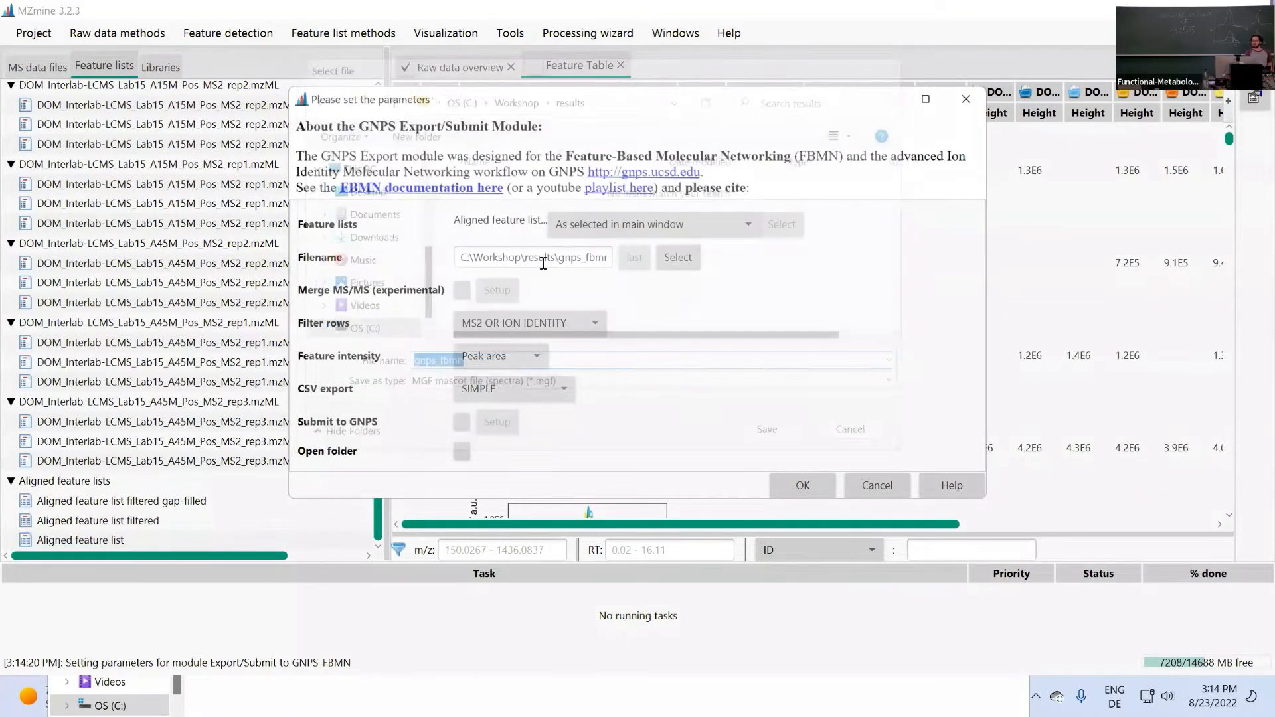
# Review the filename, row filter, feature intensity and CSV export settings of the GNPS export and cancel it.
pyautogui.moveTo(461, 252); pyautogui.dragTo(702, 249)
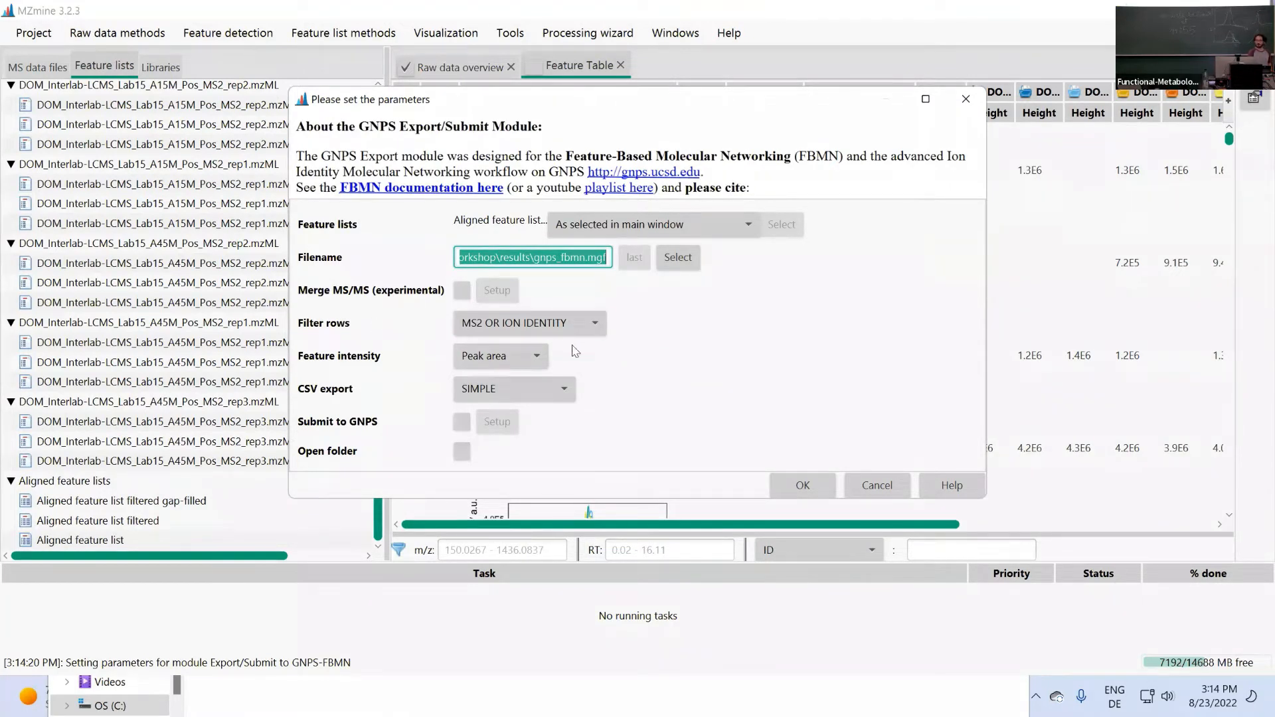
pyautogui.click(491, 328)
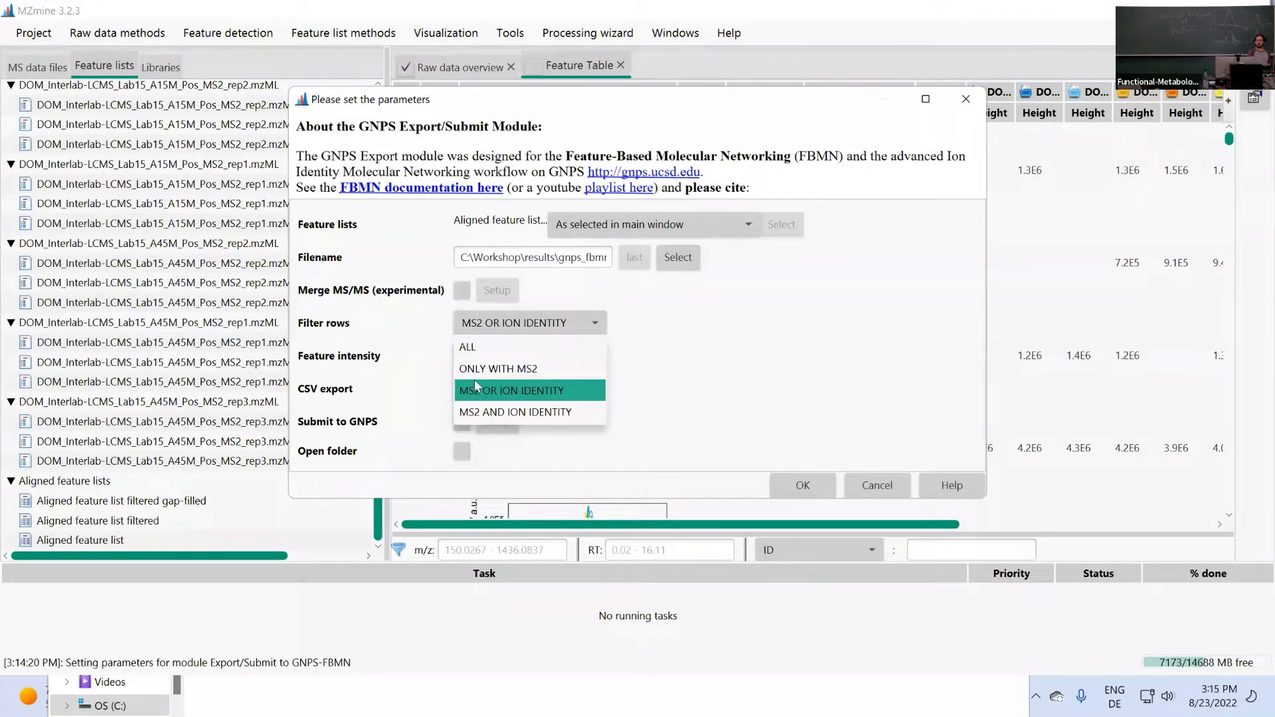
pyautogui.click(731, 335)
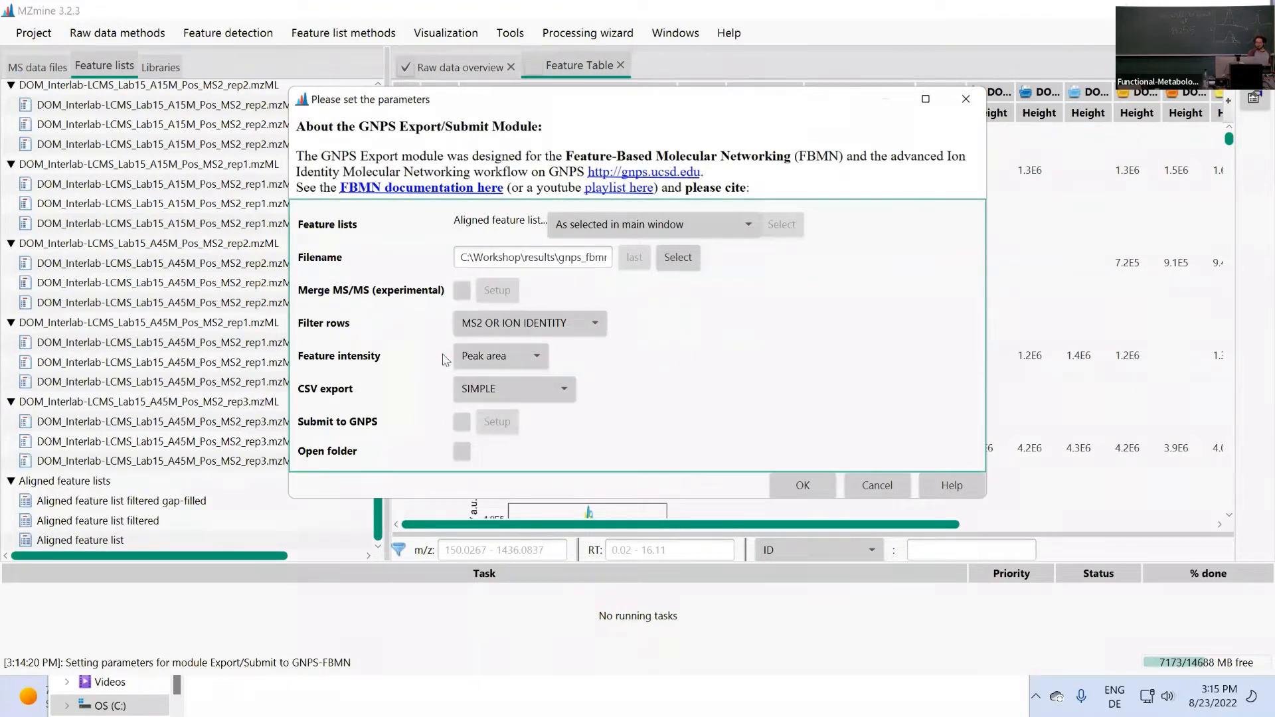
pyautogui.click(483, 359)
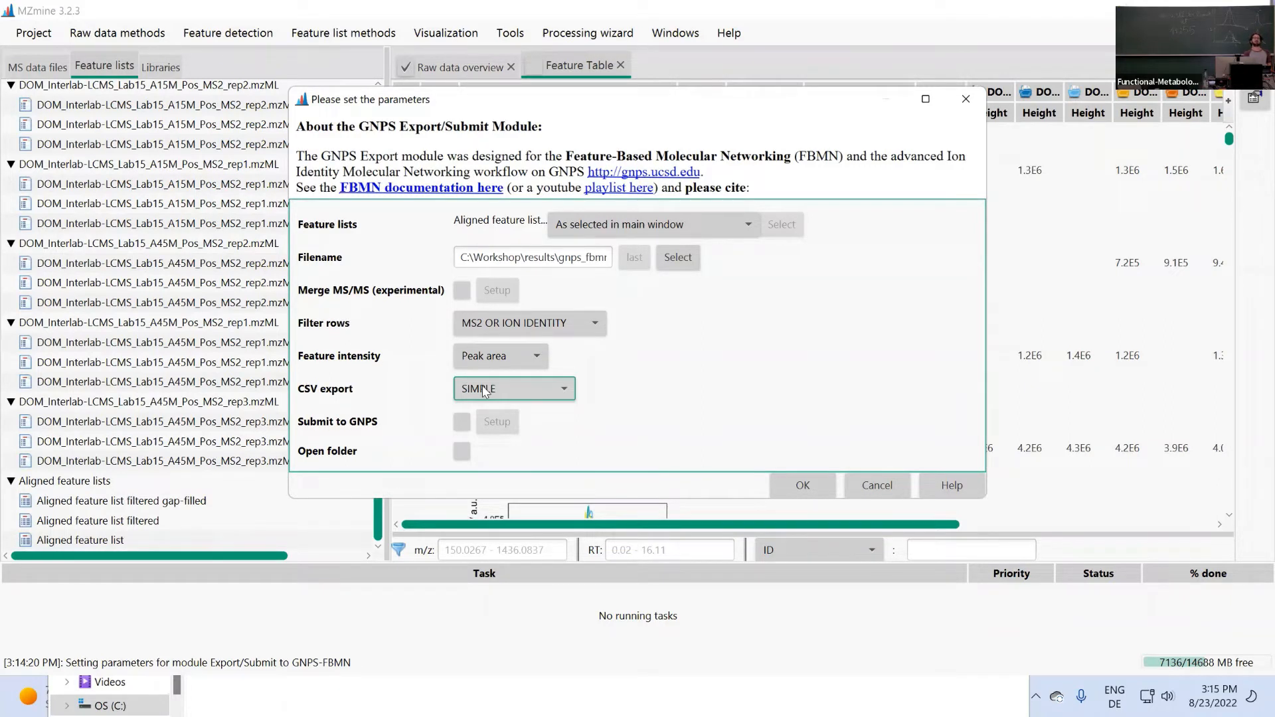
pyautogui.click(904, 493)
# Start a GNPS feature-based molecular networking export of the gap-filled feature list and browse to C:\Workshop\results for its output file.
pyautogui.click(339, 36)
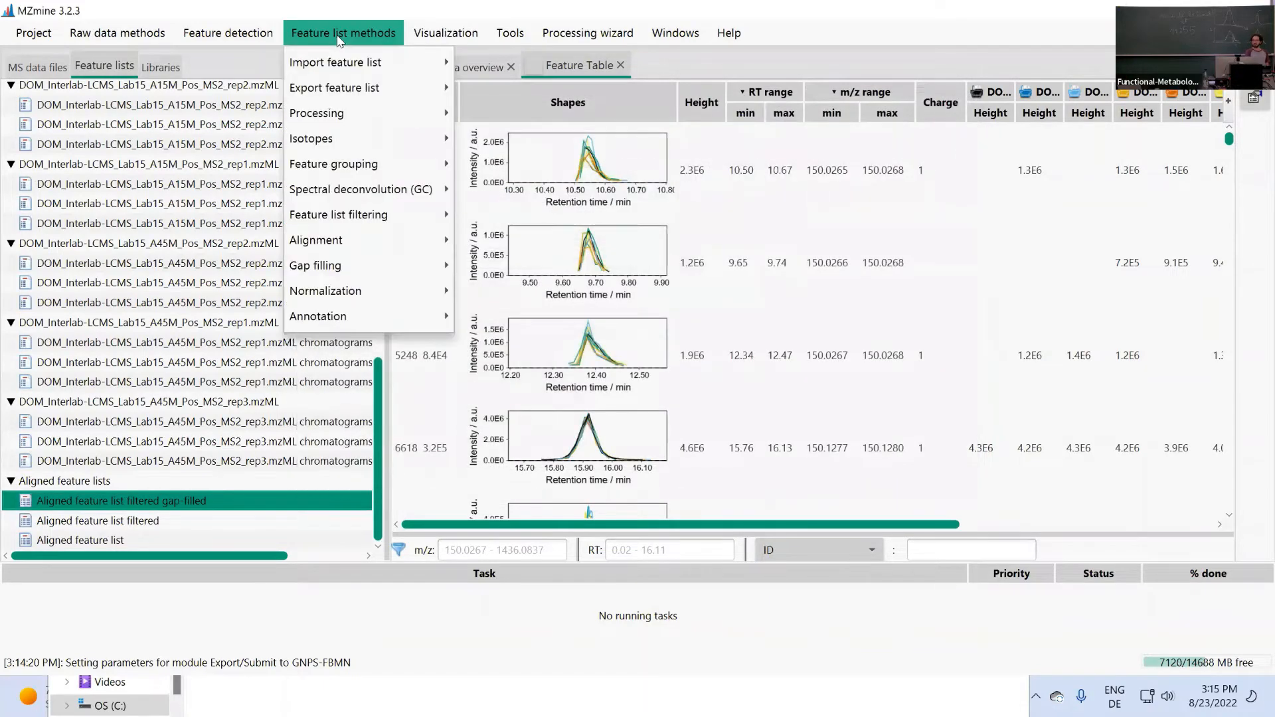
pyautogui.moveTo(368, 85)
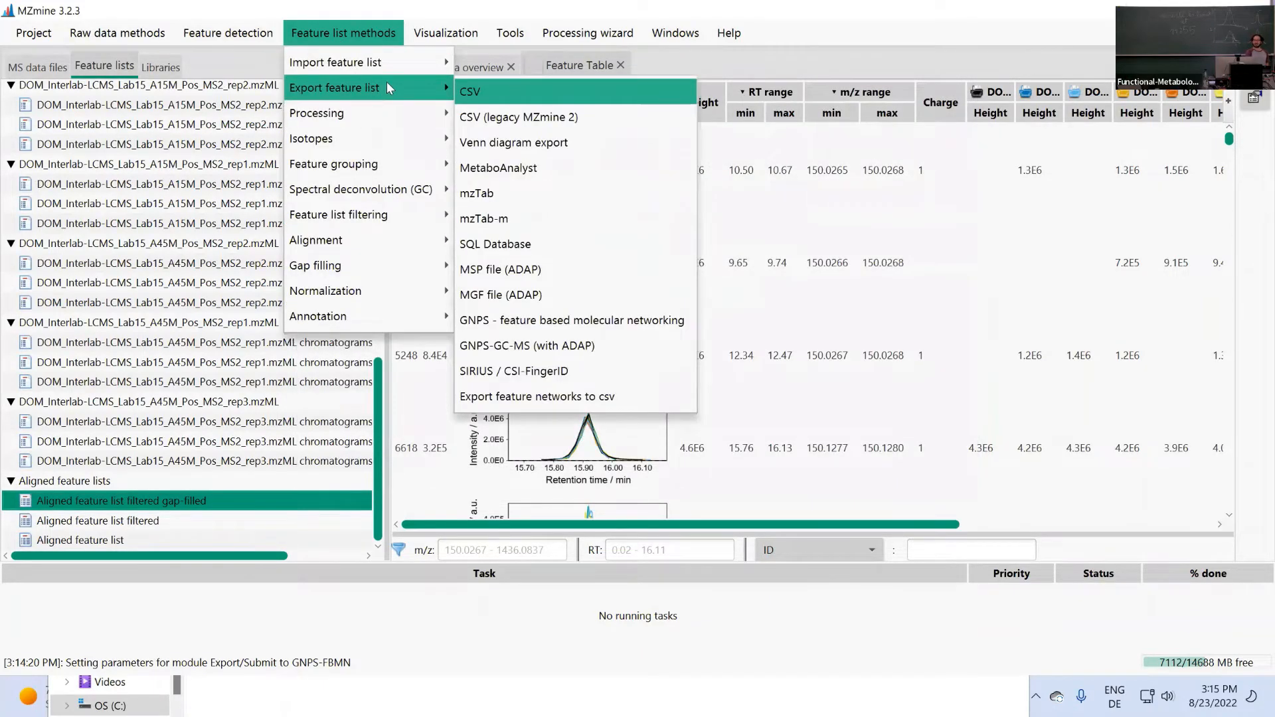
pyautogui.click(518, 324)
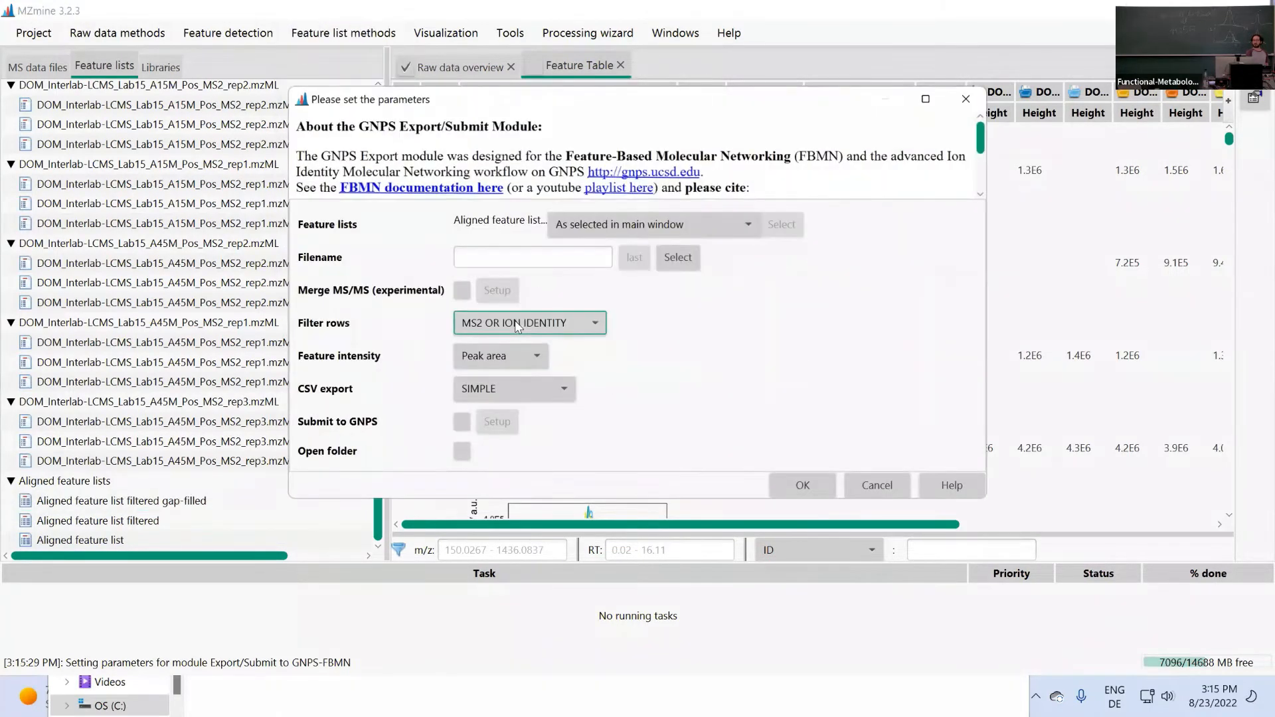
pyautogui.click(677, 257)
pyautogui.scroll(-2, 356, 292)
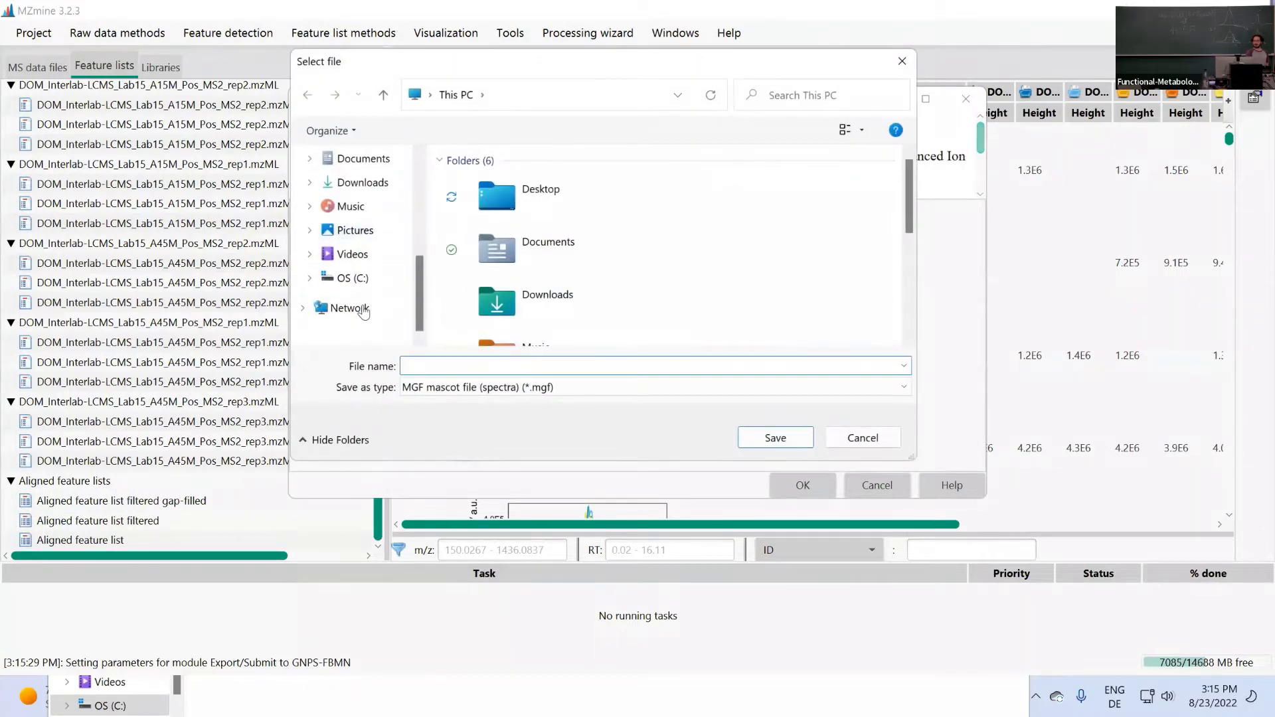
pyautogui.click(352, 278)
pyautogui.doubleClick(489, 295)
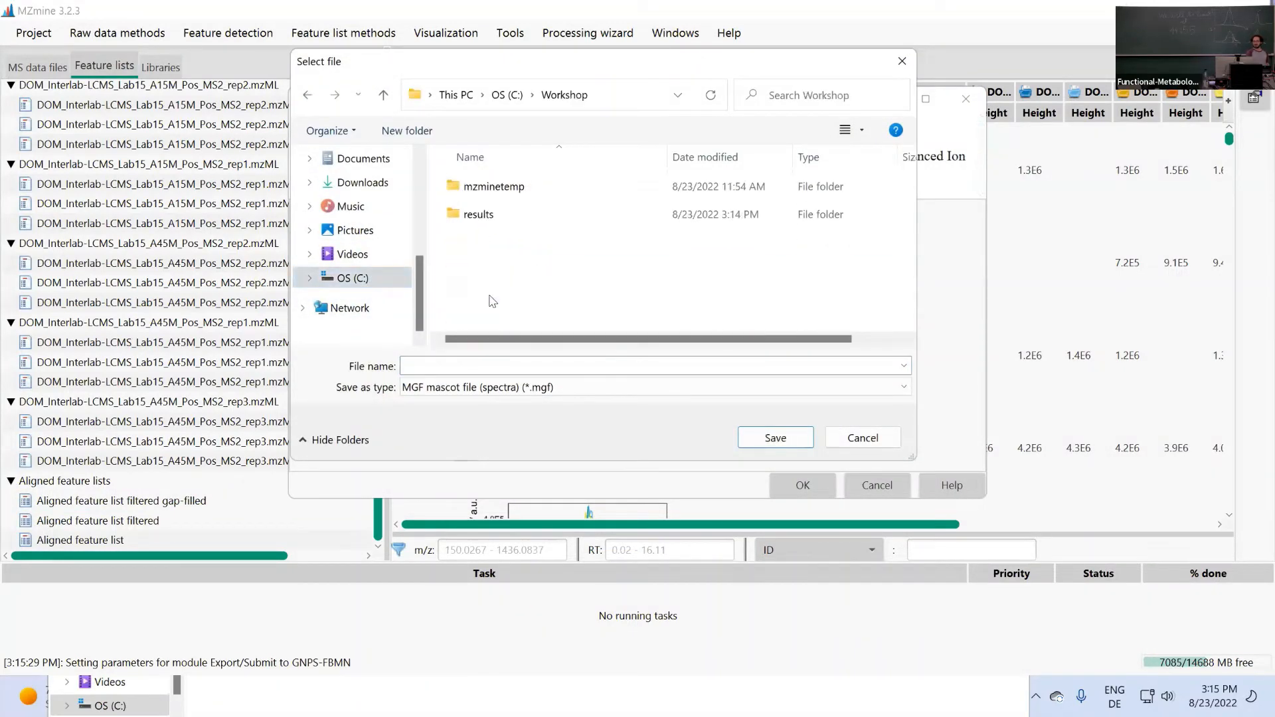
pyautogui.doubleClick(487, 211)
# Create a new folder inside the results folder and set the export file to gnps_fbmn in results.
pyautogui.click(407, 130)
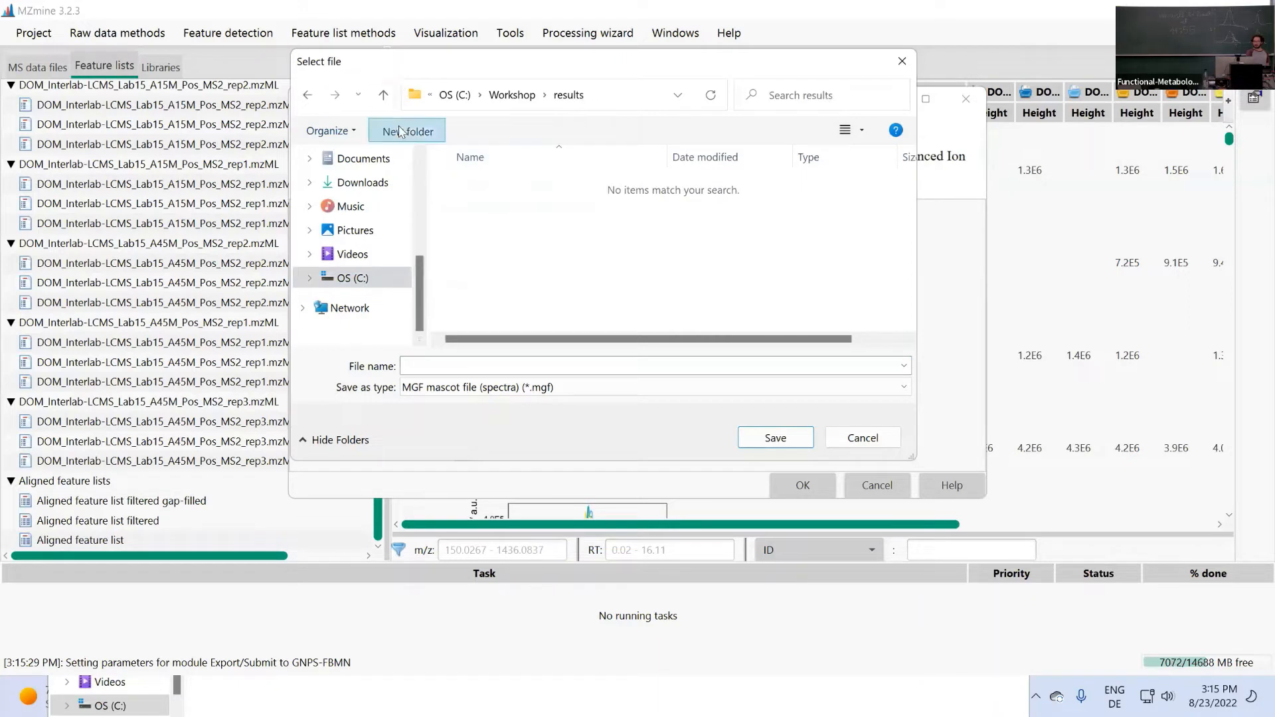
pyautogui.click(476, 282)
pyautogui.click(455, 368)
pyautogui.write('g')
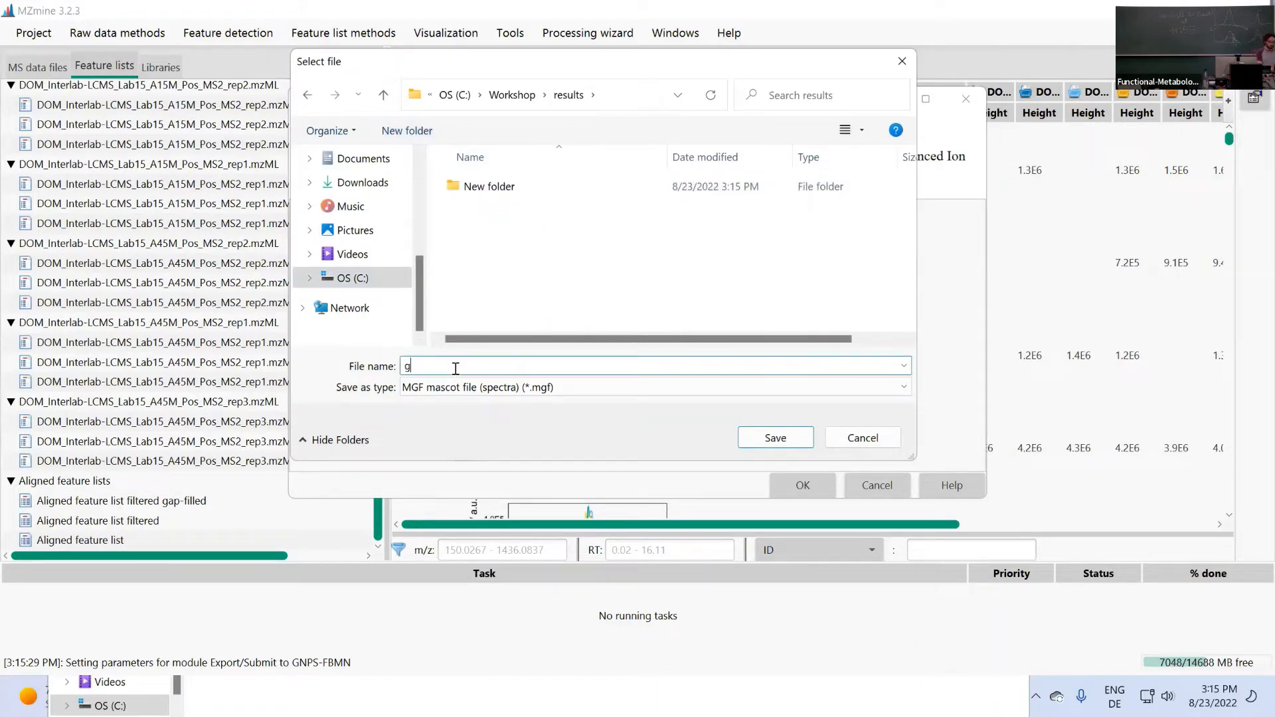
pyautogui.write('nps_fbmn')
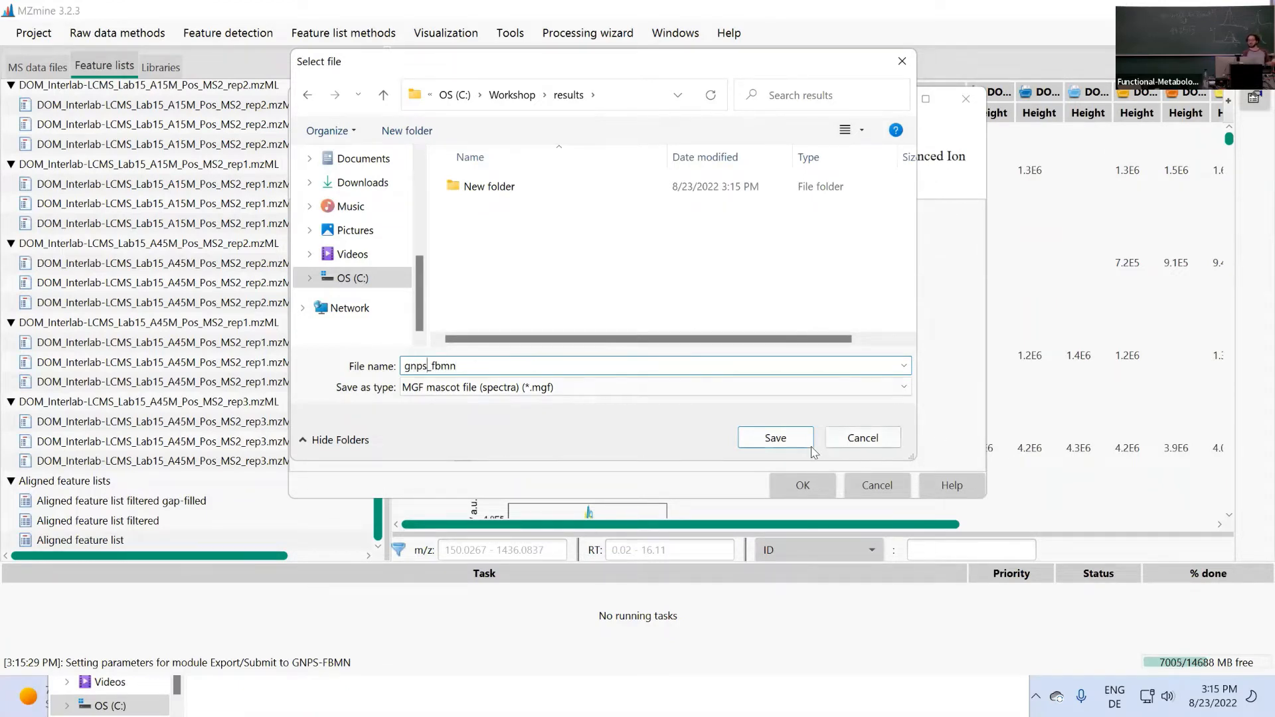
pyautogui.click(775, 437)
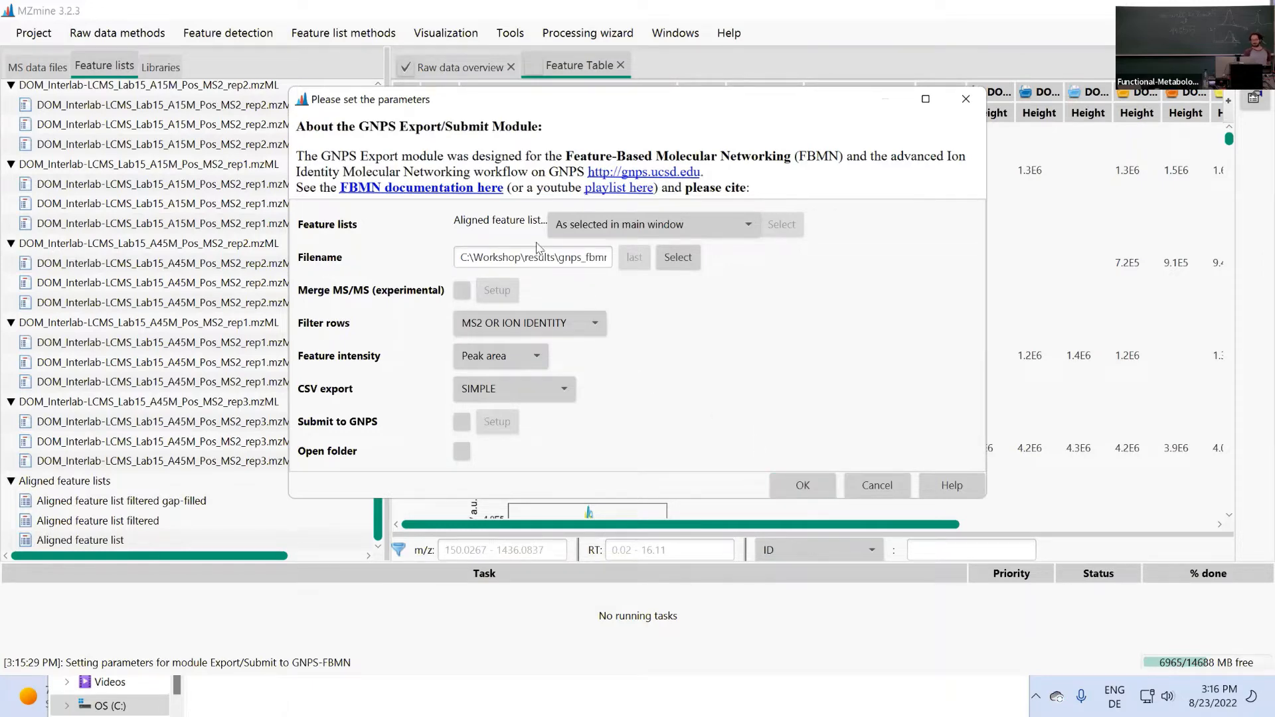
# Set the export file to 20220823_gnps_fbmn_lab15_dom_interstudy in the results folder.
pyautogui.click(694, 263)
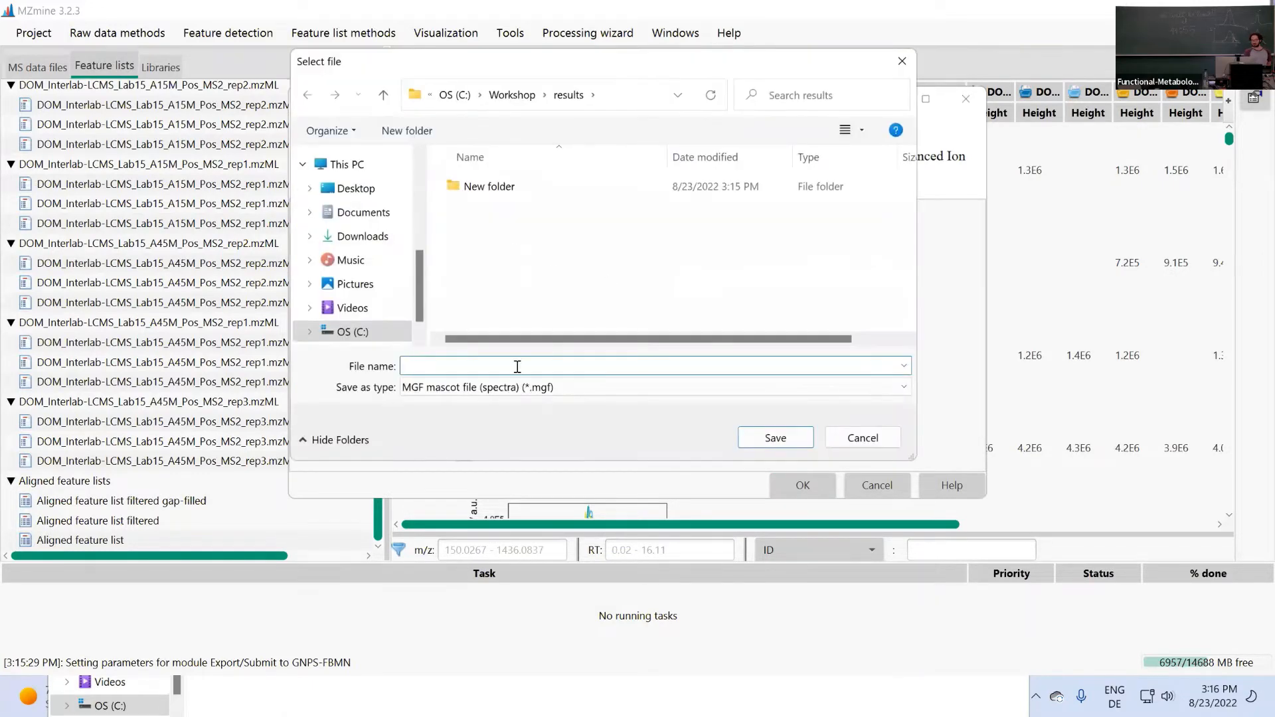
pyautogui.write('gnps')
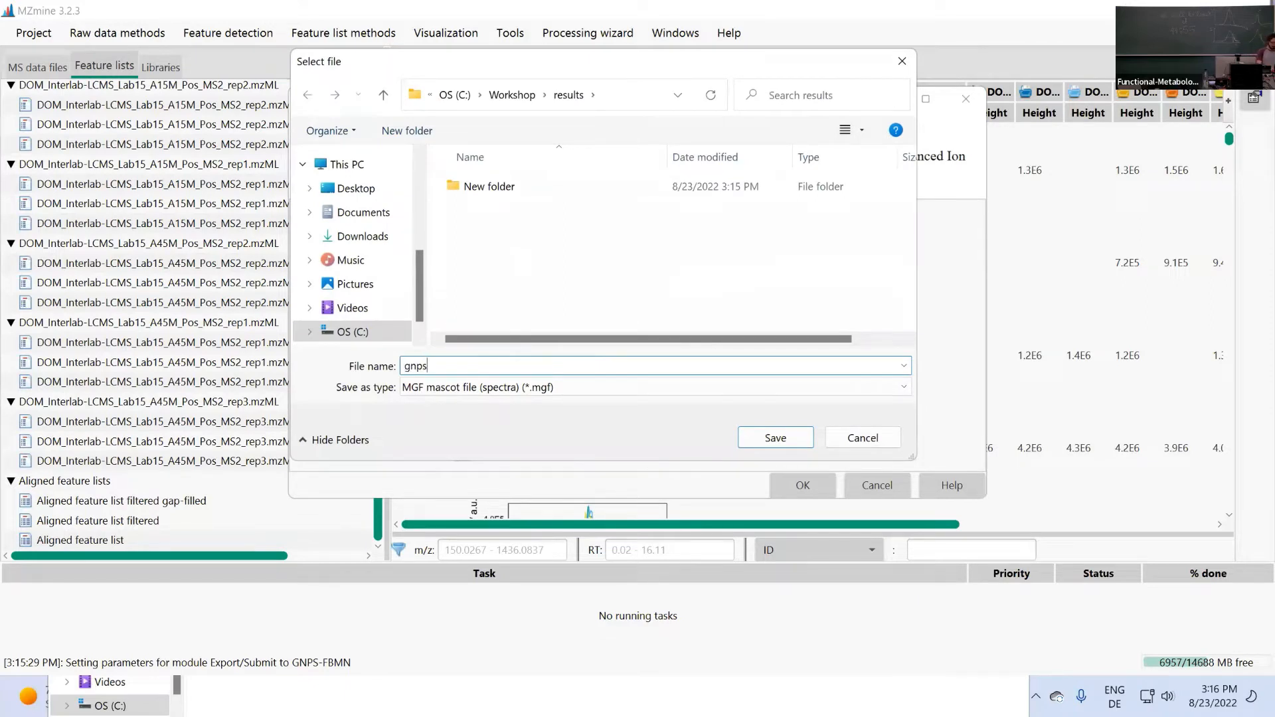
pyautogui.press('BackSpace')
pyautogui.press('BackSpace')
pyautogui.press('BackSpace')
pyautogui.press('BackSpace')
pyautogui.write('20220823_gnps')
pyautogui.write('fbmn_lab15')
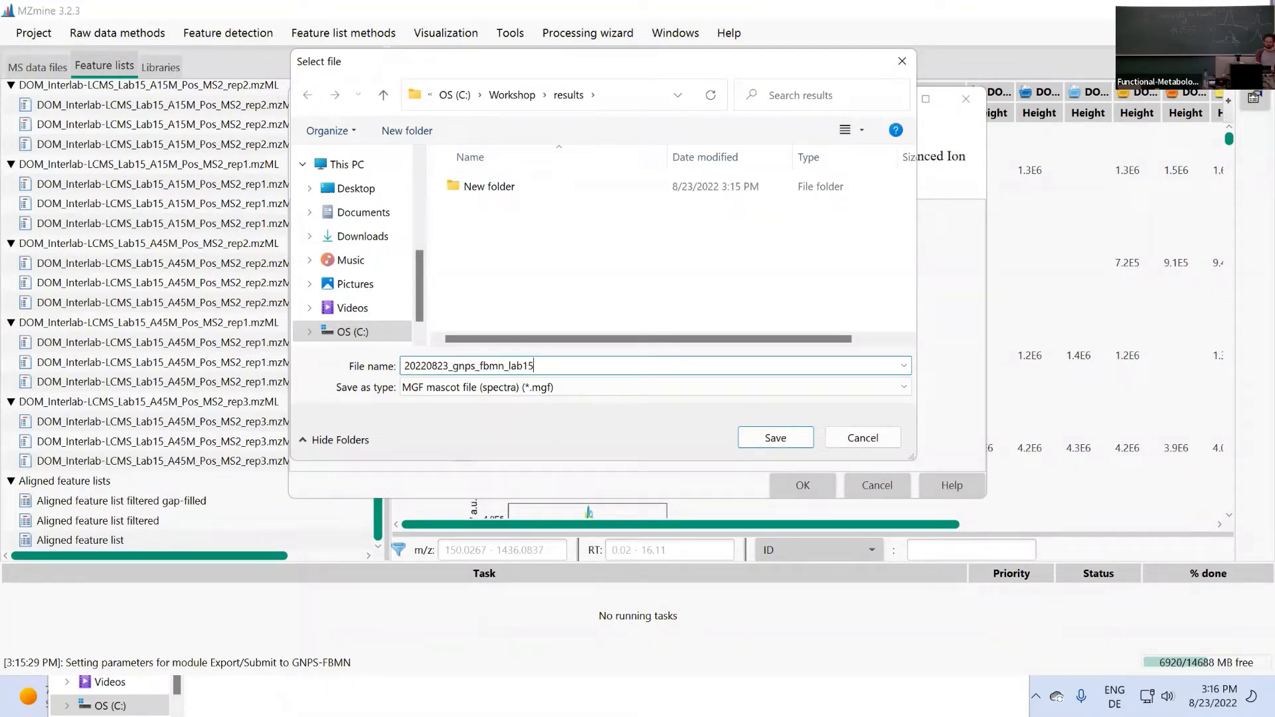
pyautogui.write('_dom_interstudy')
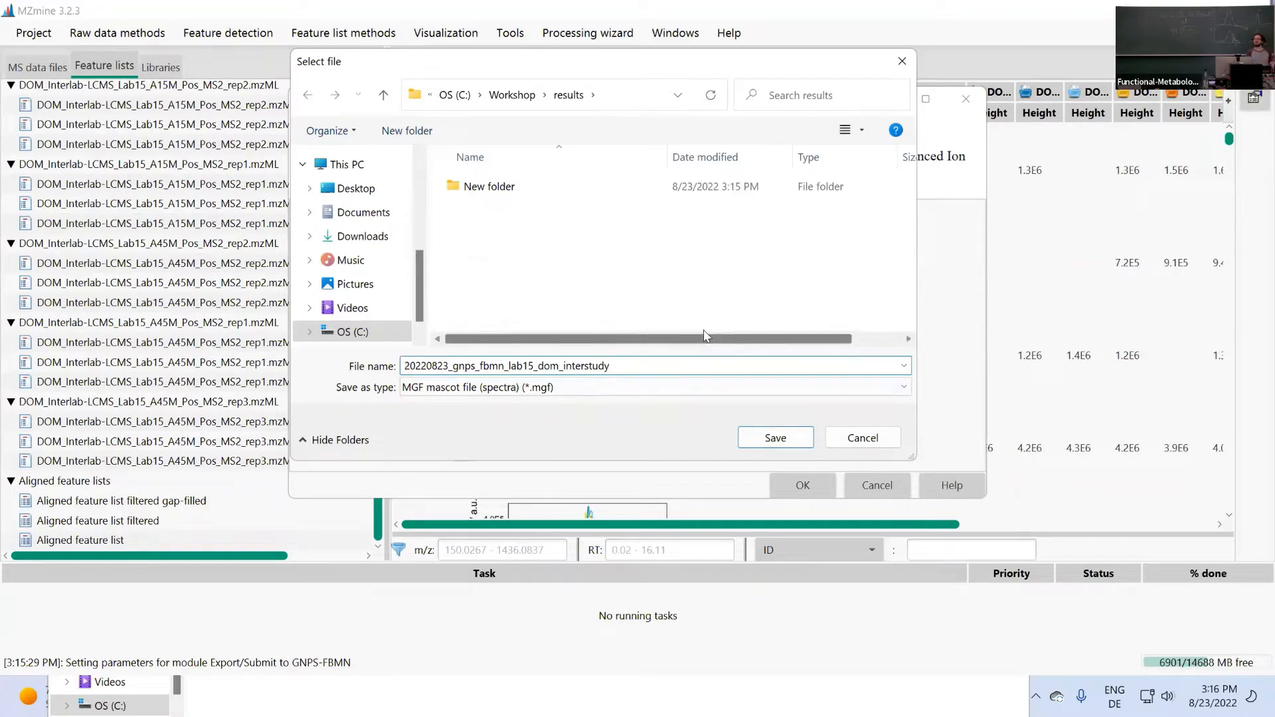
pyautogui.click(774, 439)
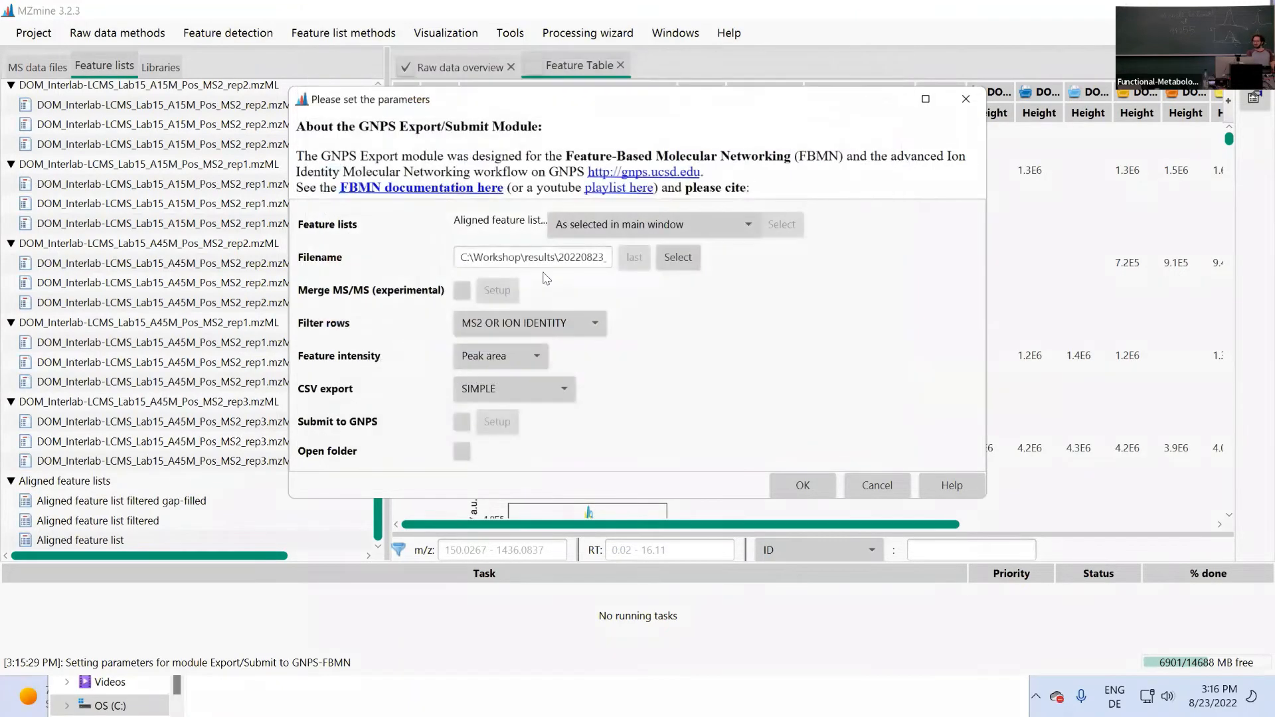
# Check the end of the export file path and run the GNPS export.
pyautogui.press('Right')
pyautogui.tripleClick(590, 266)
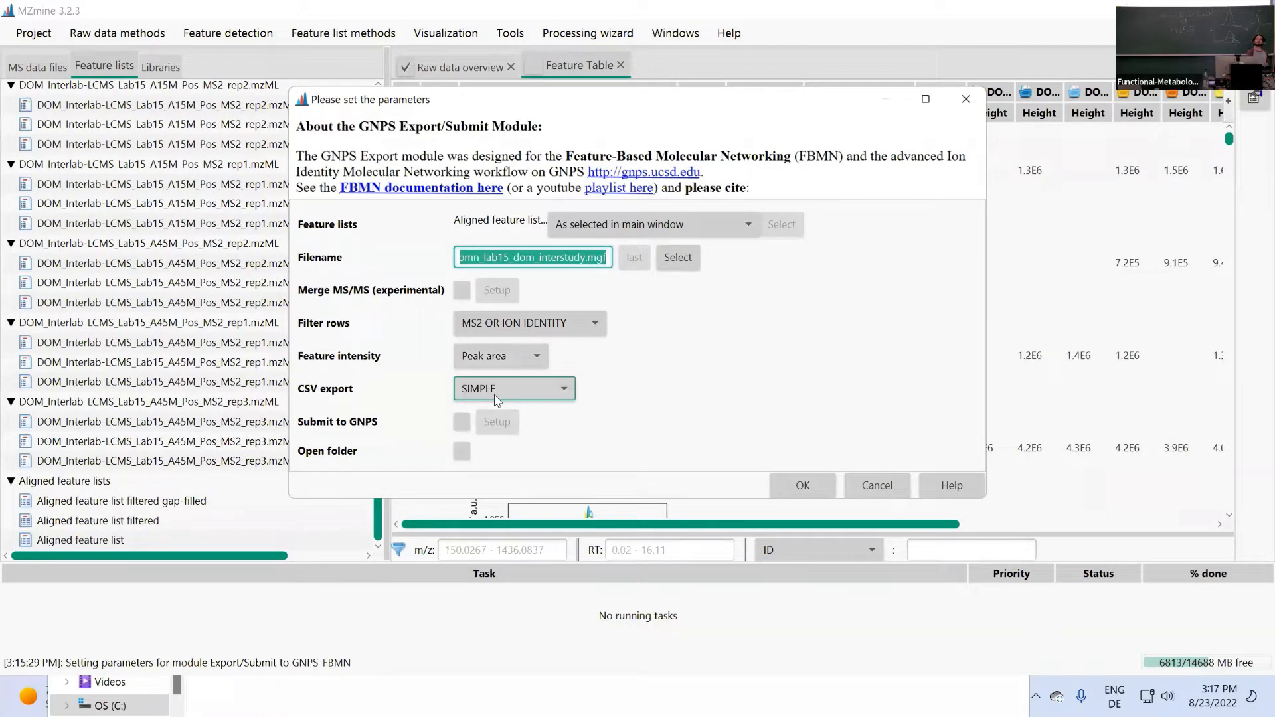
pyautogui.click(803, 487)
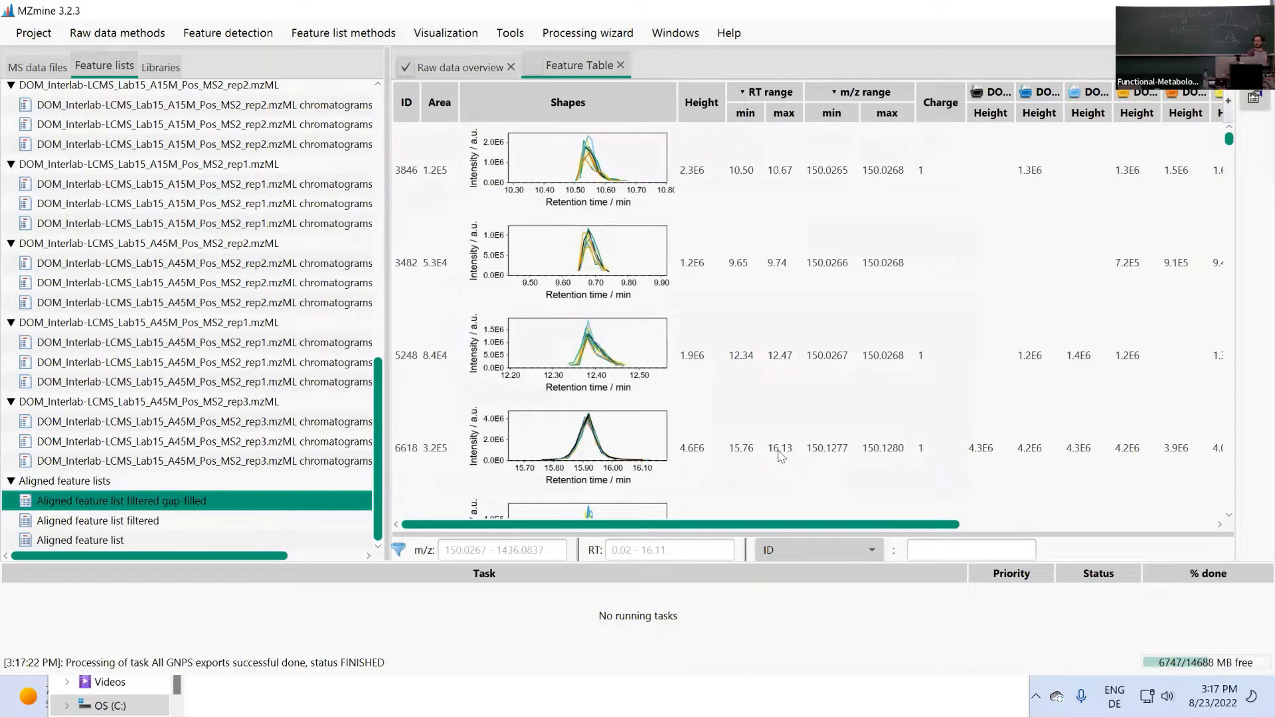
# Switch to File Explorer, delete New folder from C:\Workshop\results and widen the Name column to show the full file names.
pyautogui.press('super+e')
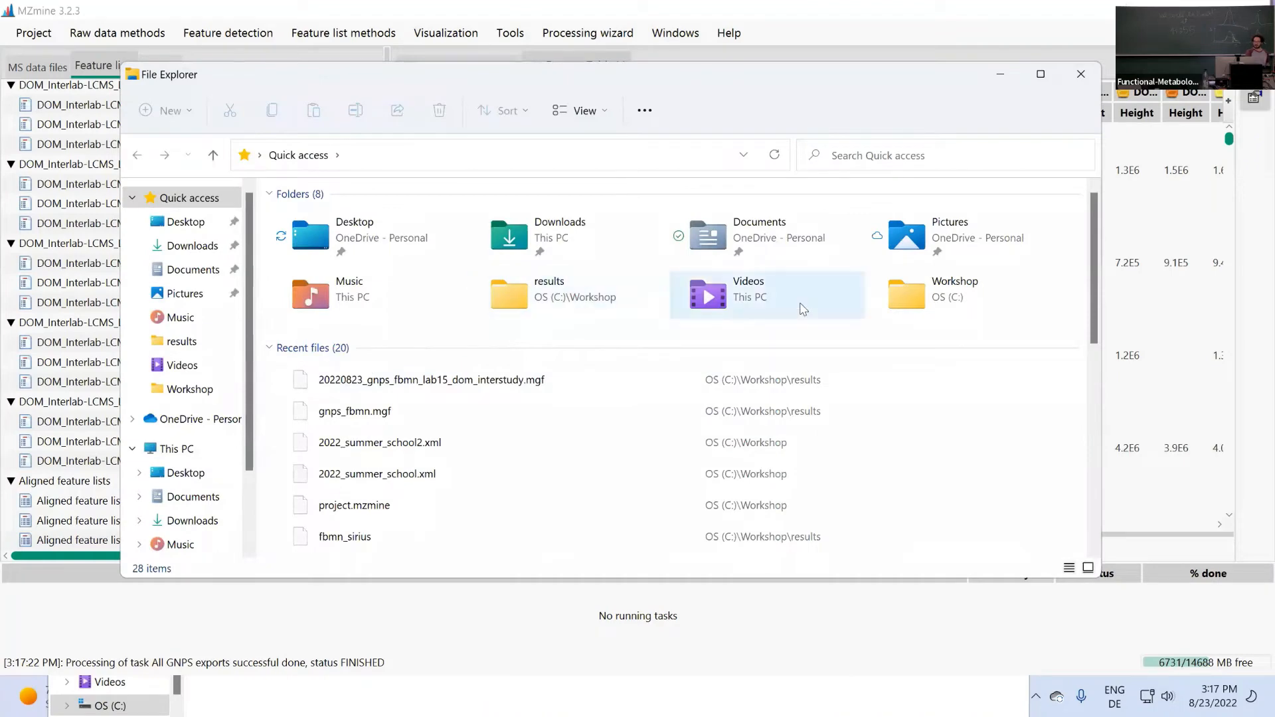
pyautogui.doubleClick(916, 293)
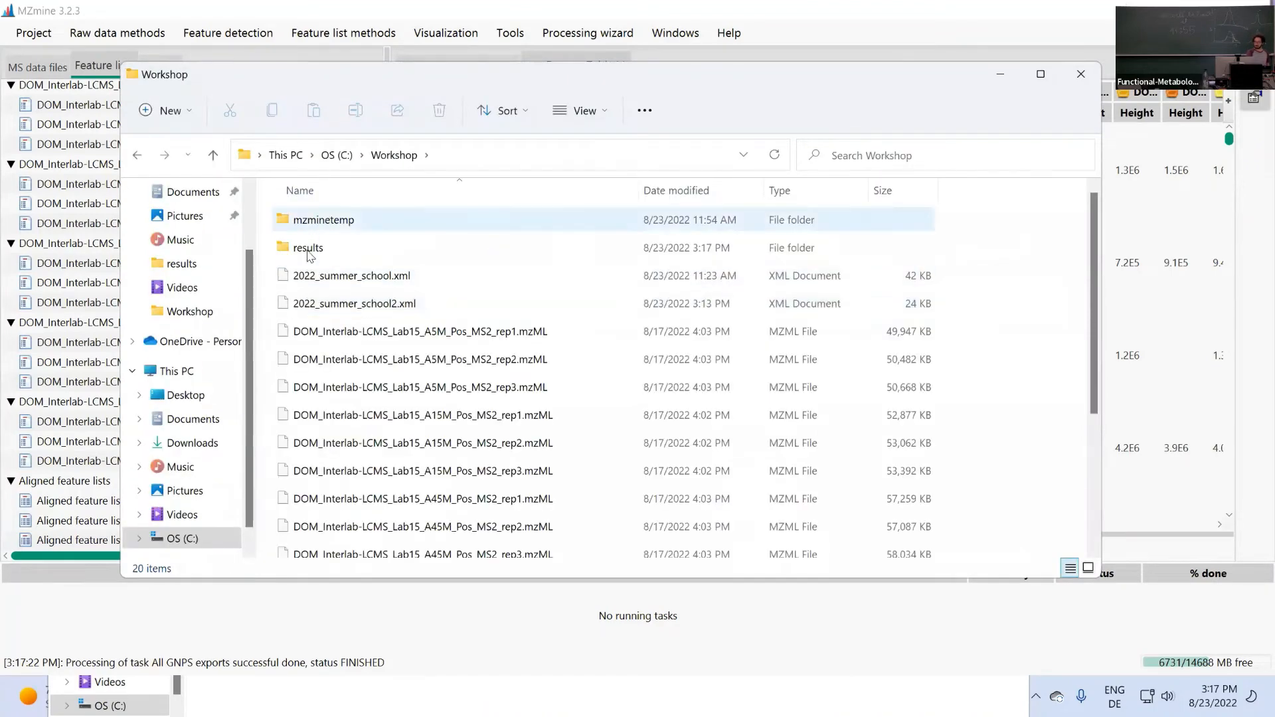
pyautogui.doubleClick(307, 250)
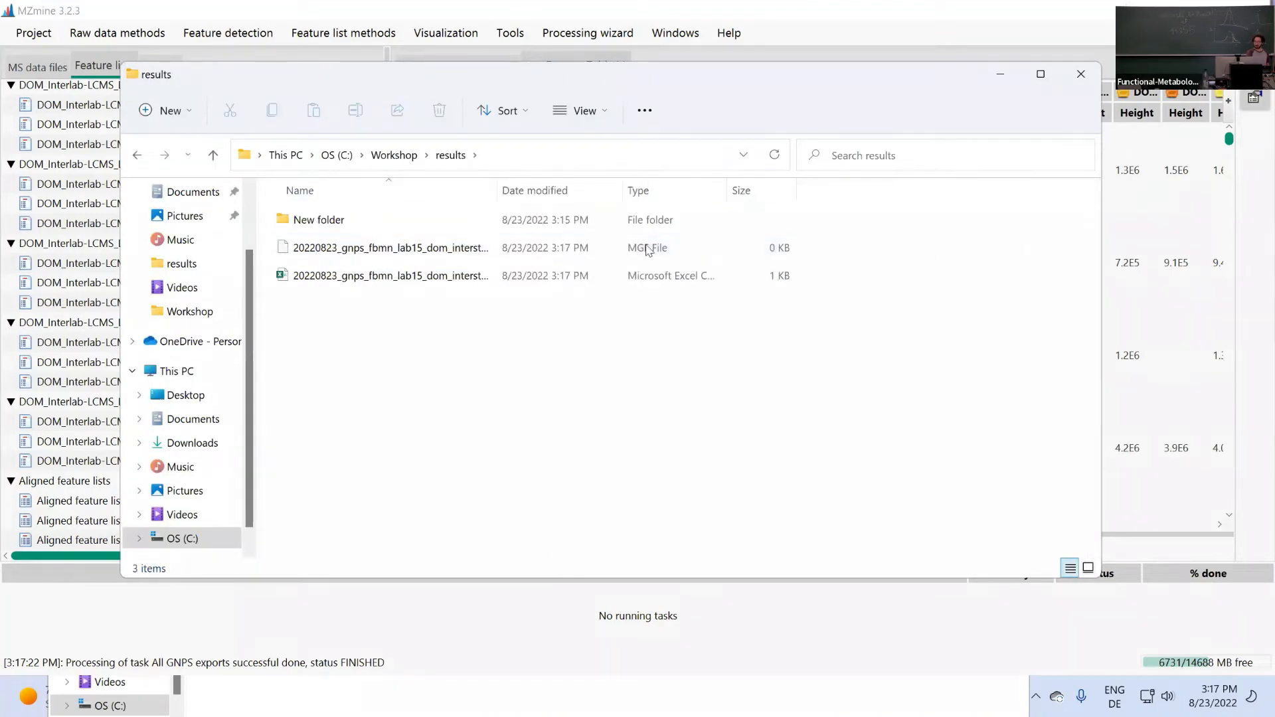
pyautogui.click(335, 250)
pyautogui.click(334, 222)
pyautogui.press('Delete')
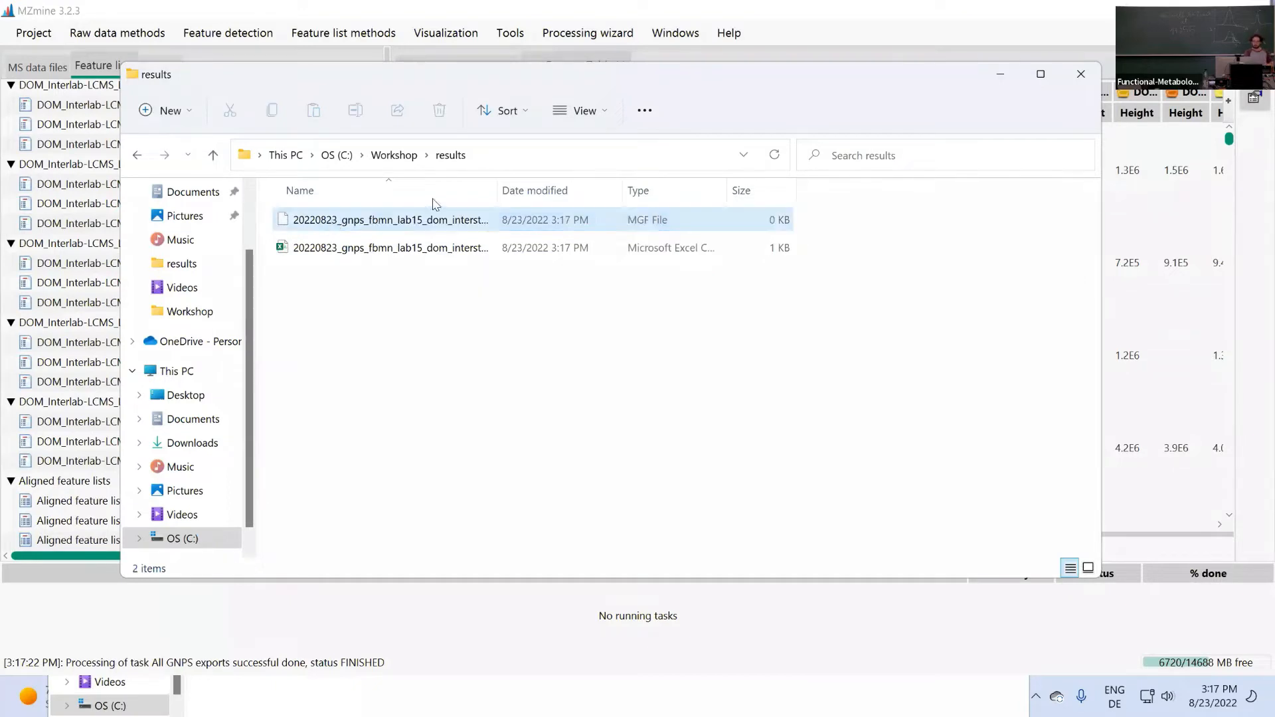
pyautogui.moveTo(498, 190); pyautogui.dragTo(609, 203)
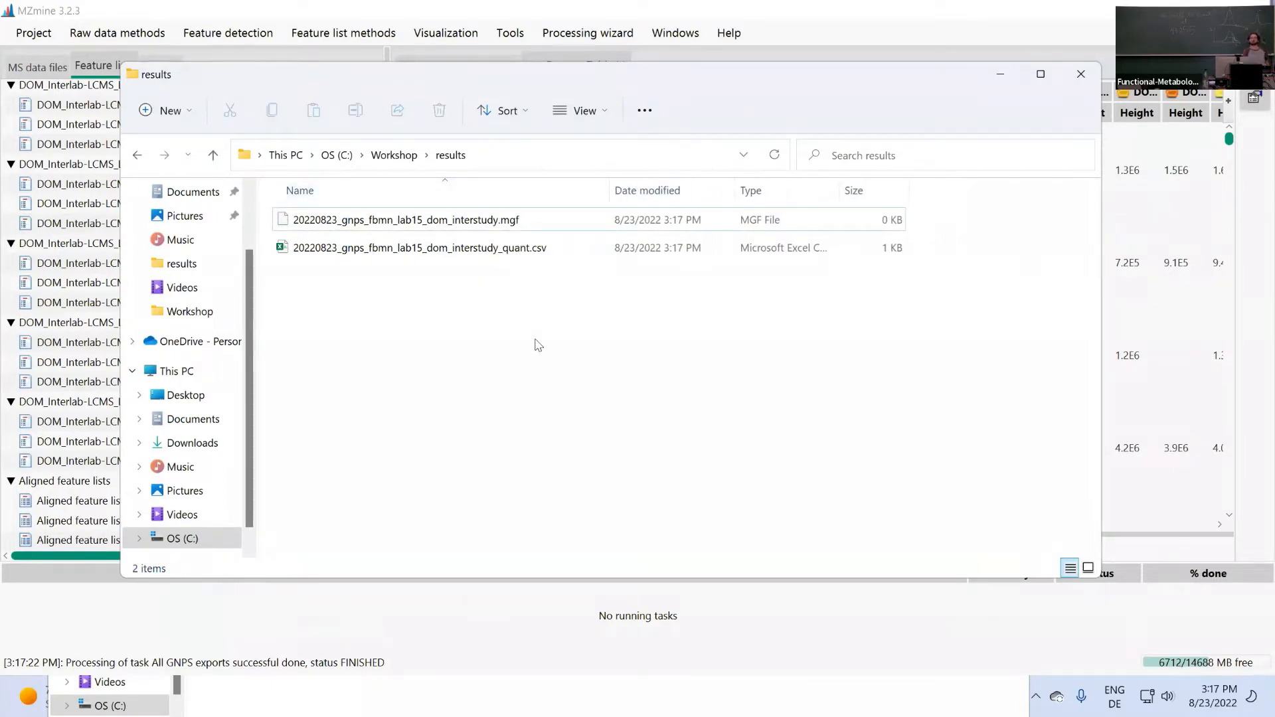
# Try to open the exported quant CSV in Excel, and minimize the metadata_dom_interlab_lab15.txt workbook without closing it.
pyautogui.click(502, 248)
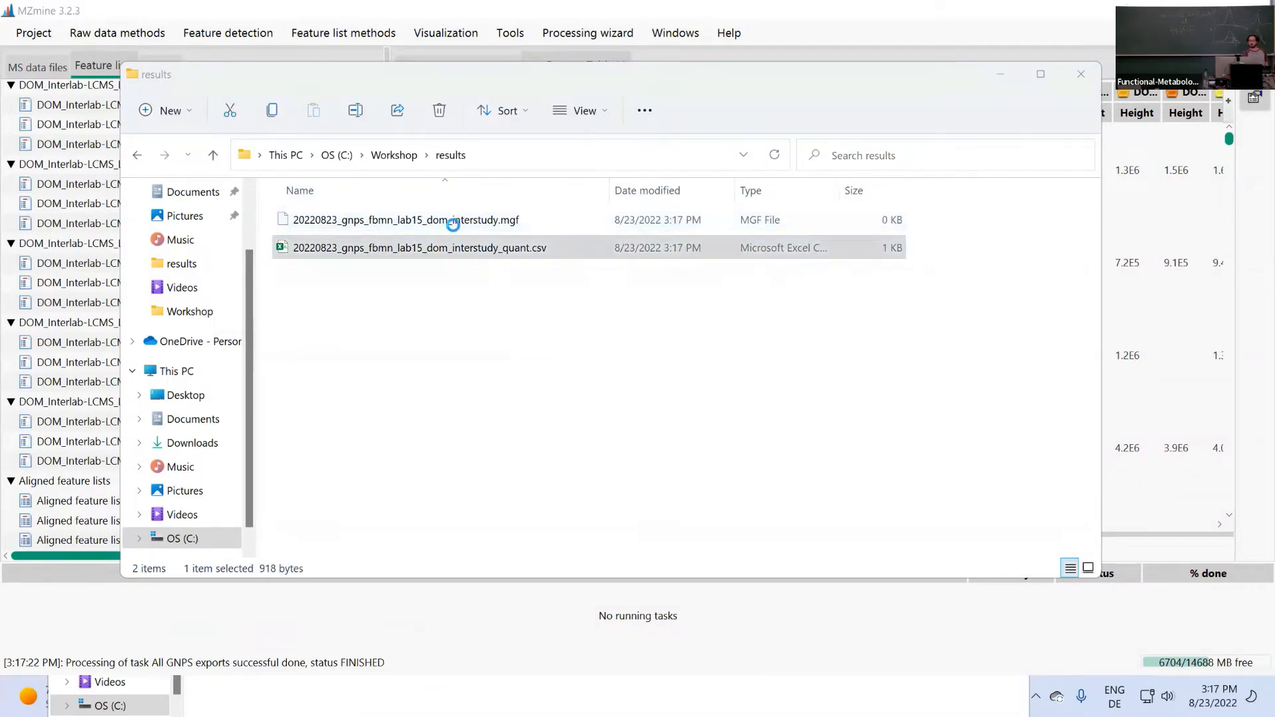
pyautogui.doubleClick(446, 248)
pyautogui.hotkey('ctrl', 'w')
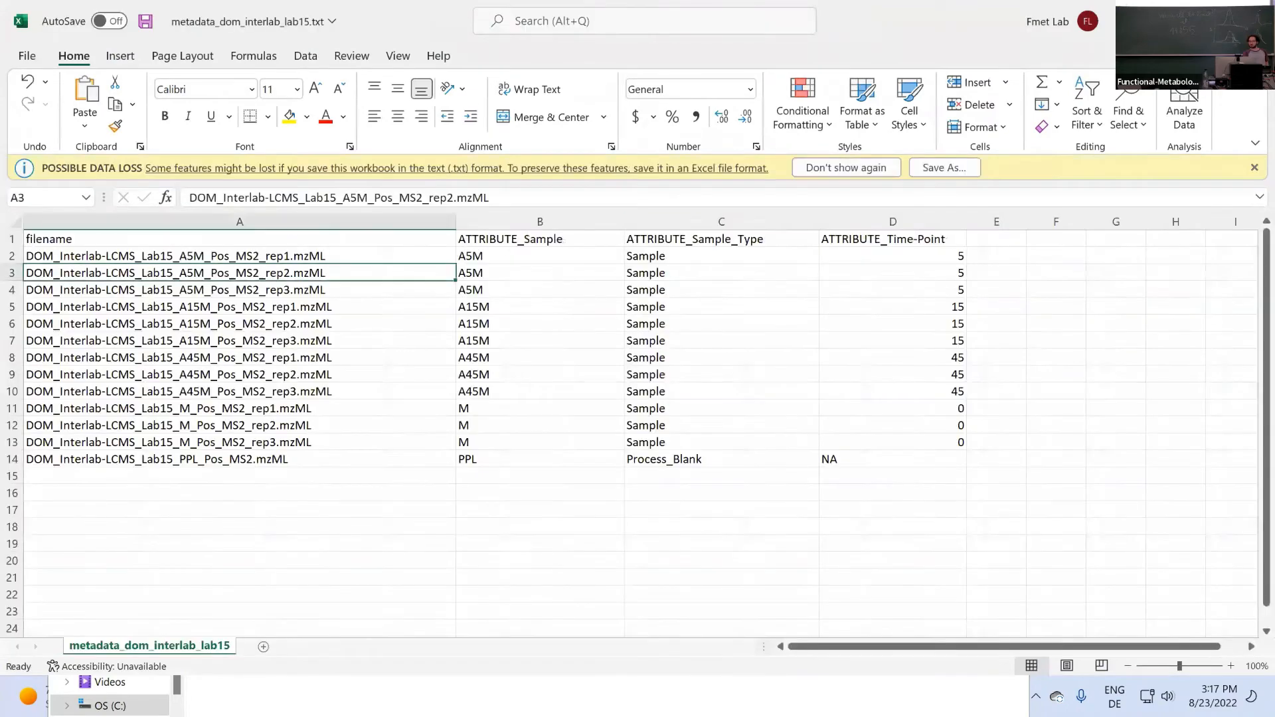
pyautogui.hotkey('ctrl', 'w')
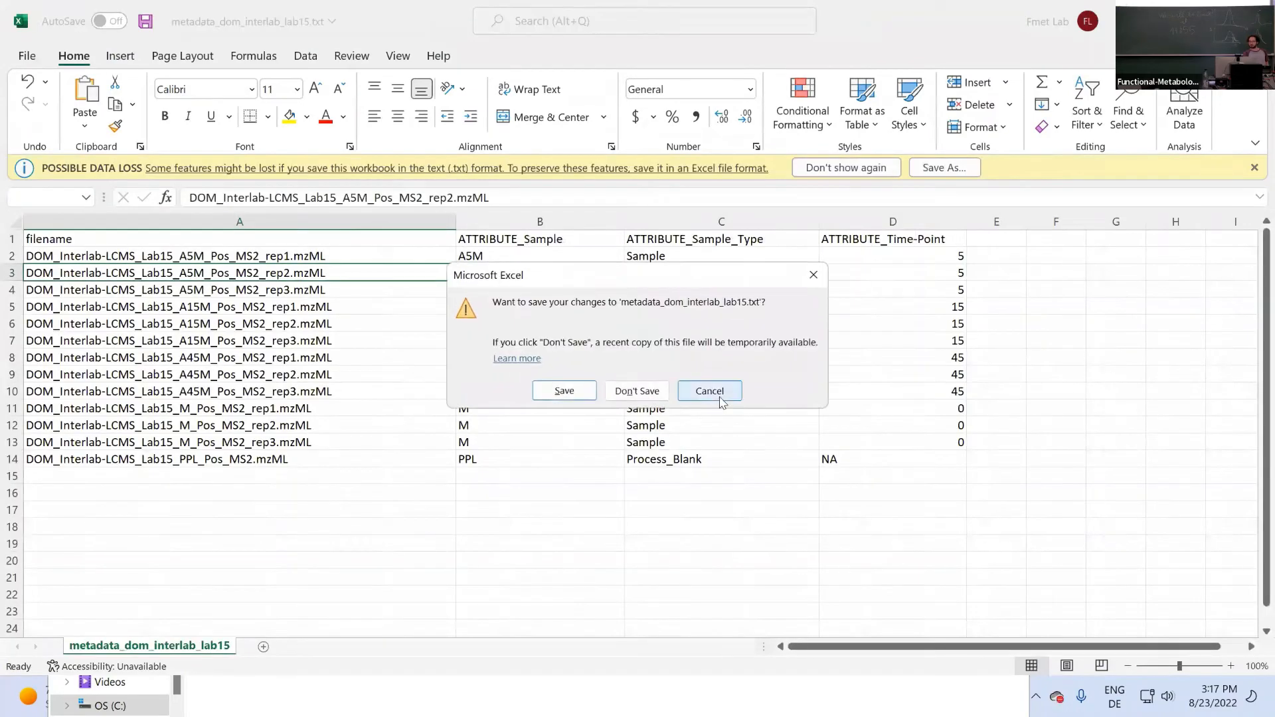
pyautogui.click(726, 399)
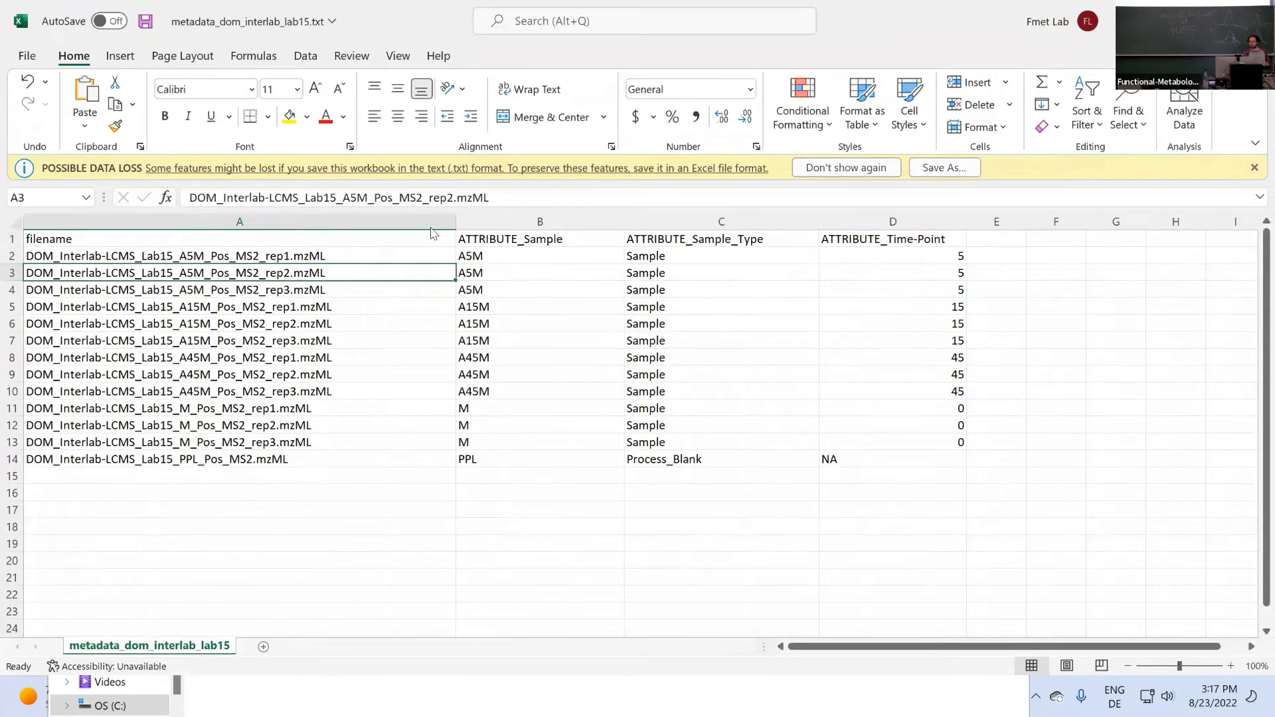
pyautogui.press('super+Down')
pyautogui.press('super+Down')
# Open the exported quant CSV in Notepad to examine its rows and return to MZmine.
pyautogui.rightClick(435, 254)
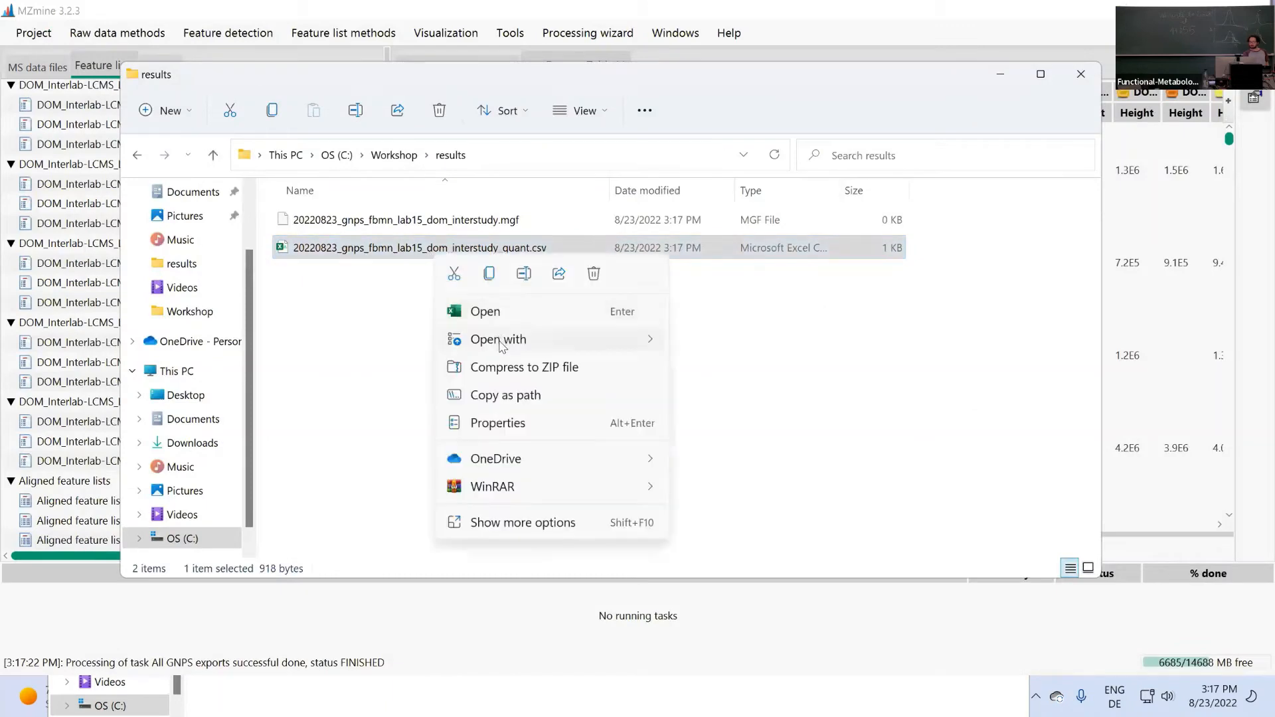
pyautogui.moveTo(501, 342)
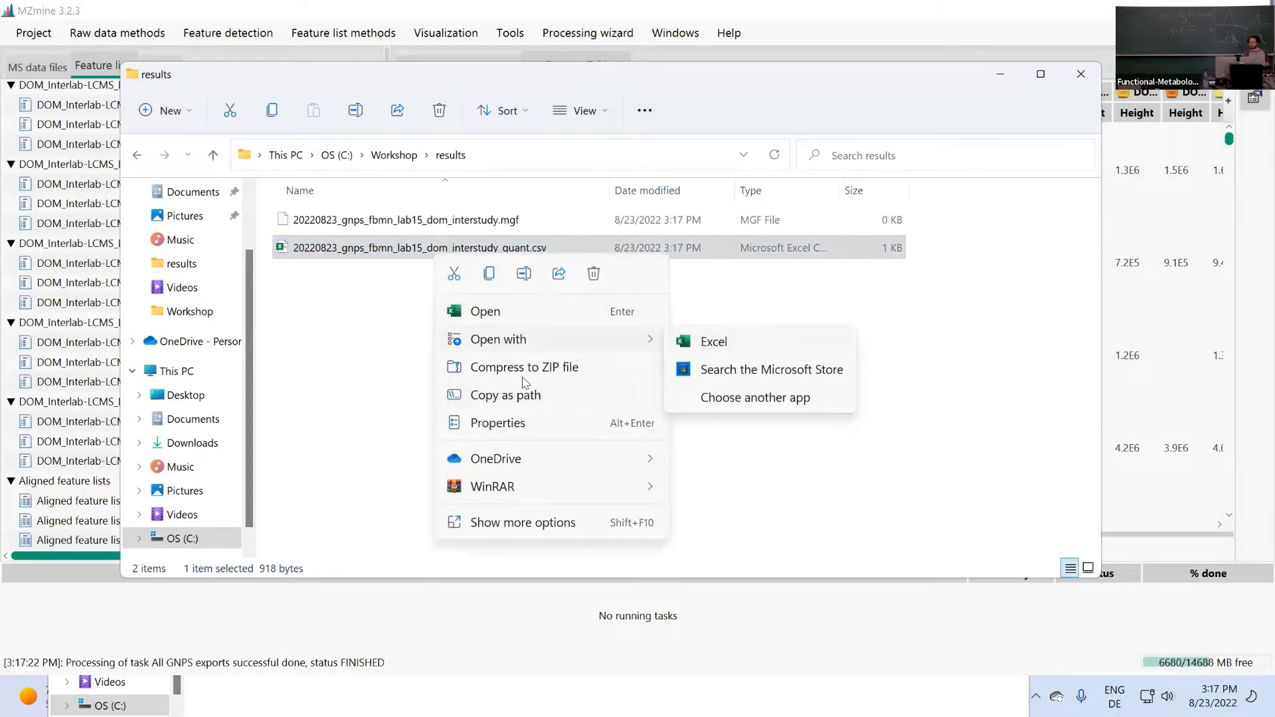
pyautogui.click(538, 522)
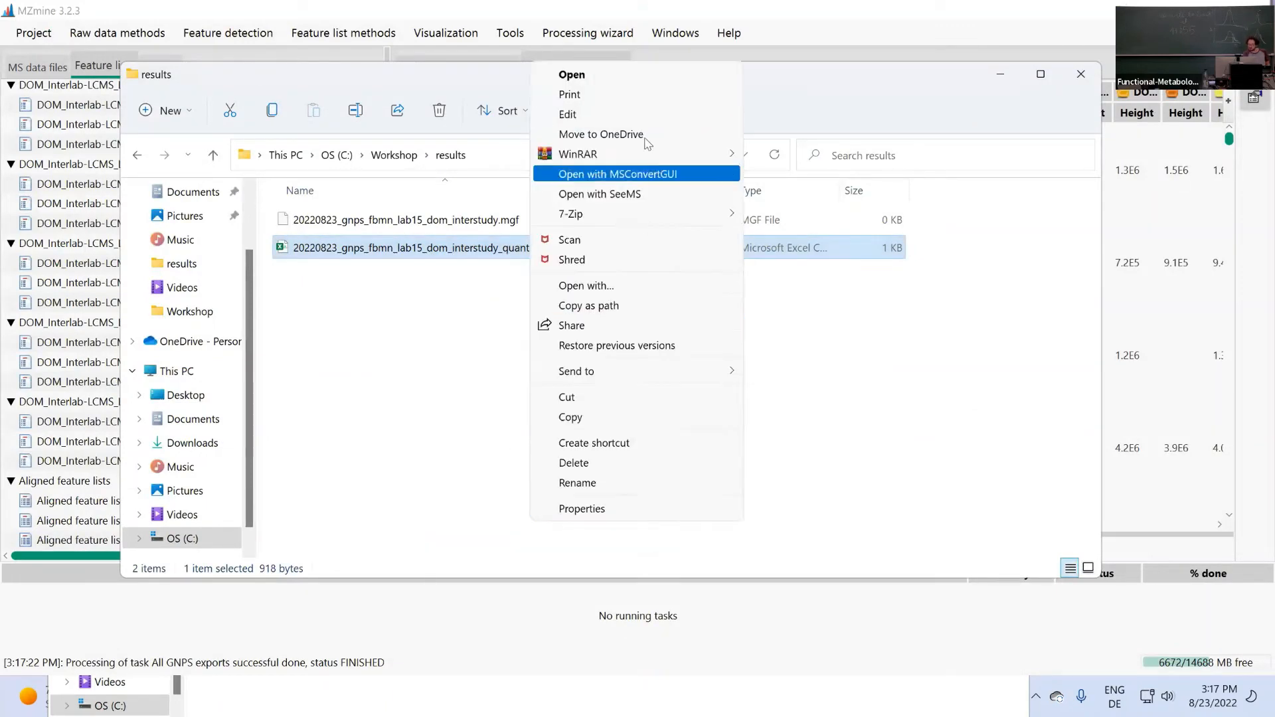
pyautogui.click(627, 113)
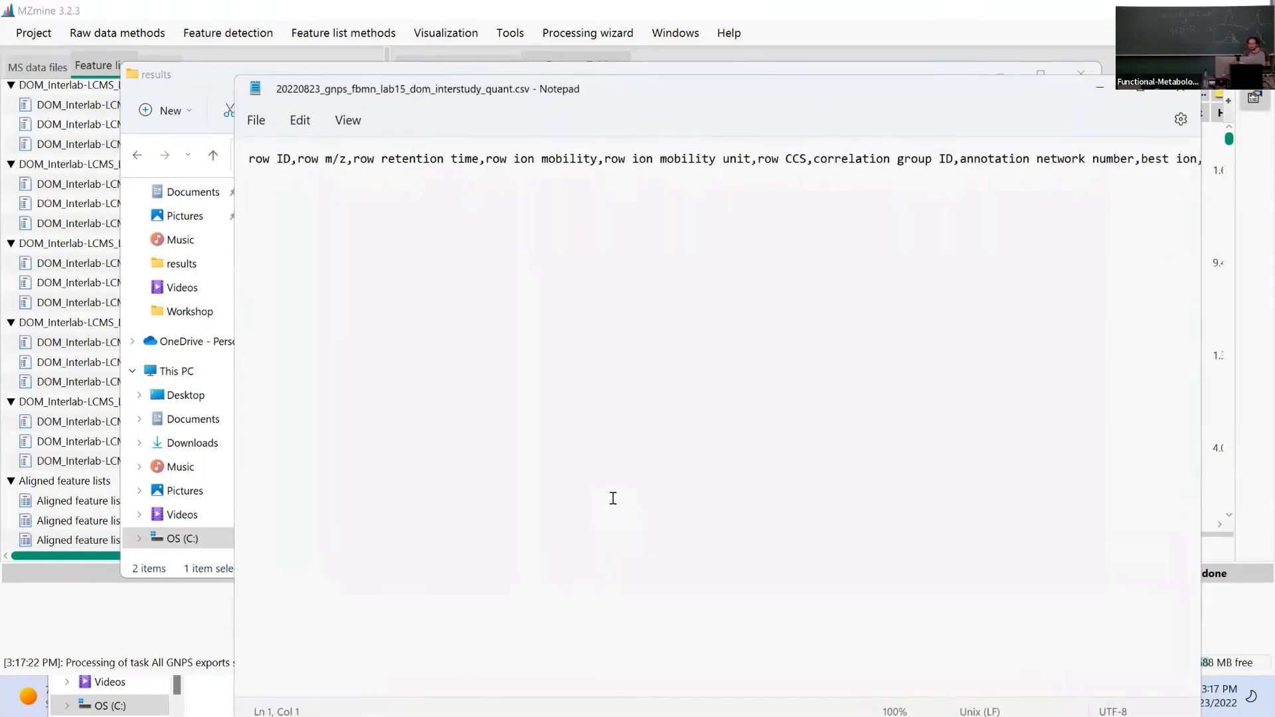
pyautogui.click(167, 624)
pyautogui.click(156, 502)
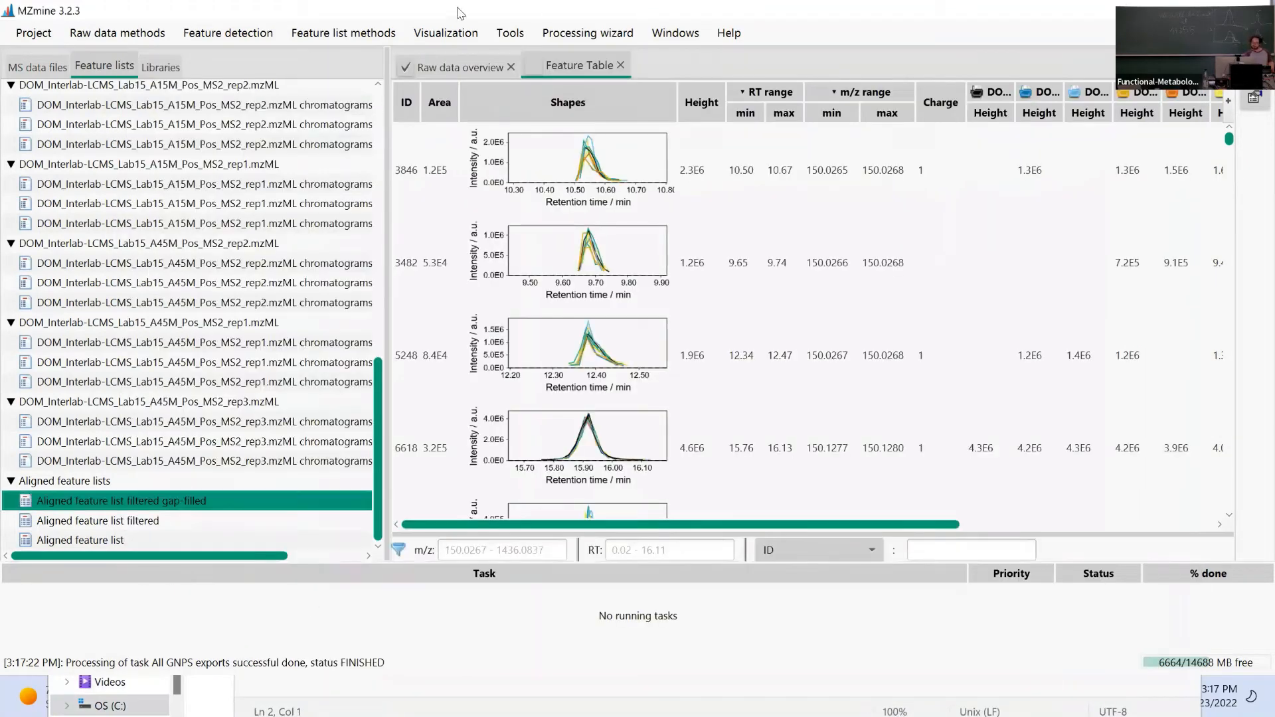
# Rerun the GNPS feature-based molecular networking export of the gap-filled feature list with the same file and settings.
pyautogui.click(412, 35)
pyautogui.click(383, 40)
pyautogui.moveTo(383, 85)
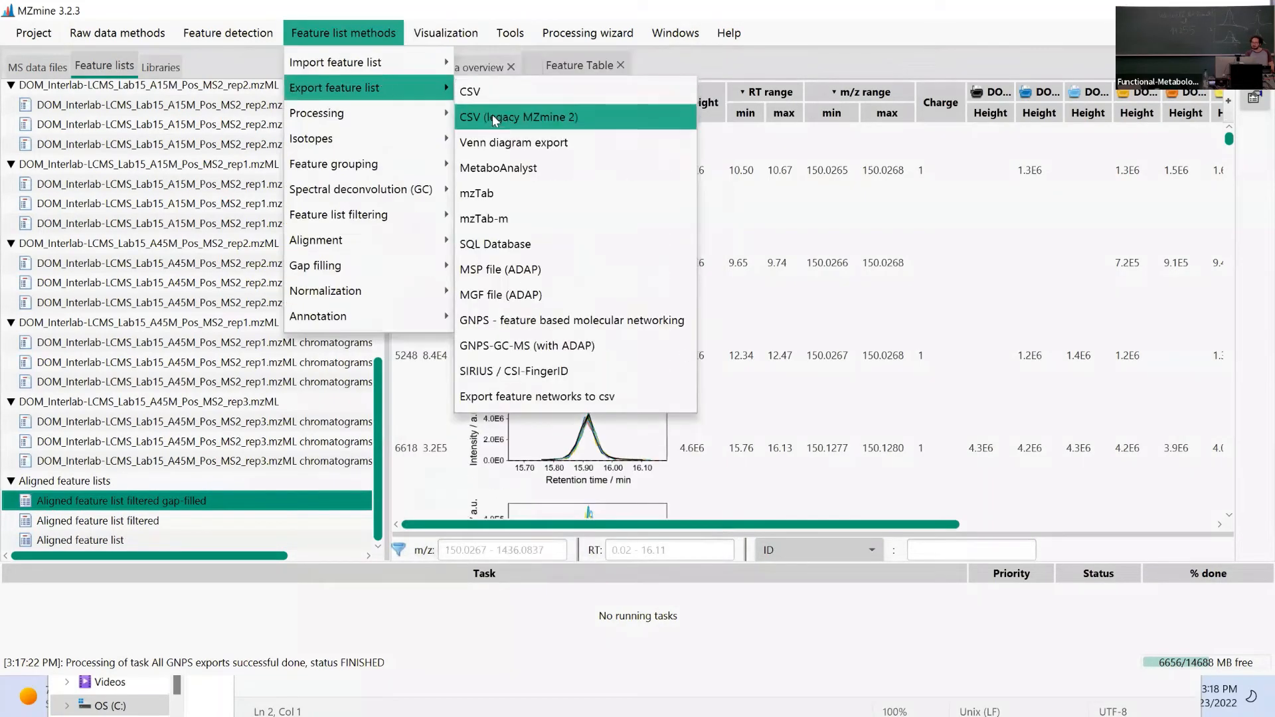
pyautogui.click(570, 324)
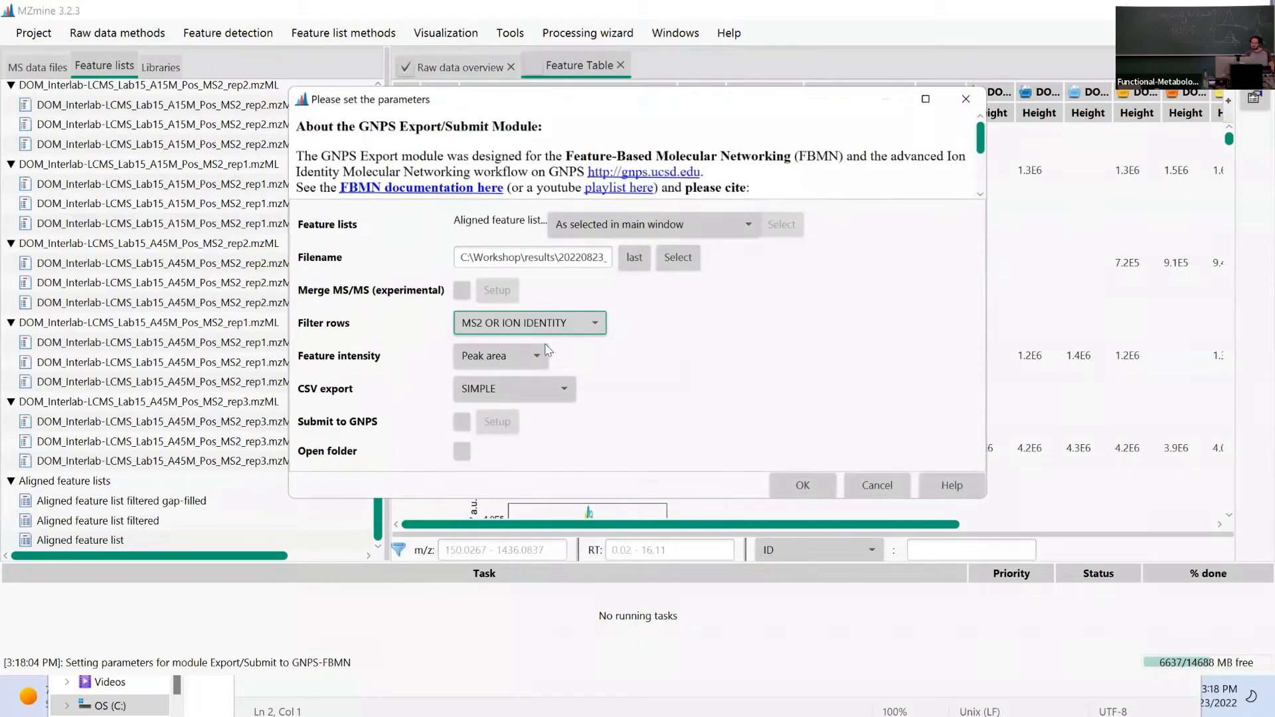
pyautogui.click(784, 483)
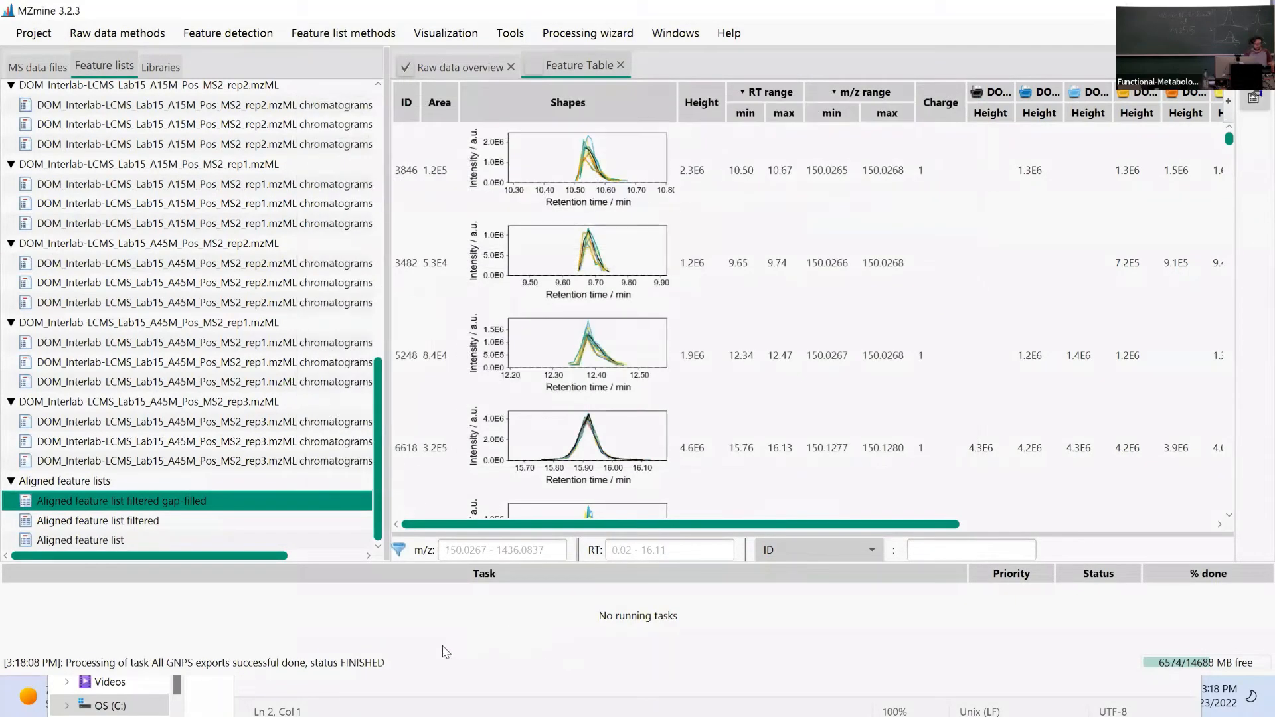
# Open 20220823_gnps_fbmn_lab15_dom_interstudy.mgf from File Explorer in Notepad, making Notepad the default app for .mgf files, and close the file.
pyautogui.press('super+e')
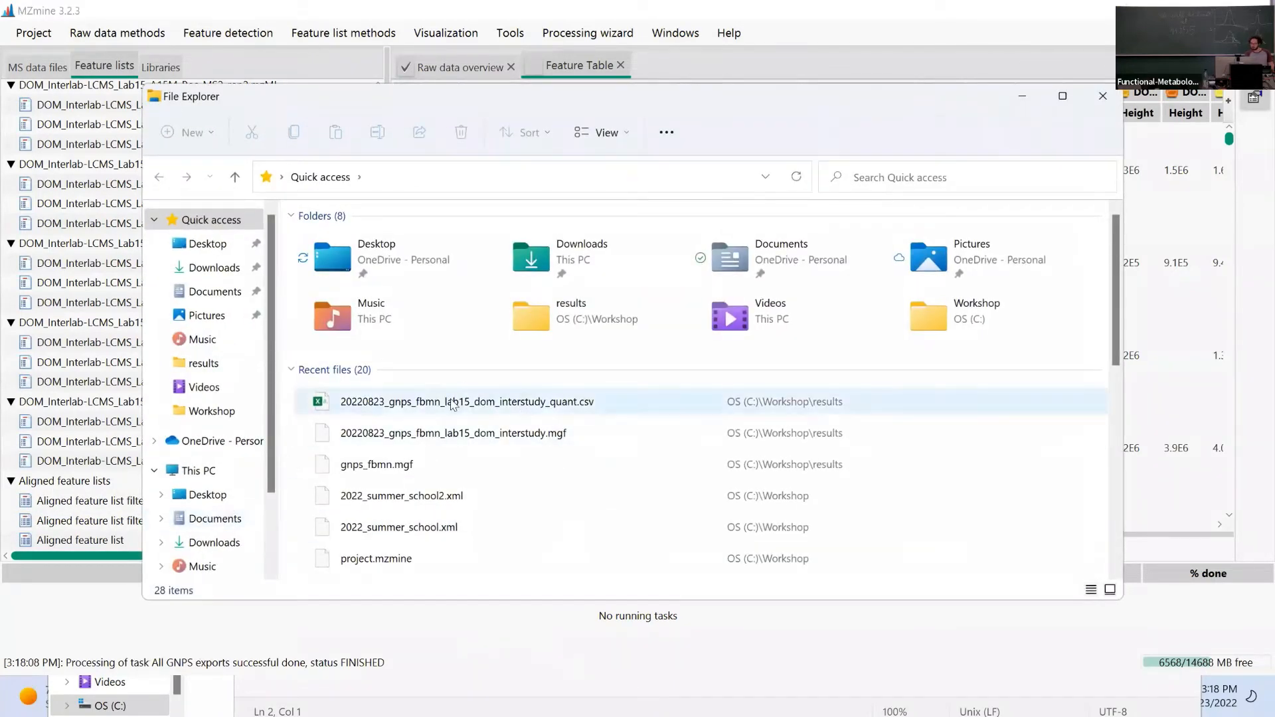
pyautogui.click(450, 435)
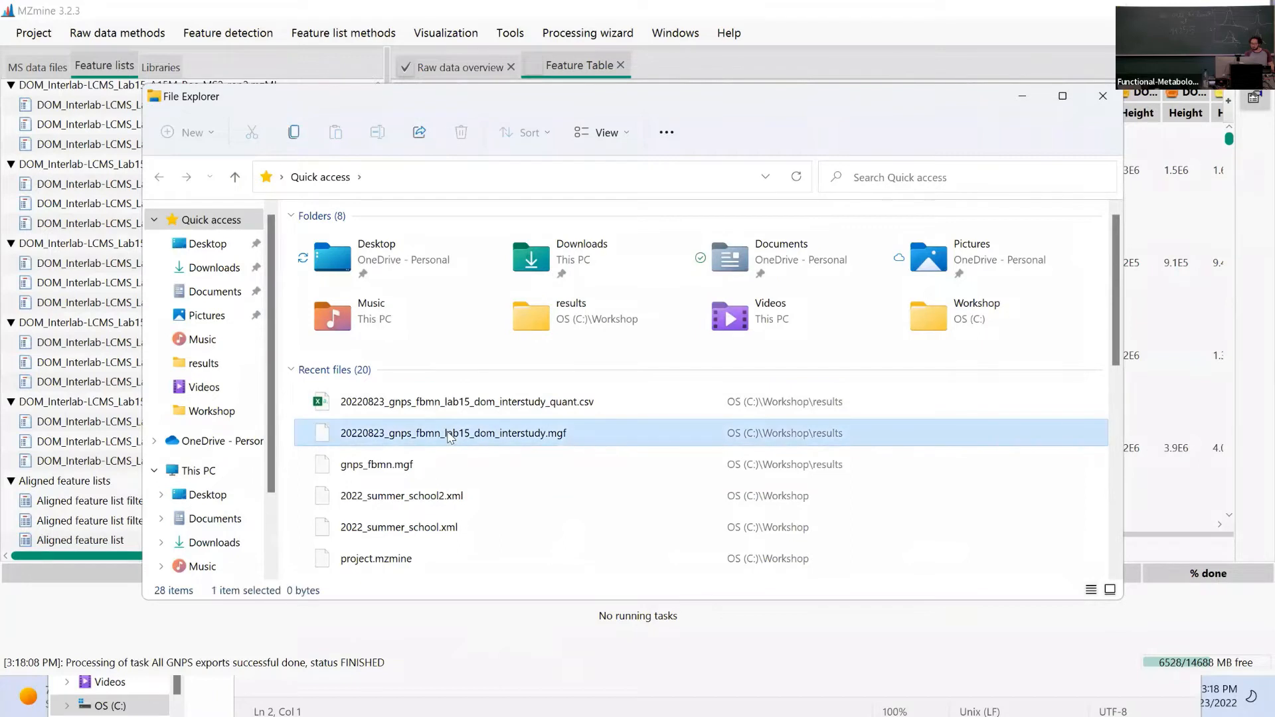
pyautogui.rightClick(450, 436)
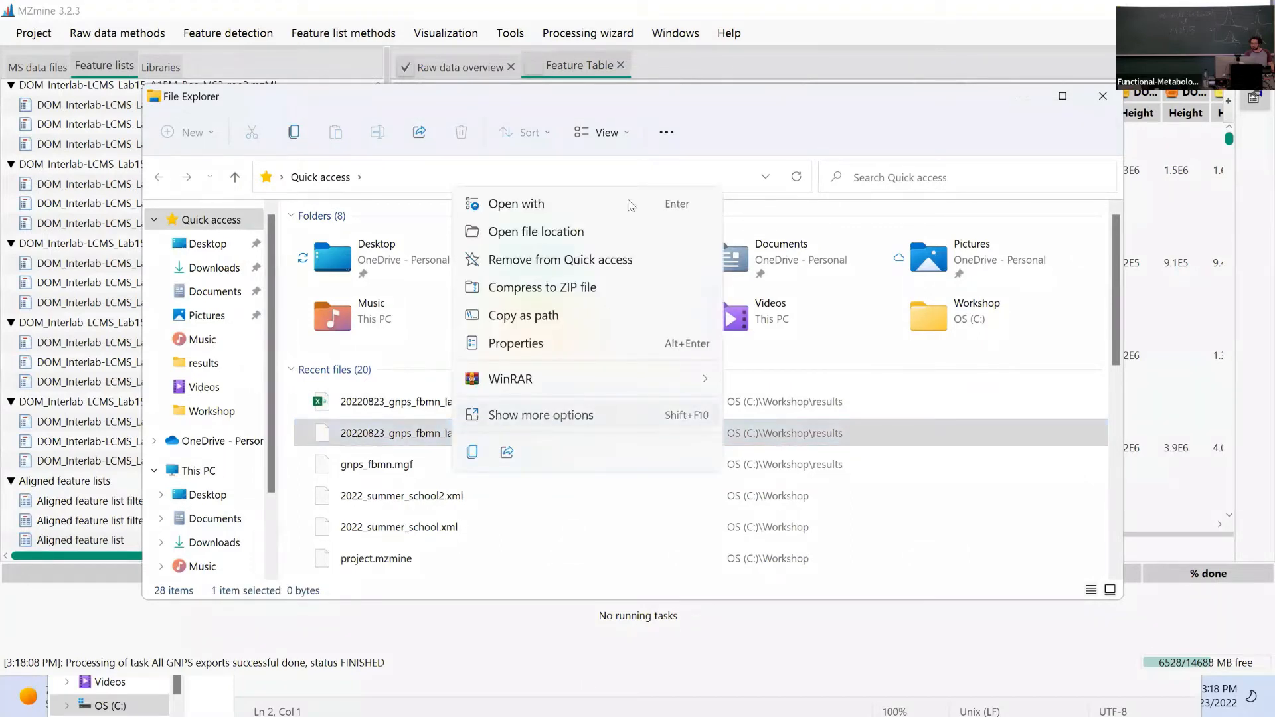
pyautogui.click(550, 417)
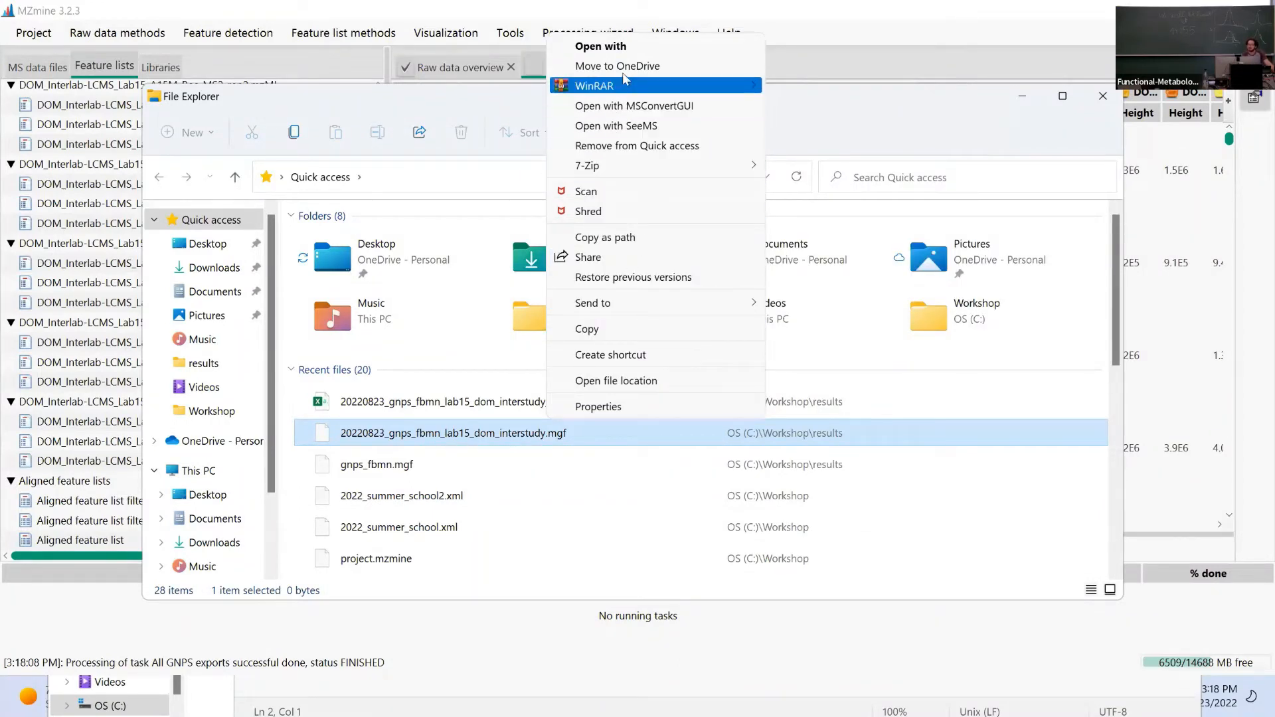
pyautogui.click(631, 57)
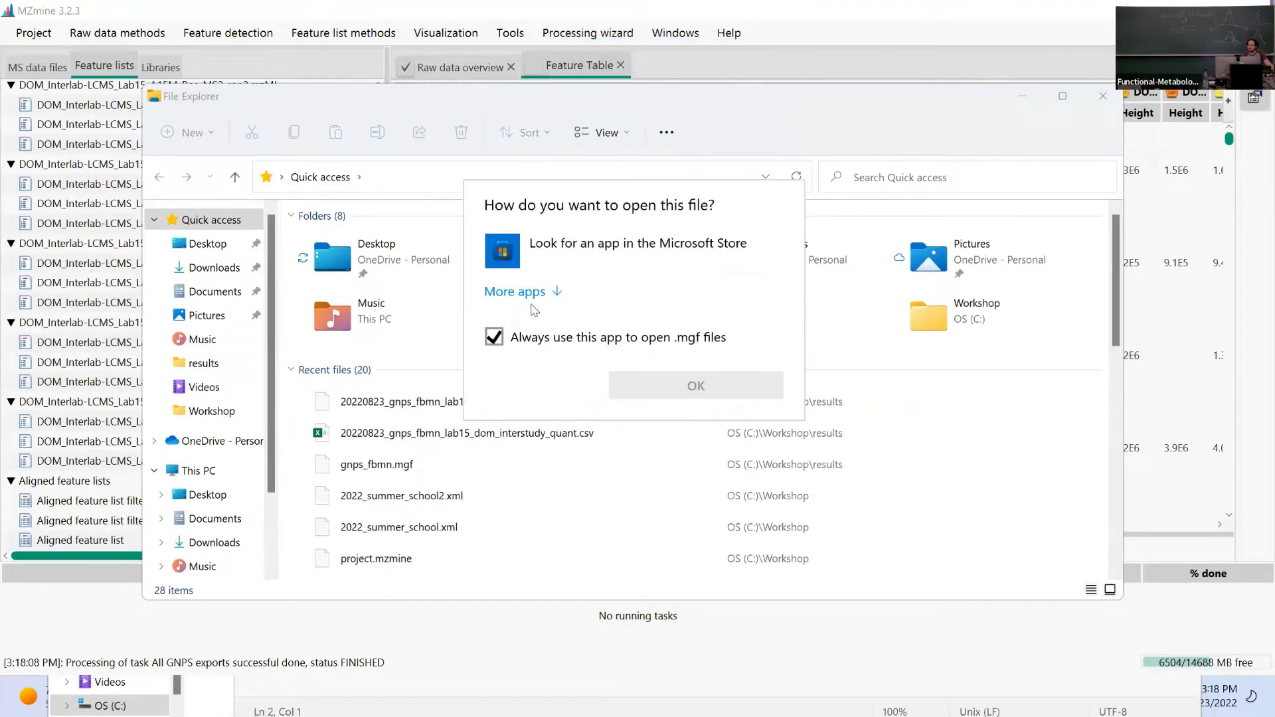
pyautogui.click(522, 292)
pyautogui.click(577, 384)
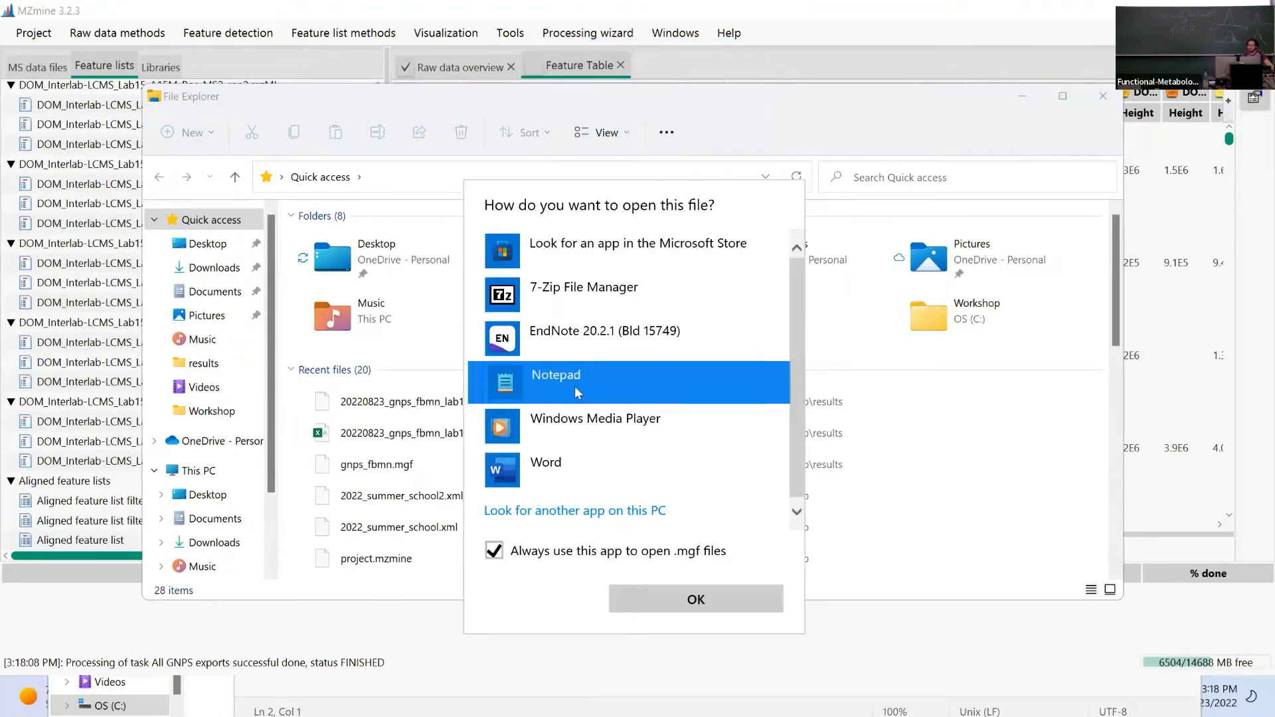
pyautogui.click(704, 600)
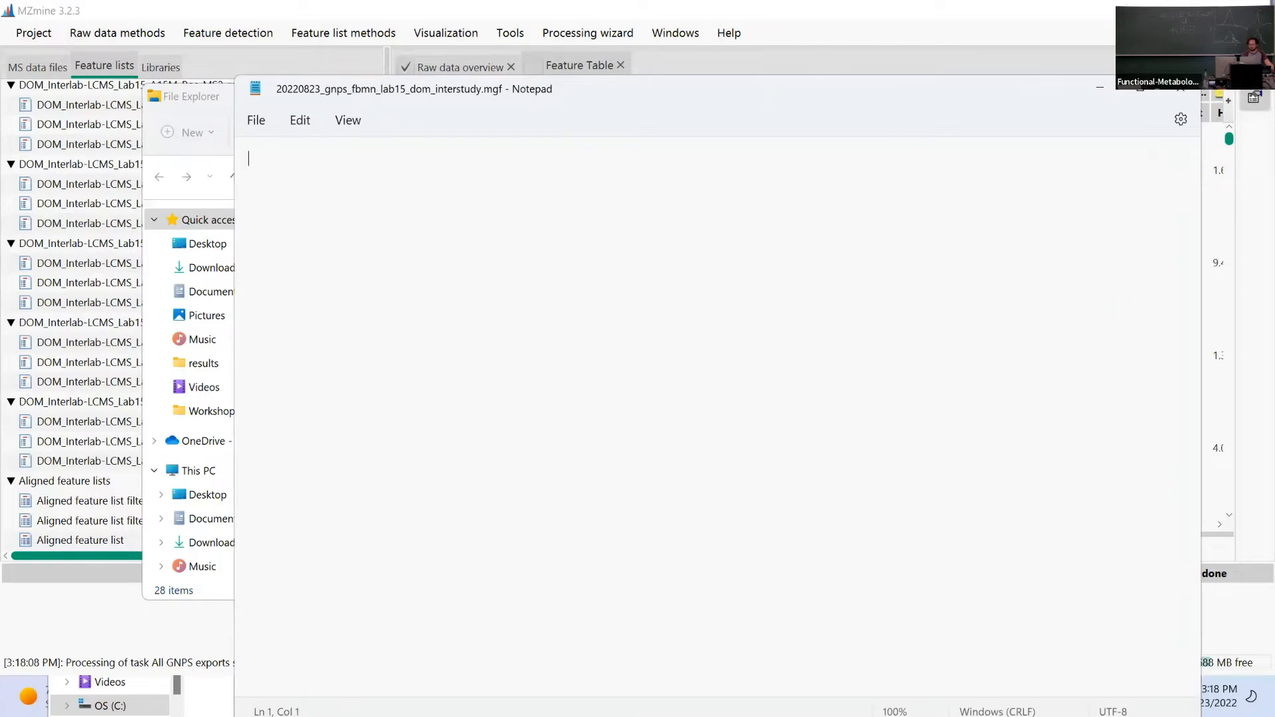
pyautogui.click(1181, 89)
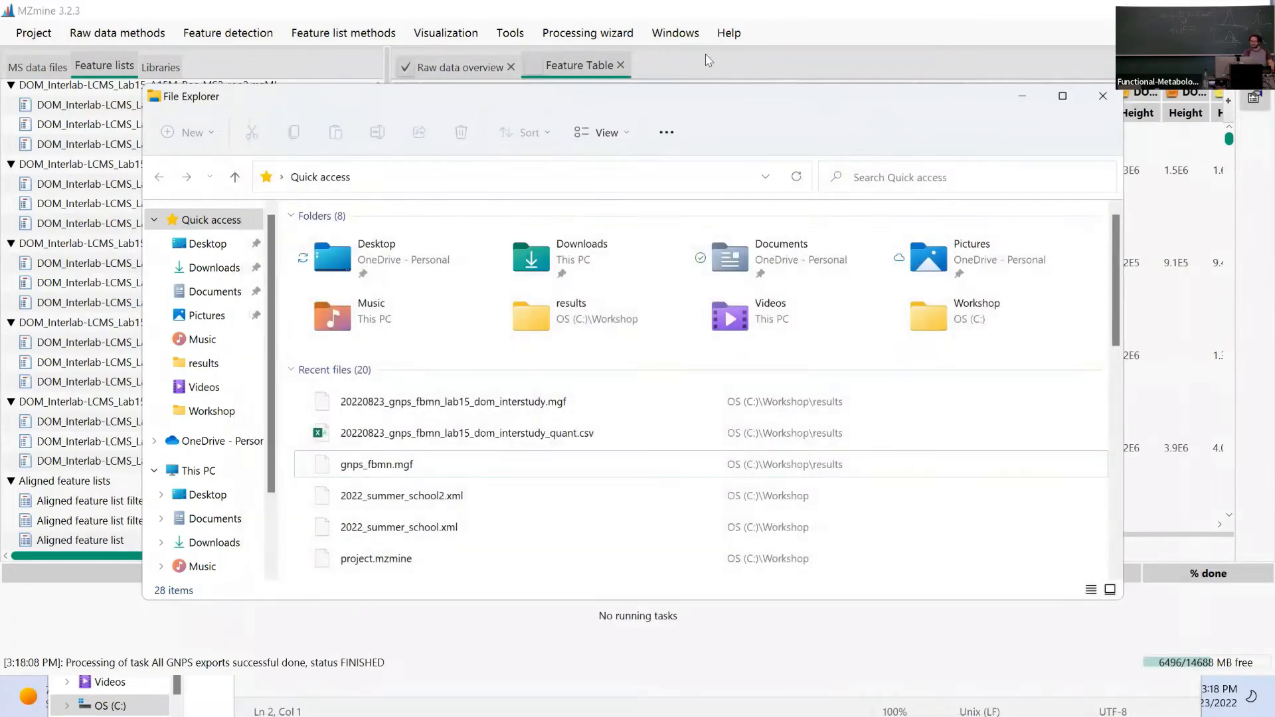
# Return to MZmine and open Aligned feature list filtered gap-filled in another feature table.
pyautogui.click(709, 60)
pyautogui.doubleClick(183, 503)
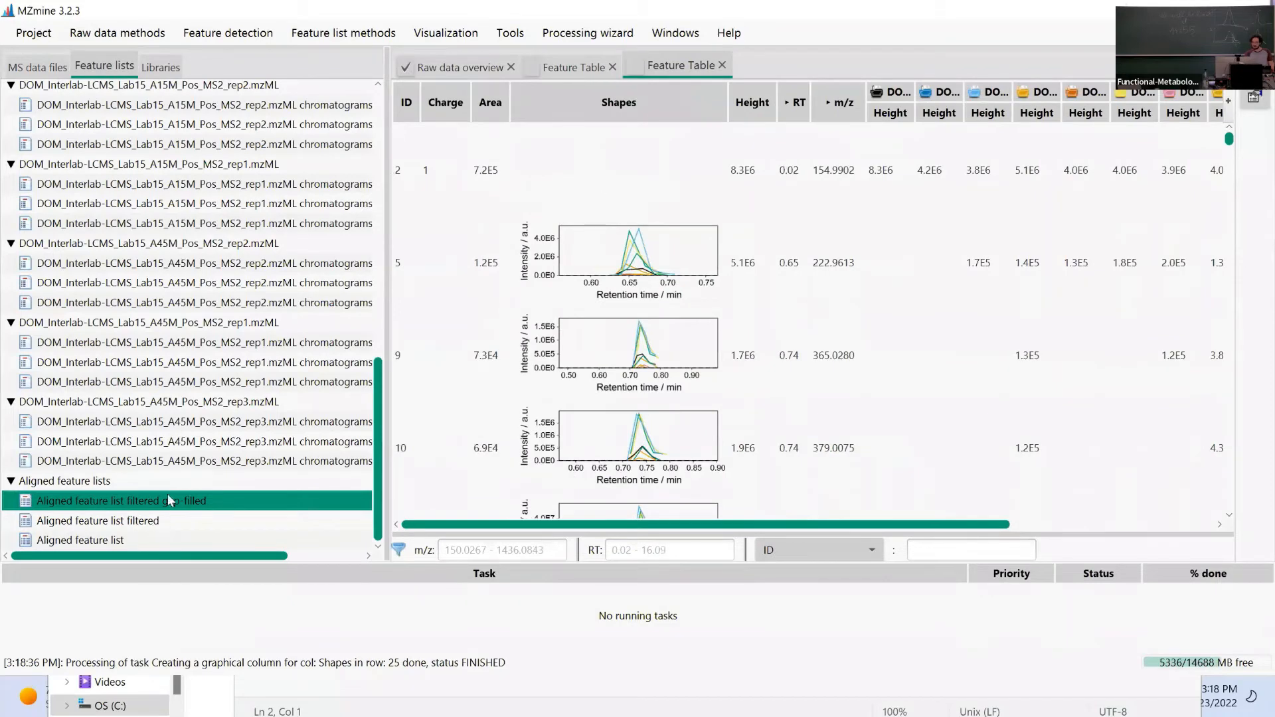
pyautogui.click(342, 32)
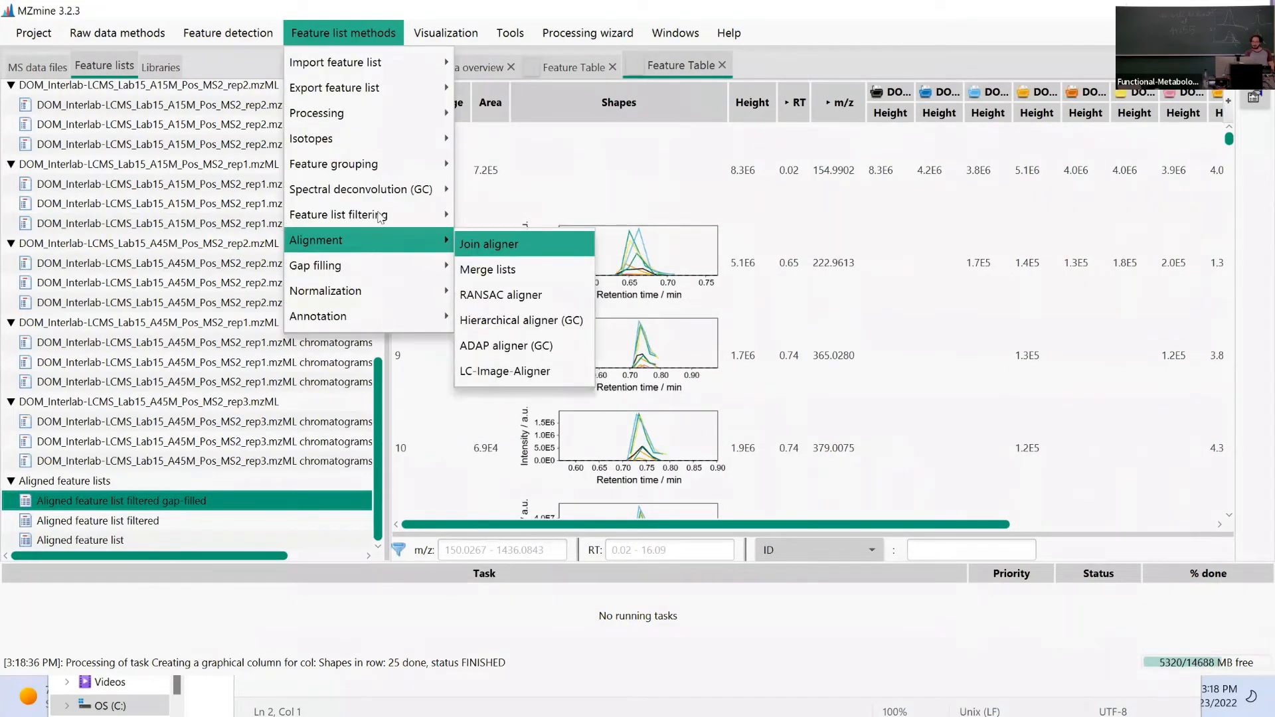
pyautogui.moveTo(382, 215)
pyautogui.moveTo(225, 33)
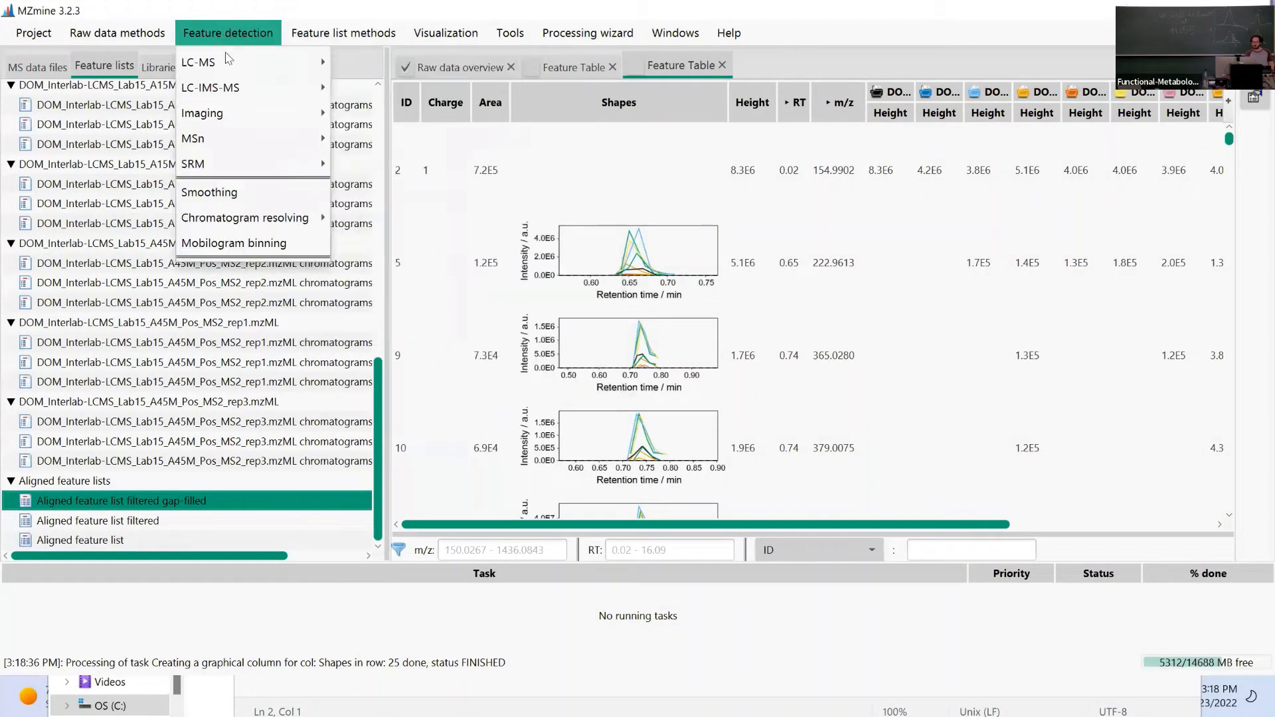
# Open the batch queue, examine the Local minimum feature resolver parameters, and cancel their dialog.
pyautogui.click(267, 2)
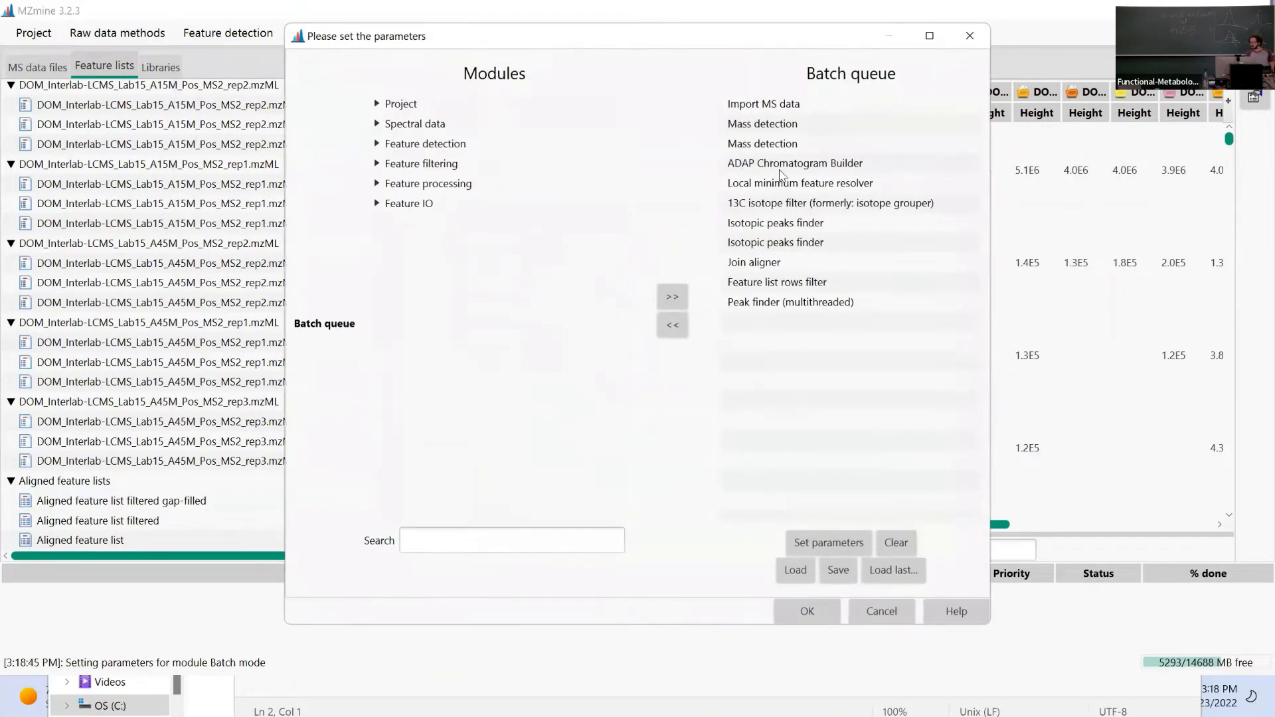
pyautogui.click(778, 170)
pyautogui.doubleClick(781, 184)
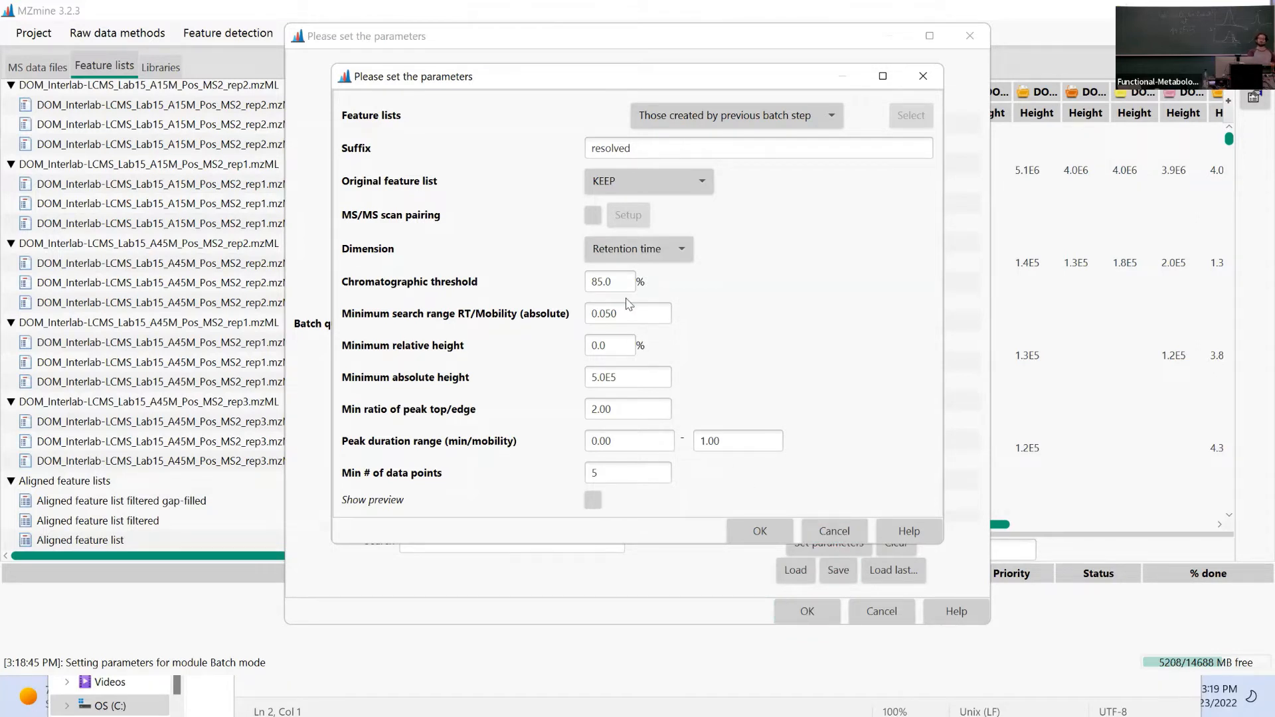
pyautogui.click(835, 531)
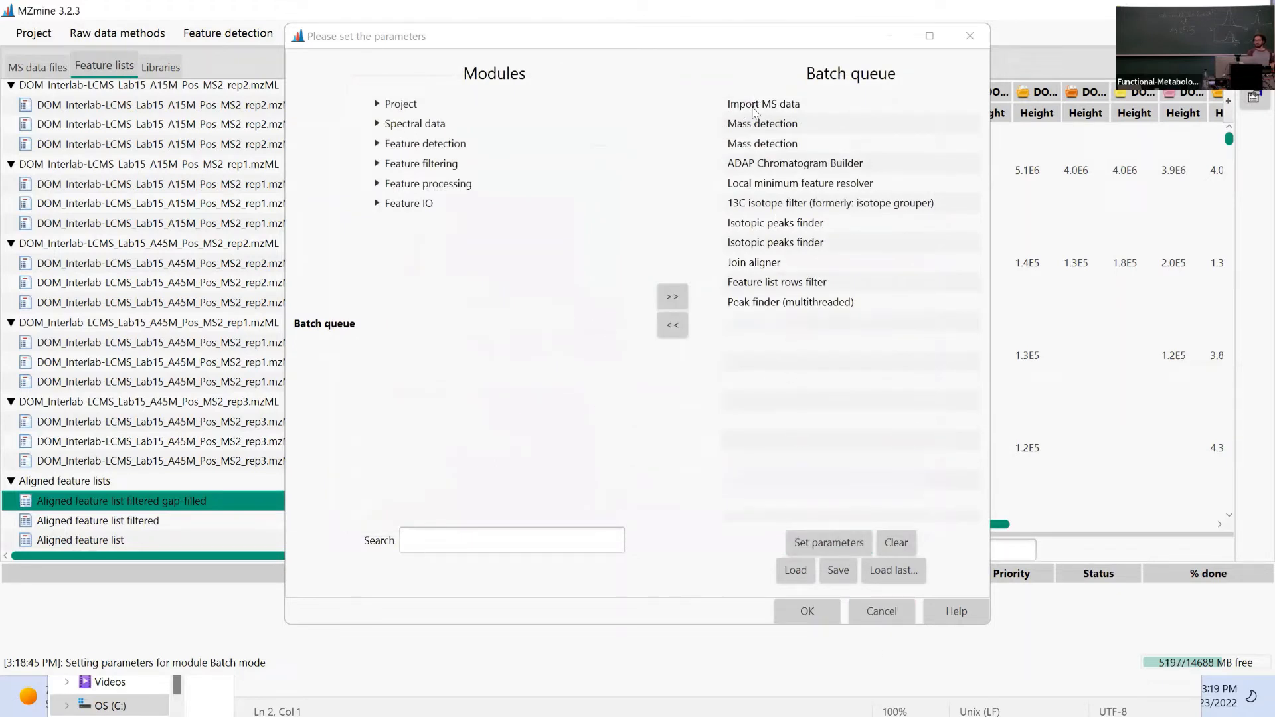
# Try to enable MS/MS scan pairing in the batch's Local minimum feature resolver and close the batch queue without confirming it.
pyautogui.click(741, 190)
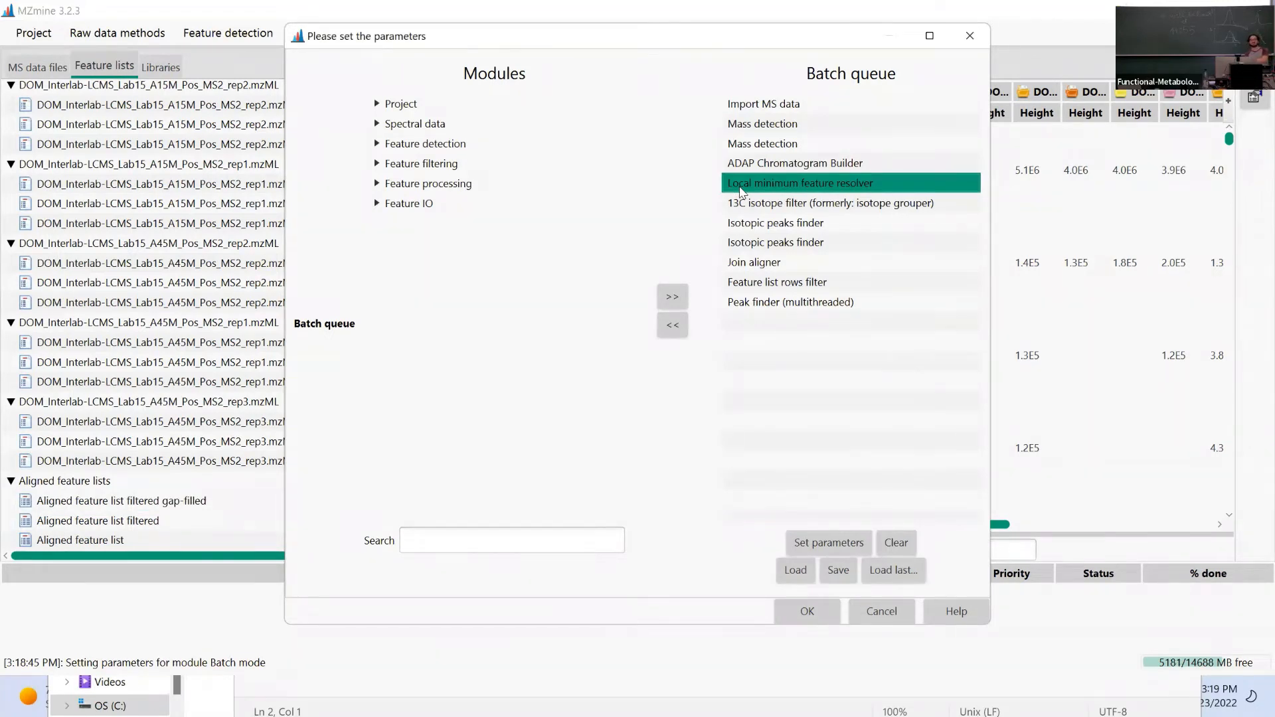
pyautogui.doubleClick(741, 190)
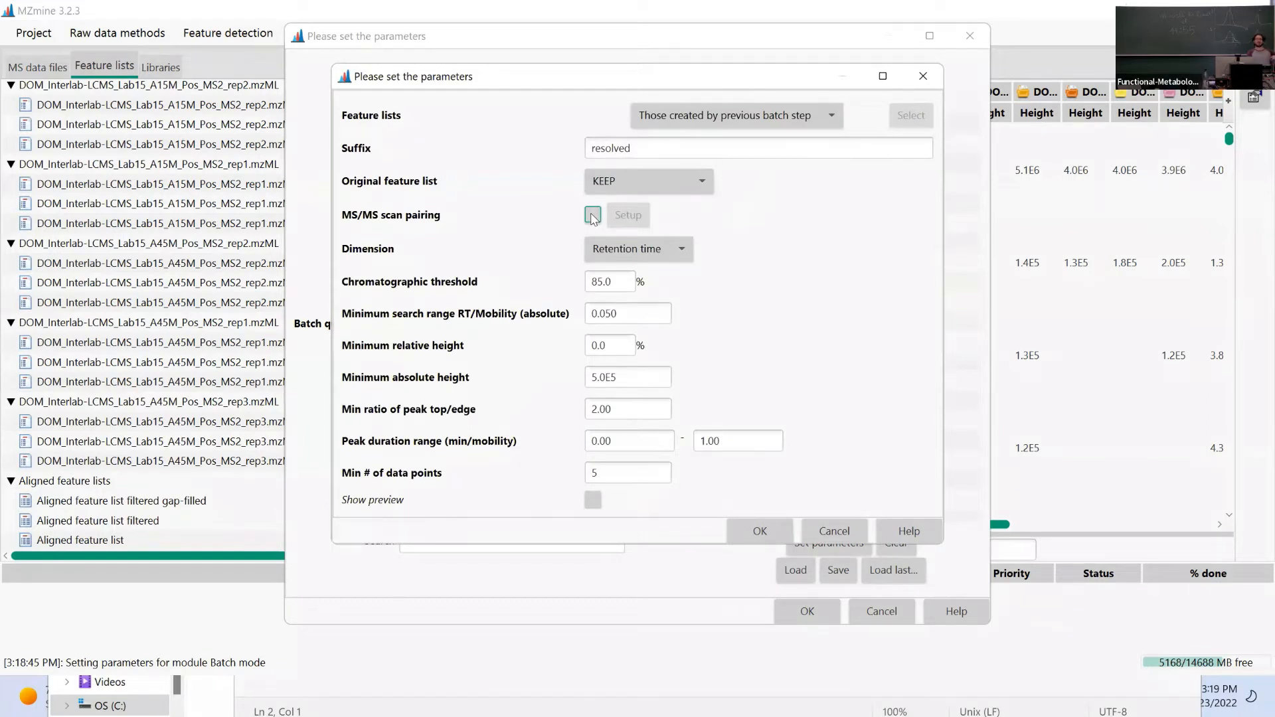
pyautogui.click(593, 216)
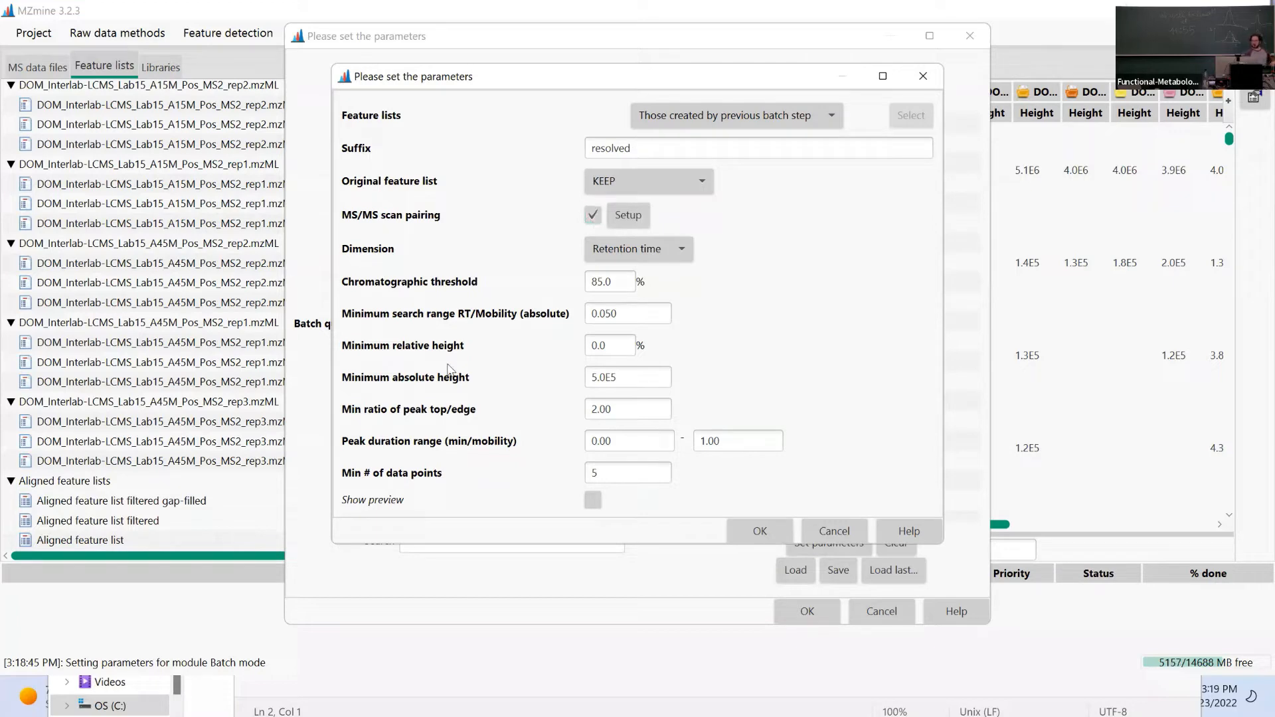
pyautogui.click(923, 76)
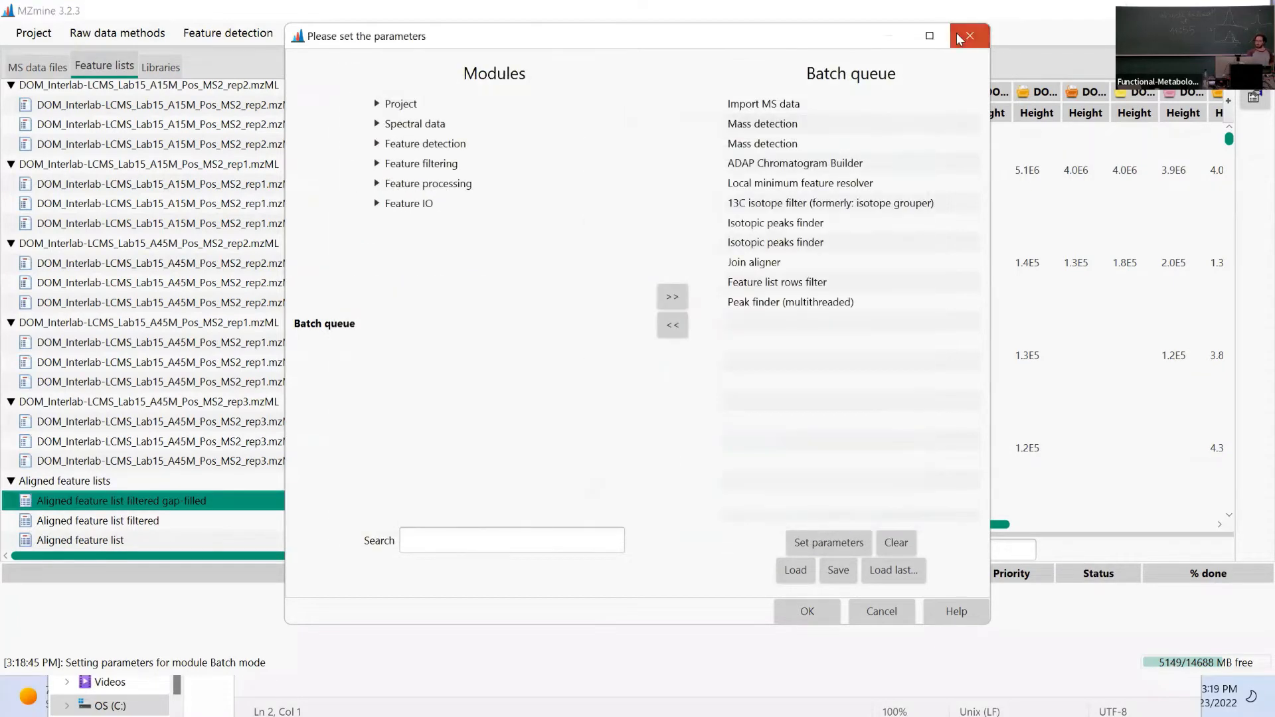
pyautogui.click(970, 36)
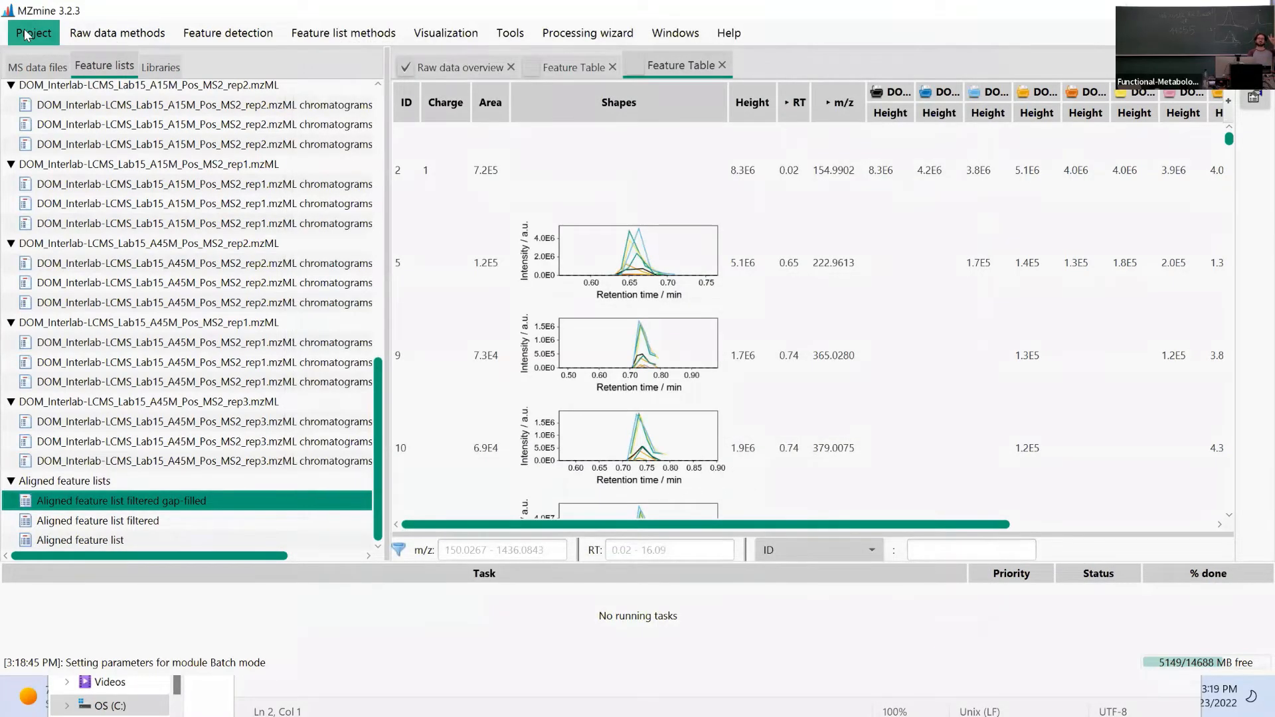
# Reopen batch mode, view the recently used batch files, and close the batch queue without loading one.
pyautogui.click(24, 35)
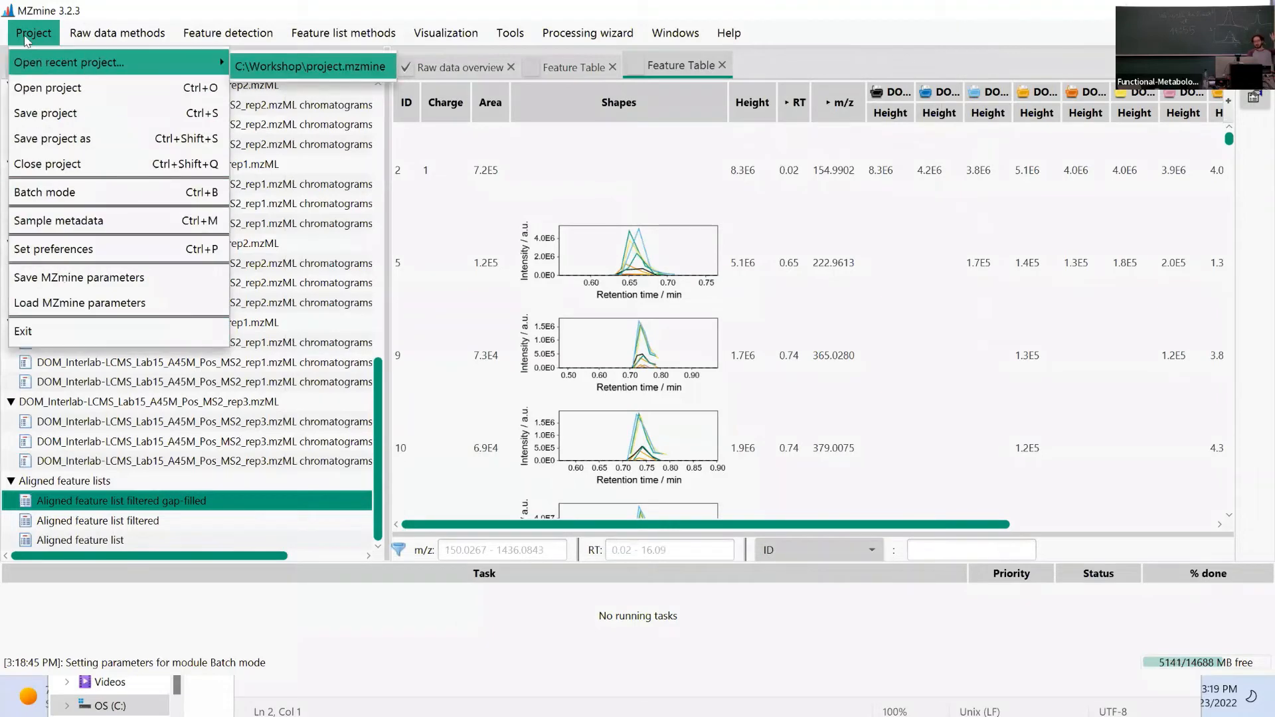
pyautogui.click(69, 192)
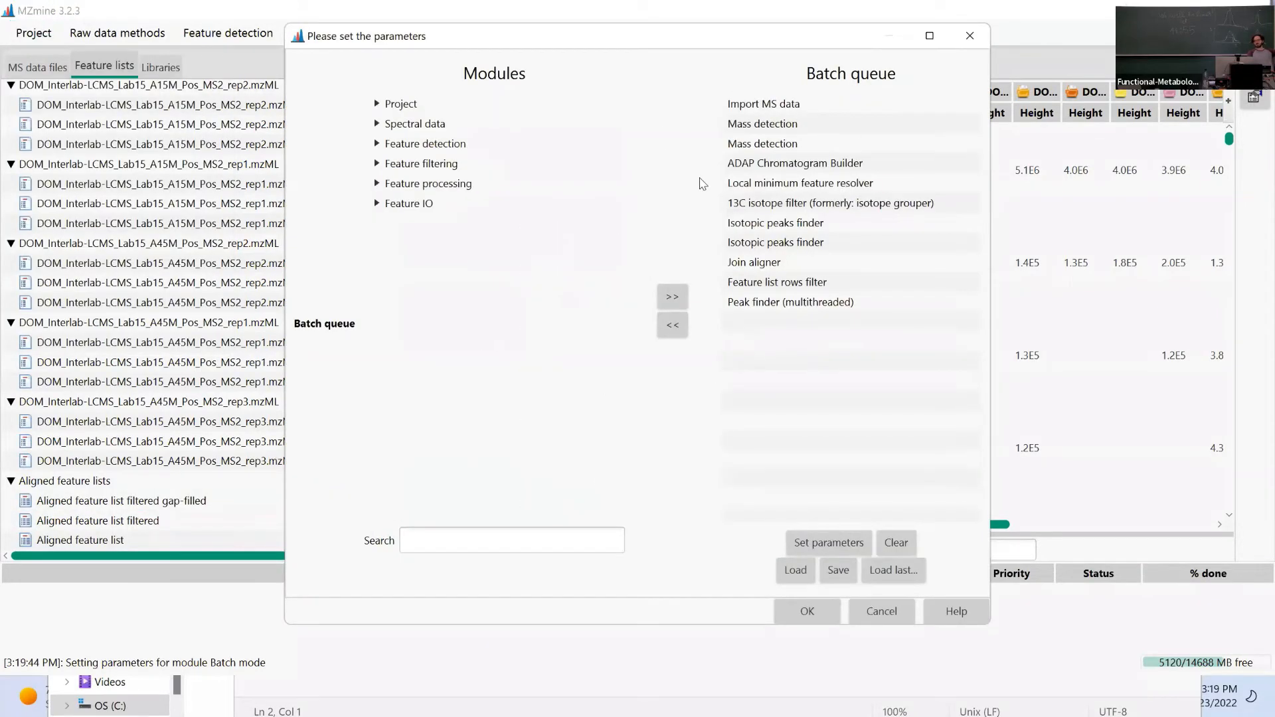
pyautogui.click(904, 571)
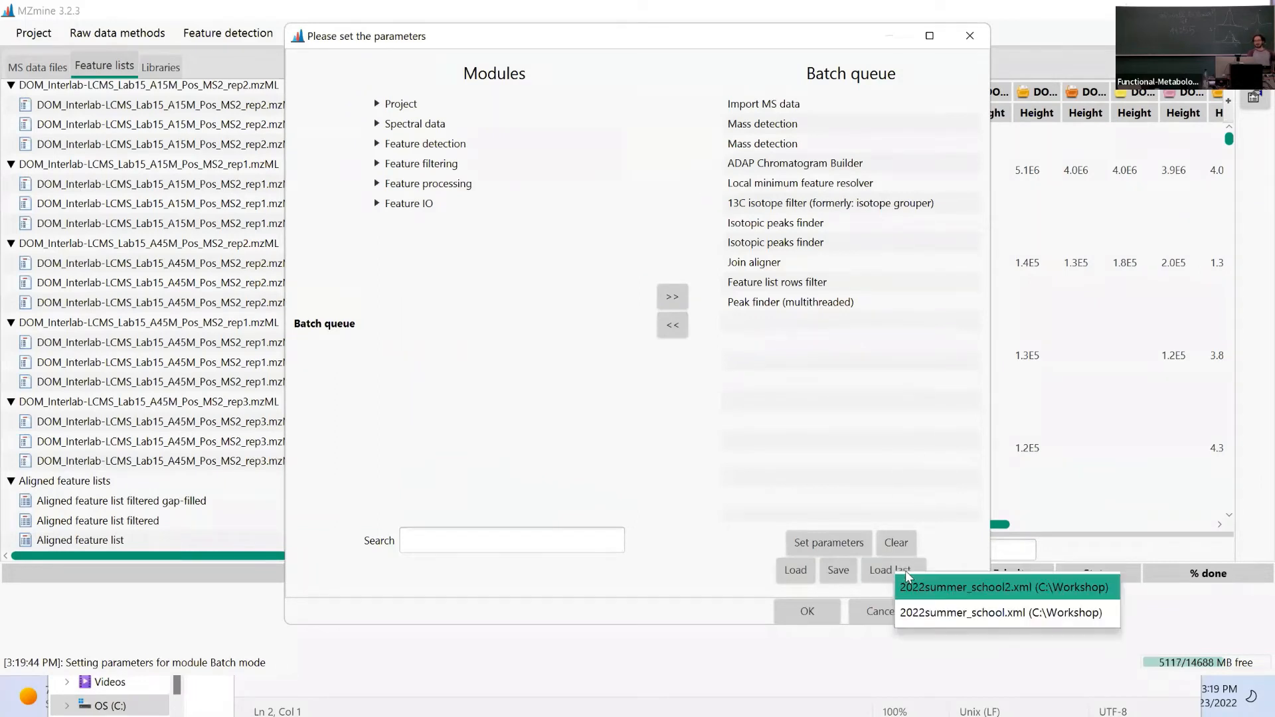
pyautogui.click(669, 546)
pyautogui.press('Escape')
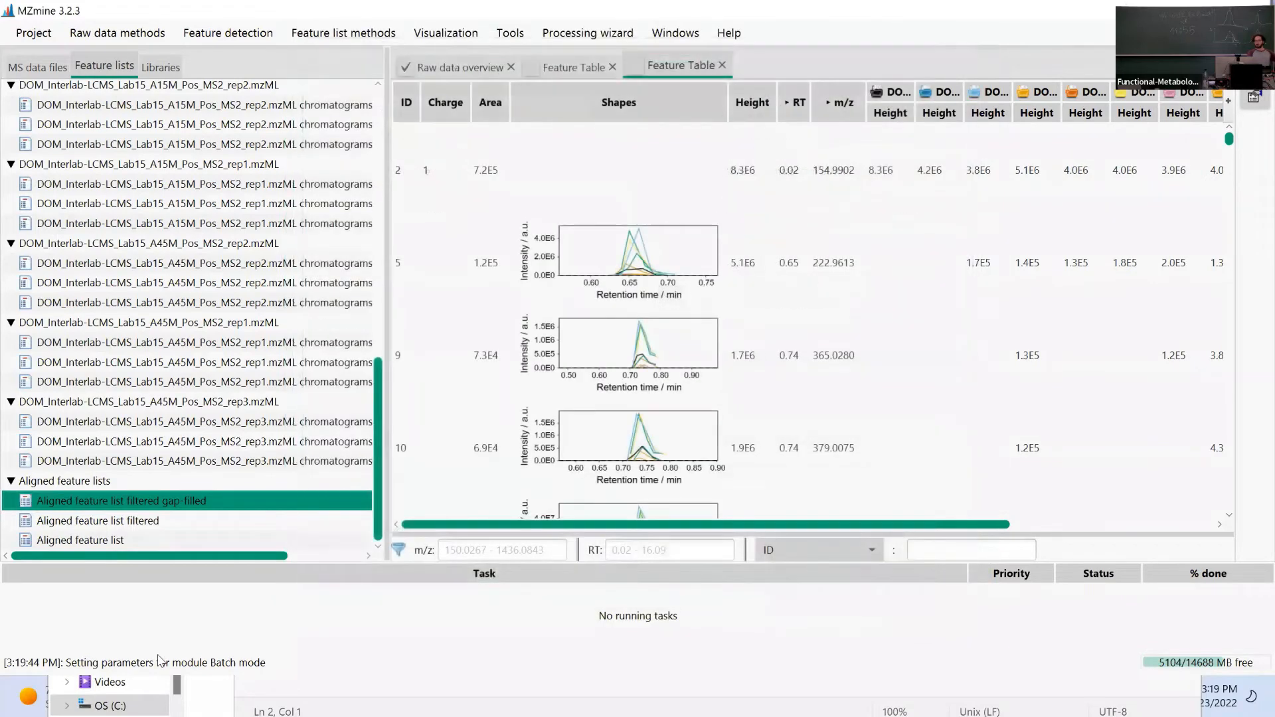
# Load the gap-filled feature list's applied methods into the batch queue, overwriting the current queue, and remove the first Mass detection step.
pyautogui.rightClick(131, 506)
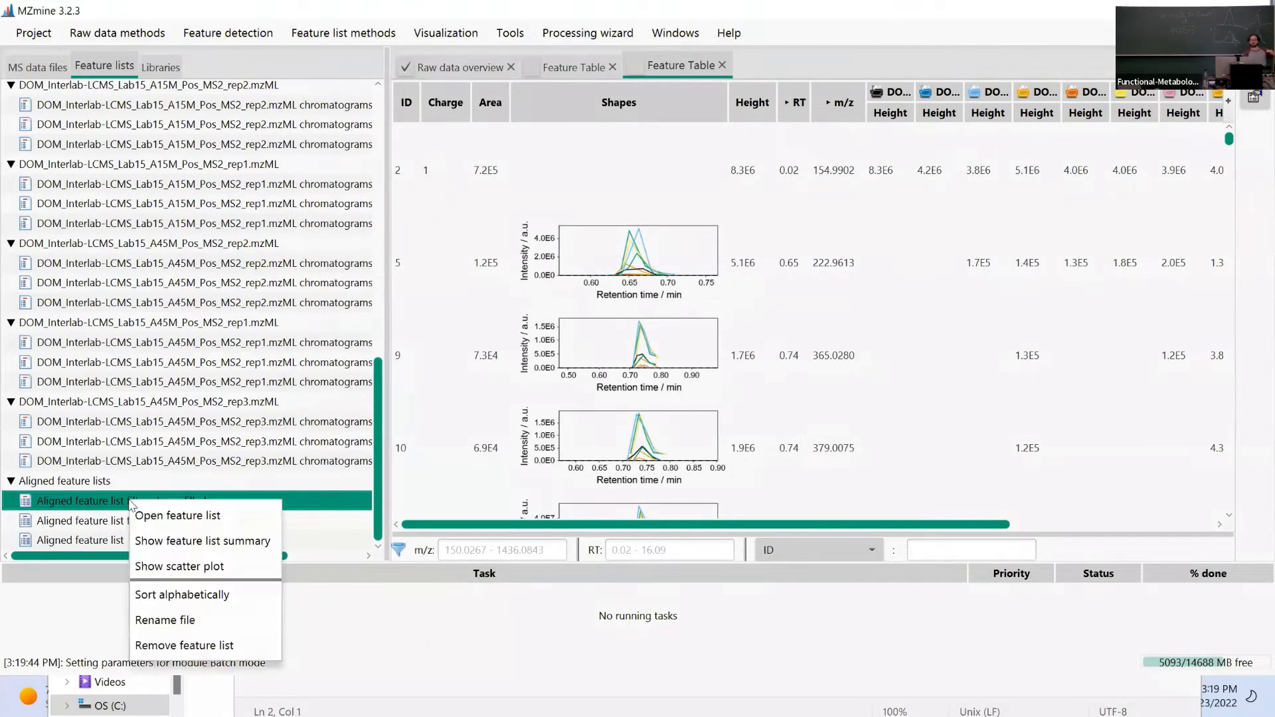
pyautogui.click(174, 542)
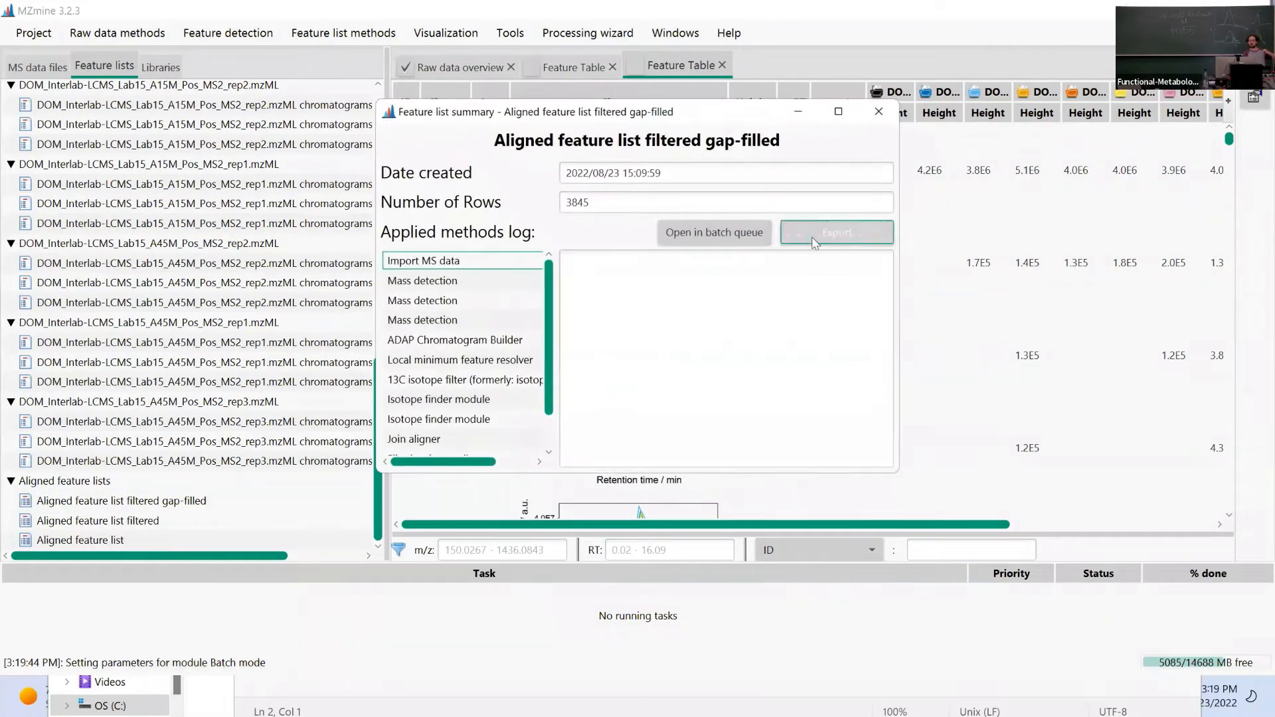
pyautogui.click(722, 229)
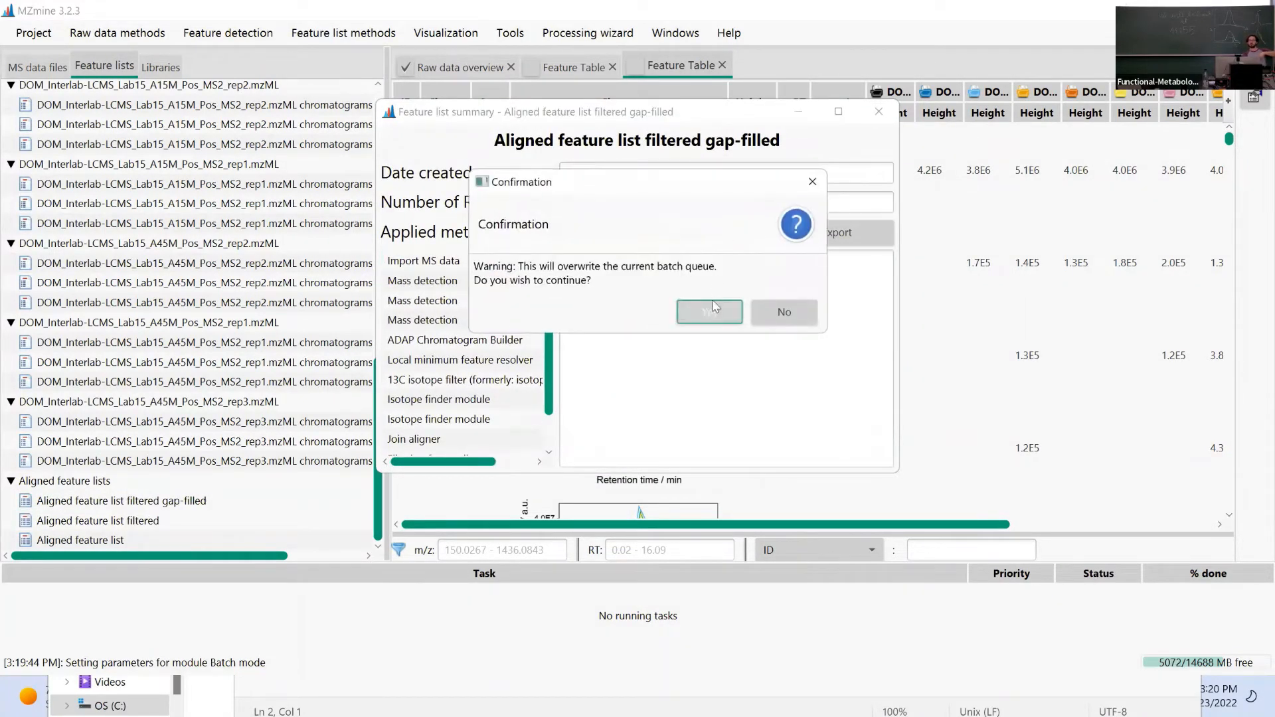
pyautogui.click(709, 312)
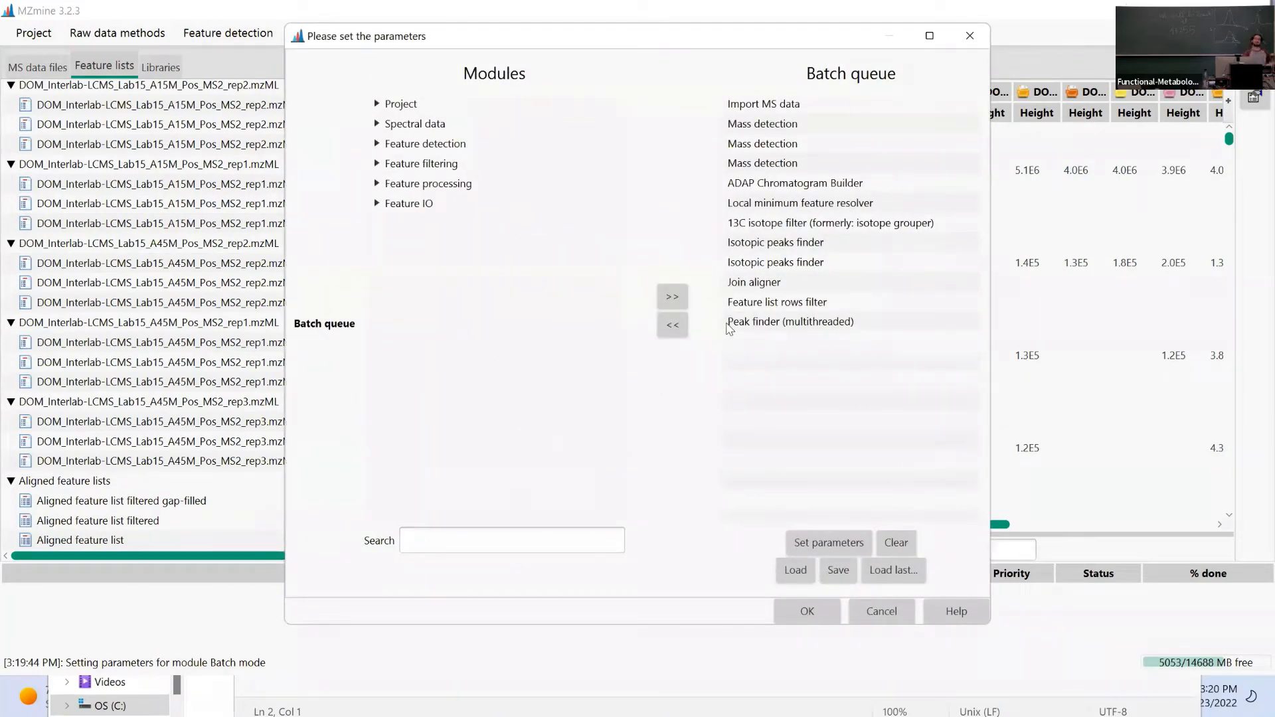
pyautogui.click(751, 127)
pyautogui.click(671, 325)
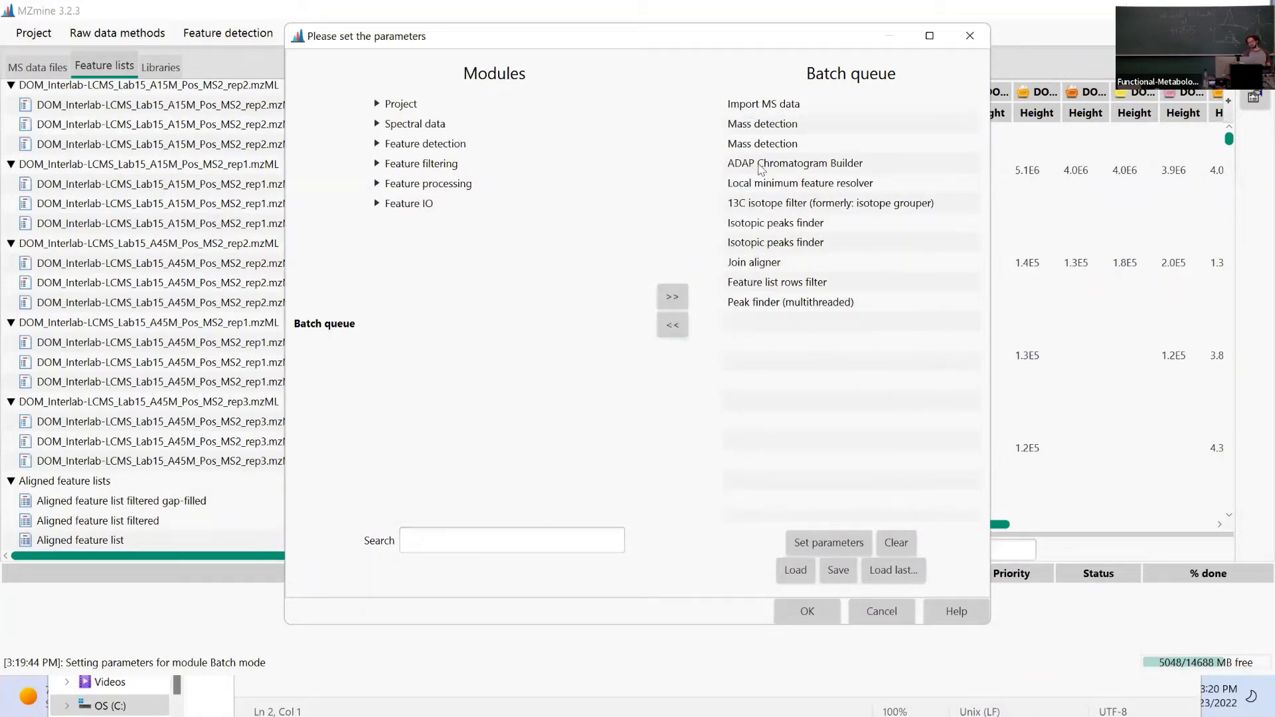
# Enable MS/MS scan pairing for the Local minimum feature resolver in the batch queue and close its parameters.
pyautogui.doubleClick(782, 188)
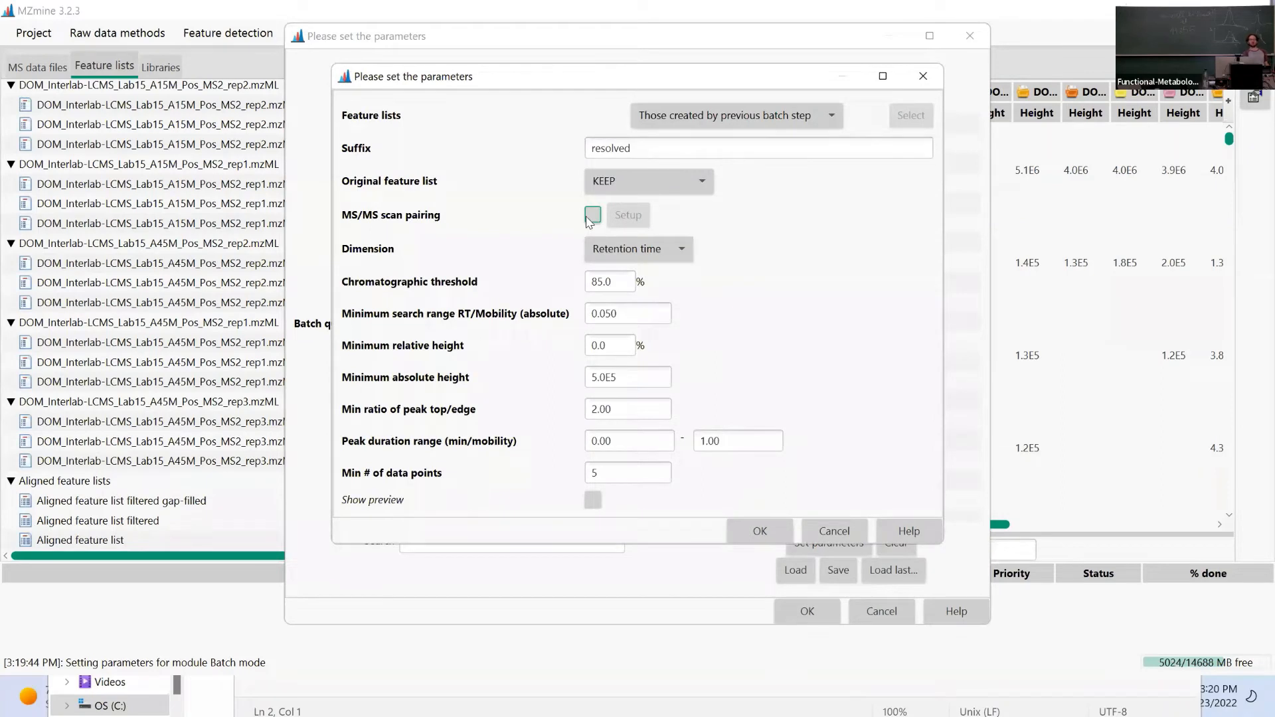
pyautogui.click(591, 217)
pyautogui.click(924, 76)
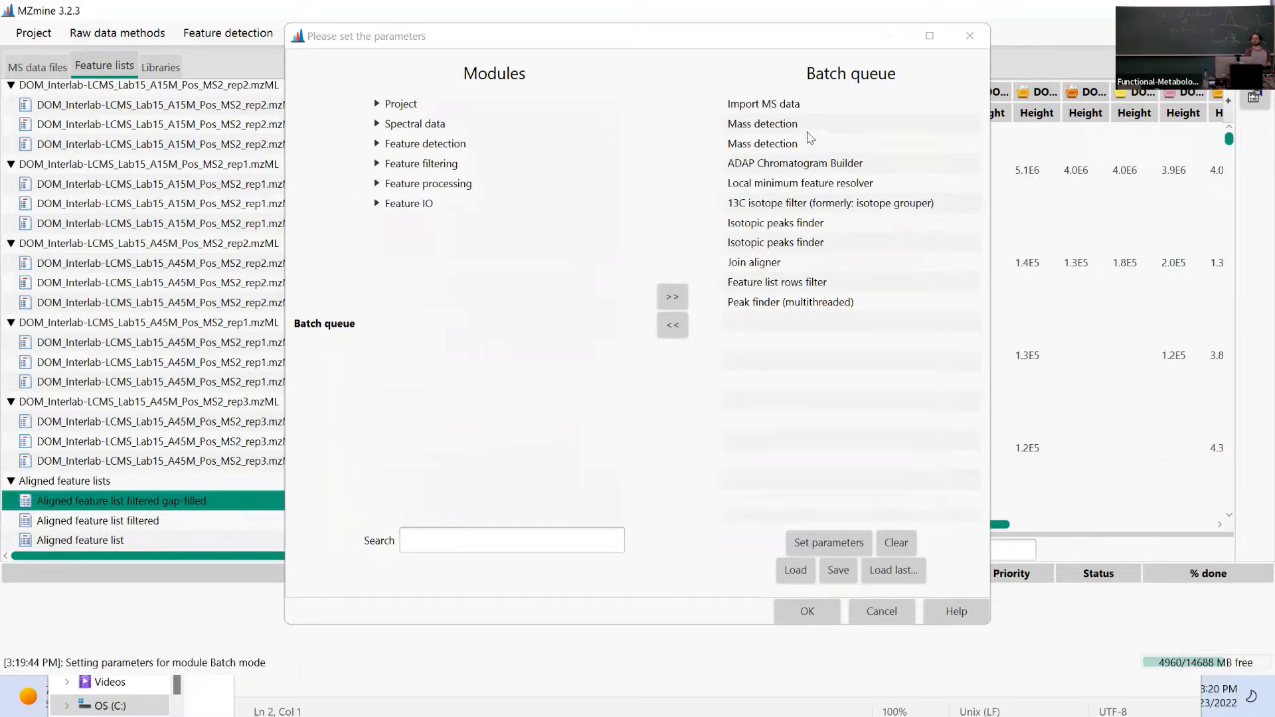
# Reopen the Local minimum feature resolver parameters, move the dialog aside to compare it with the batch queue, and close it.
pyautogui.click(770, 188)
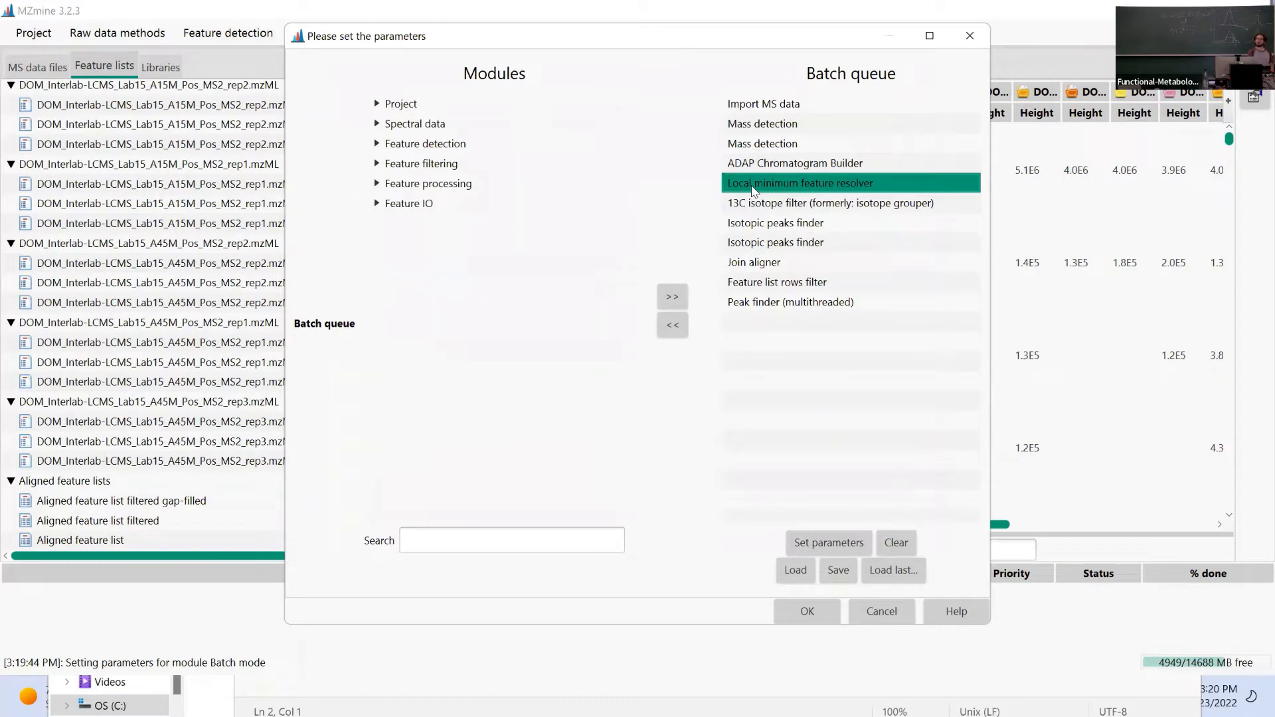
pyautogui.doubleClick(754, 184)
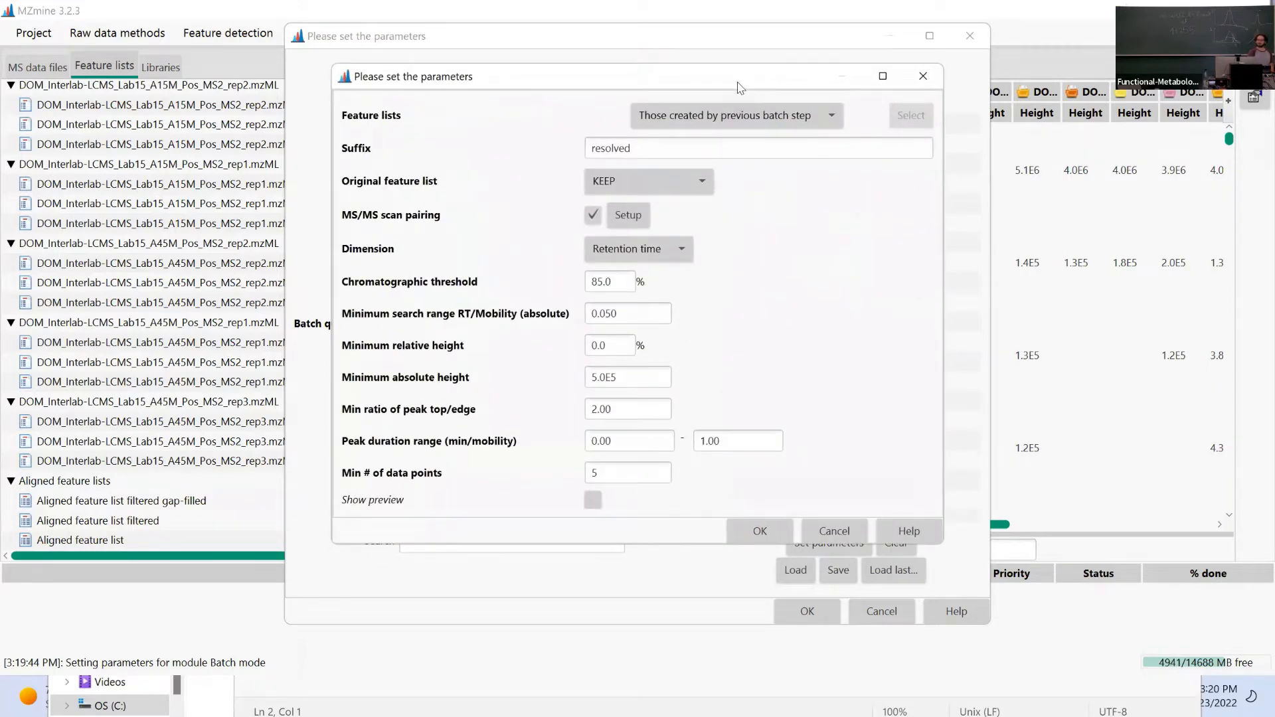
pyautogui.moveTo(738, 82); pyautogui.dragTo(480, 86)
pyautogui.click(763, 190)
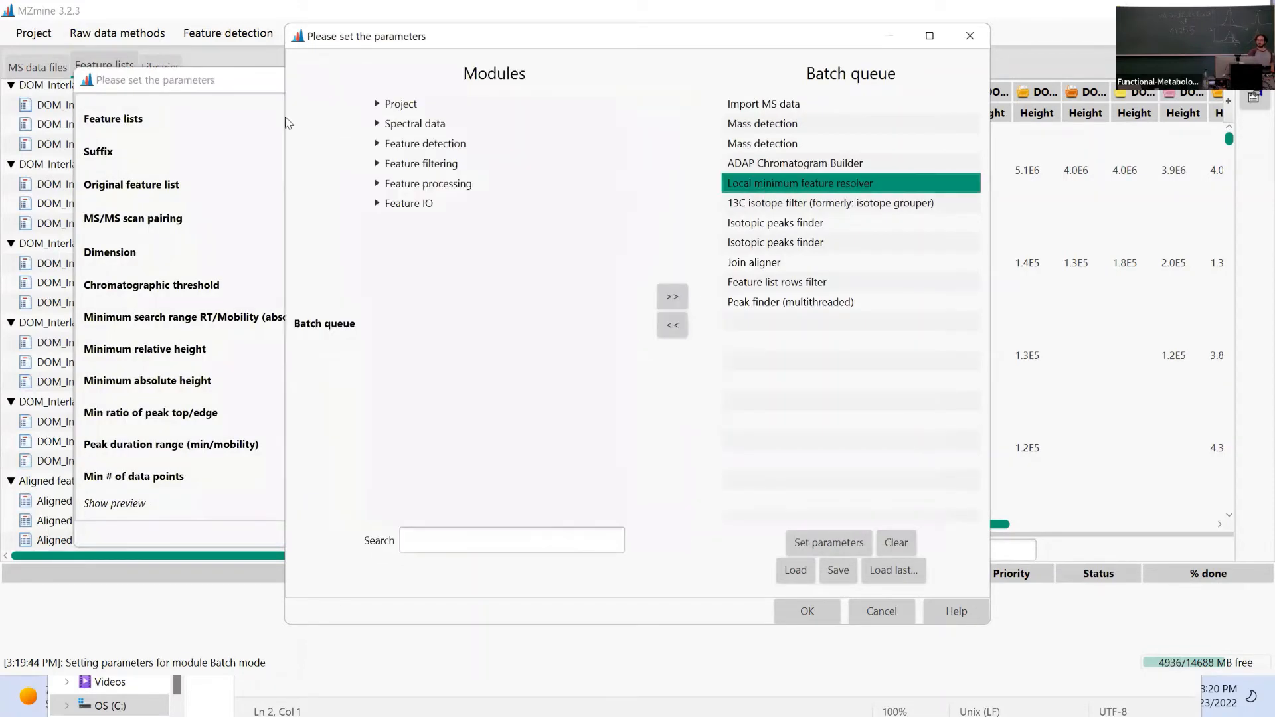
pyautogui.click(204, 81)
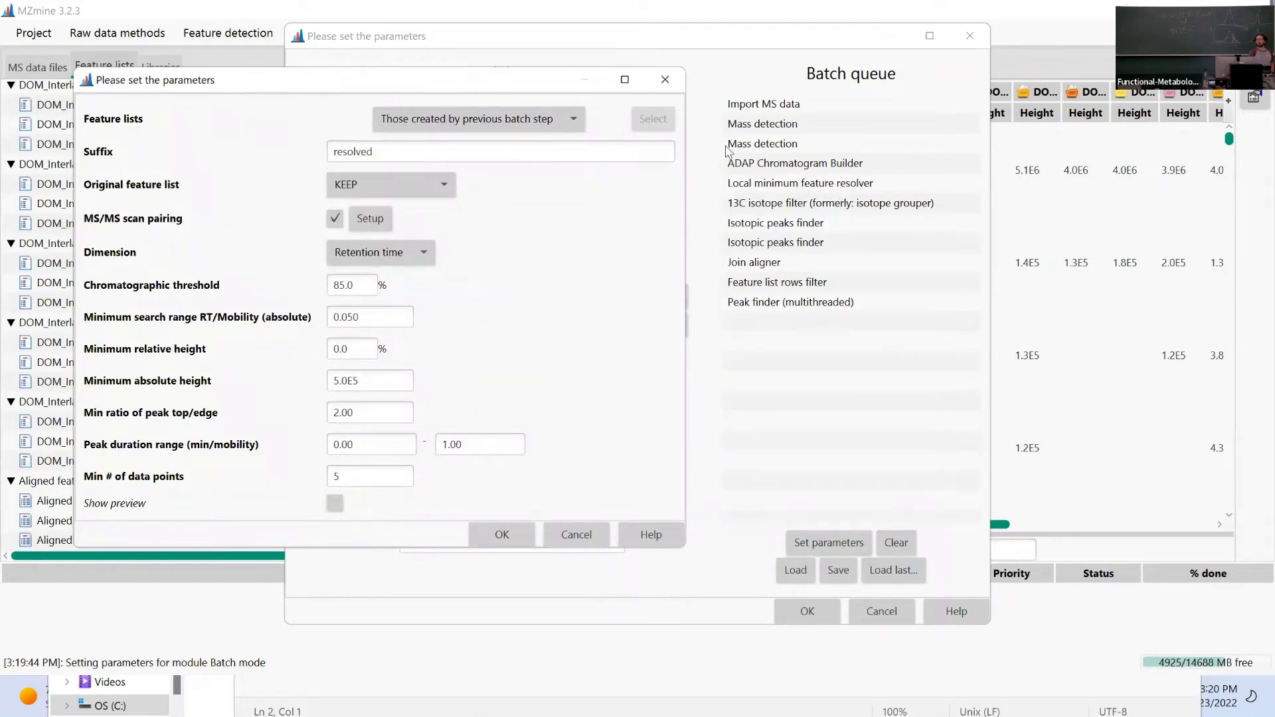
pyautogui.click(665, 80)
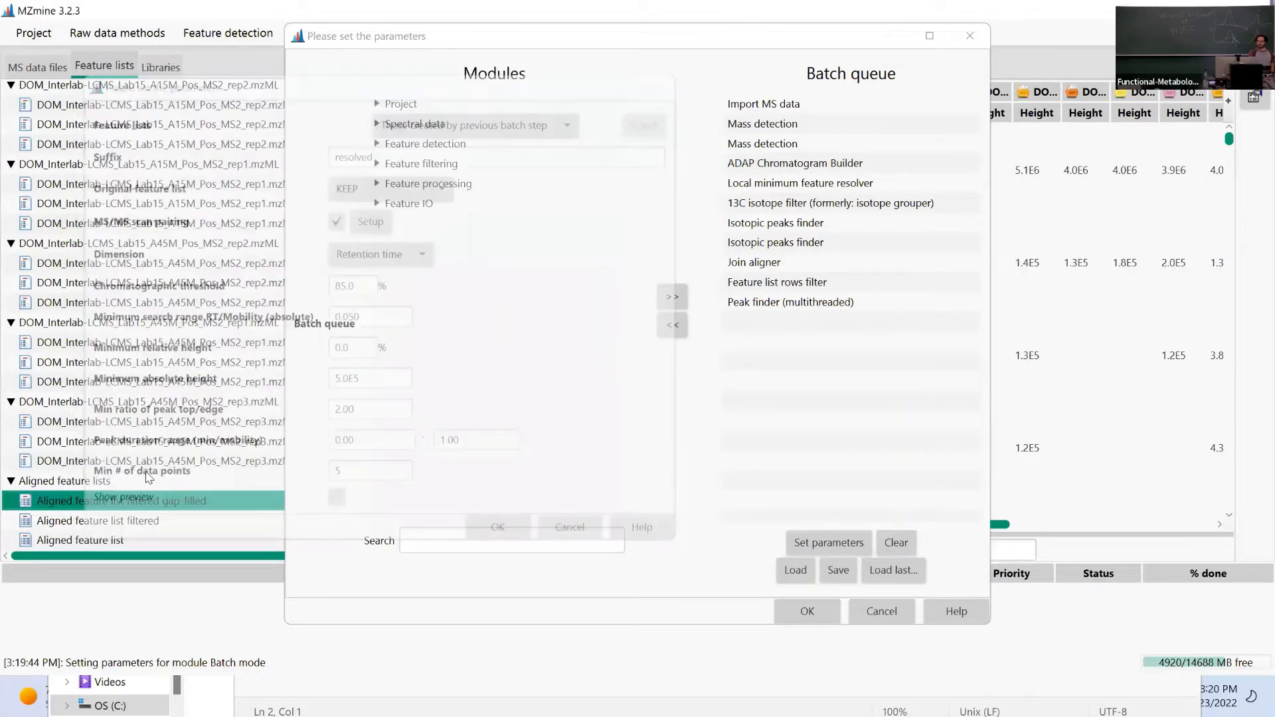
# Show the summary of the gap-filled aligned feature list, open its applied methods as a second batch queue, and close that queue.
pyautogui.rightClick(148, 504)
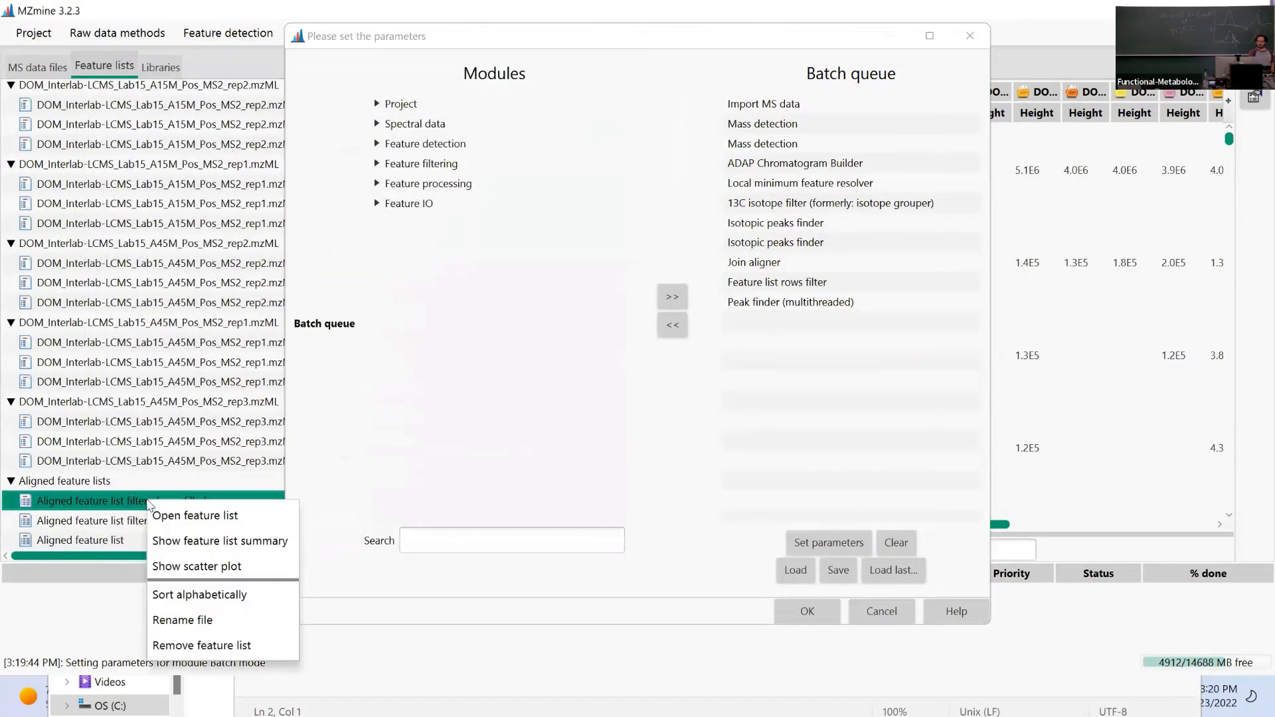
pyautogui.click(197, 552)
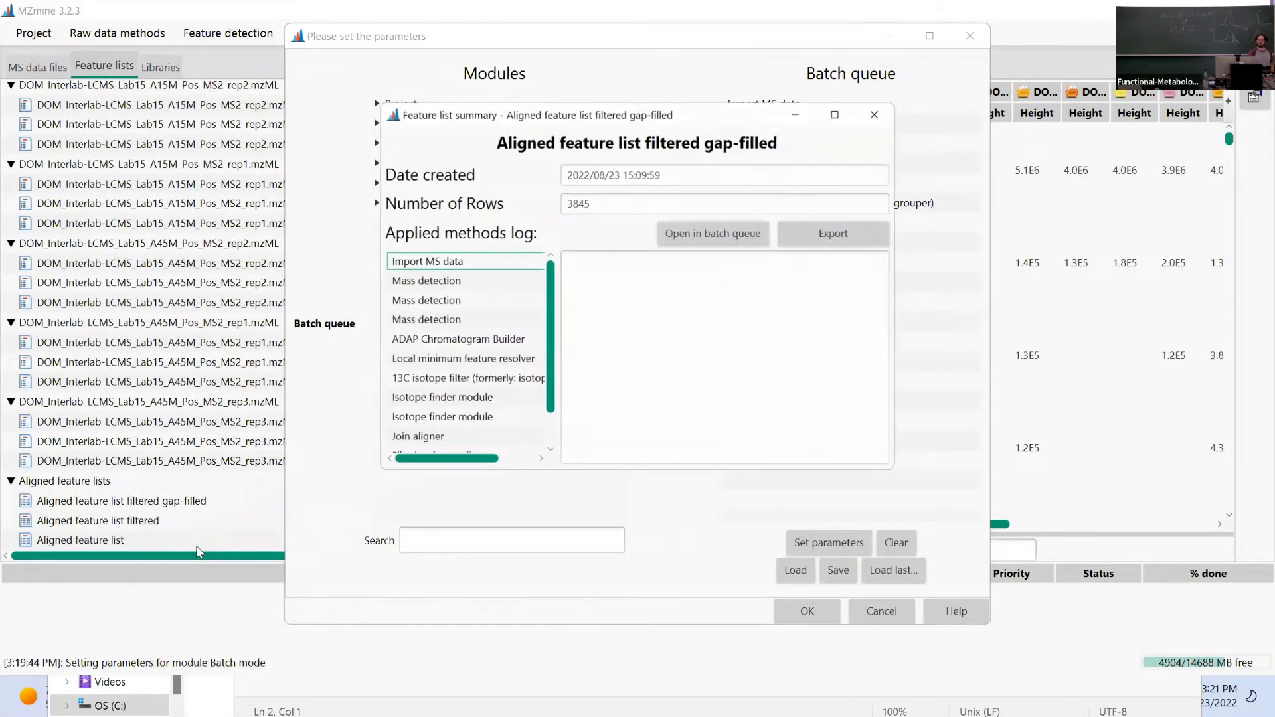
pyautogui.rightClick(178, 503)
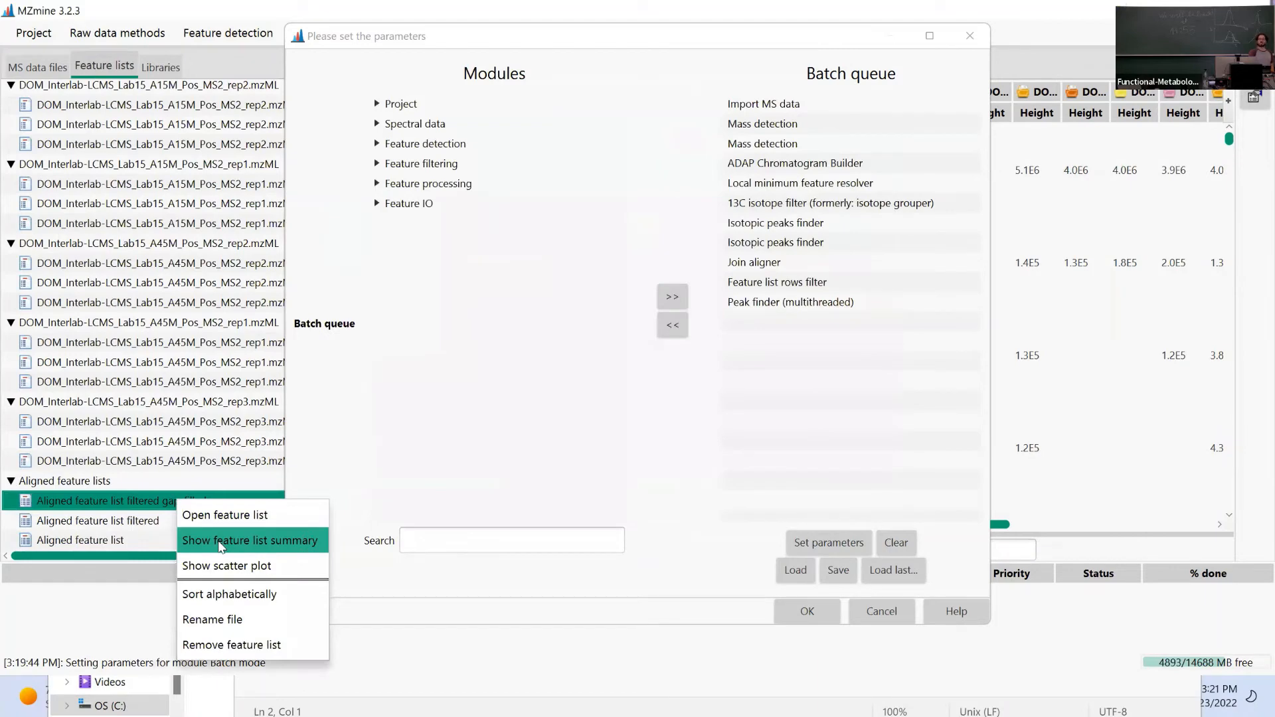
pyautogui.click(221, 546)
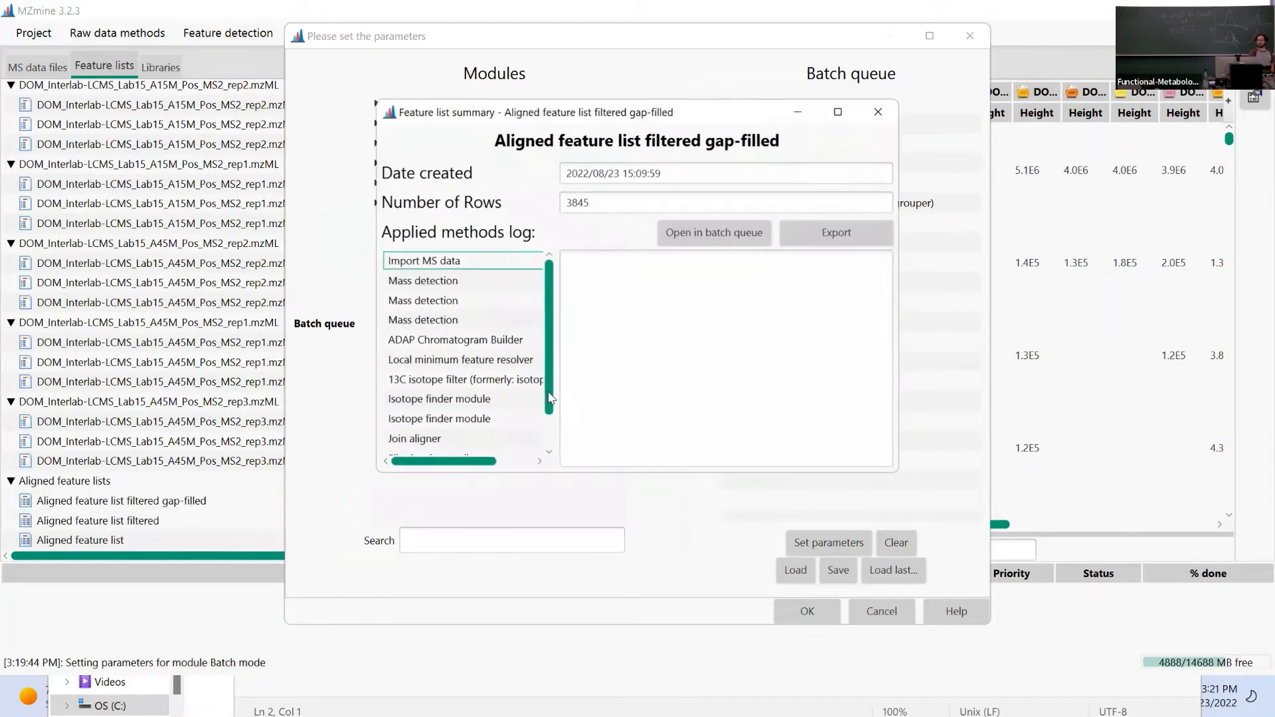
pyautogui.click(704, 237)
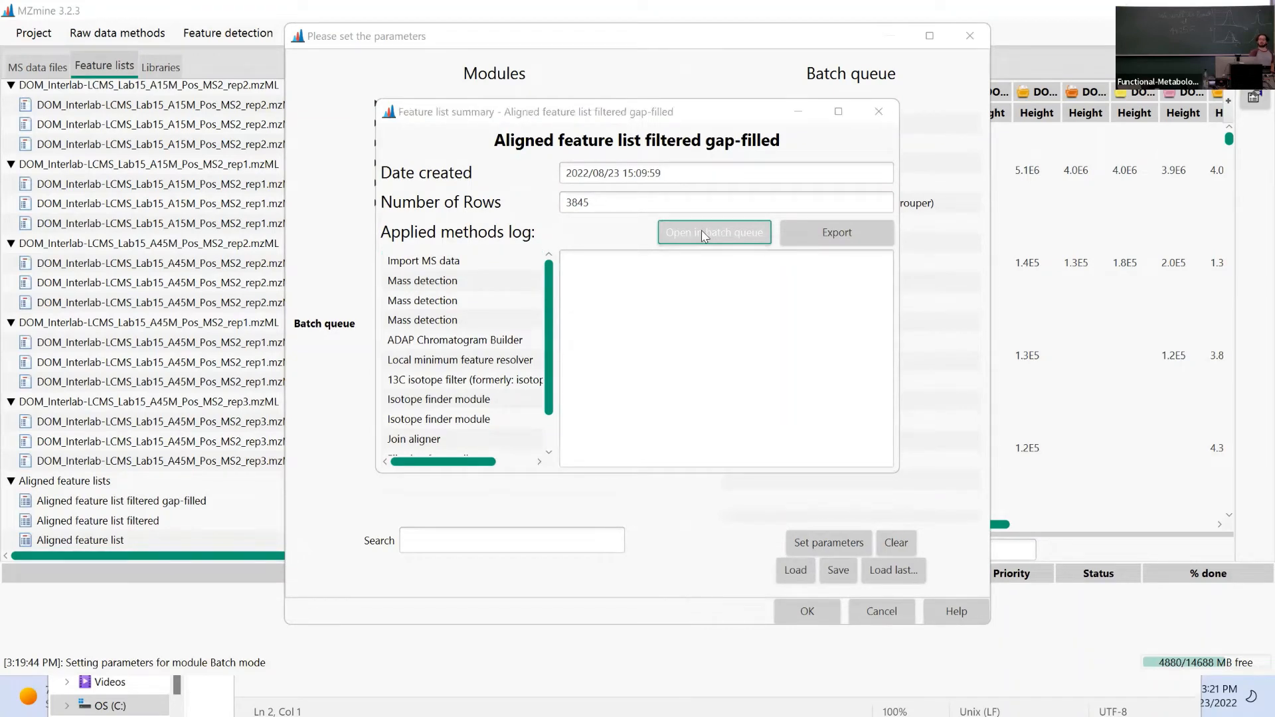
pyautogui.click(716, 302)
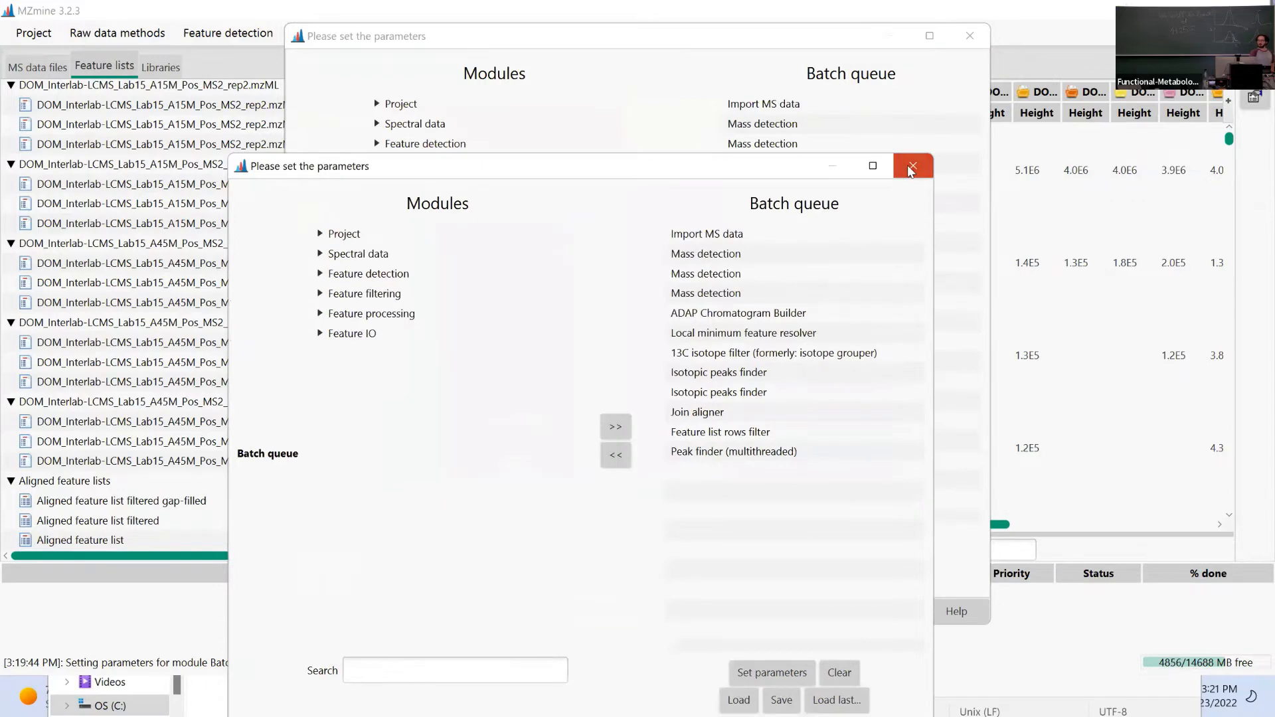
pyautogui.click(912, 168)
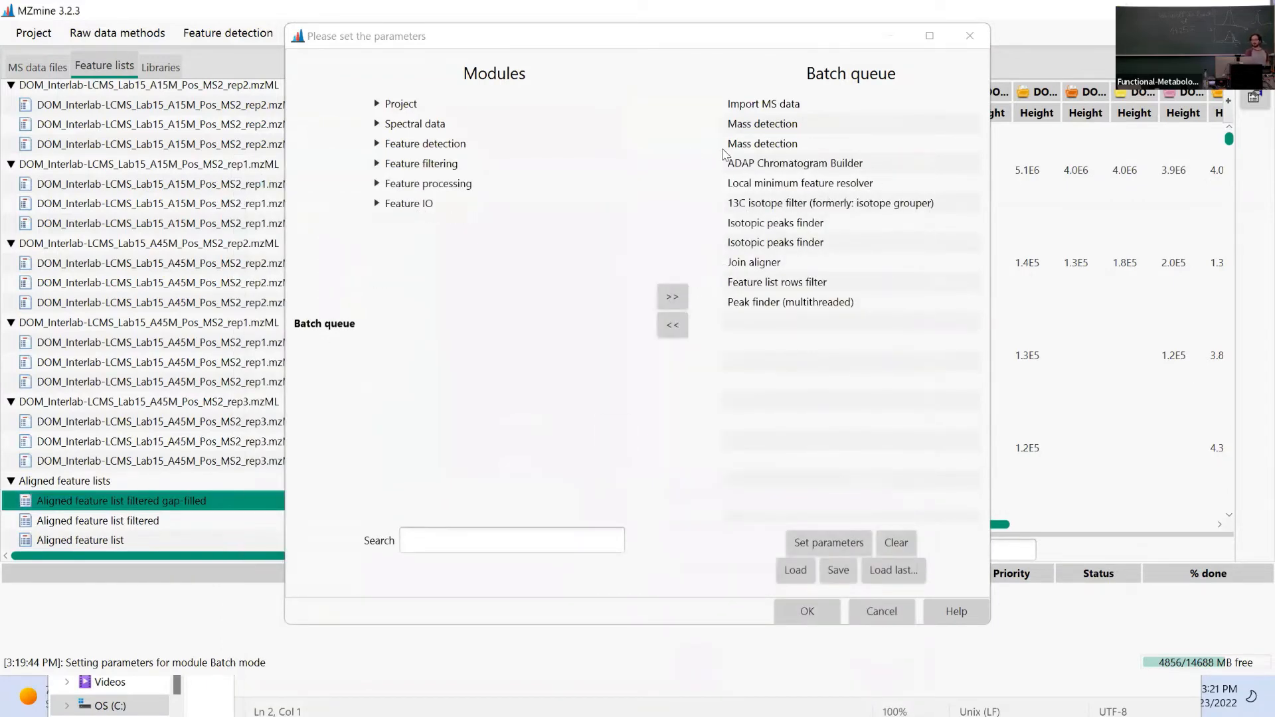
# Review the MS/MS scan pairing setup of the queued Local minimum feature resolver and close its dialogs without applying changes.
pyautogui.click(763, 108)
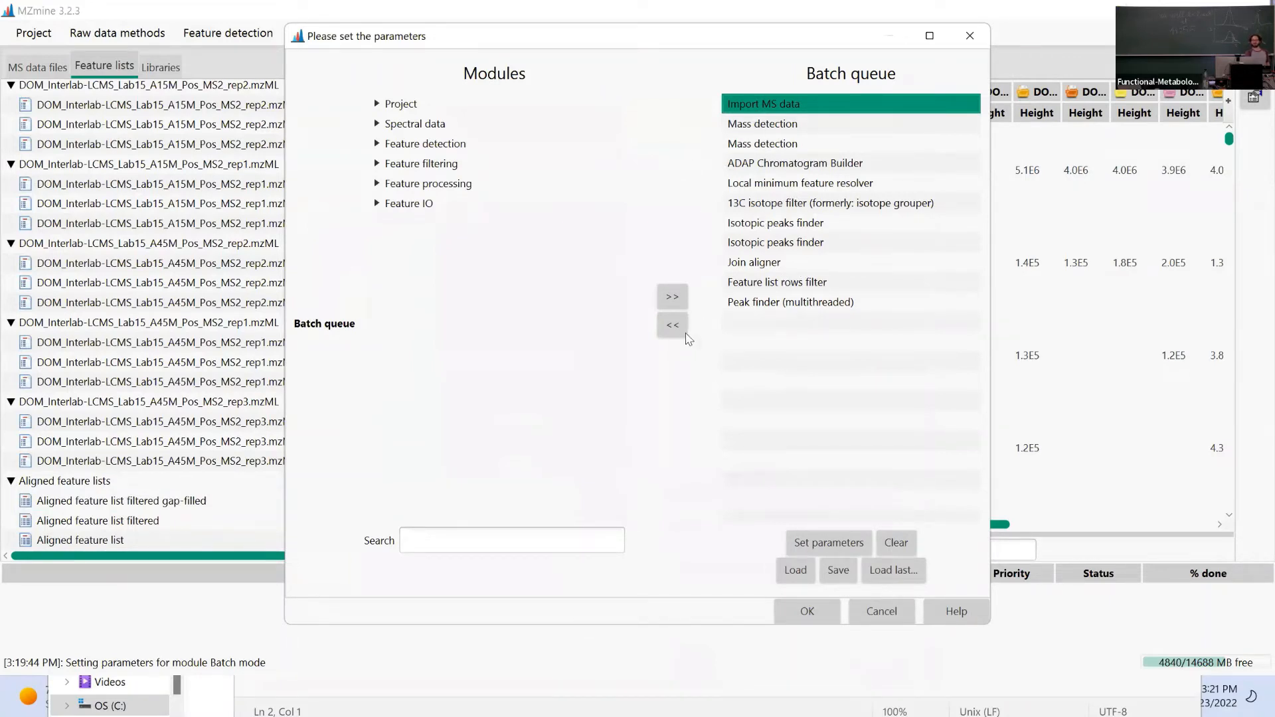
pyautogui.click(760, 186)
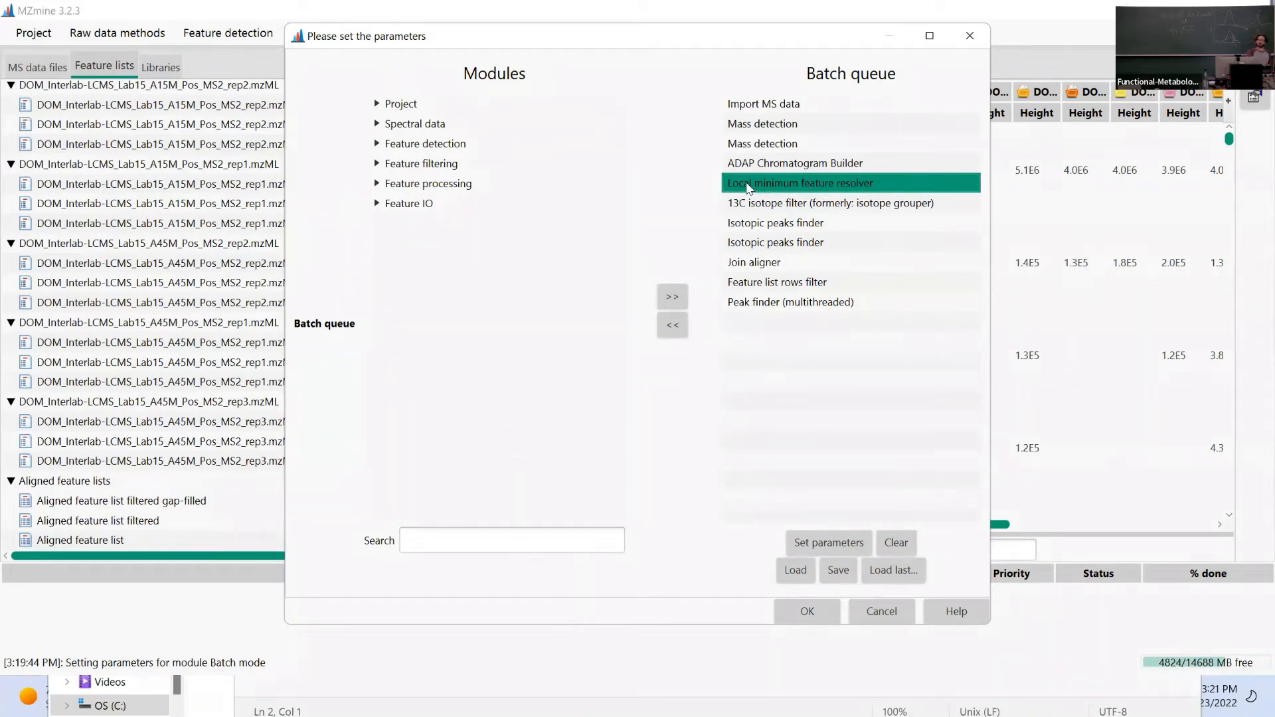
pyautogui.doubleClick(750, 188)
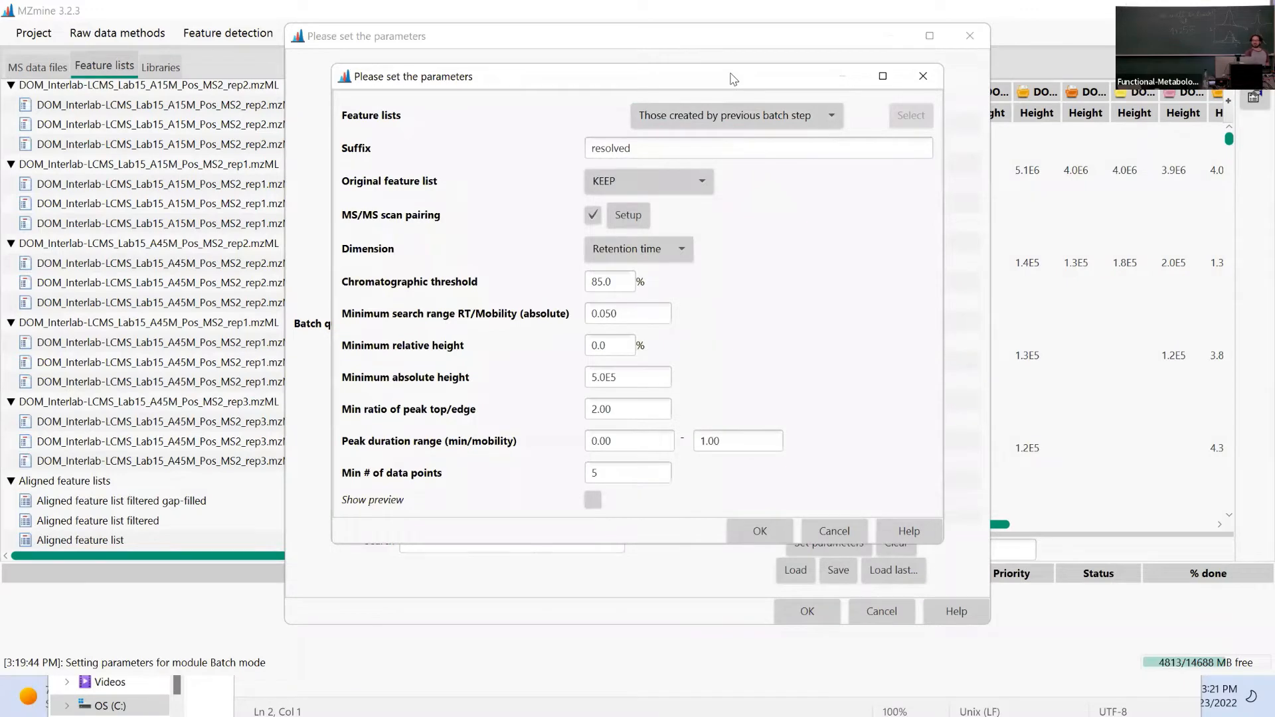
pyautogui.moveTo(734, 78); pyautogui.dragTo(412, 67)
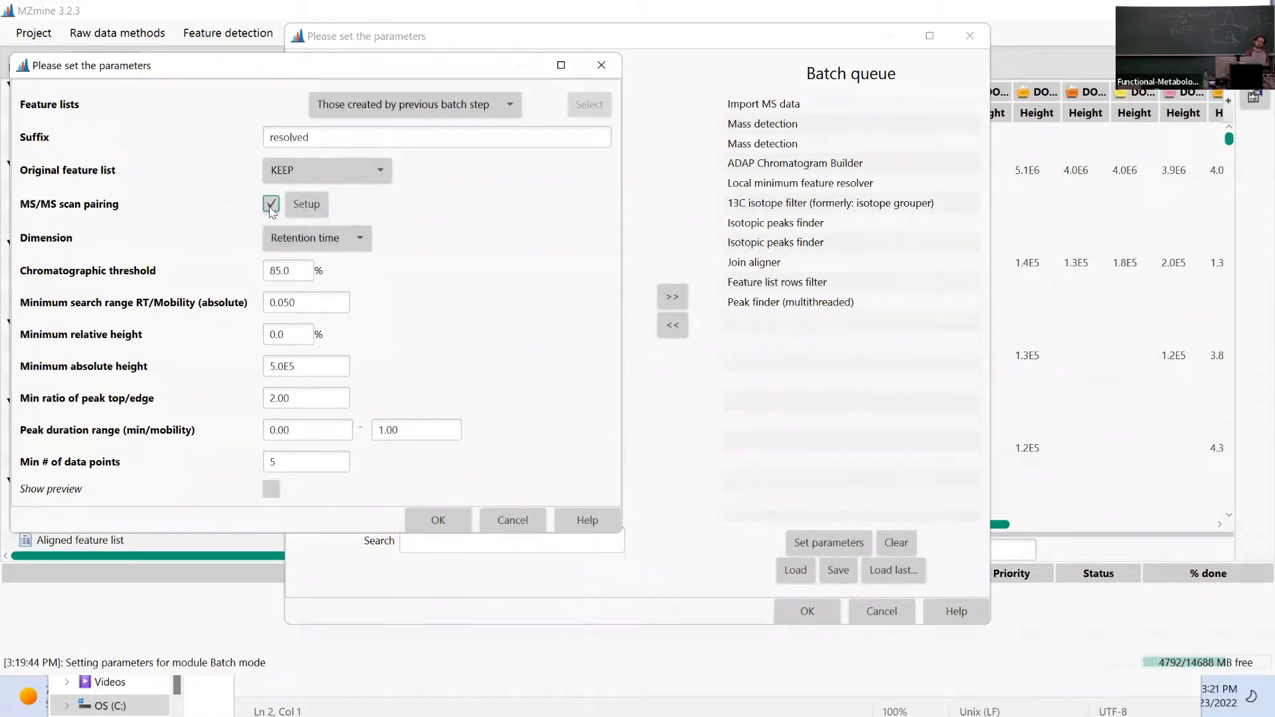
pyautogui.click(314, 204)
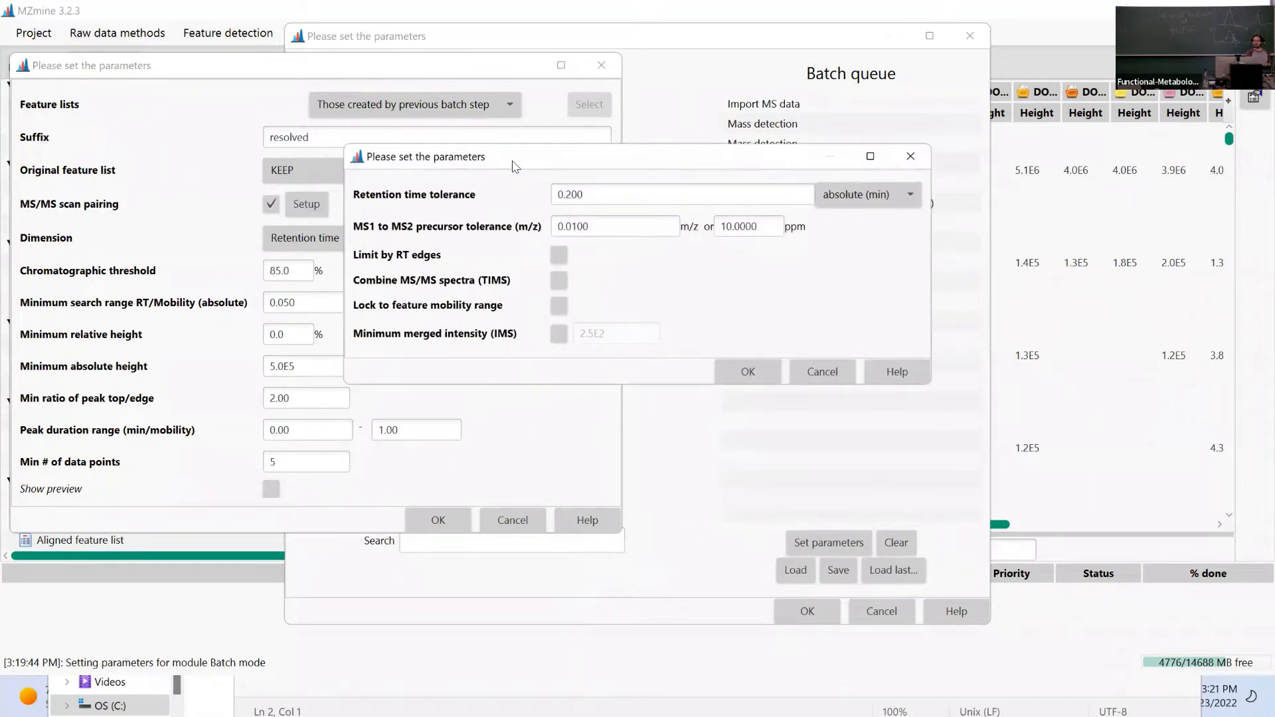
pyautogui.moveTo(515, 166); pyautogui.dragTo(767, 145)
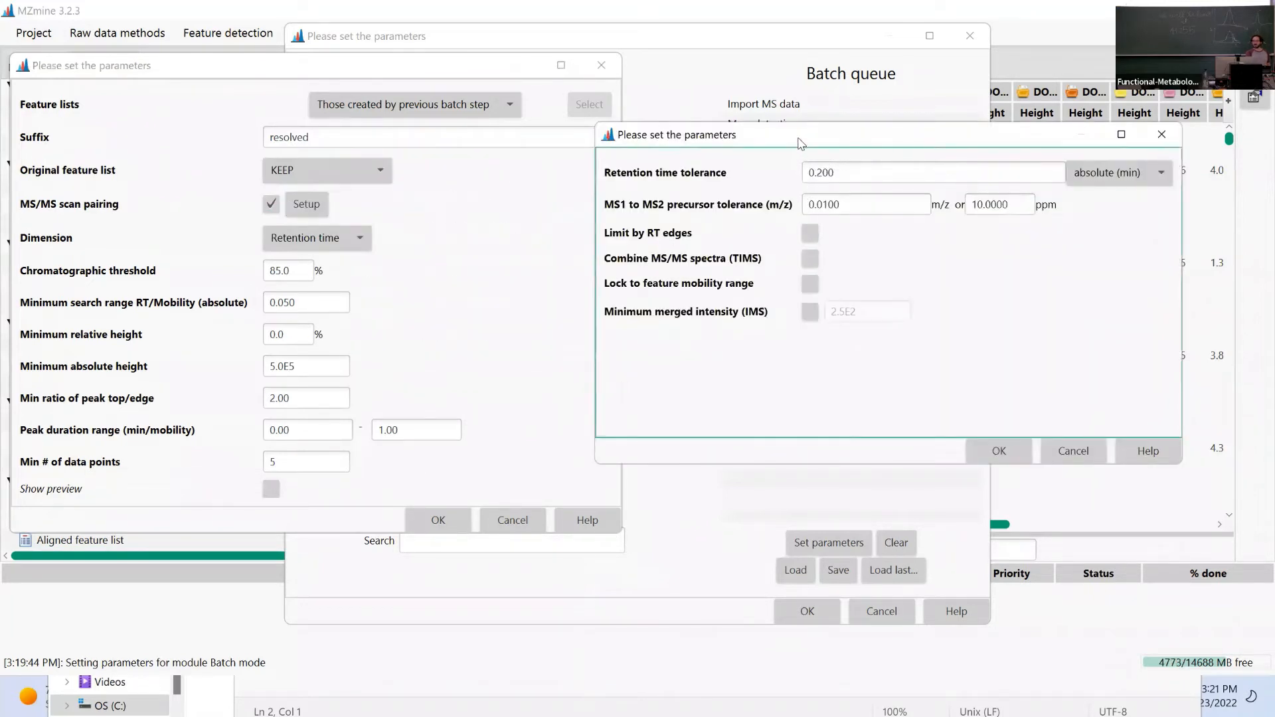
pyautogui.moveTo(800, 141); pyautogui.dragTo(809, 208)
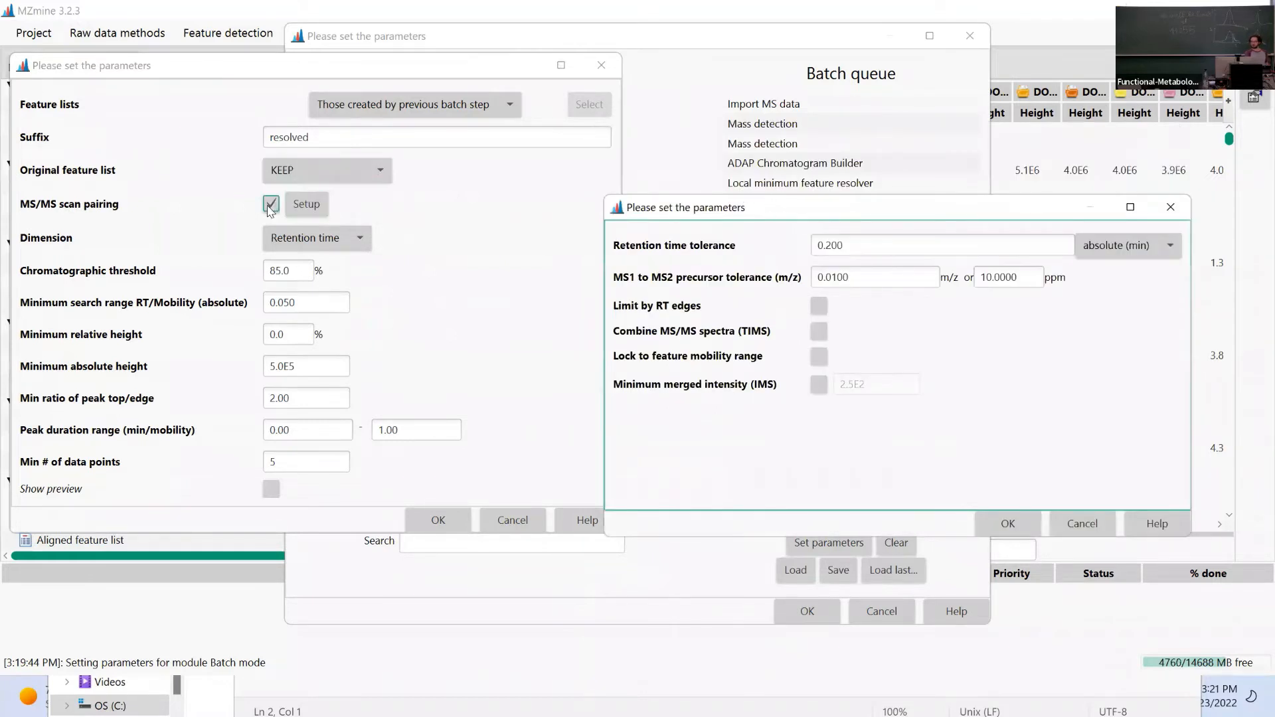
pyautogui.click(844, 226)
pyautogui.click(862, 249)
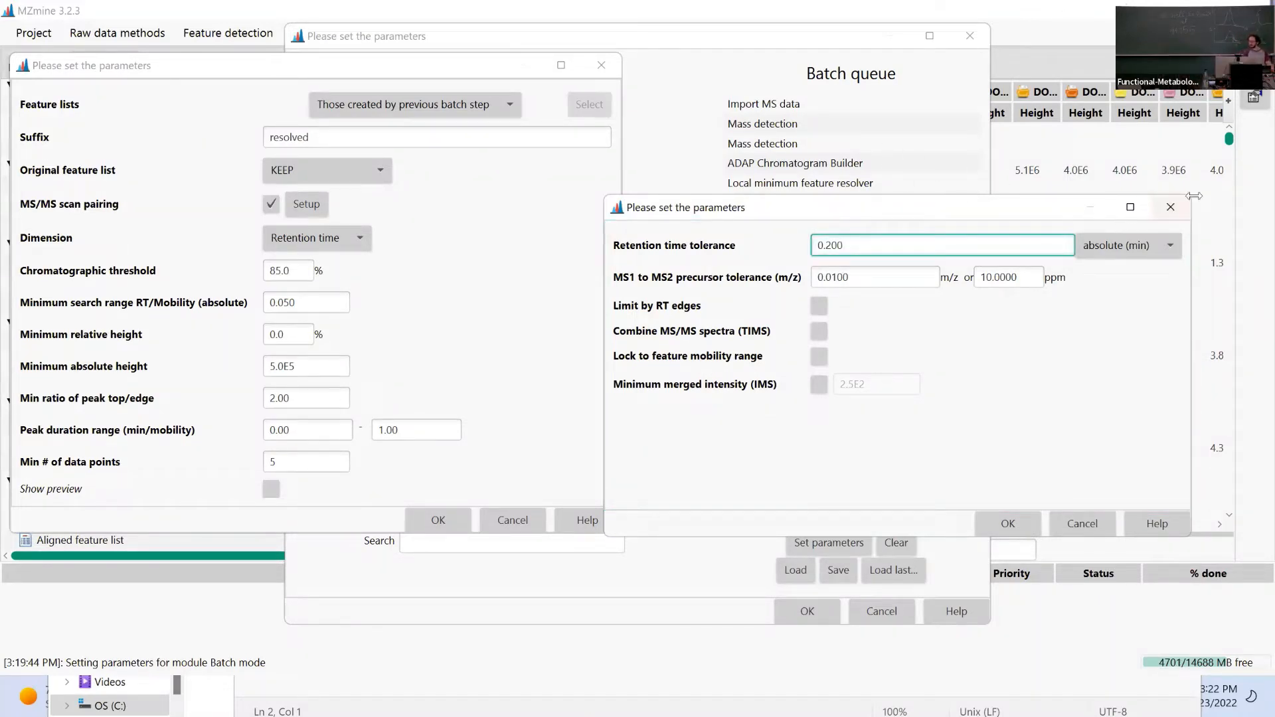
pyautogui.click(1171, 208)
pyautogui.click(601, 65)
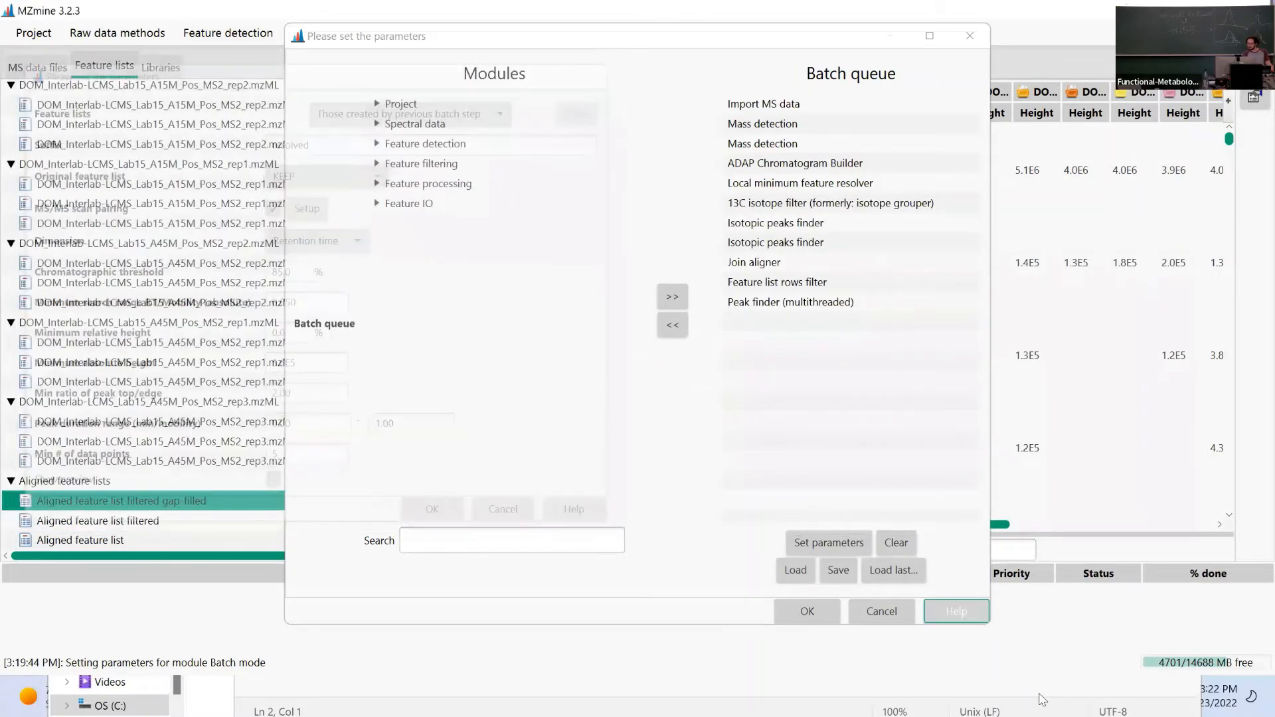
# Replace the batch queue with the steps from 2022_summer_school.xml and remove every step after Peak finder (multithreaded).
pyautogui.click(903, 575)
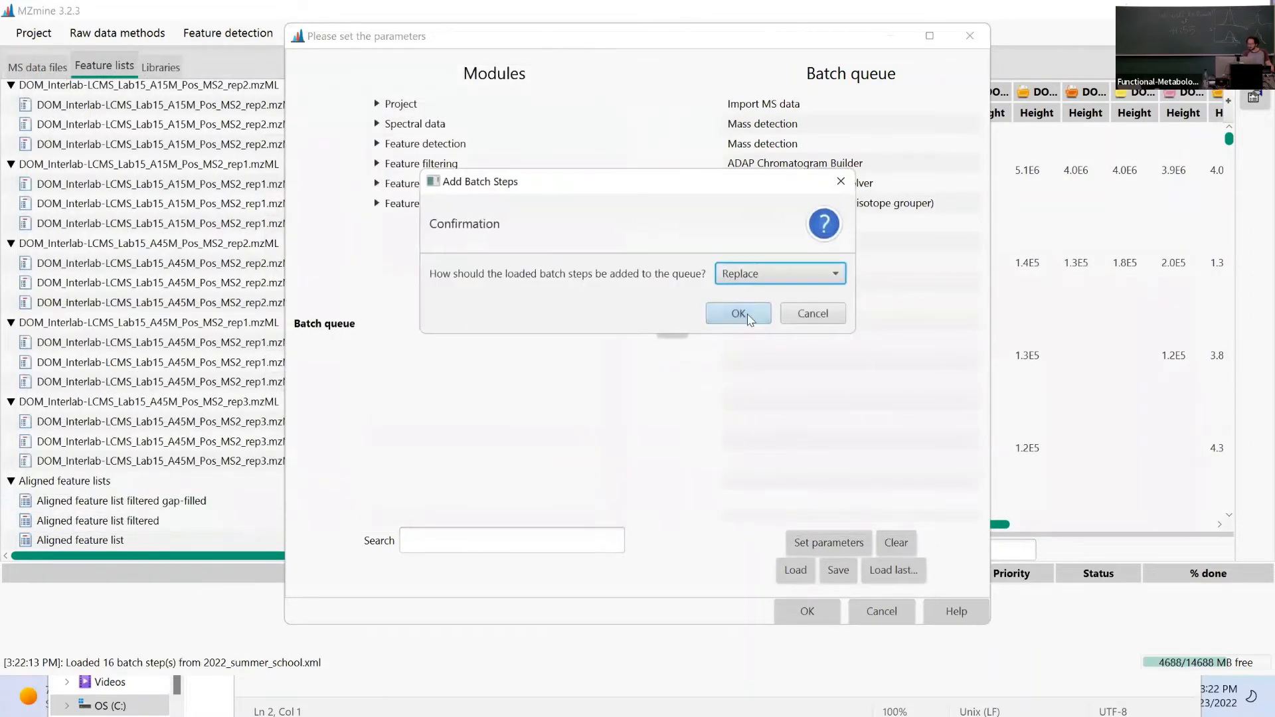
pyautogui.click(738, 314)
pyautogui.click(772, 402)
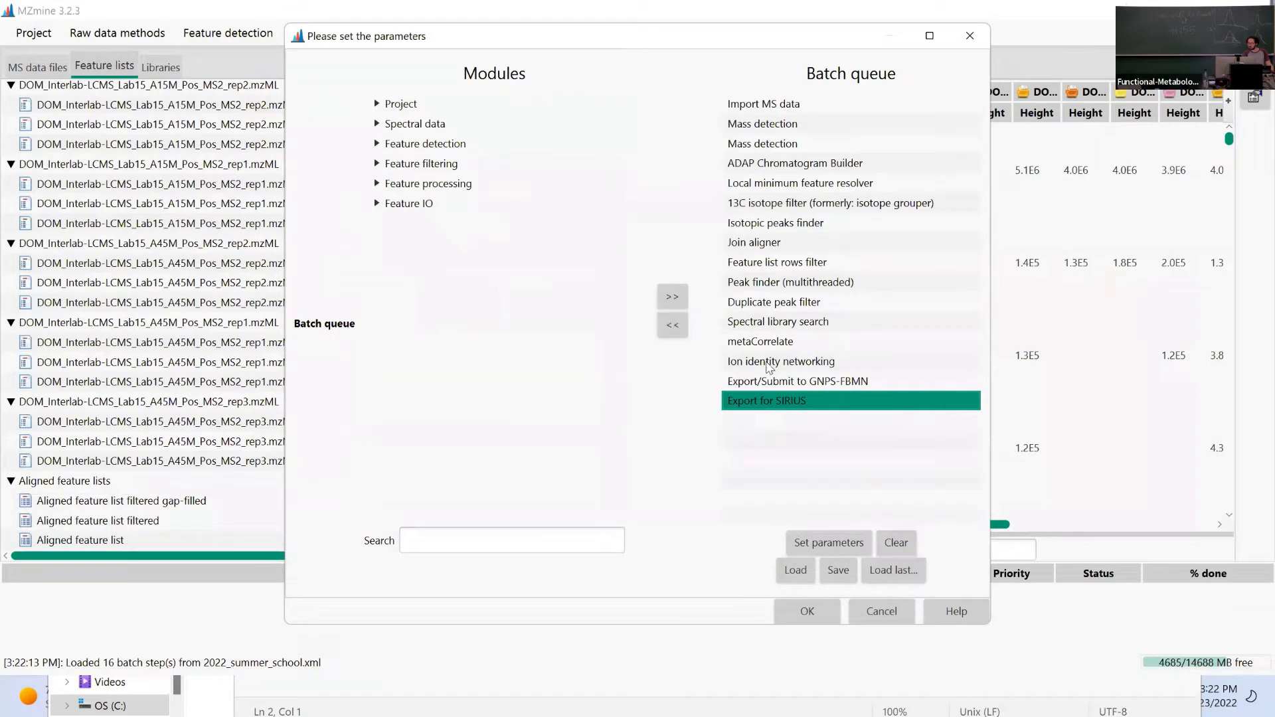
pyautogui.click(768, 364)
pyautogui.click(672, 325)
pyautogui.click(736, 364)
pyautogui.click(745, 384)
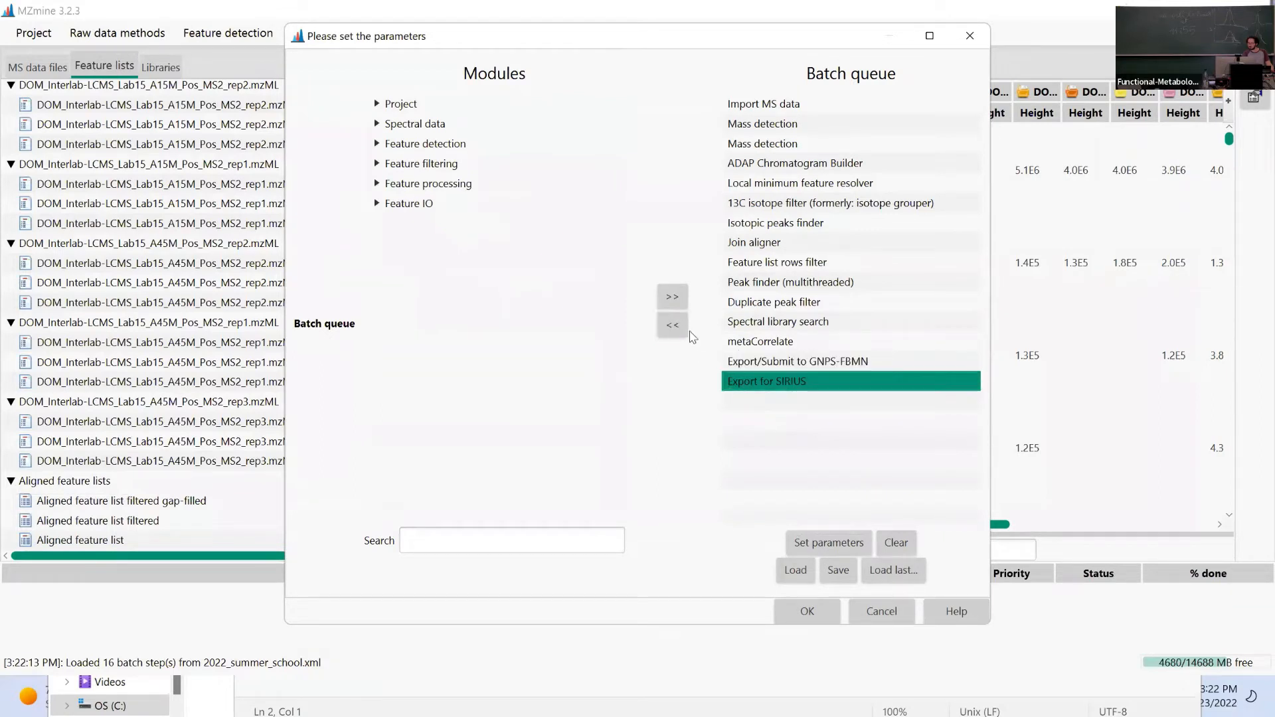
pyautogui.click(672, 325)
pyautogui.click(672, 325)
pyautogui.click(672, 325)
pyautogui.click(672, 324)
pyautogui.click(672, 325)
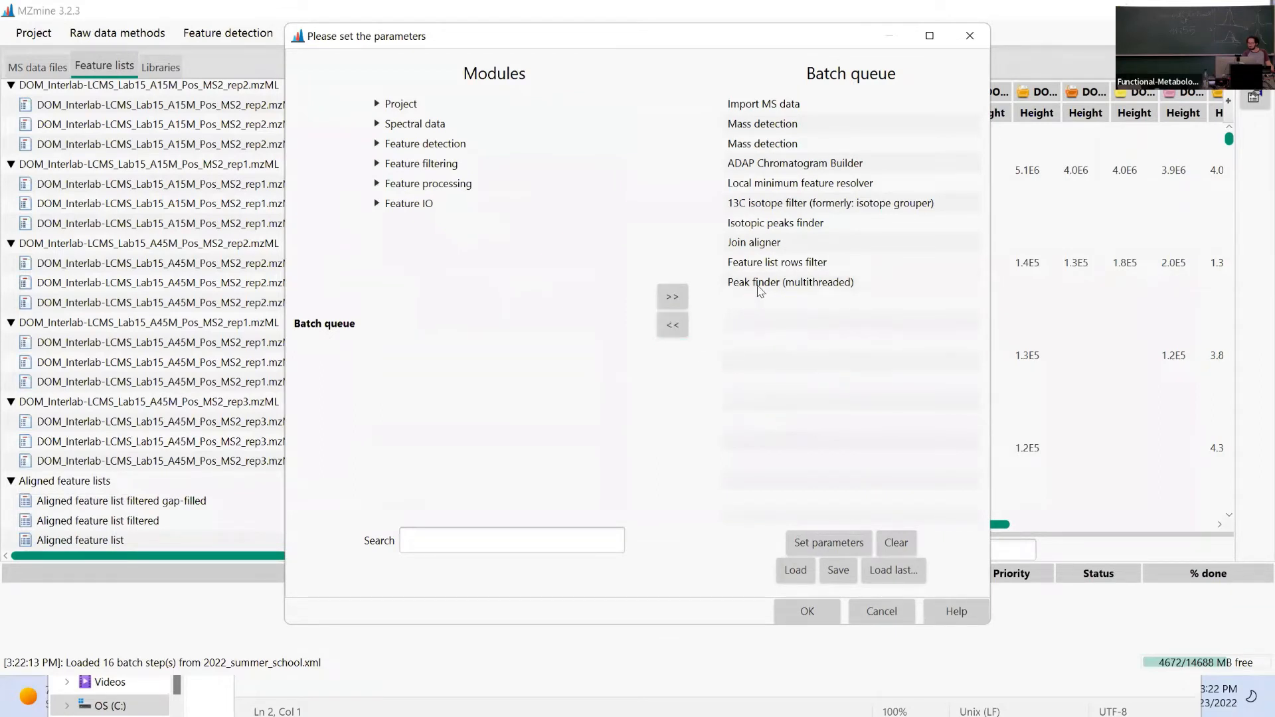
# Check the retention time and precursor tolerances for MS/MS scan pairing in the reloaded Local minimum feature resolver and accept the parameters.
pyautogui.doubleClick(784, 183)
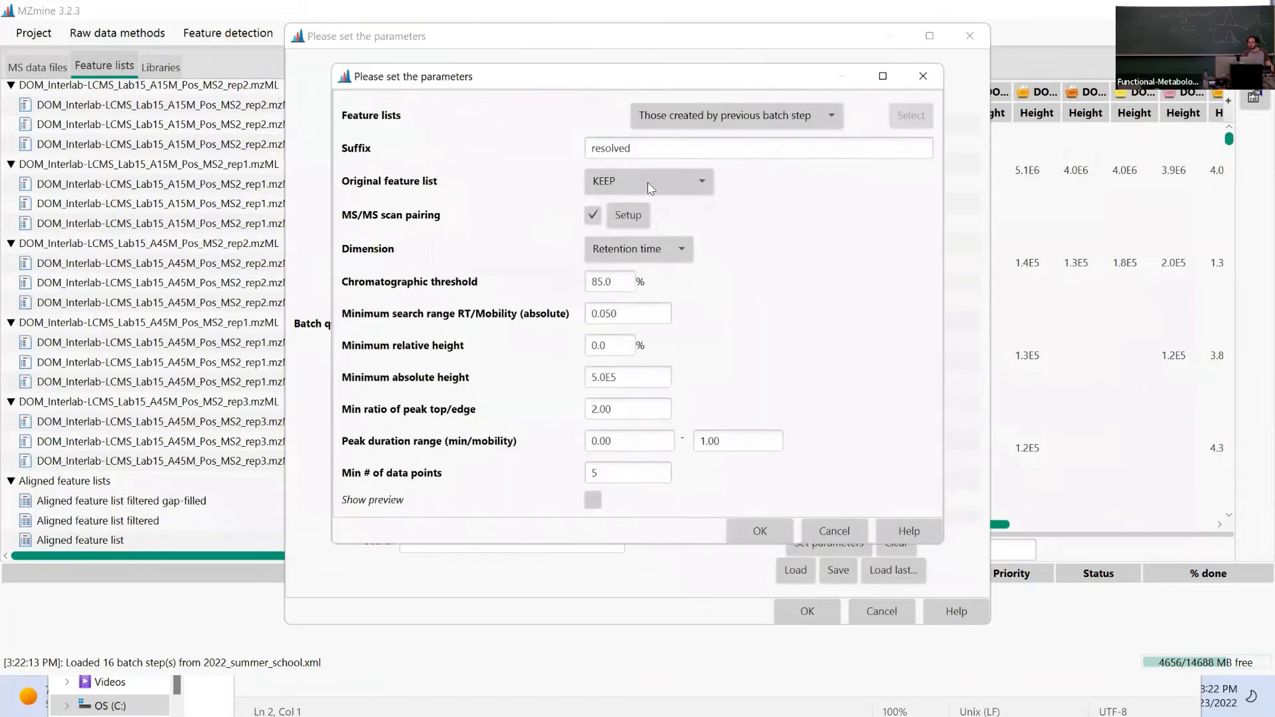
pyautogui.moveTo(681, 78); pyautogui.dragTo(374, 97)
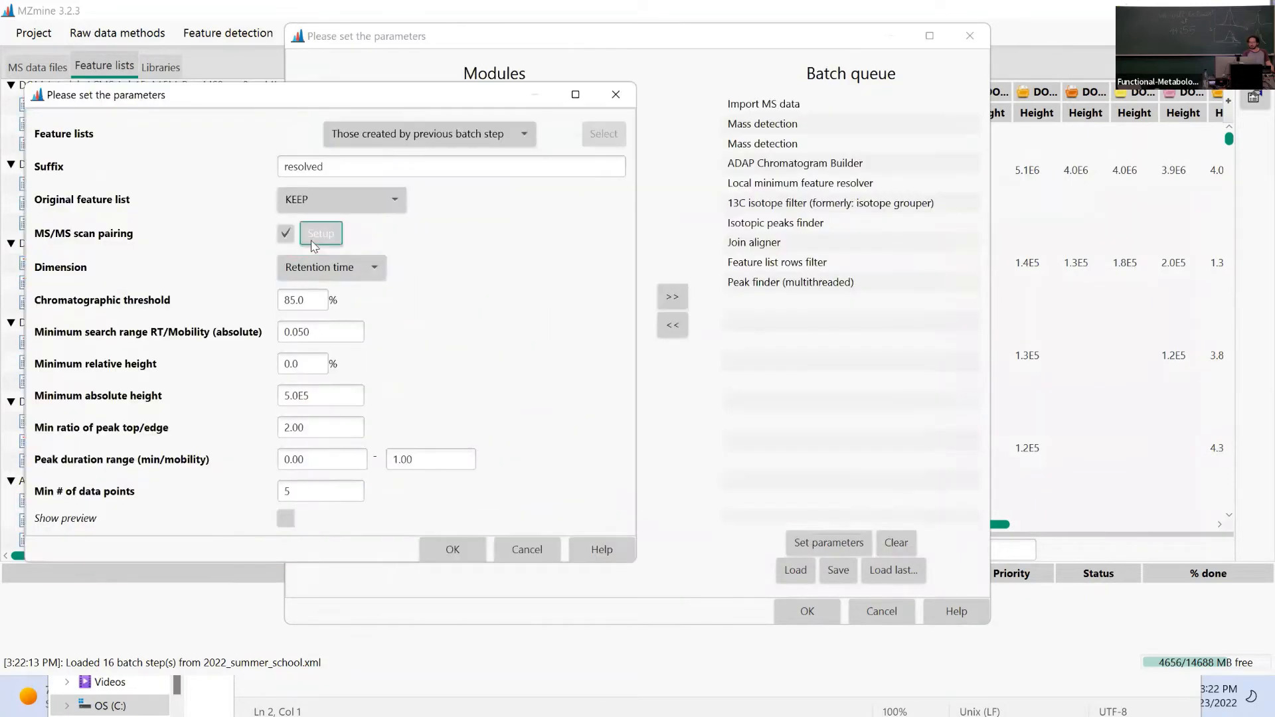
pyautogui.click(314, 239)
pyautogui.moveTo(676, 153); pyautogui.dragTo(958, 118)
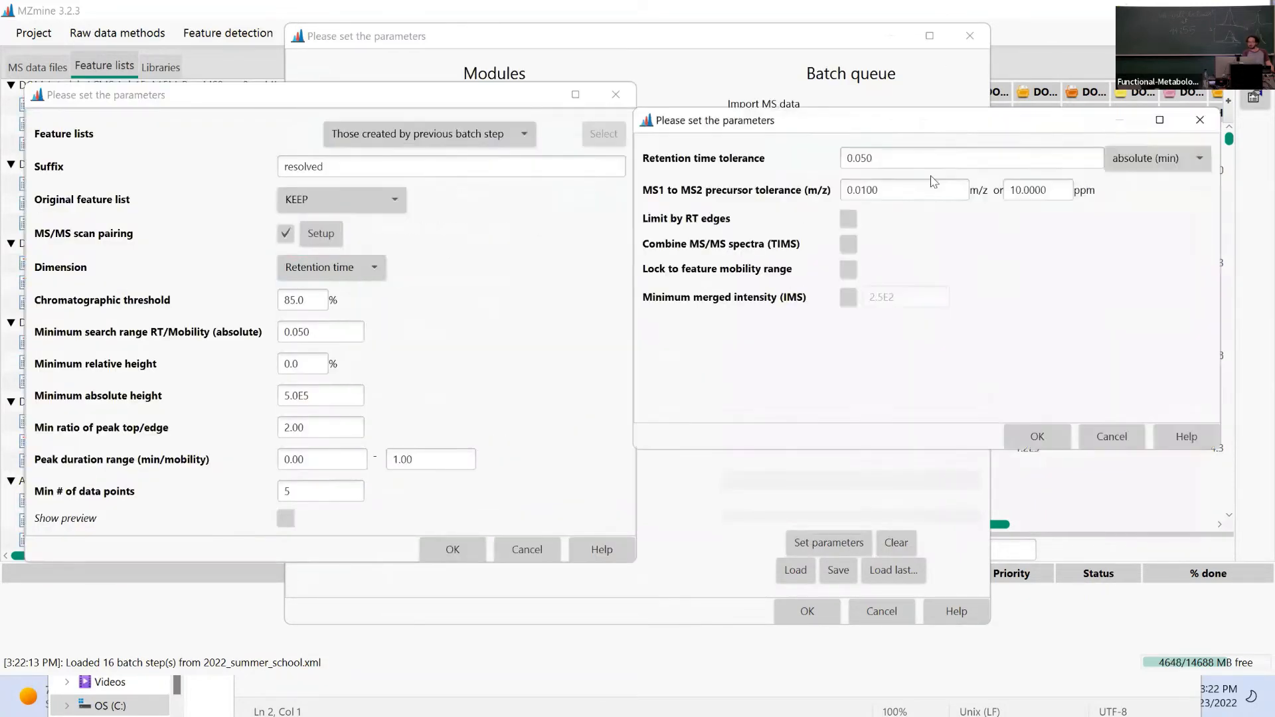
pyautogui.click(908, 159)
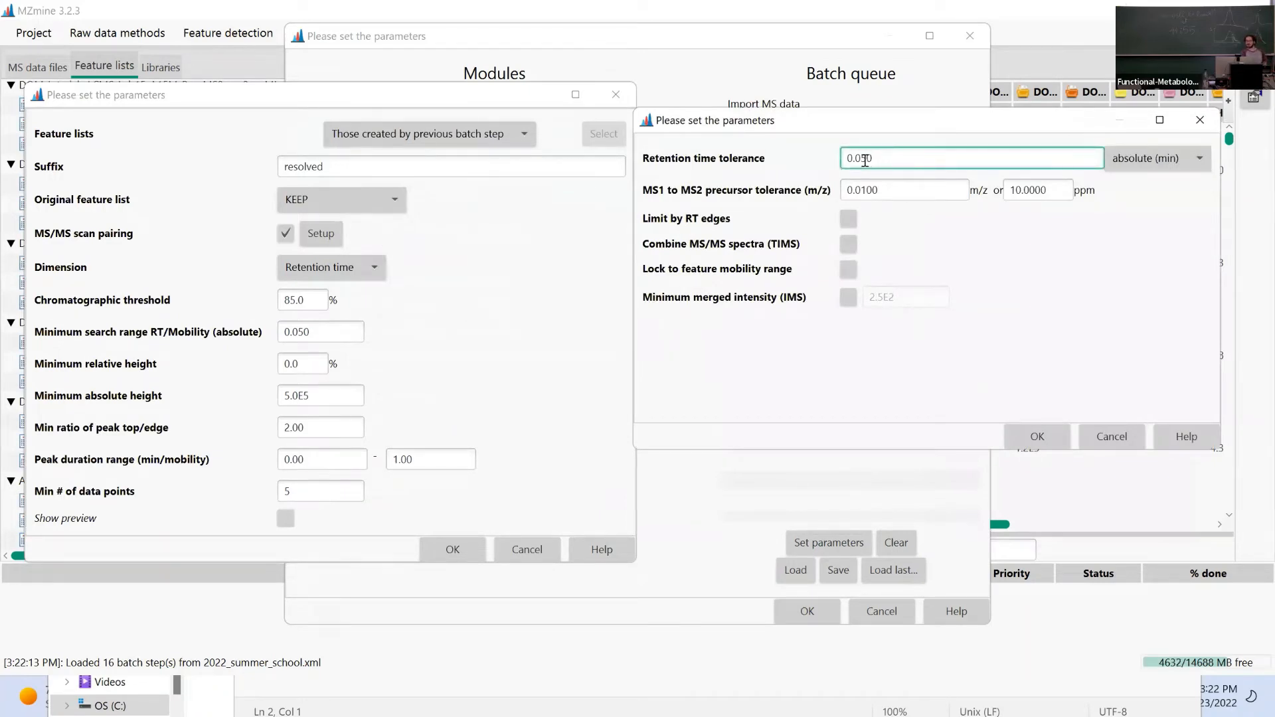
pyautogui.moveTo(862, 160); pyautogui.dragTo(887, 158)
pyautogui.click(1052, 190)
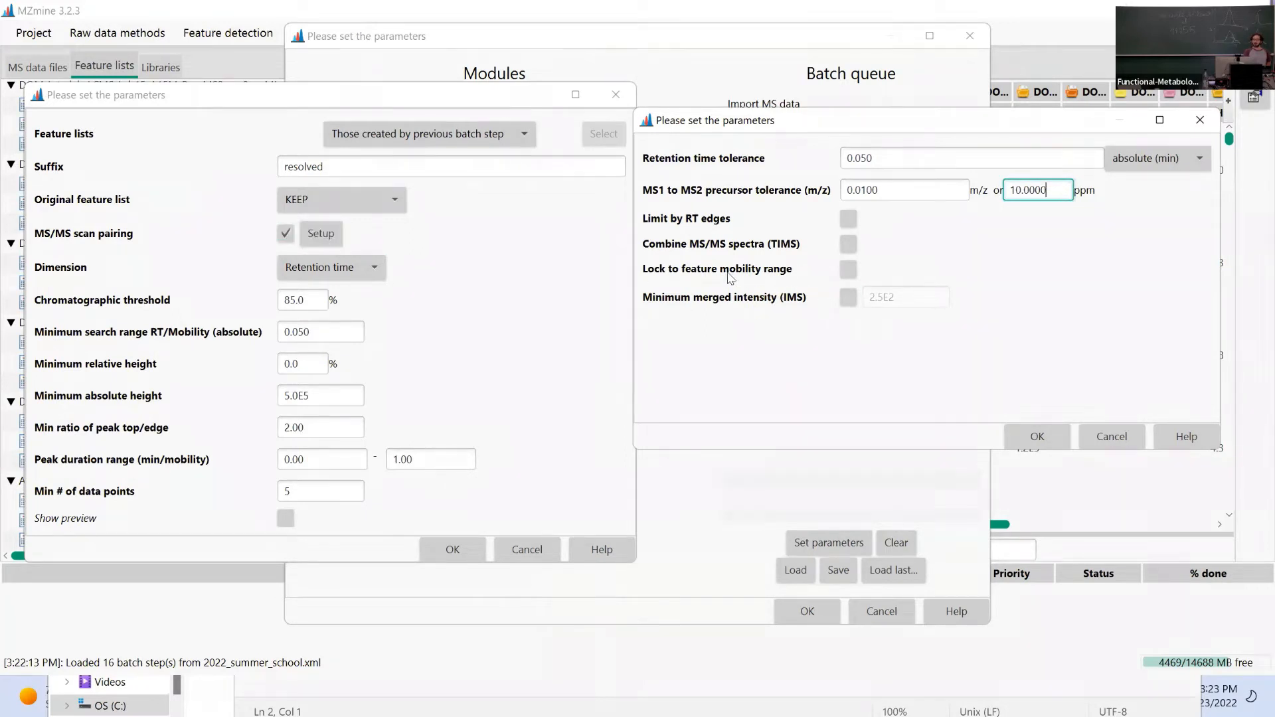
pyautogui.click(1027, 434)
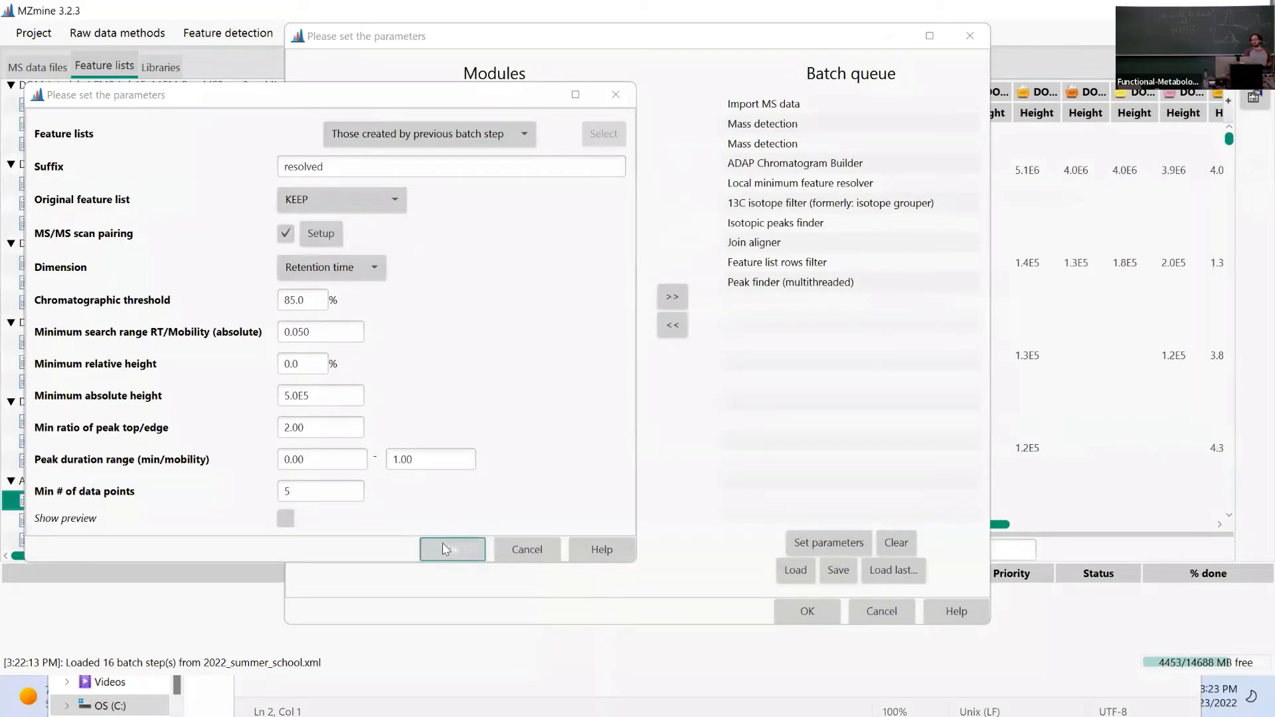
pyautogui.click(479, 550)
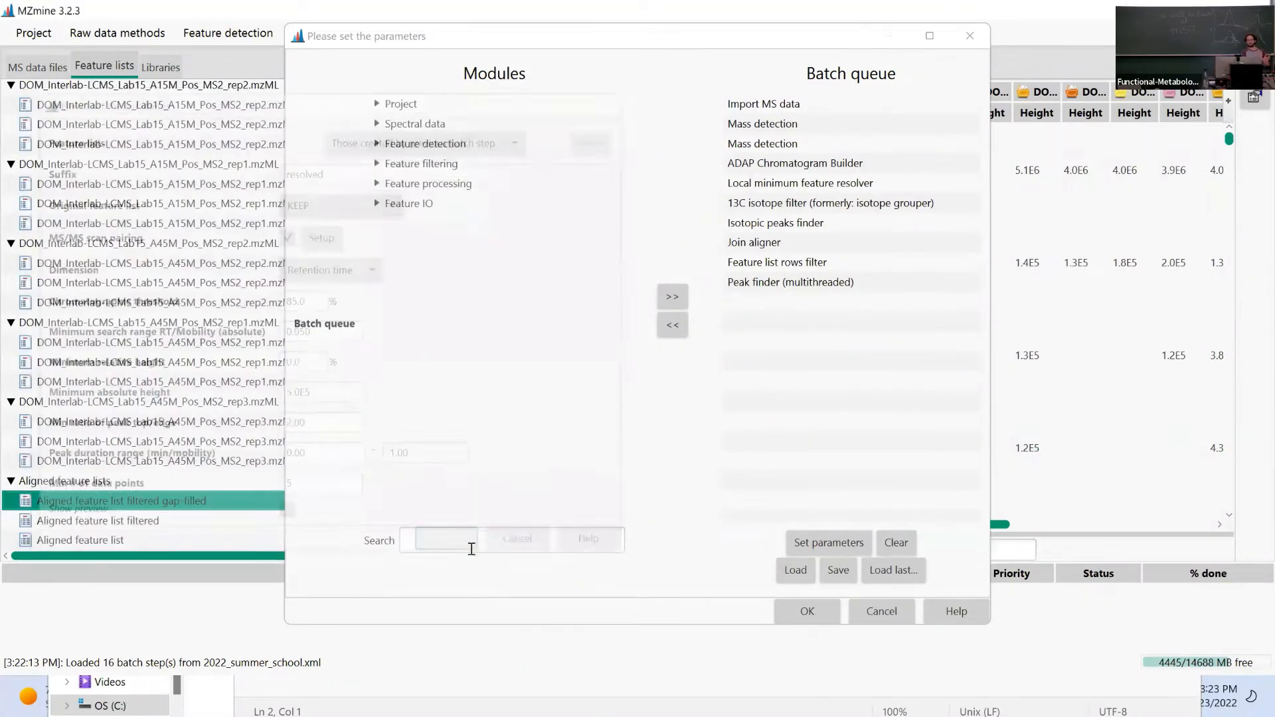
# Save the batch queue as 2022_summer_school2.xml in the Workshop folder, replacing the existing file.
pyautogui.click(790, 106)
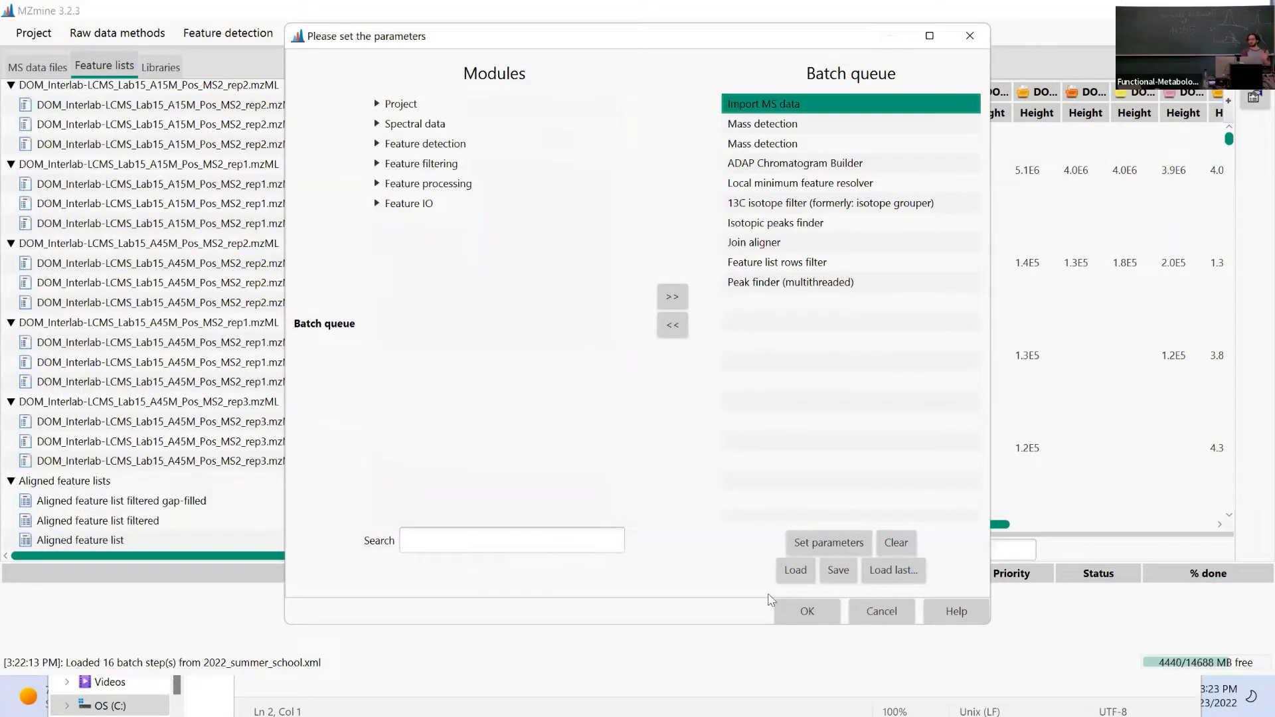
pyautogui.click(841, 573)
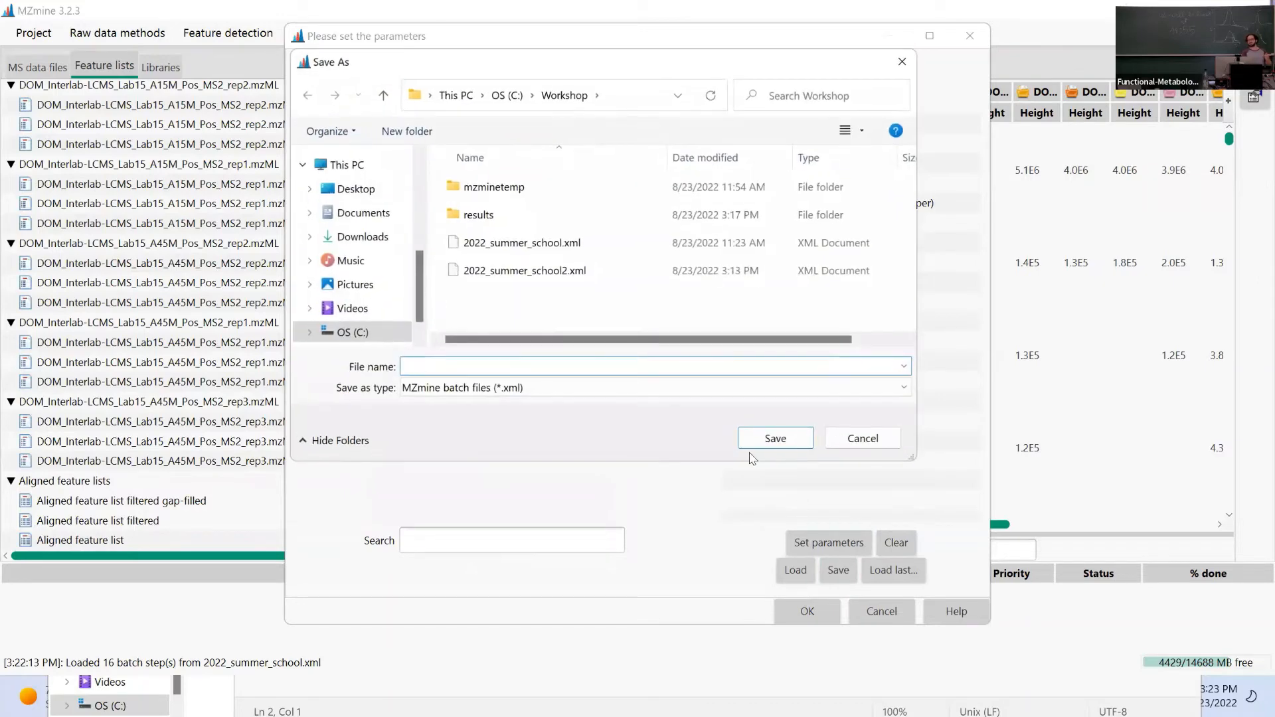
pyautogui.click(528, 271)
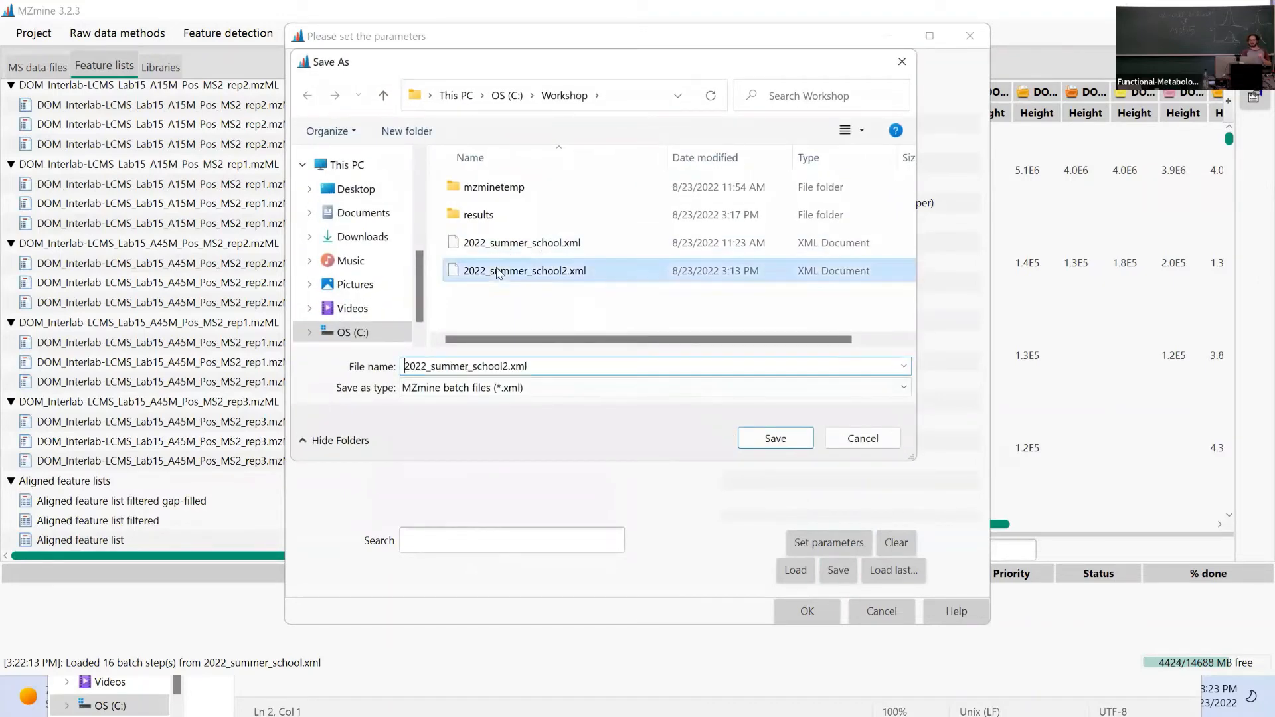
pyautogui.click(776, 442)
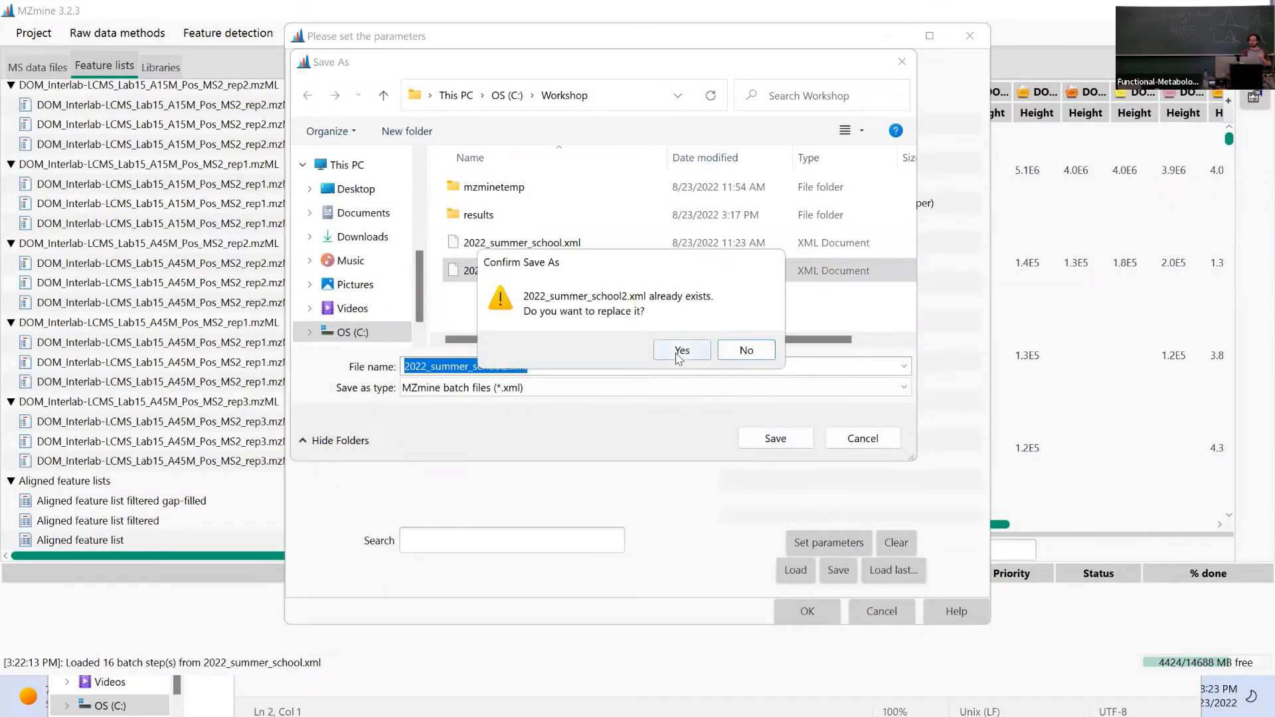
pyautogui.click(678, 351)
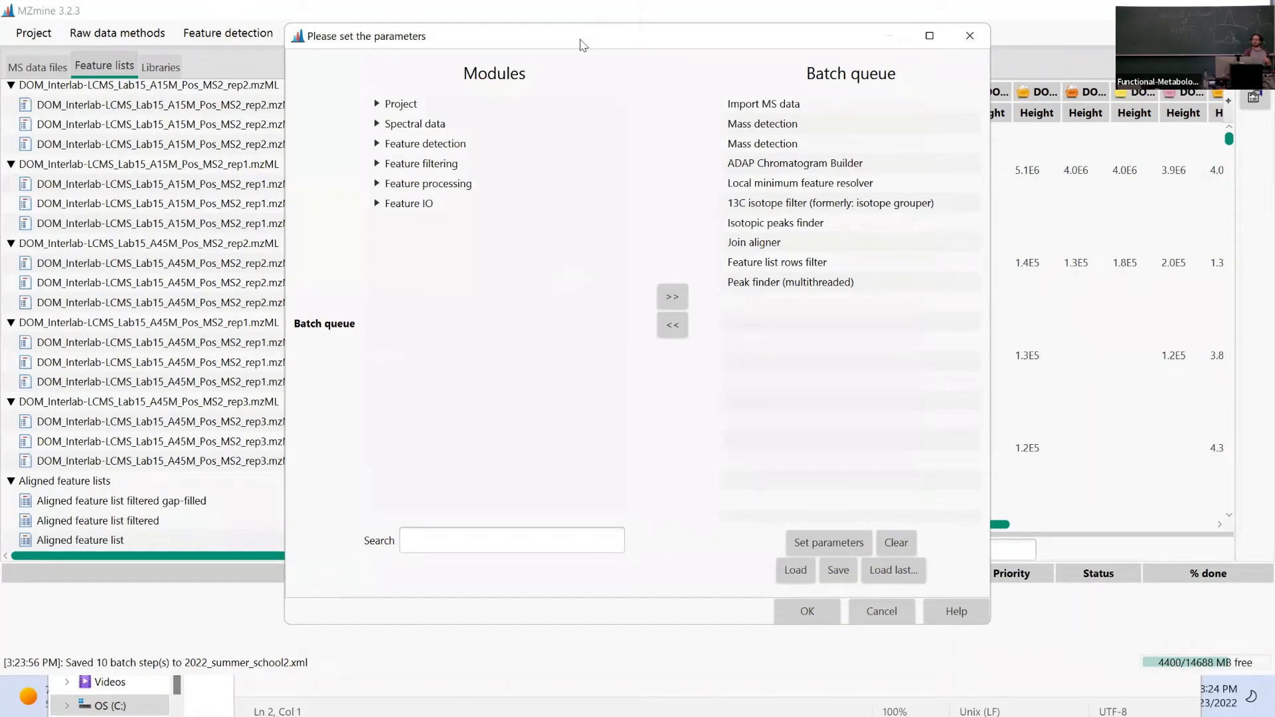
# Uncover the feature lists behind the batch dialog and remove all of them, including the aligned feature lists, from the project.
pyautogui.moveTo(837, 43); pyautogui.dragTo(1065, 50)
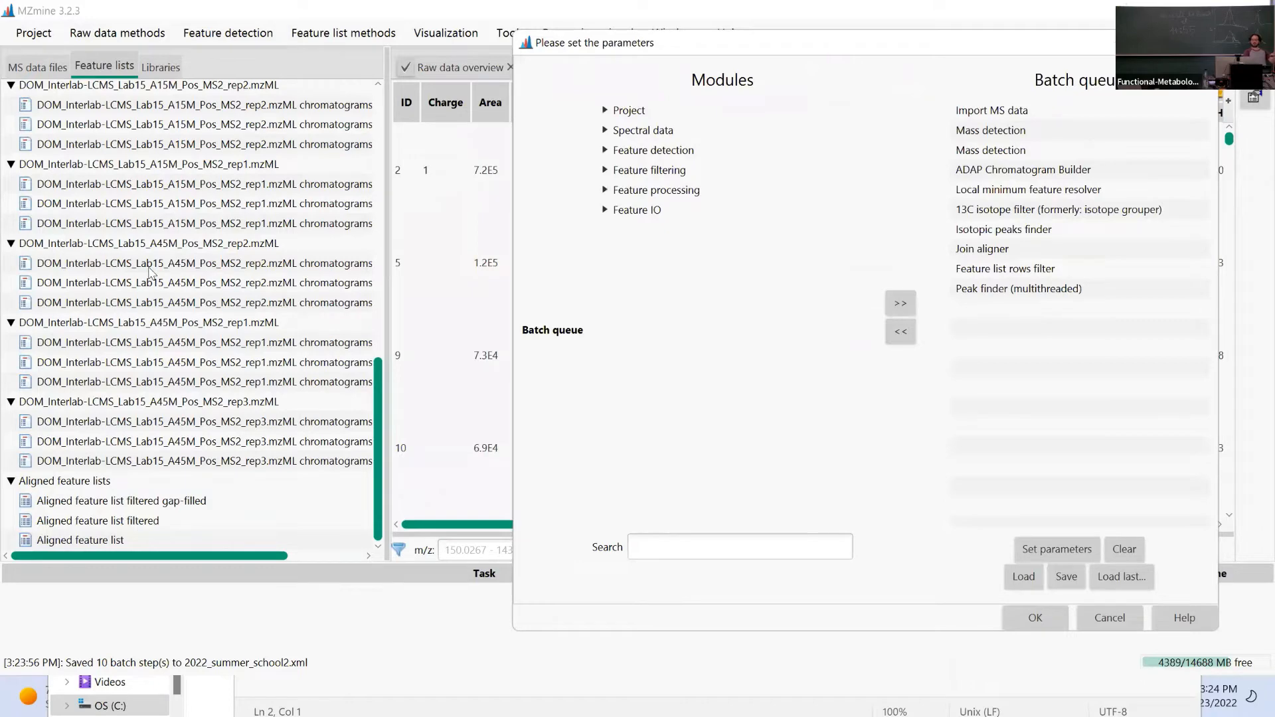
pyautogui.click(178, 265)
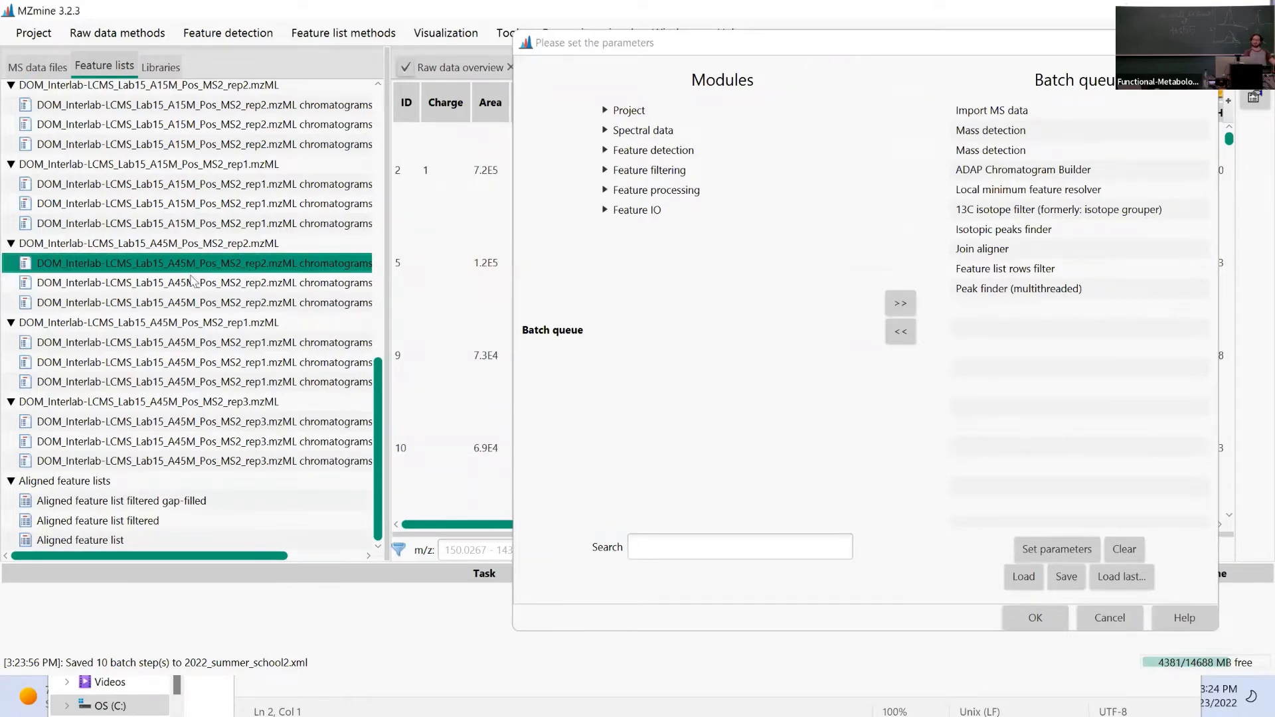
pyautogui.hotkey('ctrl', 'a')
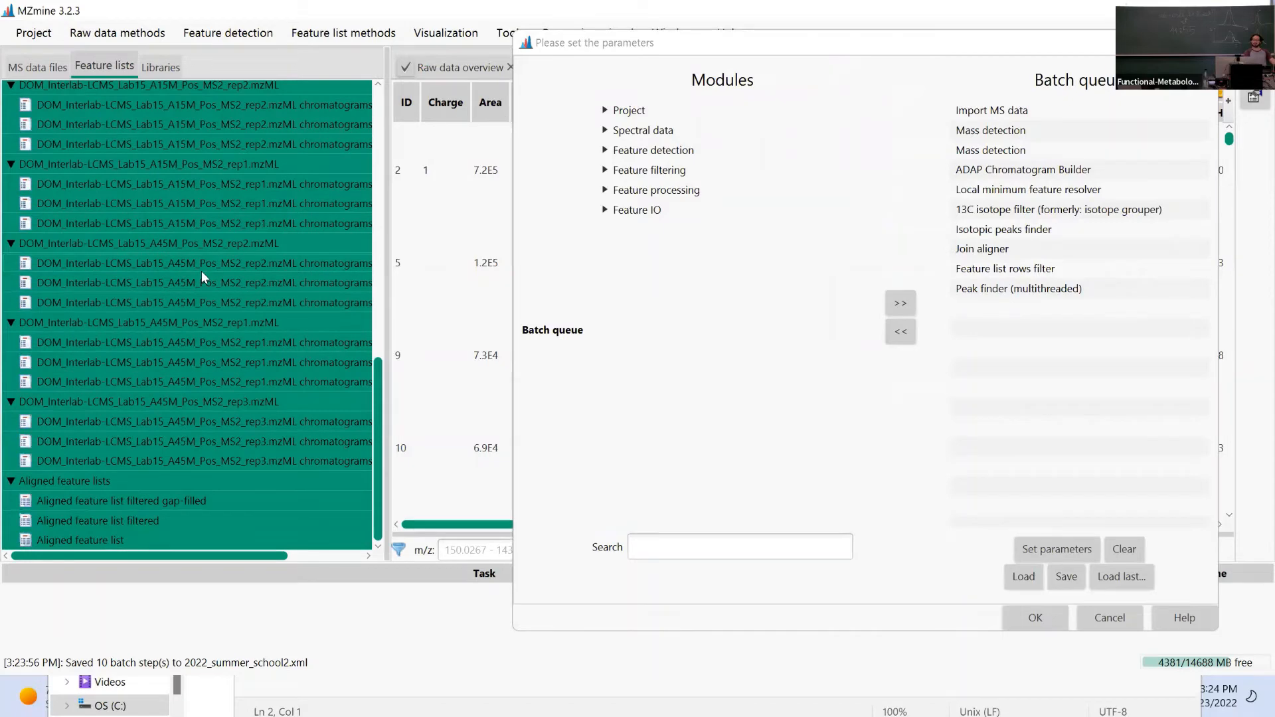
pyautogui.click(170, 205)
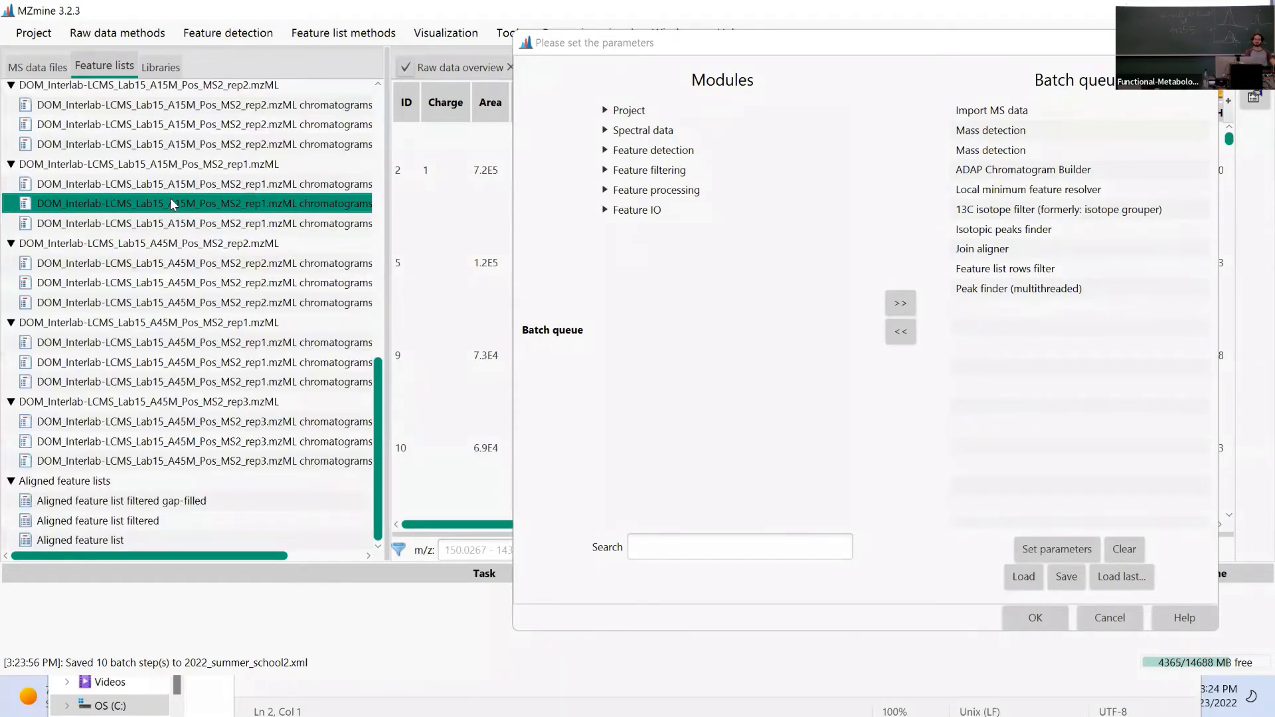
pyautogui.hotkey('ctrl', 'a')
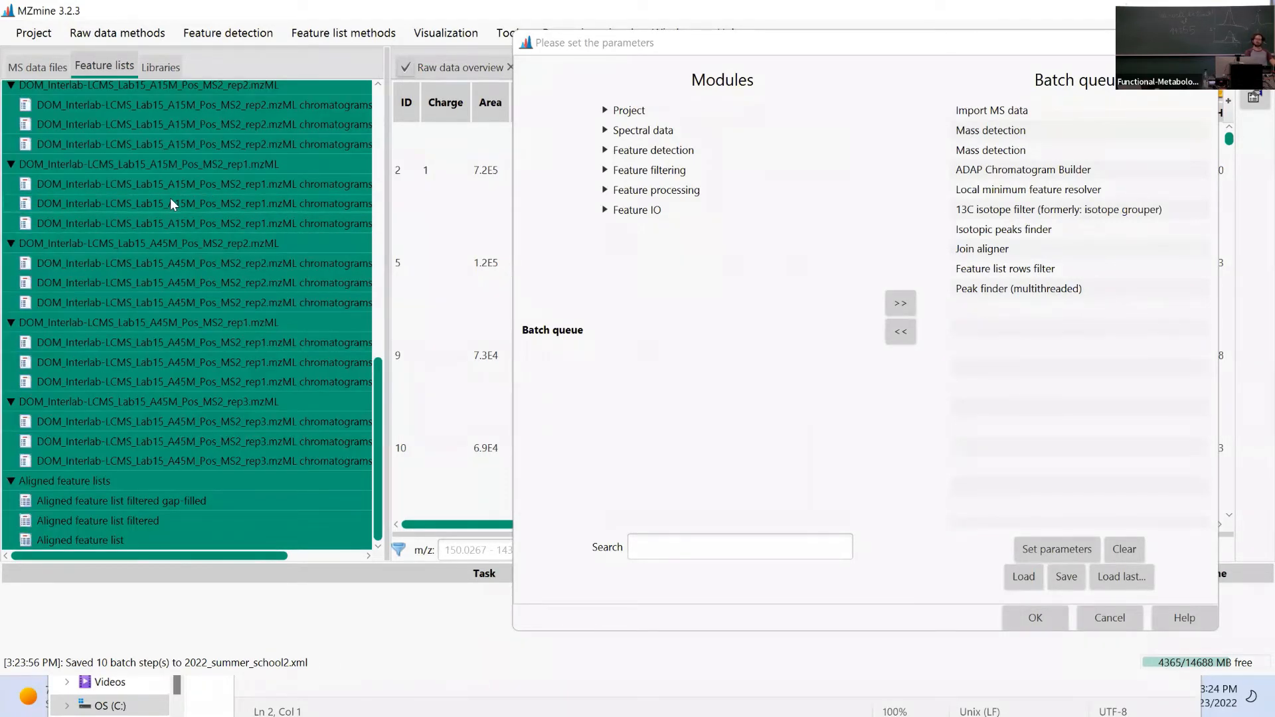
pyautogui.rightClick(170, 198)
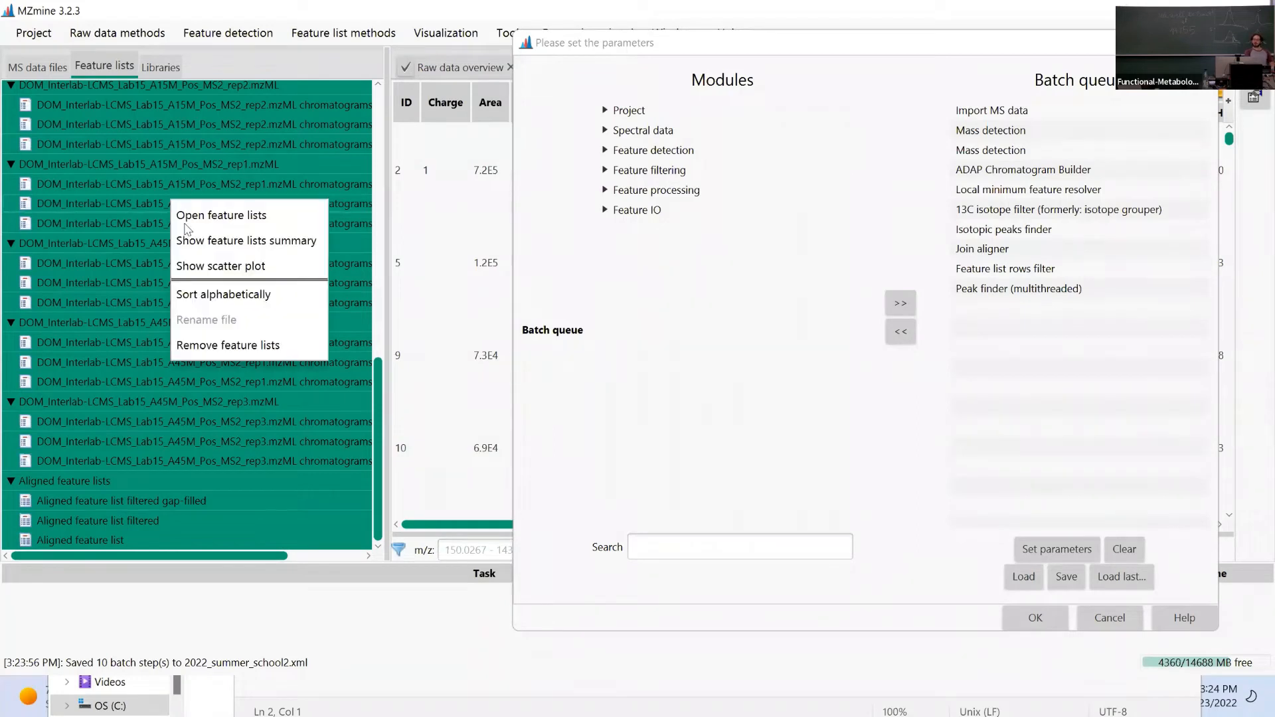
pyautogui.click(237, 348)
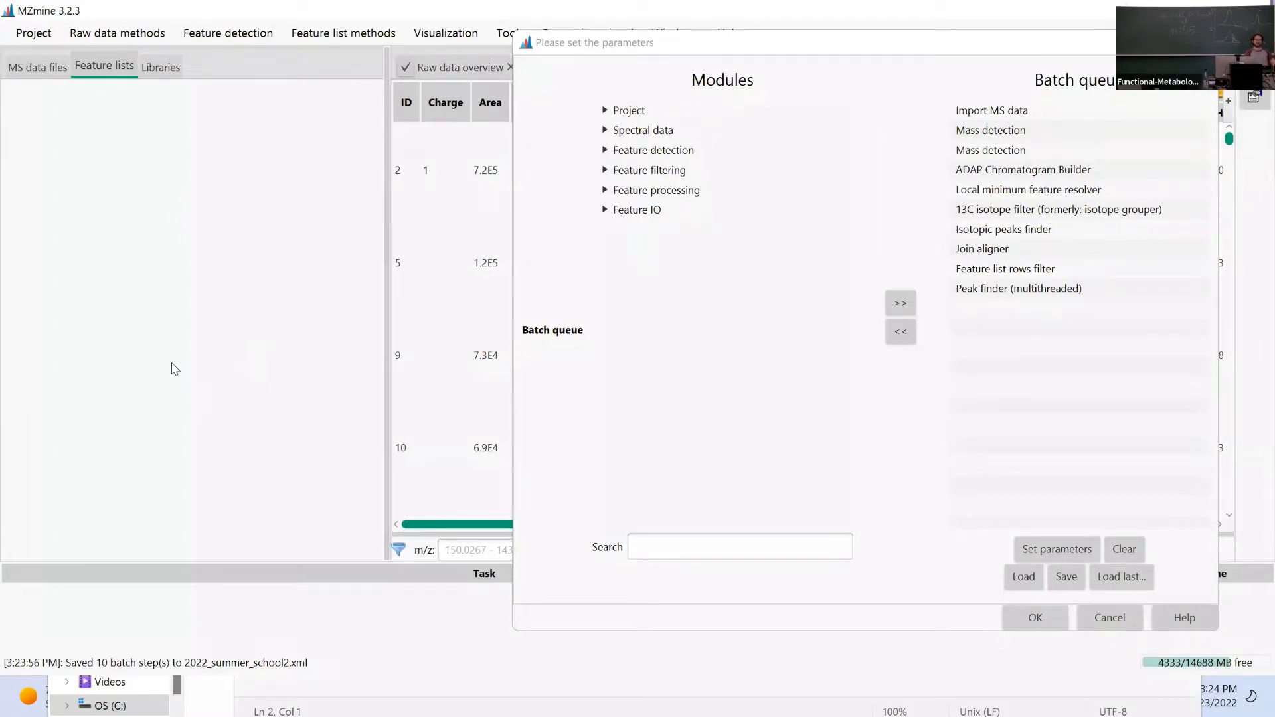
pyautogui.rightClick(134, 119)
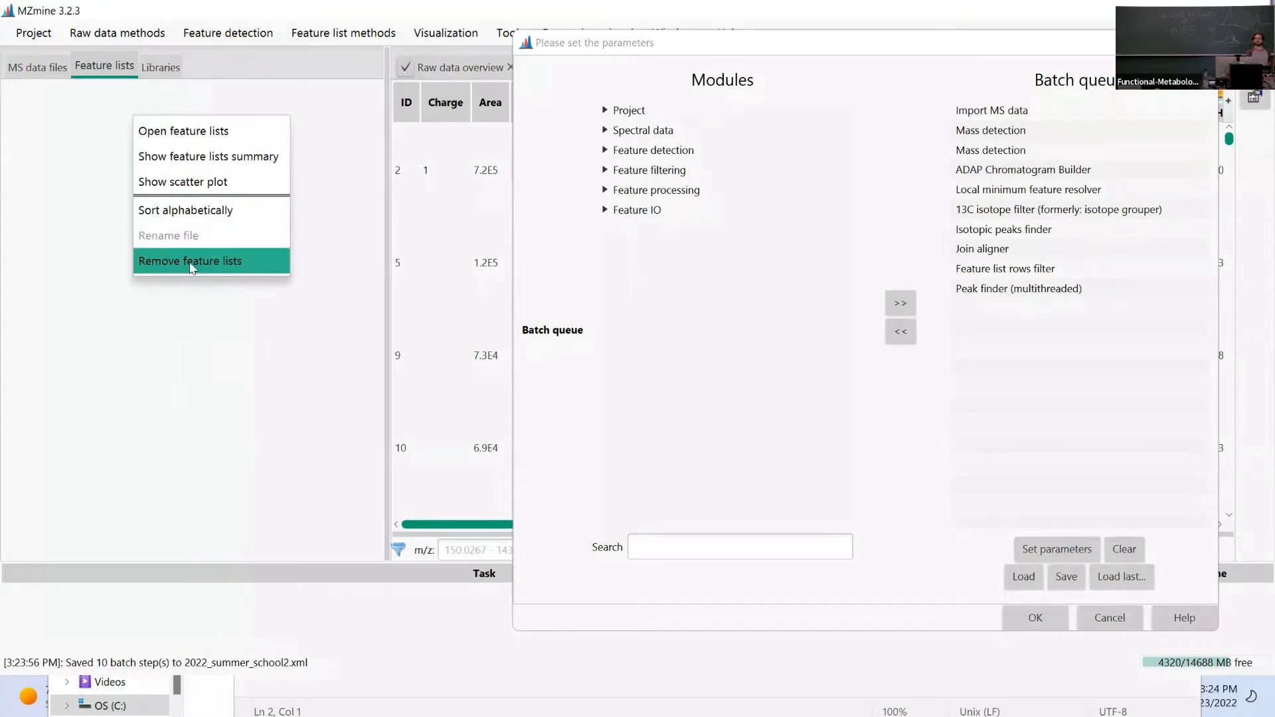
pyautogui.click(261, 383)
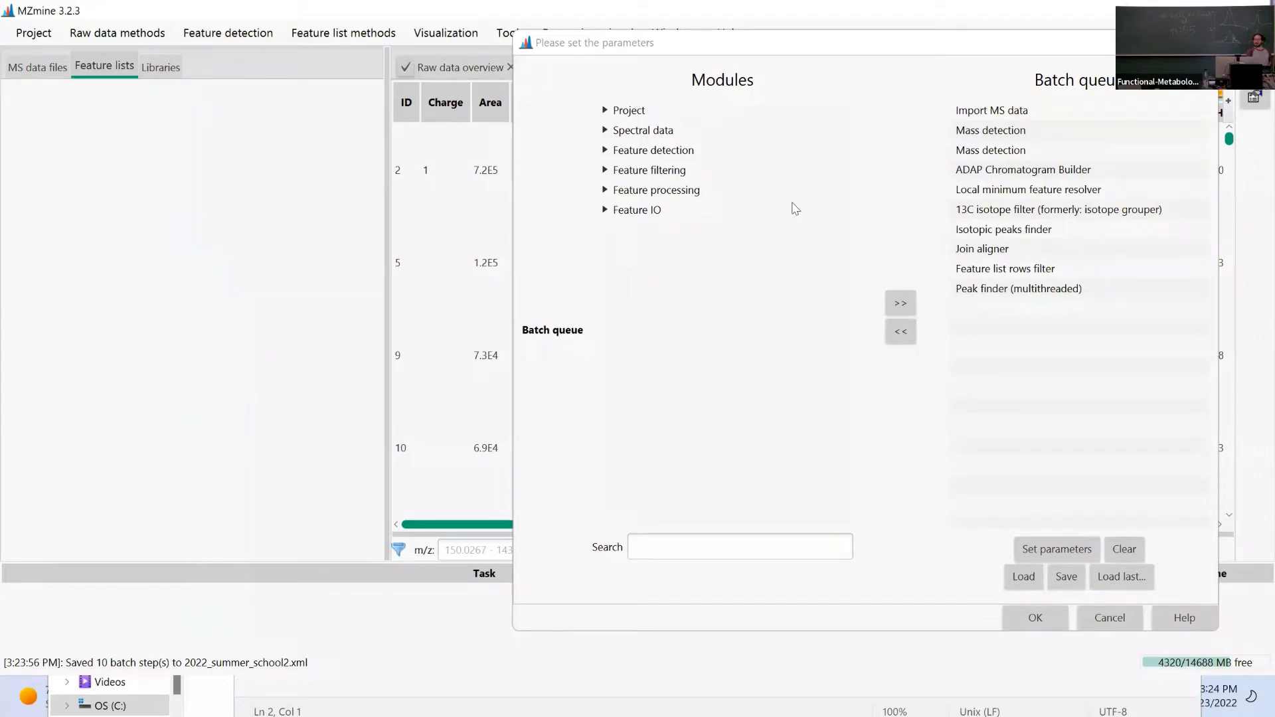
# Check that the raw MS data files are still loaded and remove the Import MS data step from the batch queue.
pyautogui.click(892, 48)
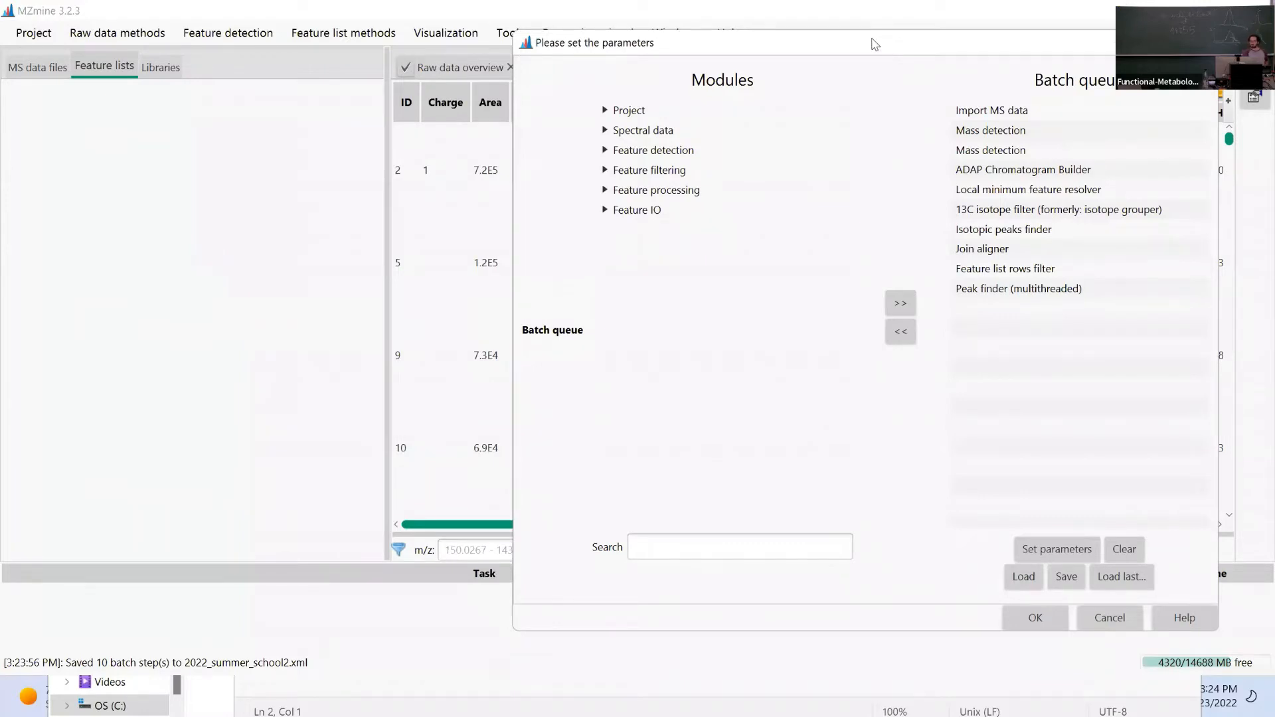
pyautogui.moveTo(876, 44); pyautogui.dragTo(763, 53)
pyautogui.click(650, 114)
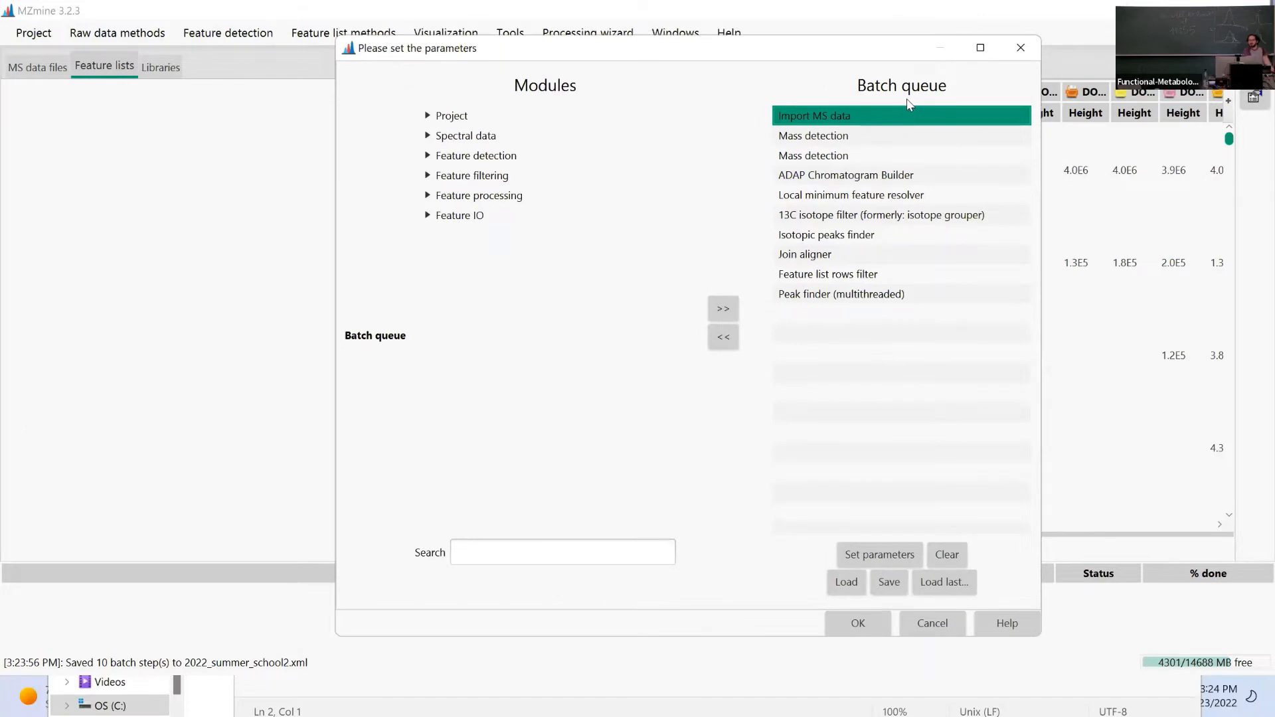
pyautogui.click(32, 63)
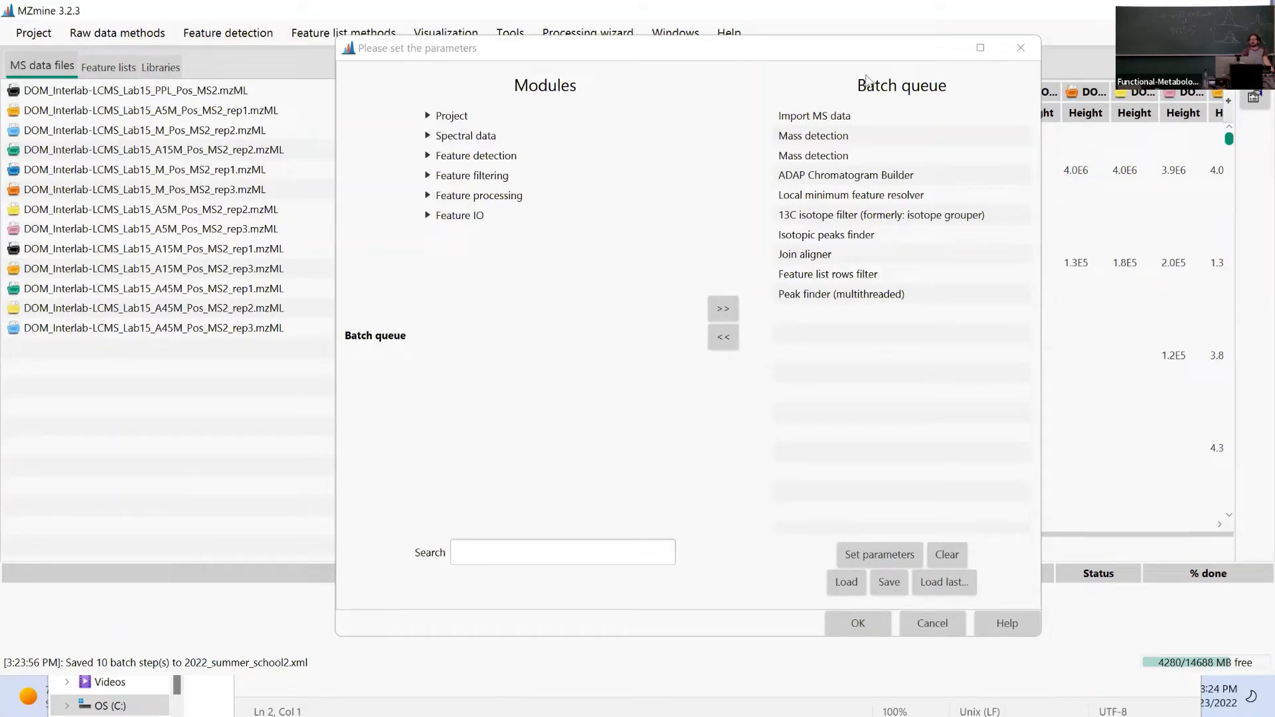
pyautogui.click(807, 118)
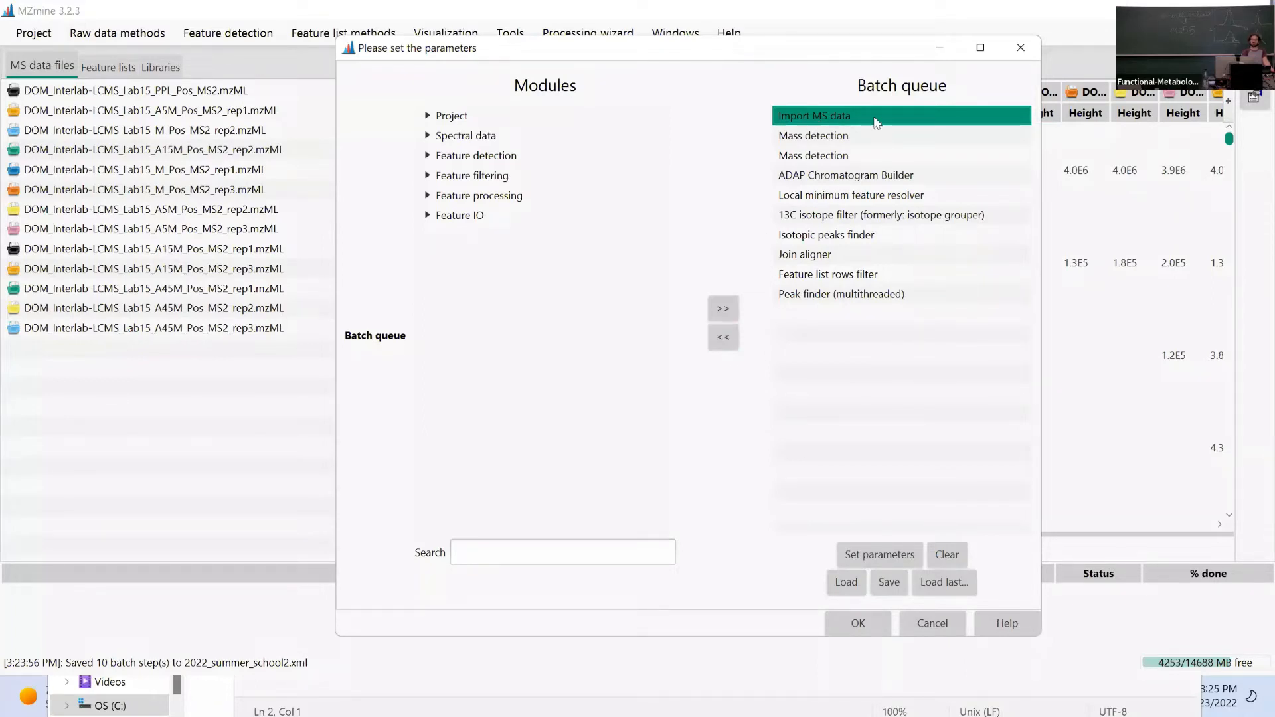
pyautogui.click(720, 337)
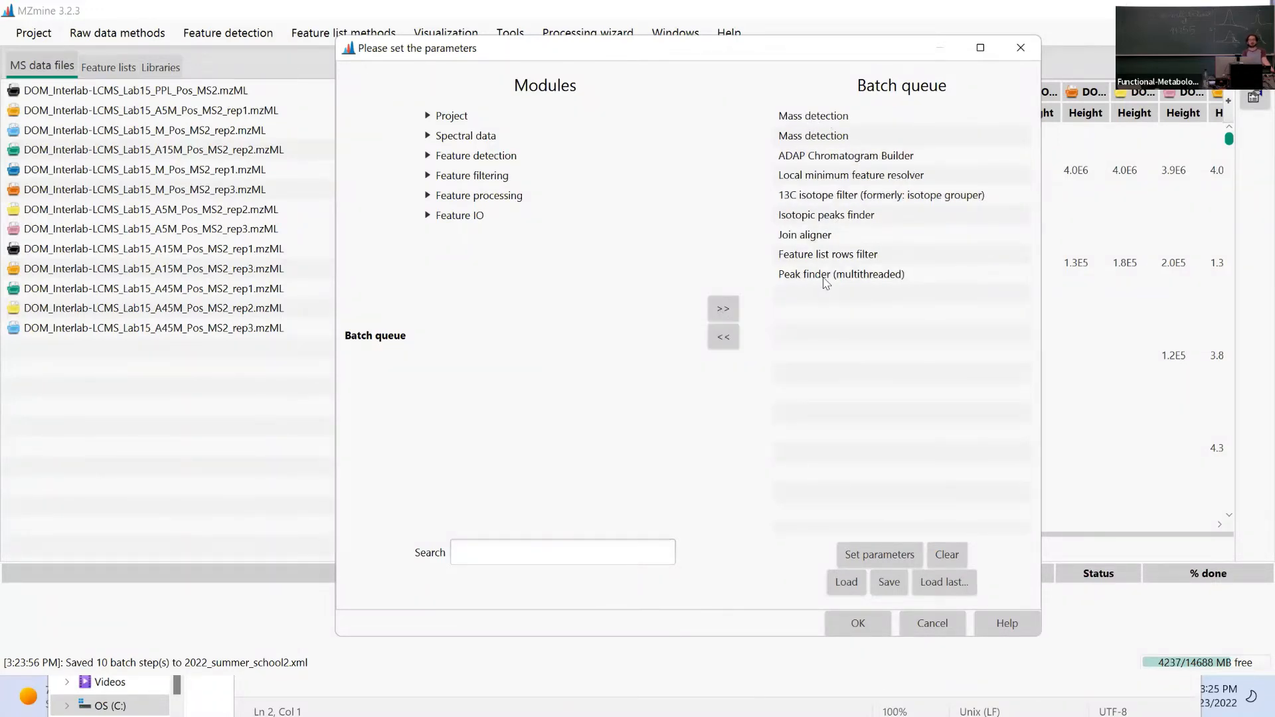
# Check the raw data file and scan settings of both Mass detection steps in the batch queue.
pyautogui.doubleClick(816, 118)
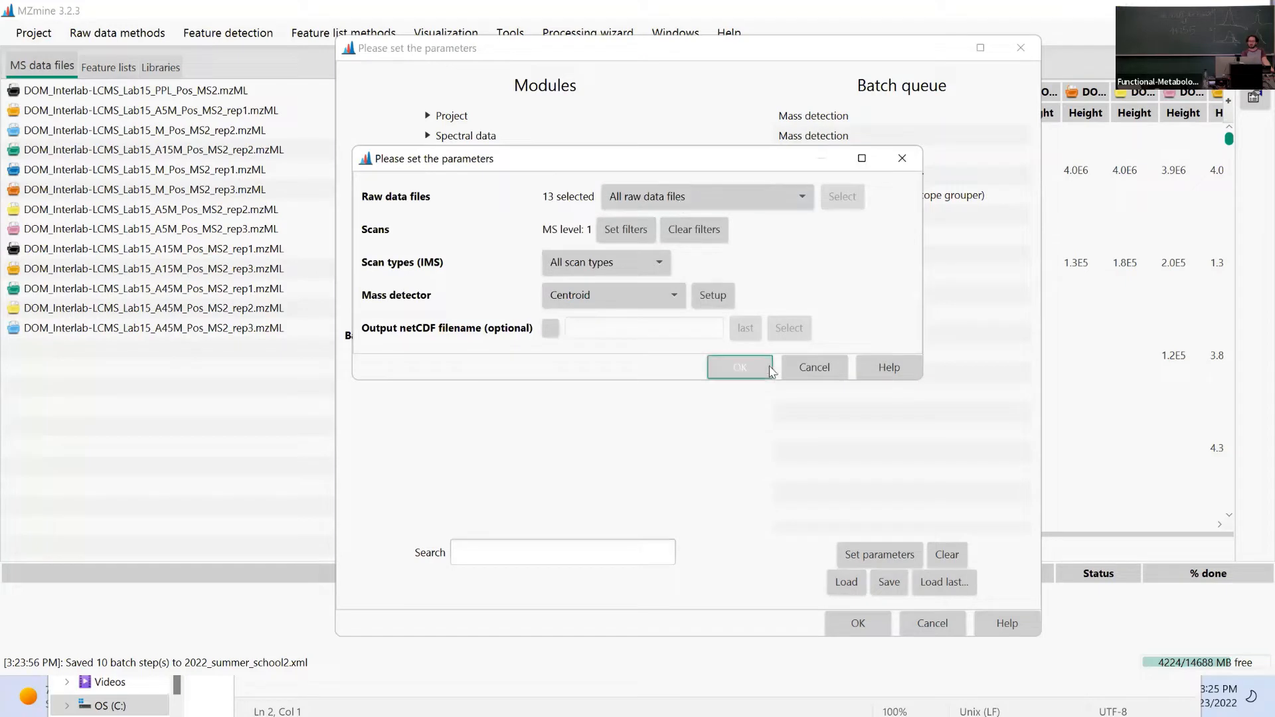
pyautogui.click(740, 367)
pyautogui.click(816, 140)
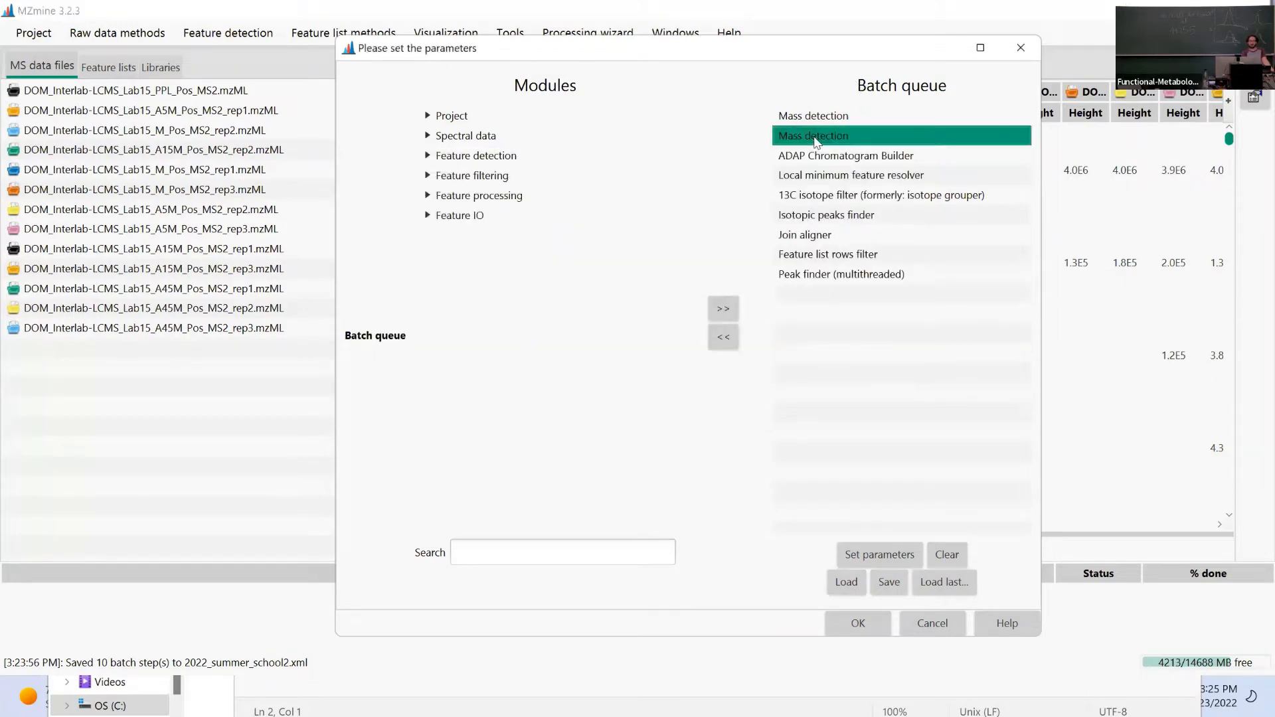
pyautogui.doubleClick(817, 137)
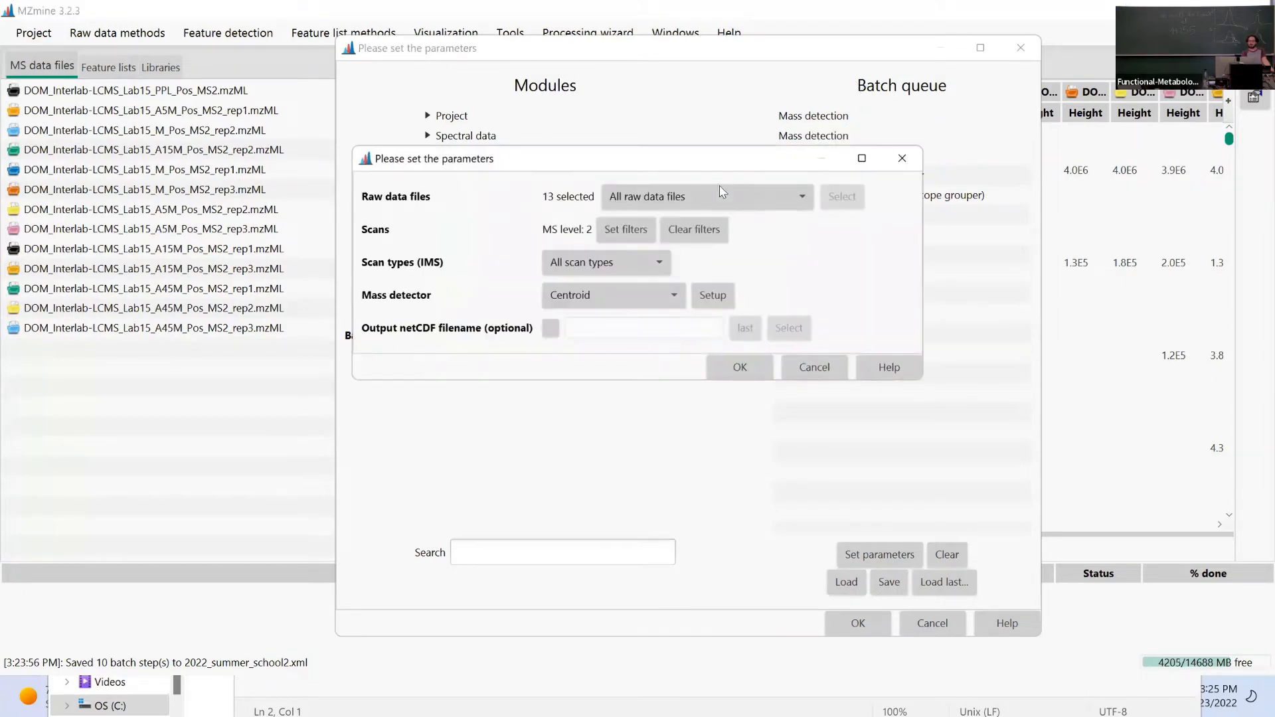
pyautogui.click(739, 367)
# Check the raw data file selection of the ADAP Chromatogram Builder step and accept All raw data files.
pyautogui.doubleClick(822, 155)
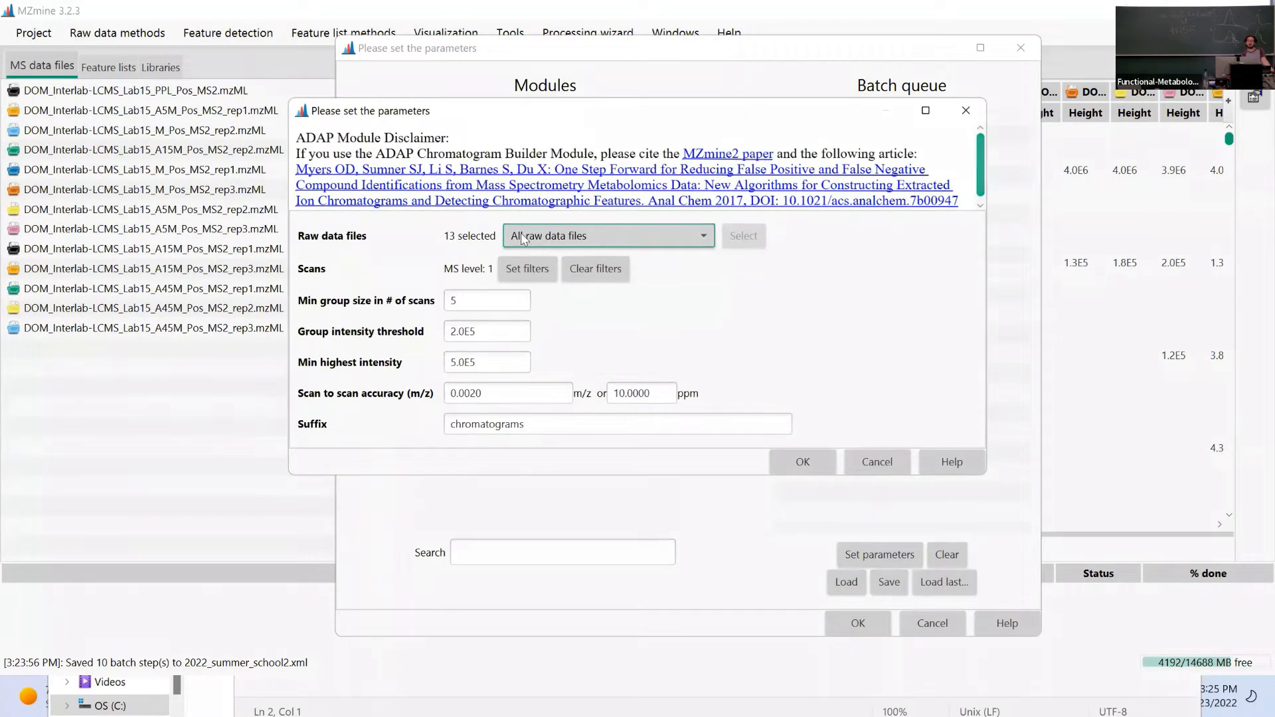
pyautogui.click(524, 241)
pyautogui.click(589, 244)
pyautogui.click(804, 462)
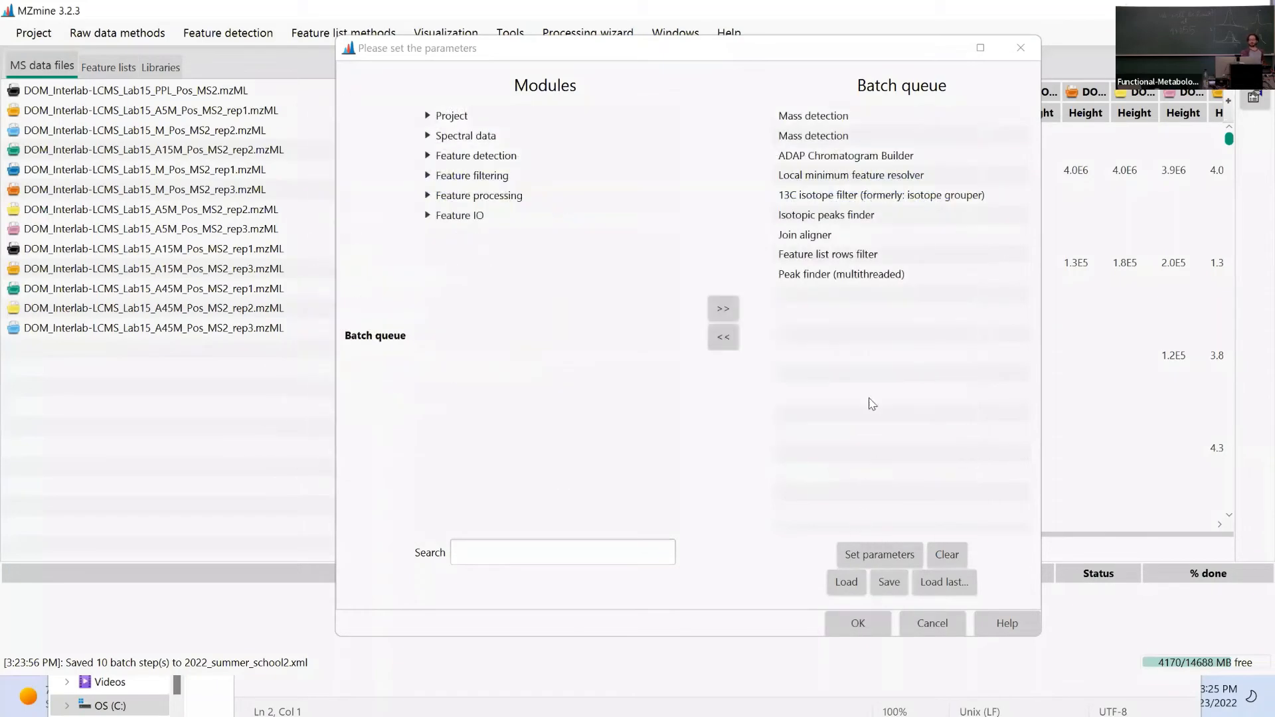
# Review the first Mass detection step's parameters and those of the Local minimum feature resolver step.
pyautogui.click(806, 116)
pyautogui.doubleClick(805, 116)
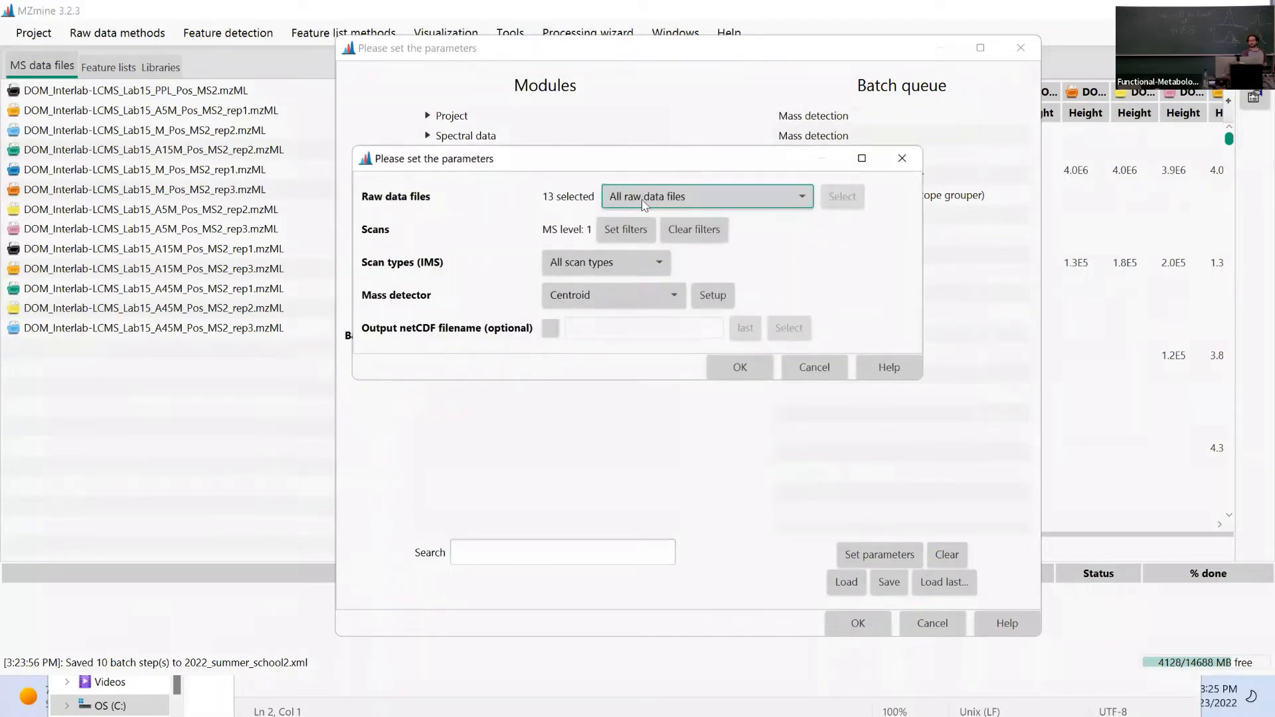
pyautogui.click(740, 369)
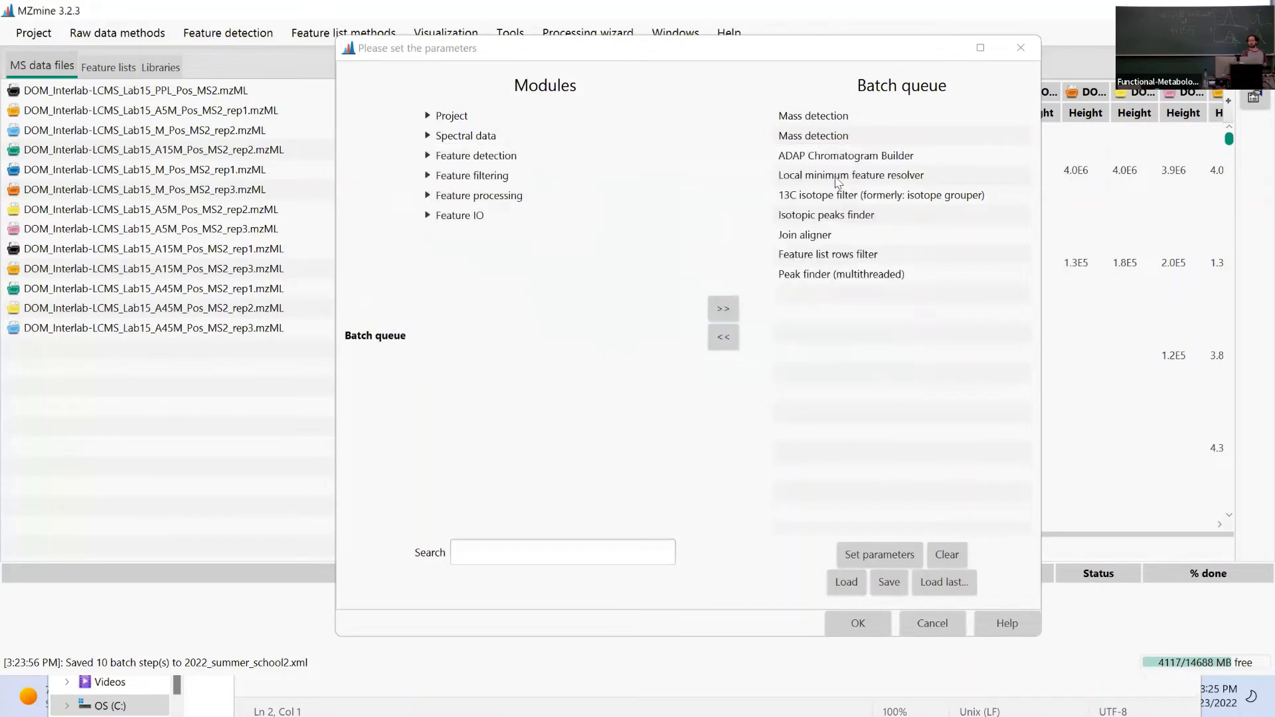
pyautogui.doubleClick(838, 177)
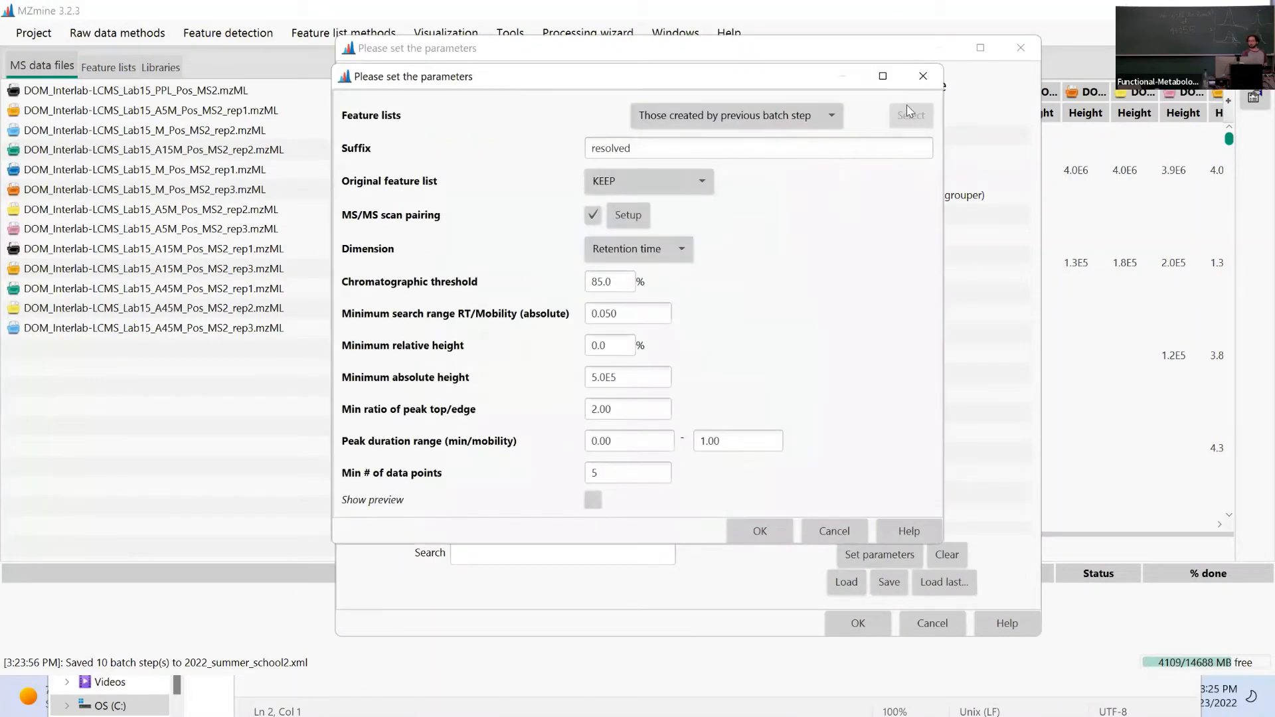
pyautogui.click(921, 81)
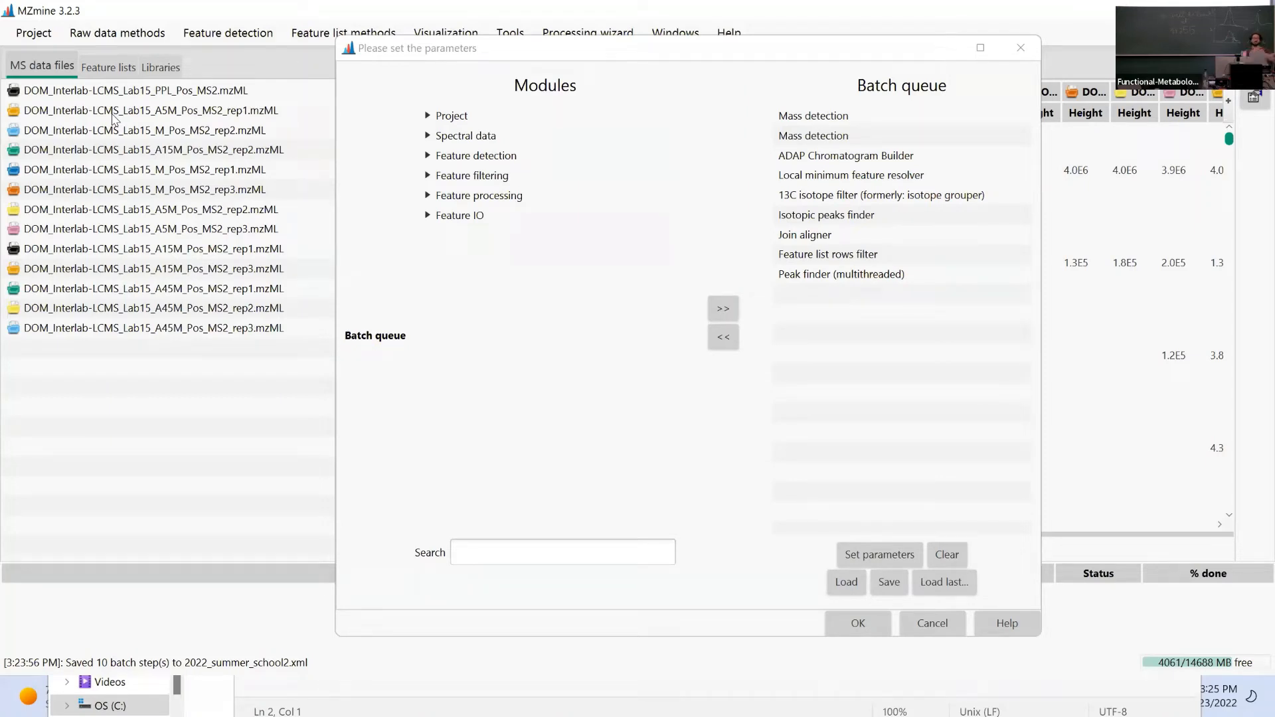
# Look at the raw data file options available for the first Mass detection step, leaving its parameters as they are.
pyautogui.doubleClick(839, 118)
pyautogui.click(687, 192)
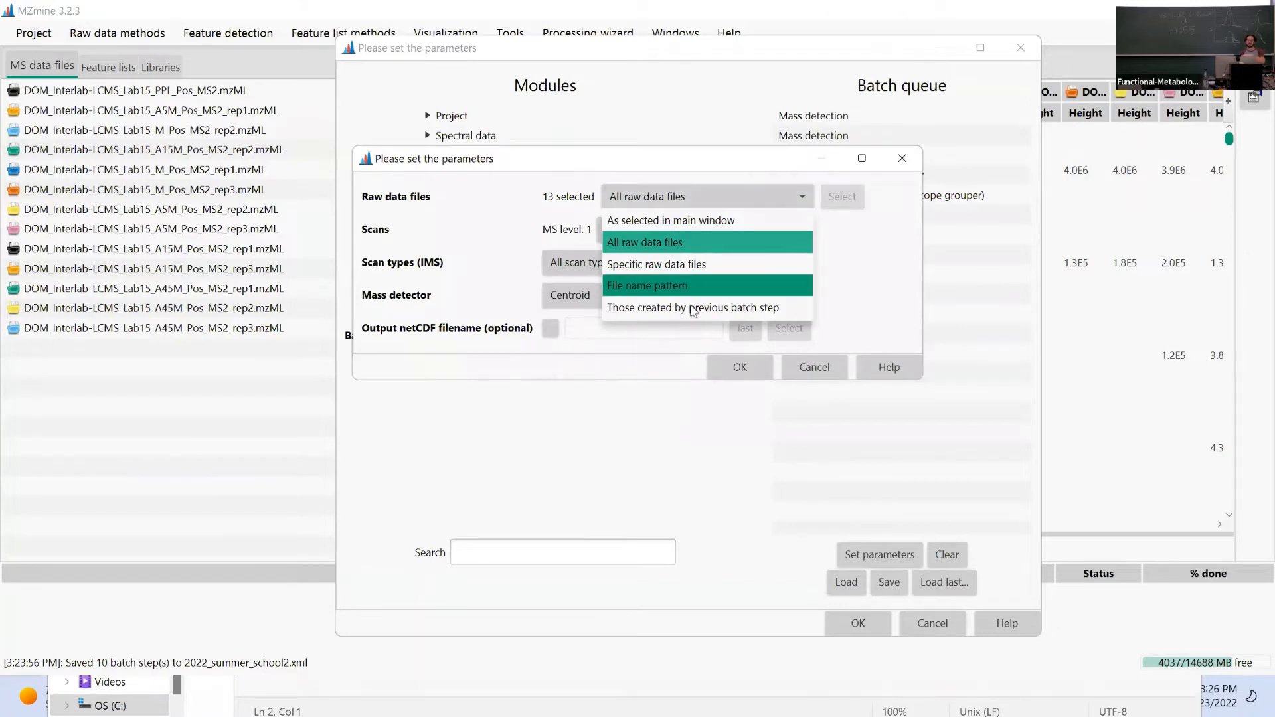
pyautogui.click(819, 362)
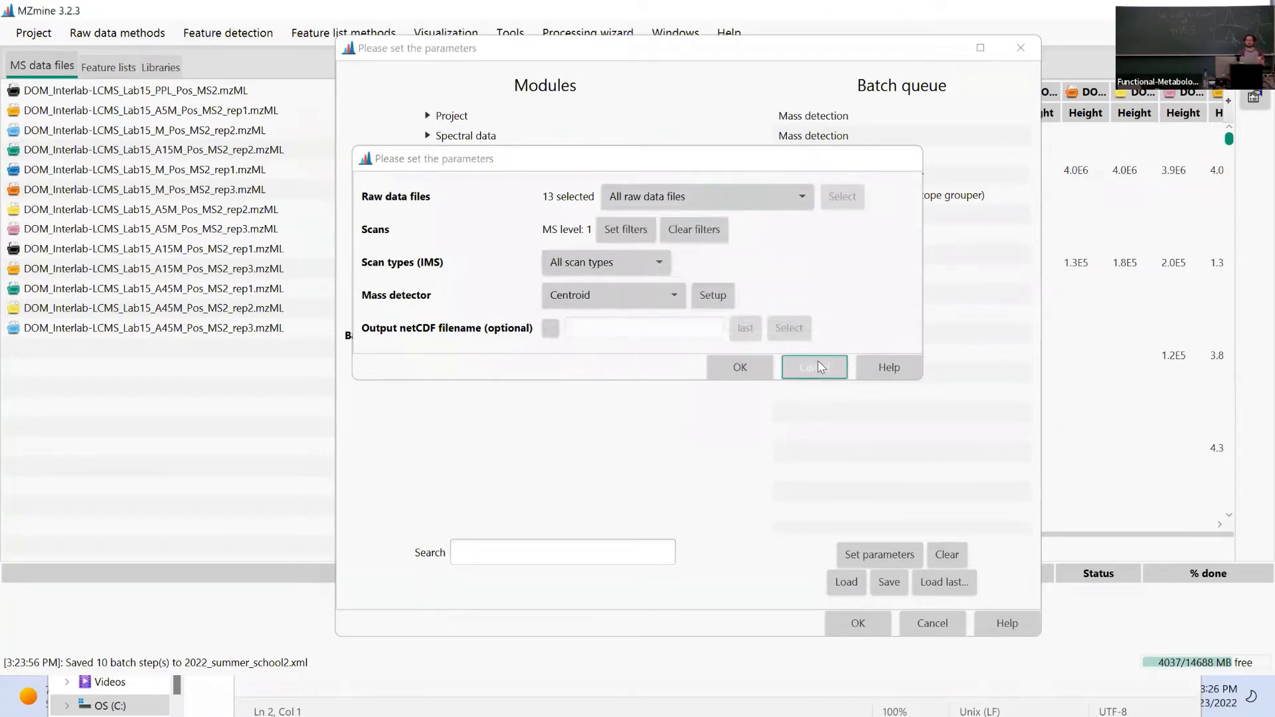
pyautogui.click(818, 362)
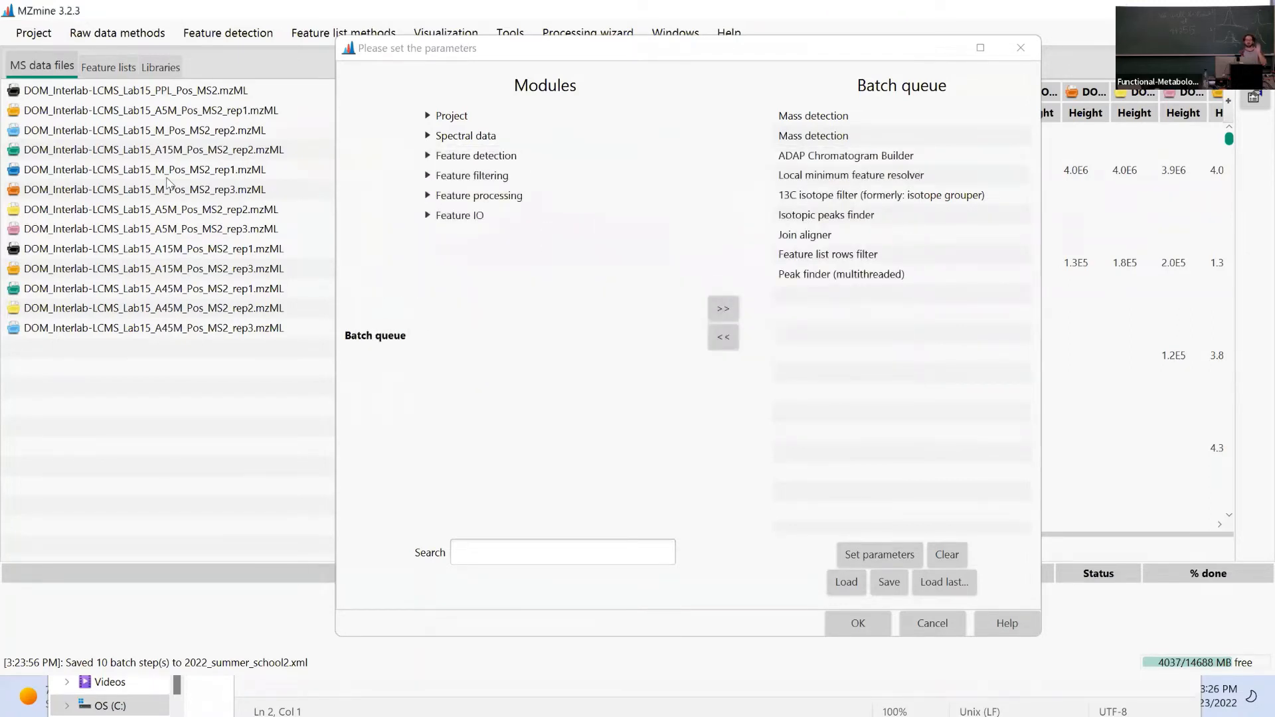
# Check the feature list source options of the Local minimum feature resolver step, keeping Those created by previous batch step.
pyautogui.click(821, 117)
pyautogui.click(819, 142)
pyautogui.click(822, 160)
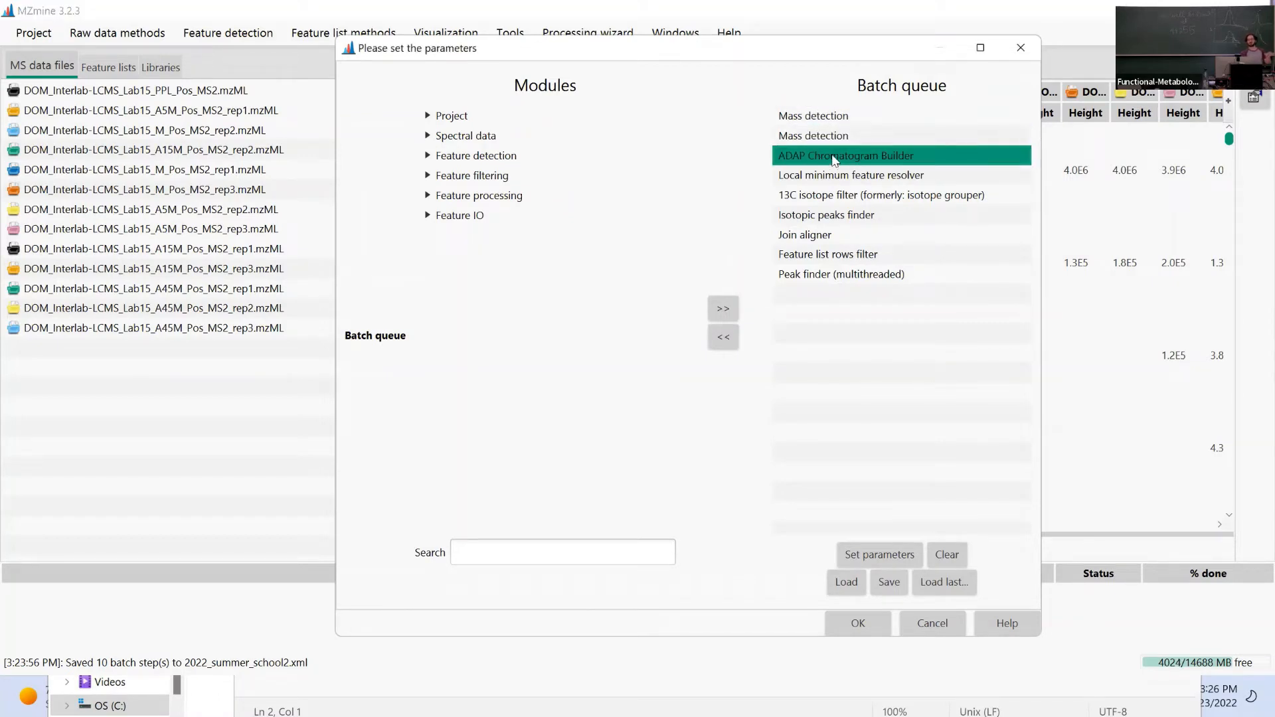
pyautogui.doubleClick(838, 177)
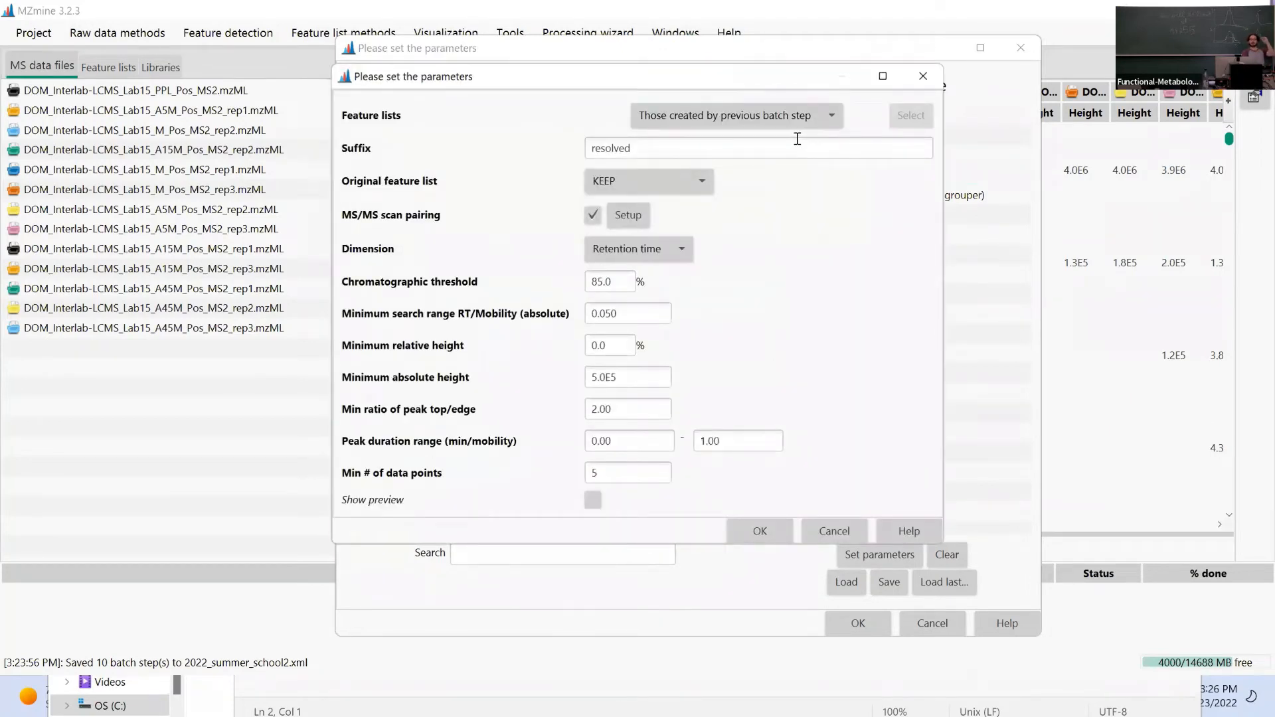
pyautogui.click(806, 118)
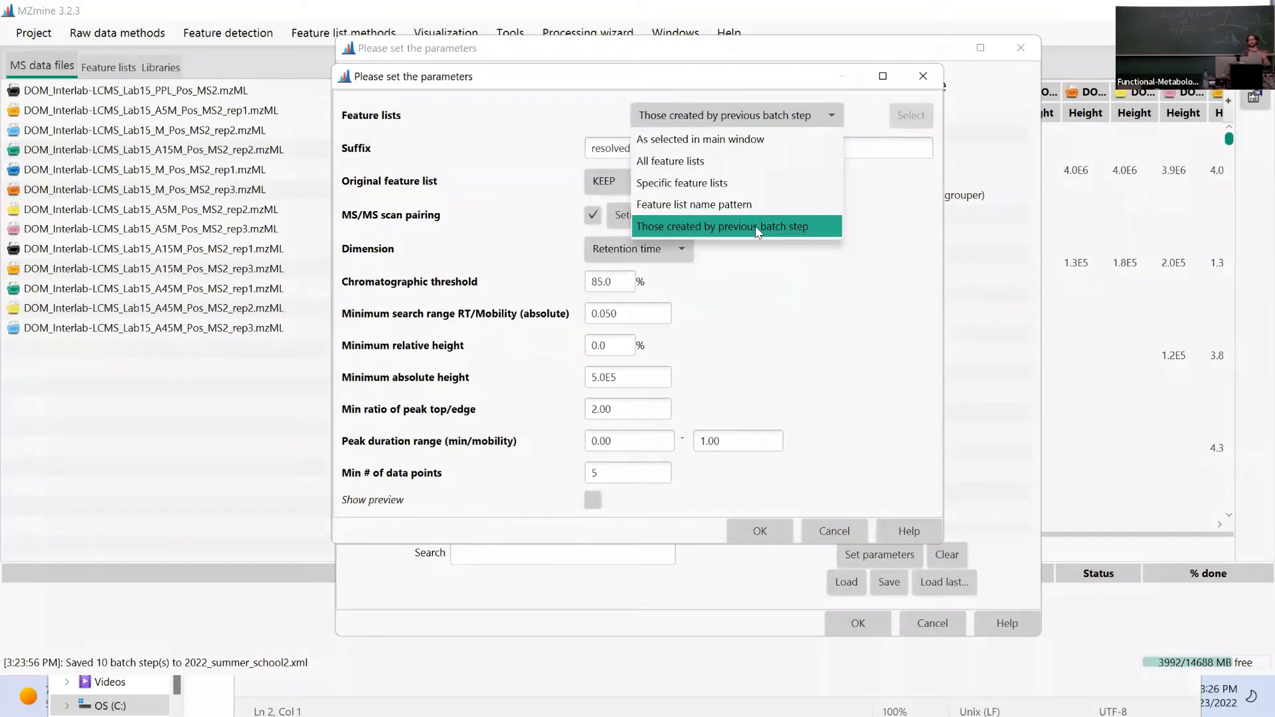
pyautogui.click(769, 537)
pyautogui.click(769, 536)
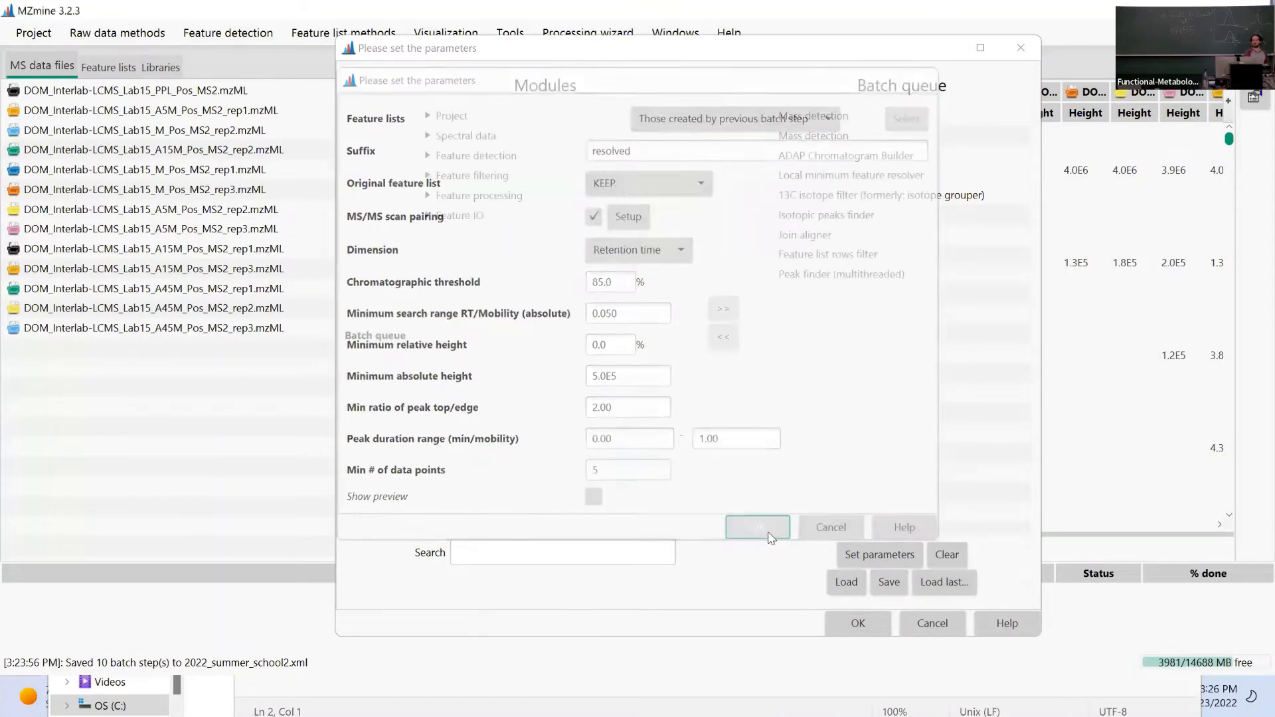
# Try to run the batch queue and dismiss the resulting error dialogs.
pyautogui.click(856, 628)
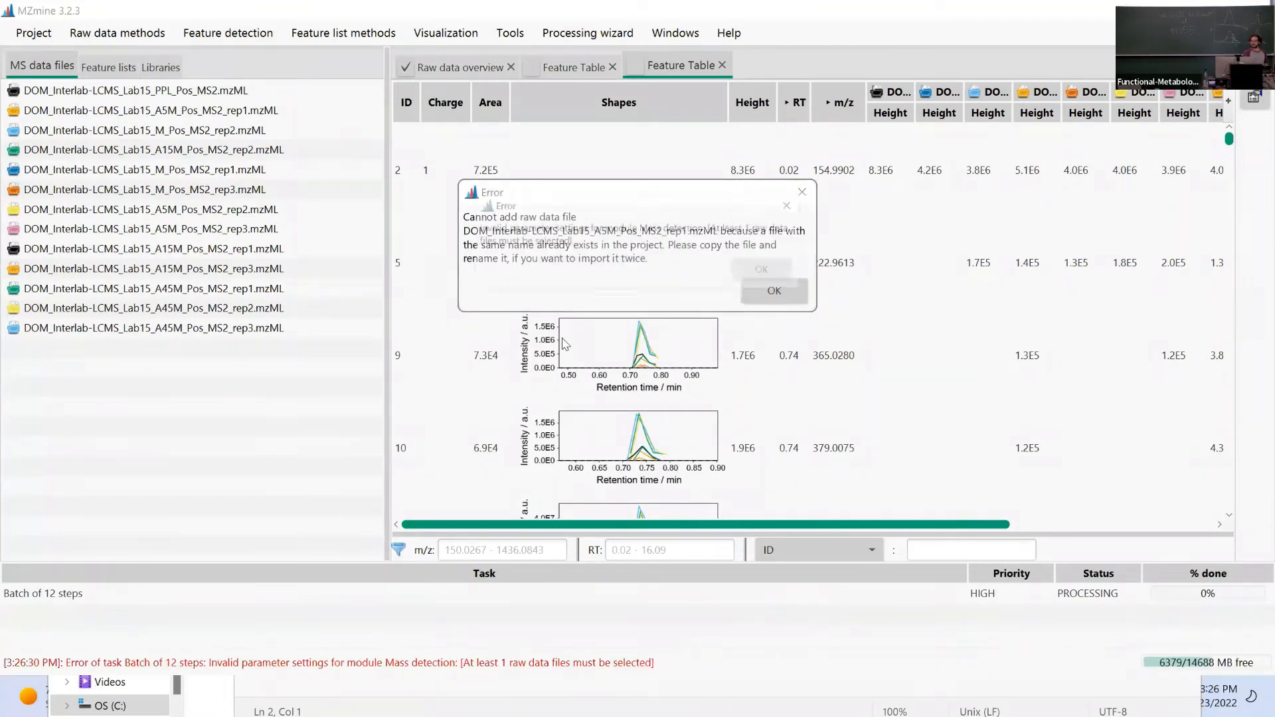
pyautogui.click(775, 269)
pyautogui.click(777, 292)
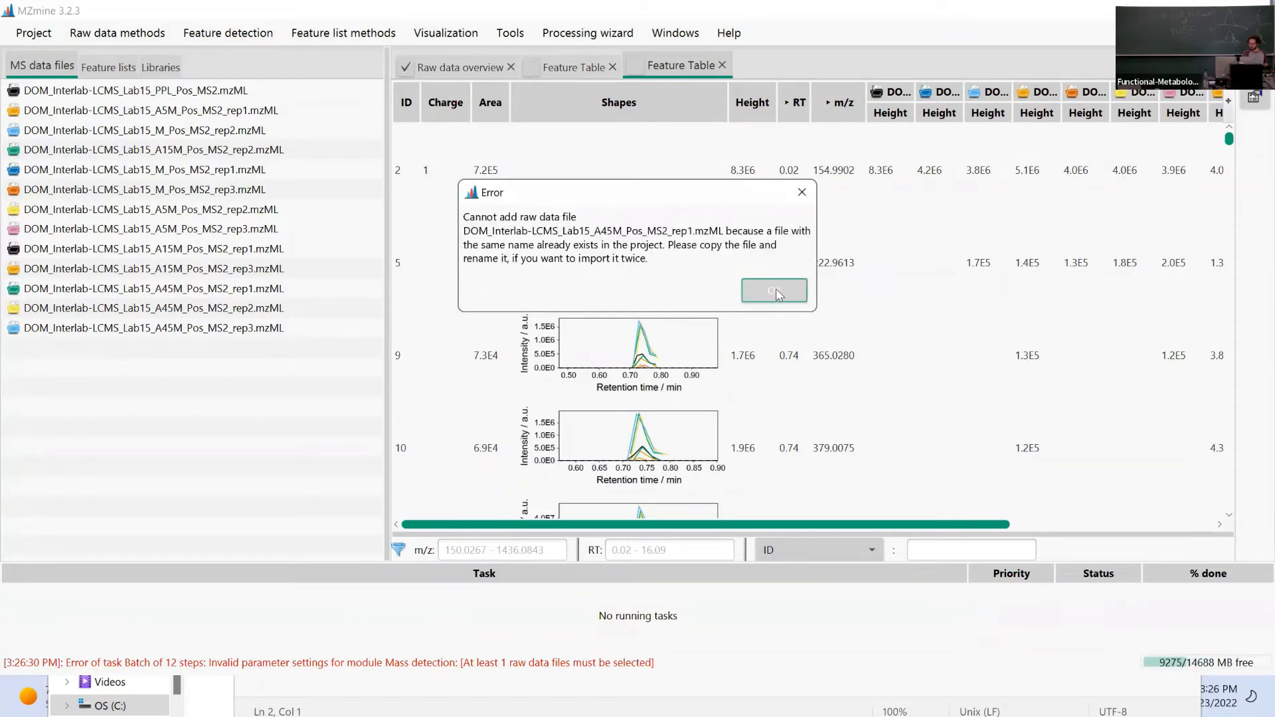
pyautogui.click(777, 292)
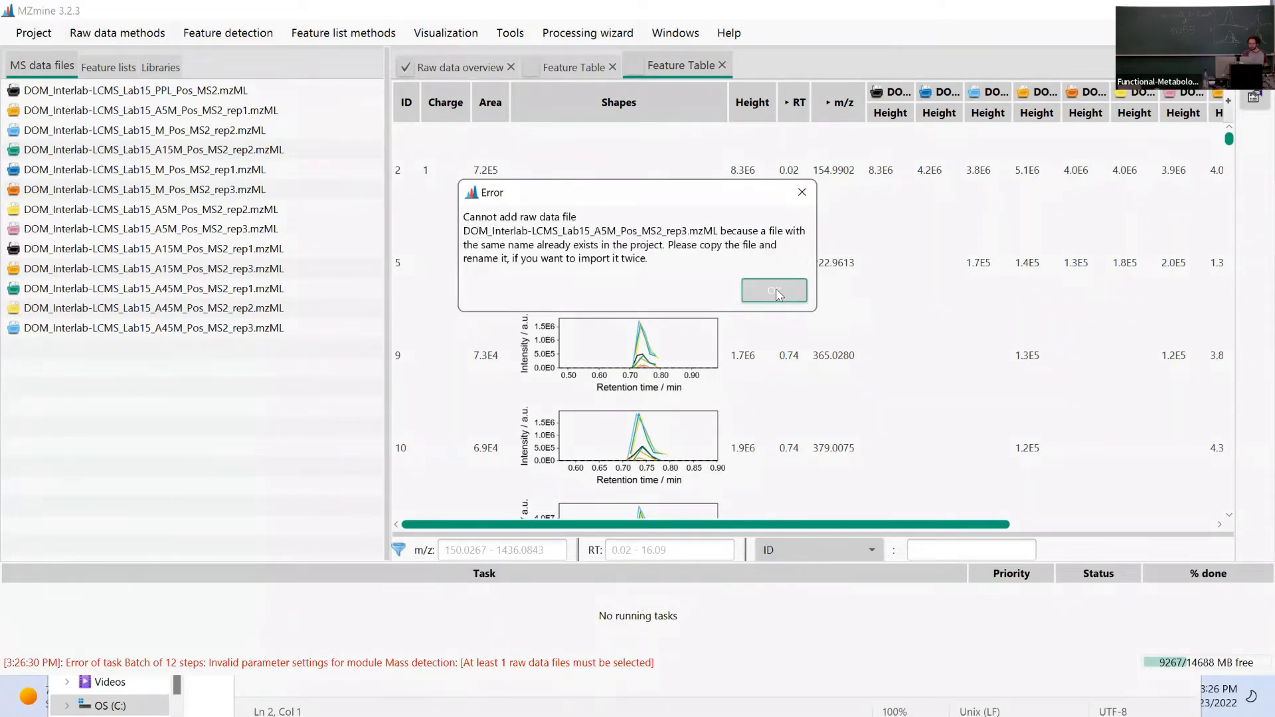
pyautogui.click(776, 293)
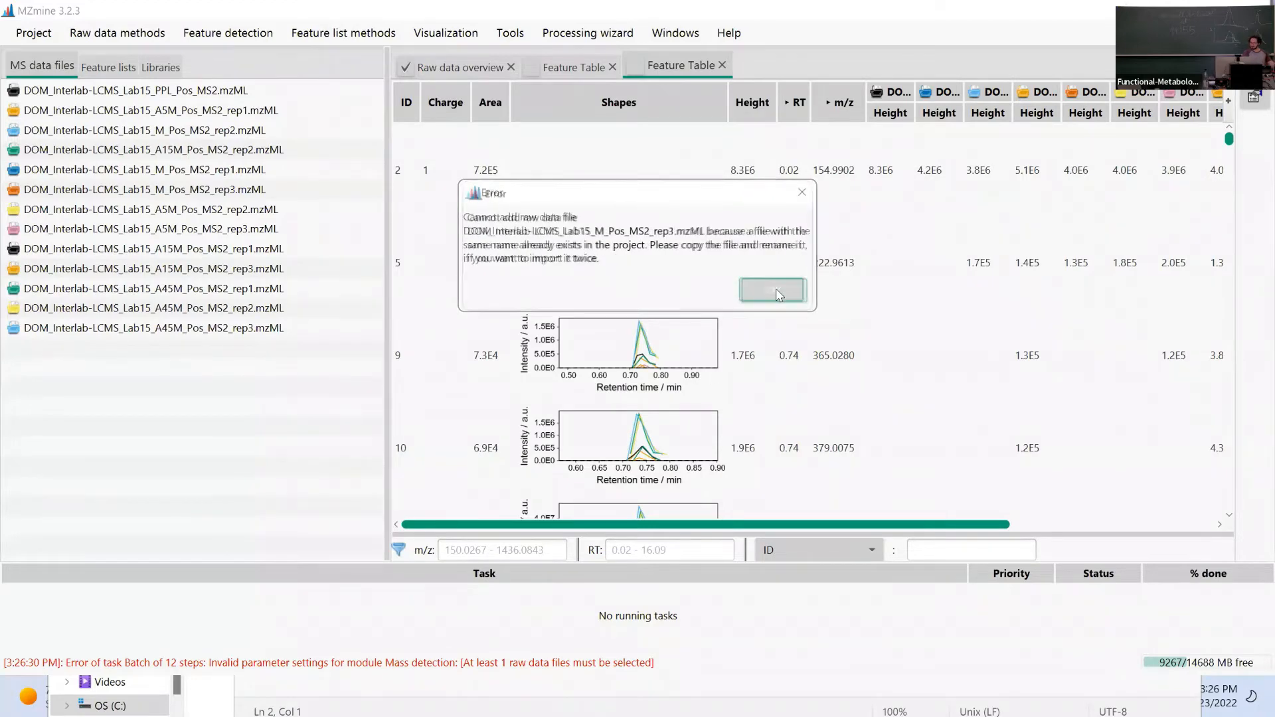
pyautogui.click(776, 292)
pyautogui.click(733, 296)
# Reopen batch mode and remove the Import MS data step from the queue.
pyautogui.hotkey('ctrl', 'b')
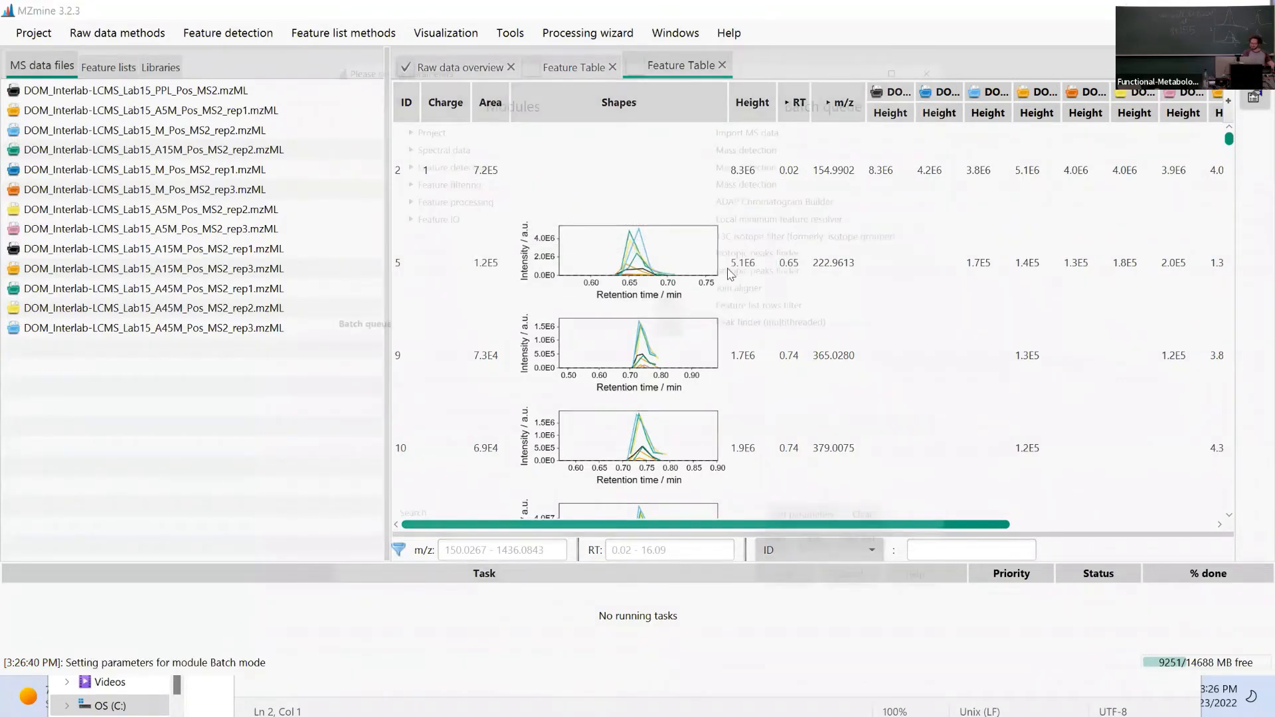
pyautogui.click(776, 106)
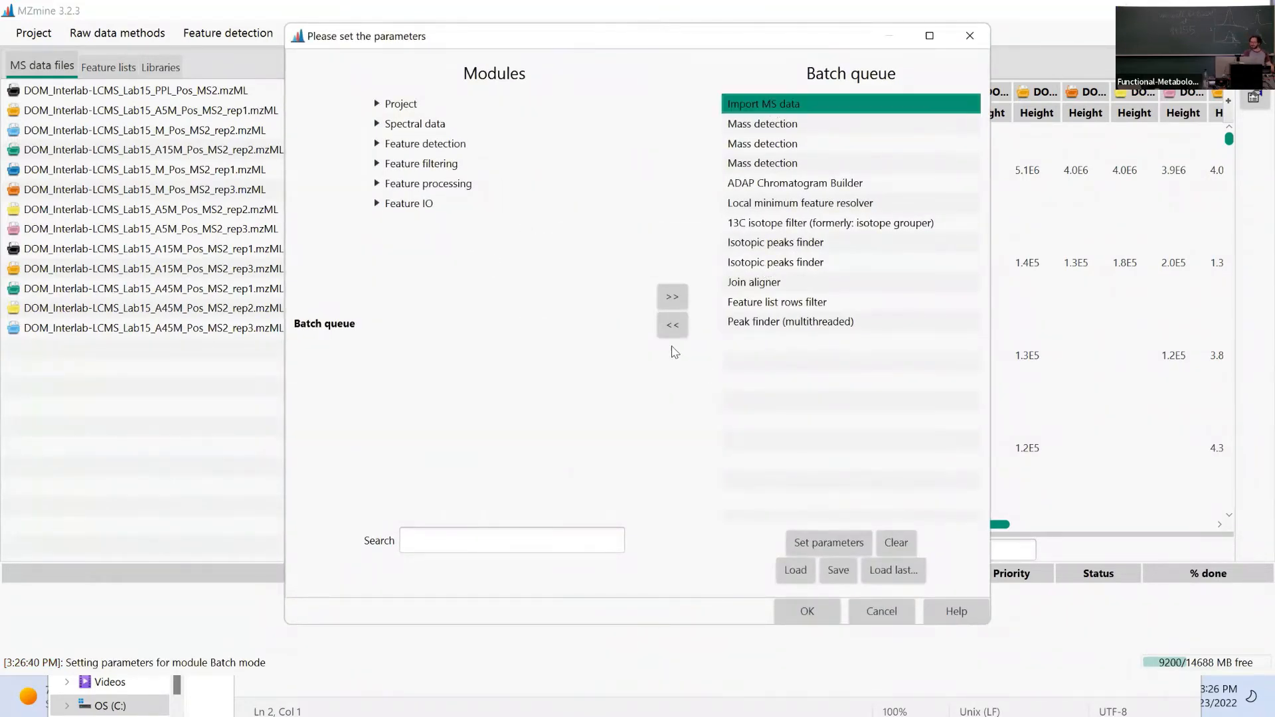
pyautogui.click(672, 325)
# Set the raw data files of the first Mass detection step, which covers all scans, to All raw data files.
pyautogui.doubleClick(760, 106)
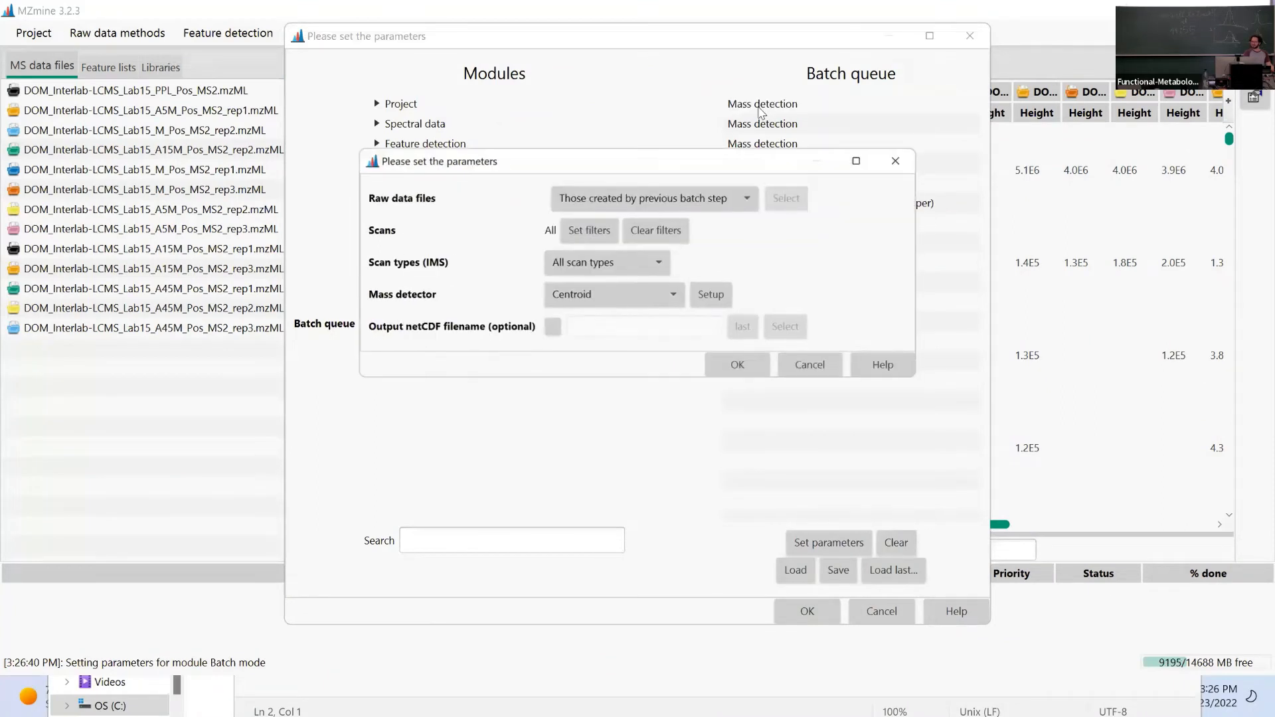
pyautogui.click(902, 158)
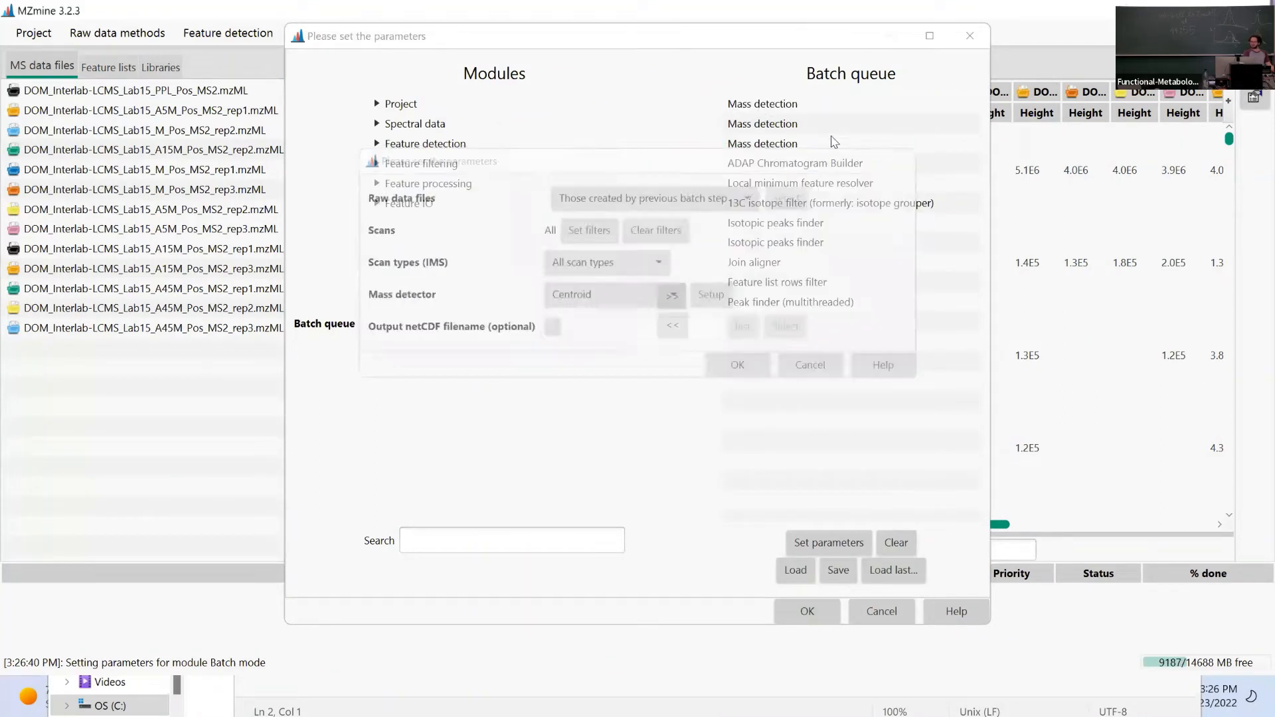
pyautogui.doubleClick(760, 105)
pyautogui.click(727, 208)
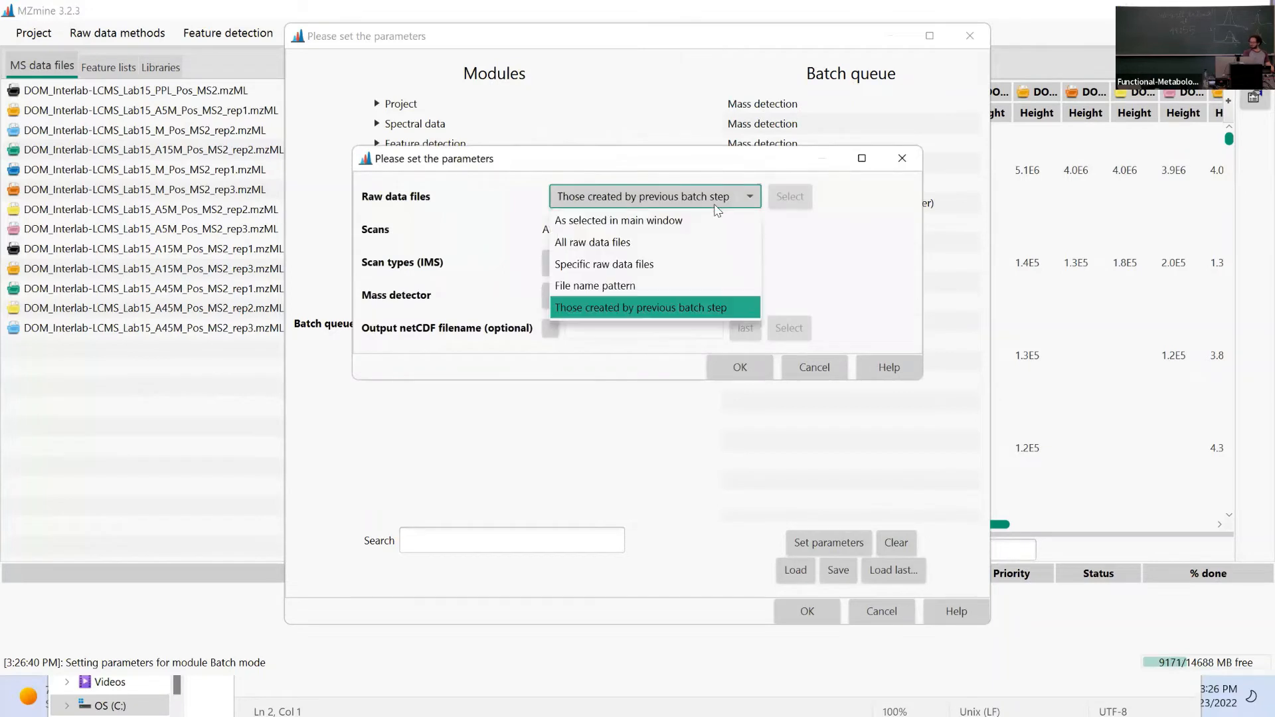
pyautogui.click(724, 241)
pyautogui.click(730, 374)
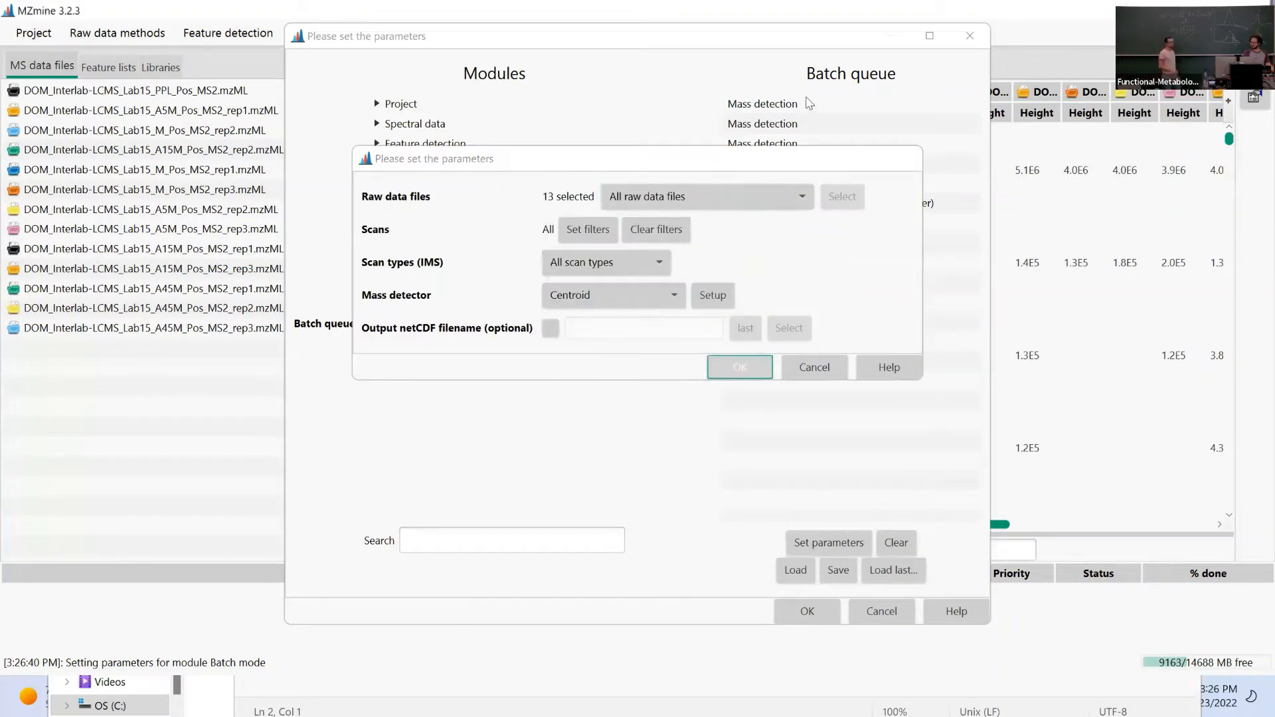
# Set the raw data files of the MS level 1 Mass detection step to All raw data files.
pyautogui.doubleClick(767, 124)
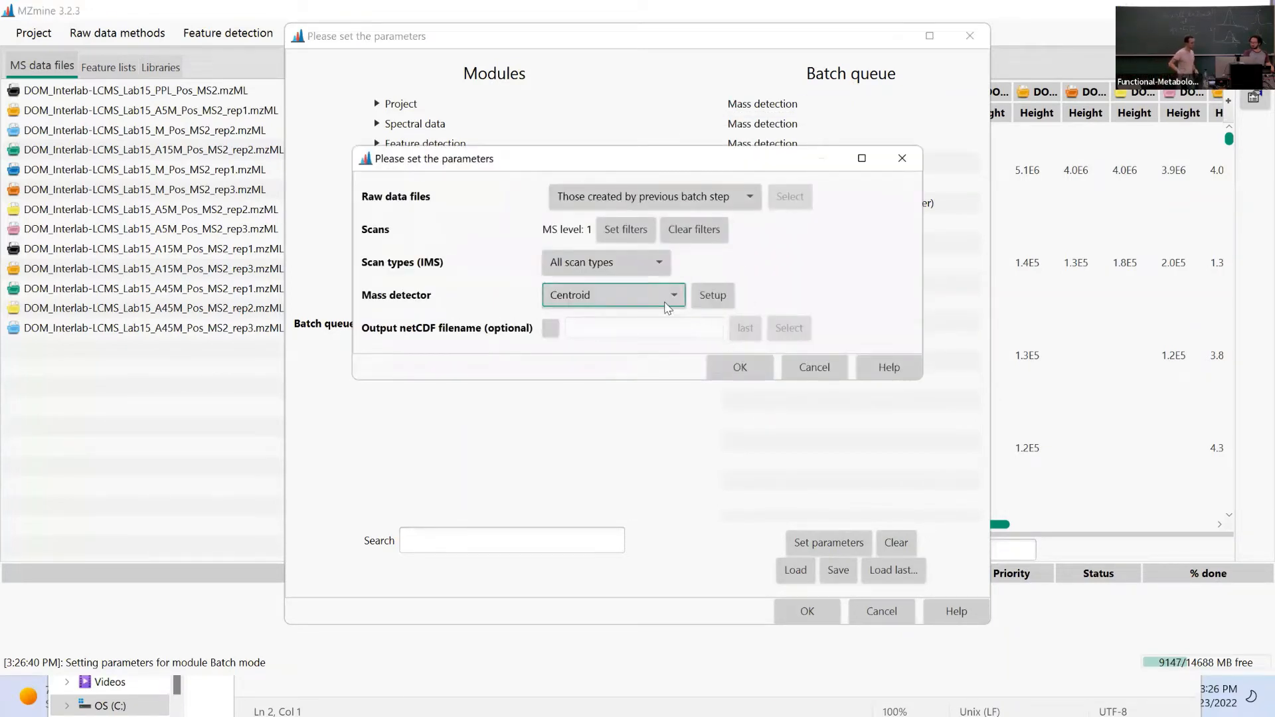
pyautogui.click(611, 295)
pyautogui.click(634, 206)
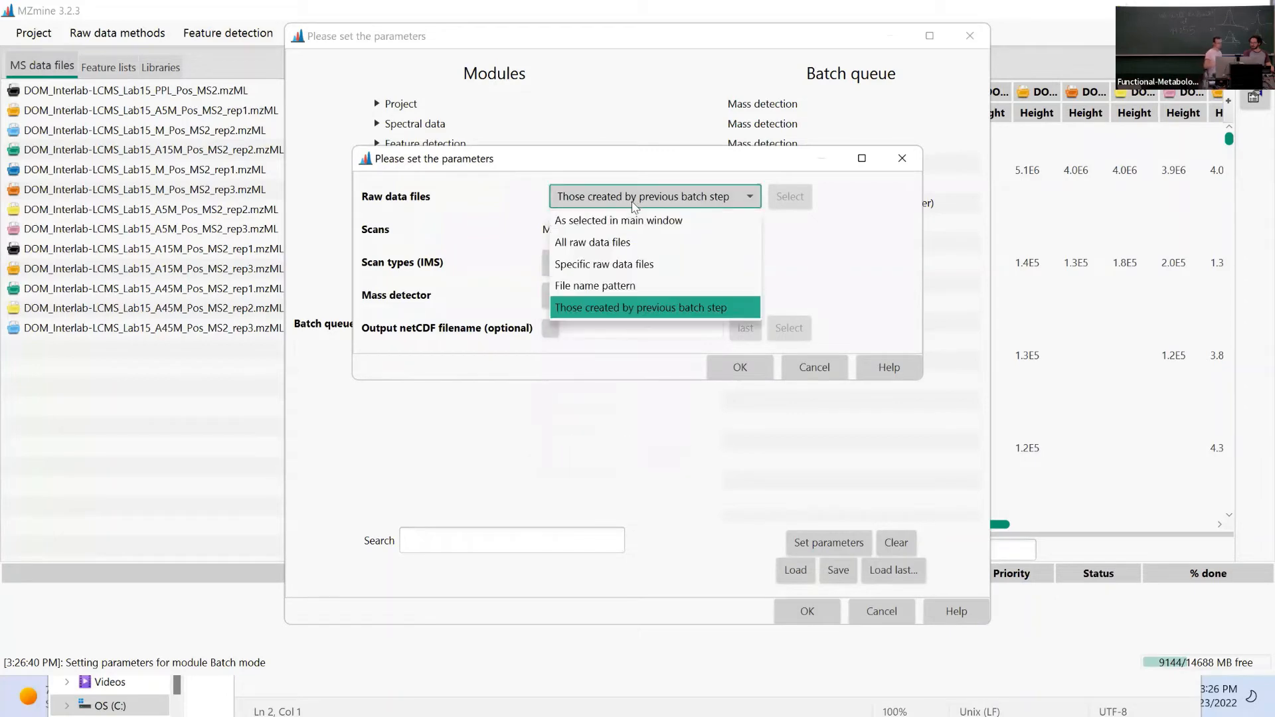
pyautogui.click(591, 242)
pyautogui.click(740, 368)
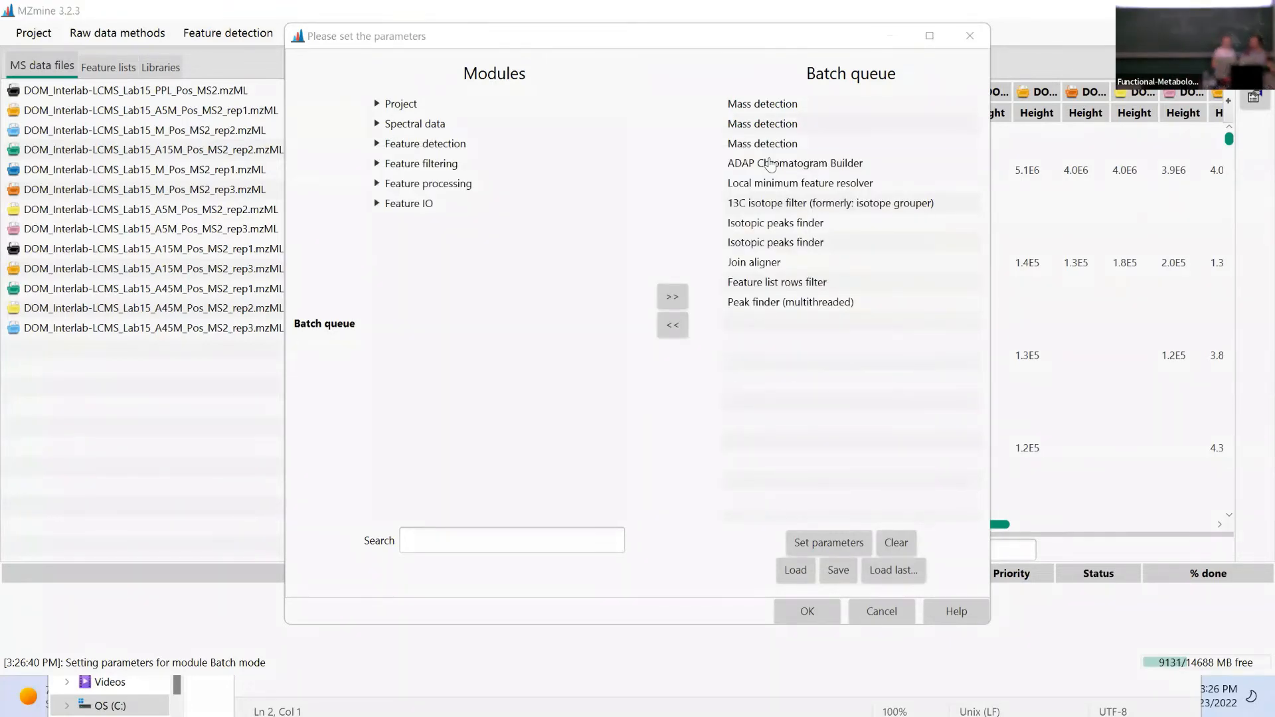
# Set the raw data files of the ADAP Chromatogram Builder step to All raw data files.
pyautogui.doubleClick(770, 162)
pyautogui.click(565, 236)
pyautogui.click(564, 281)
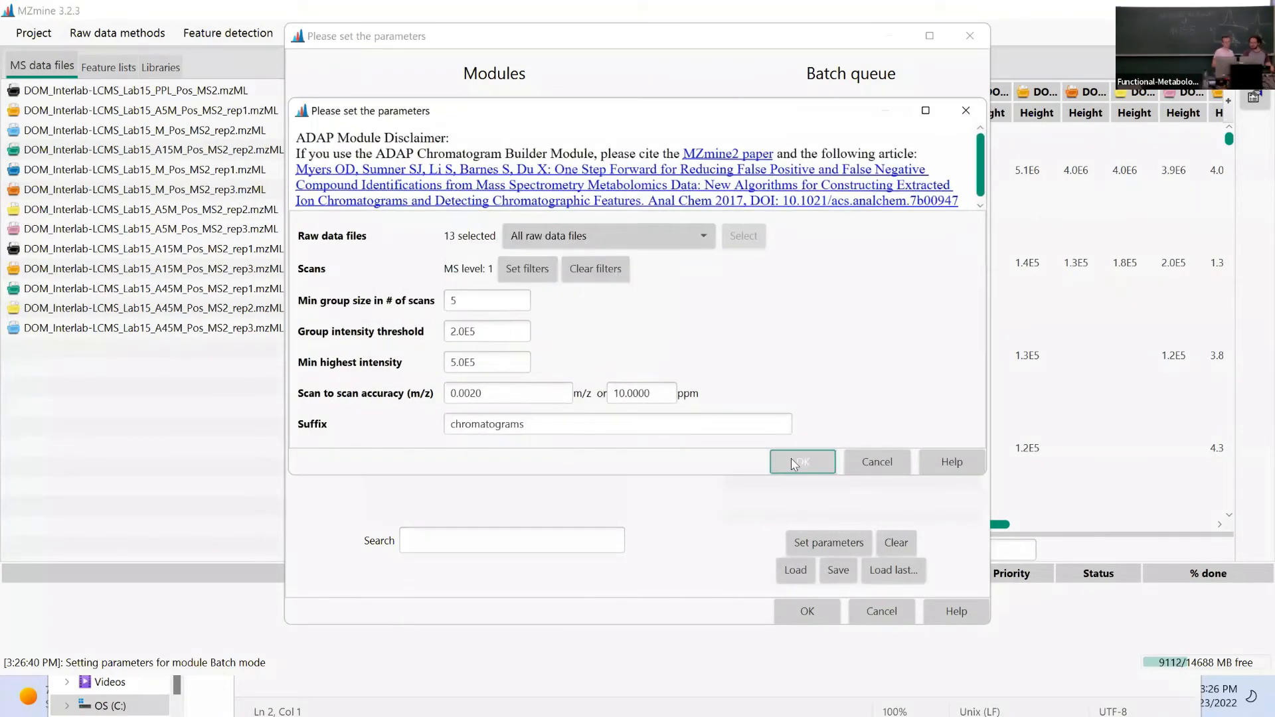
pyautogui.click(802, 461)
# Remove the all-scans Mass detection step from the queue and check the Centroid detector setup of the remaining first one.
pyautogui.click(672, 324)
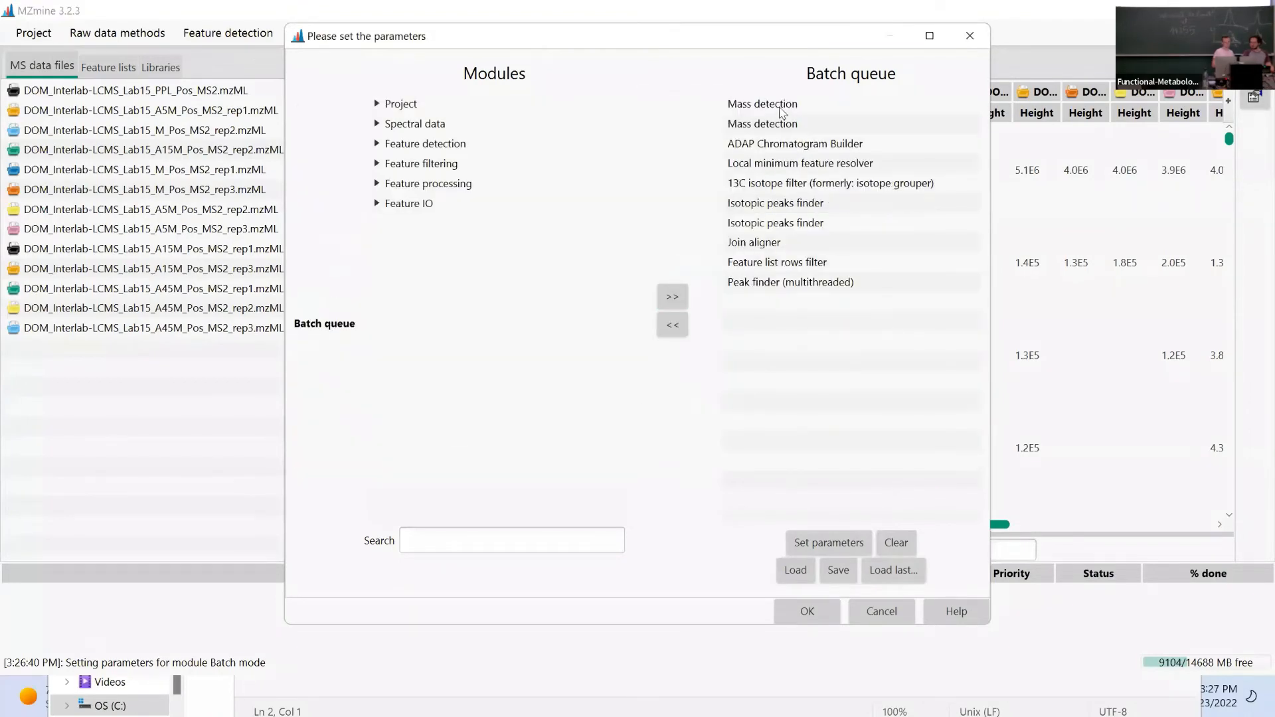
pyautogui.doubleClick(762, 103)
pyautogui.click(711, 294)
pyautogui.click(742, 315)
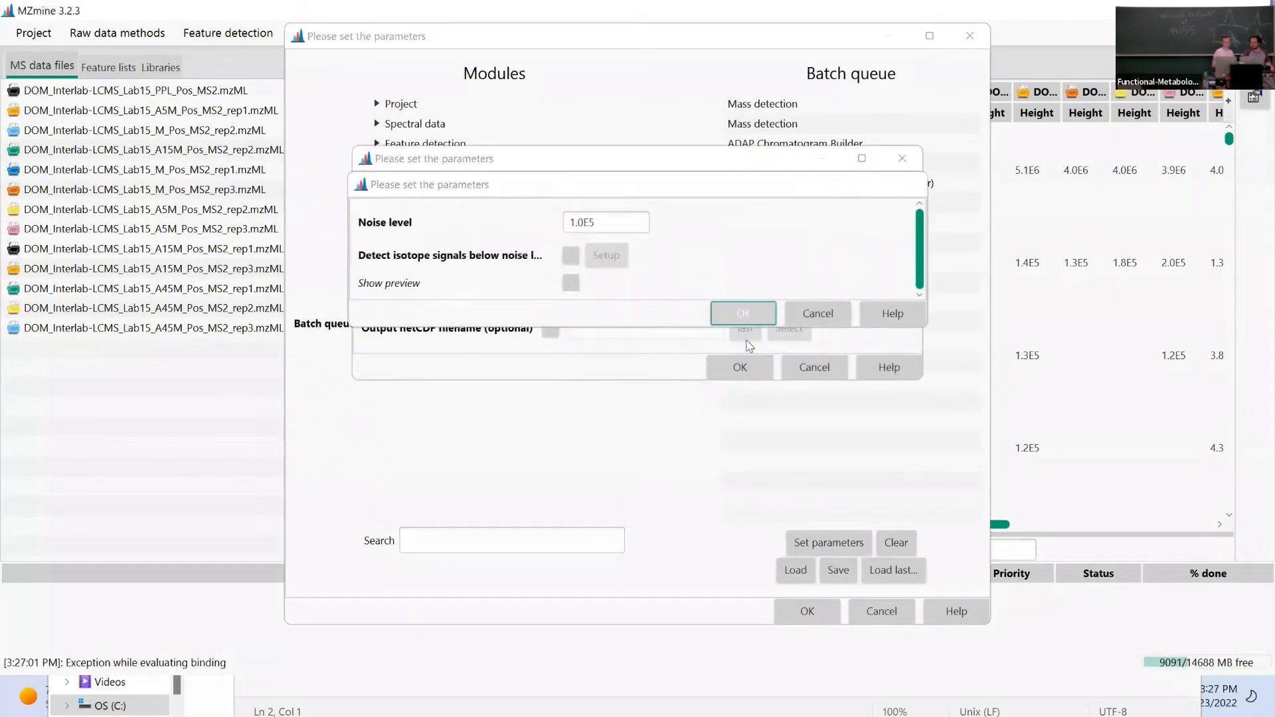
pyautogui.click(742, 365)
# Set the raw data files of the MS level 2 Mass detection step to All raw data files.
pyautogui.doubleClick(790, 124)
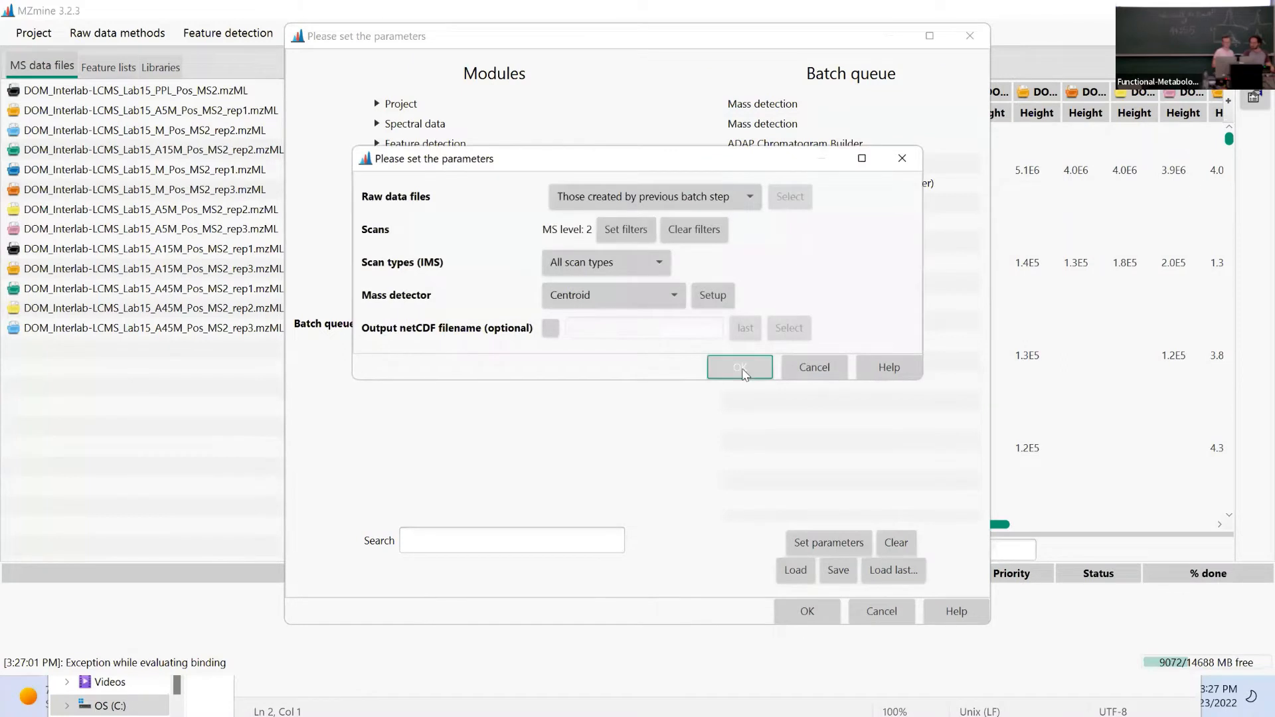
pyautogui.click(740, 367)
pyautogui.doubleClick(764, 124)
pyautogui.click(638, 196)
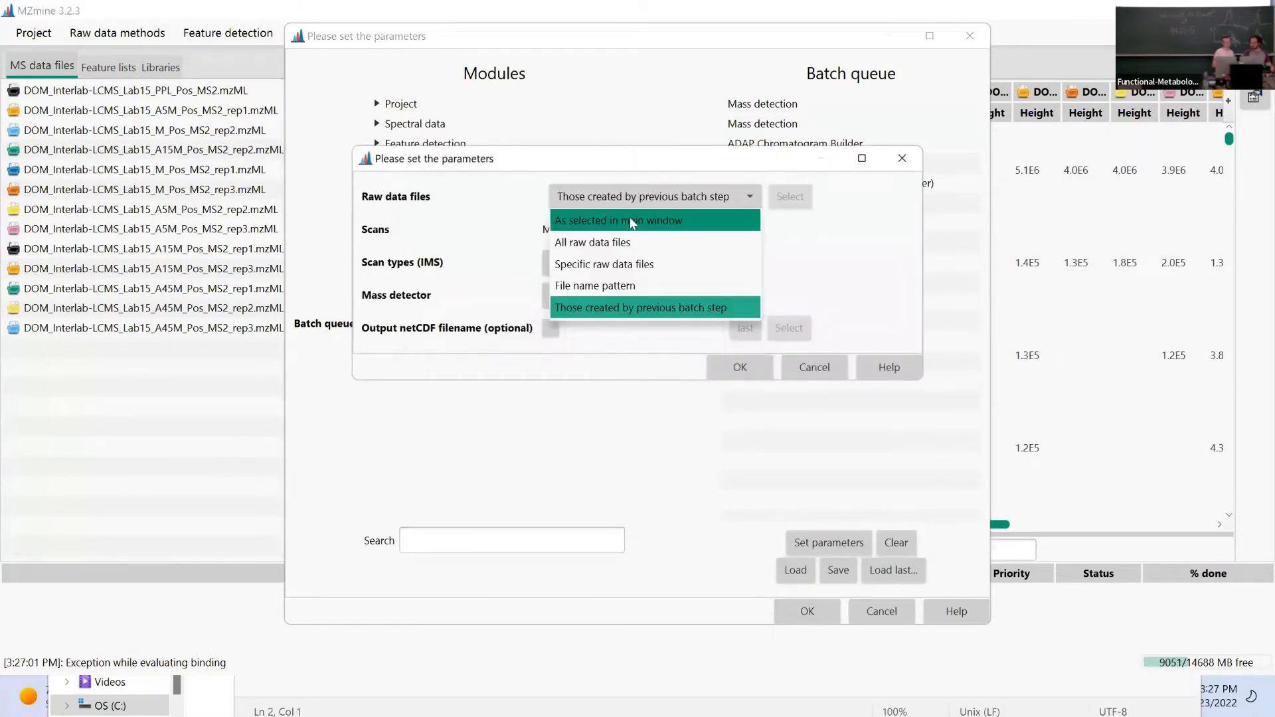
pyautogui.click(631, 222)
pyautogui.click(631, 197)
pyautogui.click(631, 242)
pyautogui.click(740, 367)
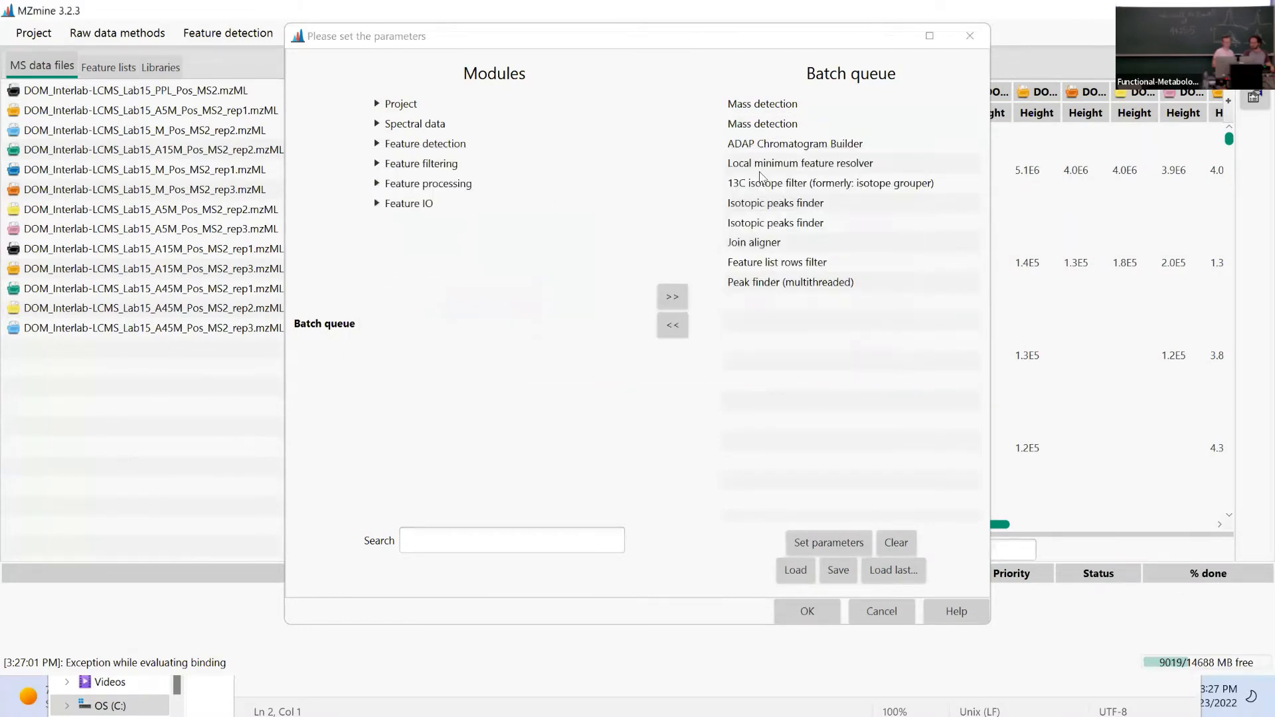
# Check the parameters of the second Mass detection, ADAP Chromatogram Builder and Local minimum feature resolver steps.
pyautogui.doubleClick(783, 124)
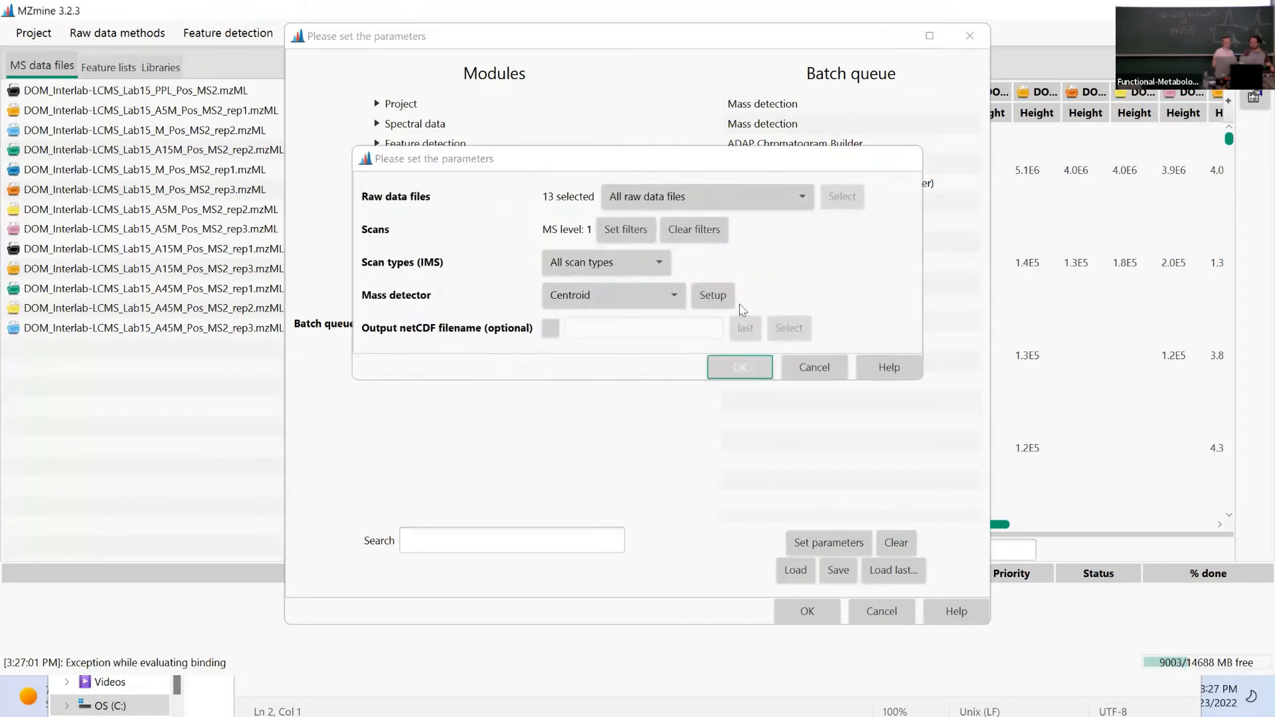
pyautogui.click(740, 367)
pyautogui.doubleClick(795, 144)
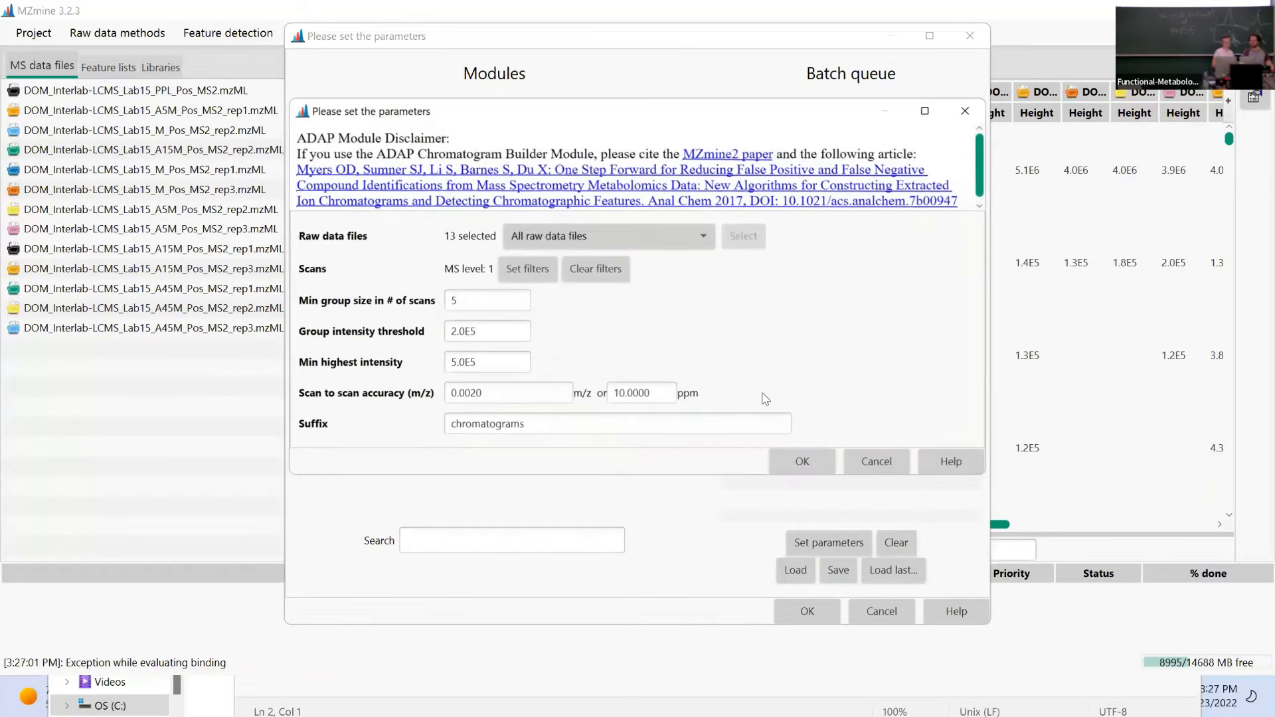
pyautogui.click(800, 462)
pyautogui.click(772, 162)
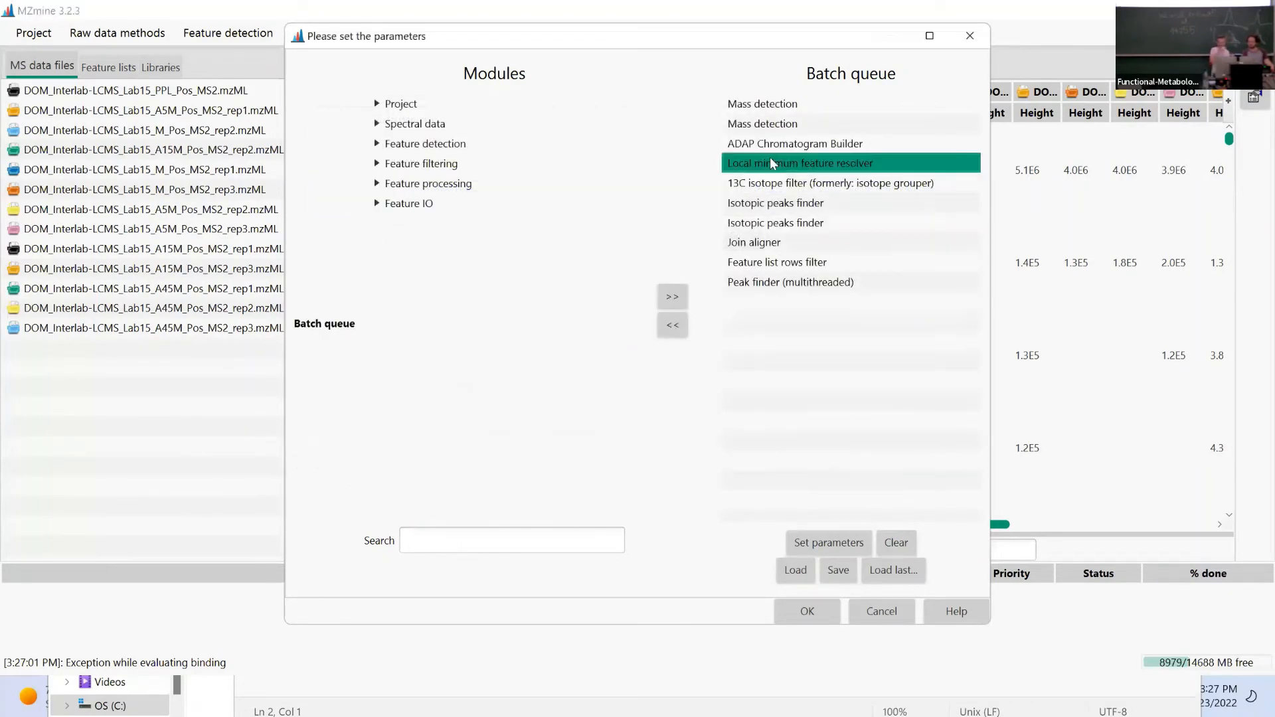
pyautogui.doubleClick(772, 163)
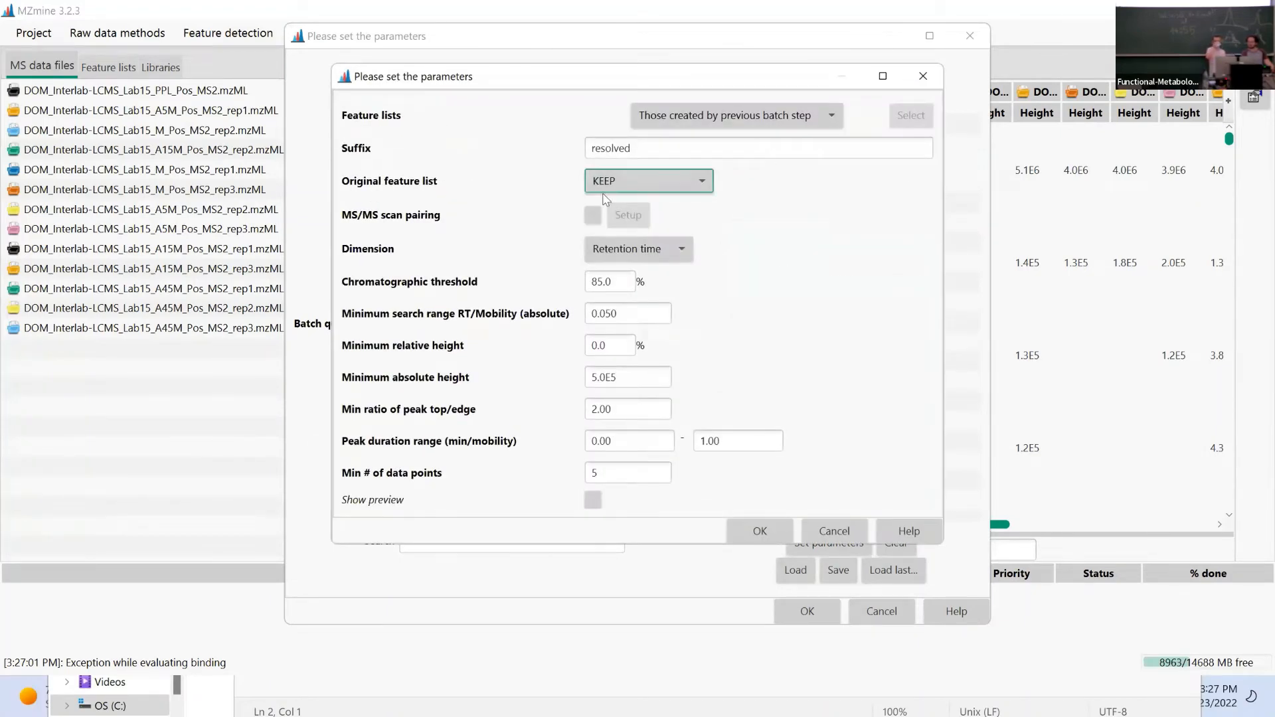
pyautogui.click(847, 535)
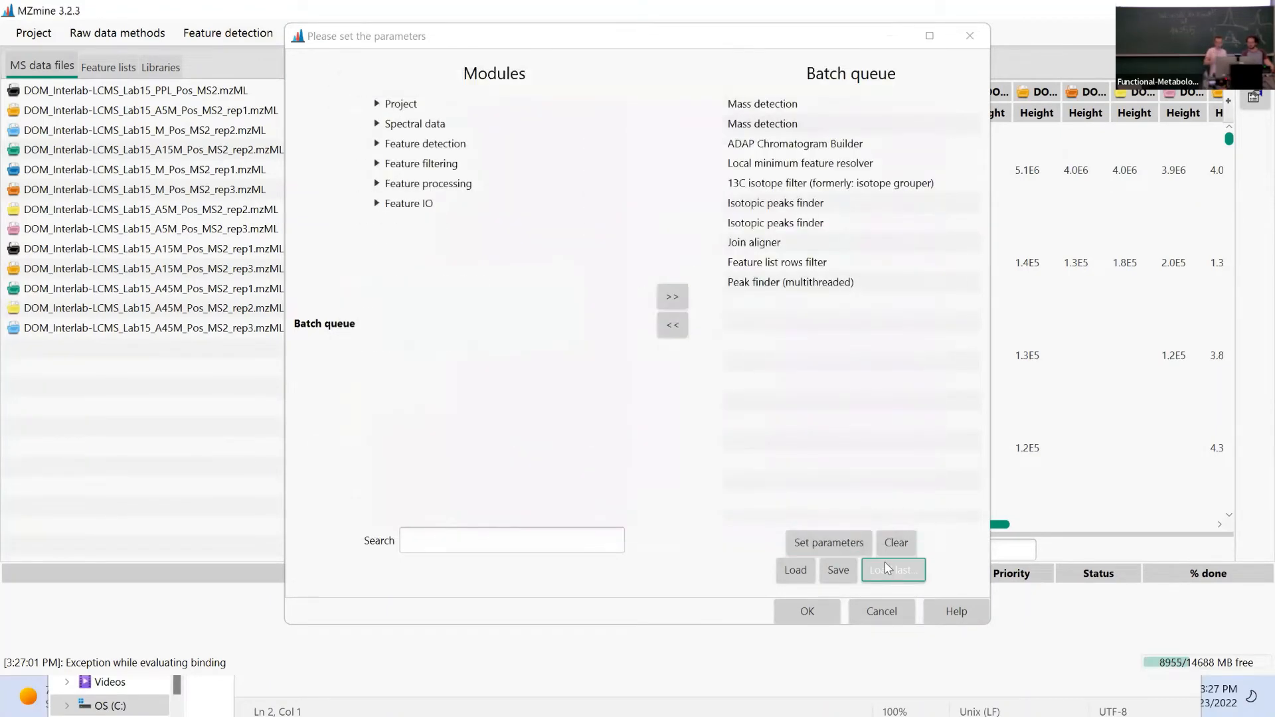
# Reload the recently used batch file 2022_summer_school.xml, replacing the current batch queue.
pyautogui.click(890, 570)
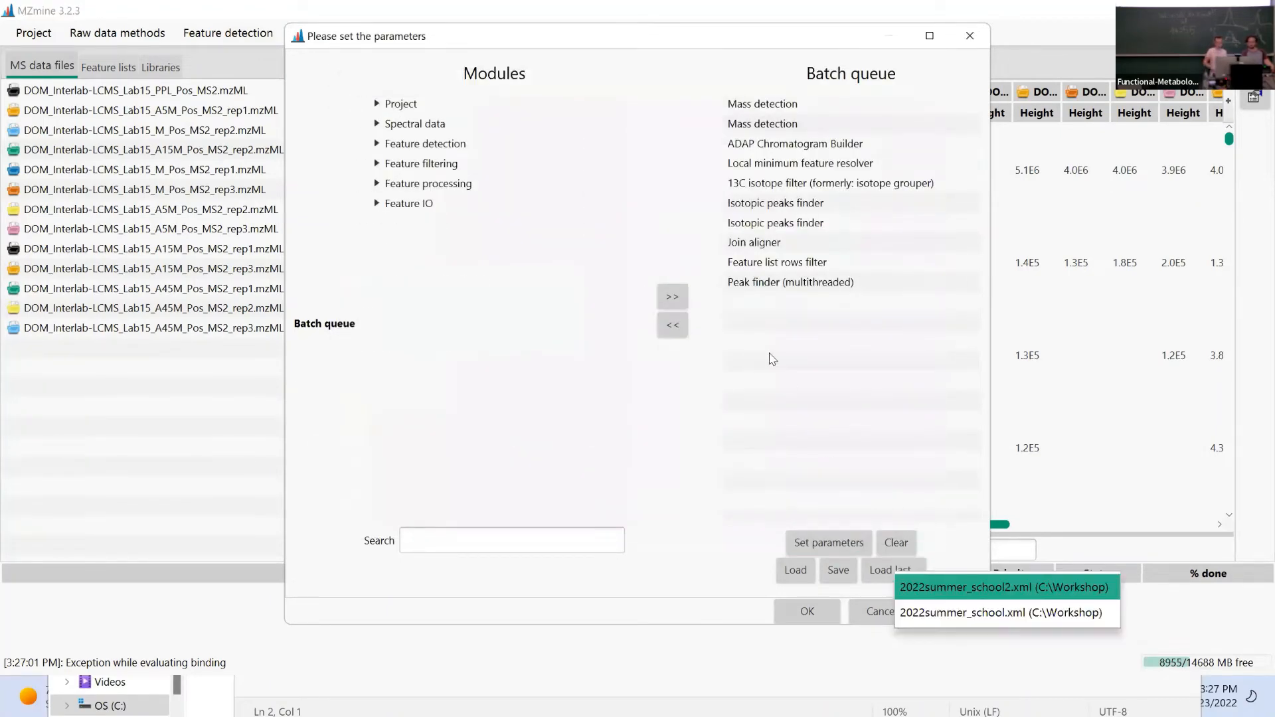
pyautogui.click(998, 607)
pyautogui.click(742, 316)
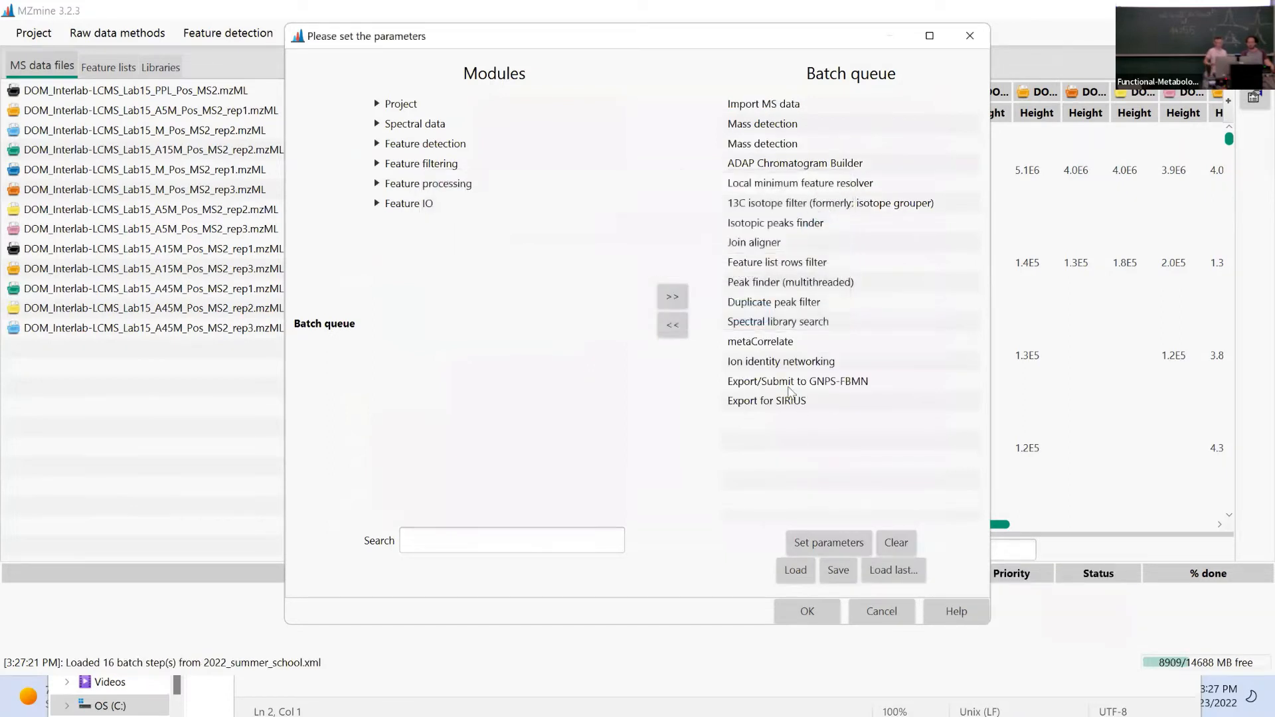
# Remove all steps after Peak finder, from Duplicate peak filter to Export for SIRIUS, and the Import MS data step from the queue.
pyautogui.click(772, 407)
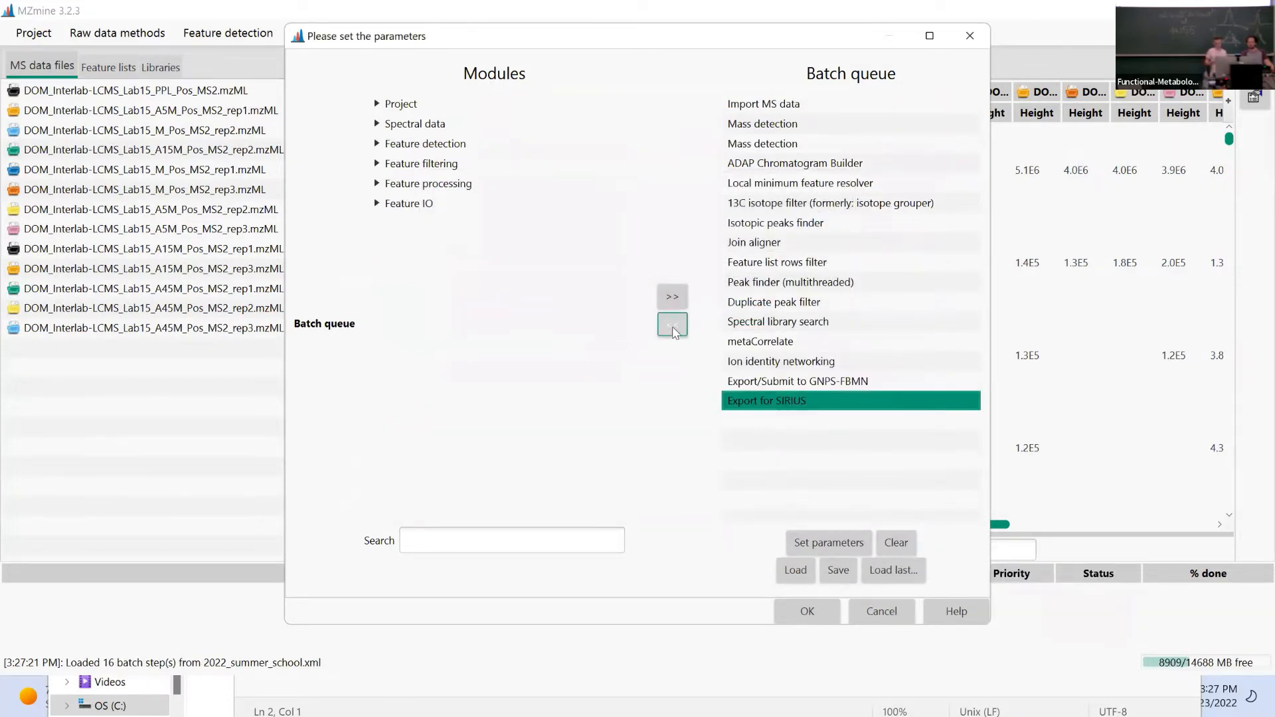
pyautogui.click(672, 325)
pyautogui.click(672, 325)
pyautogui.click(673, 325)
pyautogui.click(672, 325)
pyautogui.click(672, 325)
pyautogui.click(672, 325)
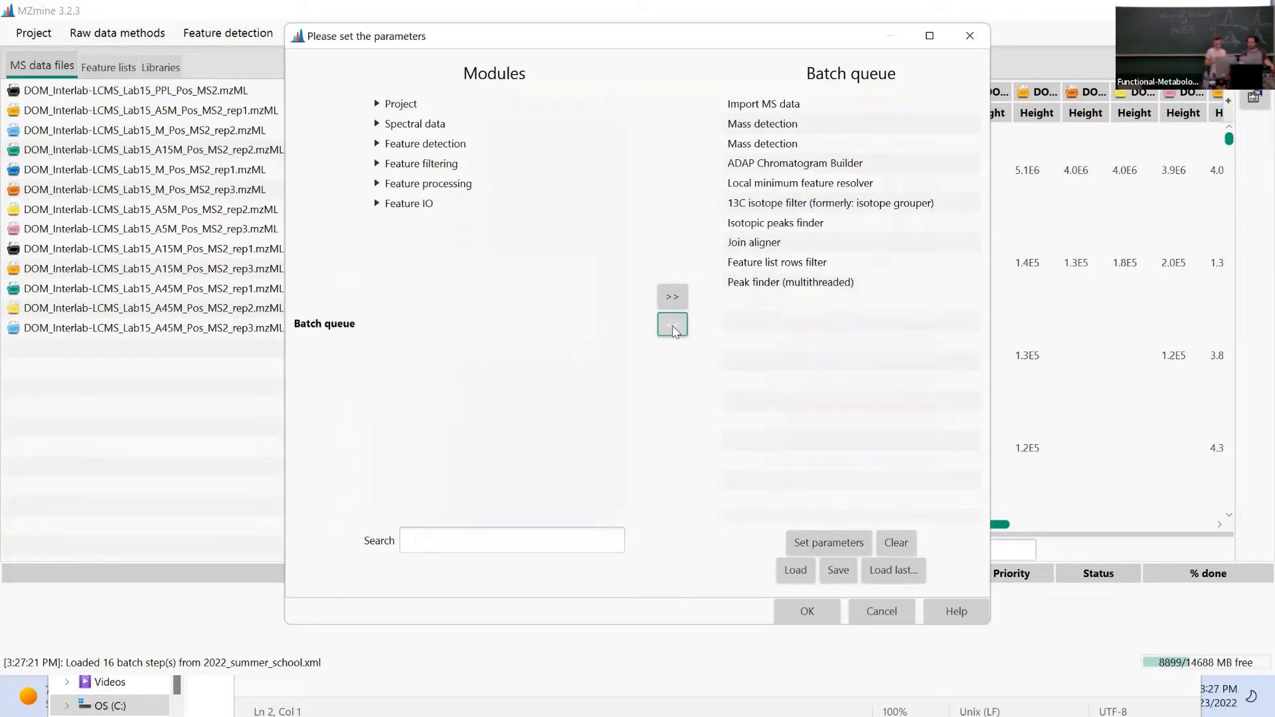
pyautogui.click(764, 105)
pyautogui.click(672, 324)
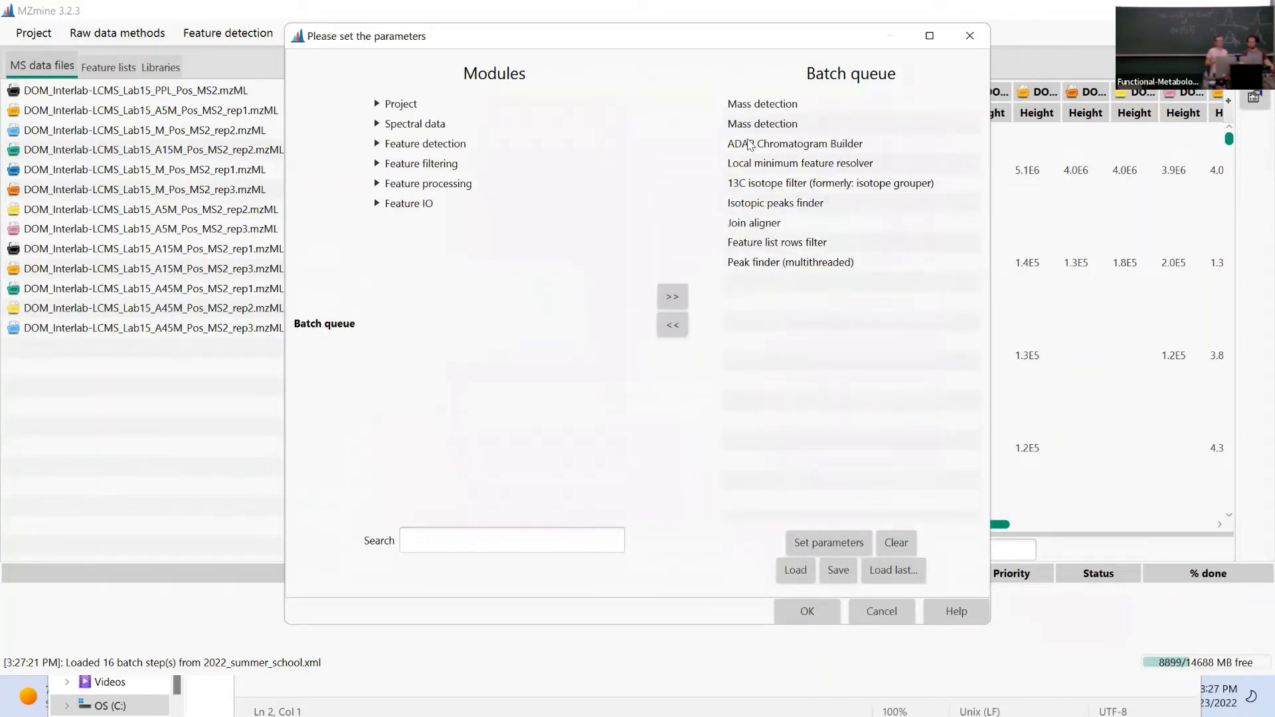
# Check the raw data files selection in both Mass detection steps and the ADAP Chromatogram Builder step of the reloaded queue.
pyautogui.doubleClick(763, 104)
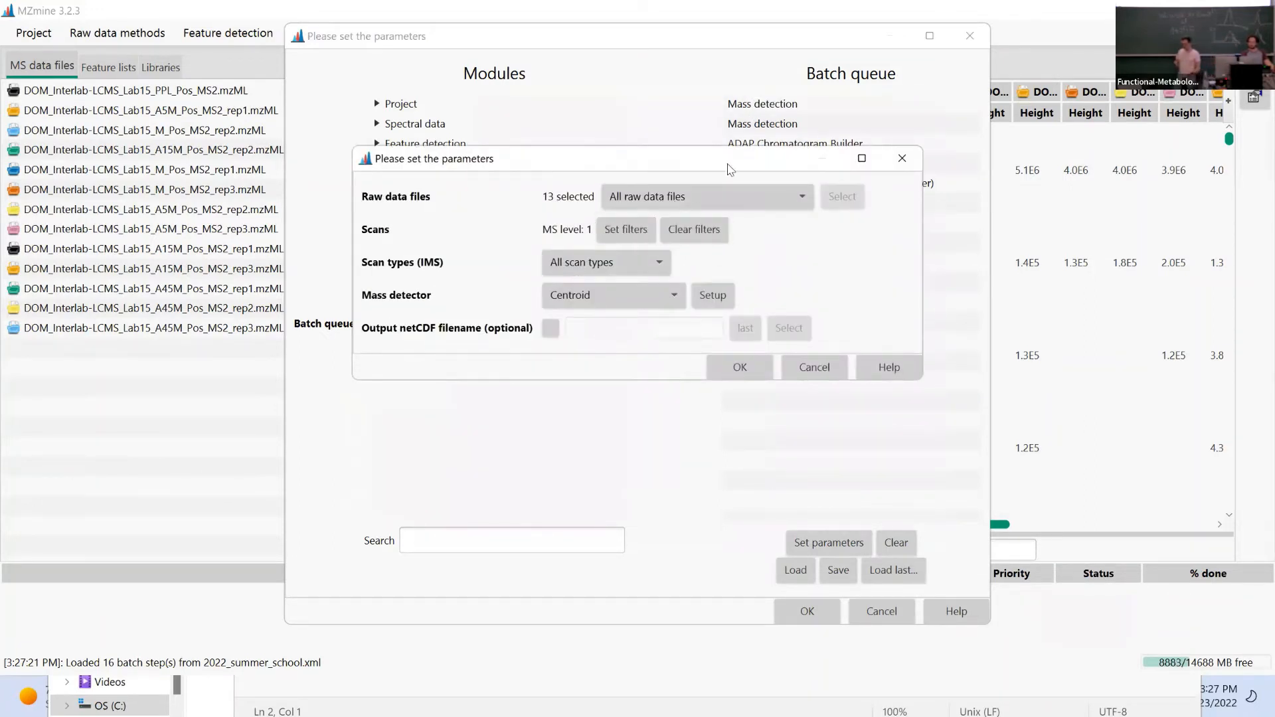
pyautogui.click(749, 365)
pyautogui.click(781, 123)
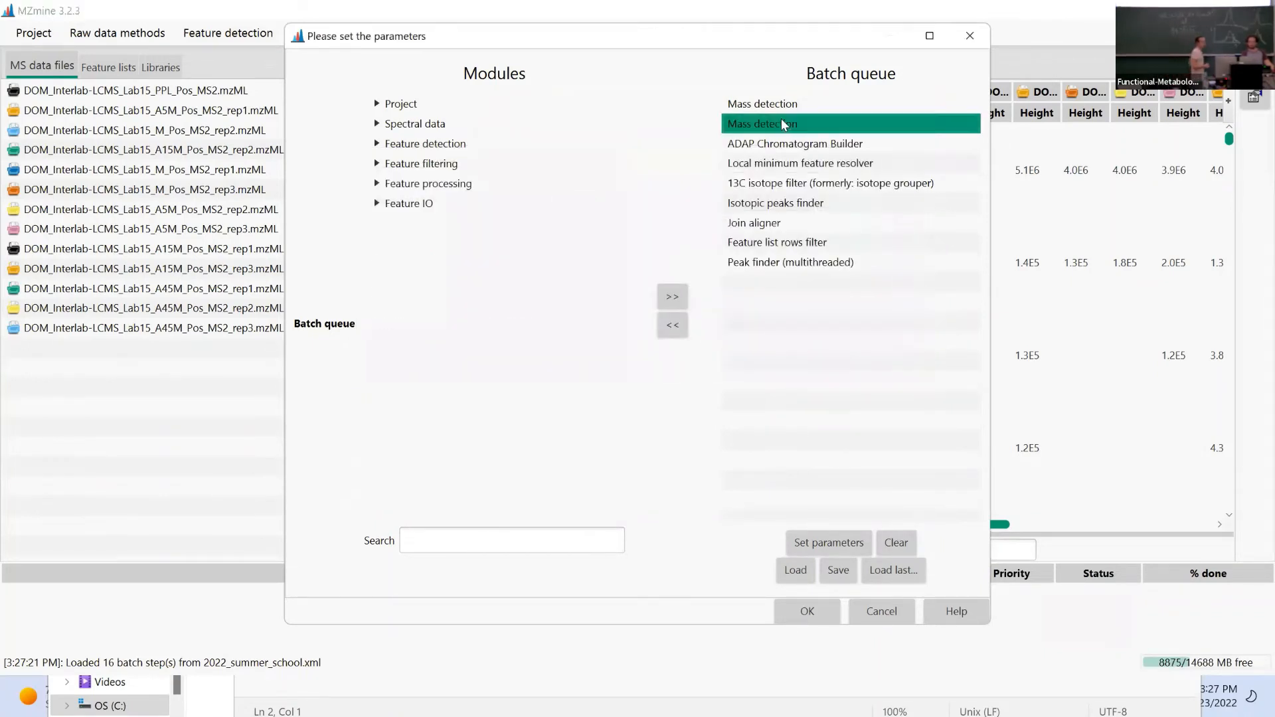
pyautogui.doubleClick(781, 123)
pyautogui.click(738, 364)
pyautogui.click(778, 144)
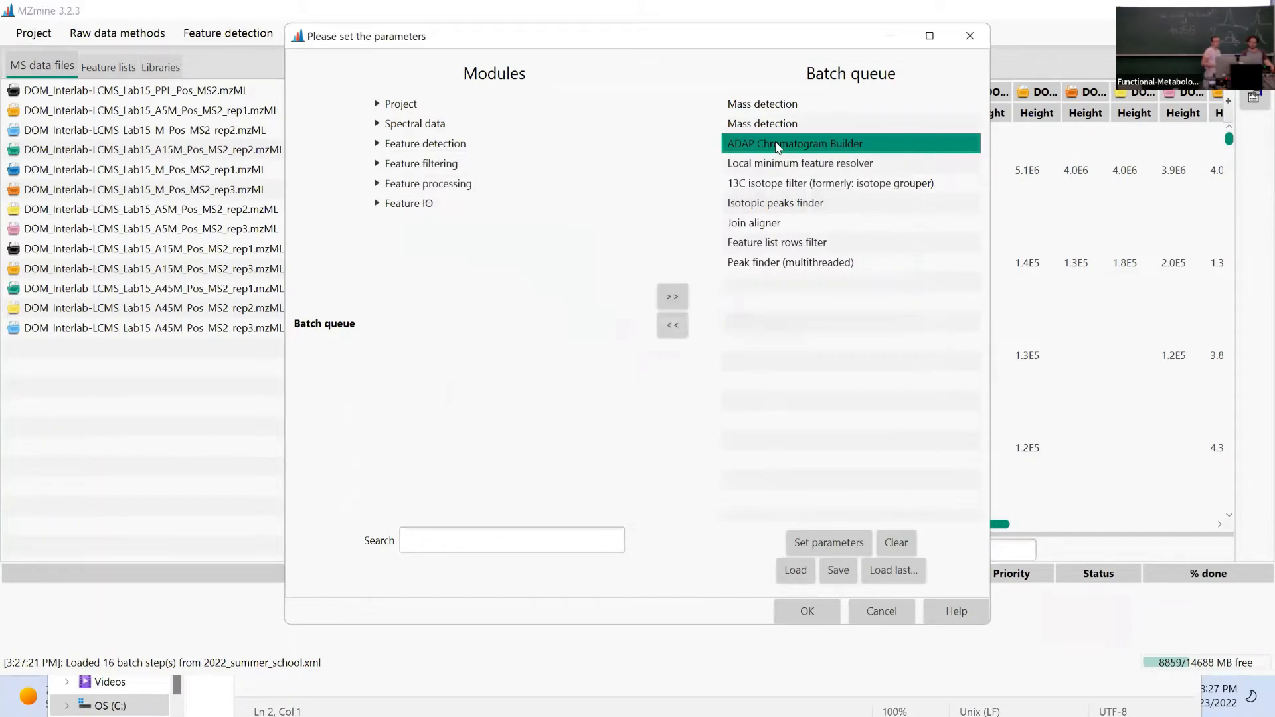
pyautogui.doubleClick(778, 145)
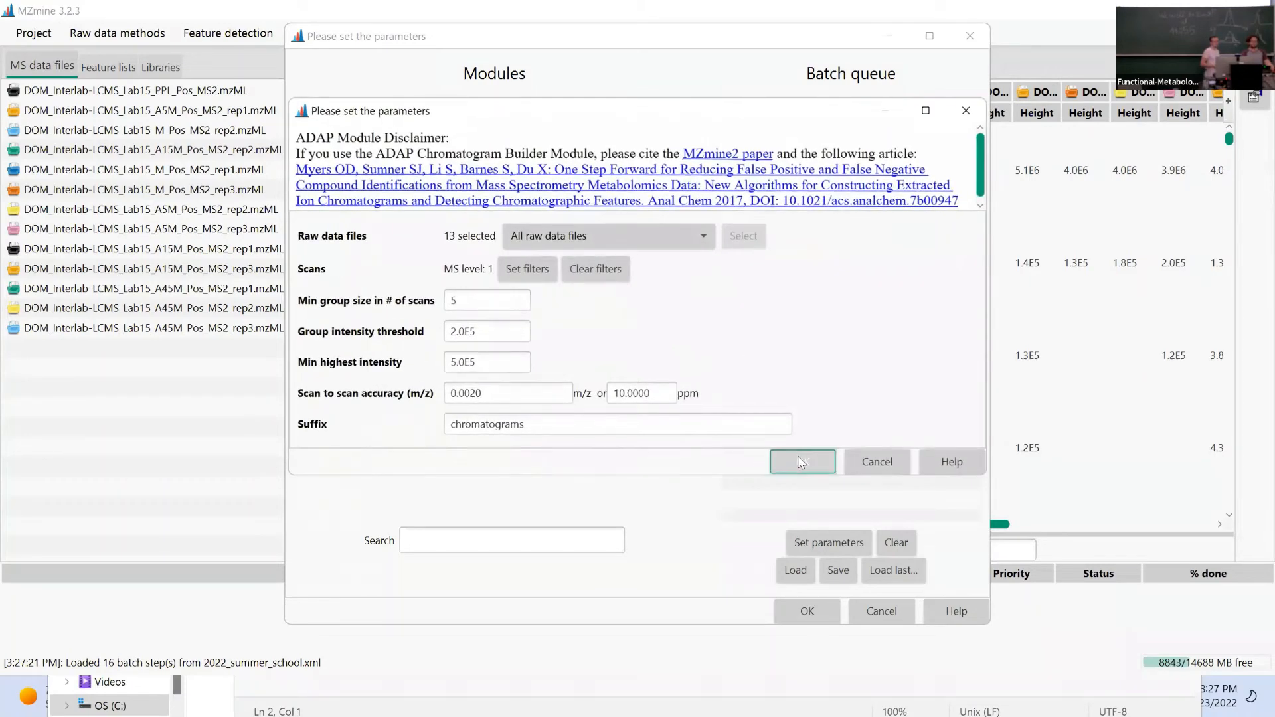
pyautogui.click(799, 460)
# Start the batch run with the shortened queue.
pyautogui.click(801, 148)
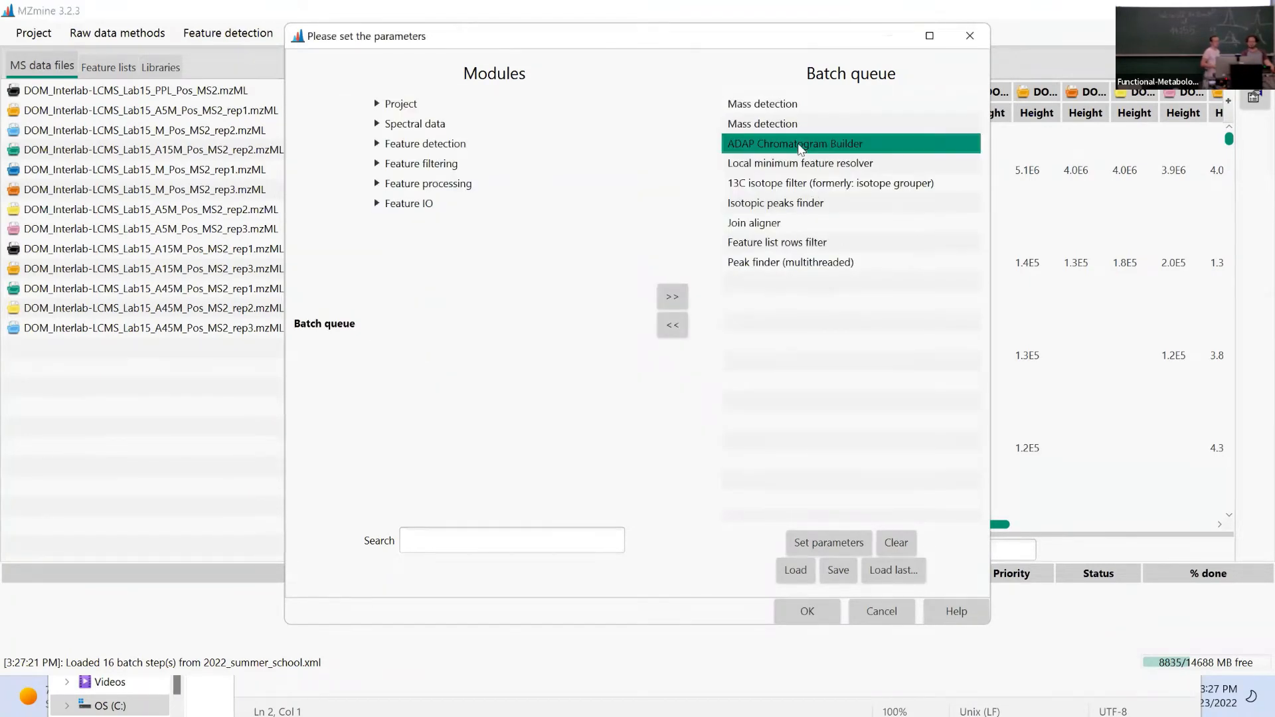
pyautogui.click(794, 166)
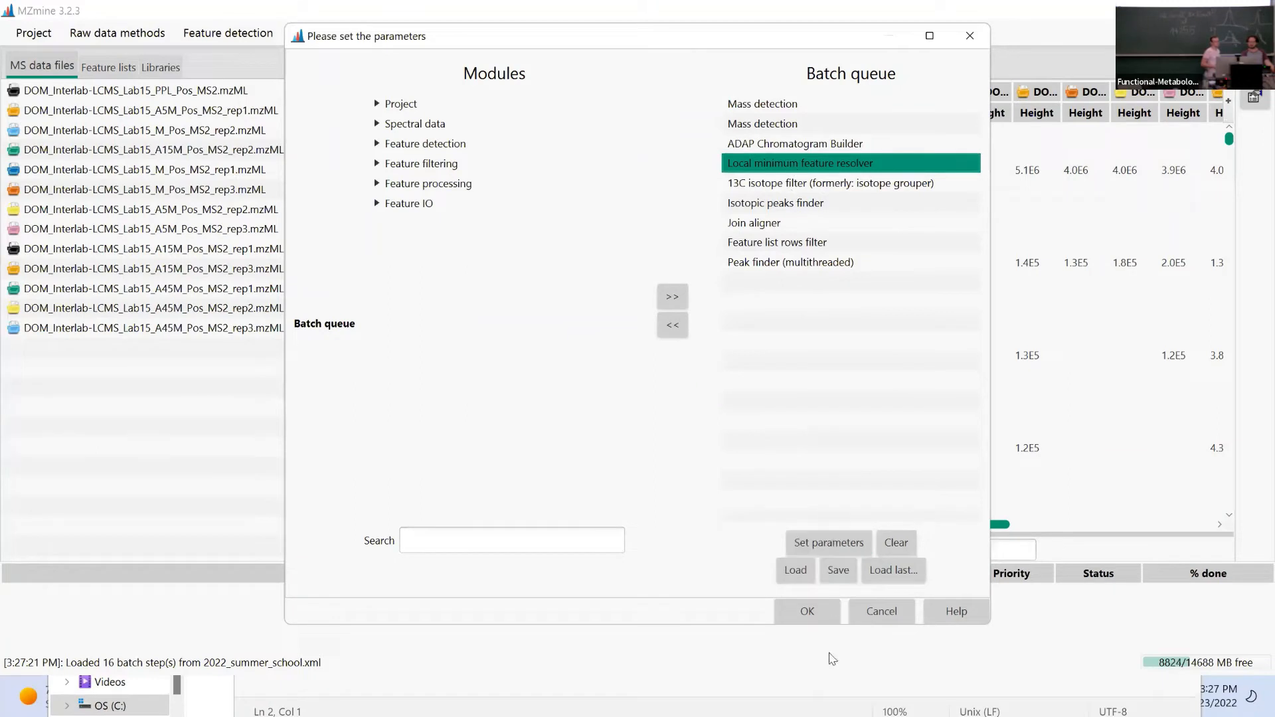
pyautogui.click(827, 618)
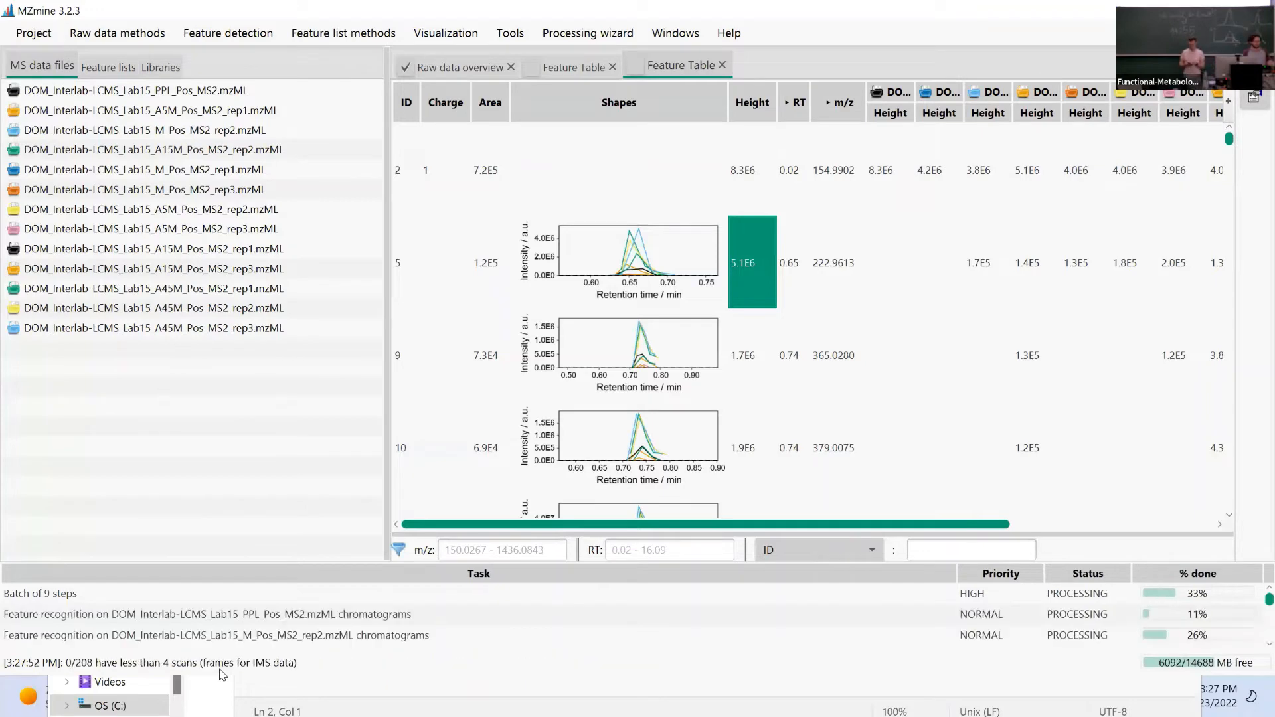
# Switch to Chrome and select the shared batch file 2022_summer_school.xml in the Tuesday folder of Google Drive.
pyautogui.press('super')
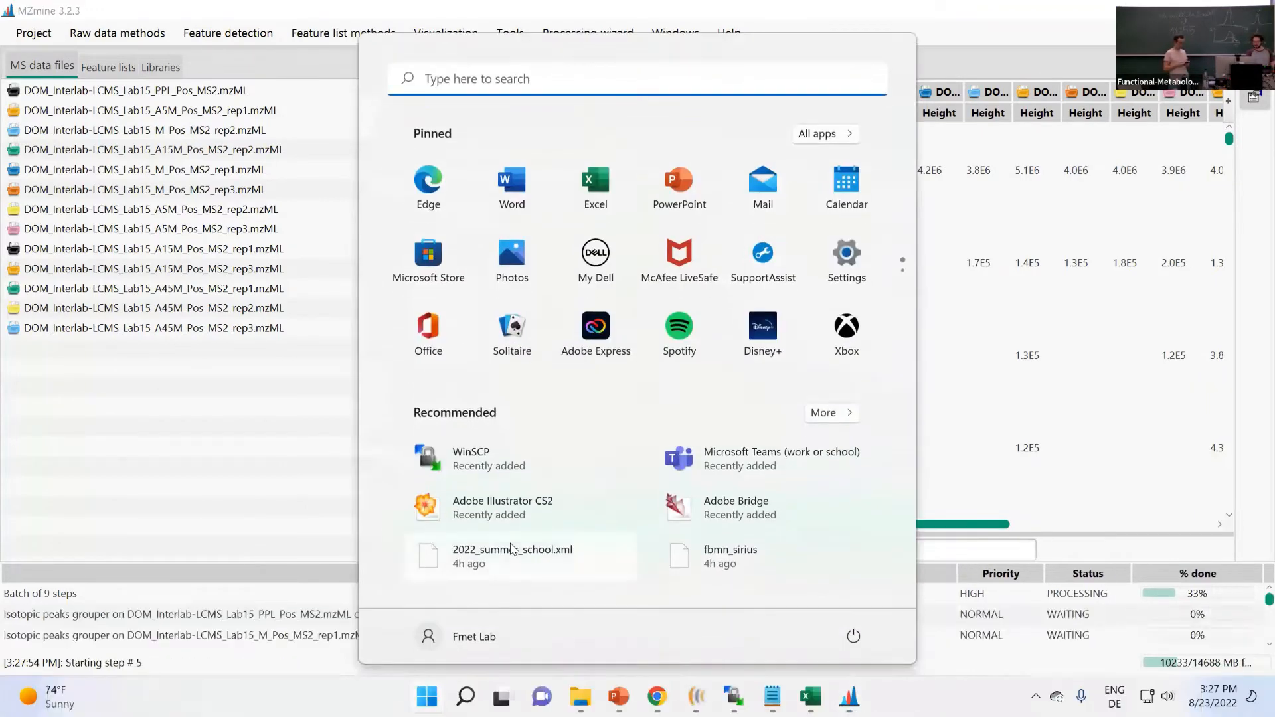
pyautogui.moveTo(668, 699)
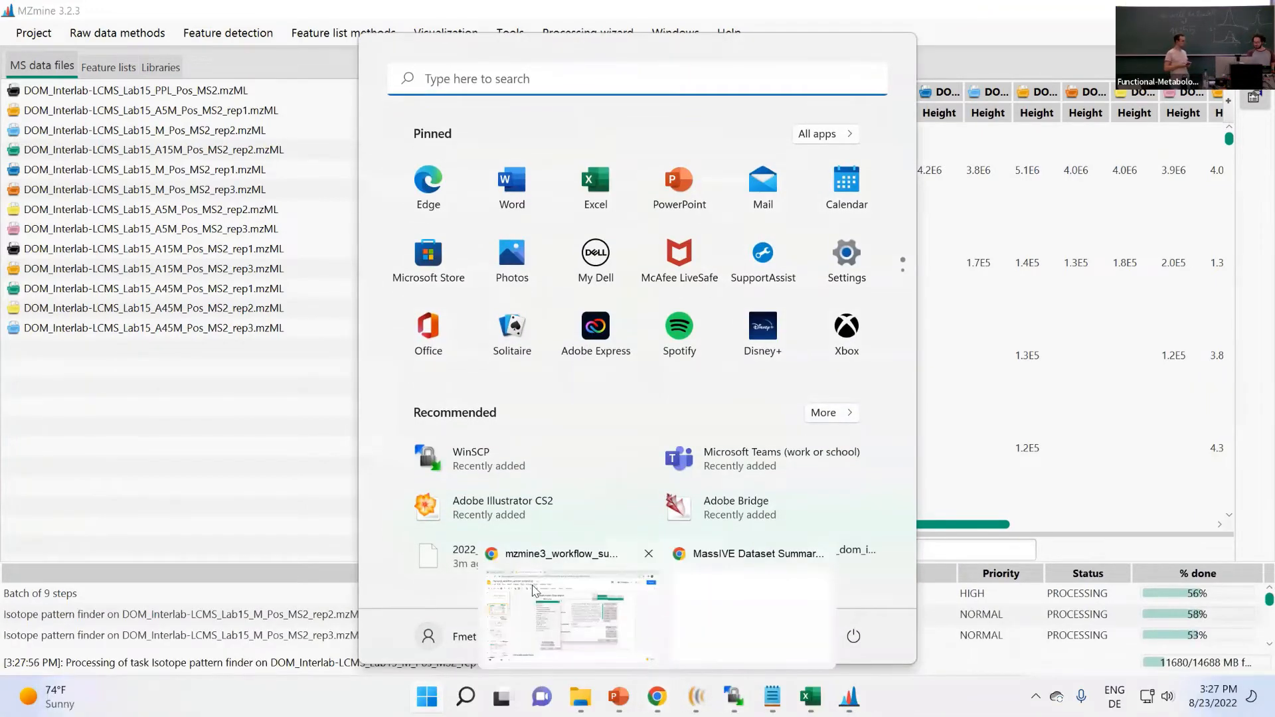
pyautogui.click(571, 614)
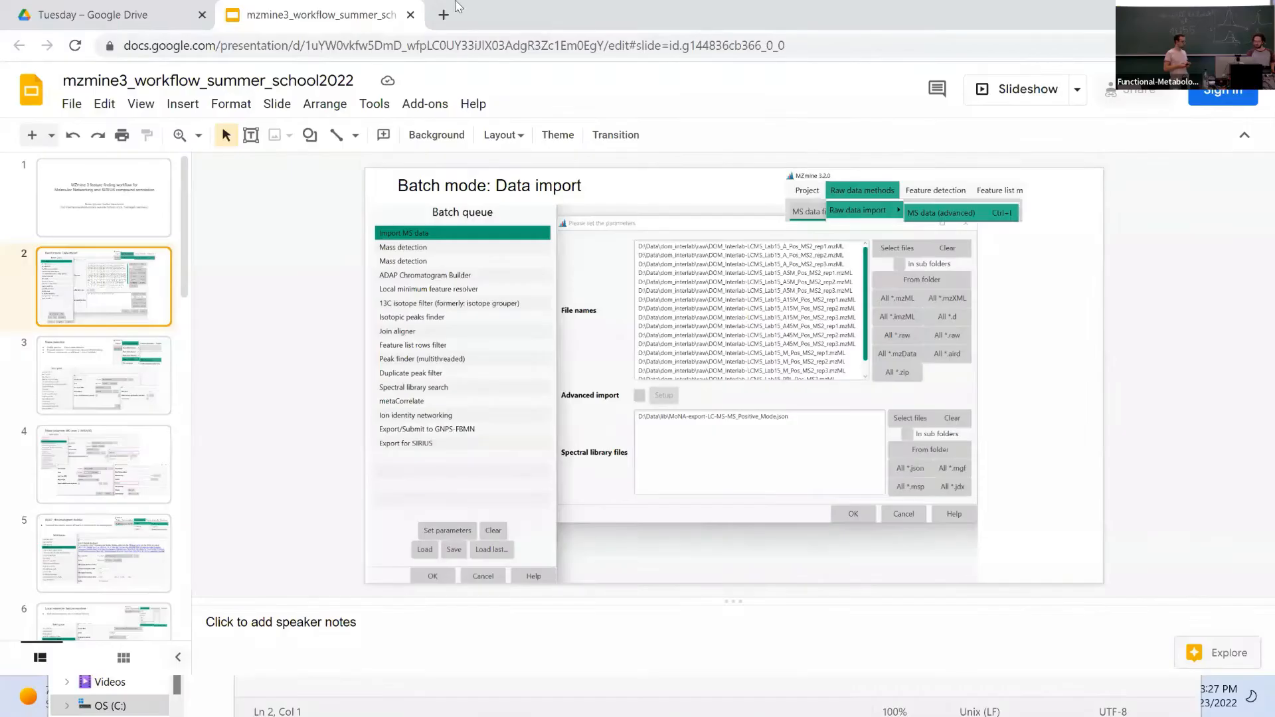
pyautogui.click(73, 20)
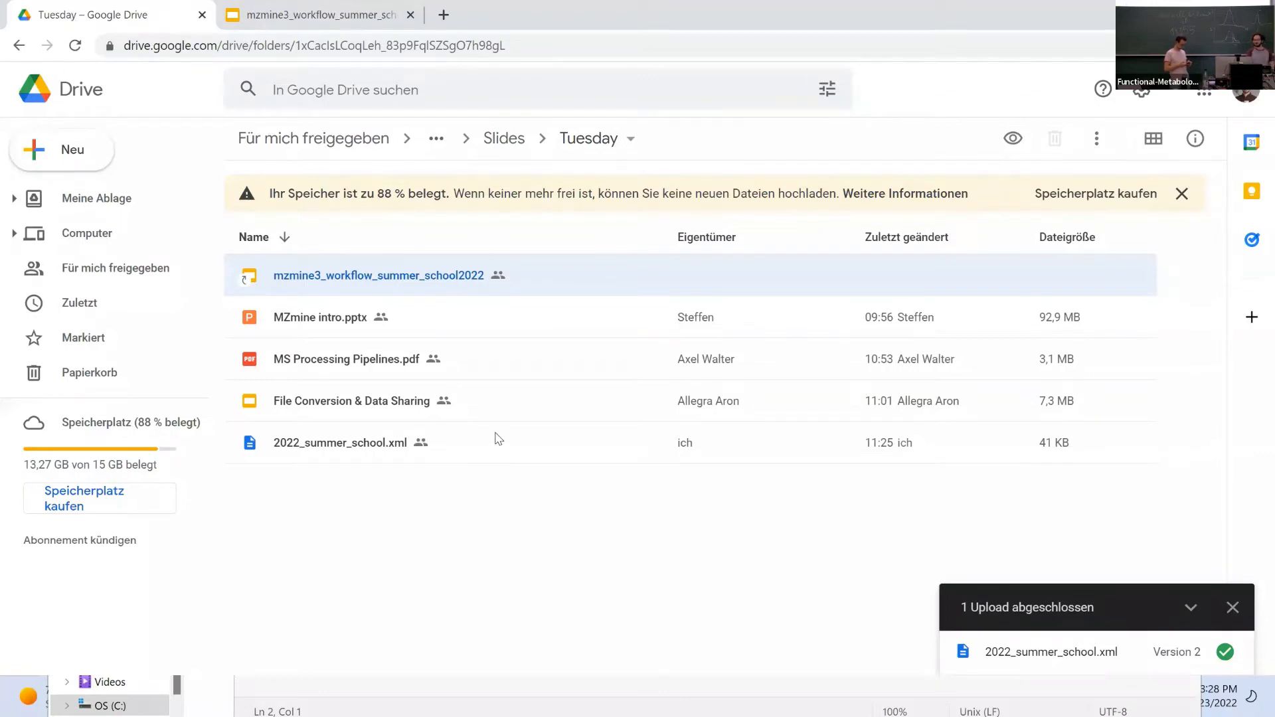
pyautogui.click(293, 450)
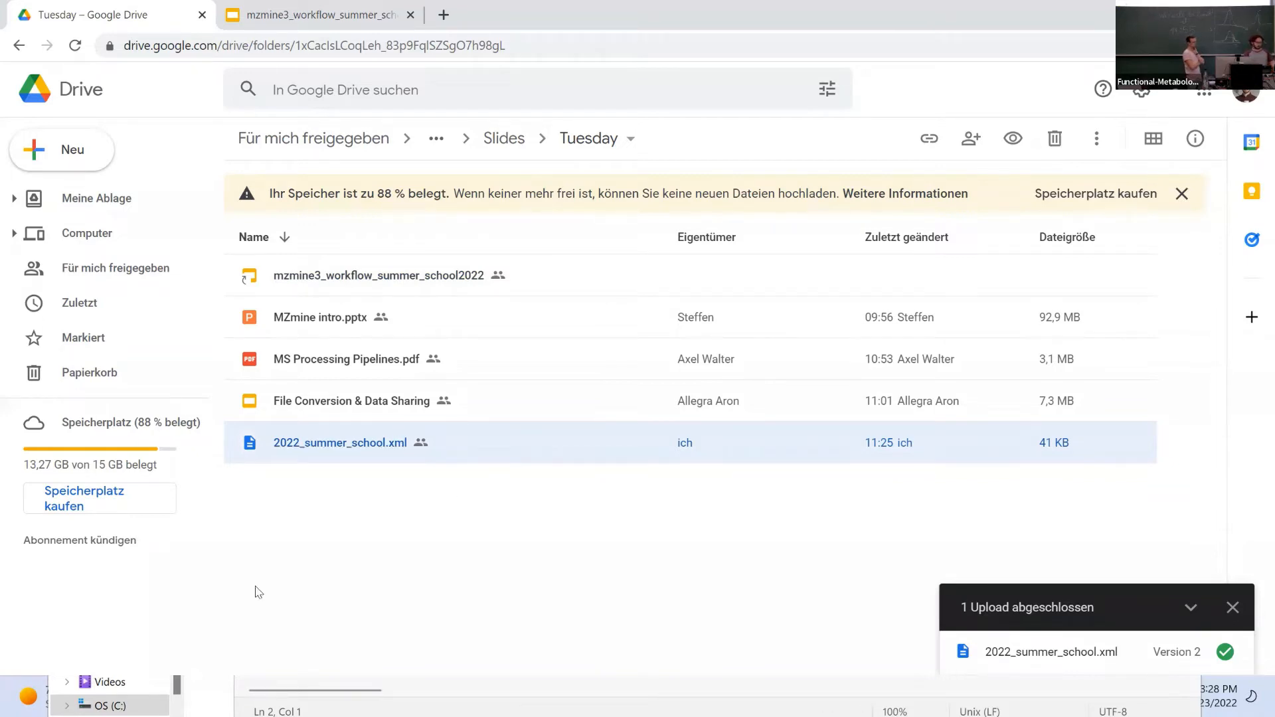
# Switch back to MZmine and open the batch mode setup from the project commands.
pyautogui.press('super')
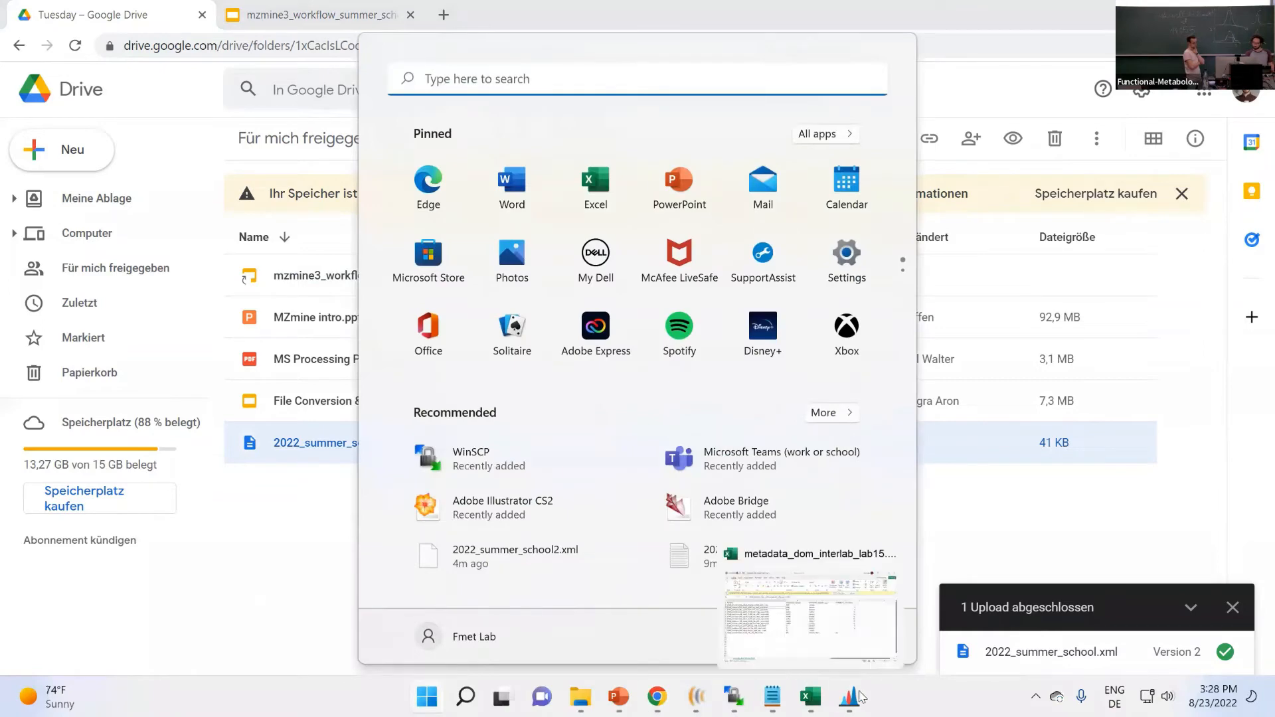
pyautogui.moveTo(860, 698)
pyautogui.click(591, 618)
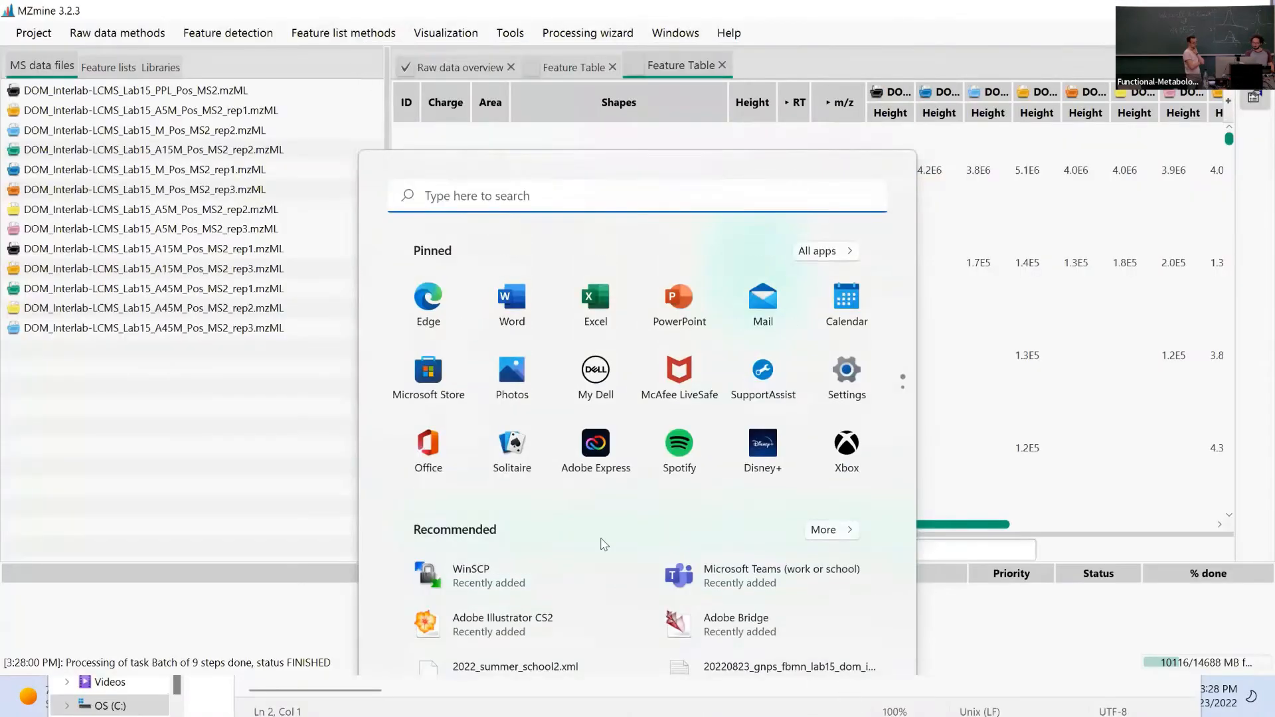
pyautogui.hotkey('ctrl', 'b')
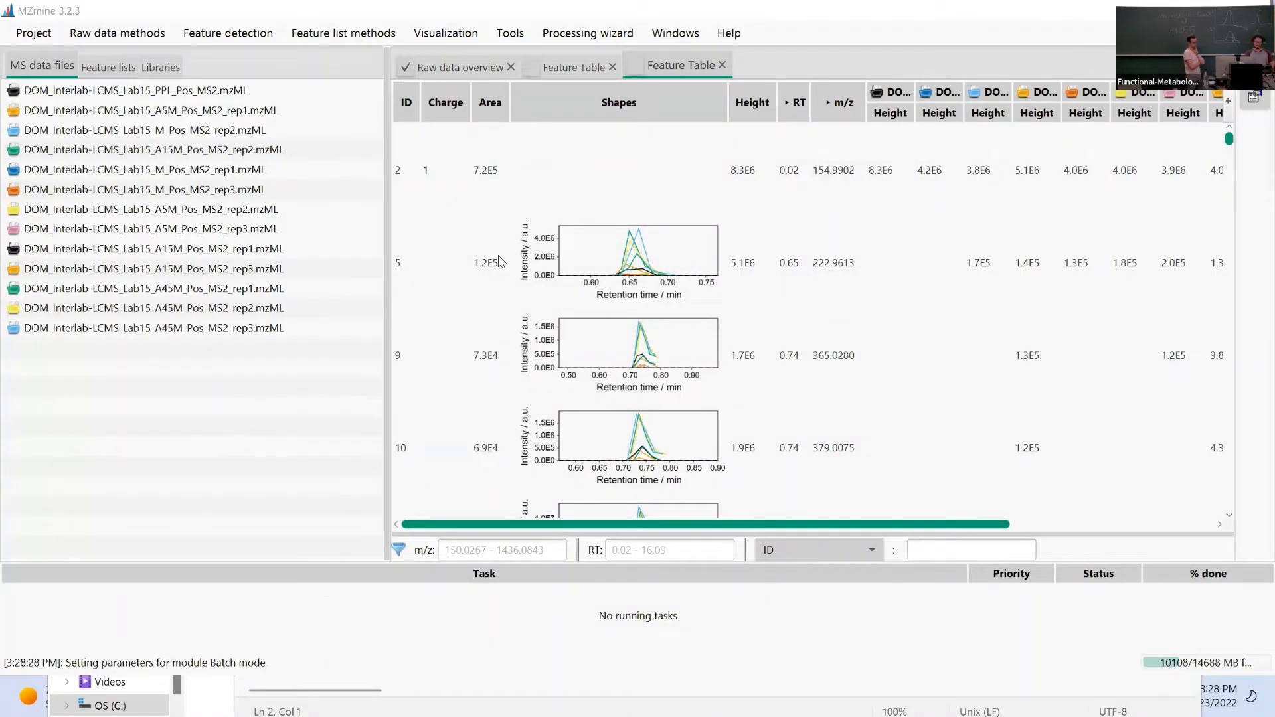
pyautogui.click(984, 36)
pyautogui.click(33, 33)
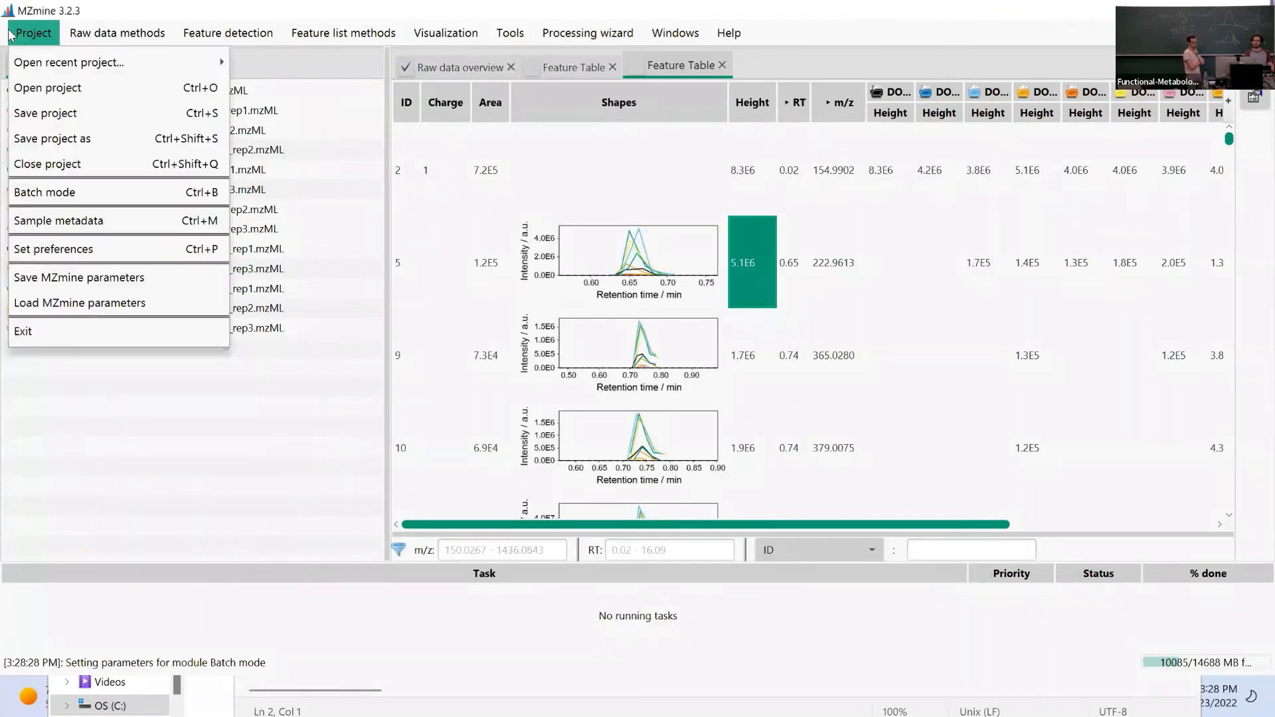
pyautogui.click(47, 203)
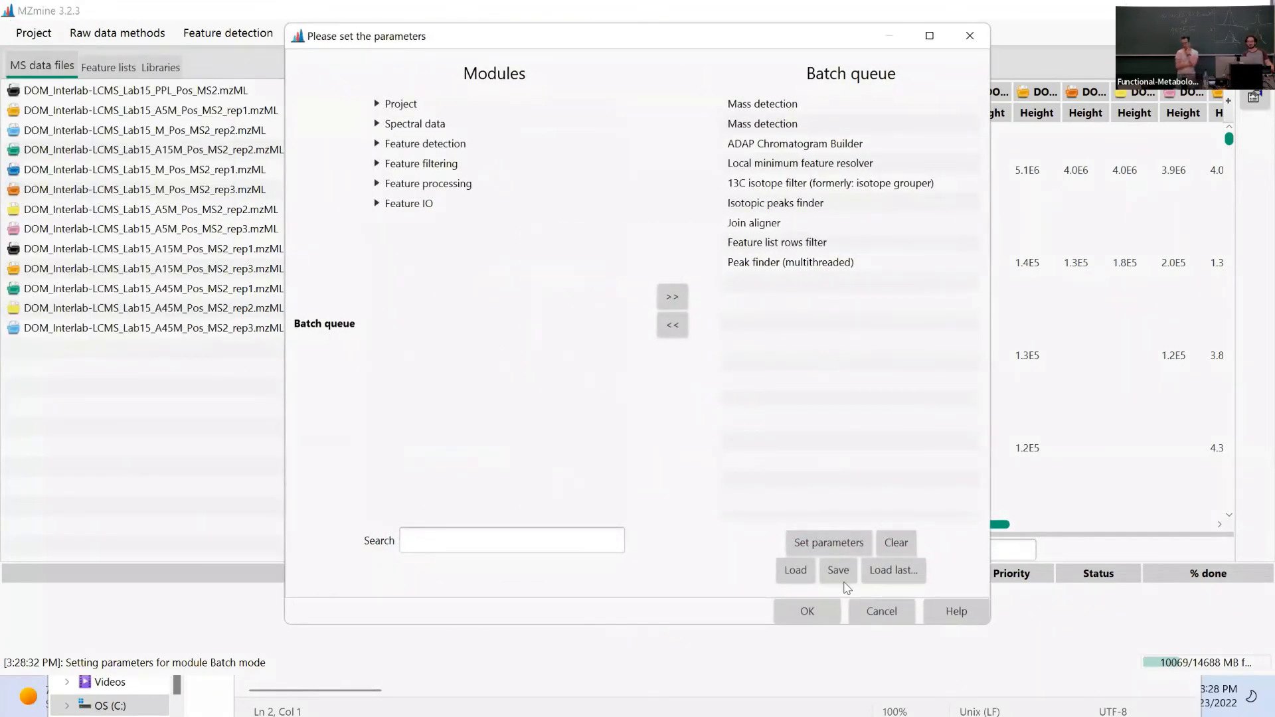
pyautogui.click(806, 573)
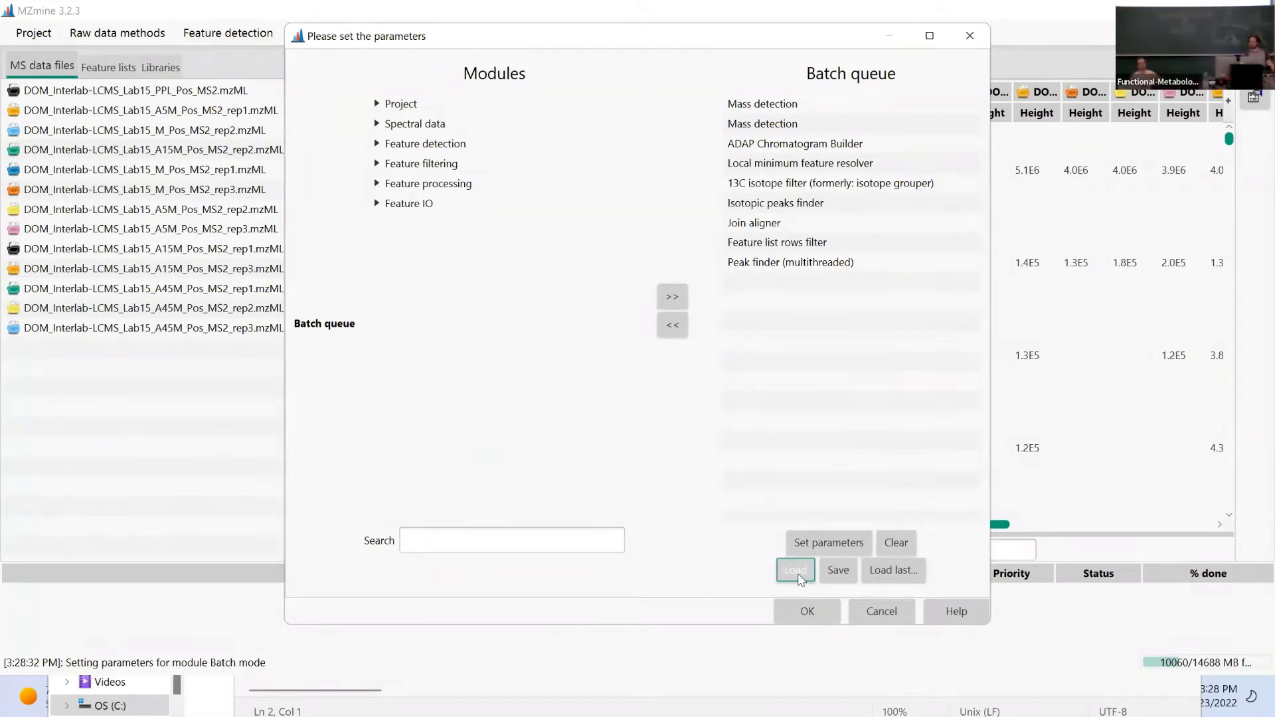
pyautogui.click(571, 243)
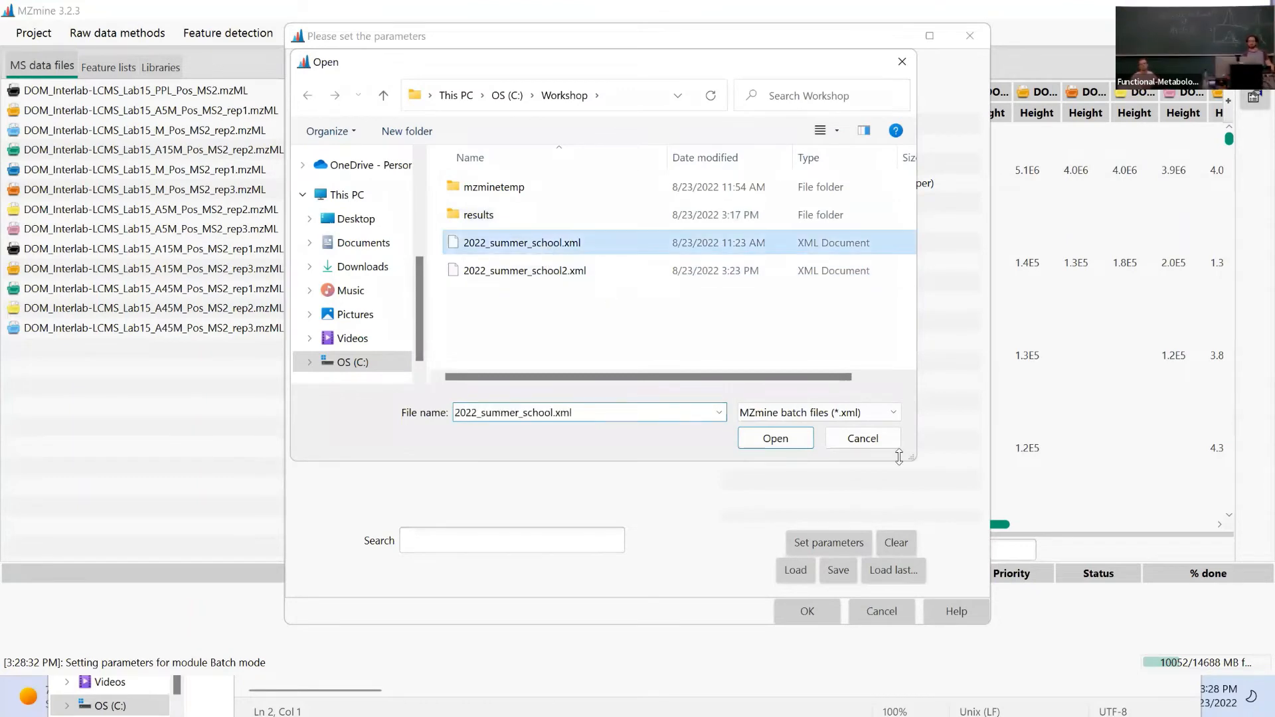
pyautogui.click(584, 279)
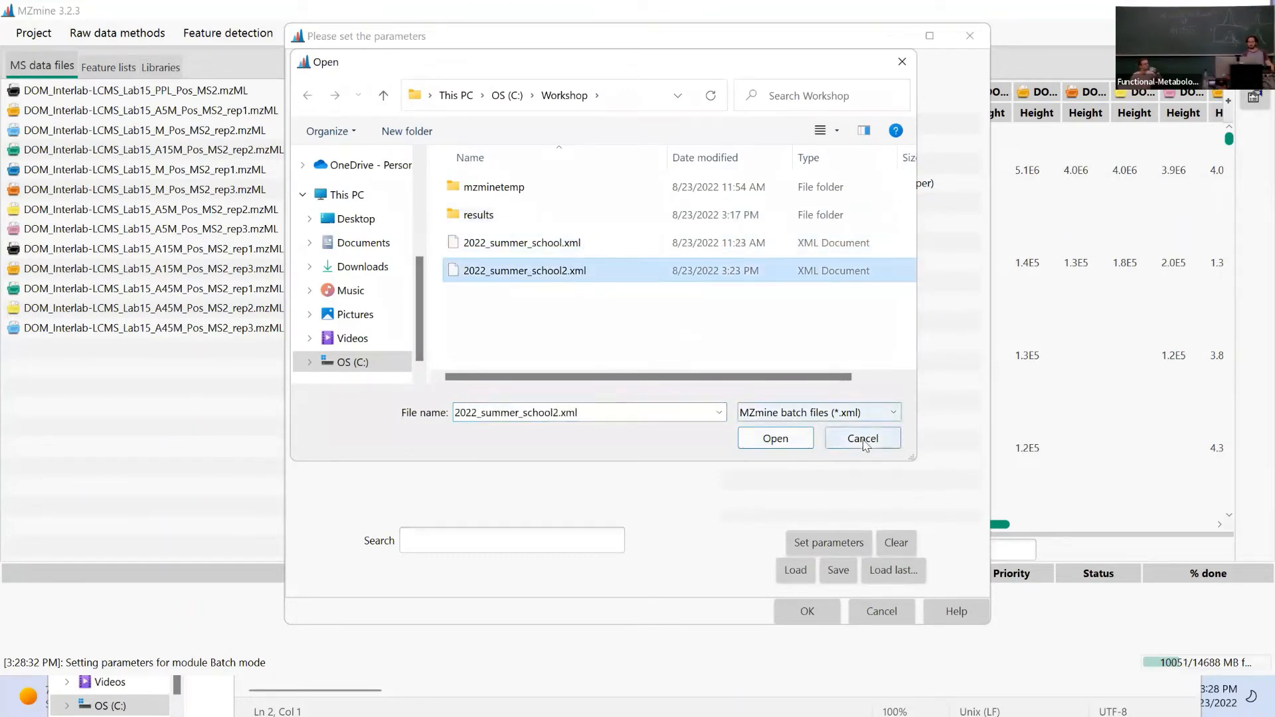
pyautogui.click(862, 438)
# Save the batch queue as 2022_summer_school2.xml in the Workshop folder, replacing the existing file.
pyautogui.click(839, 570)
pyautogui.click(584, 270)
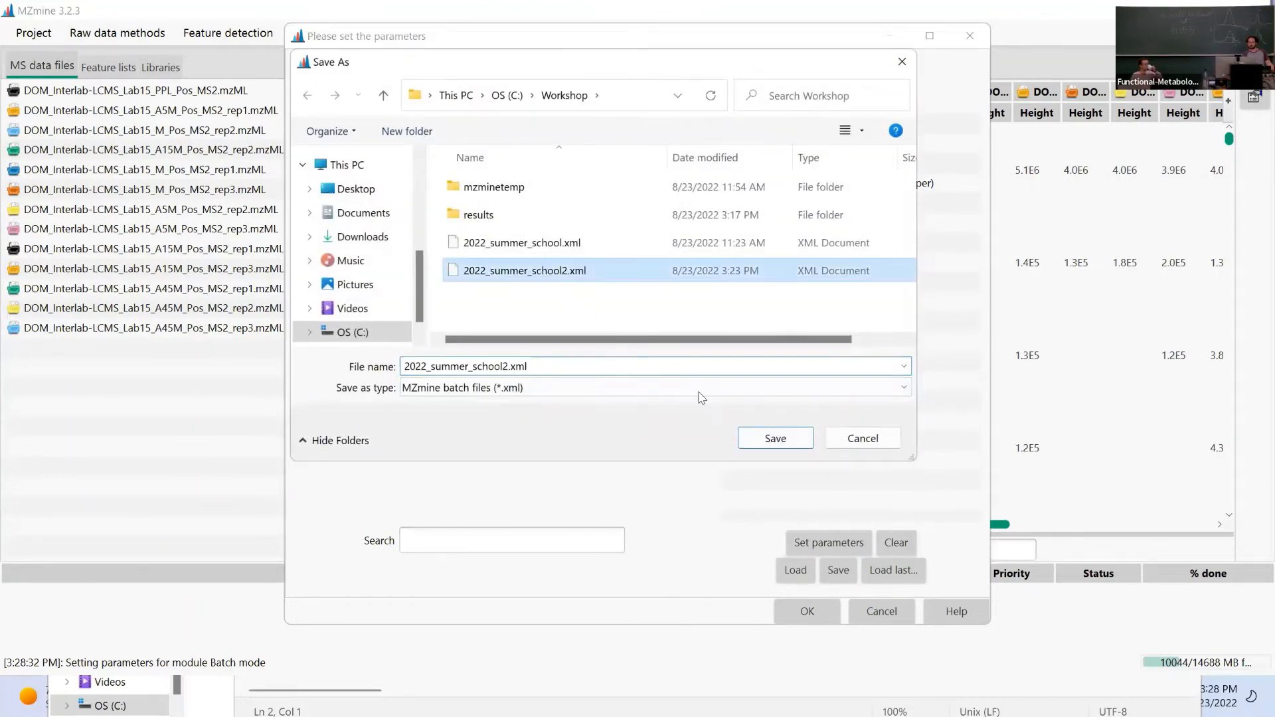
pyautogui.click(776, 438)
pyautogui.click(701, 356)
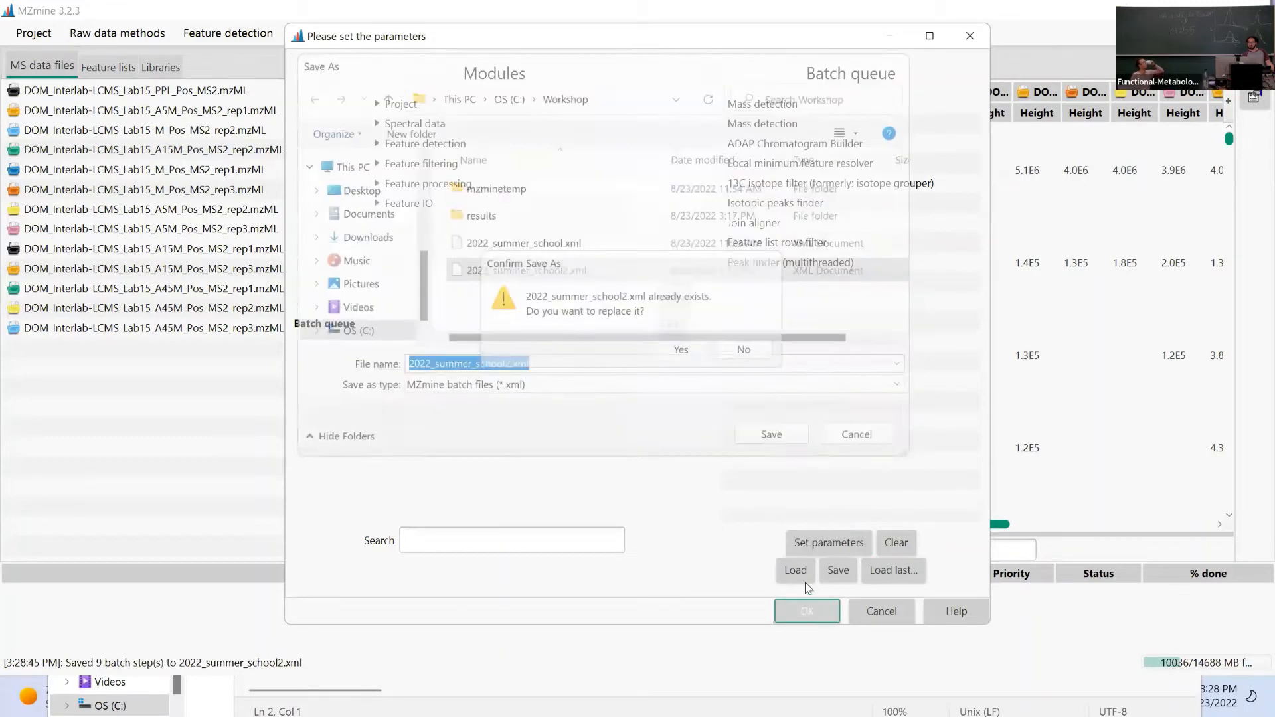
# Load 2022_summer_school2.xml from the Workshop folder into the batch queue with the Replace option.
pyautogui.click(799, 574)
pyautogui.click(558, 274)
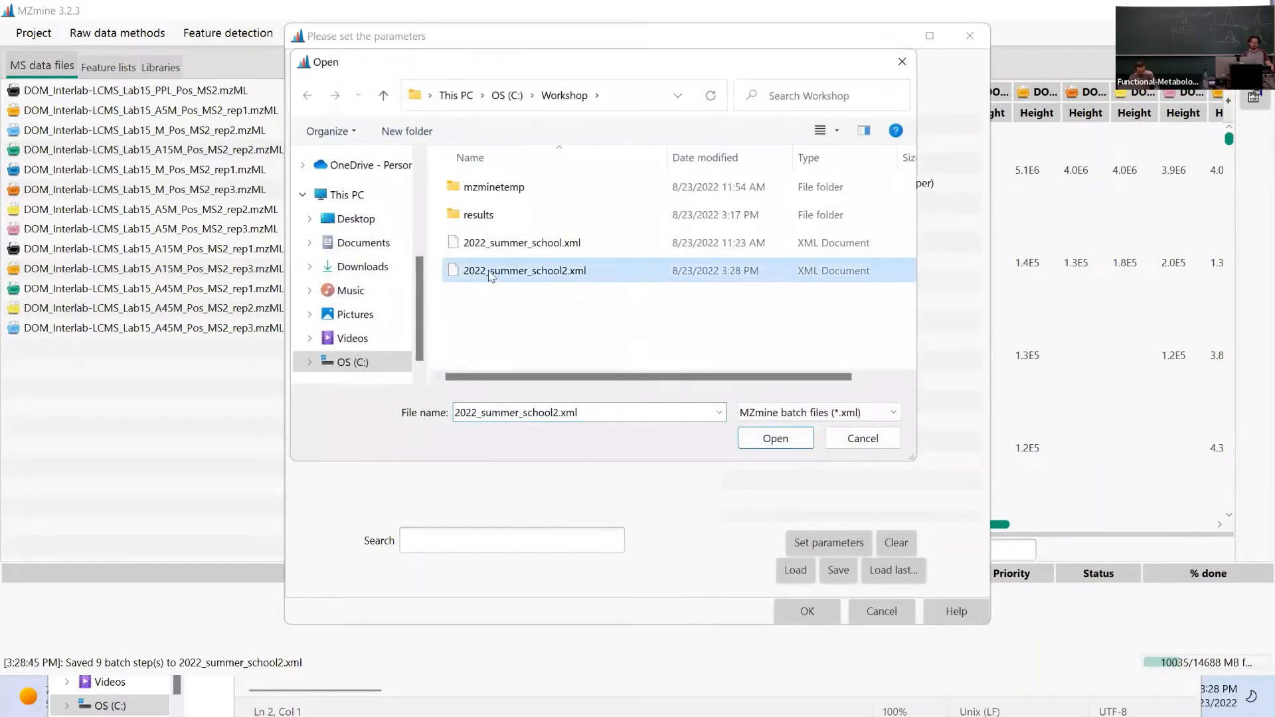
pyautogui.click(775, 438)
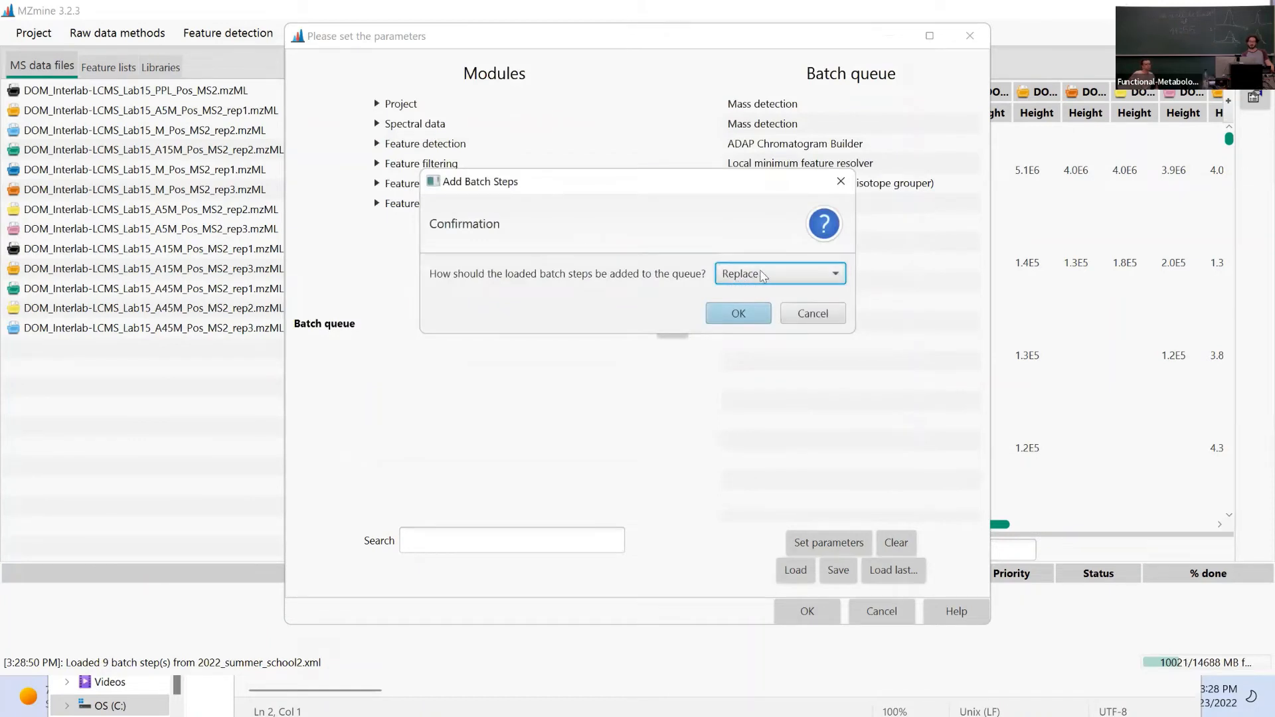
pyautogui.click(744, 312)
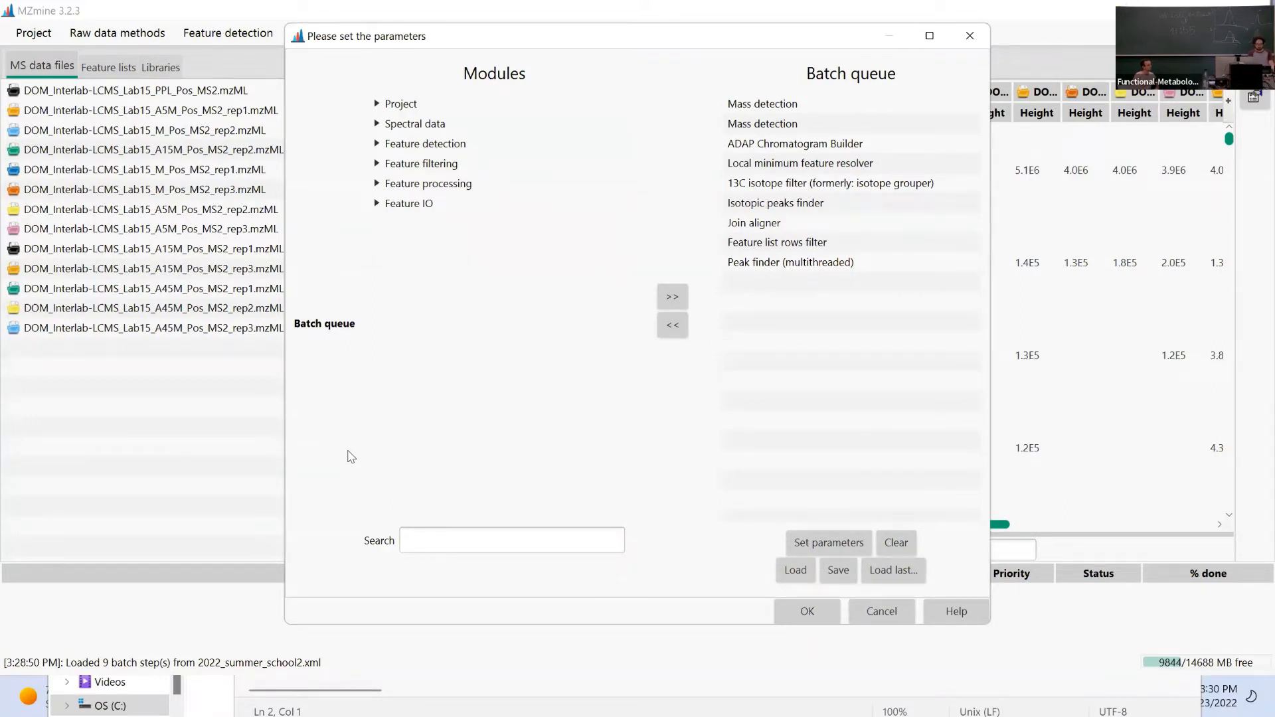
# Load 2022_summer_school.xml from the Workshop folder into the batch queue with the Replace option.
pyautogui.click(824, 577)
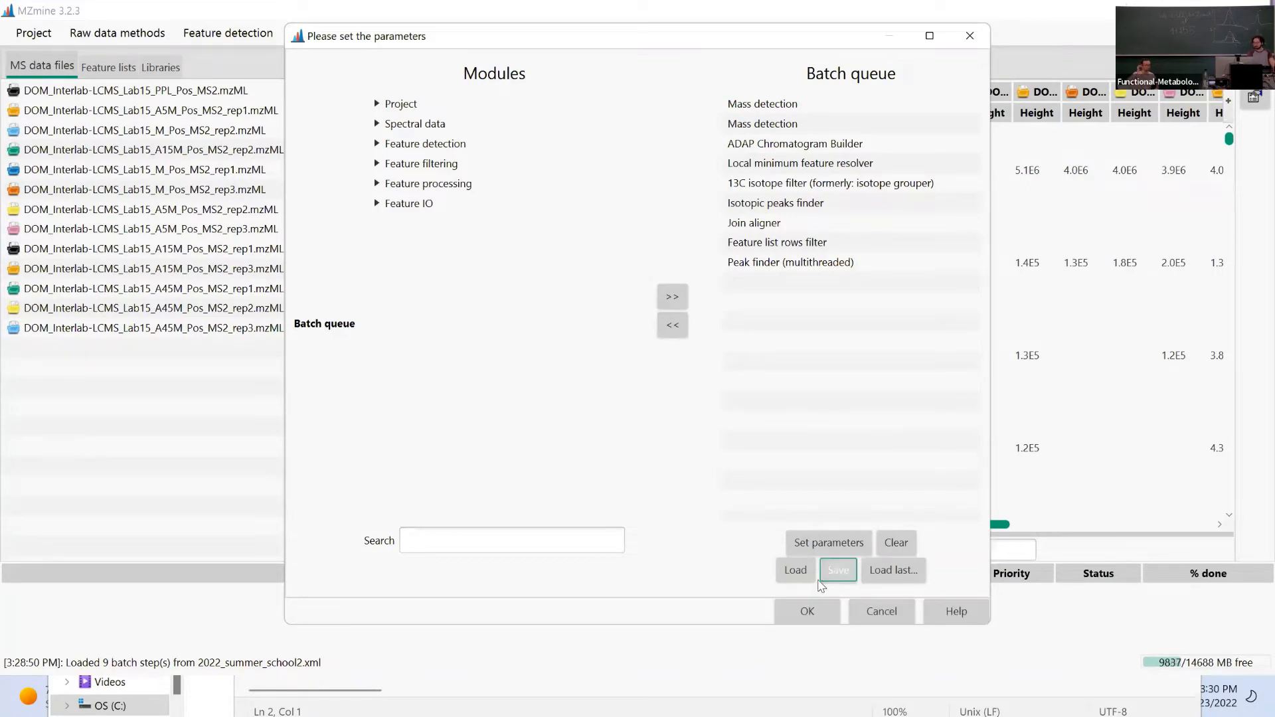
pyautogui.click(811, 575)
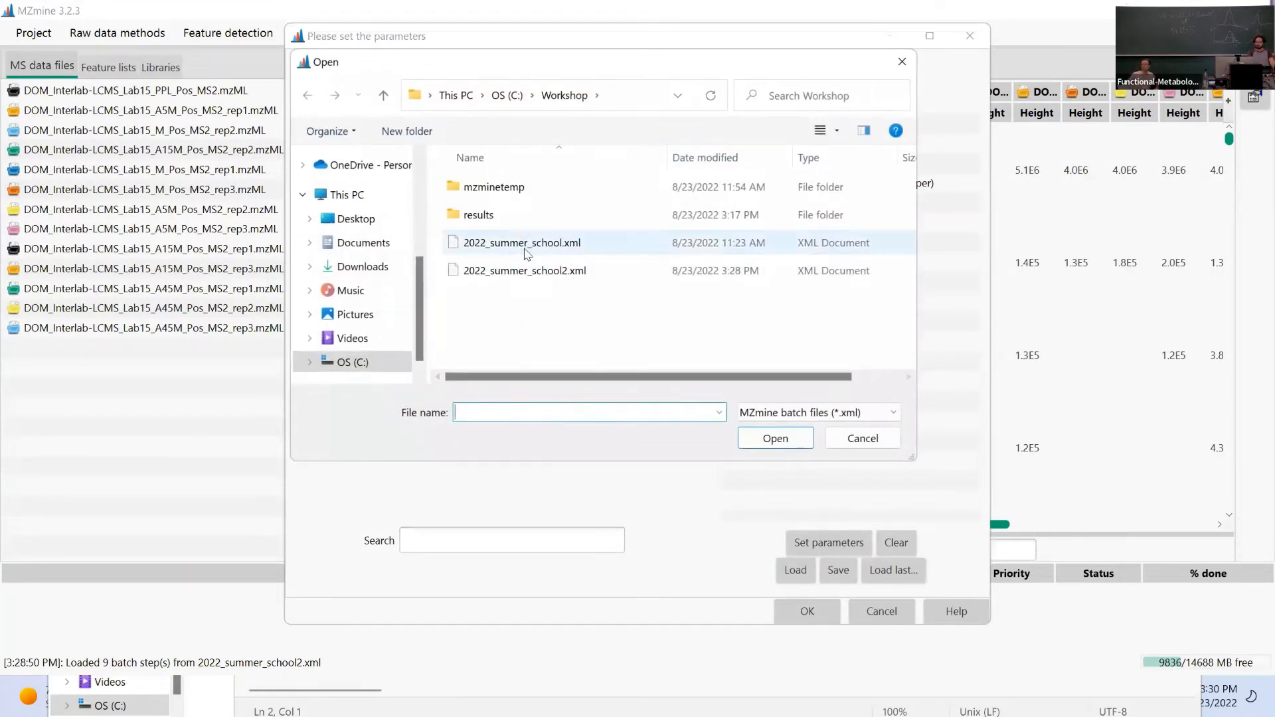
pyautogui.click(524, 243)
pyautogui.click(773, 438)
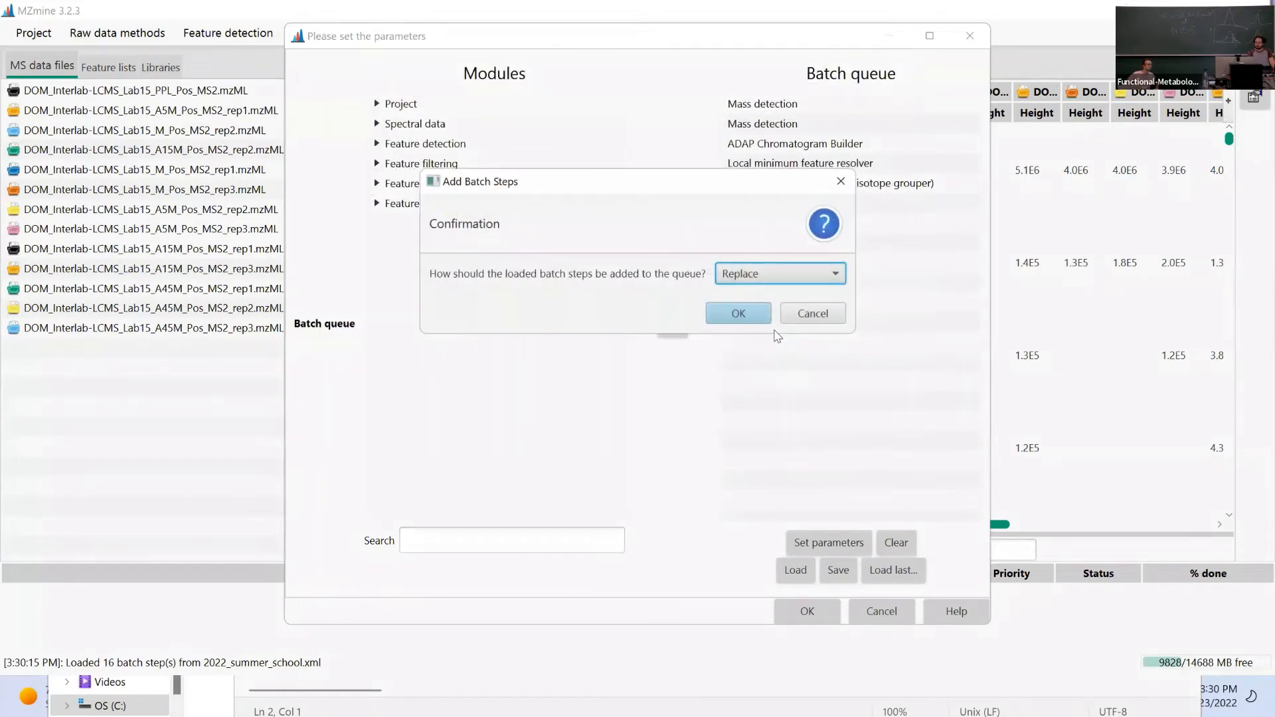
pyautogui.click(761, 318)
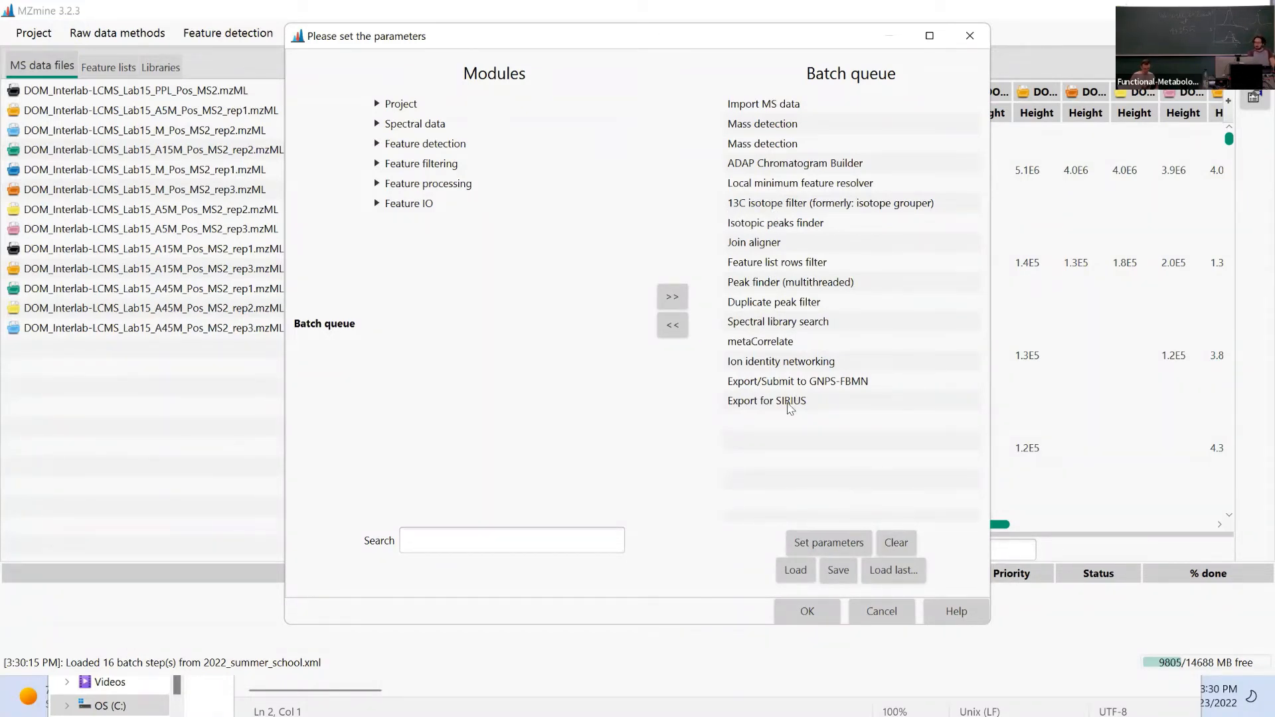
# Remove the Ion identity networking, metaCorrelate and Spectral library search steps from the batch queue.
pyautogui.click(792, 402)
pyautogui.click(793, 364)
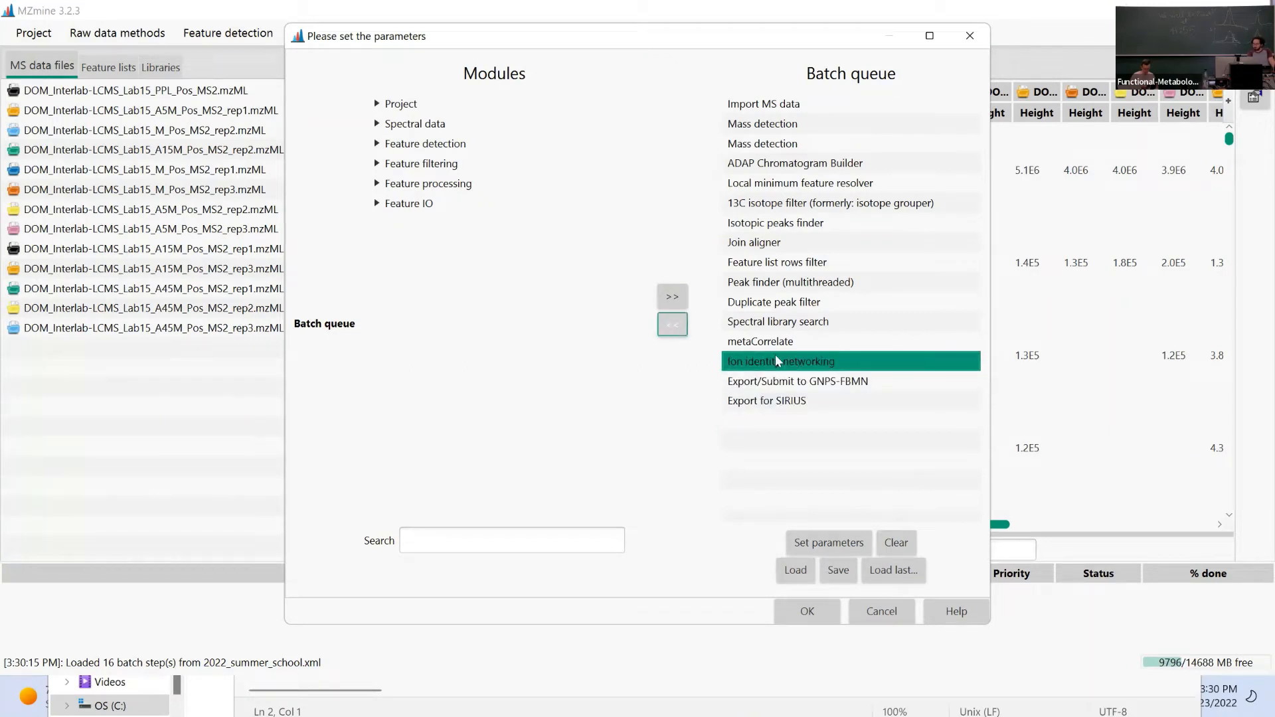
pyautogui.click(673, 327)
pyautogui.click(784, 342)
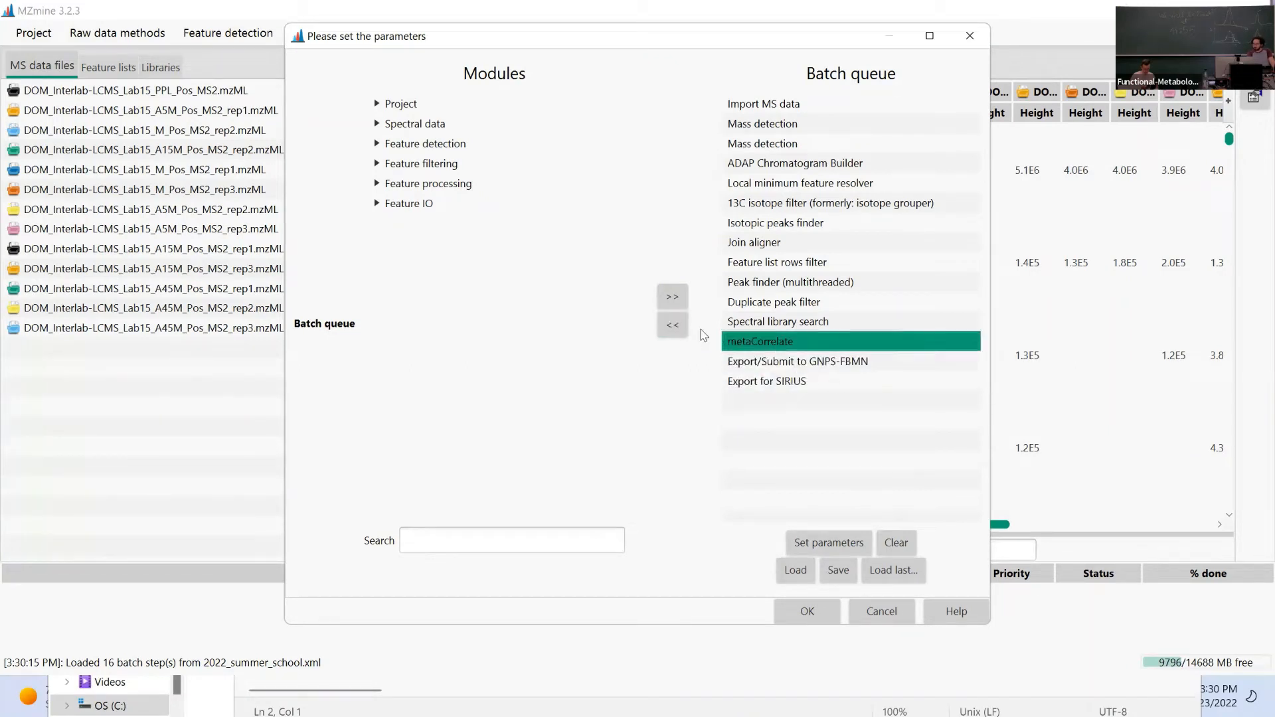
pyautogui.click(673, 325)
pyautogui.click(684, 327)
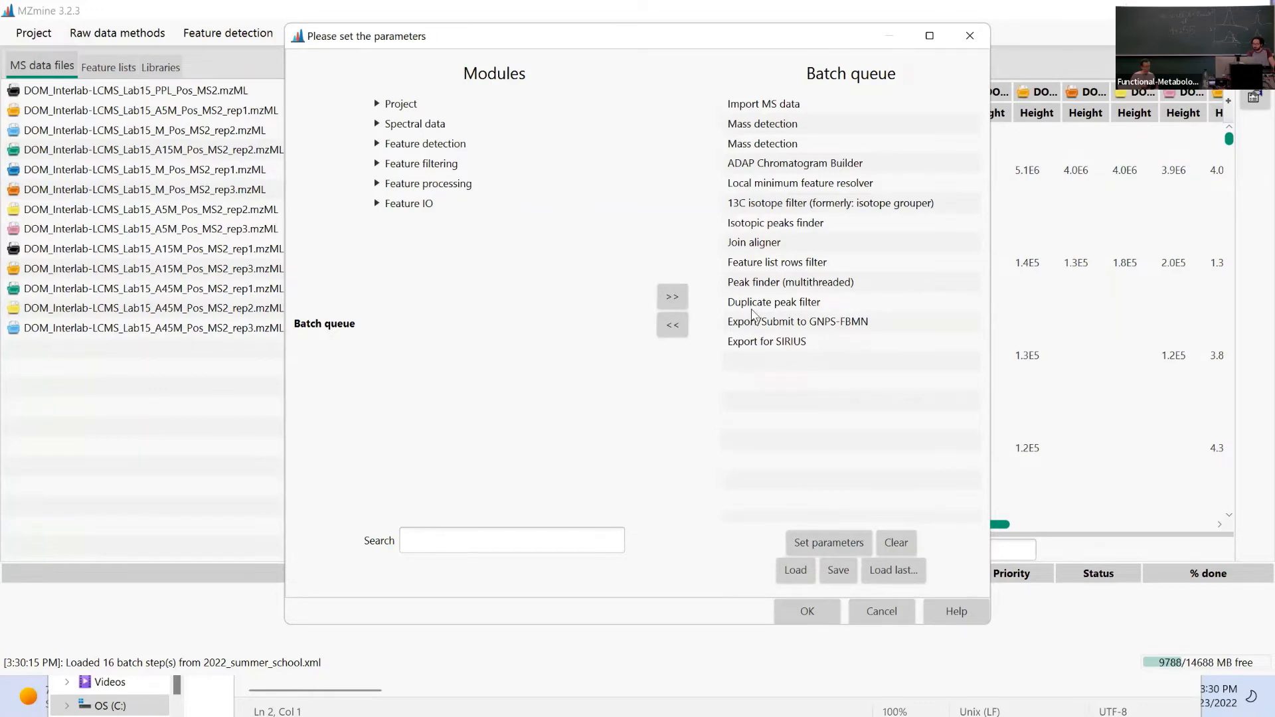
# Clear the spectral library file from the Import MS data step, keeping its list of mzML files, and accept the parameters.
pyautogui.click(776, 106)
pyautogui.doubleClick(776, 109)
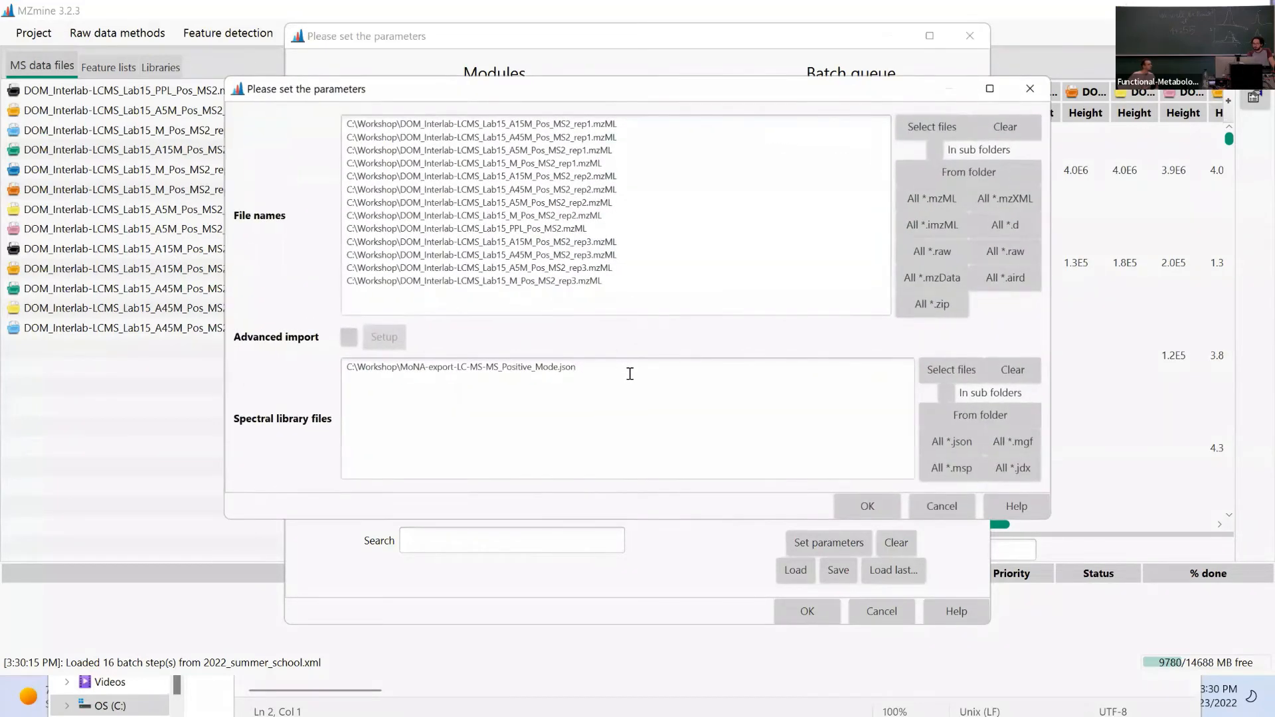
pyautogui.moveTo(629, 373); pyautogui.dragTo(6, 262)
pyautogui.press('Delete')
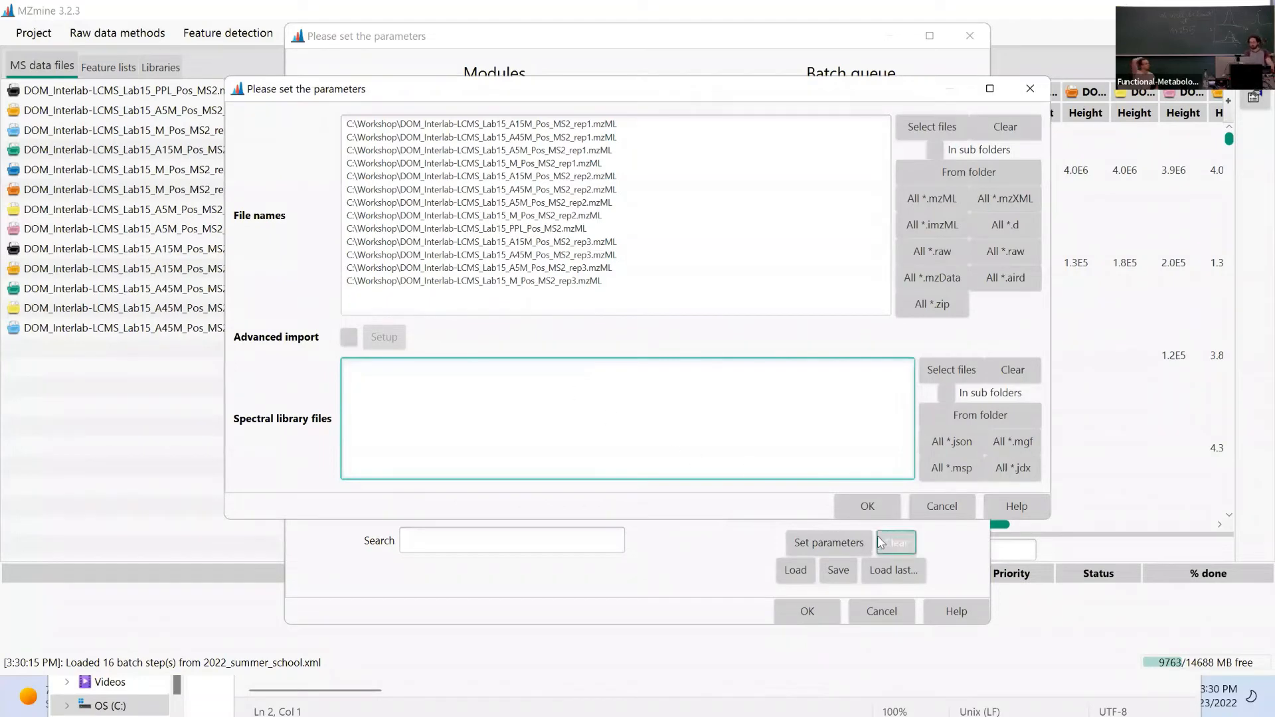
pyautogui.click(929, 126)
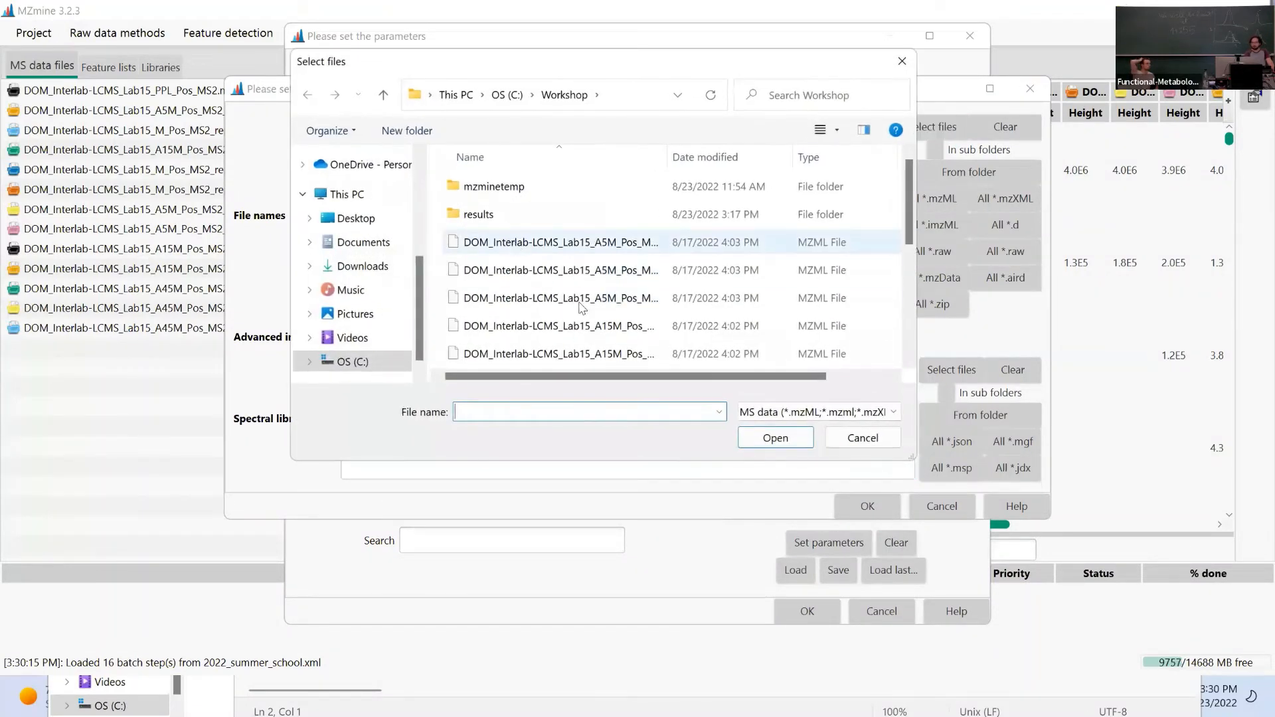
pyautogui.click(862, 437)
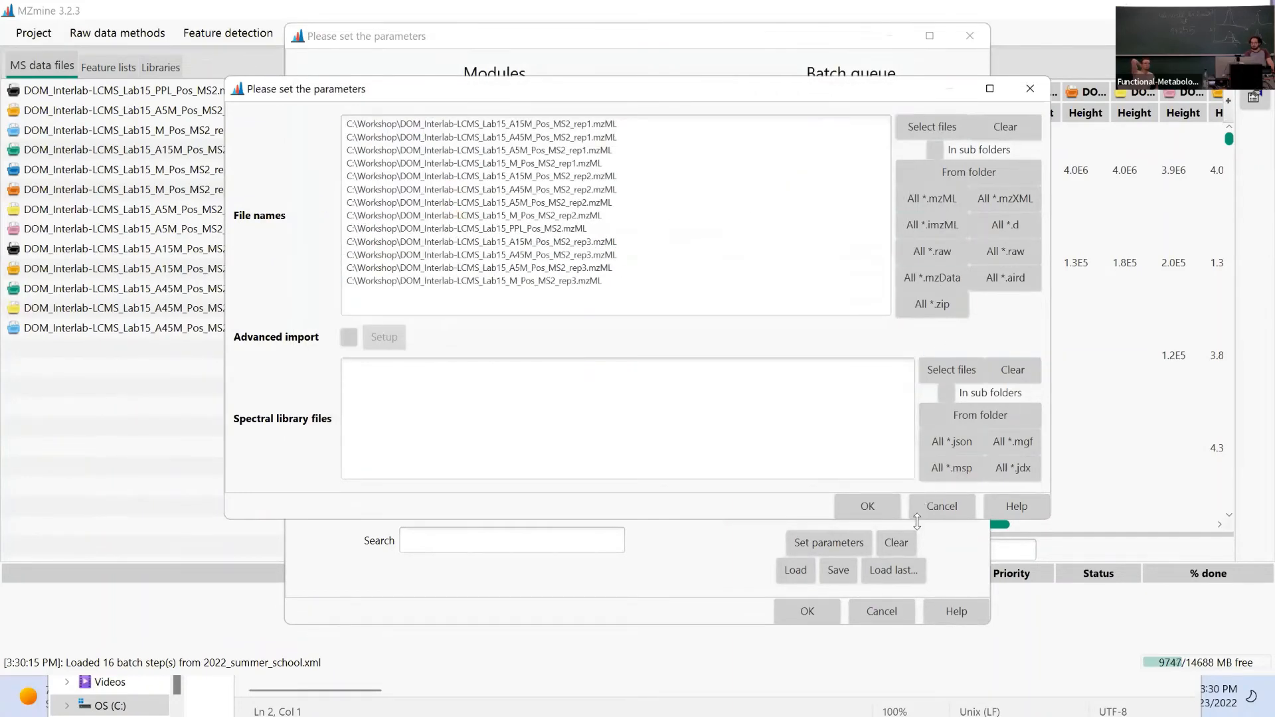
pyautogui.click(867, 507)
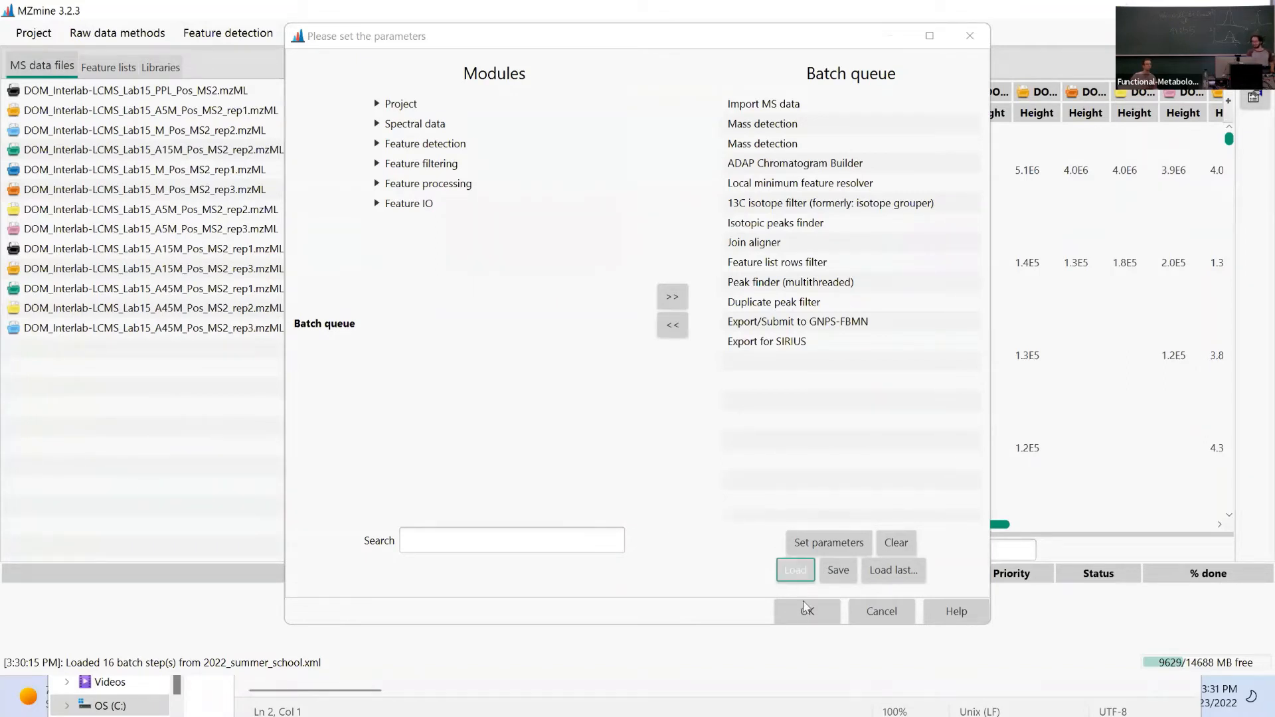
# Save the batch queue as 2022_summer_school_final_mzmine_batch in the Workshop folder.
pyautogui.click(839, 569)
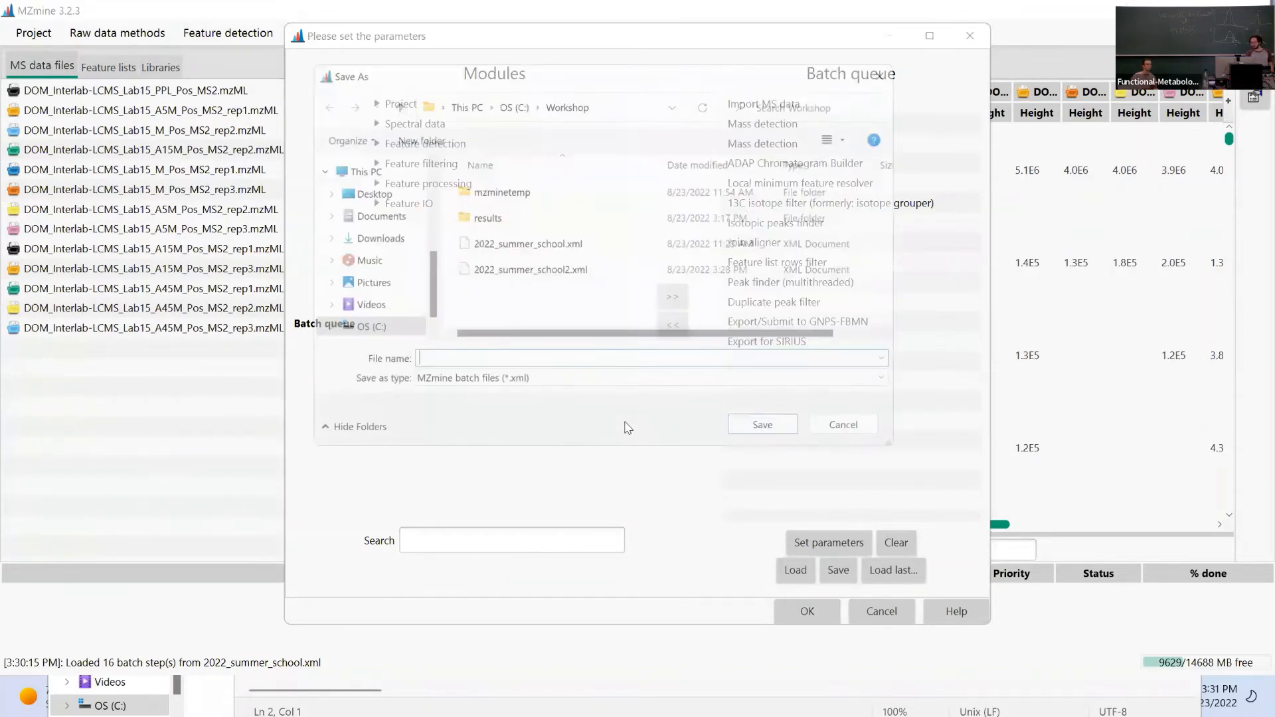
pyautogui.click(539, 247)
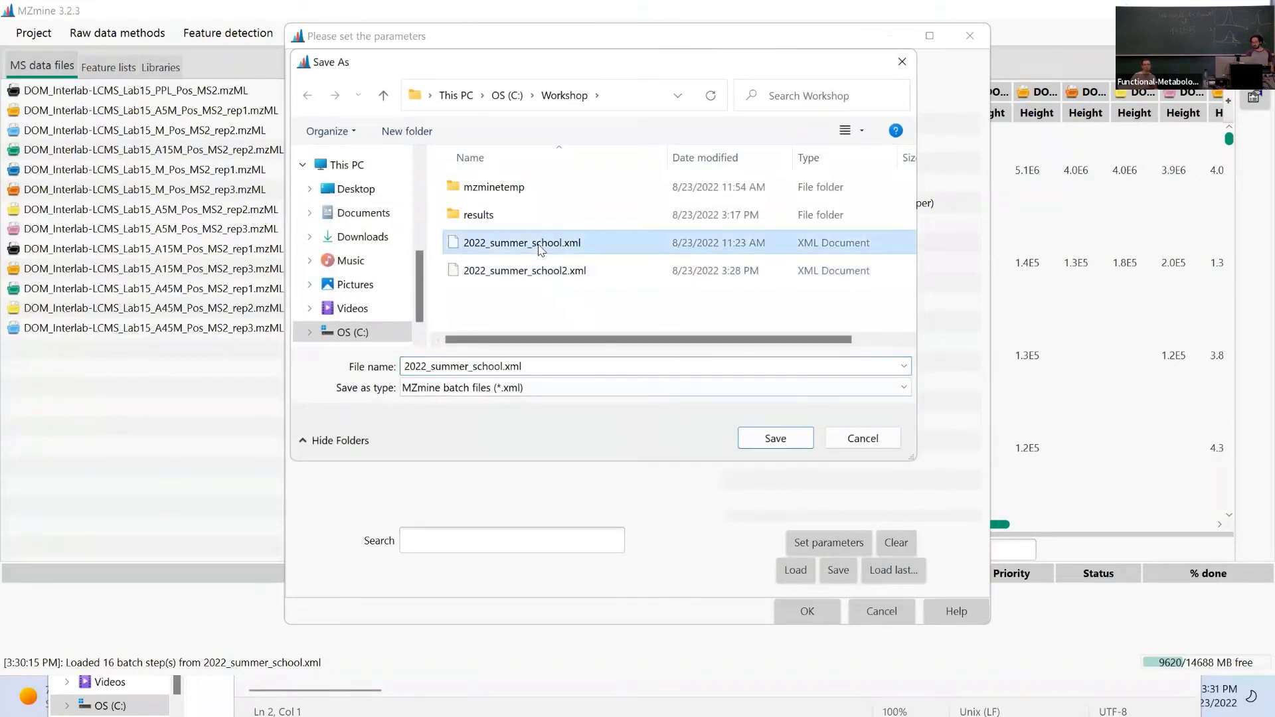
pyautogui.click(570, 272)
pyautogui.click(428, 371)
pyautogui.moveTo(428, 370); pyautogui.dragTo(609, 363)
pyautogui.click(556, 361)
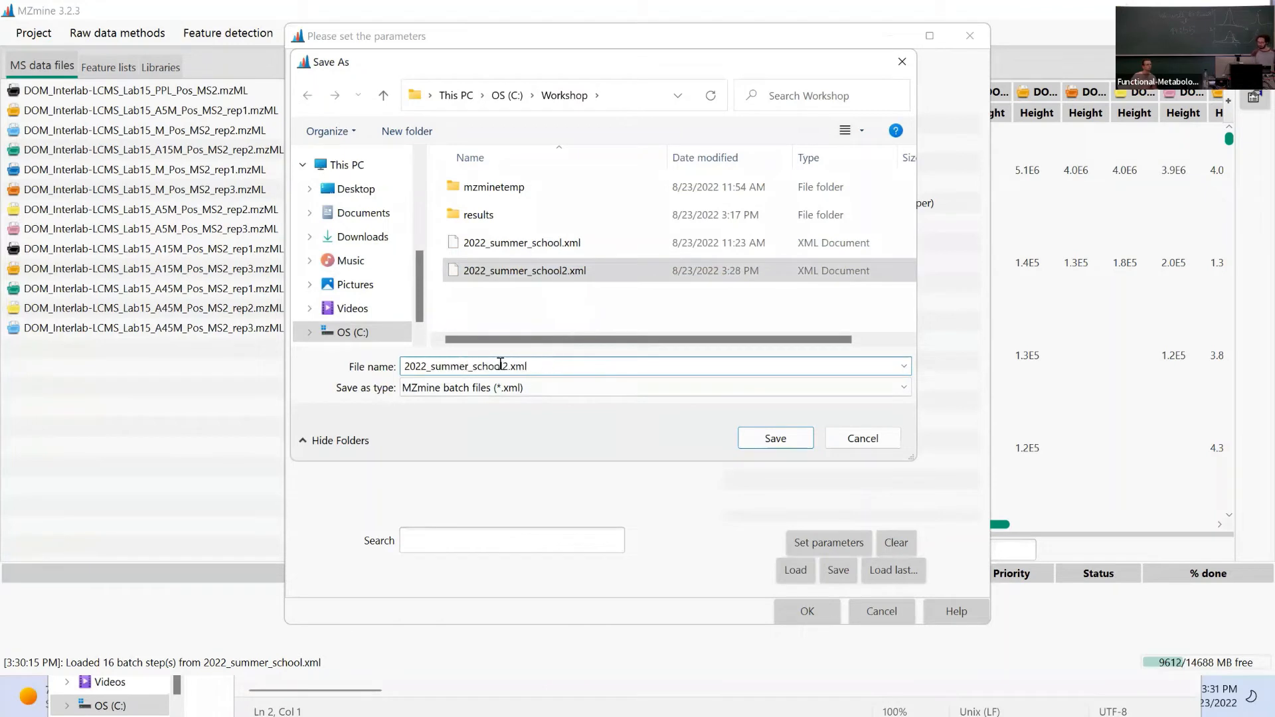
pyautogui.moveTo(502, 366); pyautogui.dragTo(666, 370)
pyautogui.write('_final')
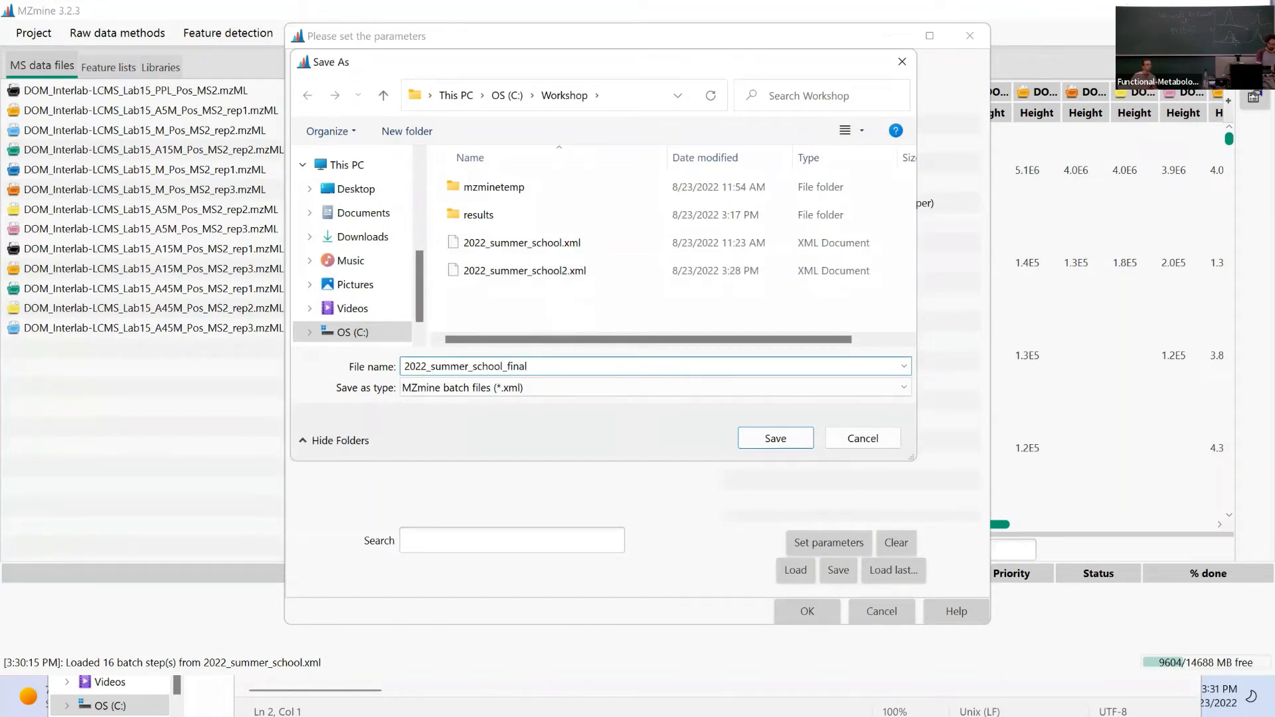
pyautogui.write('?mzmine?batch')
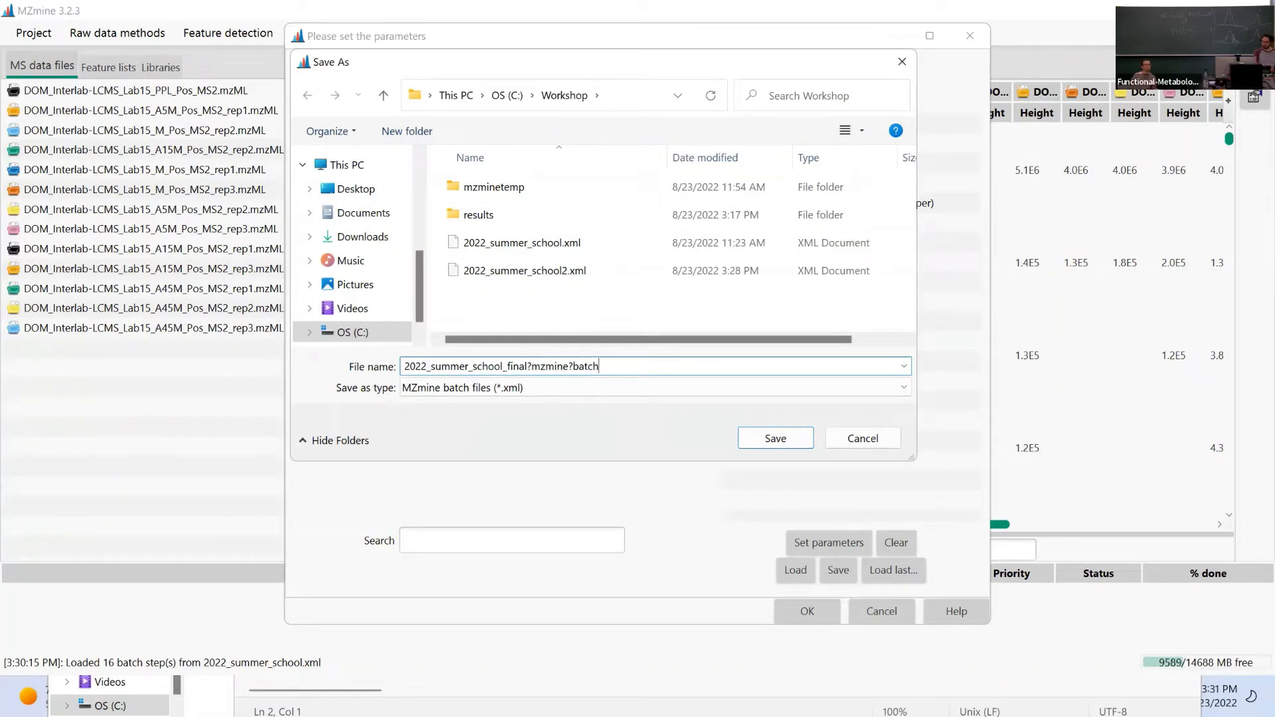
pyautogui.click(574, 365)
pyautogui.press('BackSpace')
pyautogui.write('_')
pyautogui.press('BackSpace')
pyautogui.write('_')
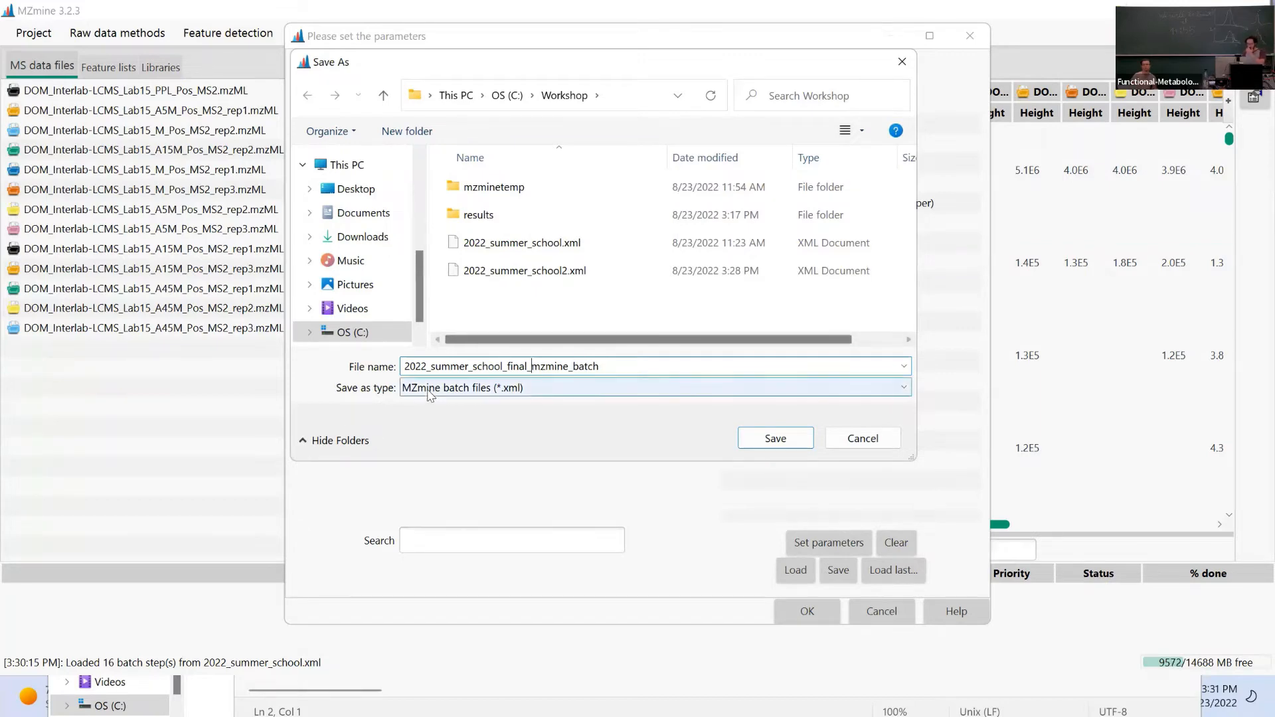
pyautogui.click(797, 439)
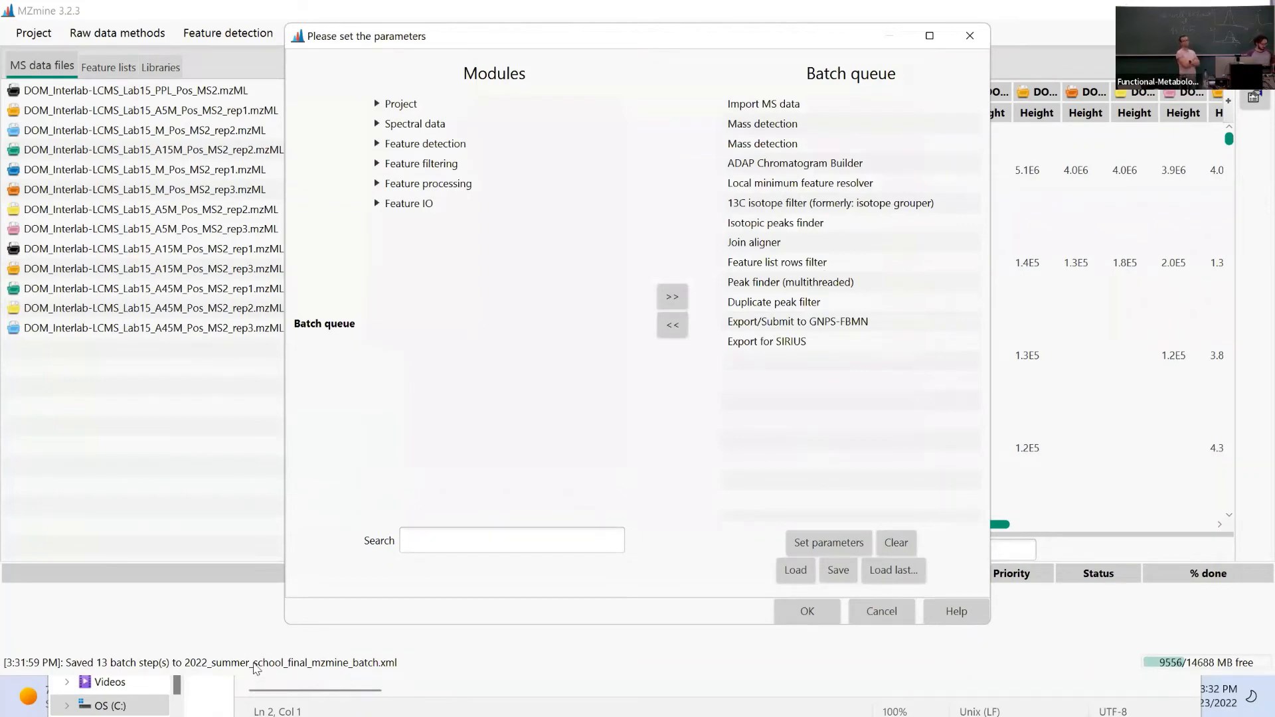
# Open File Explorer side by side with Chrome and upload 2022_summer_school_final_mzmine_batch.xml to the Tuesday folder in Google Drive.
pyautogui.press('super+e')
pyautogui.scroll(-5, 458, 508)
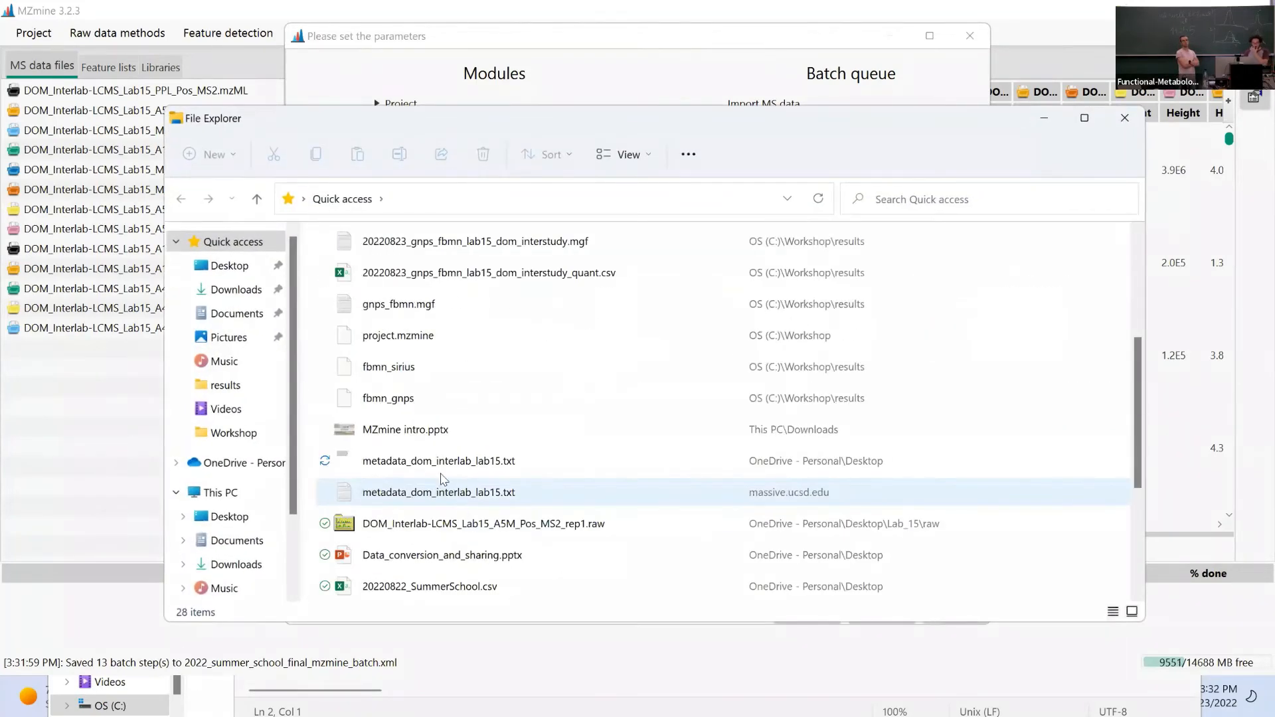
pyautogui.scroll(5, 445, 479)
pyautogui.click(447, 426)
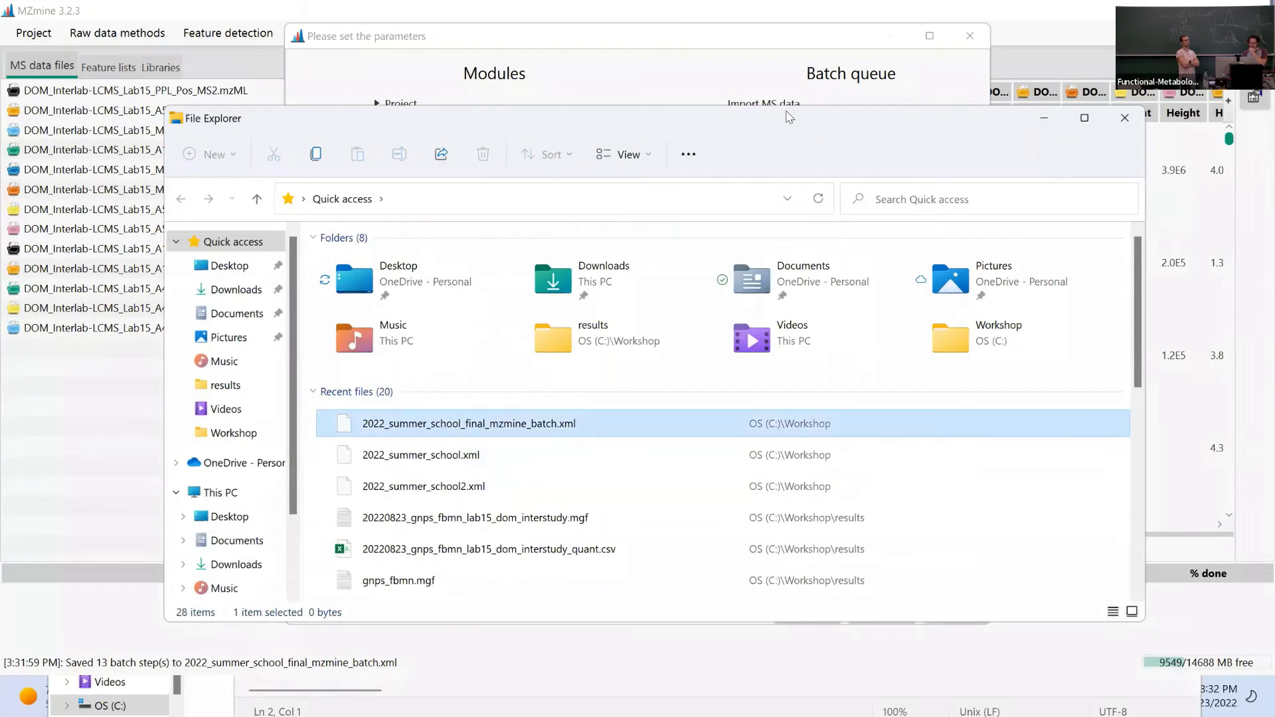
pyautogui.moveTo(789, 117); pyautogui.dragTo(1, 119)
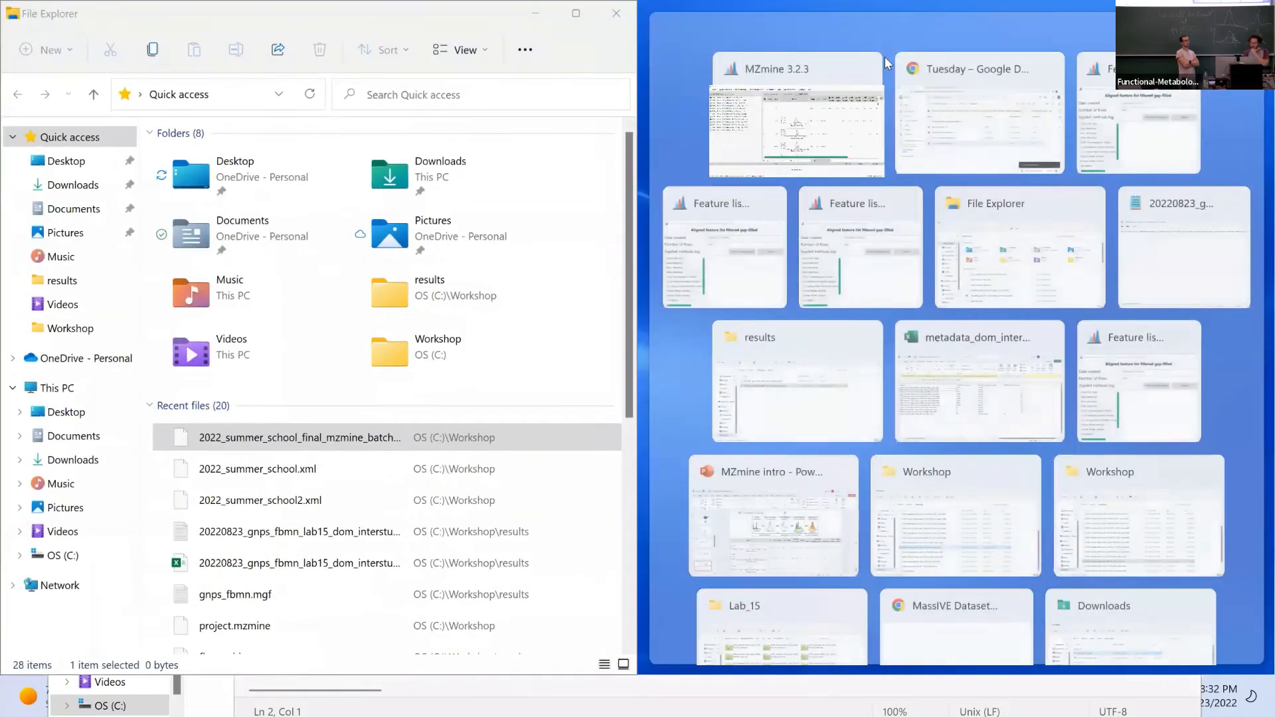
pyautogui.click(920, 153)
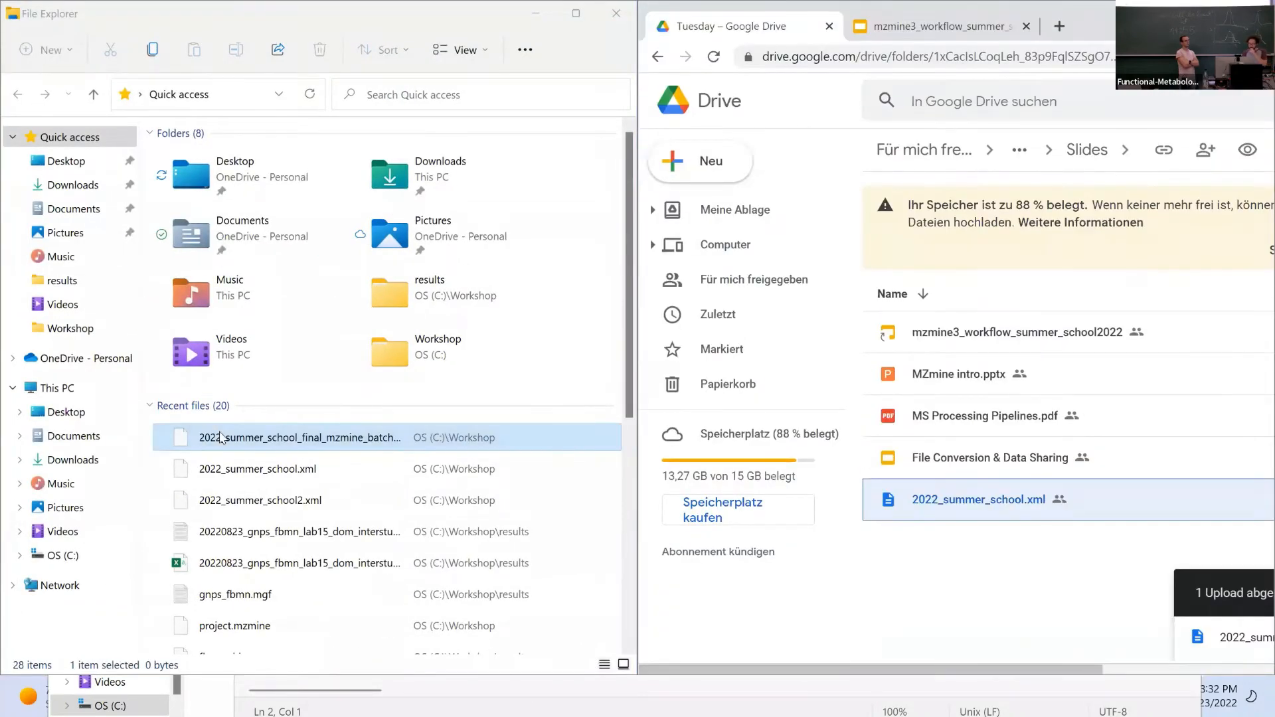
pyautogui.moveTo(223, 435); pyautogui.dragTo(1046, 574)
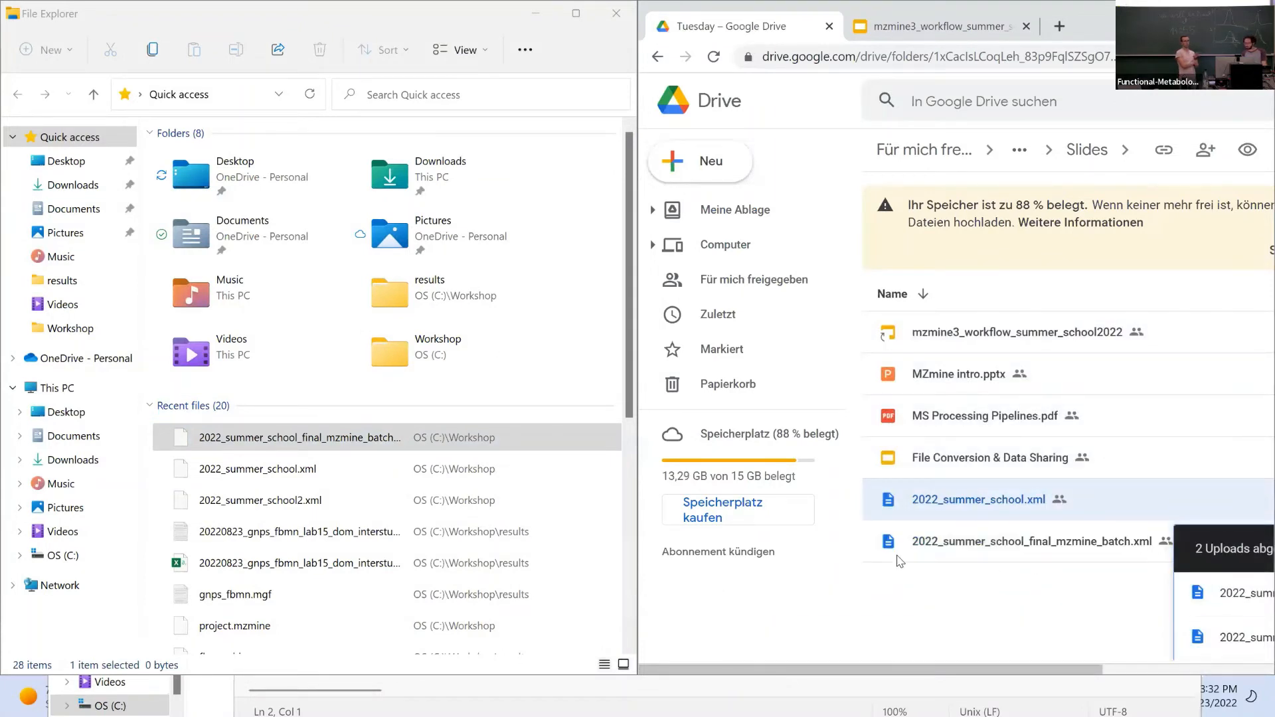
# Delete 2022_summer_school.xml from the Tuesday folder, maximize the browser and select the newly uploaded batch file.
pyautogui.click(995, 509)
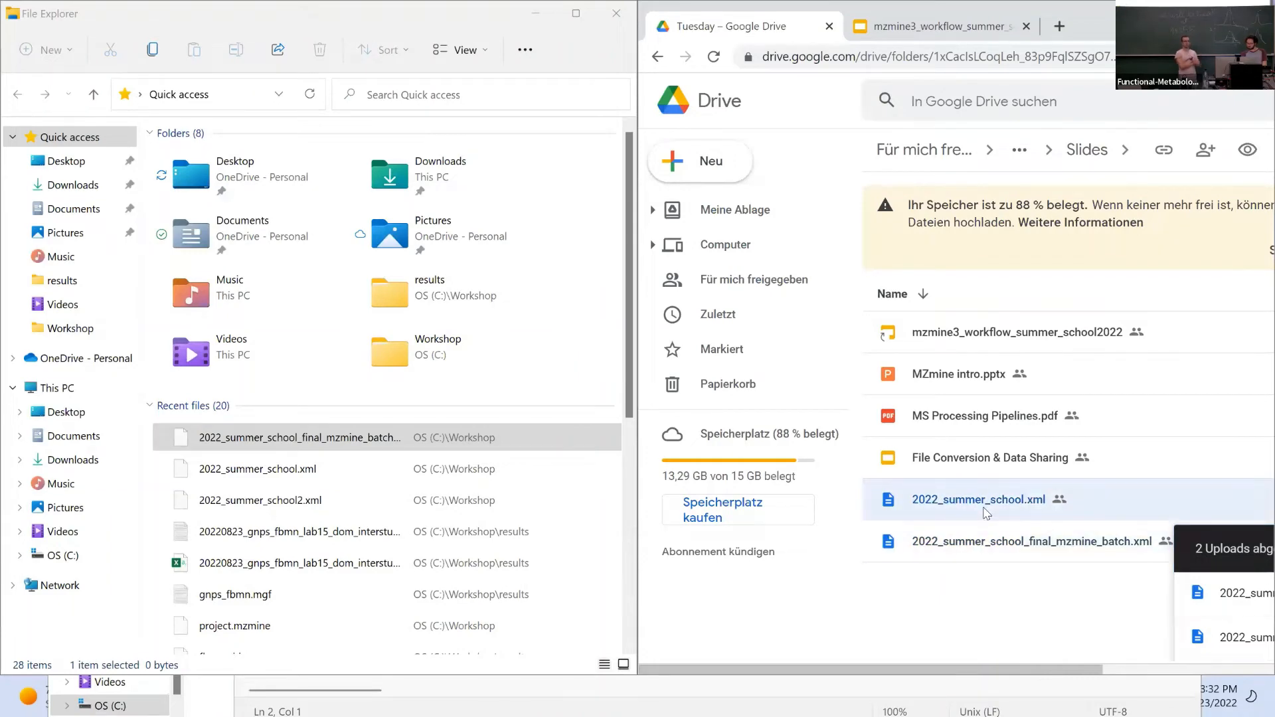
pyautogui.press('Delete')
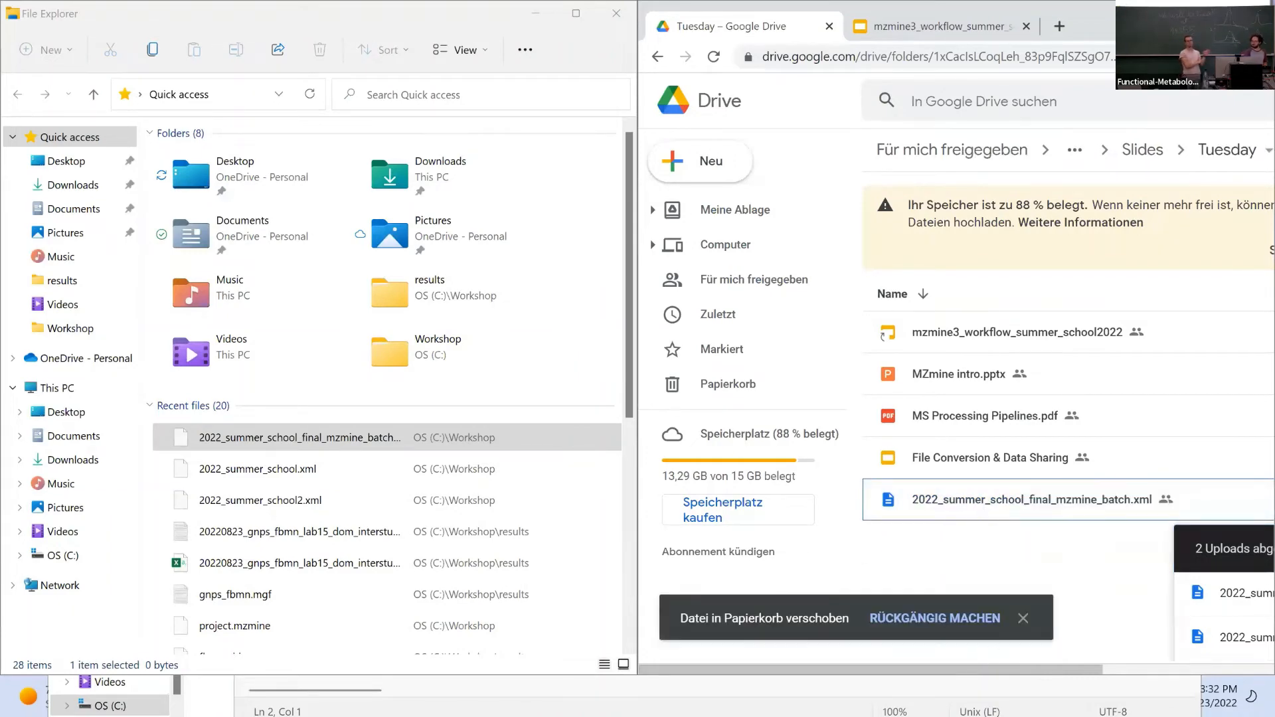
pyautogui.click(1213, 13)
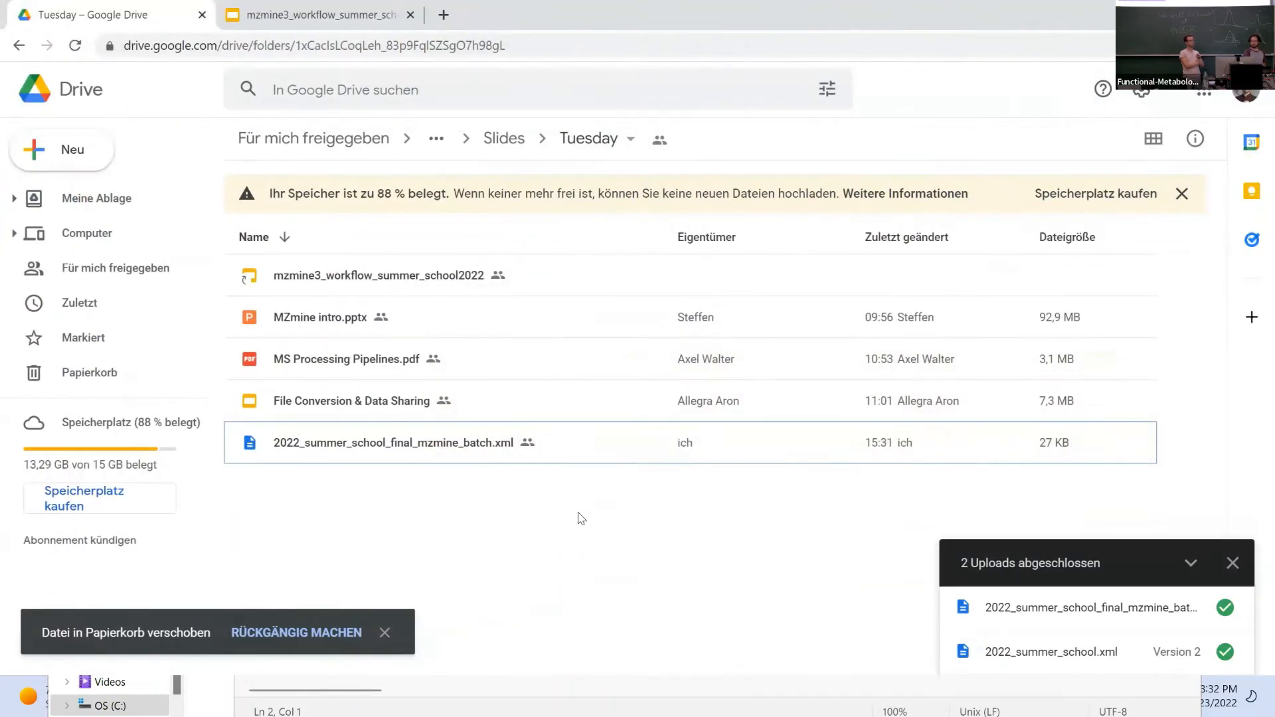
pyautogui.click(580, 518)
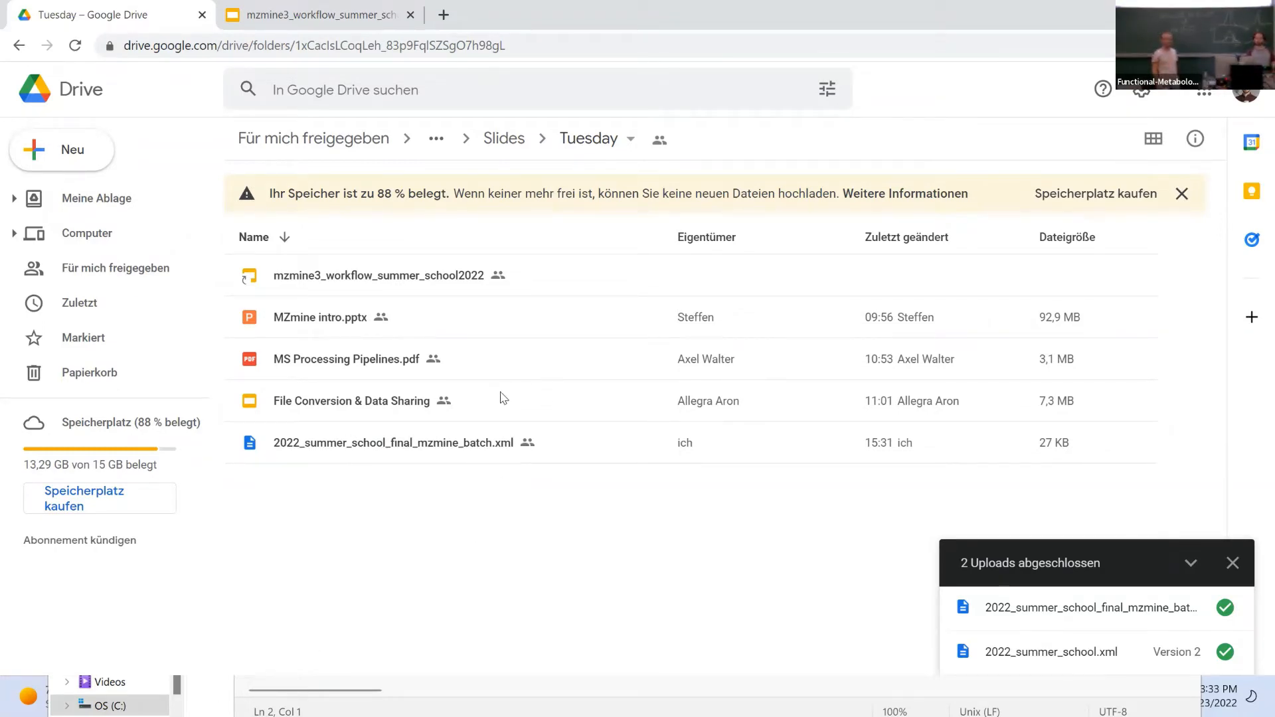
pyautogui.click(507, 446)
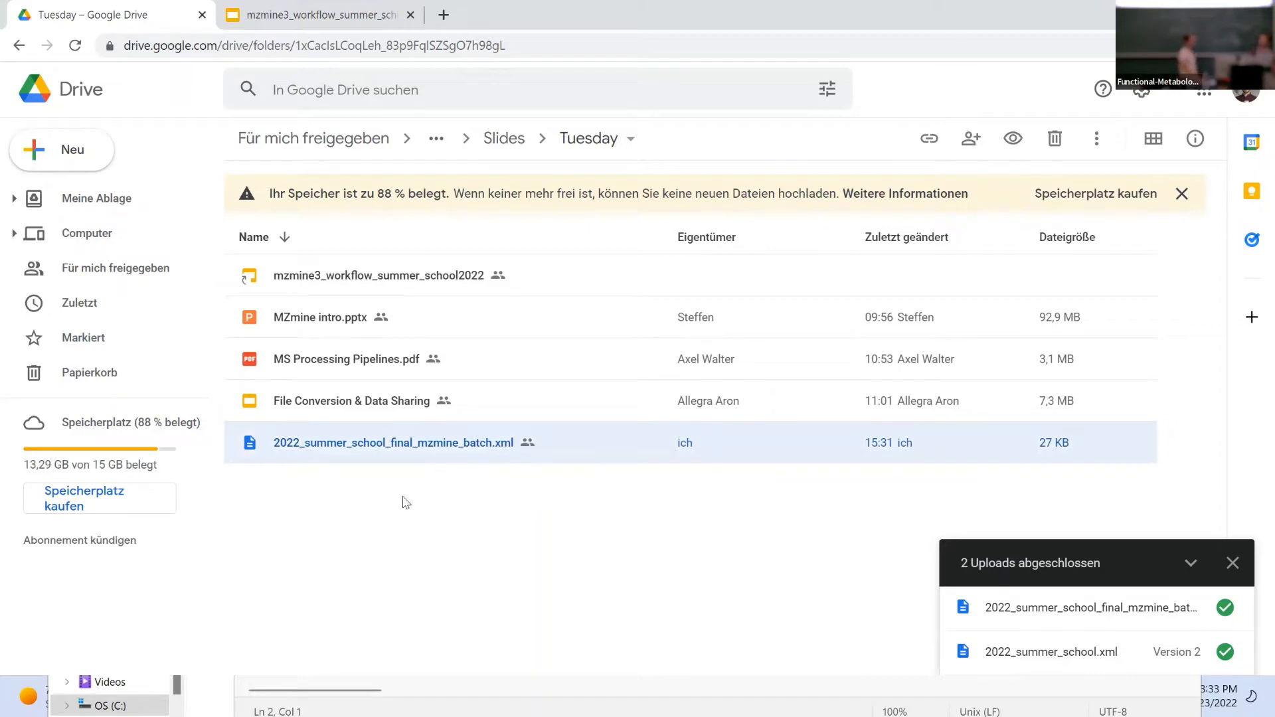
# Switch back to MZmine and close the batch queue dialog without running it.
pyautogui.press('super+Tab')
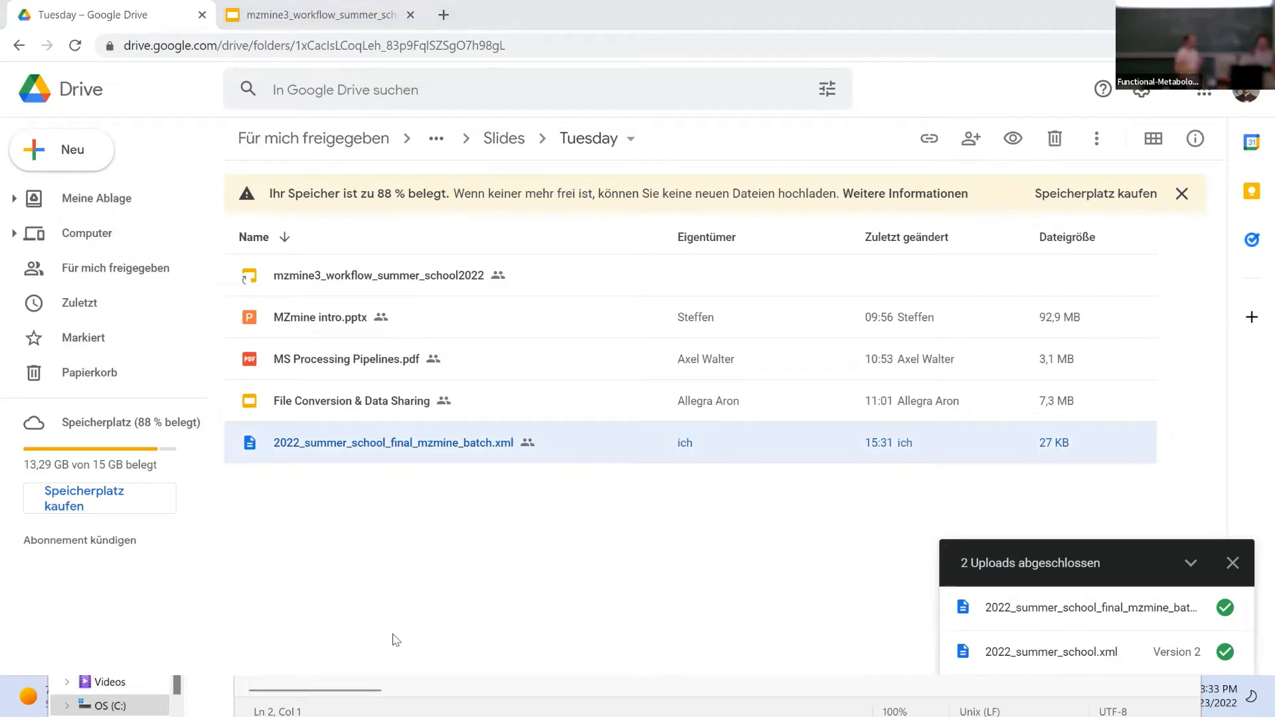
pyautogui.click(590, 43)
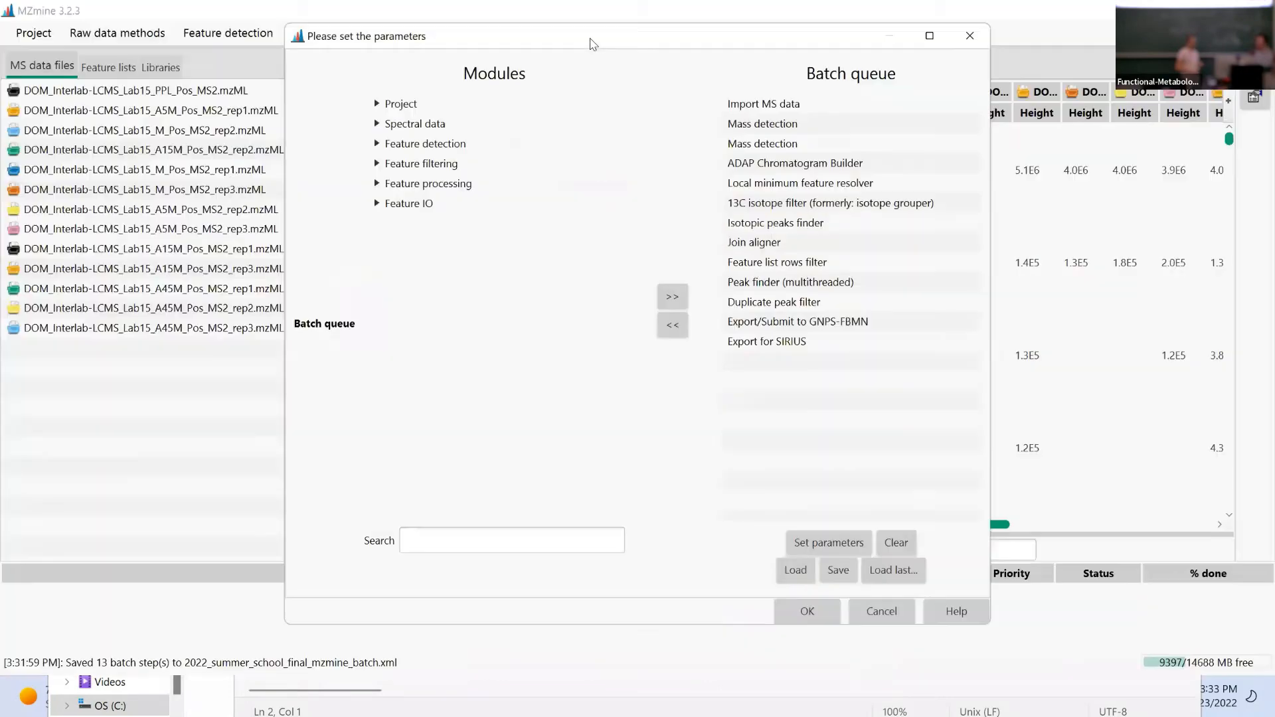
pyautogui.click(971, 36)
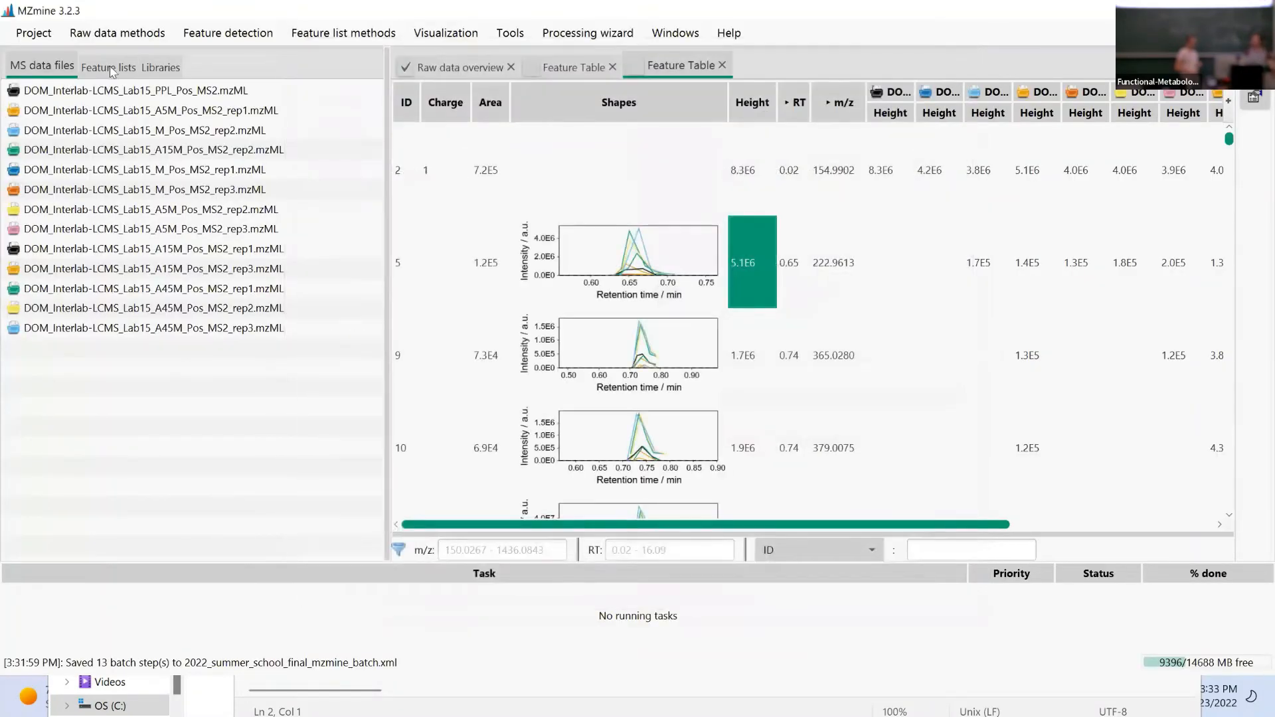
# Remove all feature lists from the project and return to the list of MS data files.
pyautogui.click(112, 67)
pyautogui.click(91, 127)
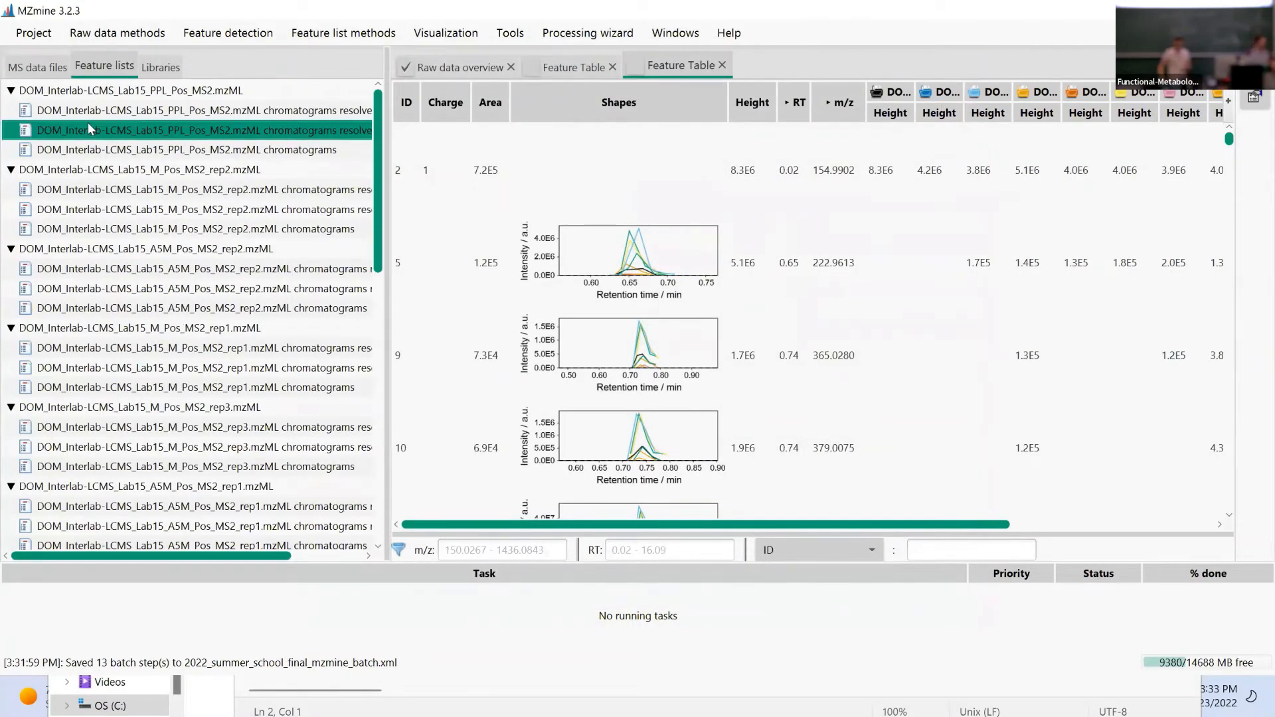
pyautogui.hotkey('ctrl', 'a')
pyautogui.rightClick(130, 162)
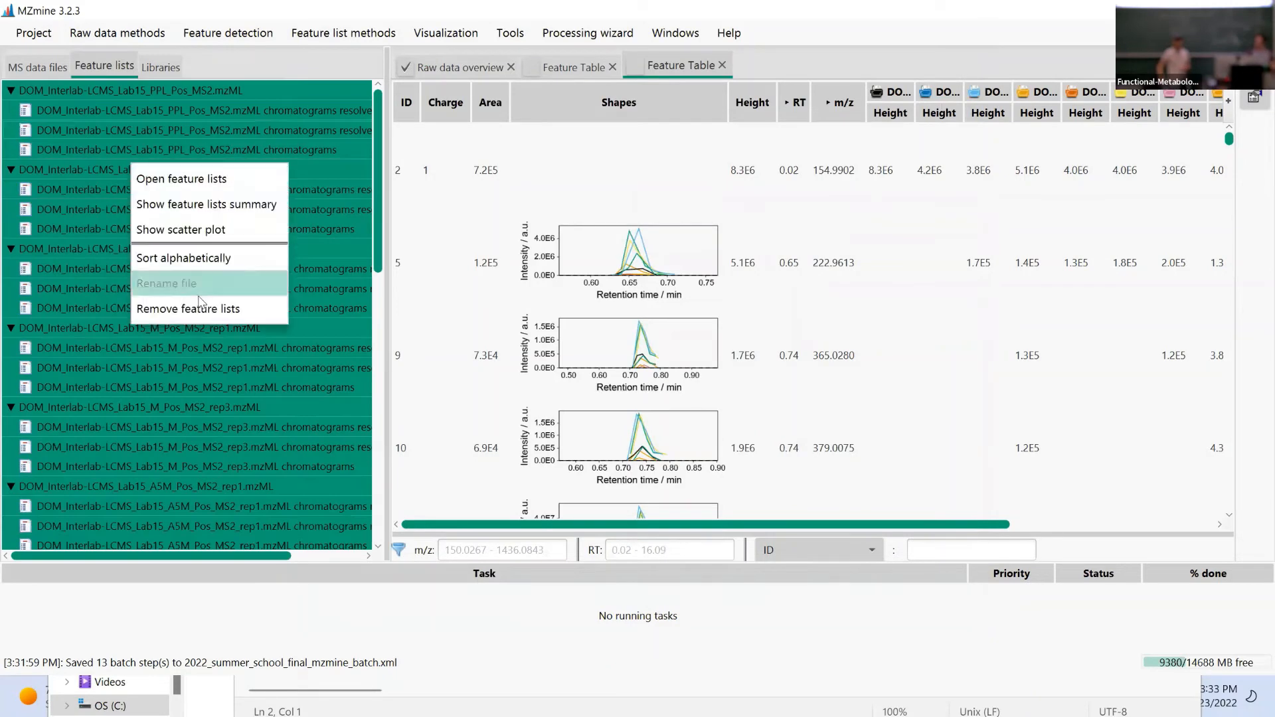
pyautogui.click(194, 309)
pyautogui.click(48, 68)
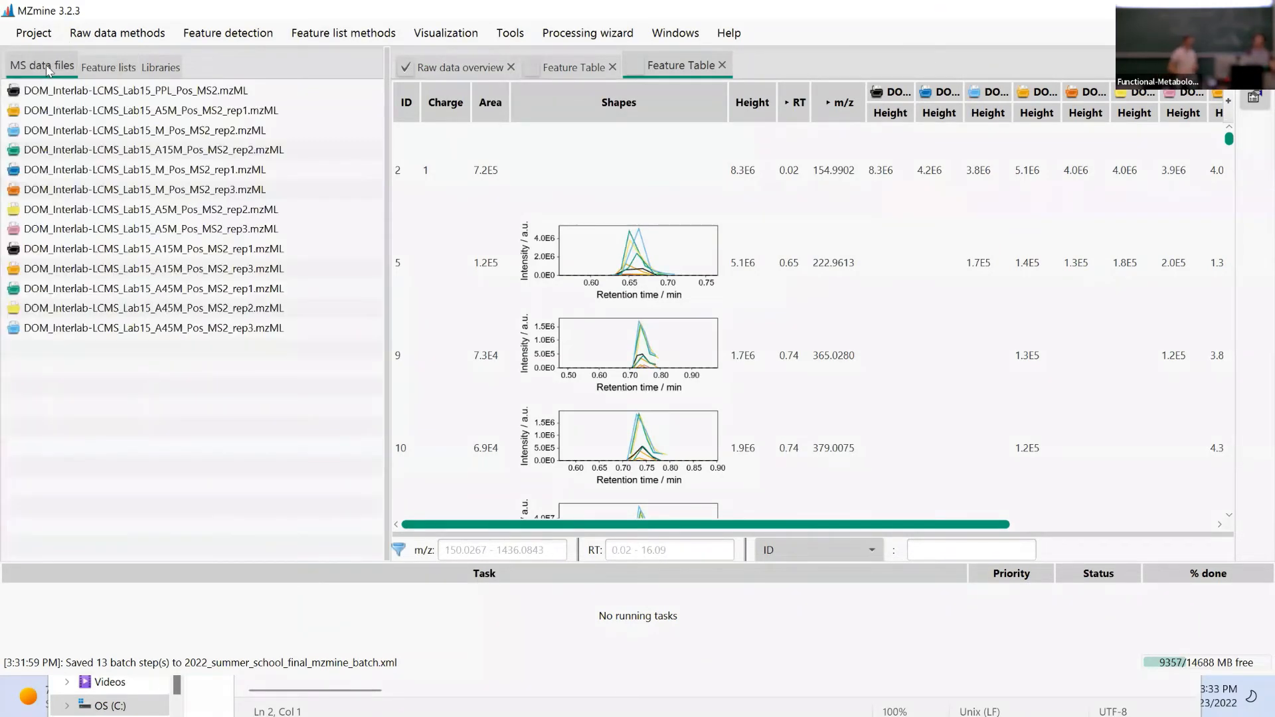
# Remove all MS data files from the project and confirm their removal.
pyautogui.click(105, 156)
pyautogui.hotkey('ctrl', 'a')
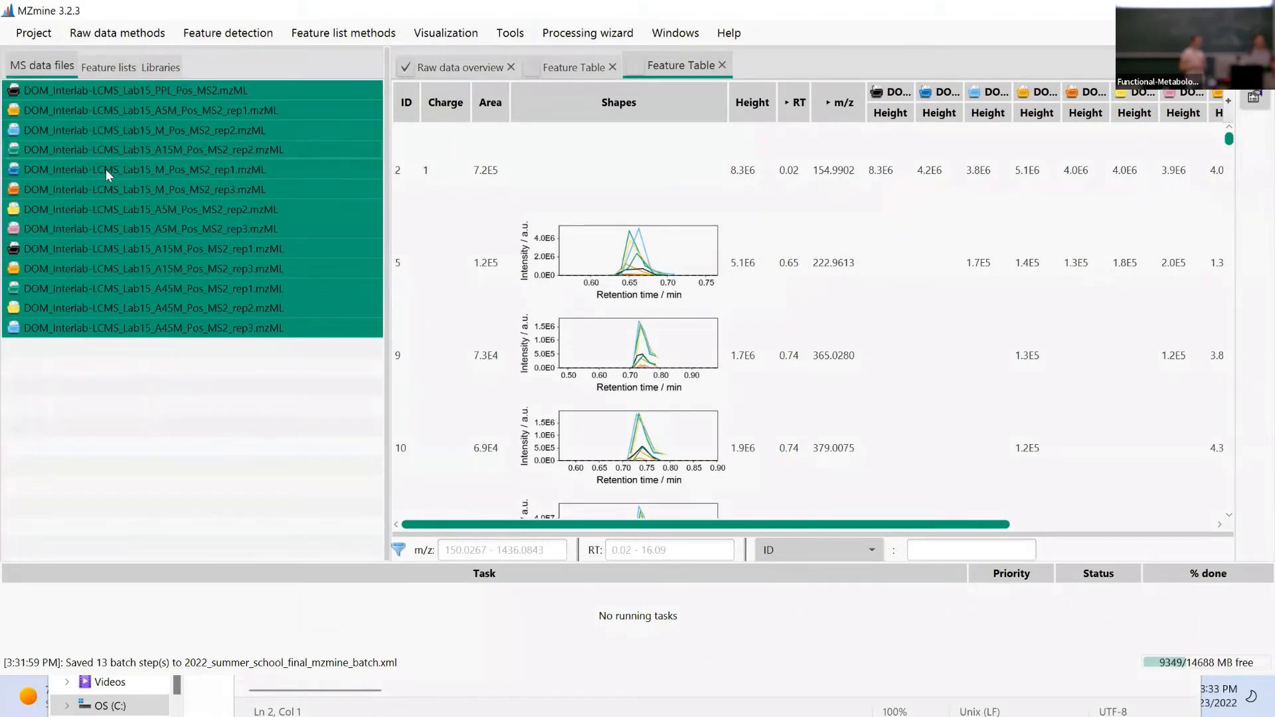
pyautogui.rightClick(108, 174)
pyautogui.click(166, 526)
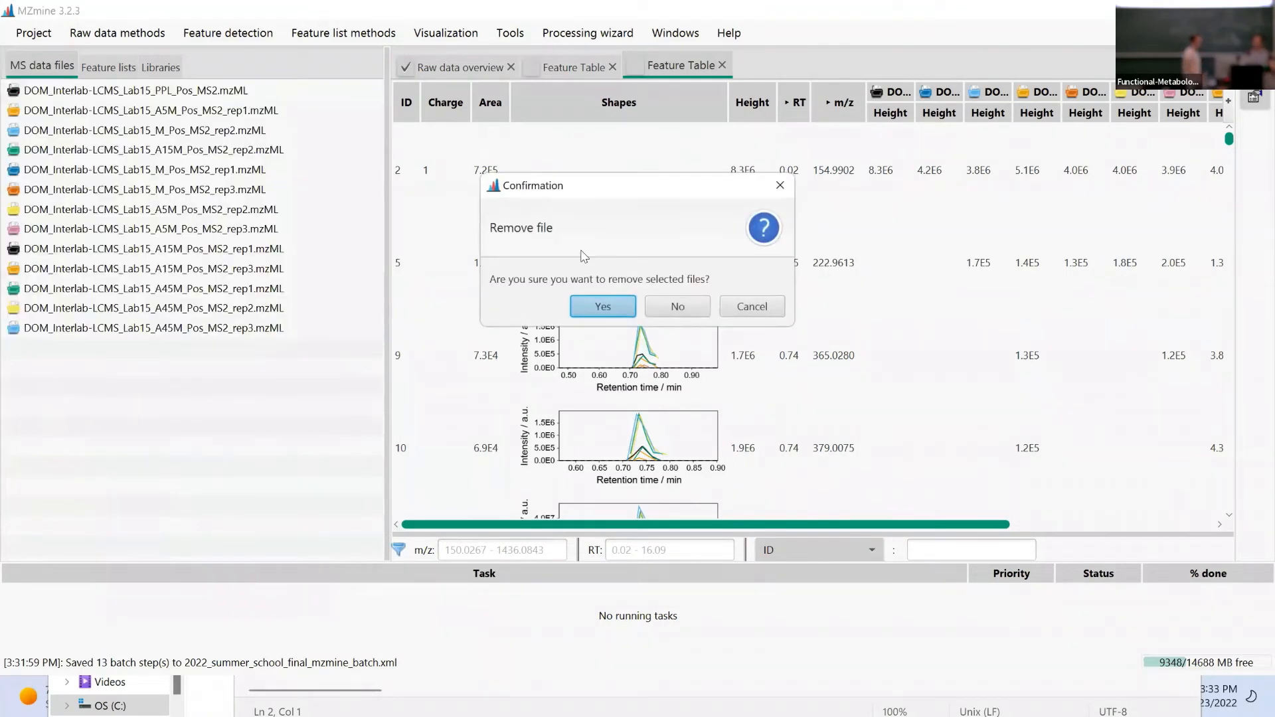
pyautogui.click(521, 381)
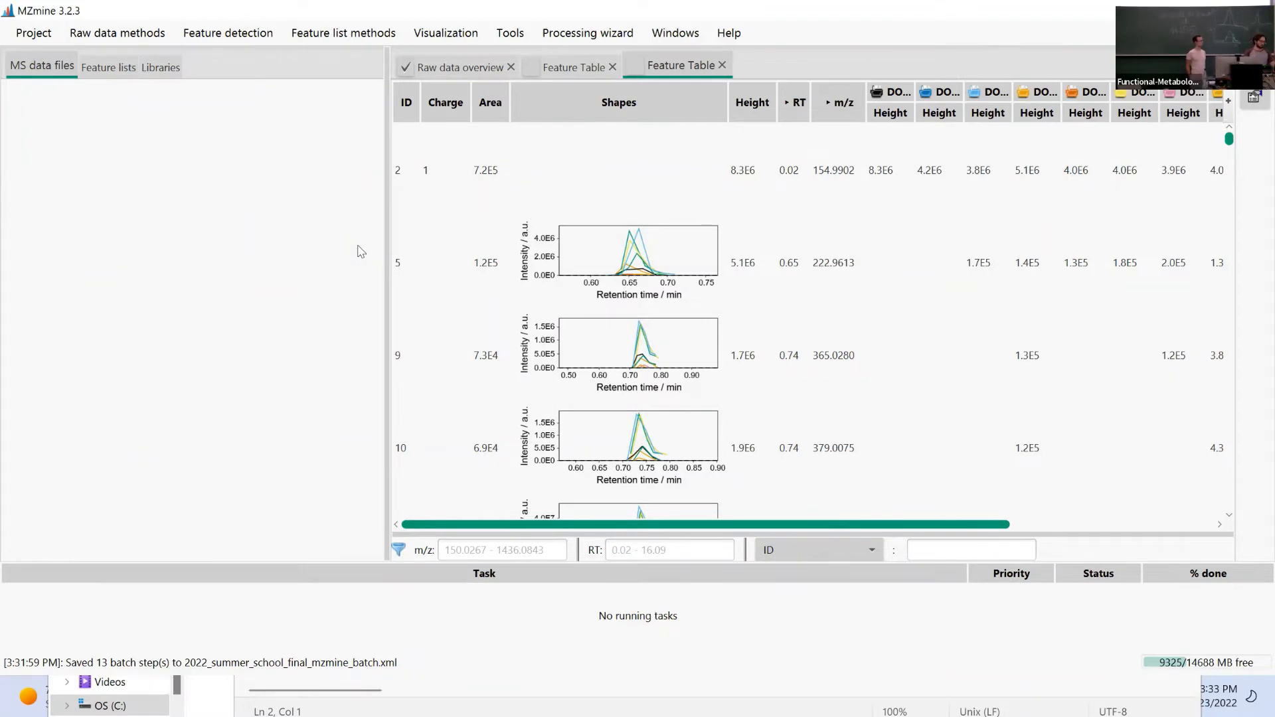
# Open the batch queue and load 2022_summer_school_final_mzmine_batch.xml with the Replace option.
pyautogui.hotkey('ctrl', 'b')
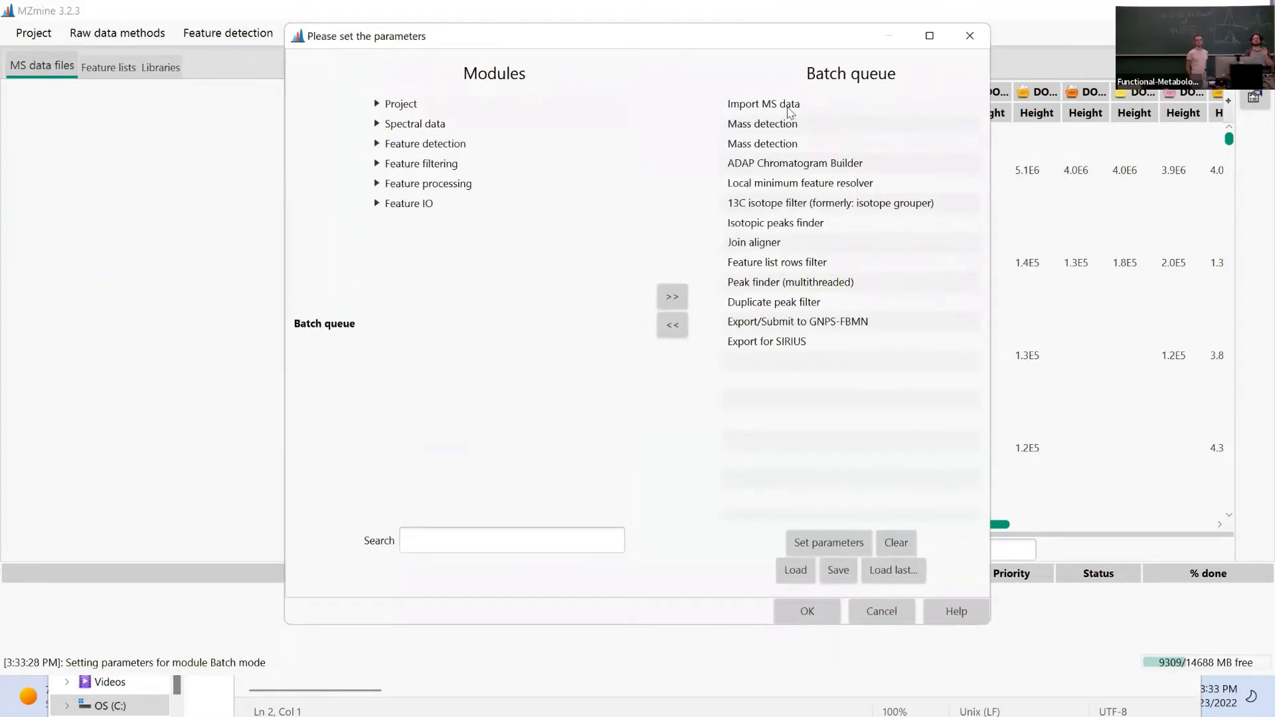
pyautogui.doubleClick(790, 106)
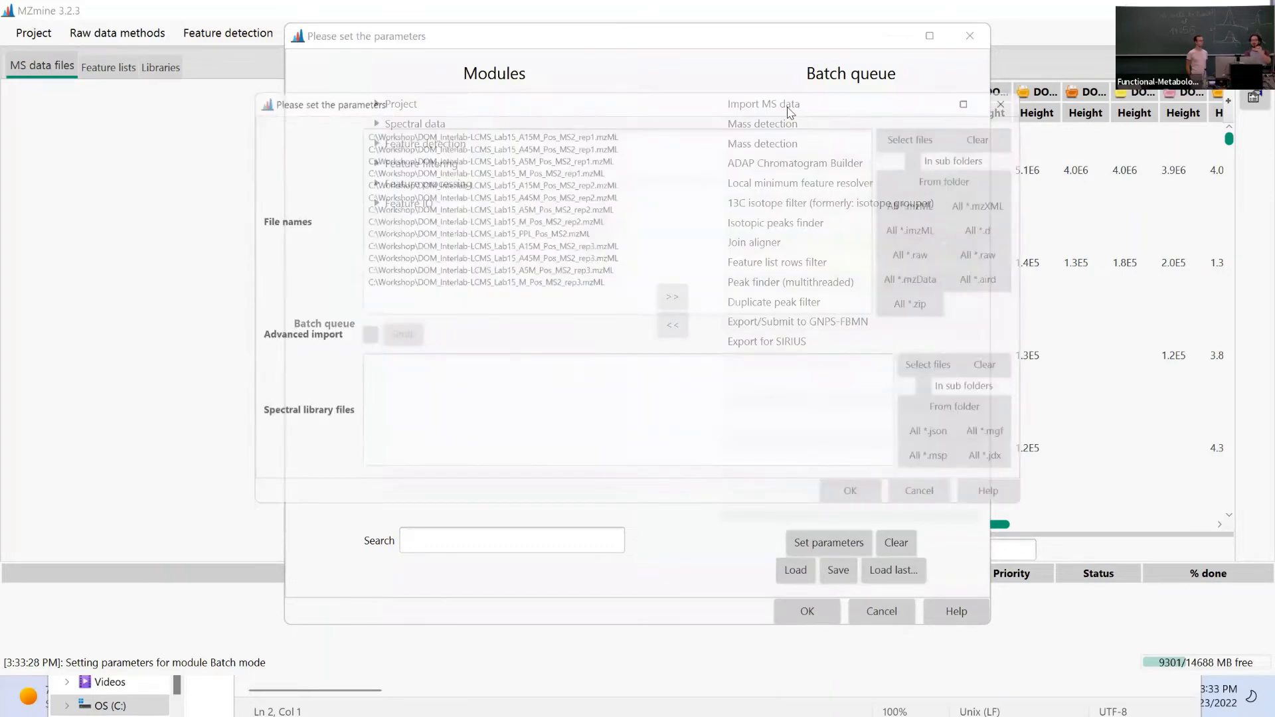
pyautogui.click(943, 115)
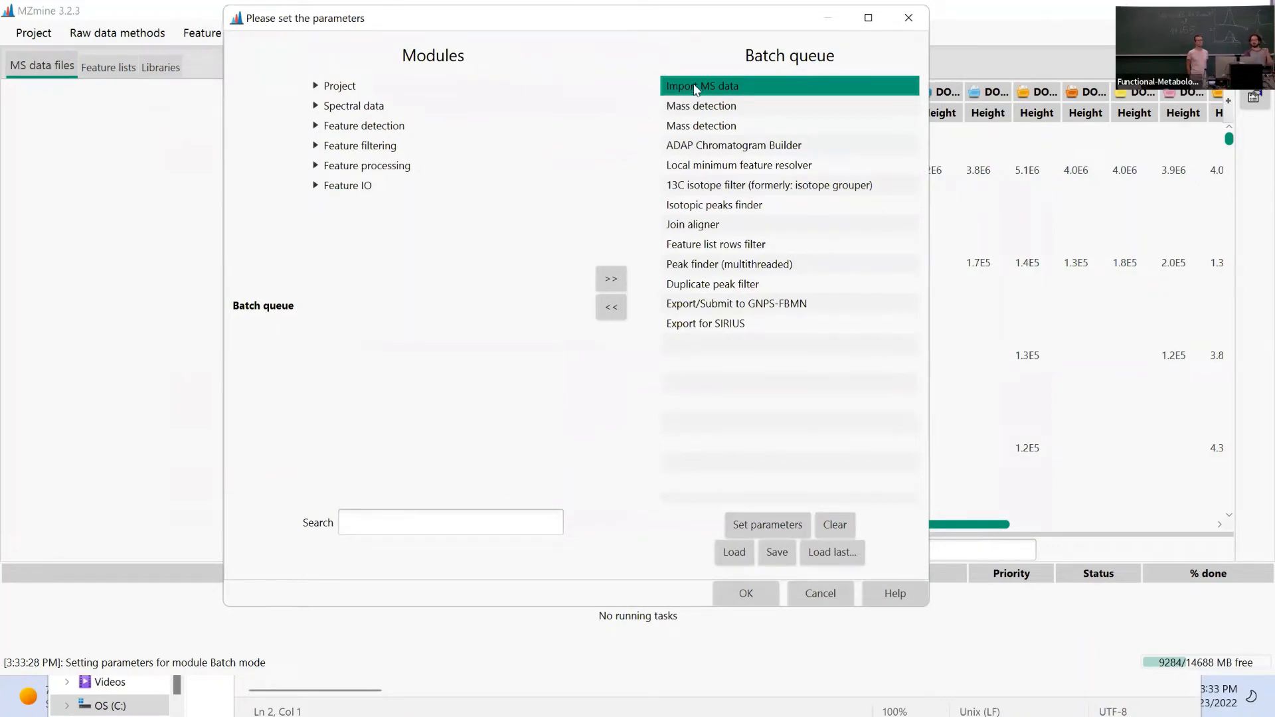
pyautogui.click(776, 553)
pyautogui.click(737, 554)
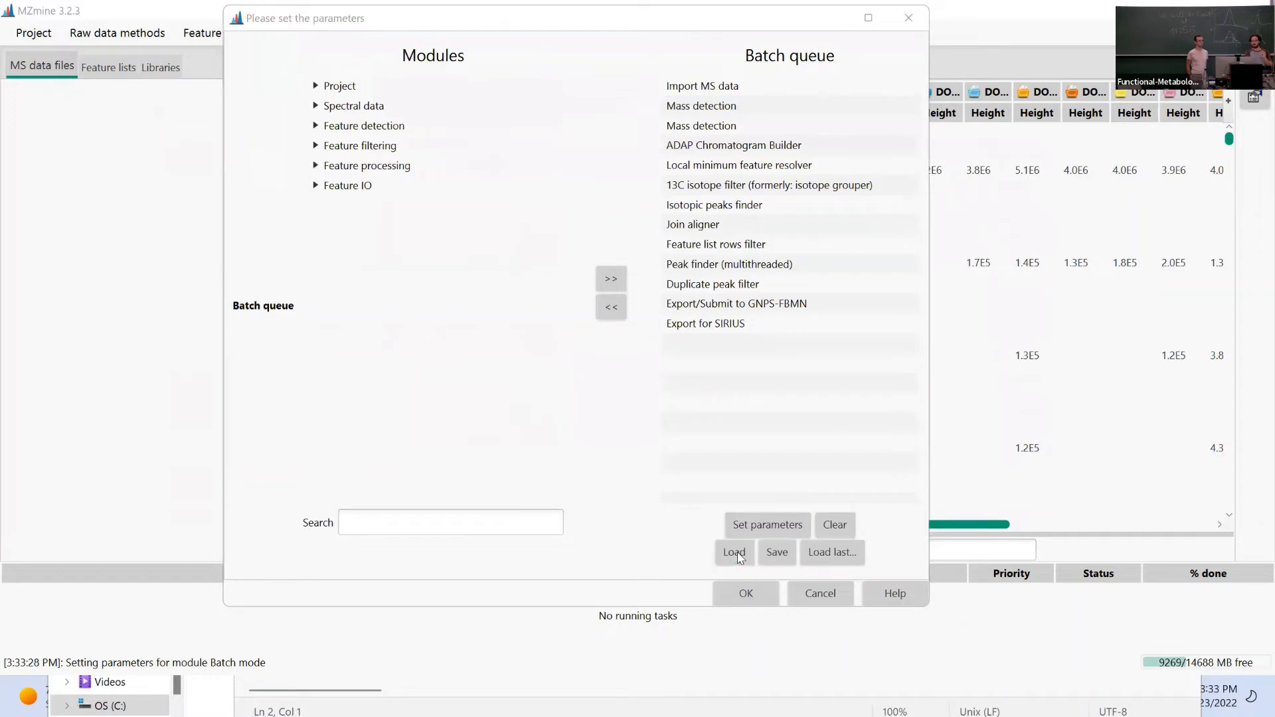
pyautogui.click(483, 254)
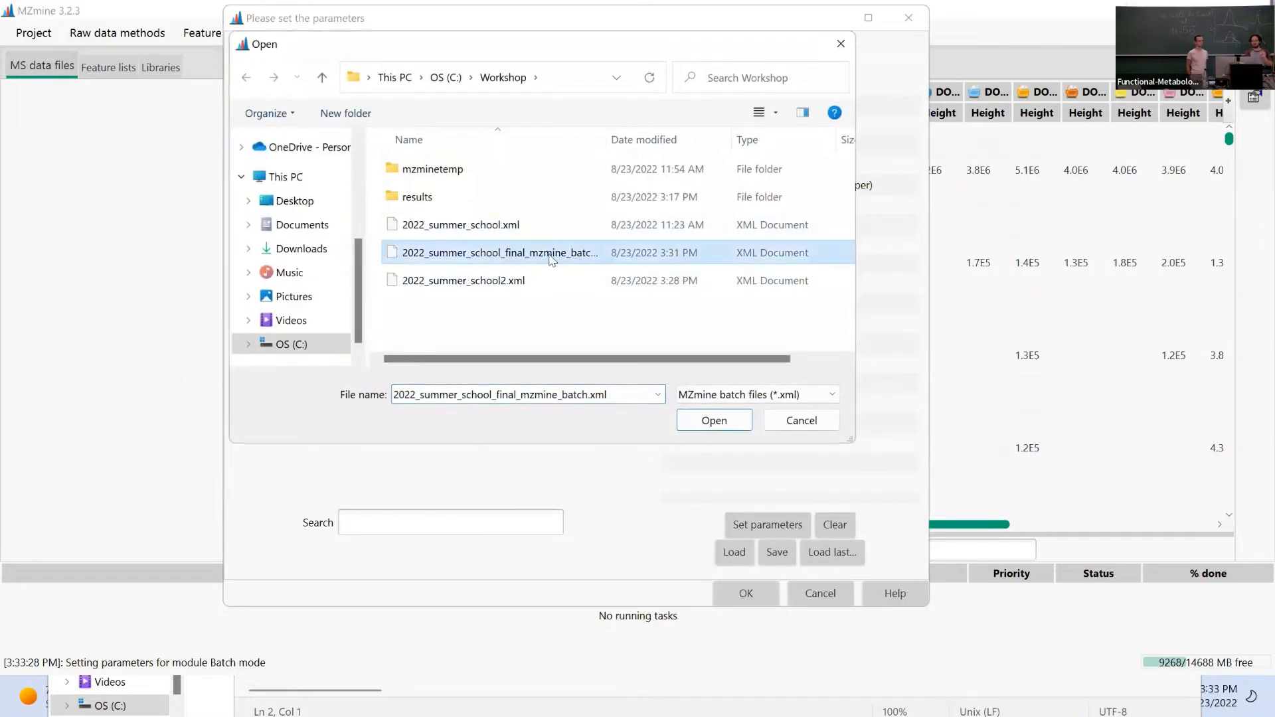
pyautogui.moveTo(609, 137); pyautogui.dragTo(695, 137)
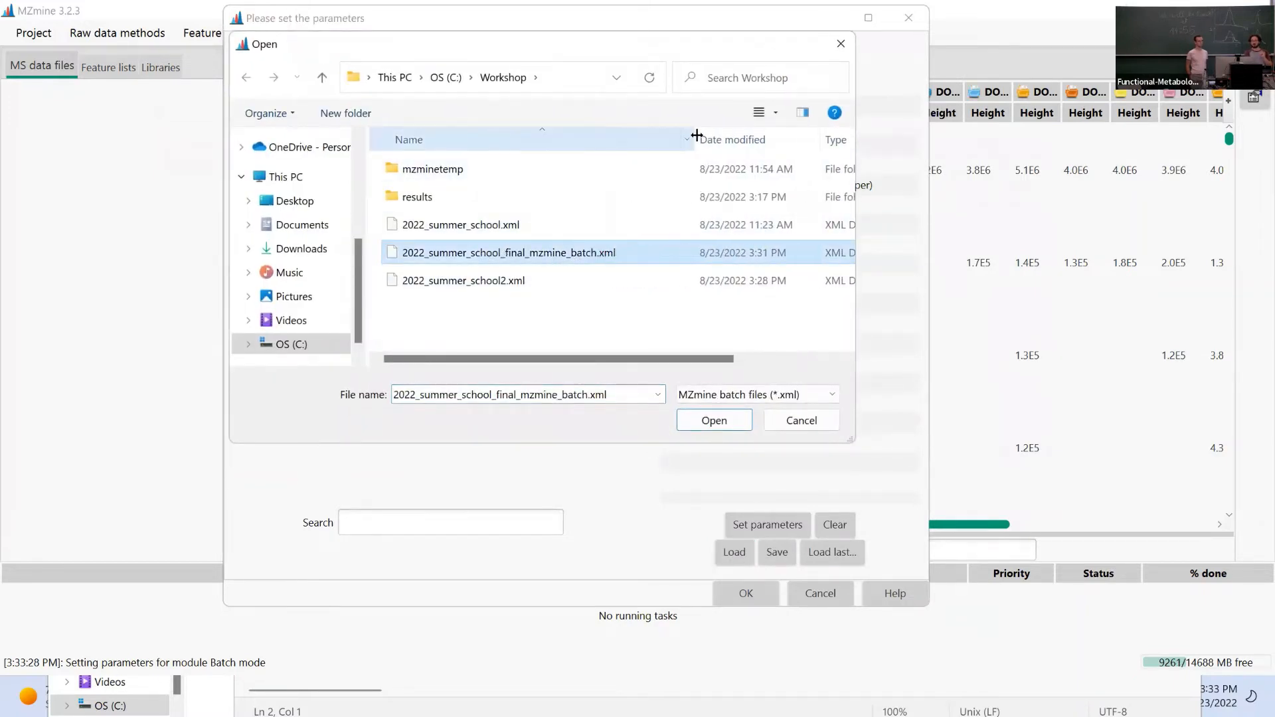
pyautogui.click(738, 425)
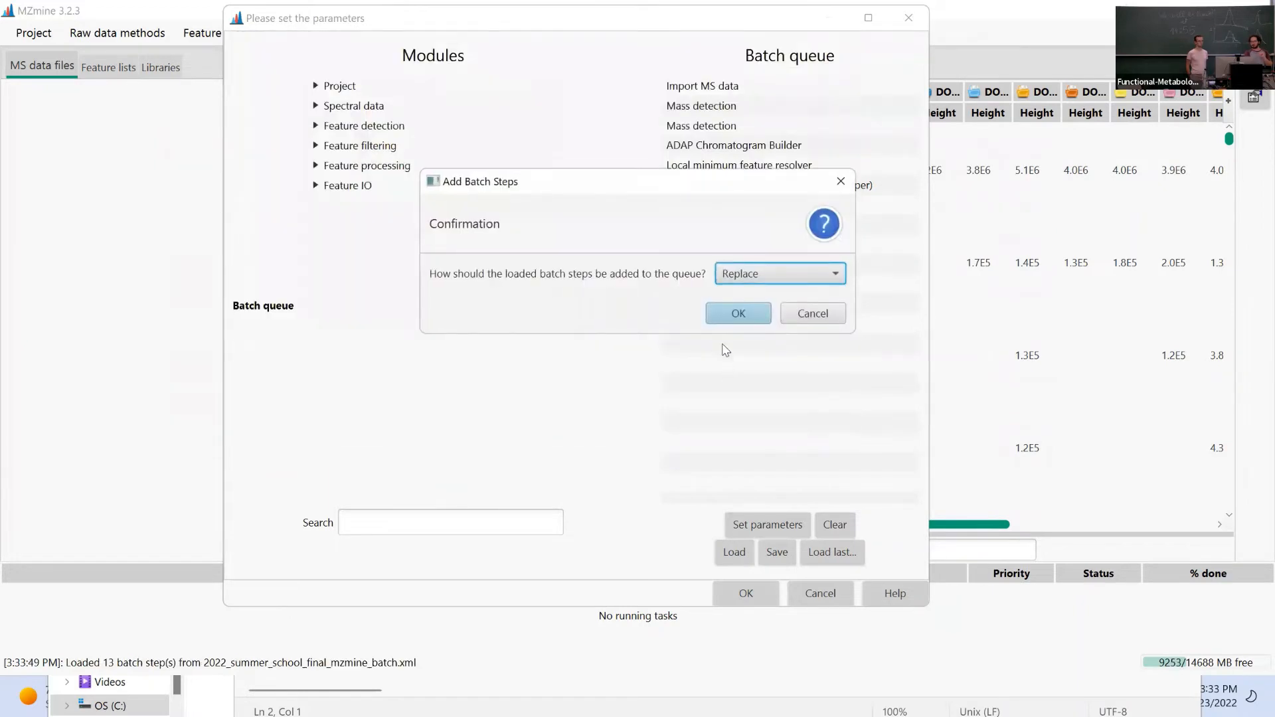
pyautogui.click(737, 314)
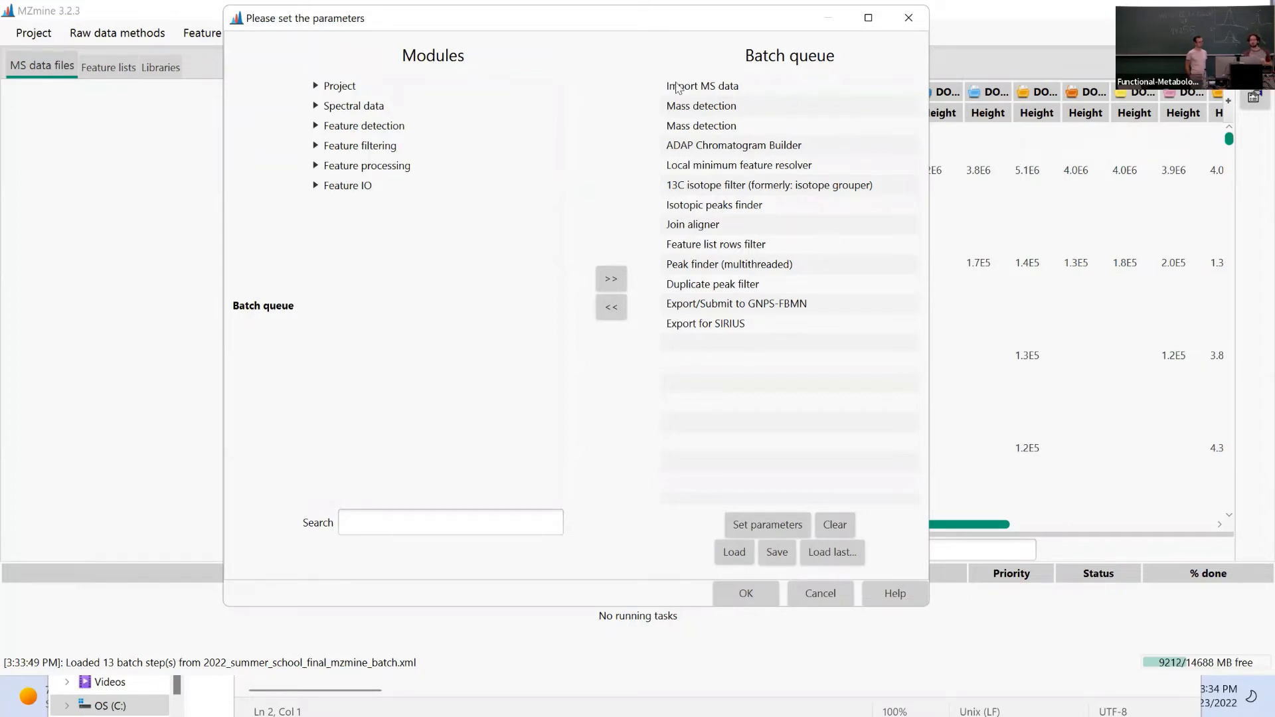
# Set the Import MS data step to all mzML files in C:\Workshop, accept it, and cancel the batch queue.
pyautogui.click(697, 92)
pyautogui.doubleClick(697, 91)
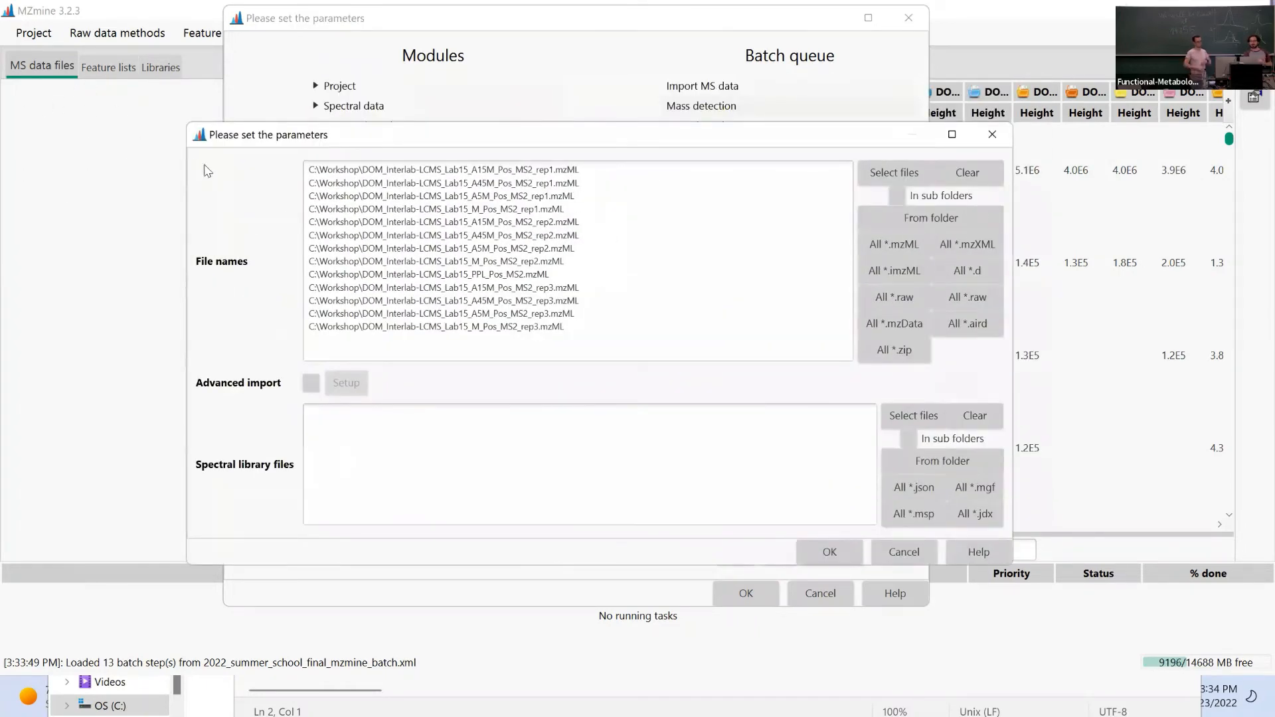
pyautogui.click(903, 256)
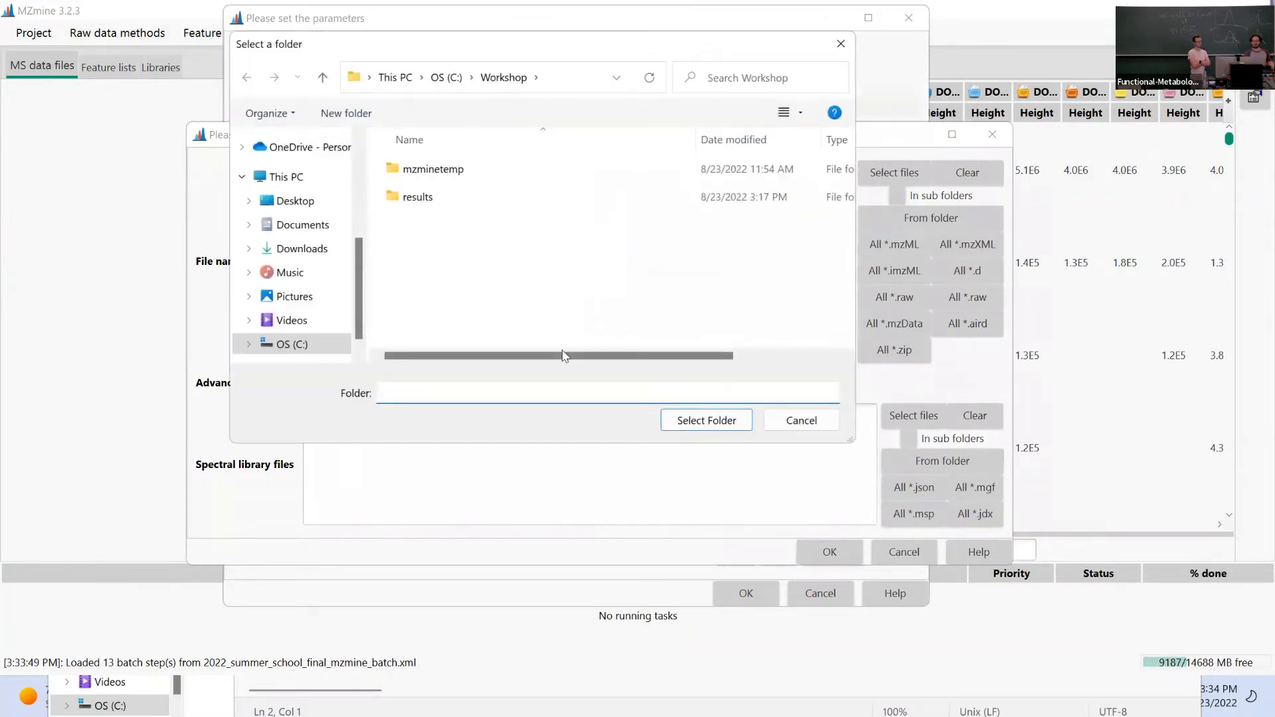
pyautogui.click(453, 77)
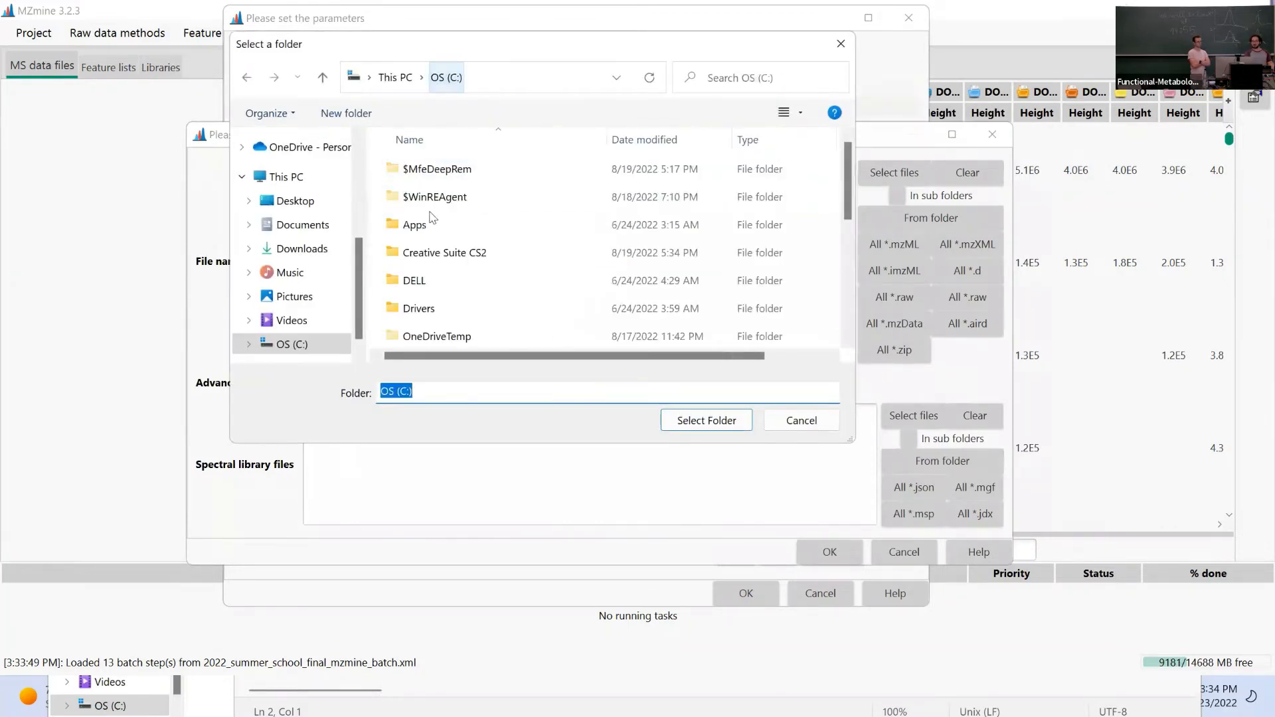
pyautogui.scroll(-3, 420, 309)
pyautogui.click(426, 309)
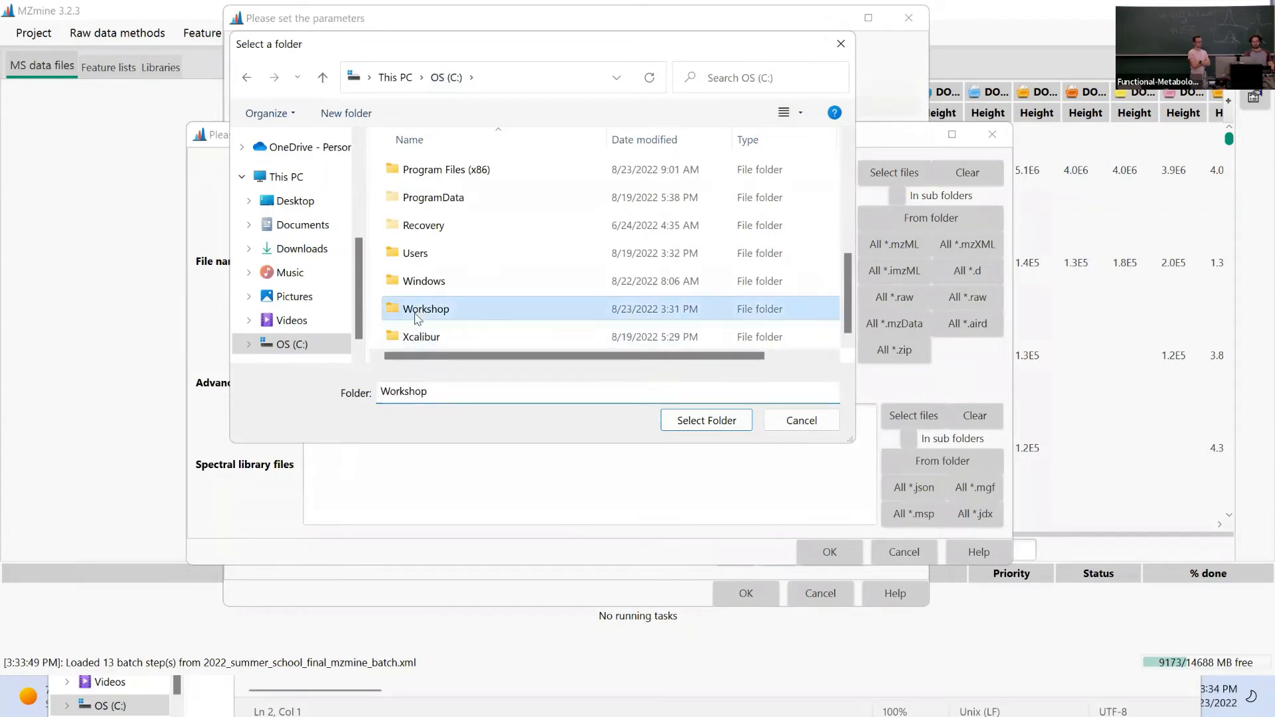
pyautogui.click(707, 420)
pyautogui.moveTo(654, 330); pyautogui.dragTo(203, 151)
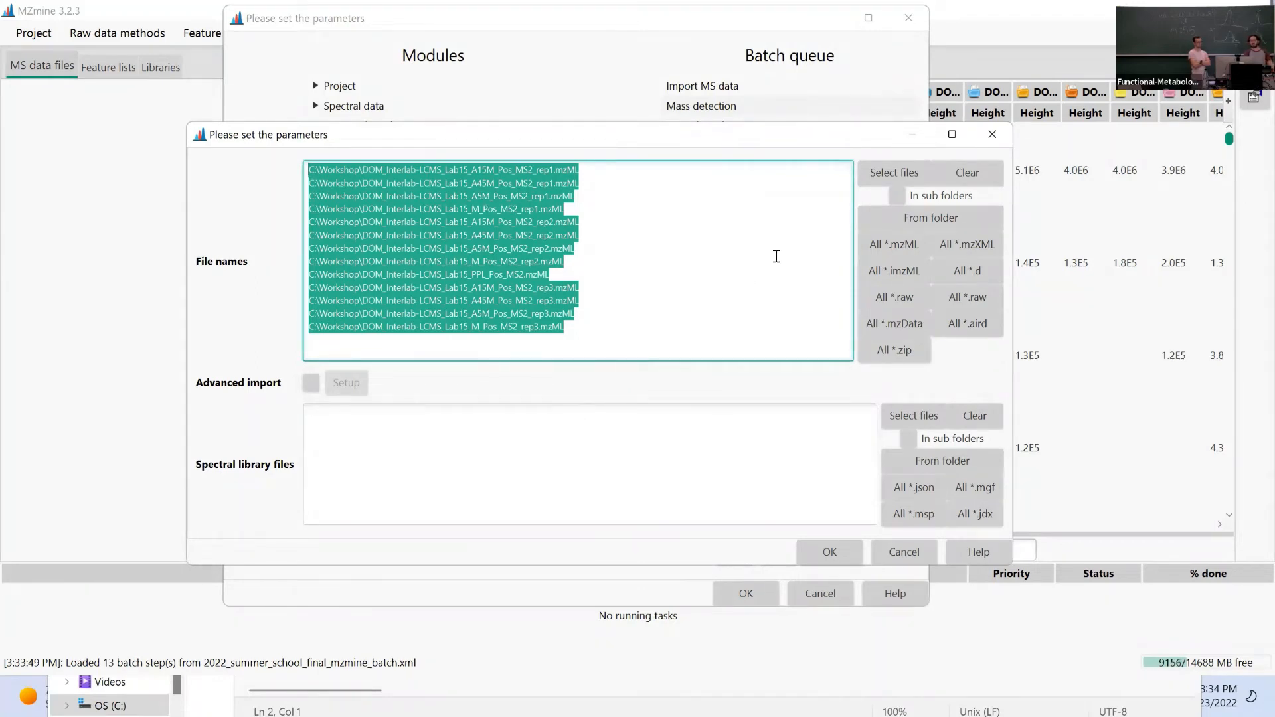
pyautogui.click(899, 249)
pyautogui.click(830, 552)
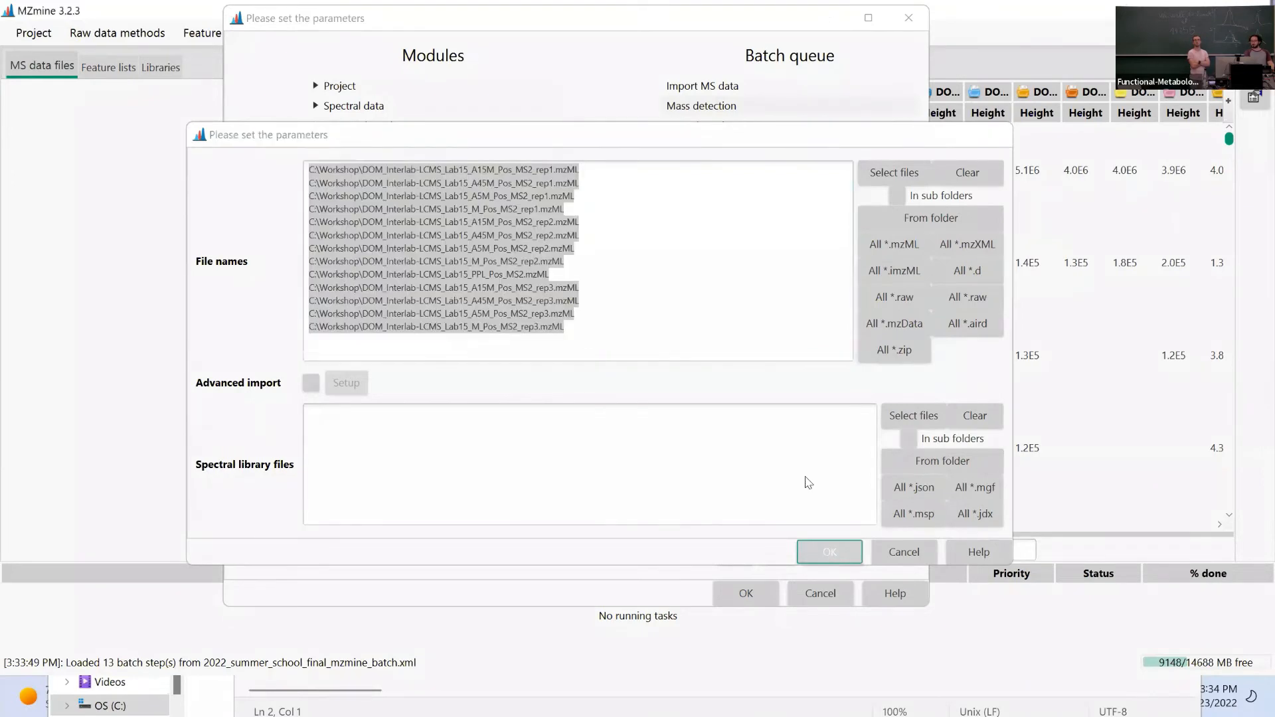
pyautogui.click(820, 593)
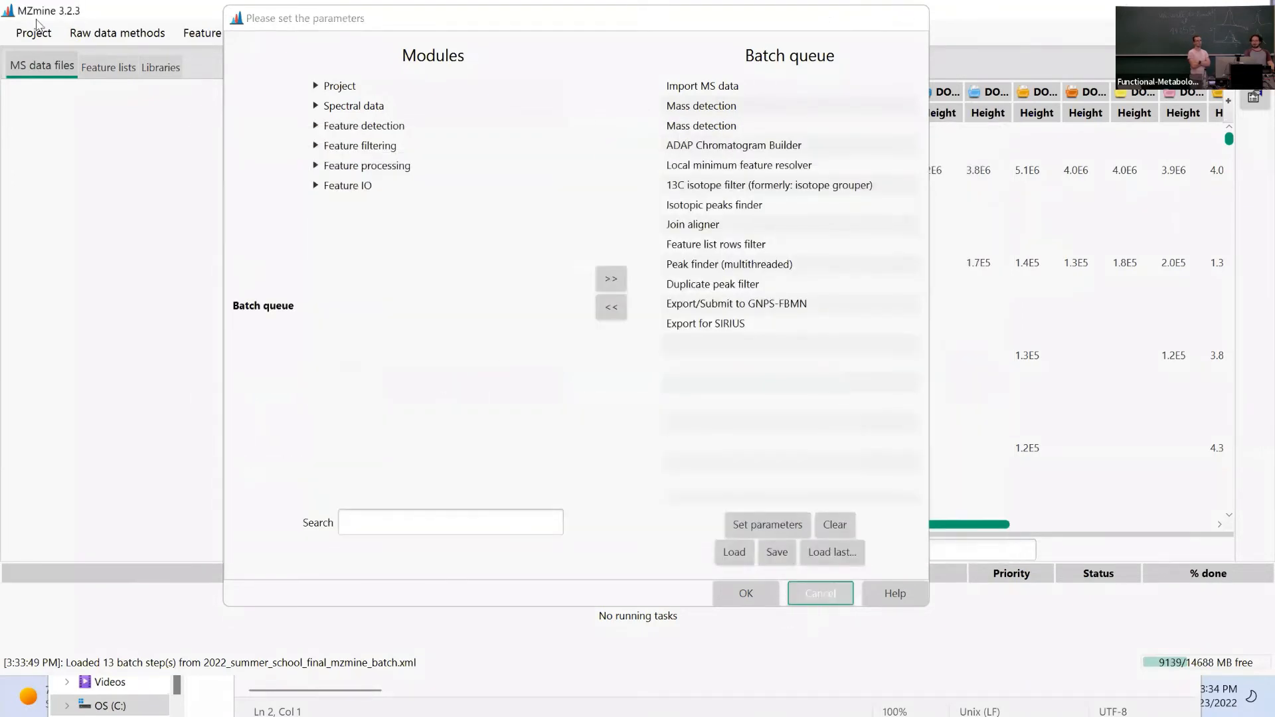
# Reopen batch mode and load 2022_summer_school_final_mzmine_batch.xml from the Workshop folder, replacing the queued steps.
pyautogui.click(34, 31)
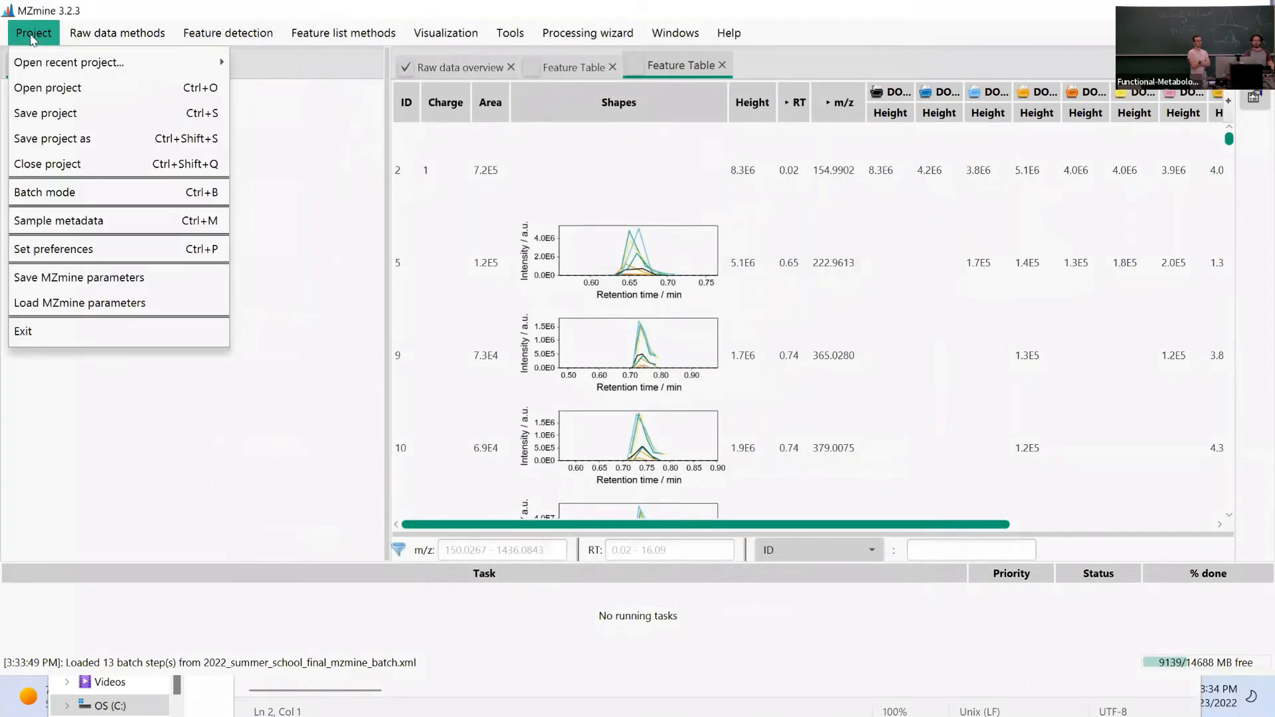
pyautogui.click(46, 190)
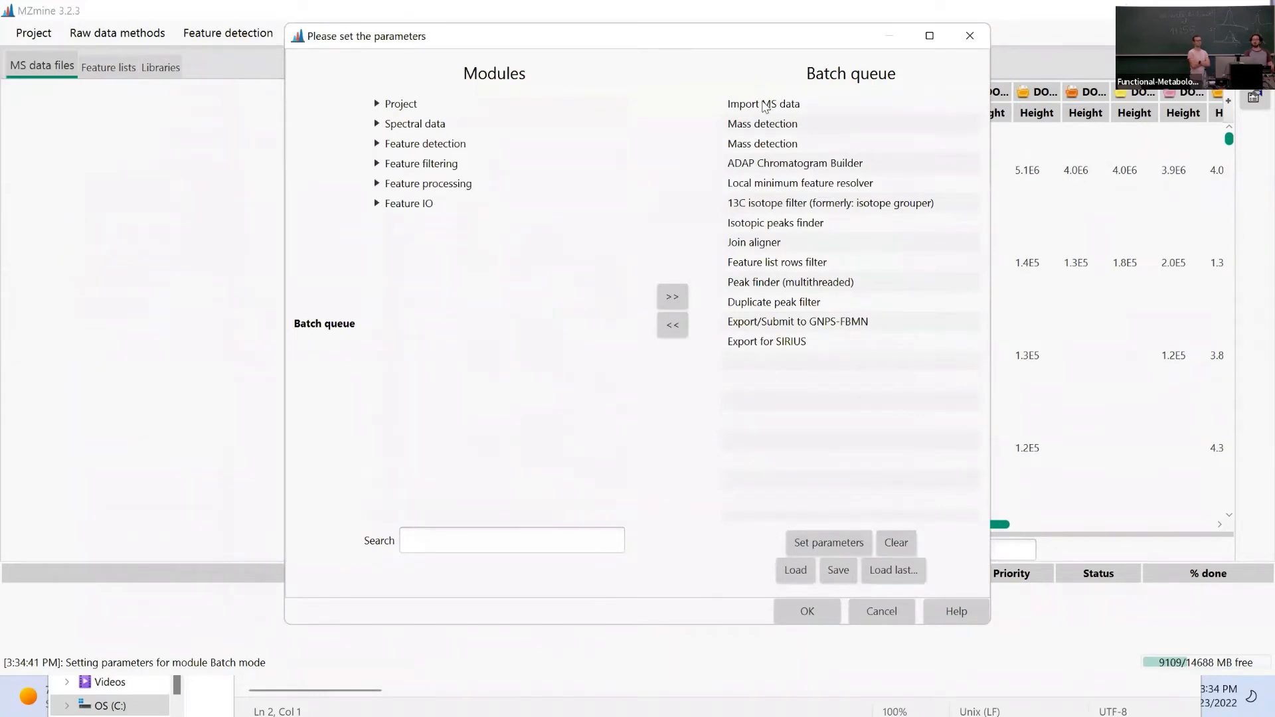
pyautogui.click(795, 571)
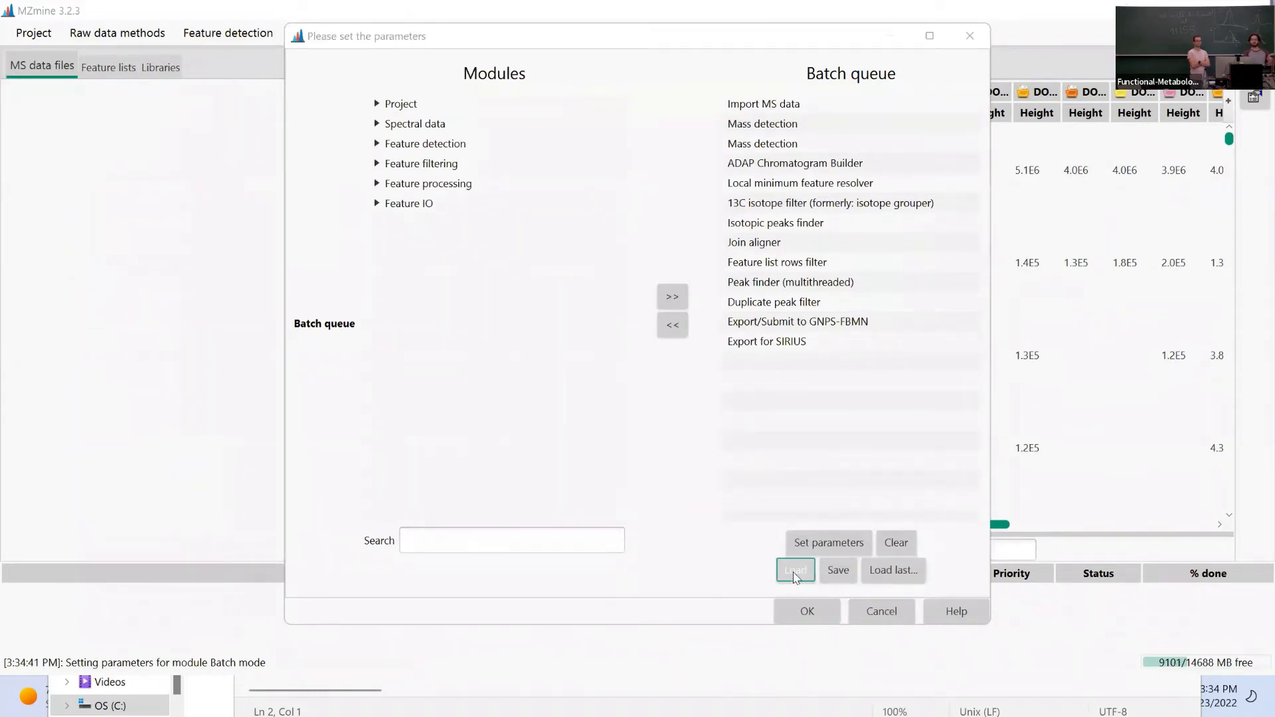
pyautogui.click(568, 279)
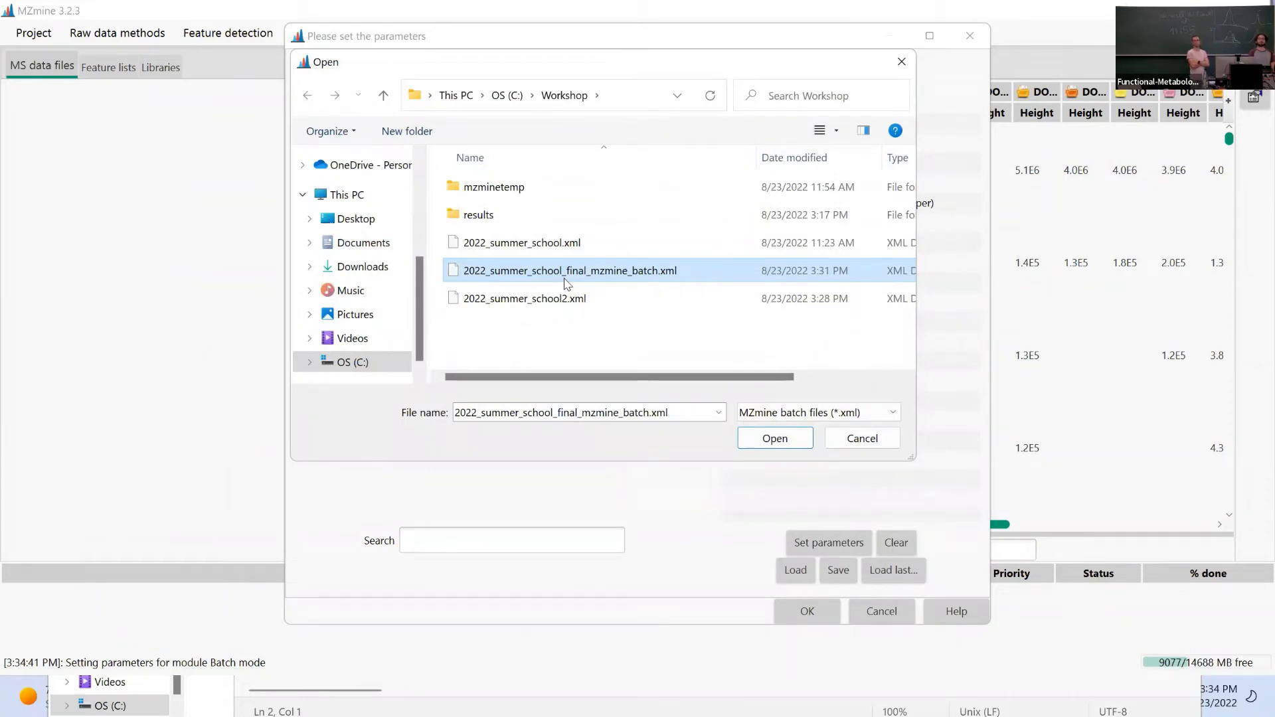
pyautogui.click(775, 438)
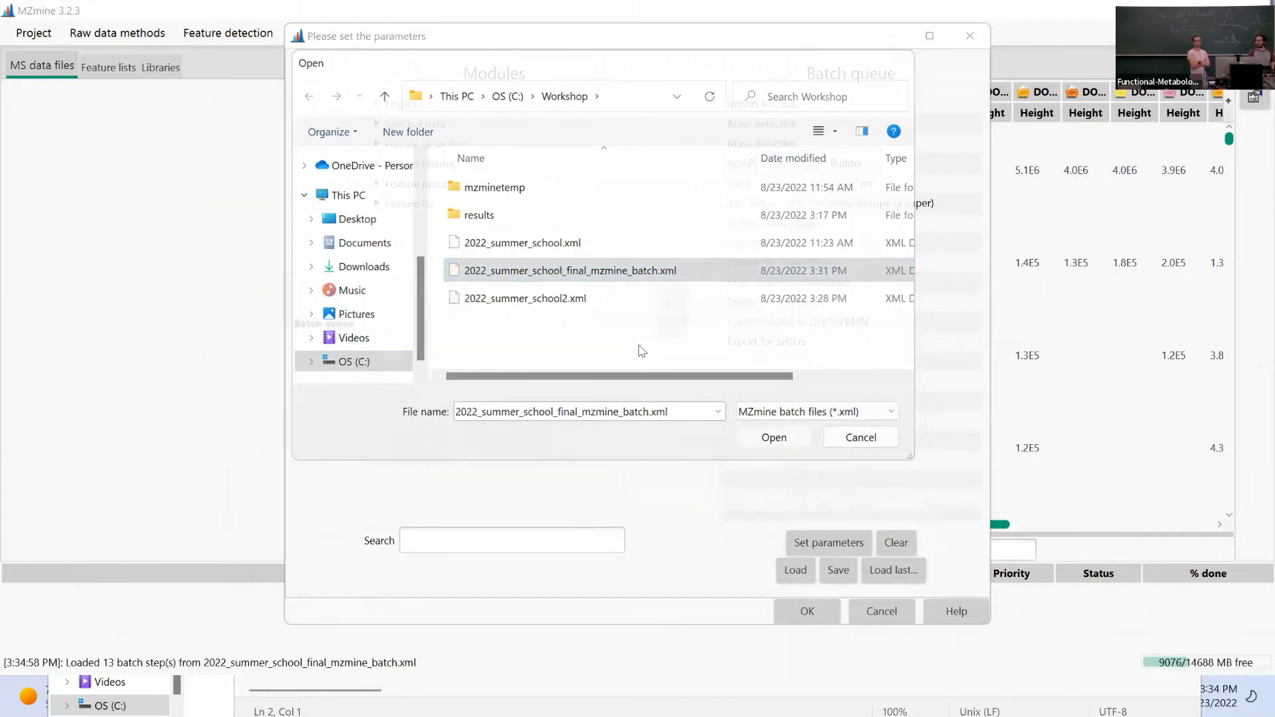
pyautogui.click(769, 312)
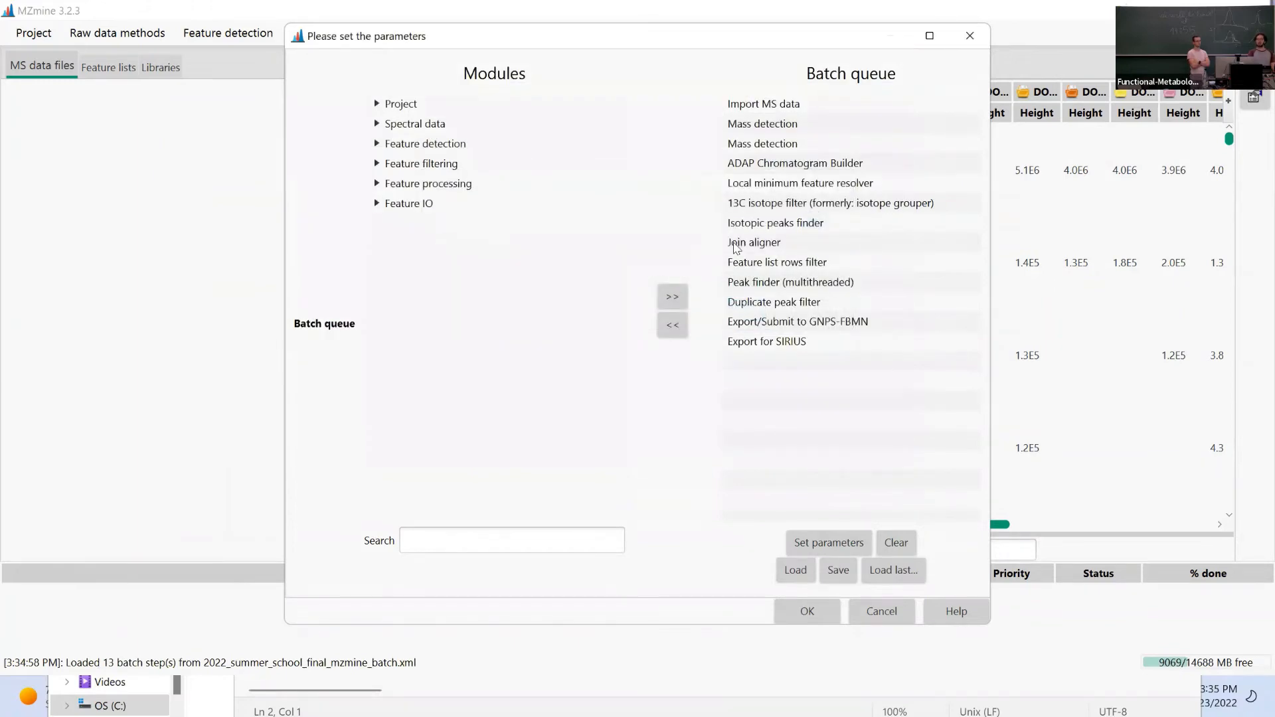
# Fill the Import MS data step's file names with all mzML files from C:\Workshop and accept the parameters.
pyautogui.doubleClick(755, 105)
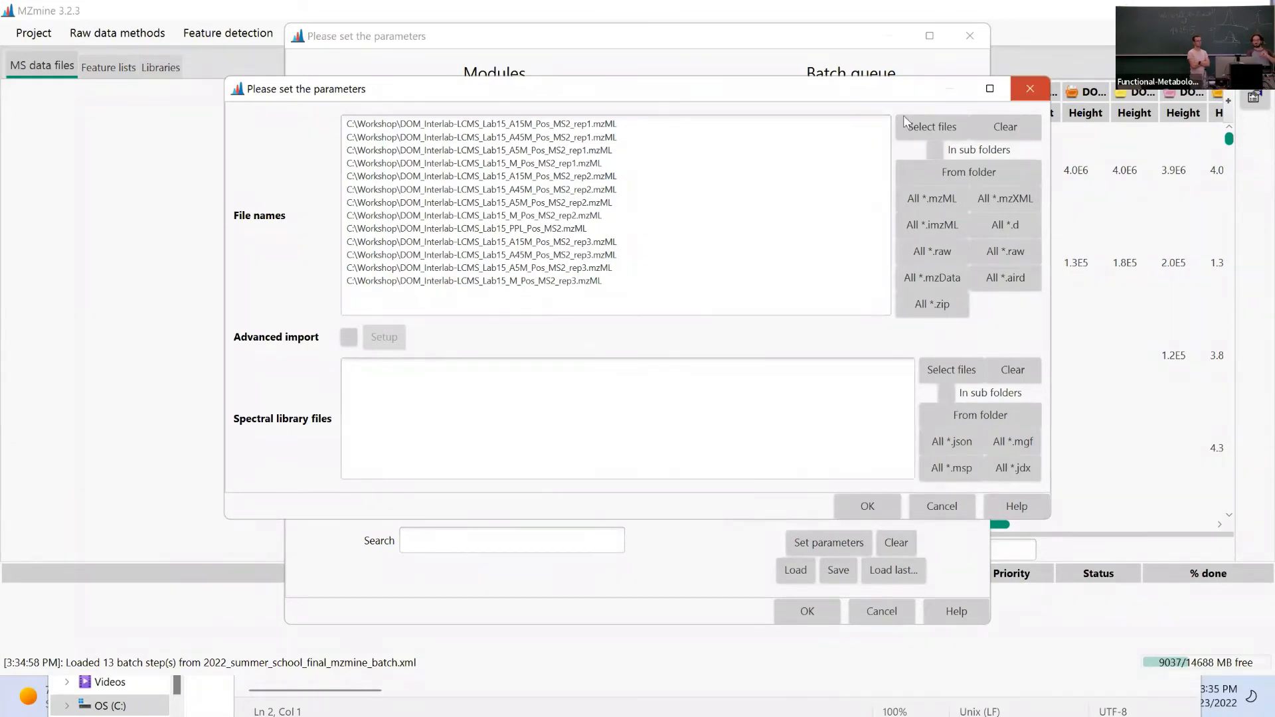
pyautogui.click(1030, 88)
pyautogui.doubleClick(754, 103)
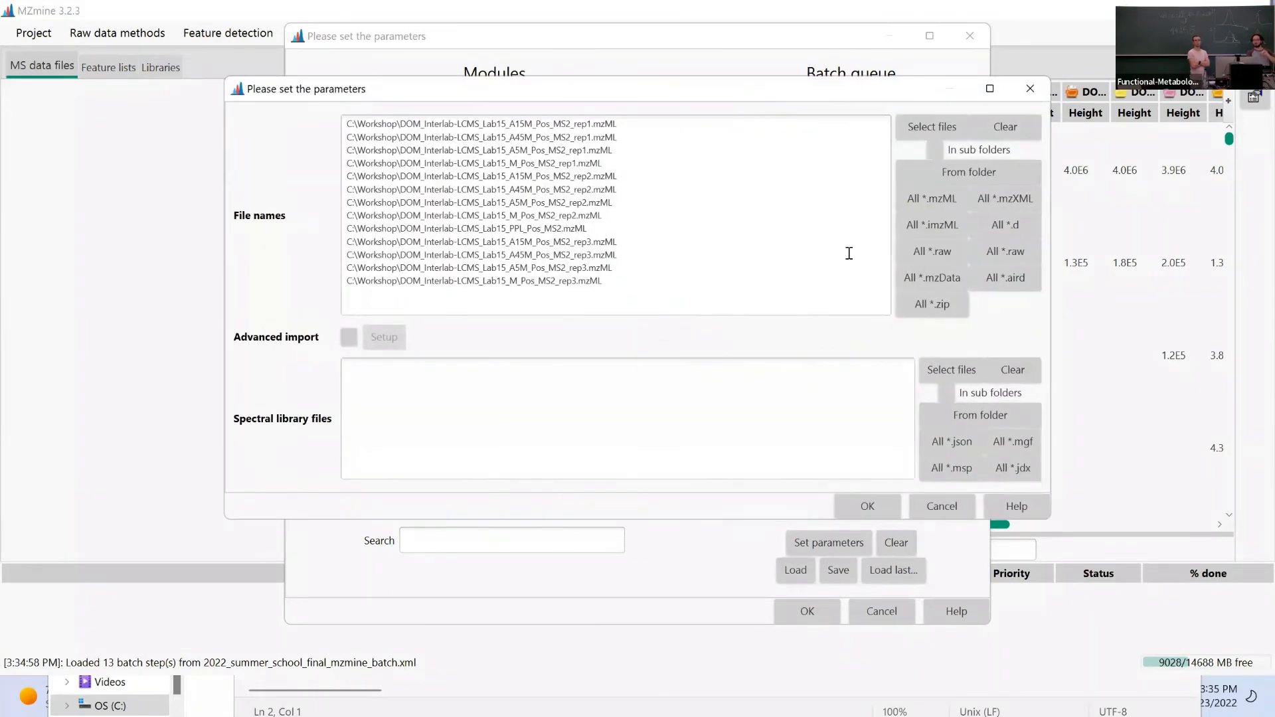
pyautogui.click(957, 203)
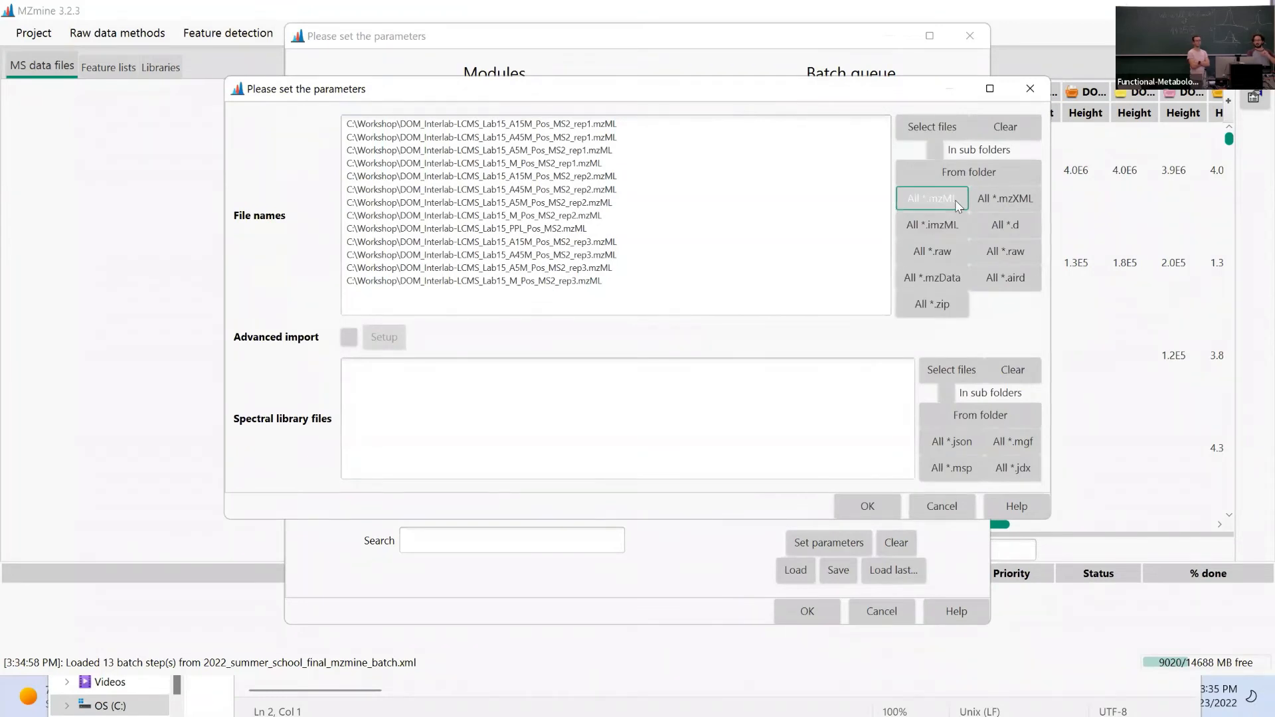
pyautogui.click(506, 94)
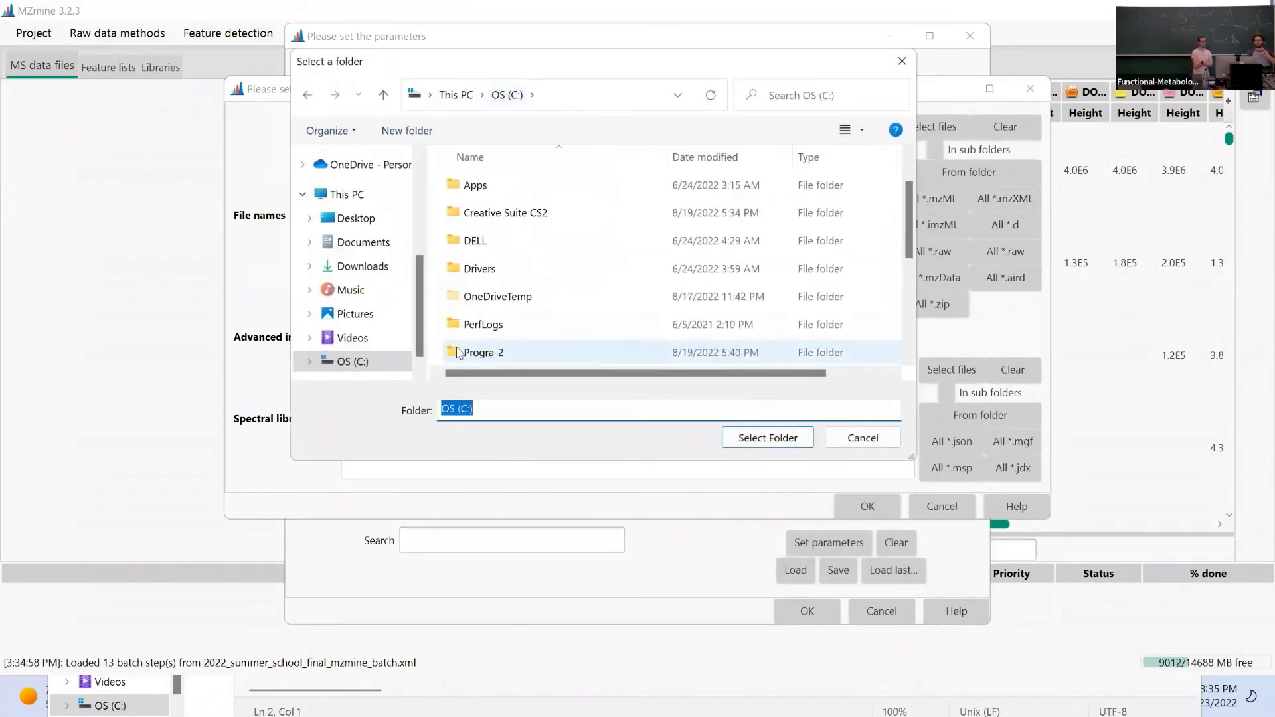
pyautogui.scroll(-3, 458, 352)
pyautogui.click(479, 327)
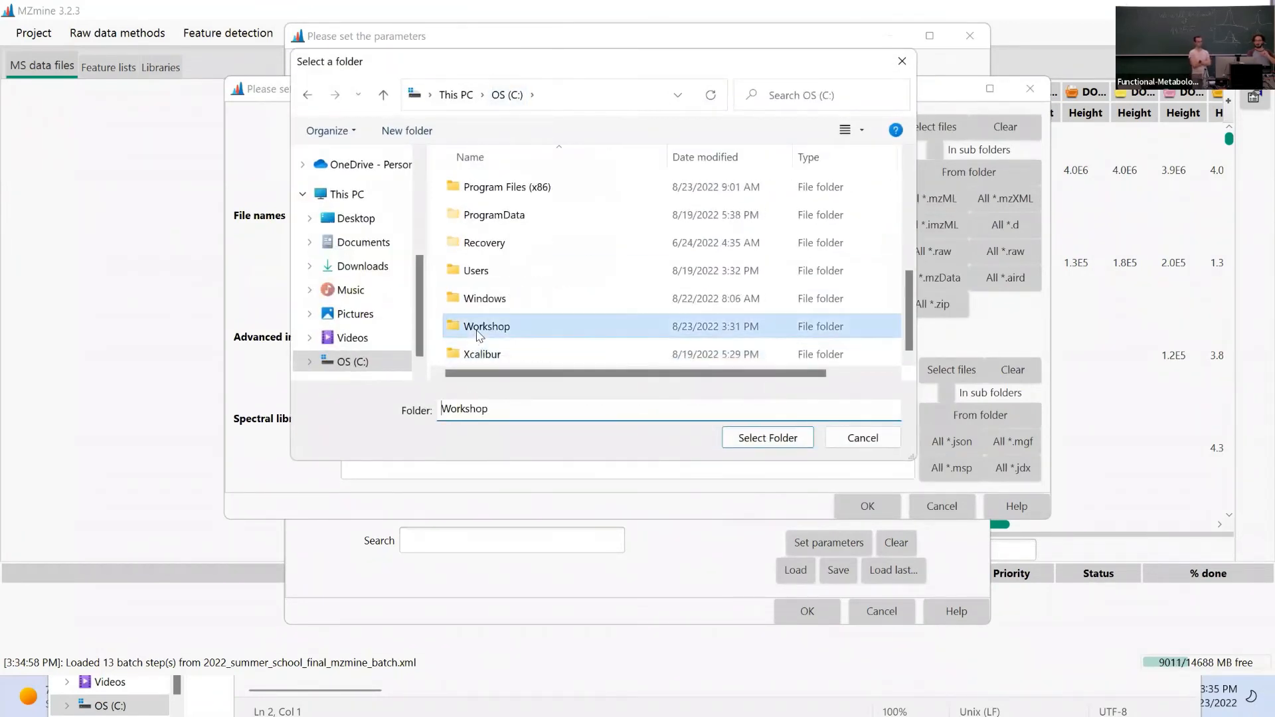
pyautogui.click(778, 437)
pyautogui.moveTo(728, 278); pyautogui.dragTo(272, 78)
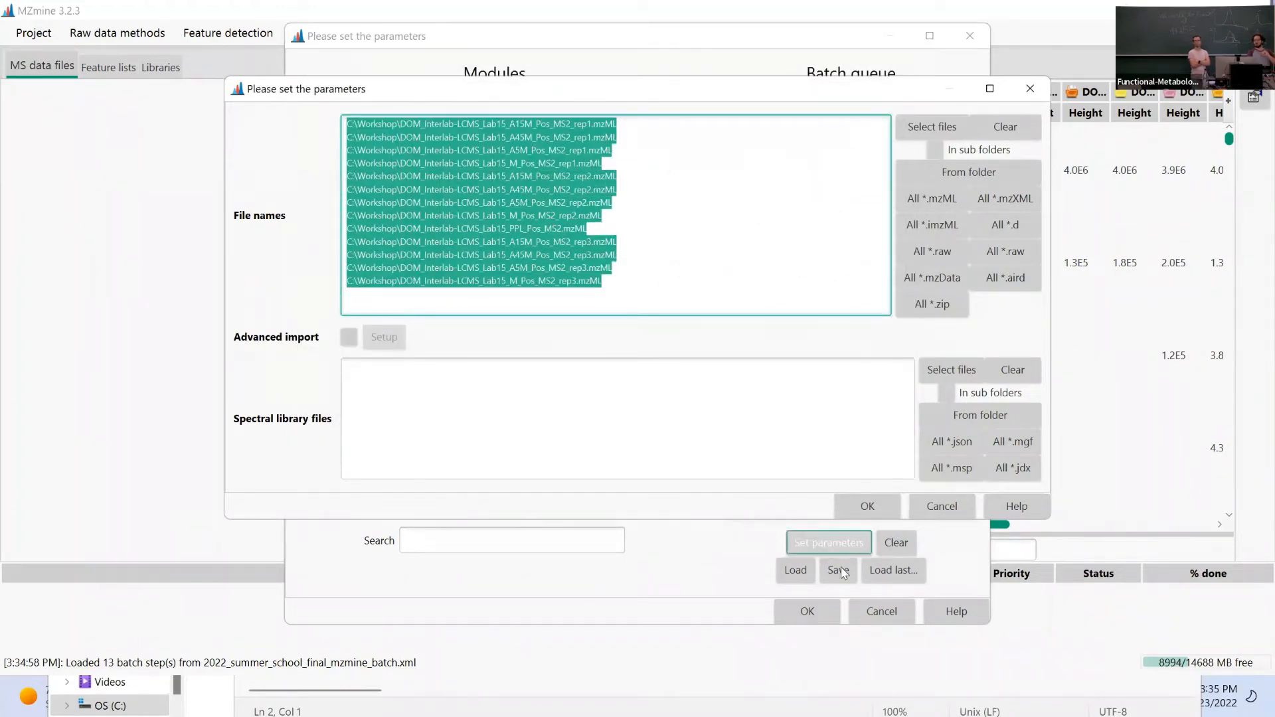
pyautogui.click(866, 513)
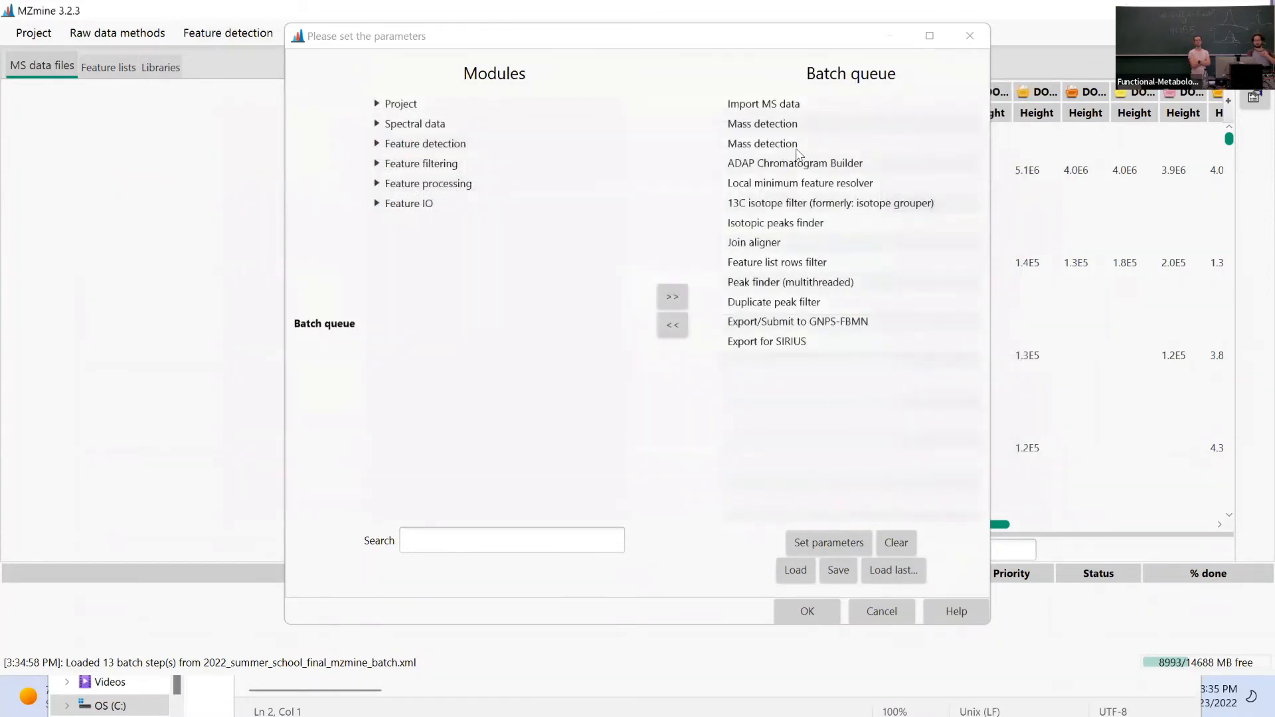
# Review the file paths listed in the Import MS data step and close its parameters.
pyautogui.click(773, 126)
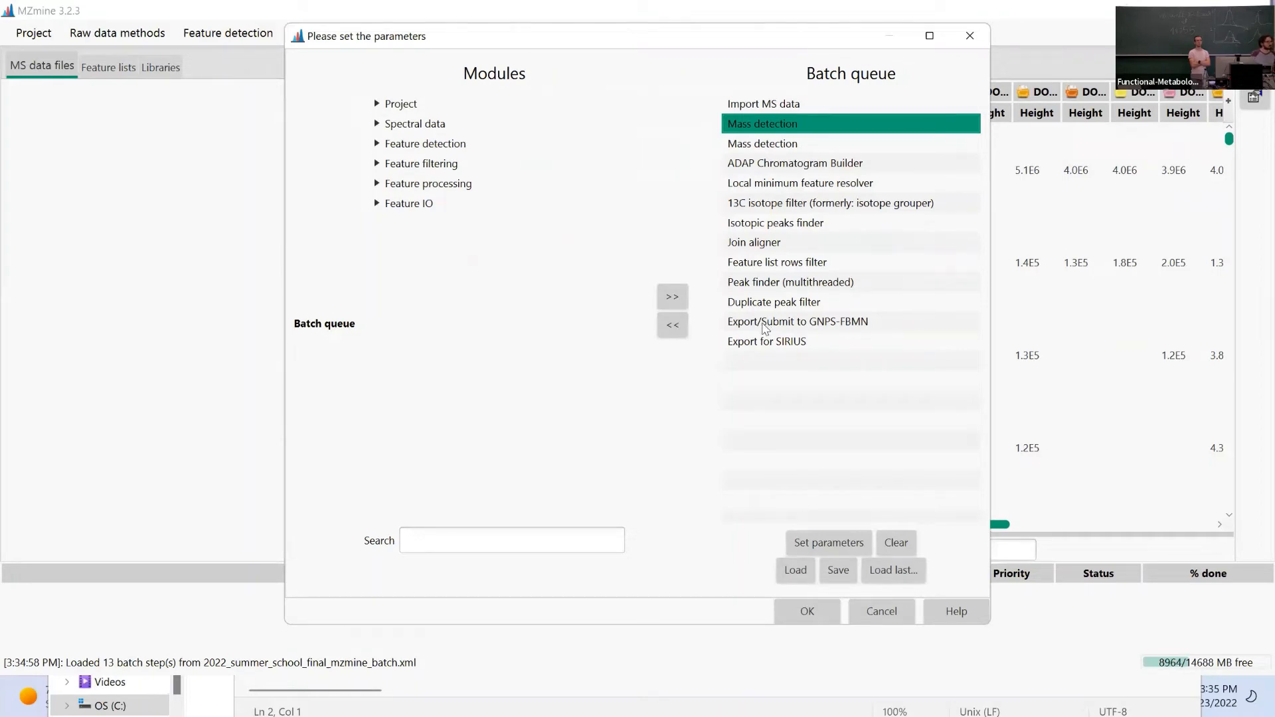
pyautogui.doubleClick(757, 106)
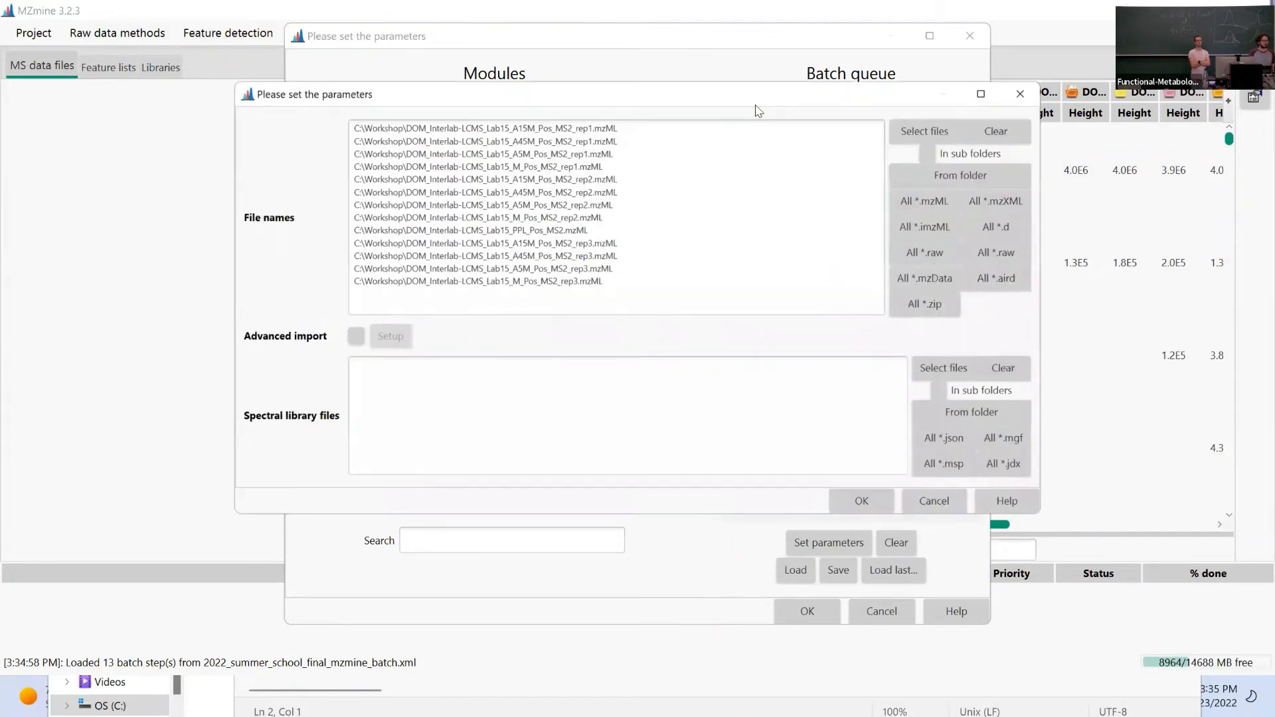
pyautogui.hotkey('ctrl', 'a')
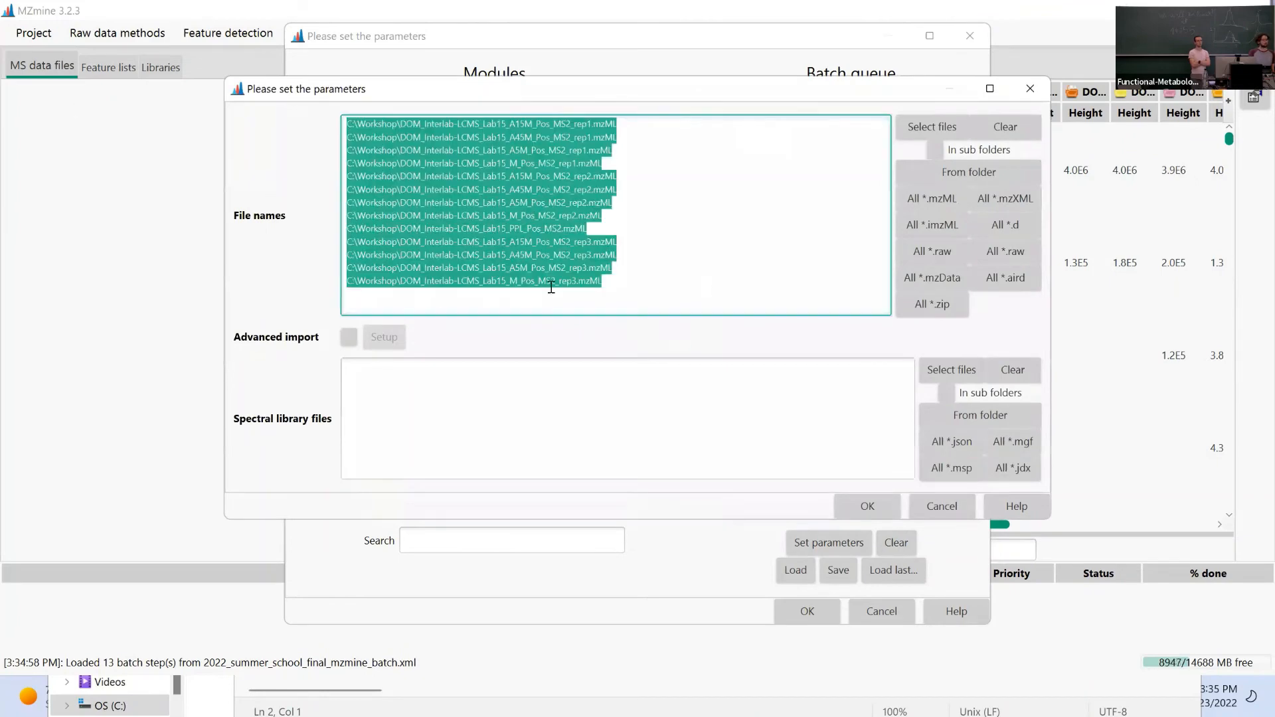
pyautogui.click(878, 513)
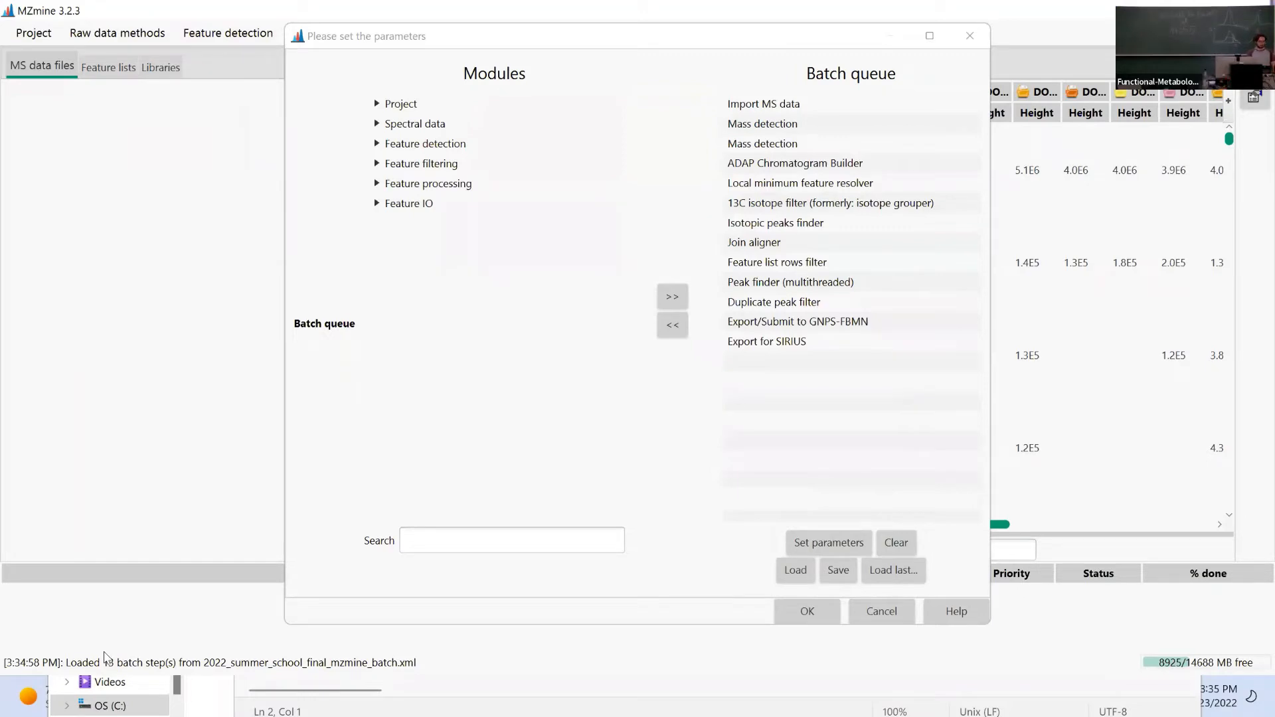
# View the shared batch file in the Tuesday folder of Google Drive and return to MZmine.
pyautogui.hotkey('alt', 'Tab')
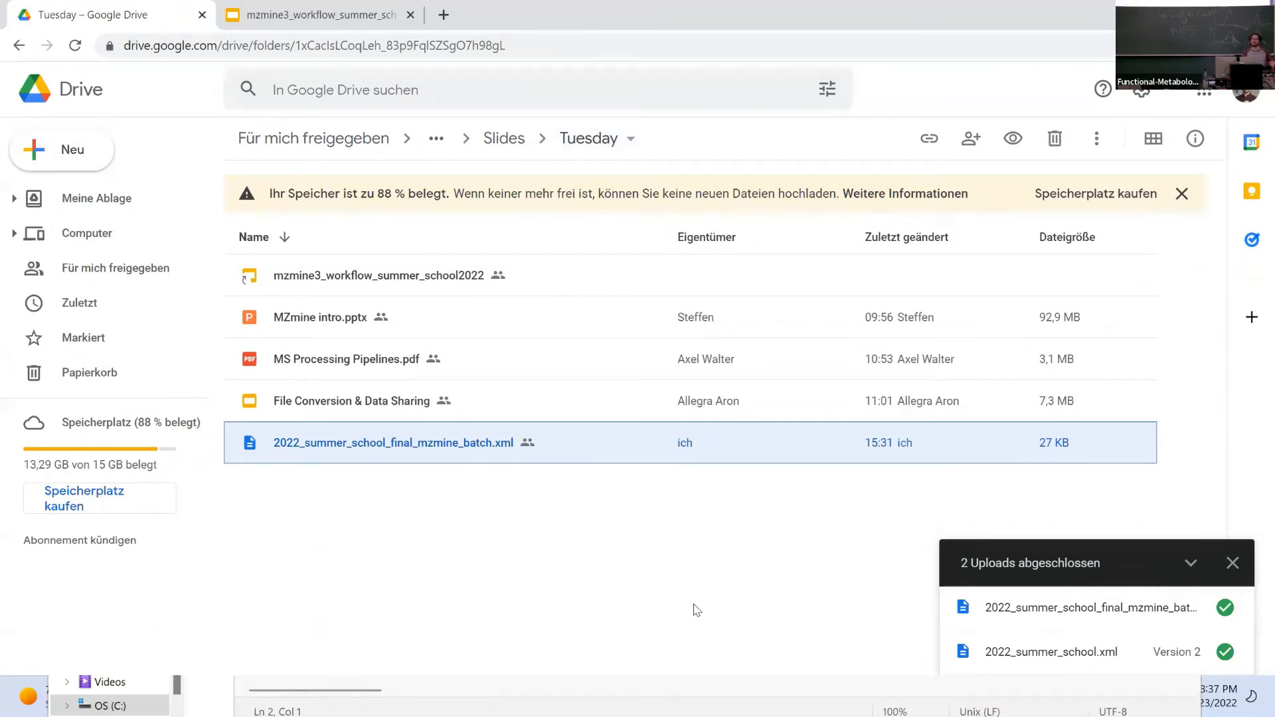
pyautogui.press('super+Tab')
pyautogui.press('Return')
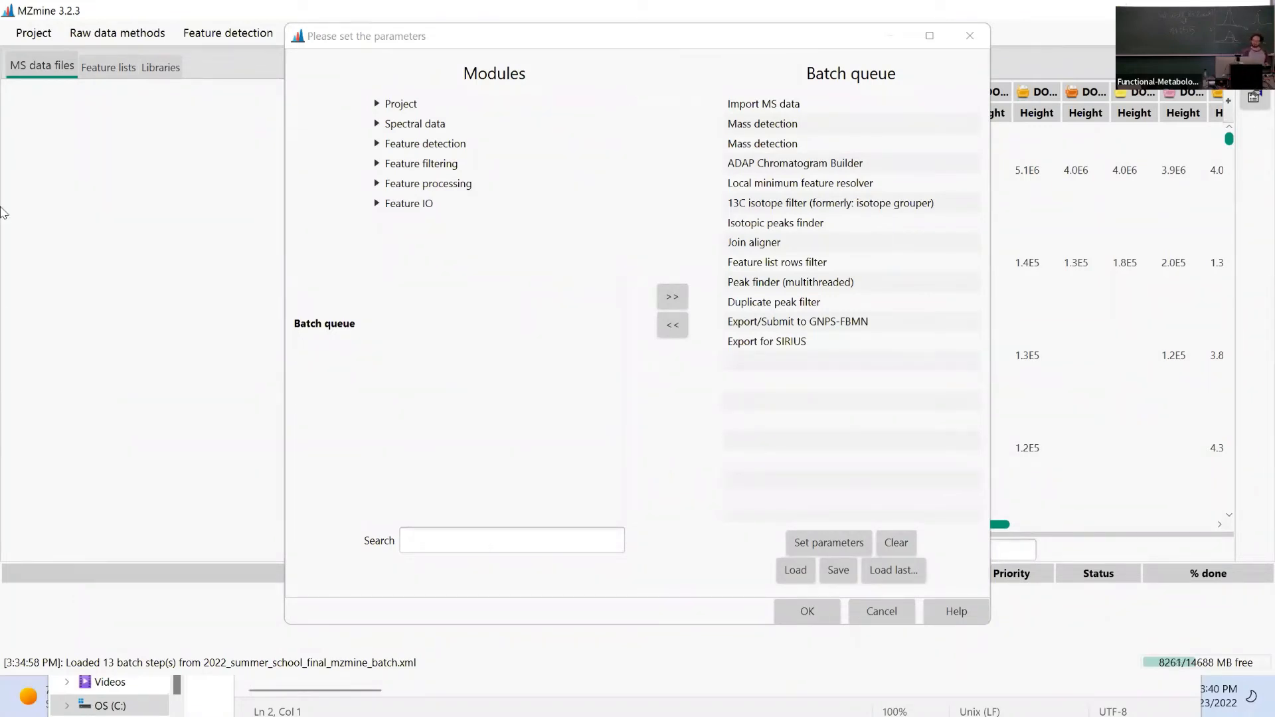
pyautogui.click(422, 372)
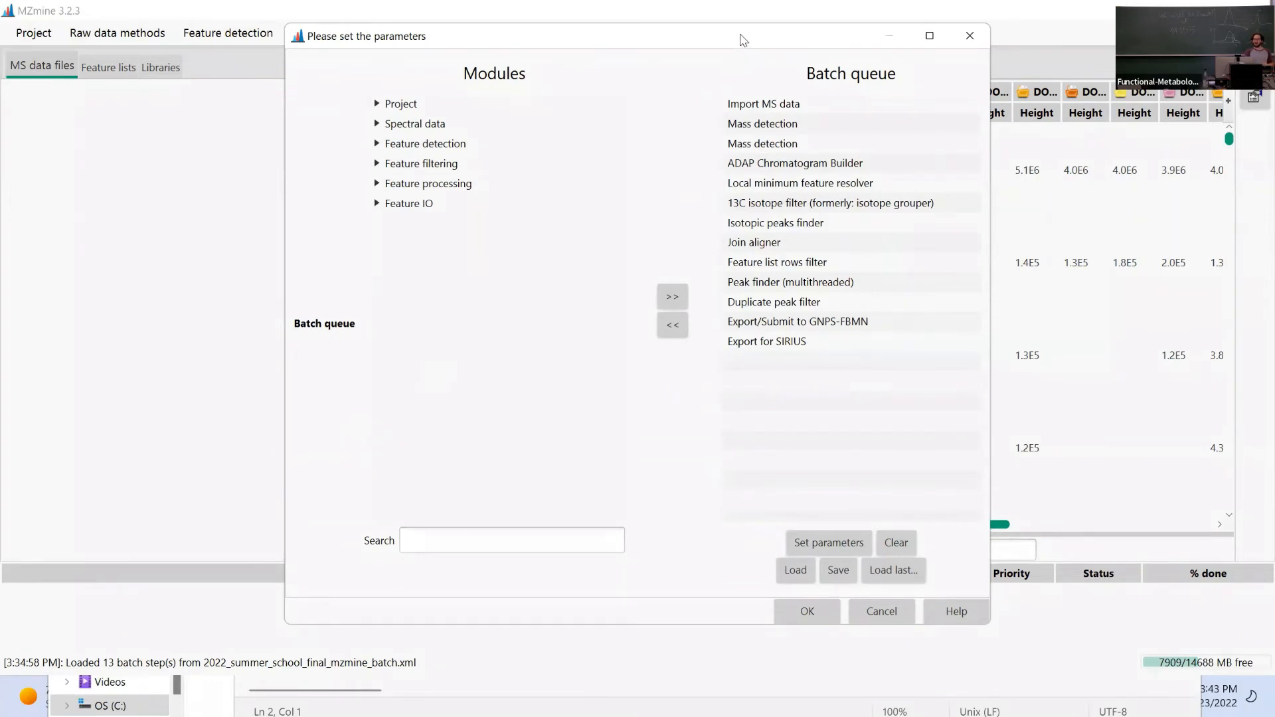
pyautogui.moveTo(743, 40); pyautogui.dragTo(611, 42)
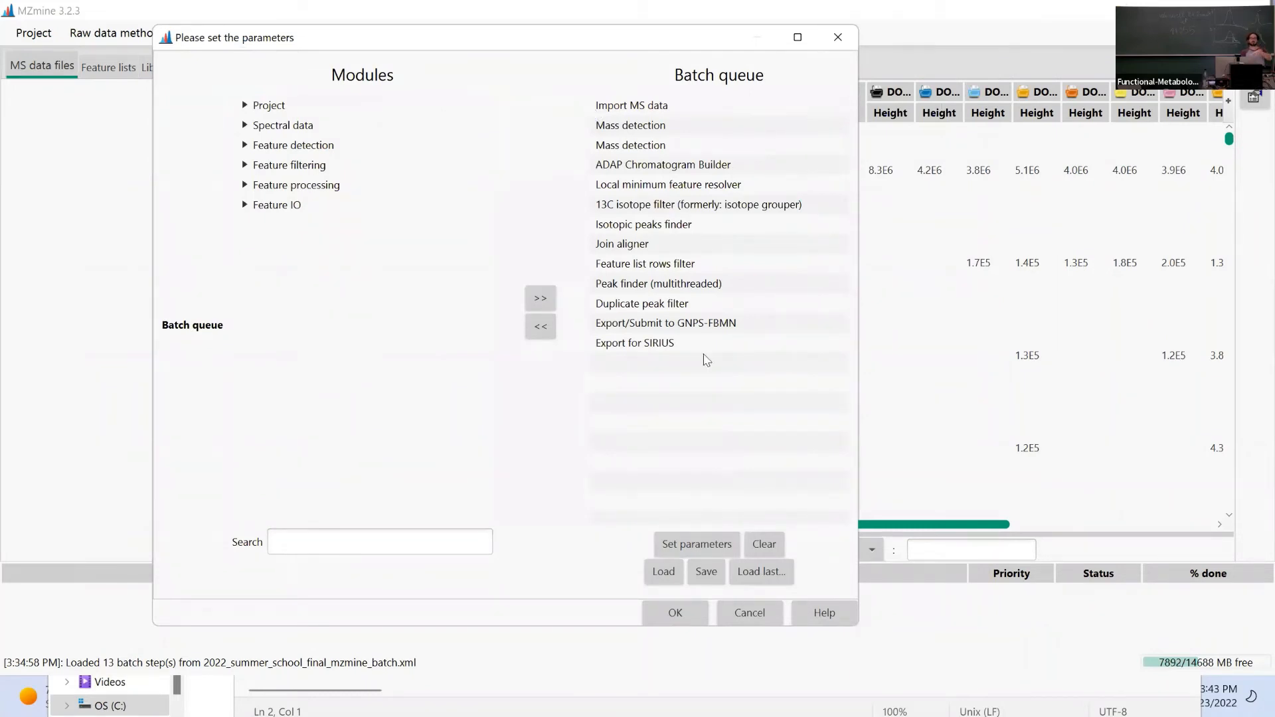
pyautogui.click(688, 609)
pyautogui.moveTo(612, 48); pyautogui.dragTo(842, 50)
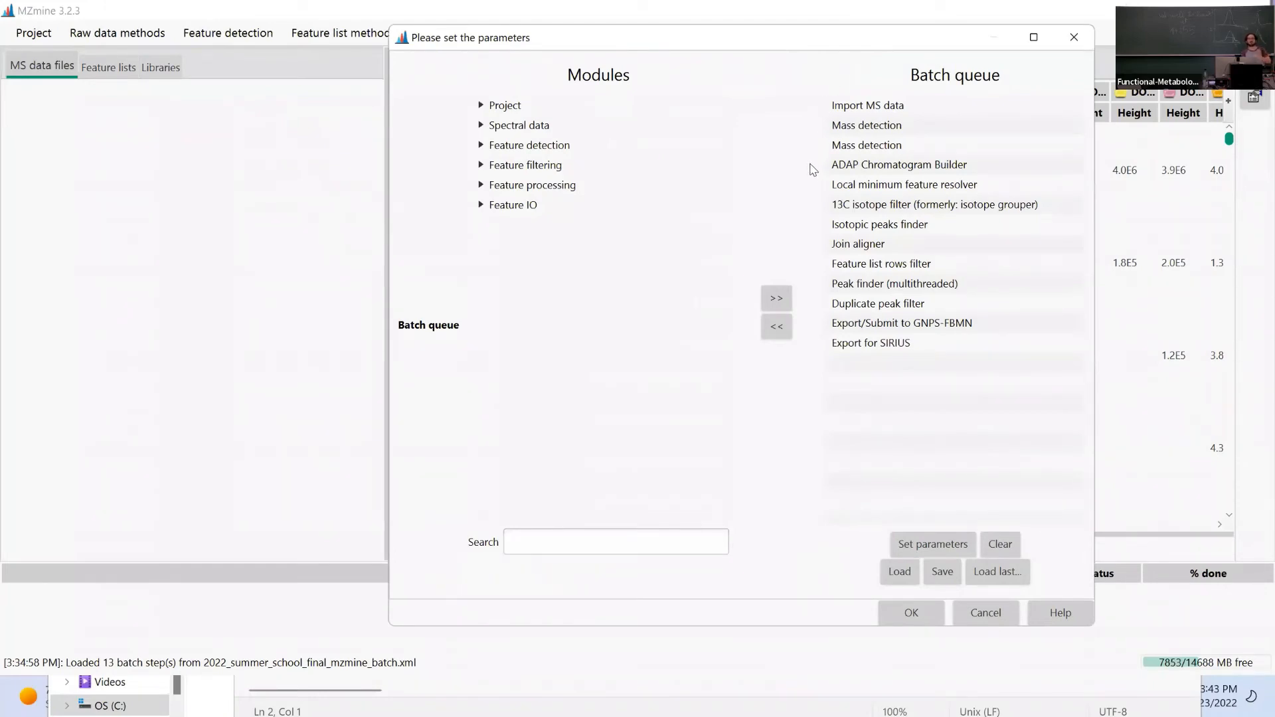
# Review the mzML file paths listed in the Import MS data step and close its parameters.
pyautogui.doubleClick(890, 109)
pyautogui.moveTo(618, 243); pyautogui.dragTo(3, 31)
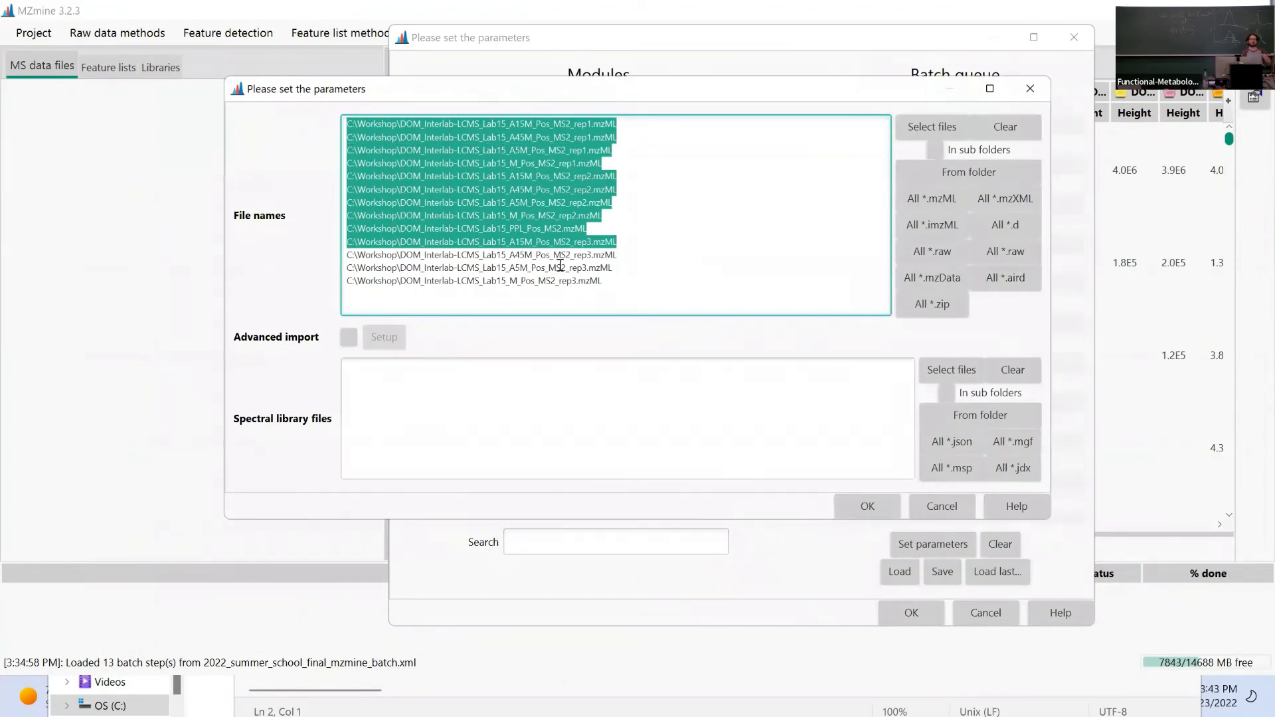
pyautogui.click(794, 231)
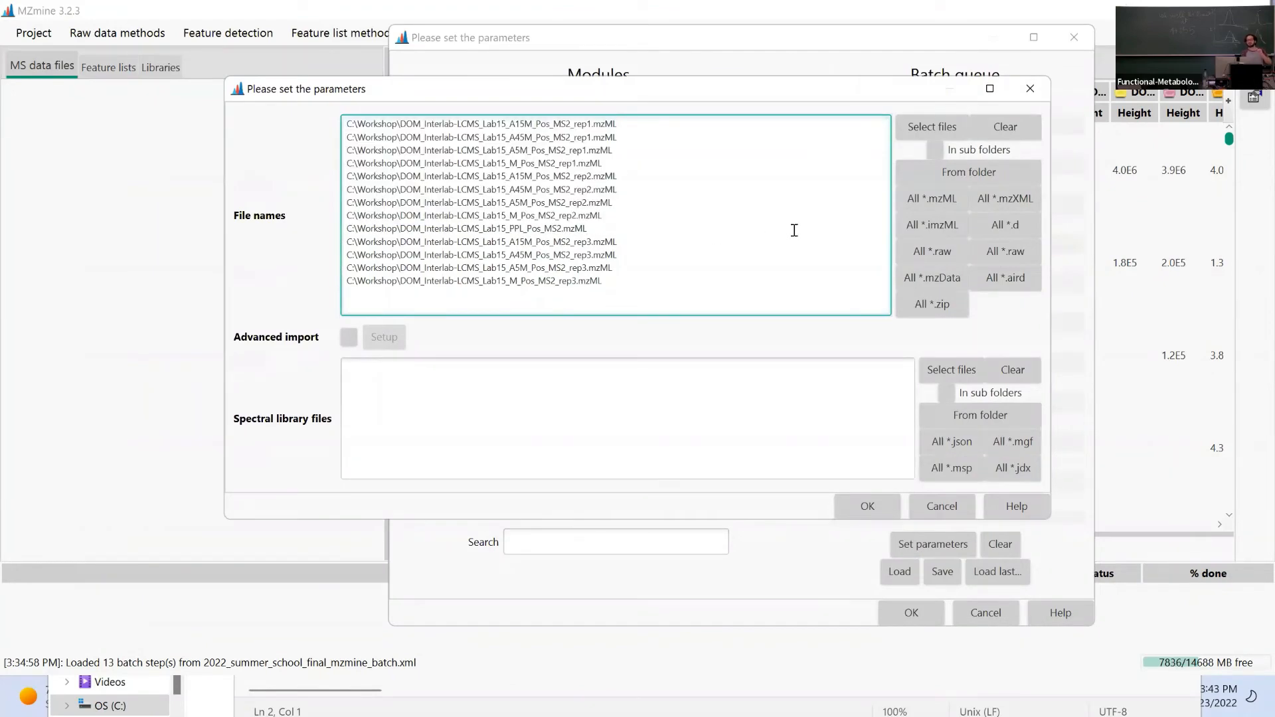
pyautogui.click(1030, 88)
# Reopen the Import MS data step and fill its file names with all mzML files from C:\Workshop.
pyautogui.doubleClick(868, 107)
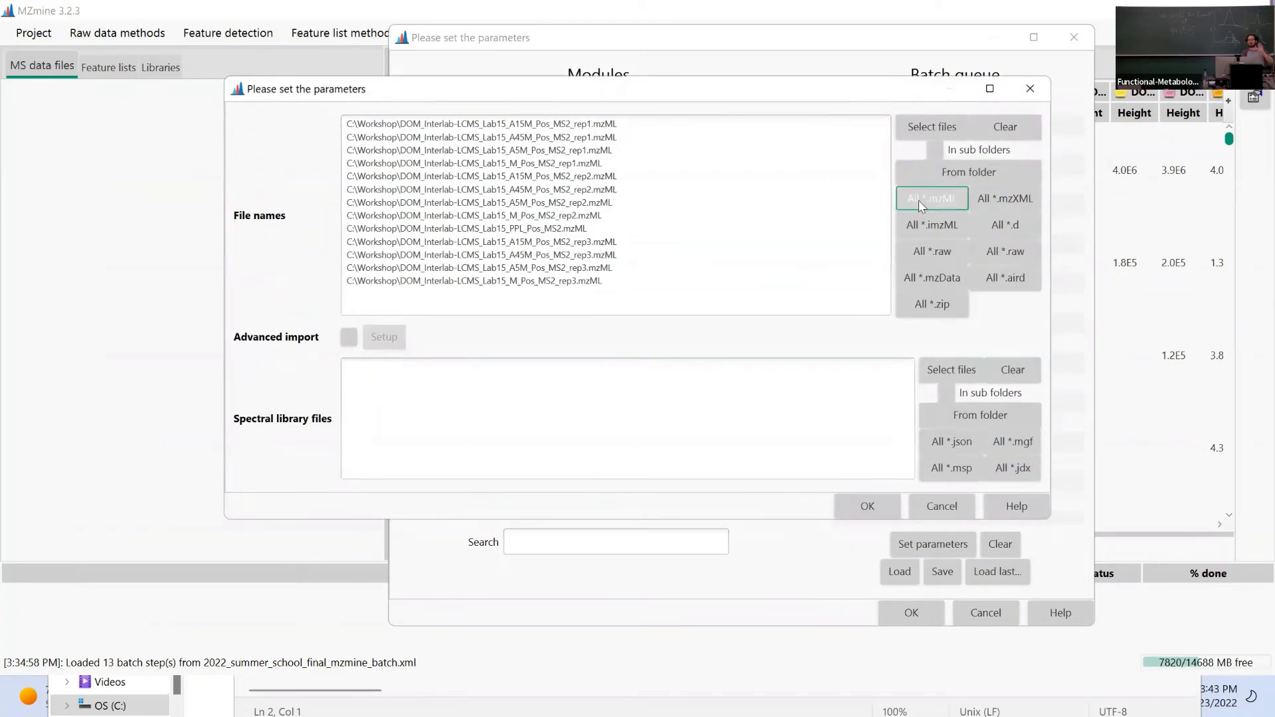
pyautogui.click(933, 201)
pyautogui.press('Escape')
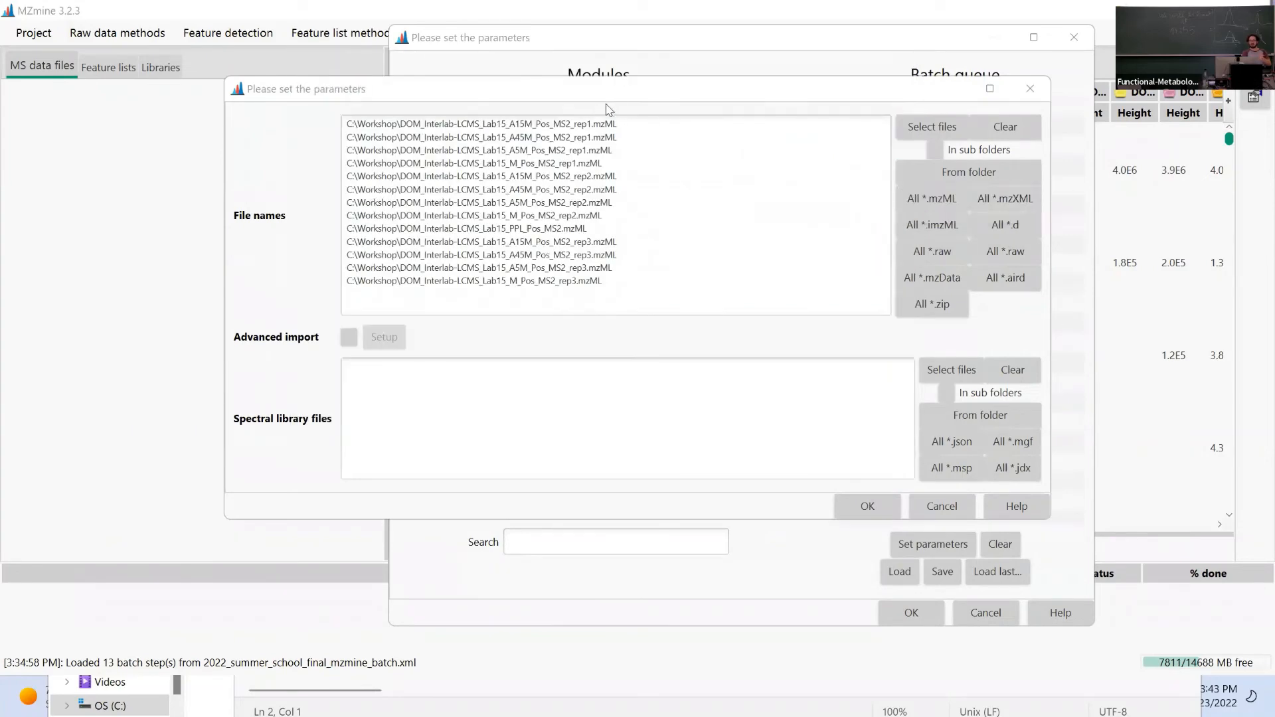
pyautogui.moveTo(547, 90); pyautogui.dragTo(427, 140)
pyautogui.click(598, 38)
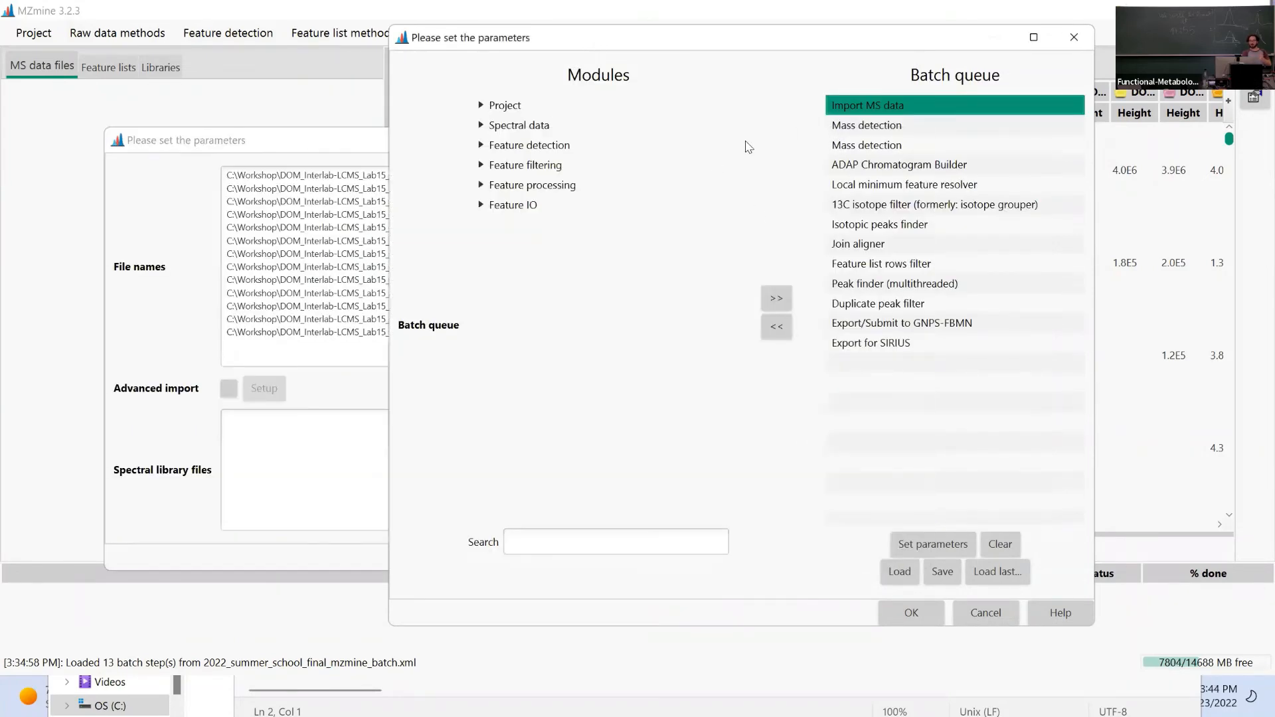
pyautogui.click(345, 147)
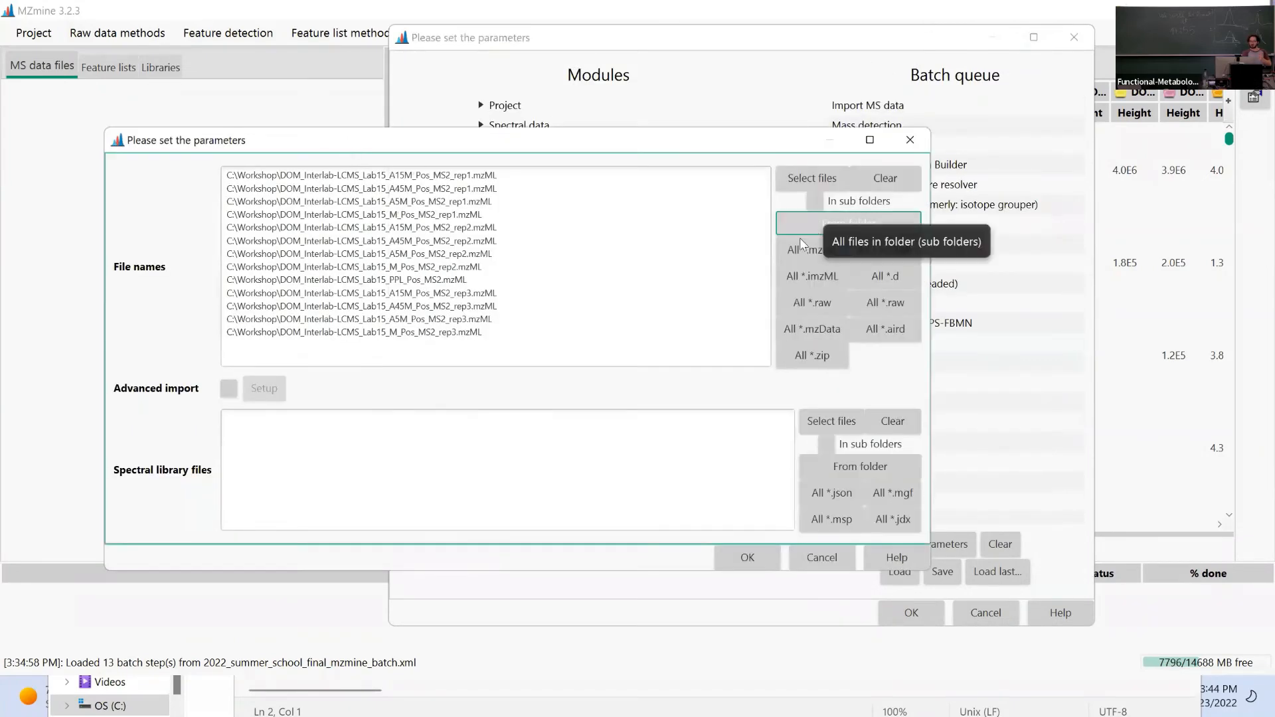
pyautogui.click(811, 257)
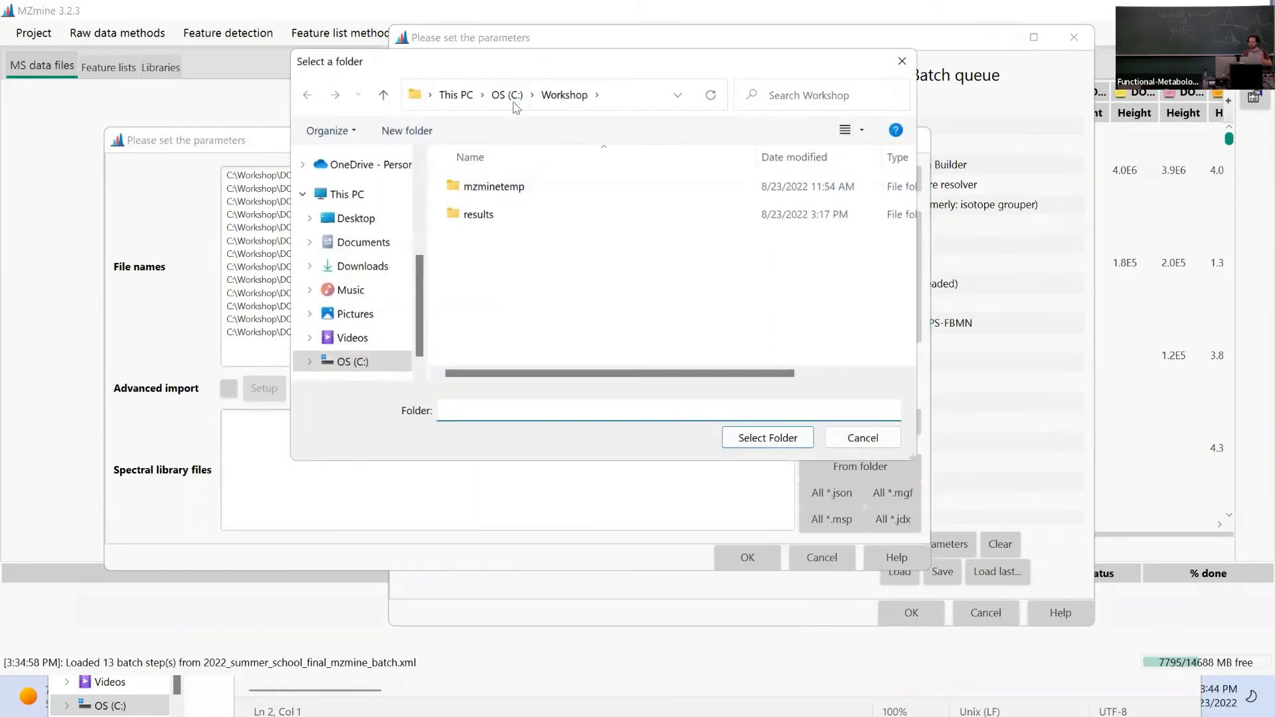
pyautogui.click(512, 100)
pyautogui.scroll(-5, 518, 332)
pyautogui.click(511, 326)
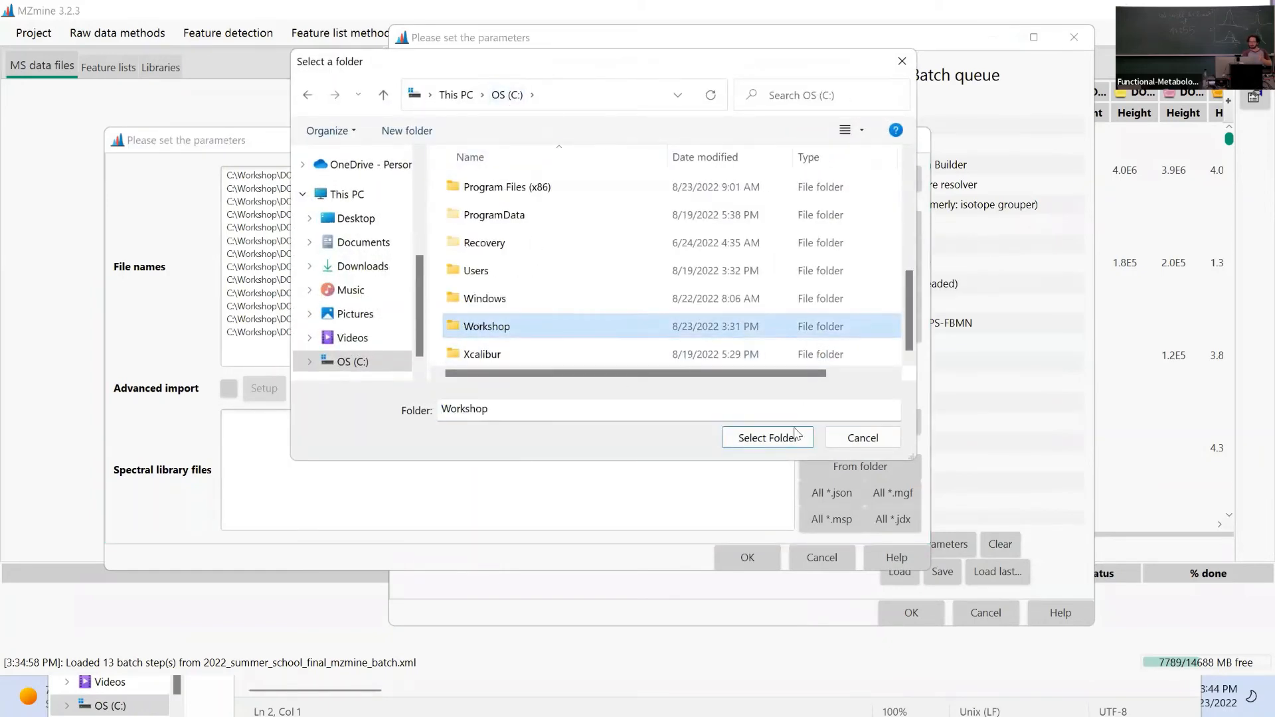
pyautogui.click(797, 433)
pyautogui.moveTo(547, 327); pyautogui.dragTo(186, 157)
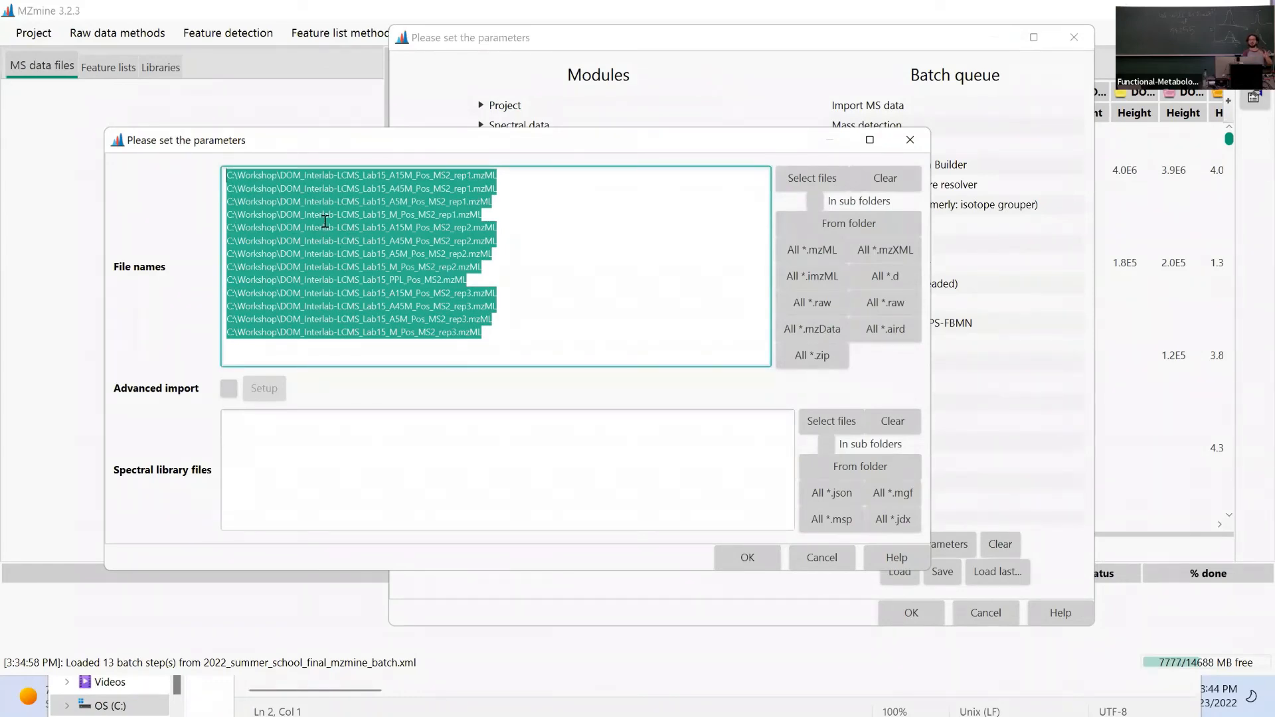
# Pick the DOM_Interlab-LCMS_Lab15 mzML files individually in C:\Workshop, leaving out the raw file, and accept the Import MS data parameters.
pyautogui.click(818, 180)
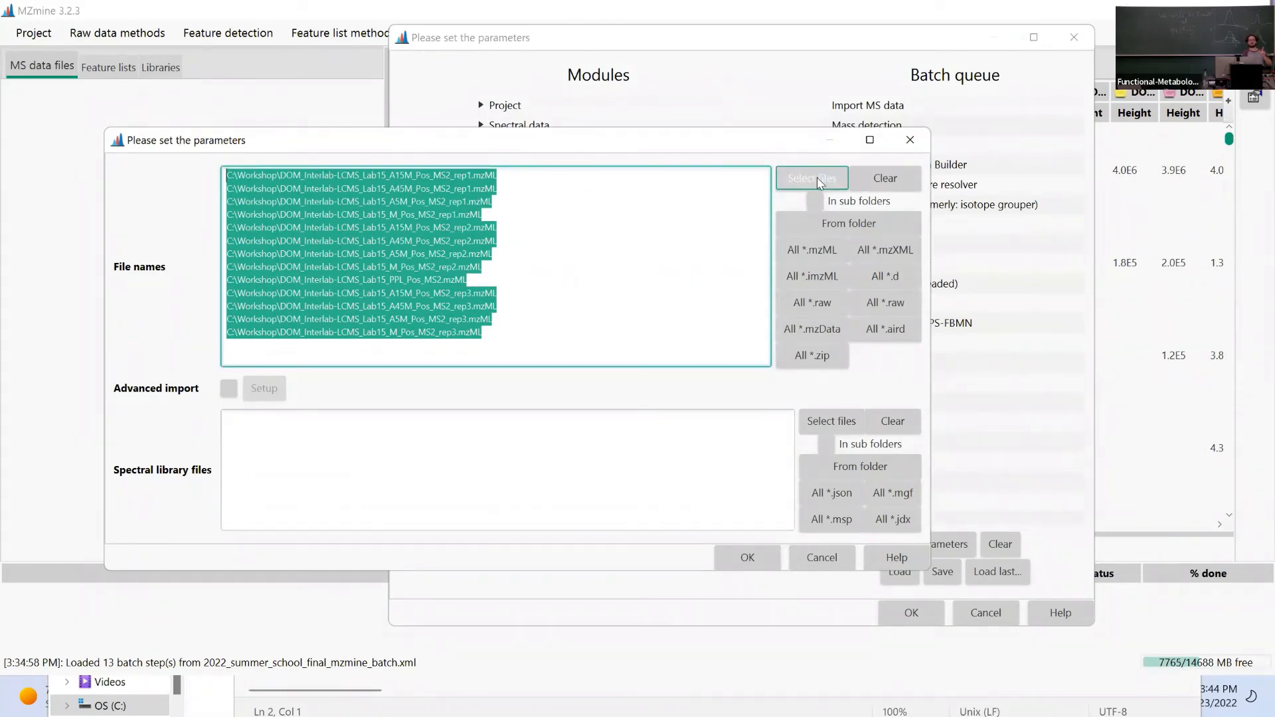
pyautogui.click(621, 251)
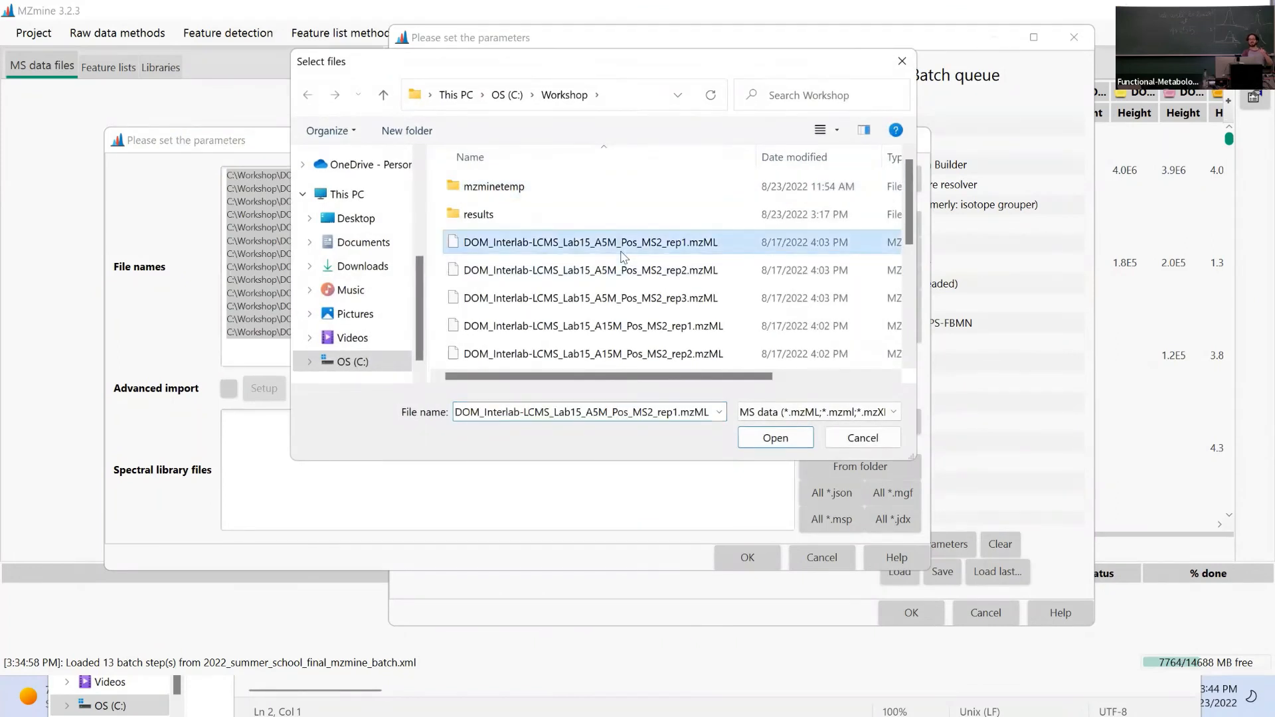
pyautogui.scroll(-3, 623, 256)
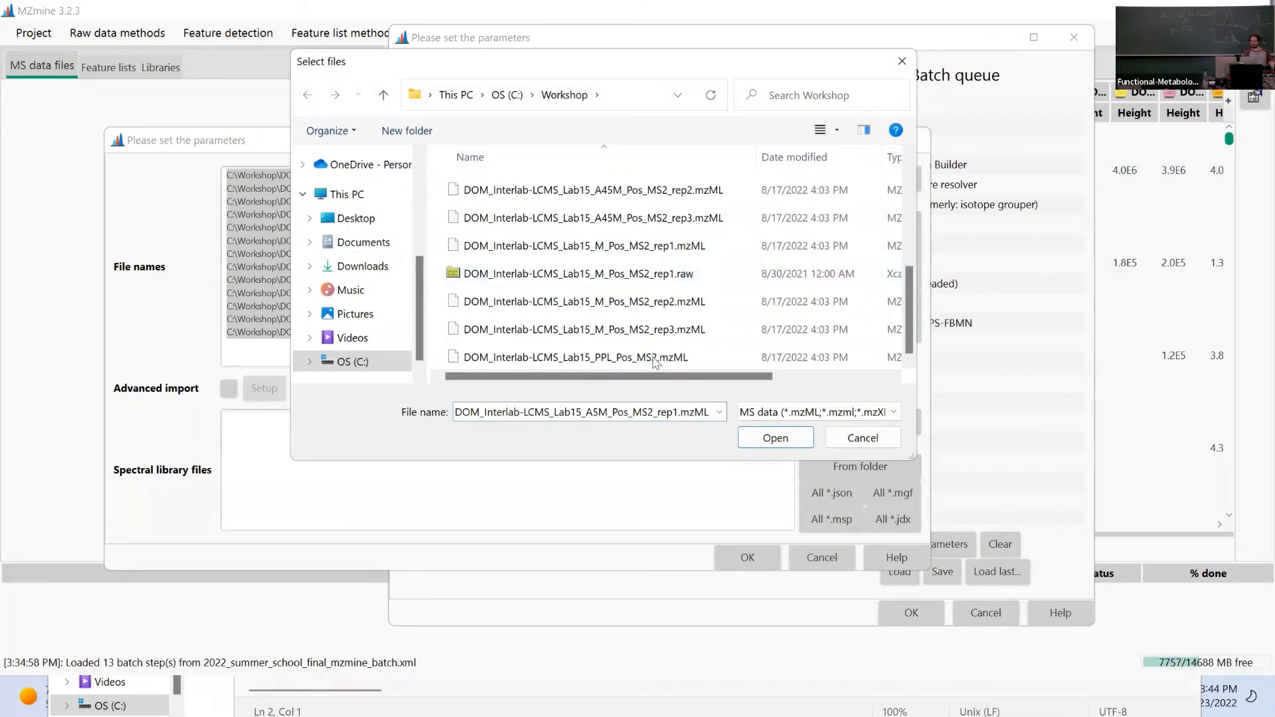
pyautogui.keyDown('shift'); pyautogui.click(677, 252); pyautogui.keyUp('shift')
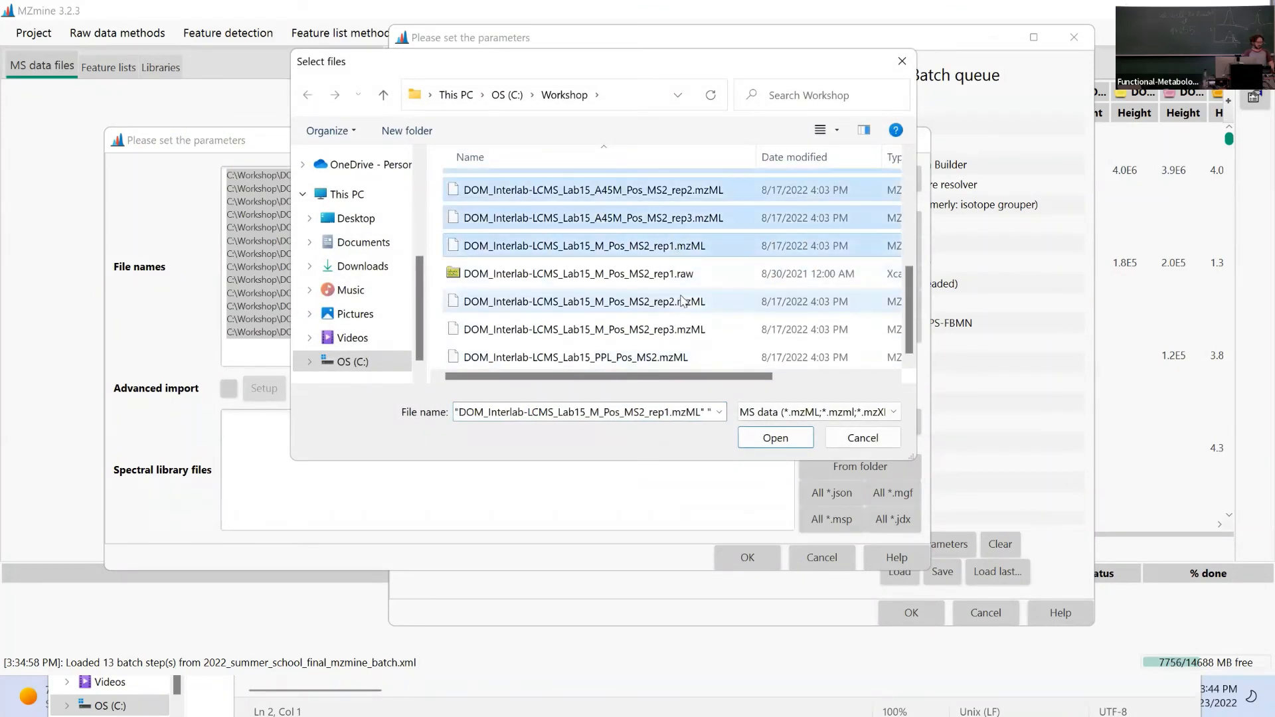
pyautogui.keyDown('shift'); pyautogui.click(675, 355); pyautogui.keyUp('shift')
pyautogui.scroll(3, 674, 301)
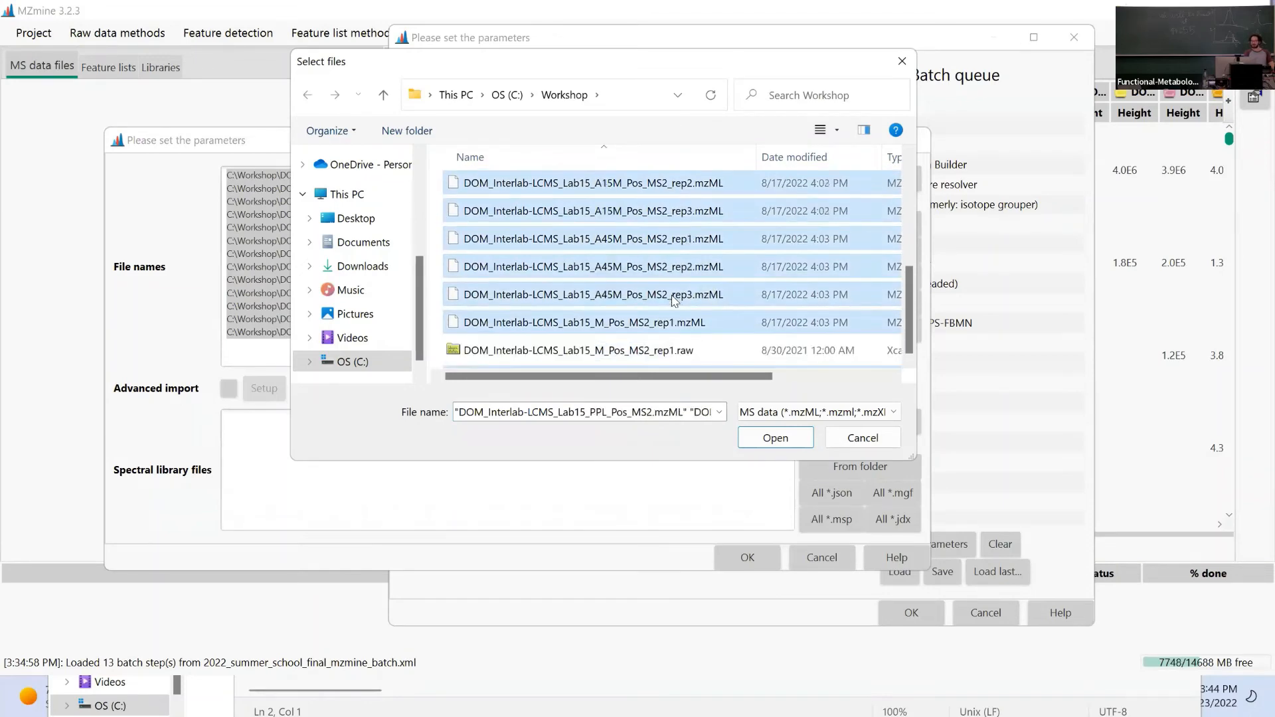
pyautogui.click(775, 438)
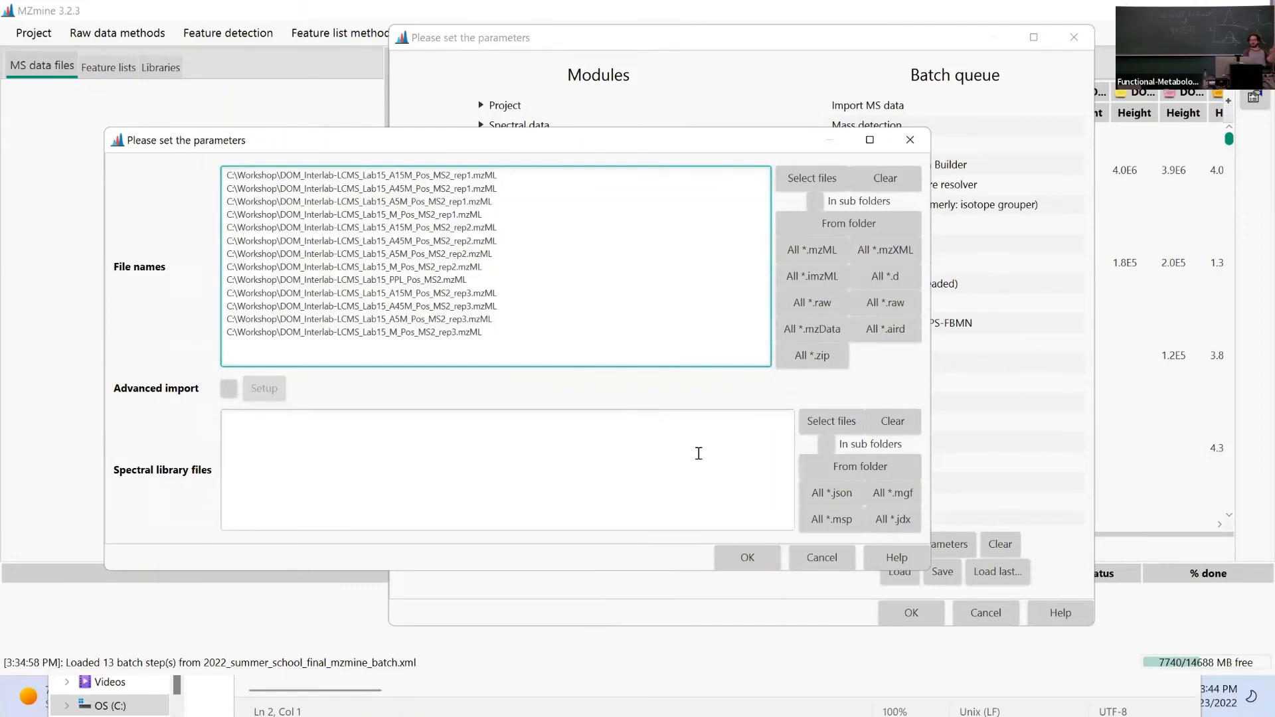
pyautogui.click(757, 558)
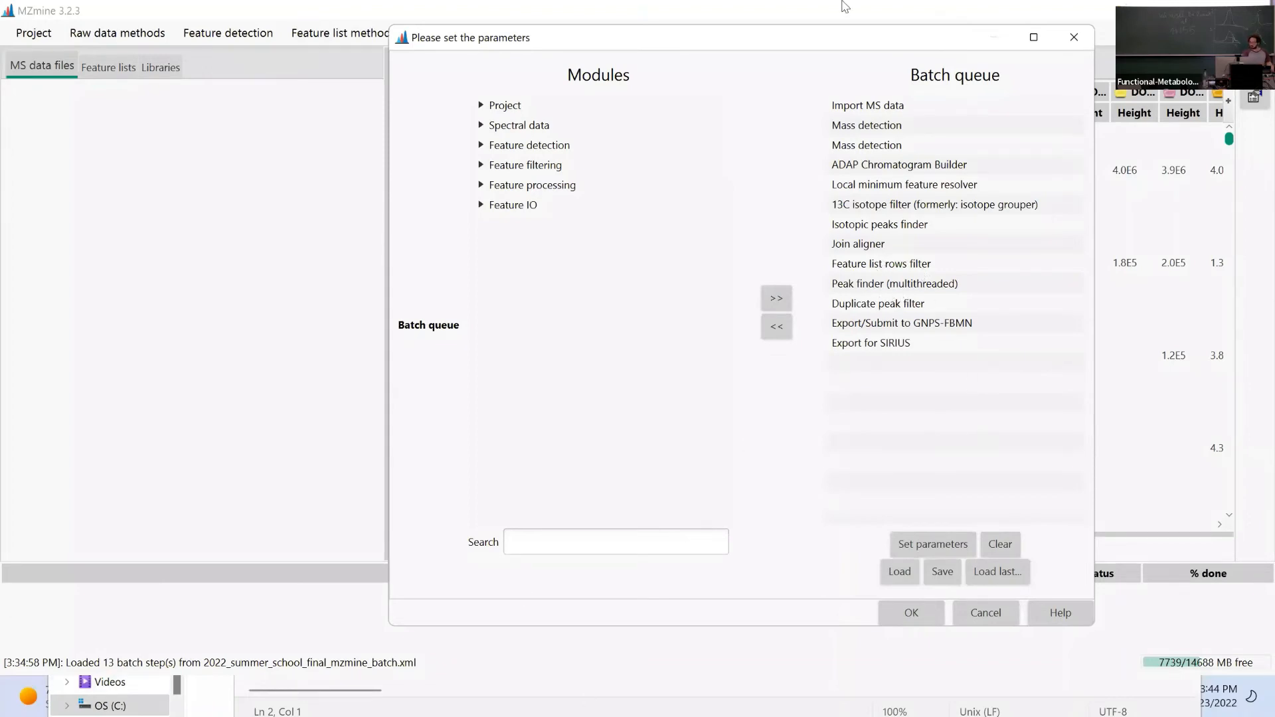
# Cancel the leftover folder selection and recheck the file names in the Import MS data step.
pyautogui.moveTo(827, 46); pyautogui.dragTo(712, 63)
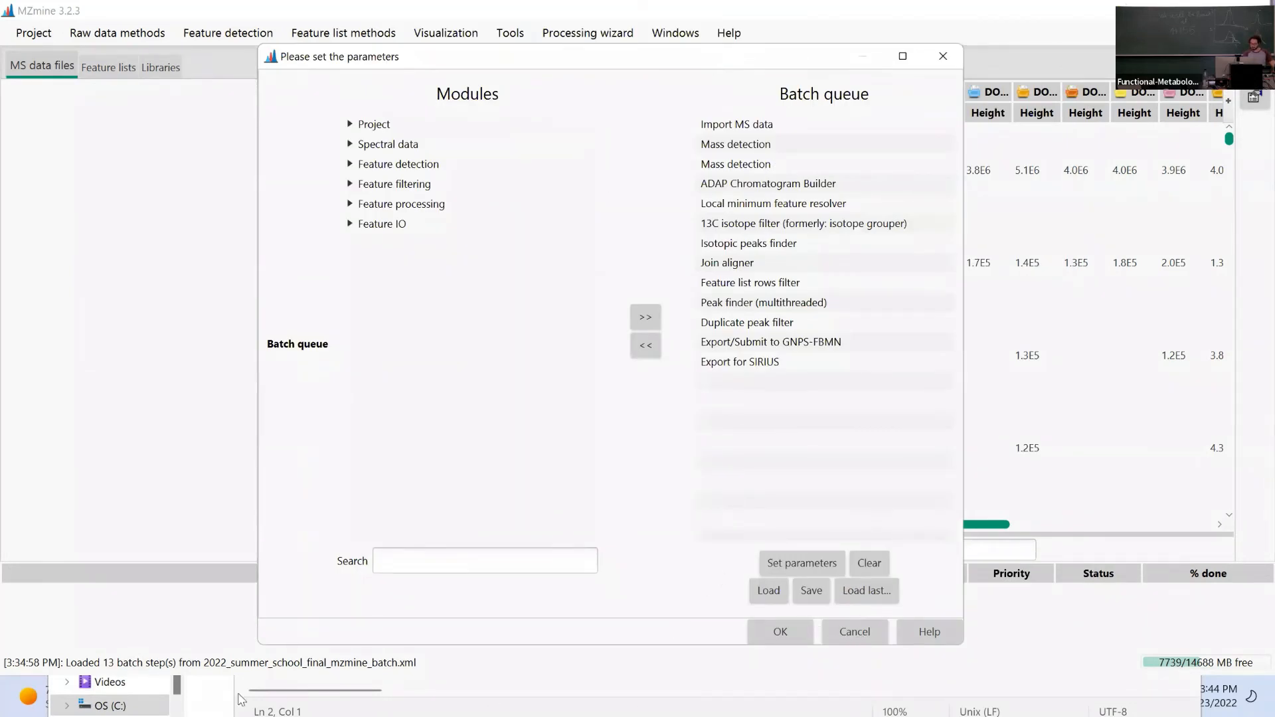
pyautogui.click(91, 696)
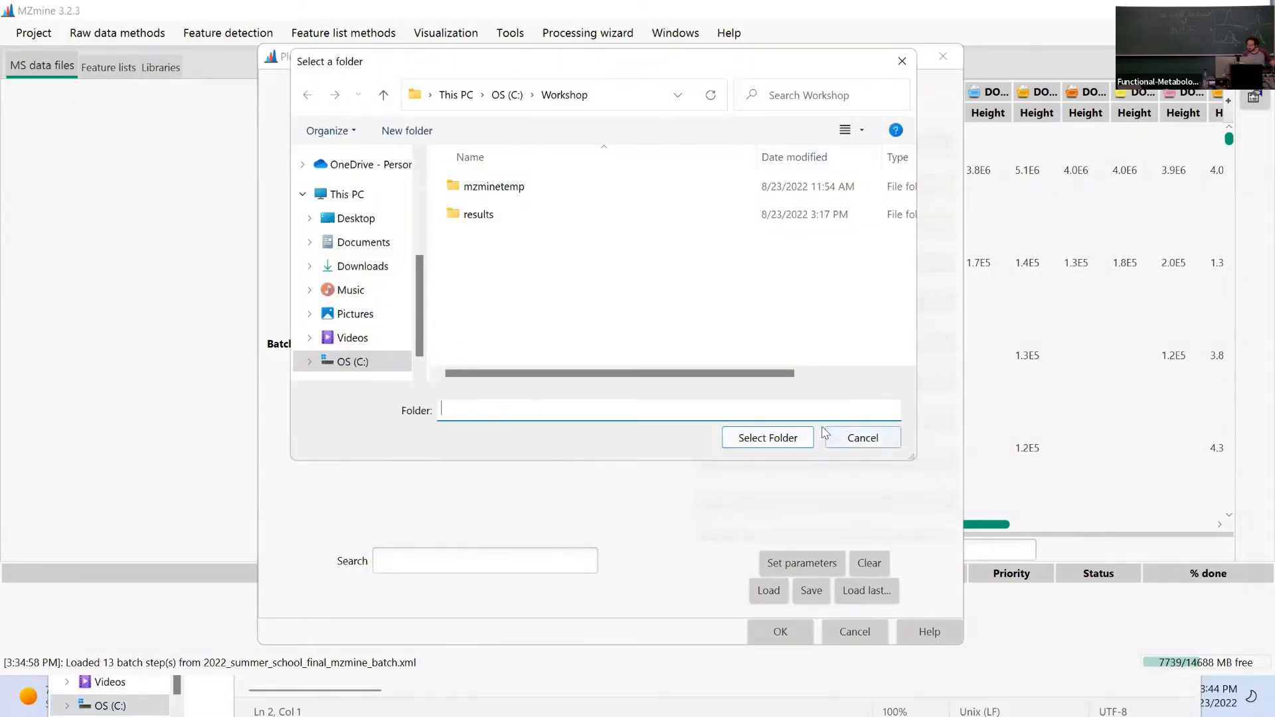
pyautogui.click(865, 441)
pyautogui.click(746, 125)
pyautogui.doubleClick(745, 124)
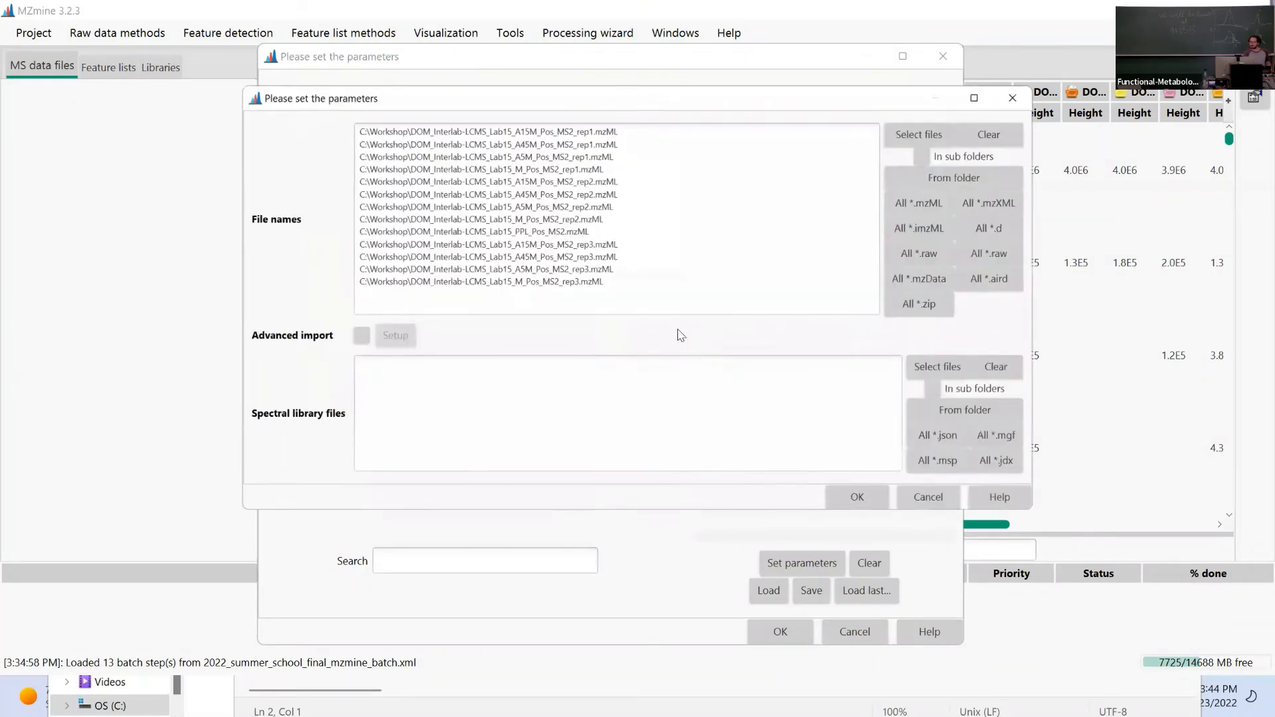
pyautogui.click(863, 503)
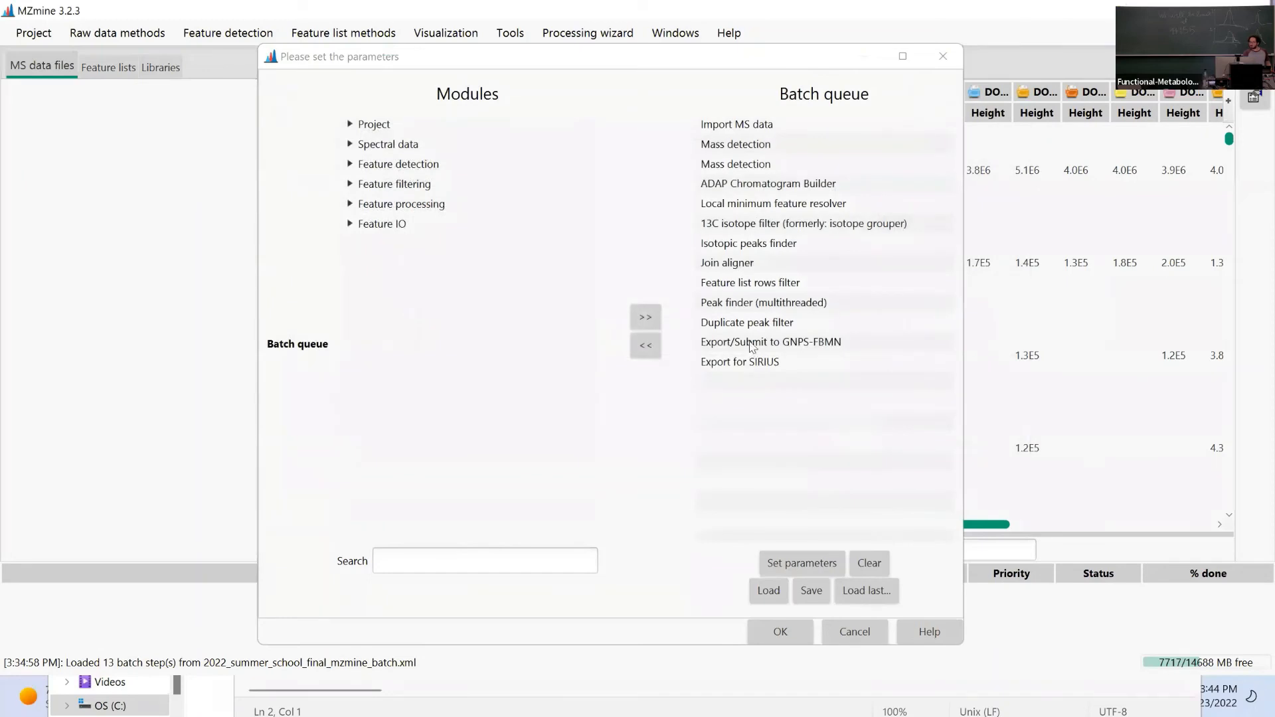
# Point out the Export/Submit to GNPS-FBMN and Export for SIRIUS steps in the batch queue.
pyautogui.click(751, 344)
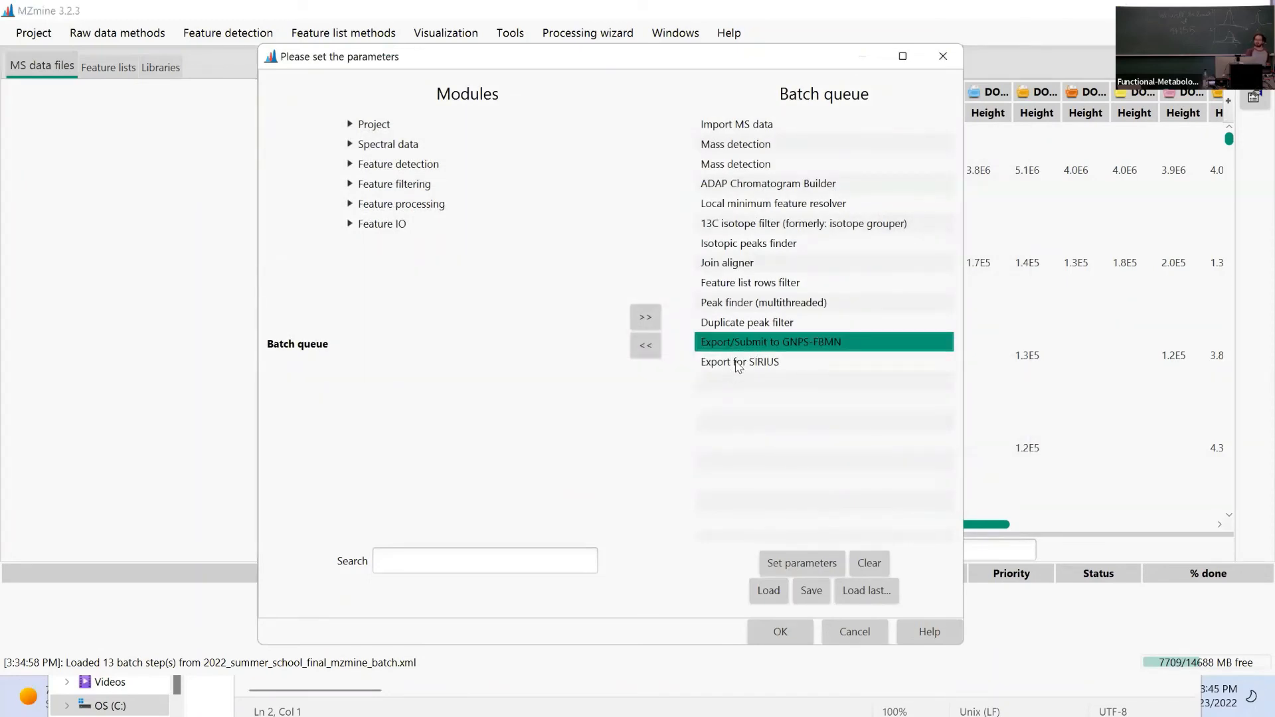
pyautogui.click(739, 367)
pyautogui.click(742, 346)
pyautogui.click(780, 362)
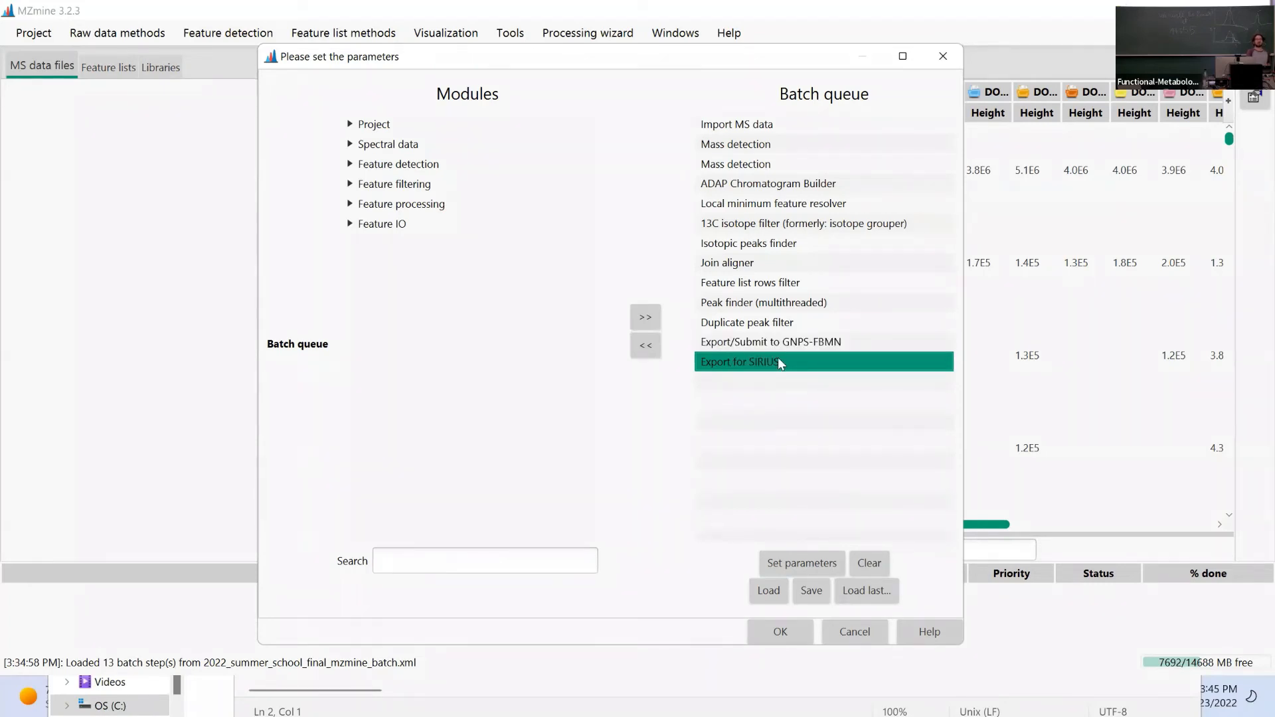
# Set the Export/Submit to GNPS-FBMN step's output filename to 20220823_gnps_fbmn_lab15_dom_interstudy in C:\Workshop\results.
pyautogui.doubleClick(742, 345)
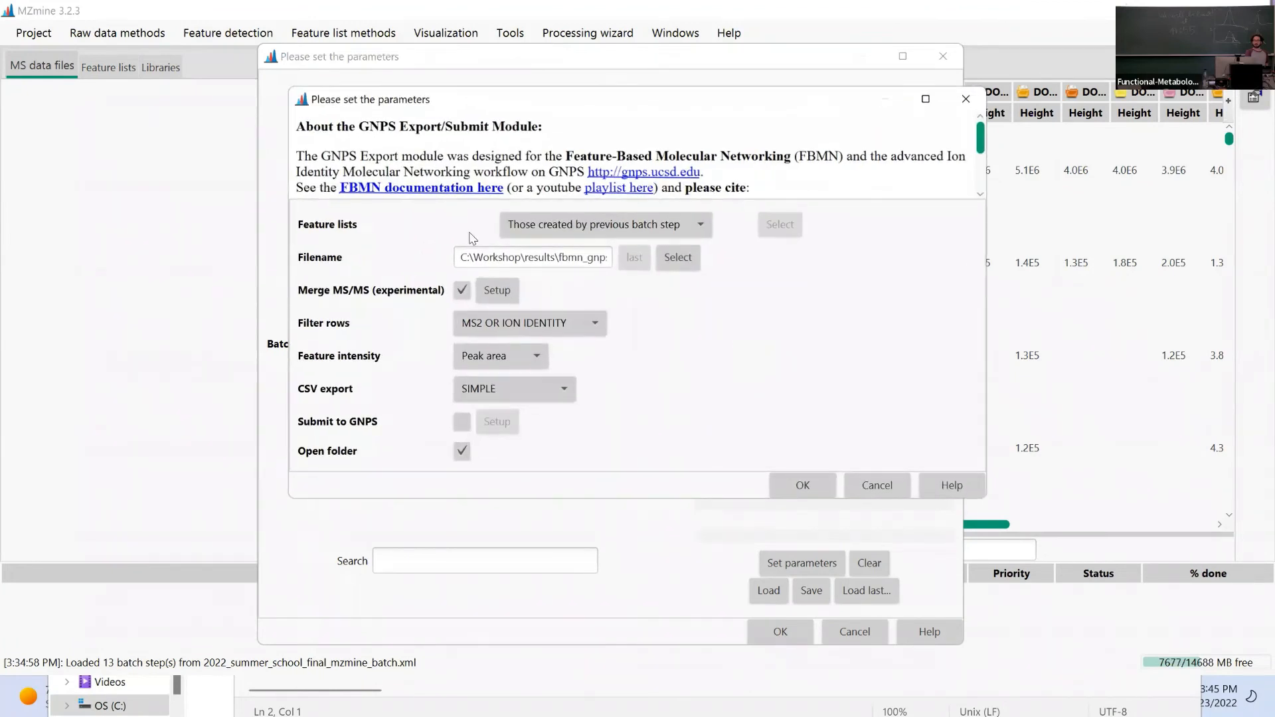
pyautogui.moveTo(463, 258); pyautogui.dragTo(665, 264)
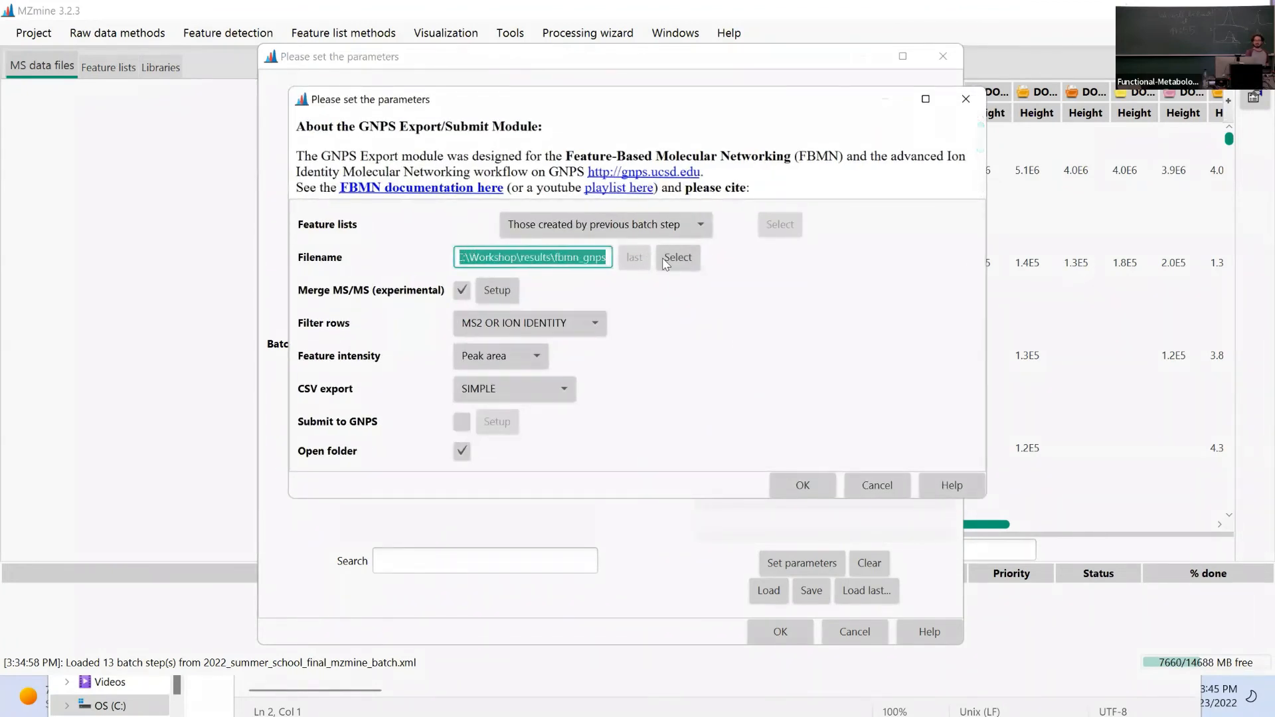
pyautogui.click(595, 262)
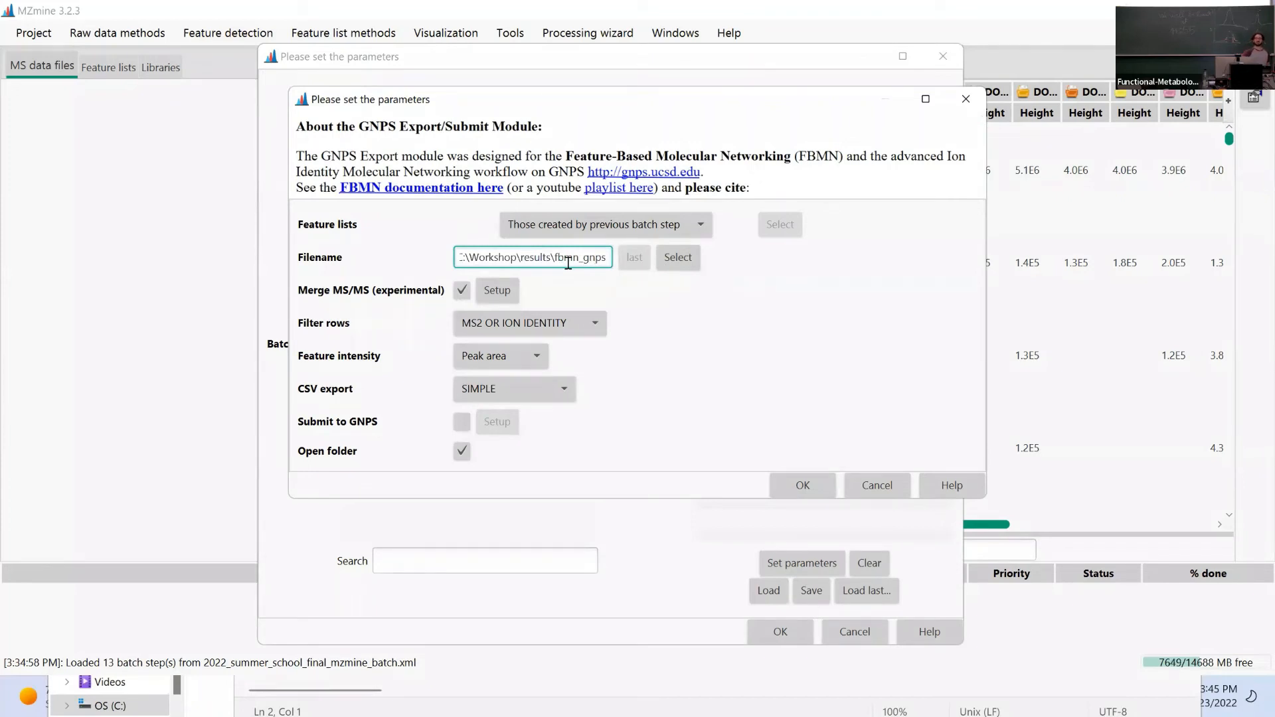
pyautogui.click(677, 258)
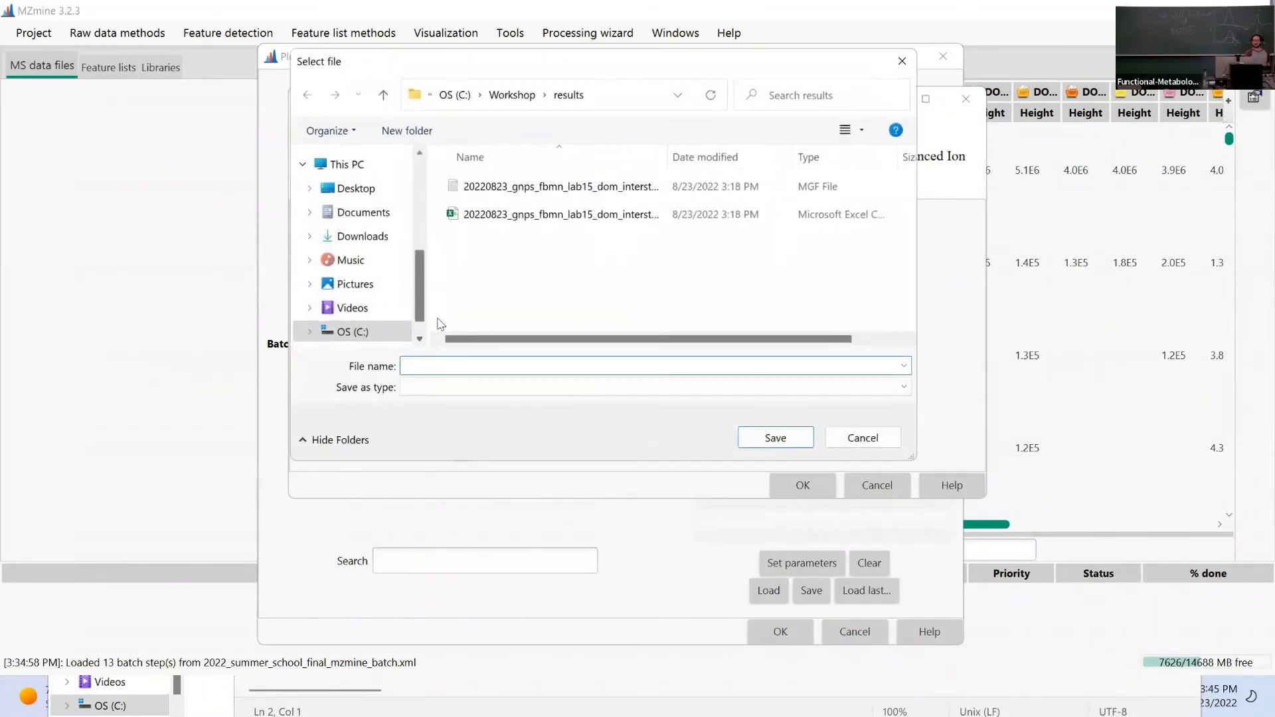
pyautogui.click(538, 190)
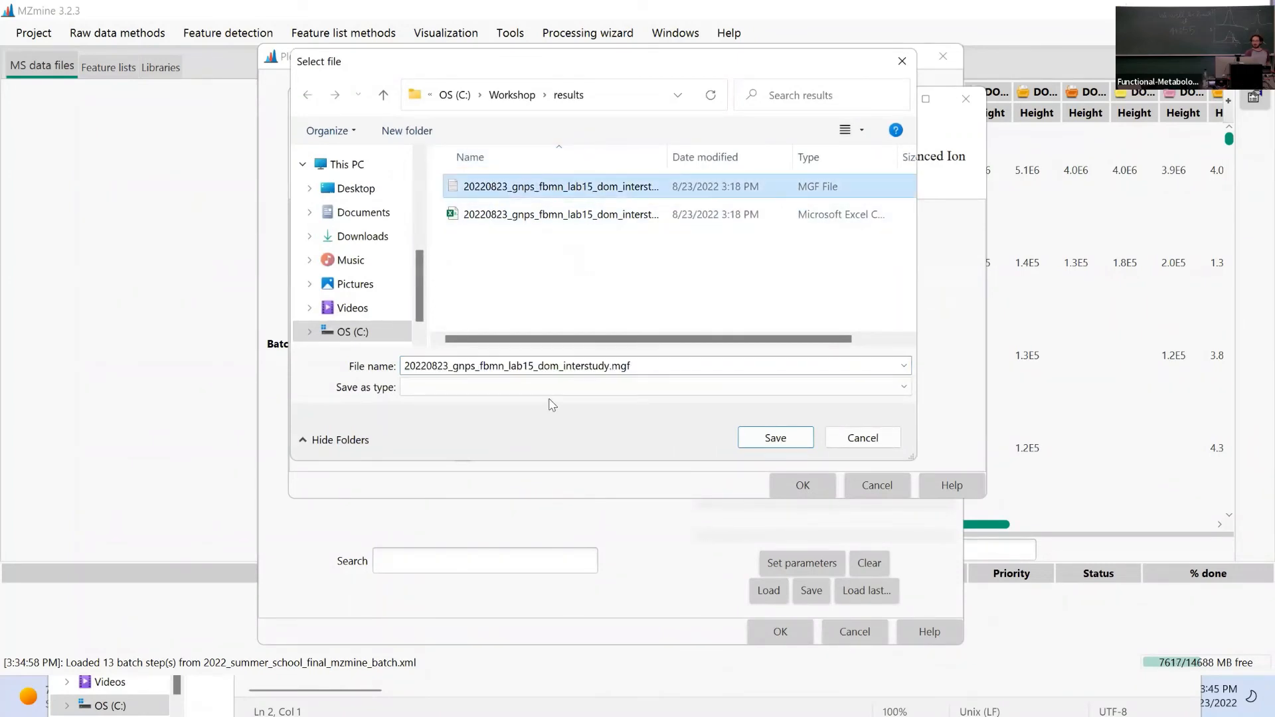
pyautogui.click(681, 367)
pyautogui.click(683, 367)
pyautogui.press('BackSpace')
pyautogui.press('BackSpace')
pyautogui.press('BackSpace')
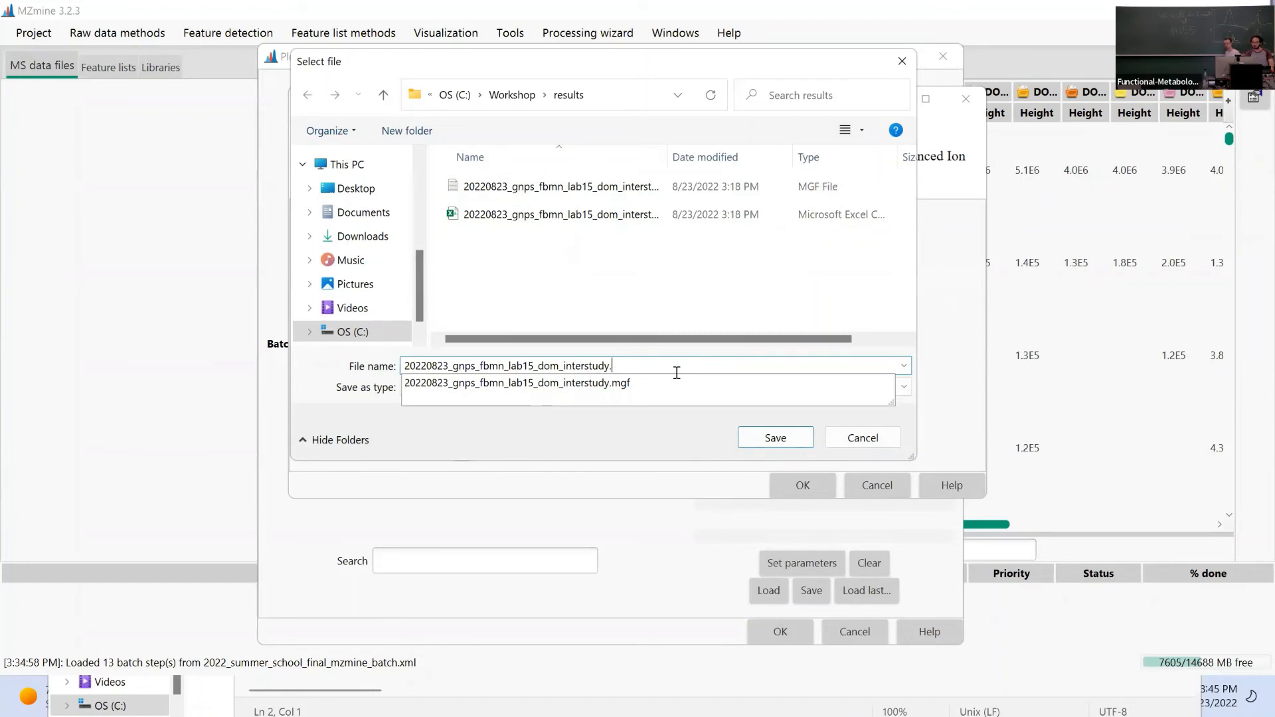
pyautogui.press('BackSpace')
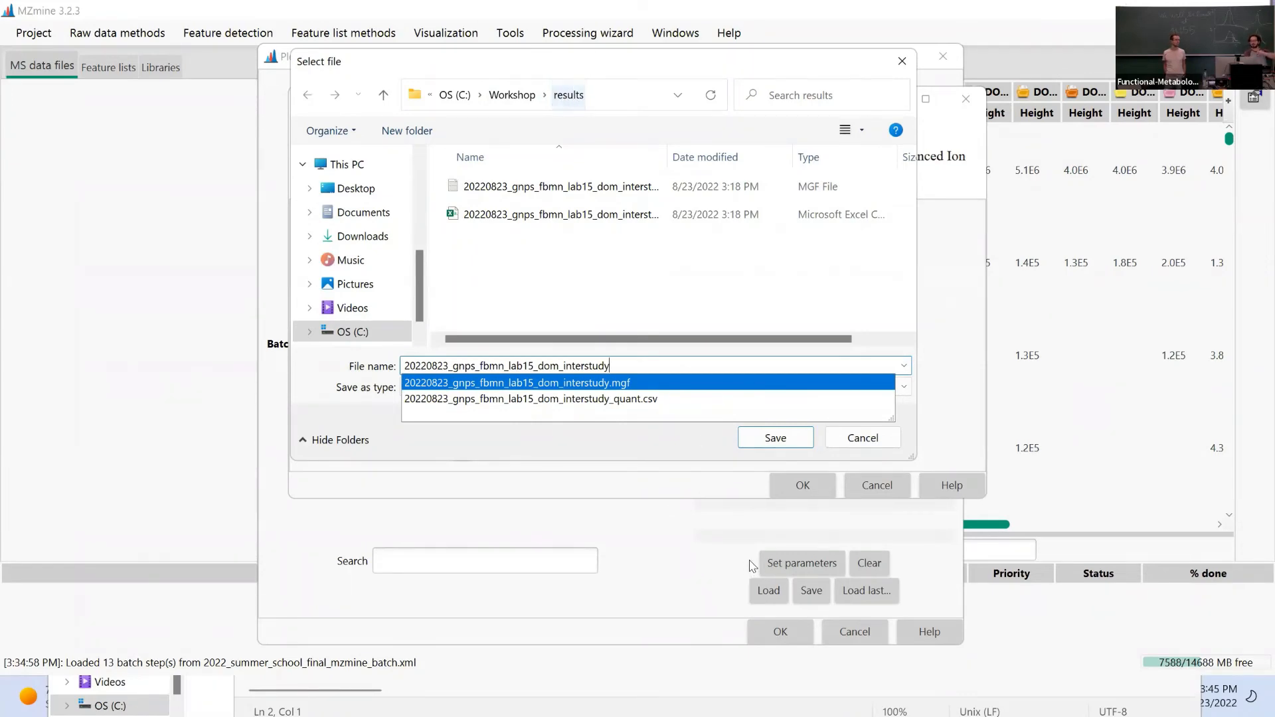
pyautogui.click(774, 438)
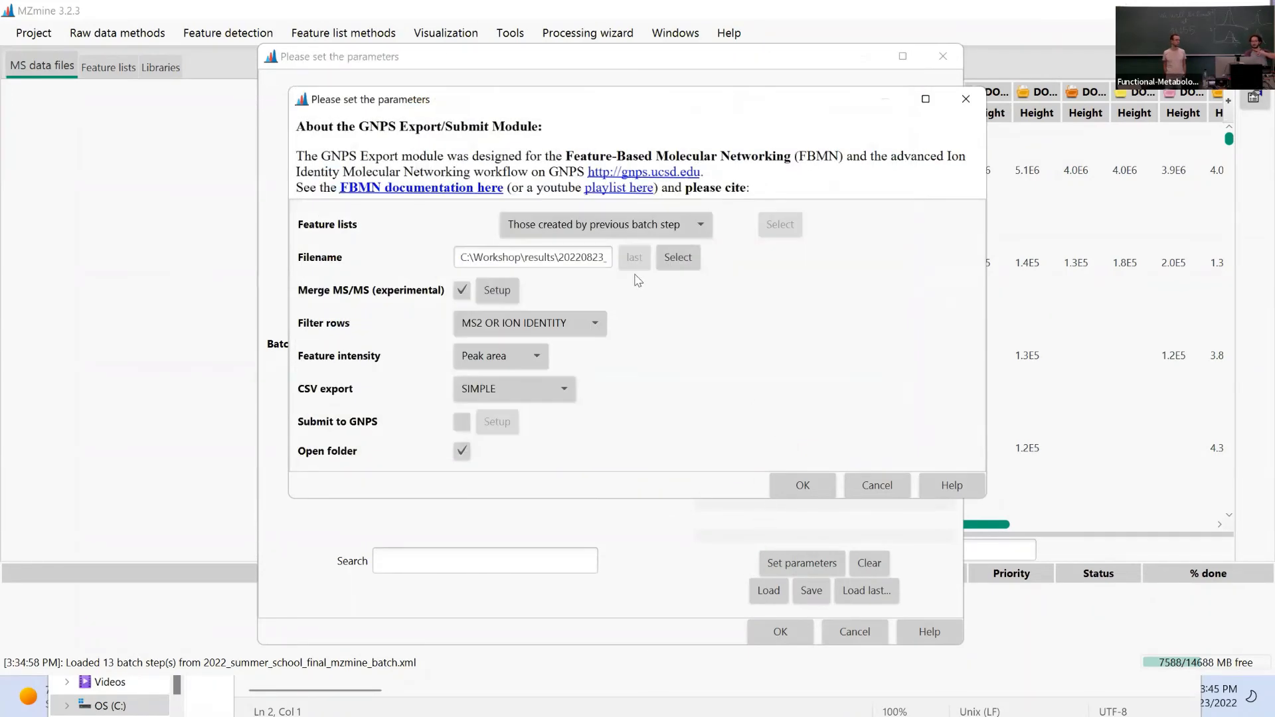
# Check the full output filename in the Export/Submit to GNPS-FBMN step and accept its parameters.
pyautogui.click(578, 261)
pyautogui.moveTo(468, 261); pyautogui.dragTo(746, 267)
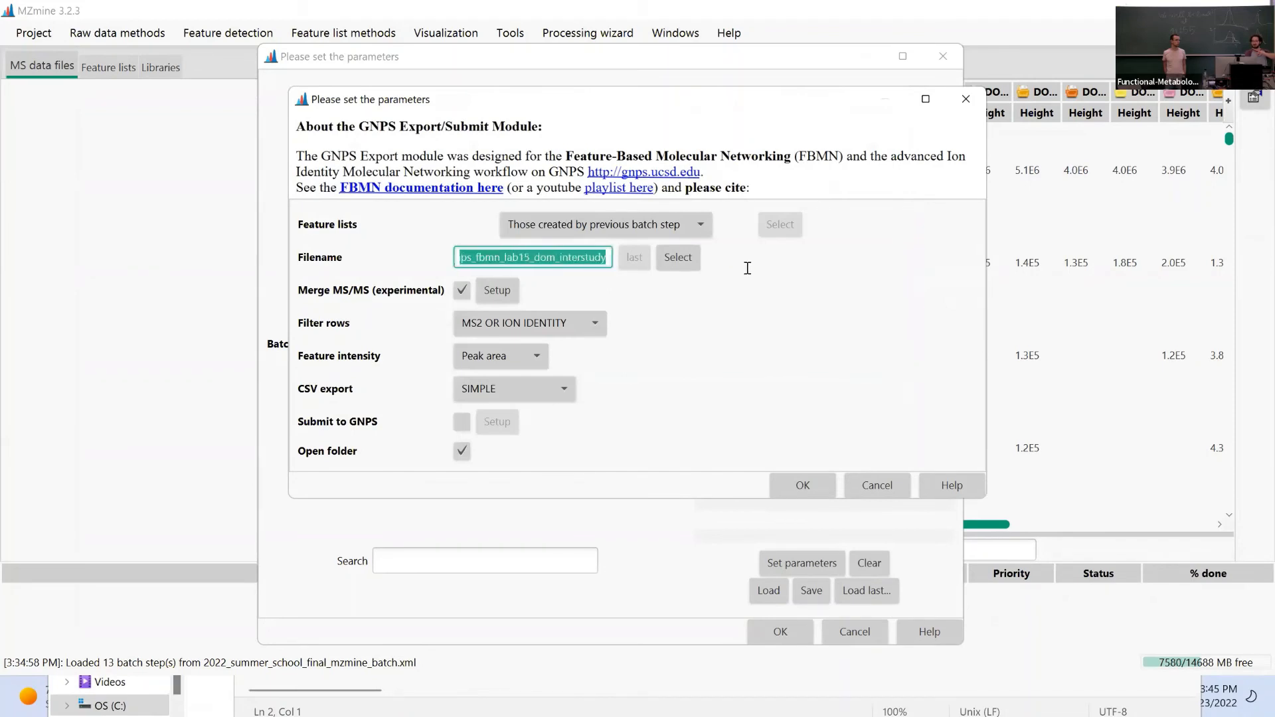
pyautogui.click(560, 259)
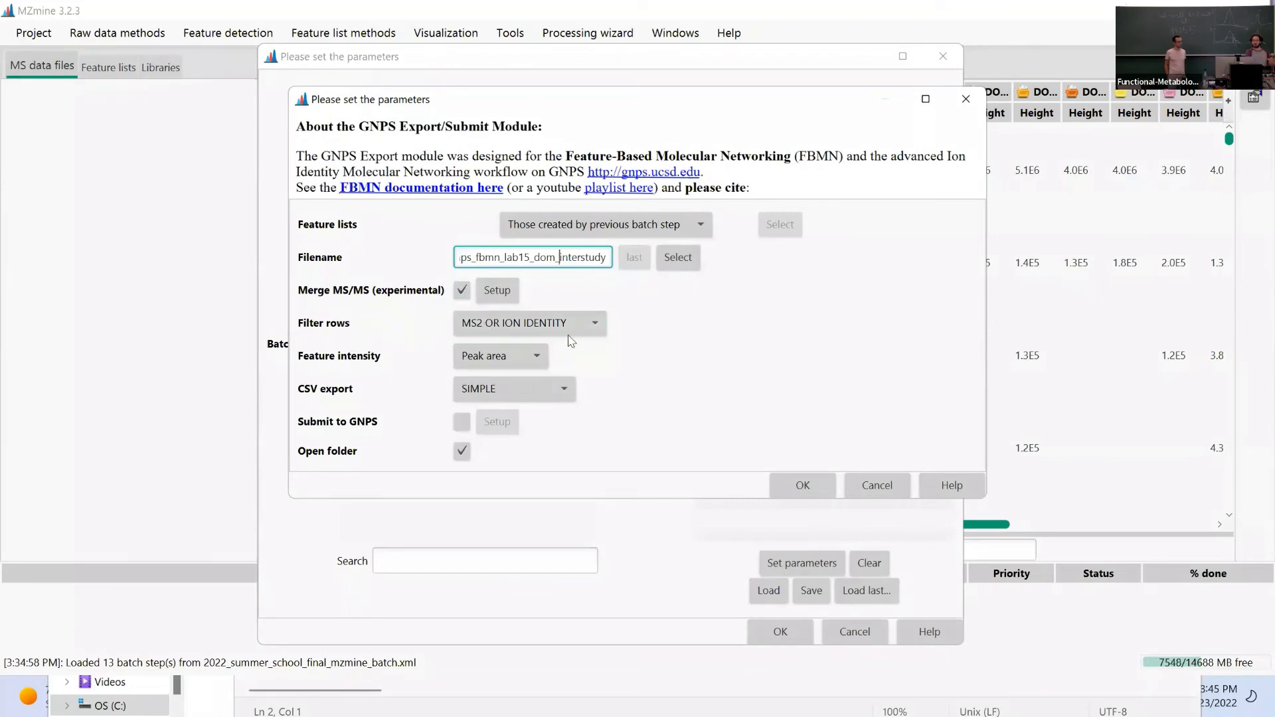
pyautogui.click(802, 486)
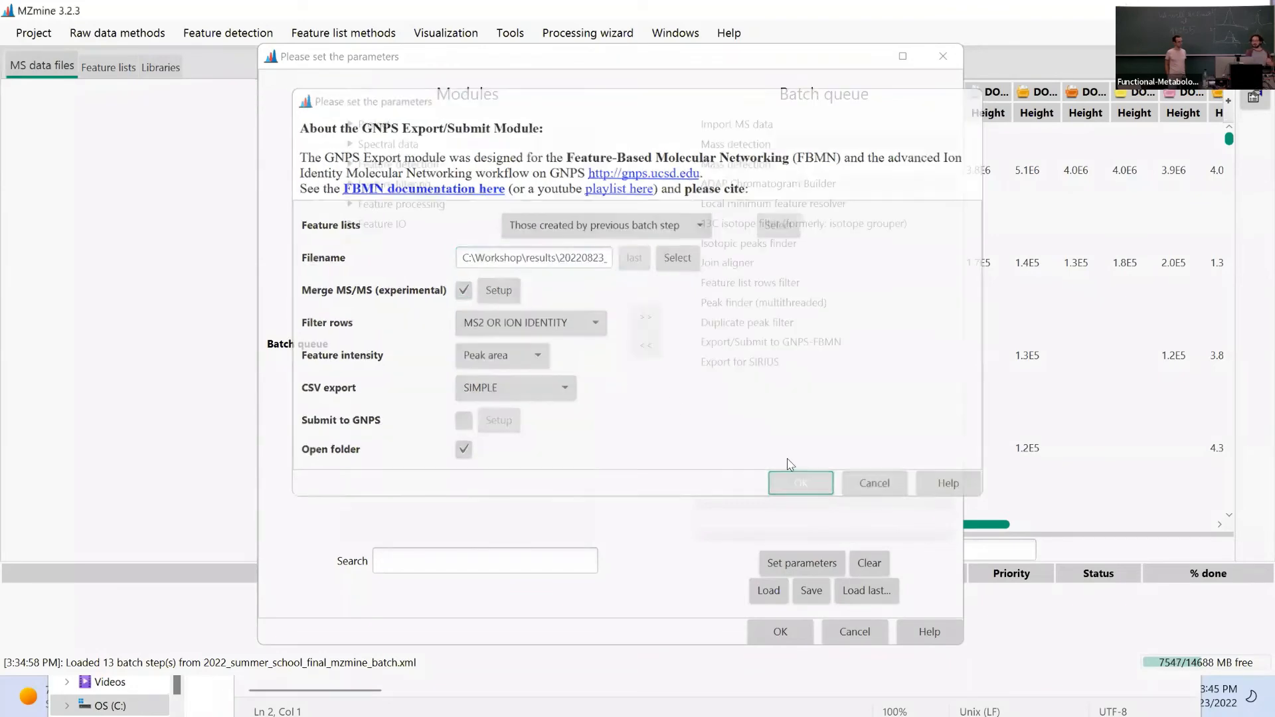
# For the Export for SIRIUS output, reuse the existing file name 20220823_gnps_fbmn_lab15_dom_interstudy from the results folder without its .mgf extension.
pyautogui.doubleClick(750, 364)
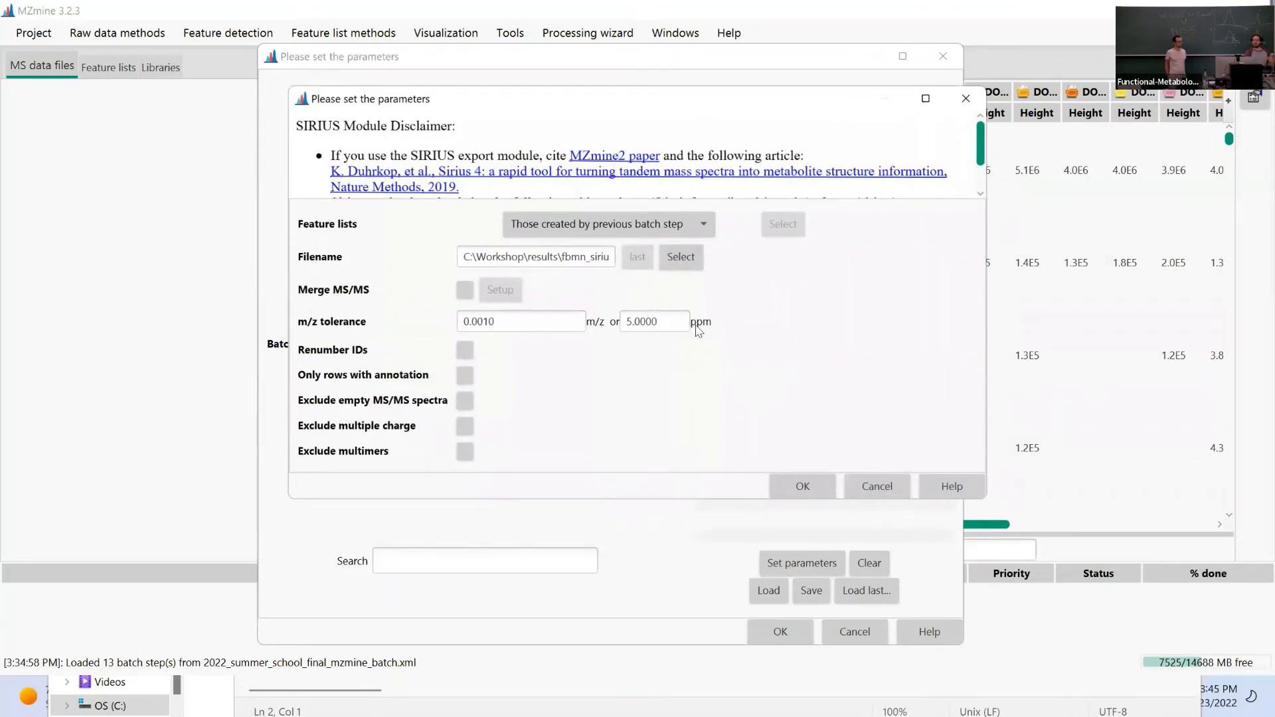
pyautogui.moveTo(463, 257); pyautogui.dragTo(722, 261)
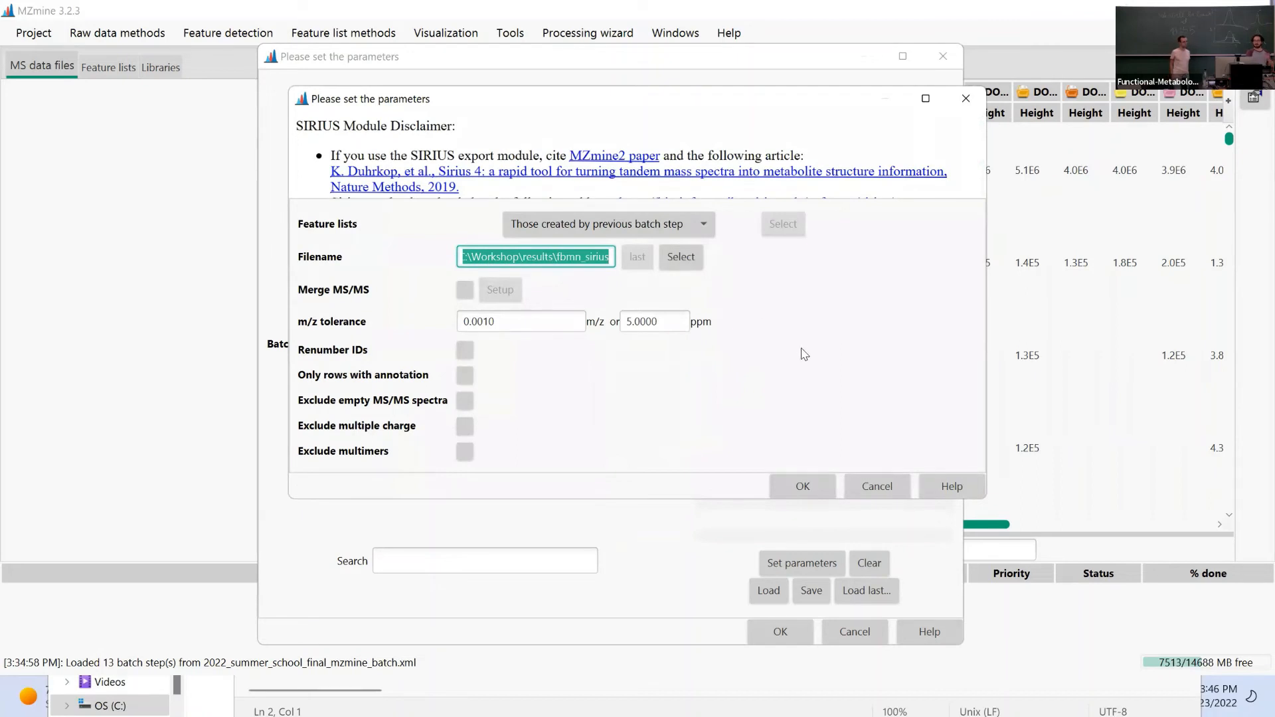
pyautogui.click(690, 261)
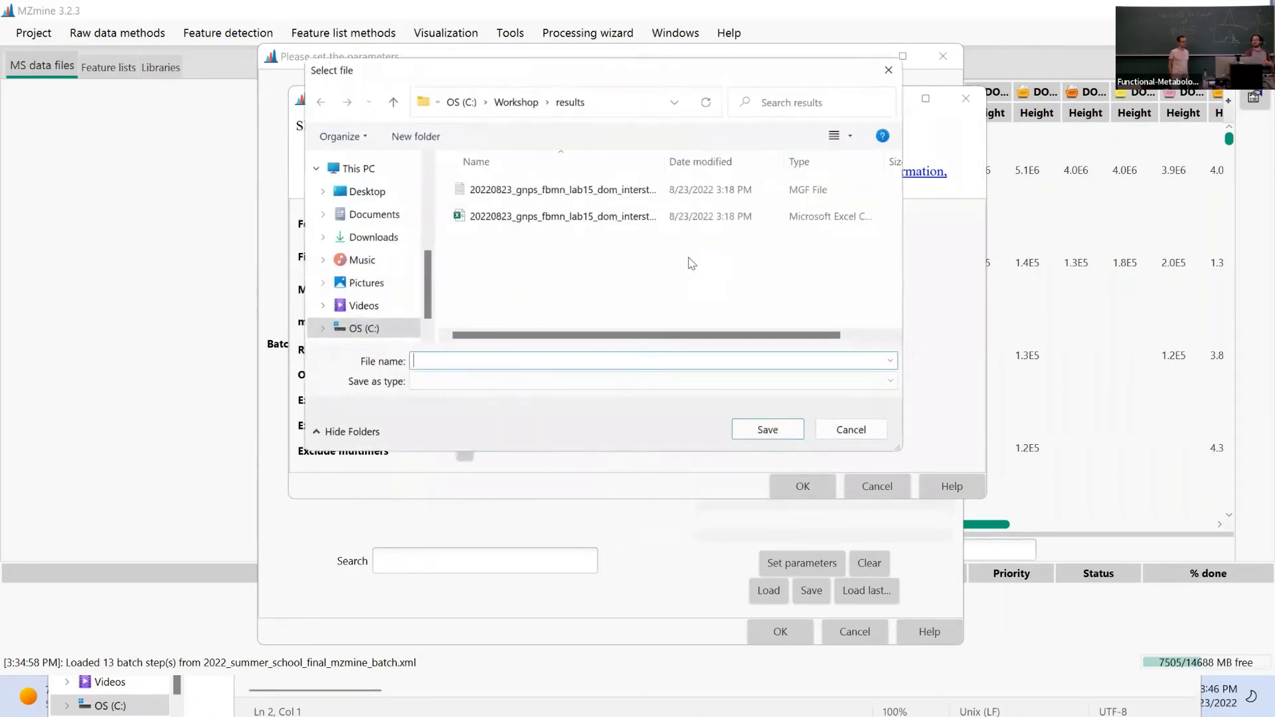
pyautogui.click(569, 193)
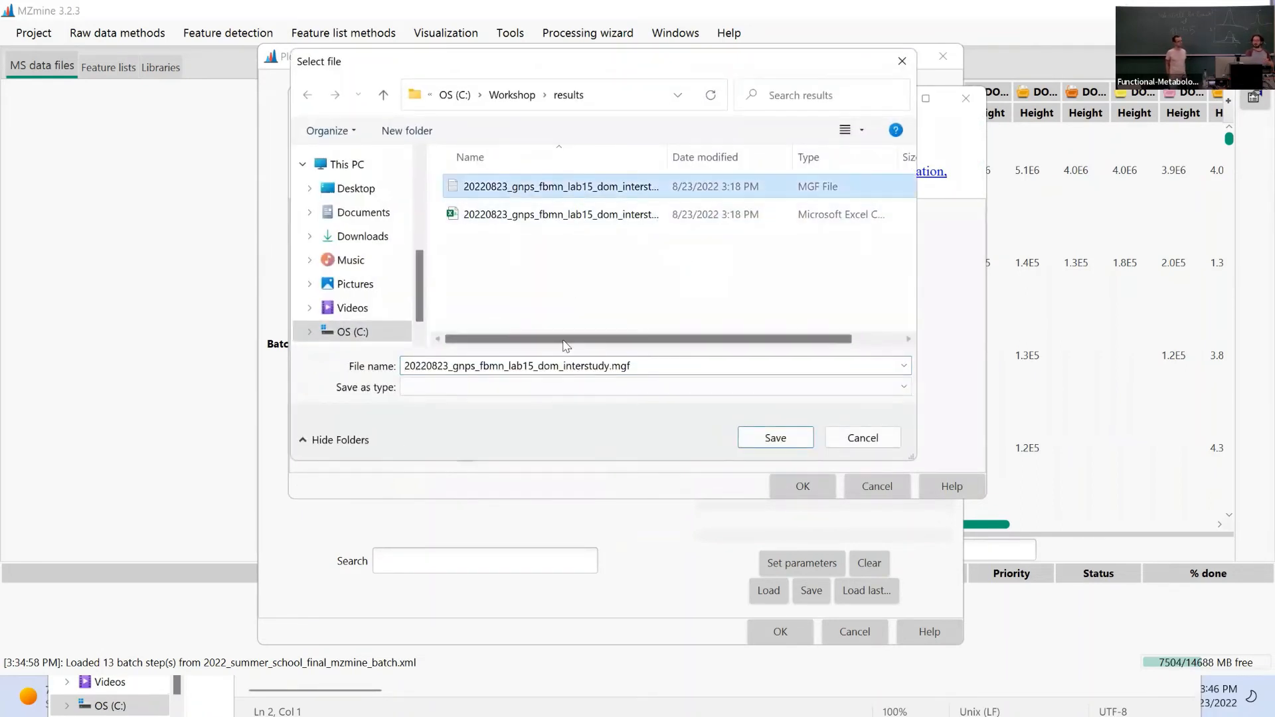
pyautogui.click(618, 366)
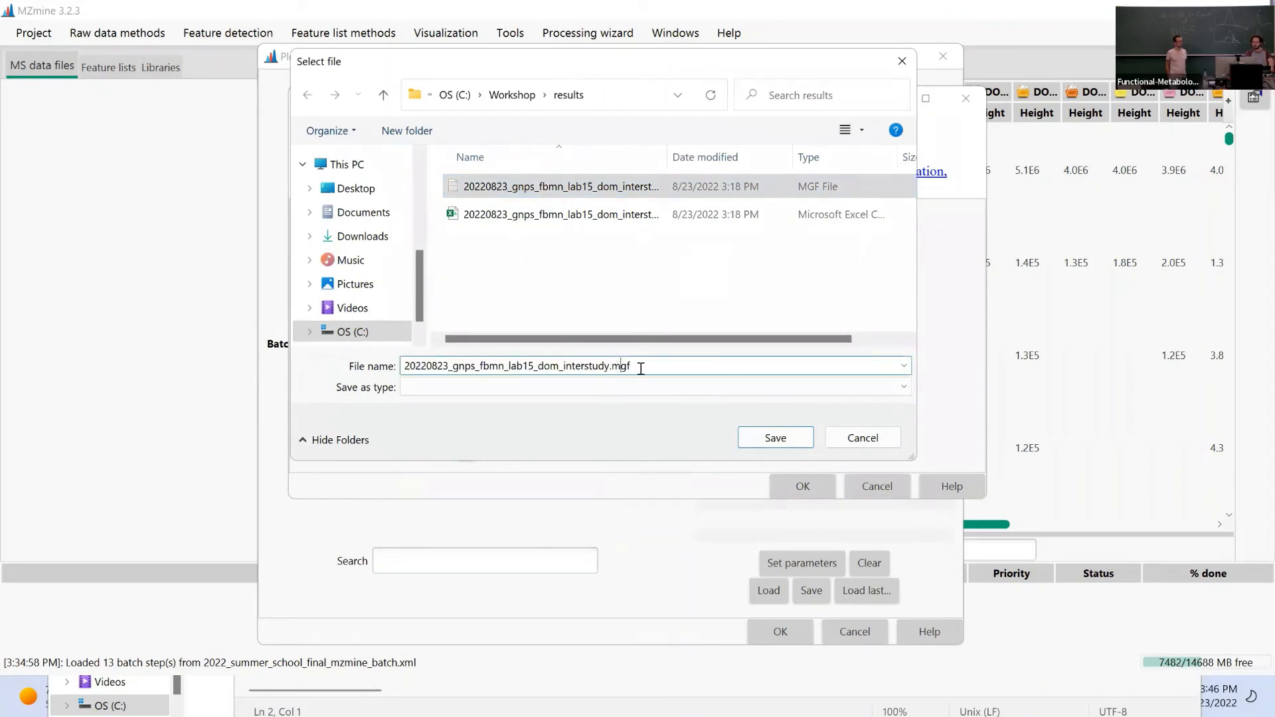
pyautogui.press('BackSpace')
pyautogui.press('BackSpace')
pyautogui.press('BackSpace')
pyautogui.press('BackSpace')
pyautogui.press('BackSpace')
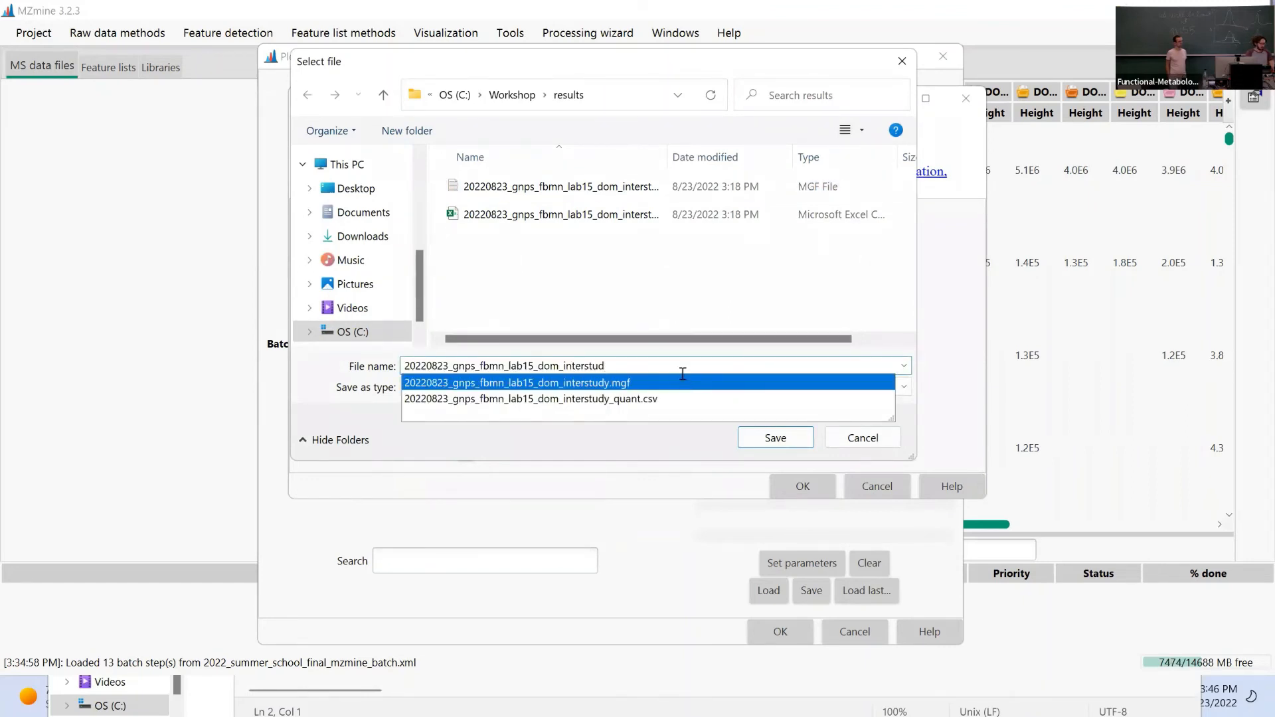
pyautogui.write('y')
# Change the output file name to 20220823_sirius_lab15_dom_interstudy, save it and accept the Export for SIRIUS parameters.
pyautogui.moveTo(453, 366); pyautogui.dragTo(505, 369)
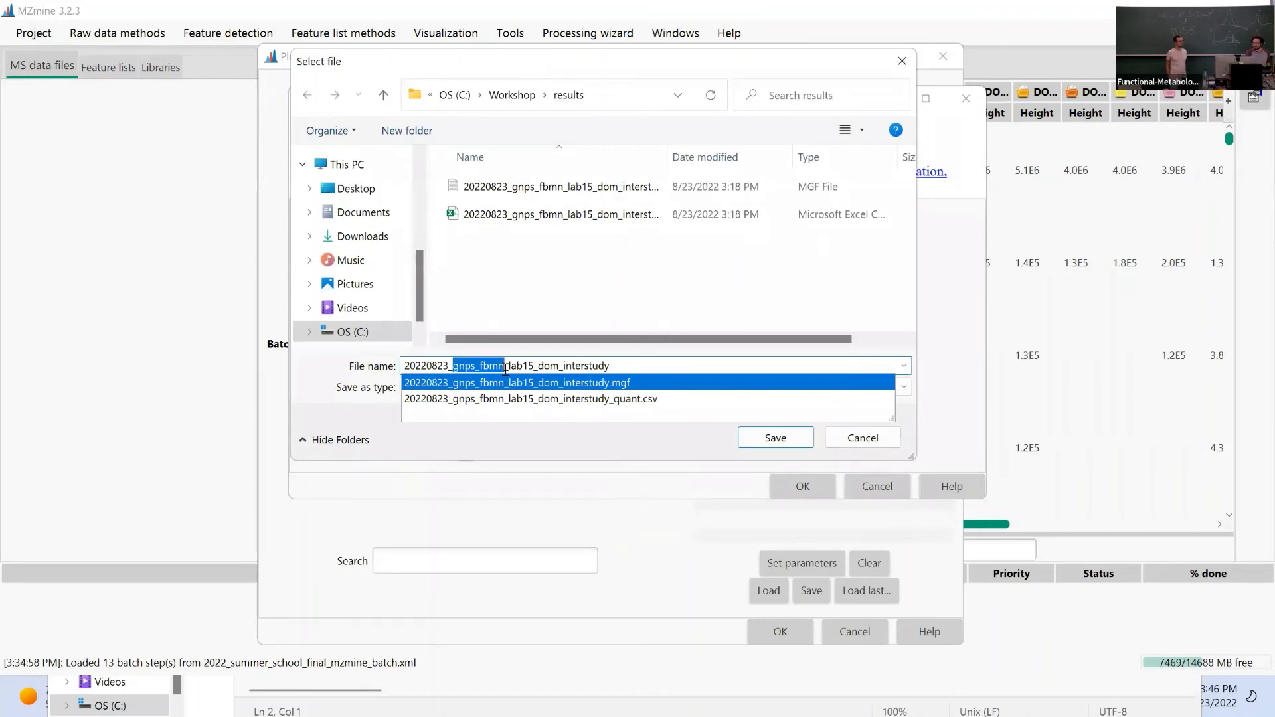
pyautogui.write('sirius')
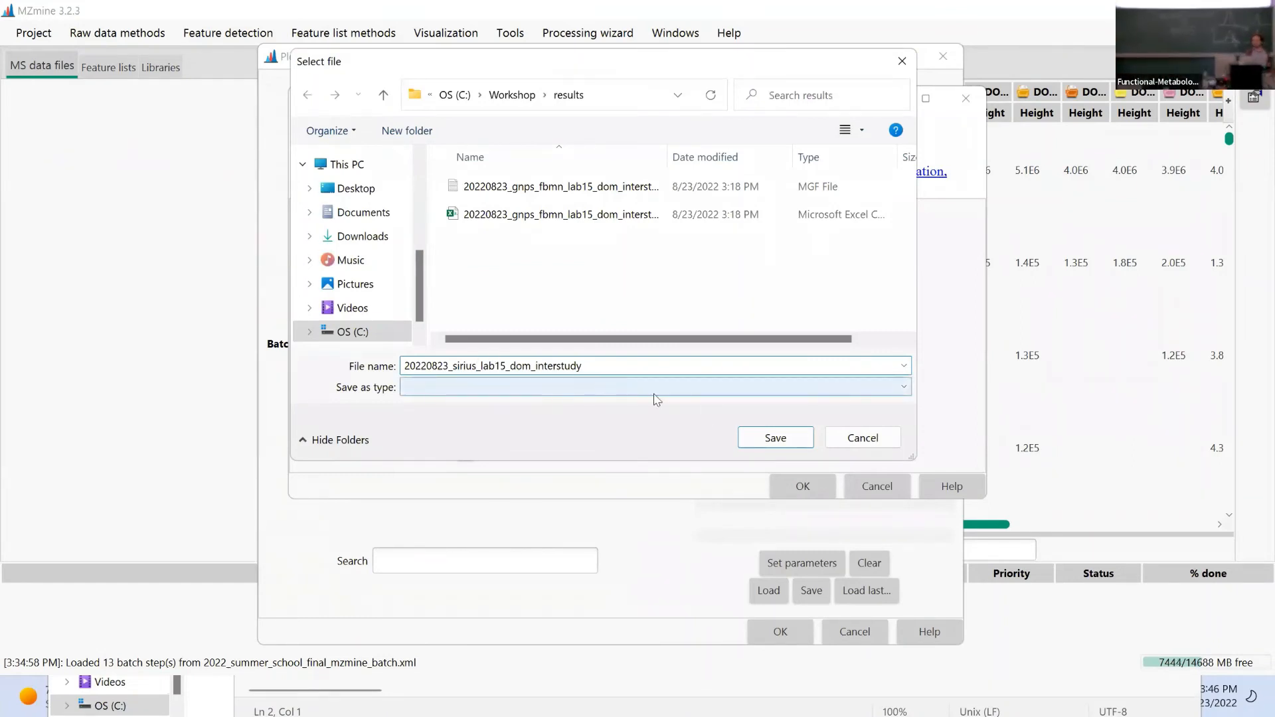
pyautogui.click(804, 440)
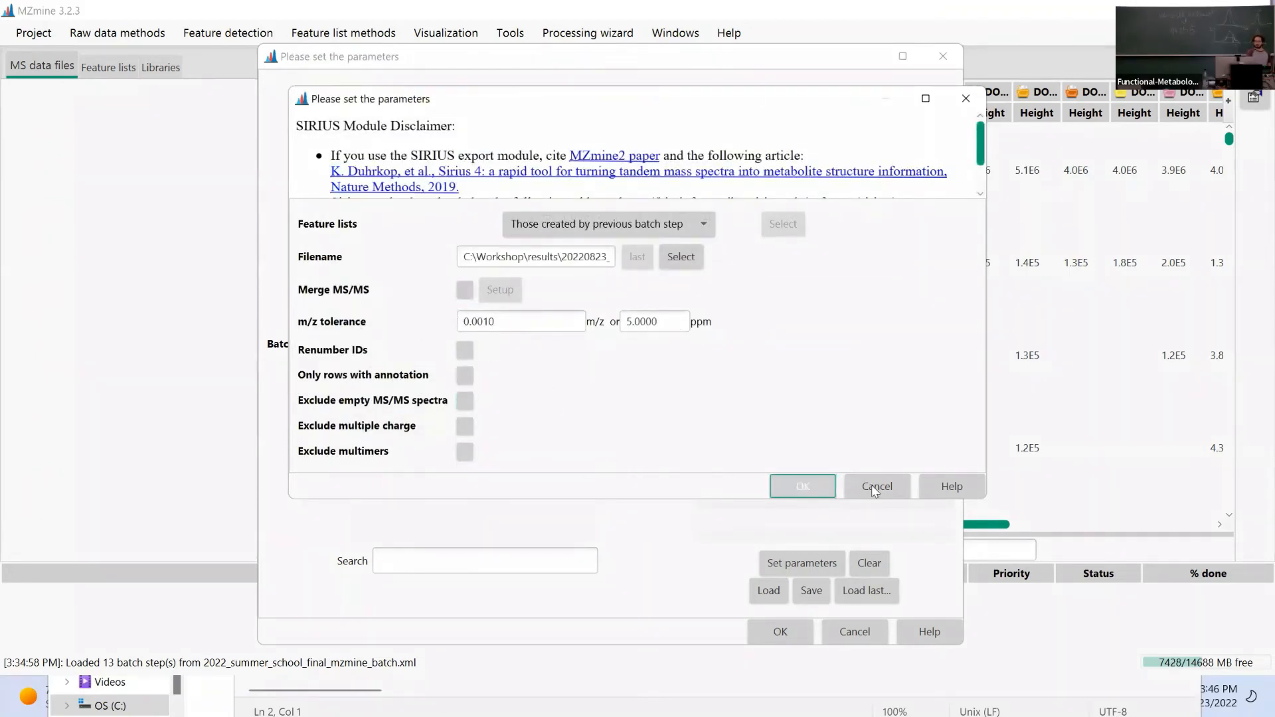
pyautogui.click(812, 484)
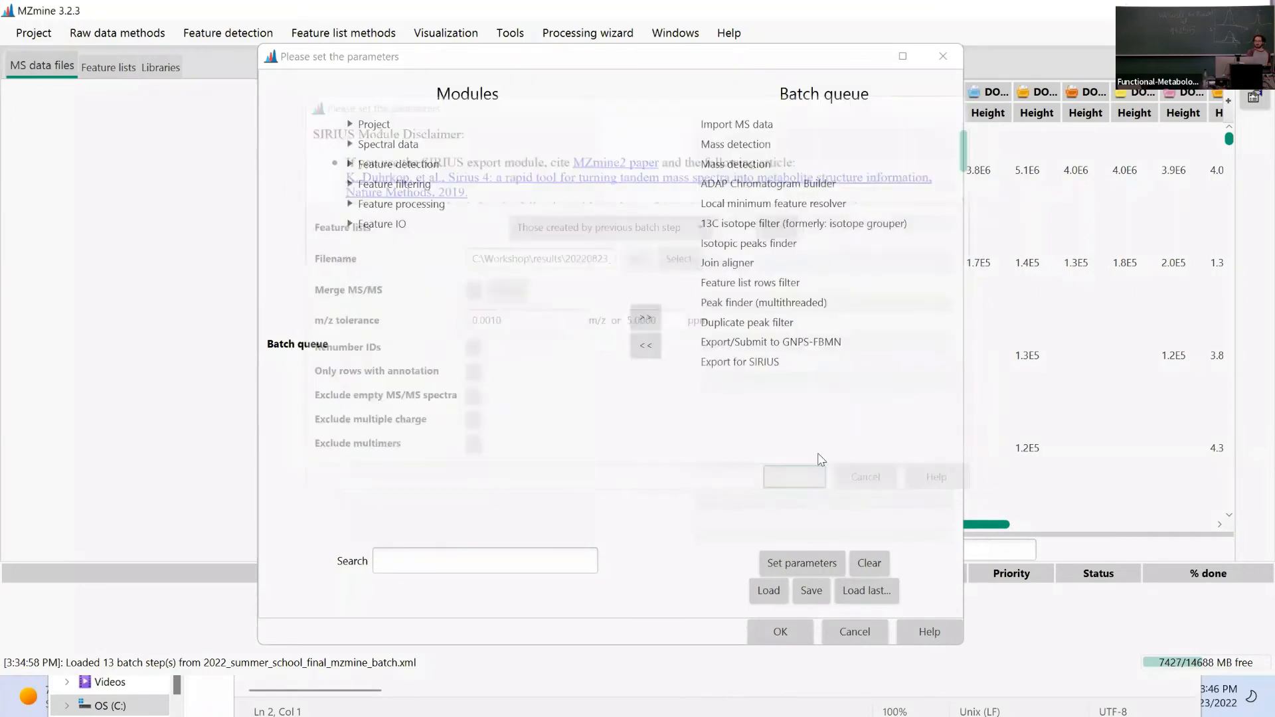
# Save the batch queue to C:\Workshop as 2022_summer_school2.xml, replacing the existing file.
pyautogui.click(809, 592)
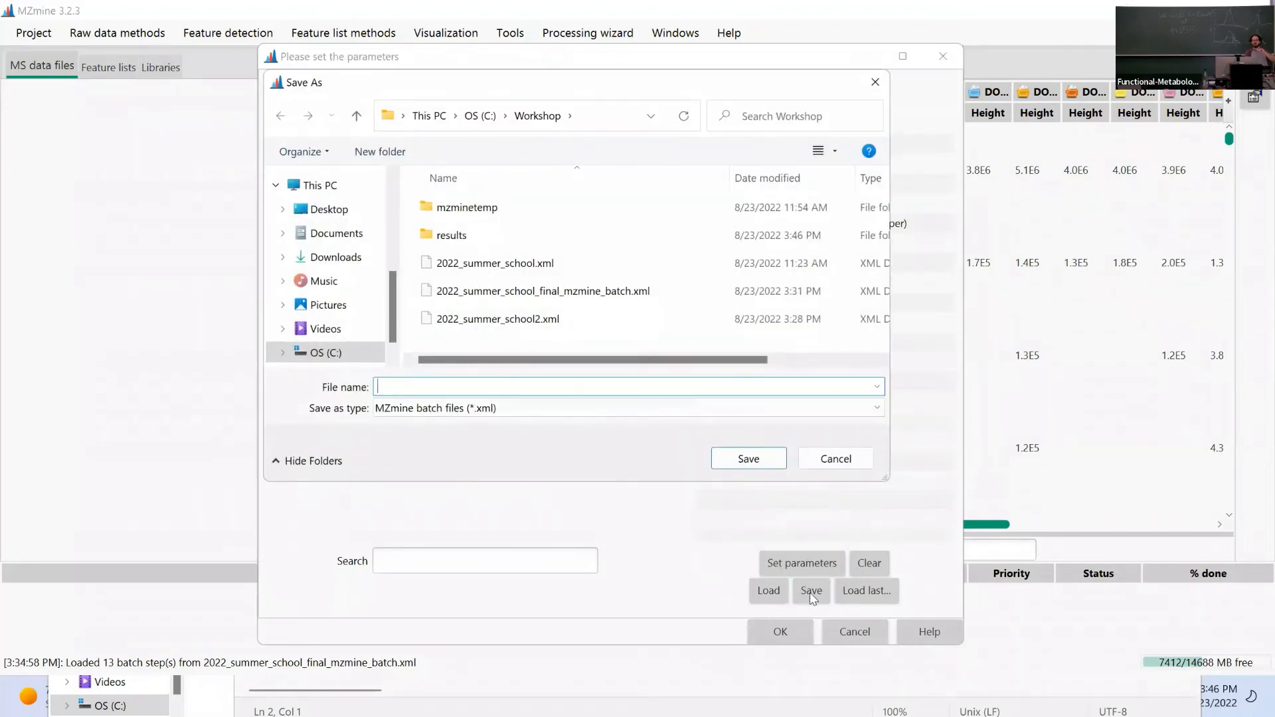
pyautogui.click(565, 293)
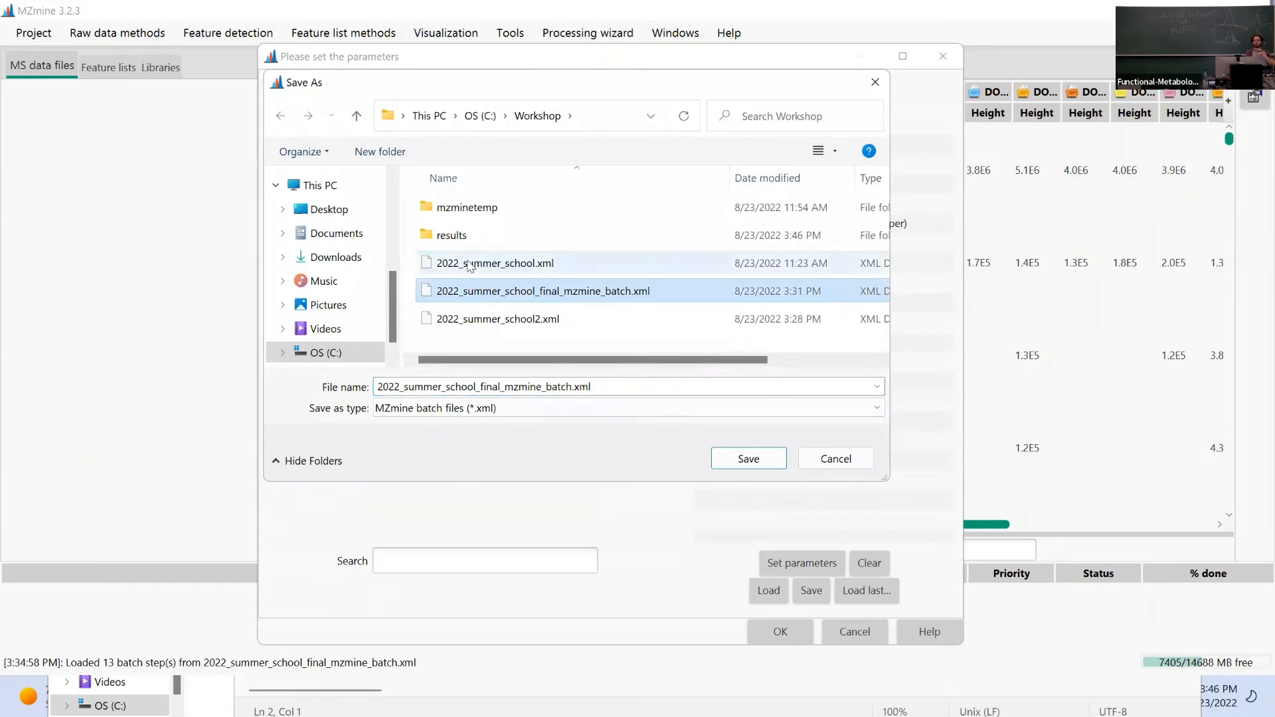
pyautogui.click(515, 322)
pyautogui.click(749, 459)
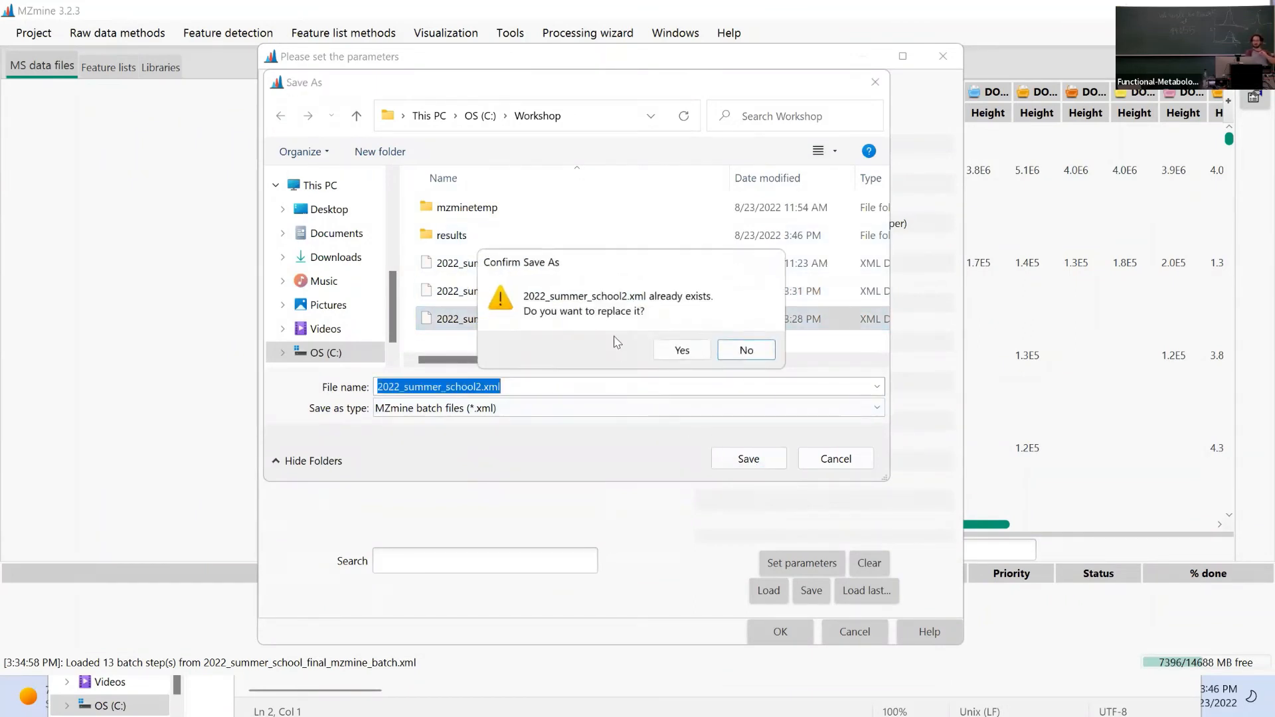
pyautogui.click(757, 350)
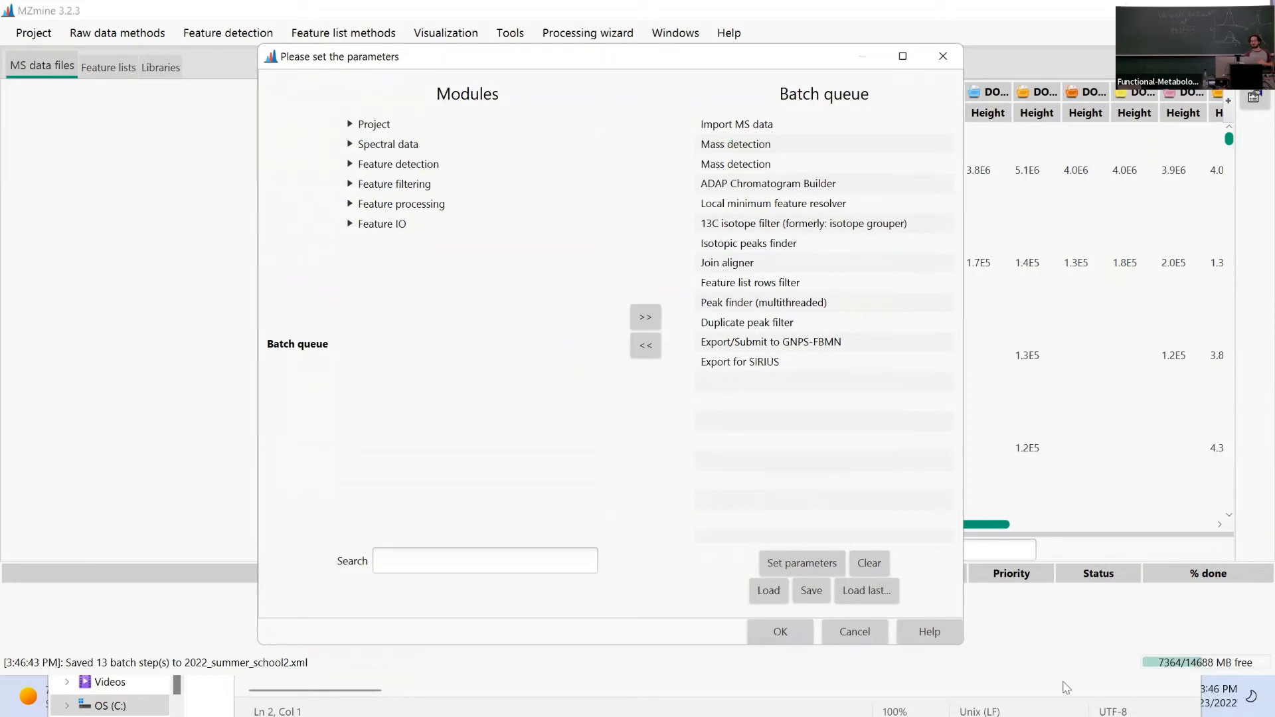
# Run the batch with all its steps and show the generated feature lists.
pyautogui.click(781, 637)
pyautogui.click(791, 627)
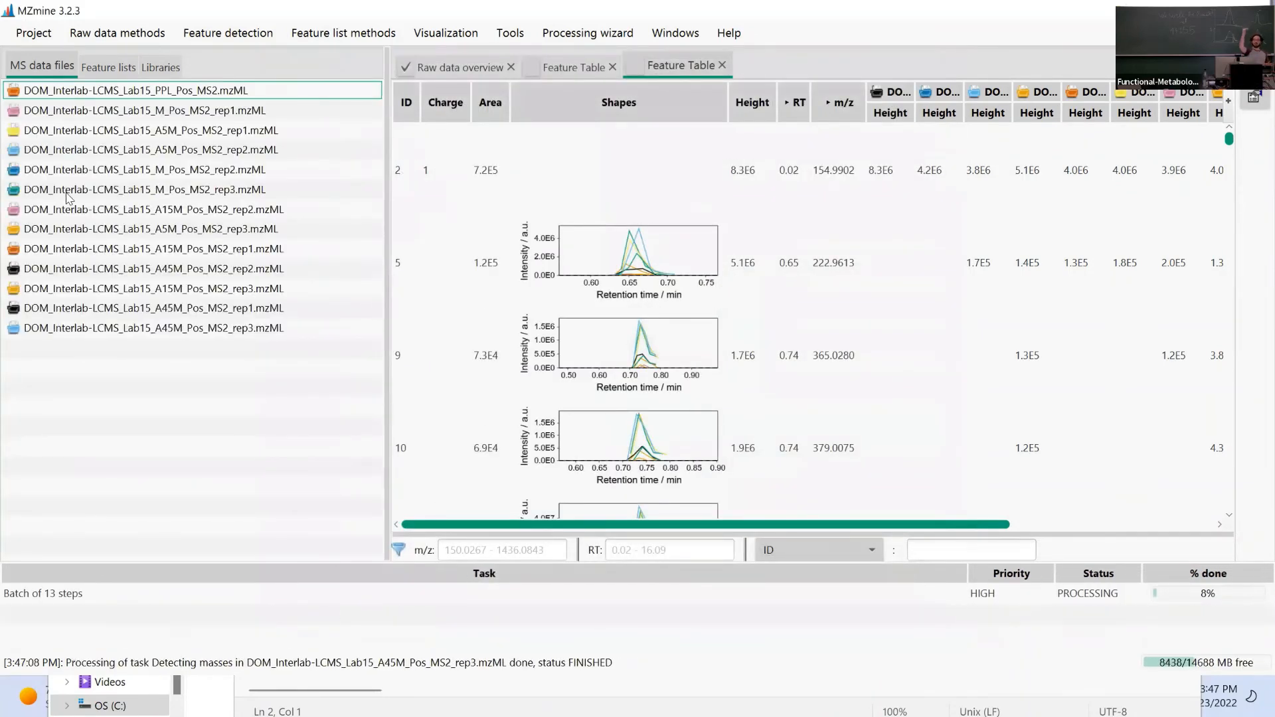
pyautogui.click(106, 66)
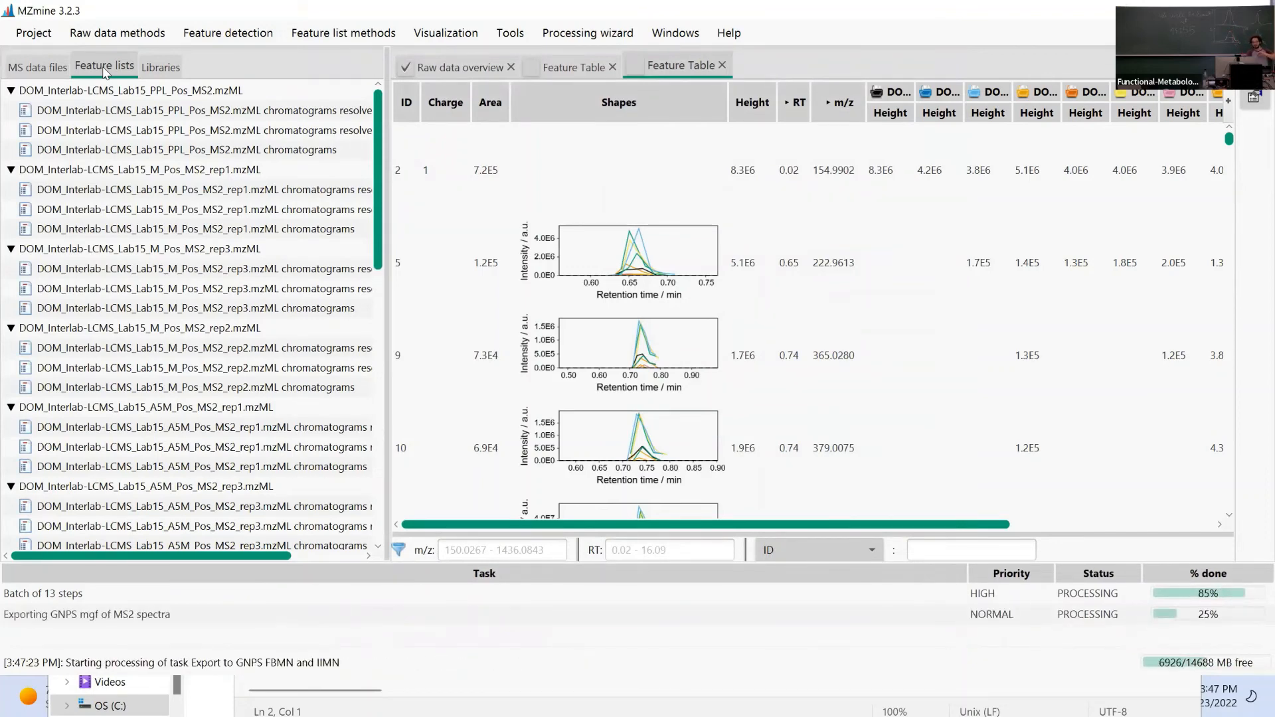
# Switch to the results folder in File Explorer and highlight the exported GNPS-FBMN mgf, quant csv and SIRIUS mgf files.
pyautogui.hotkey('alt', 'Tab')
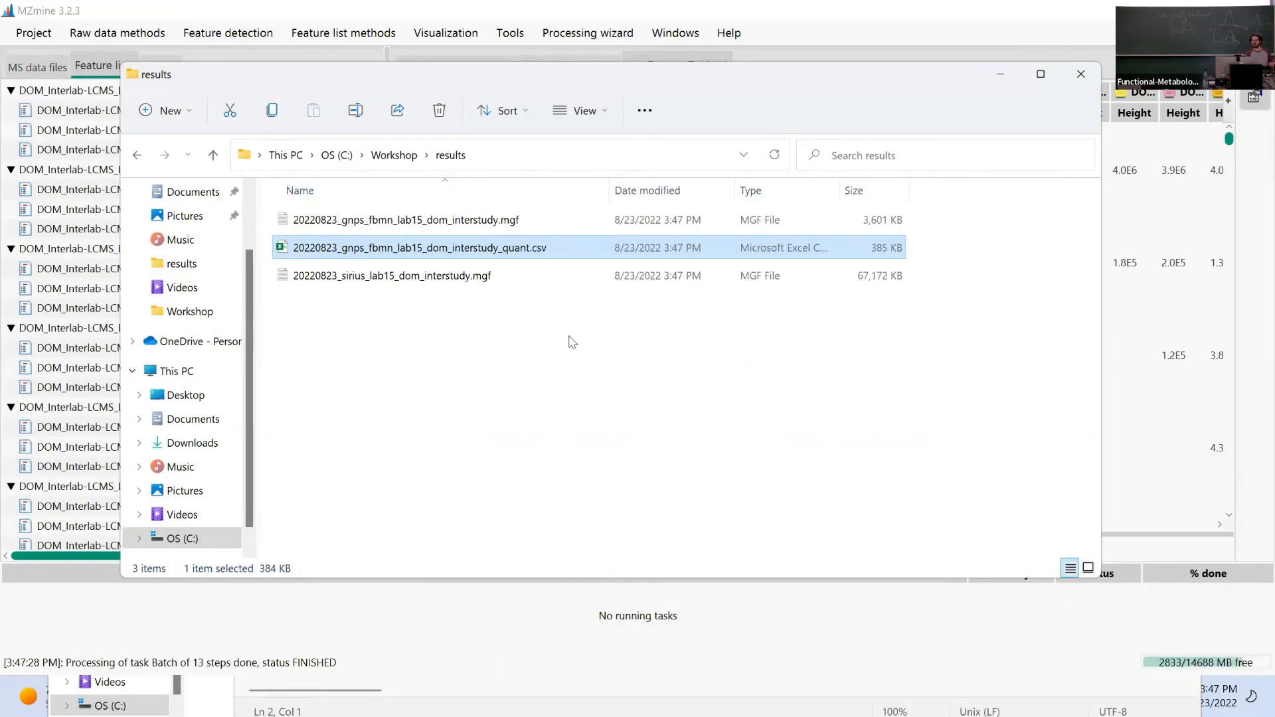
pyautogui.click(465, 302)
pyautogui.click(409, 222)
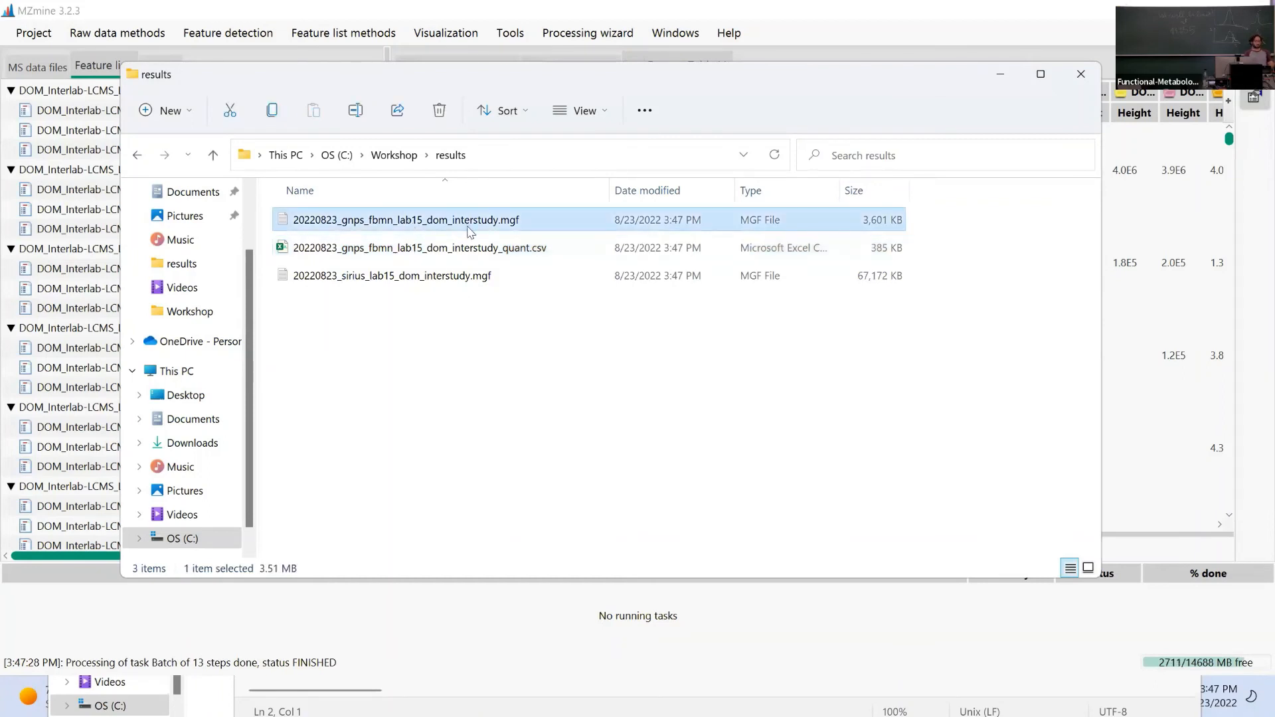
pyautogui.keyDown('shift'); pyautogui.click(446, 277); pyautogui.keyUp('shift')
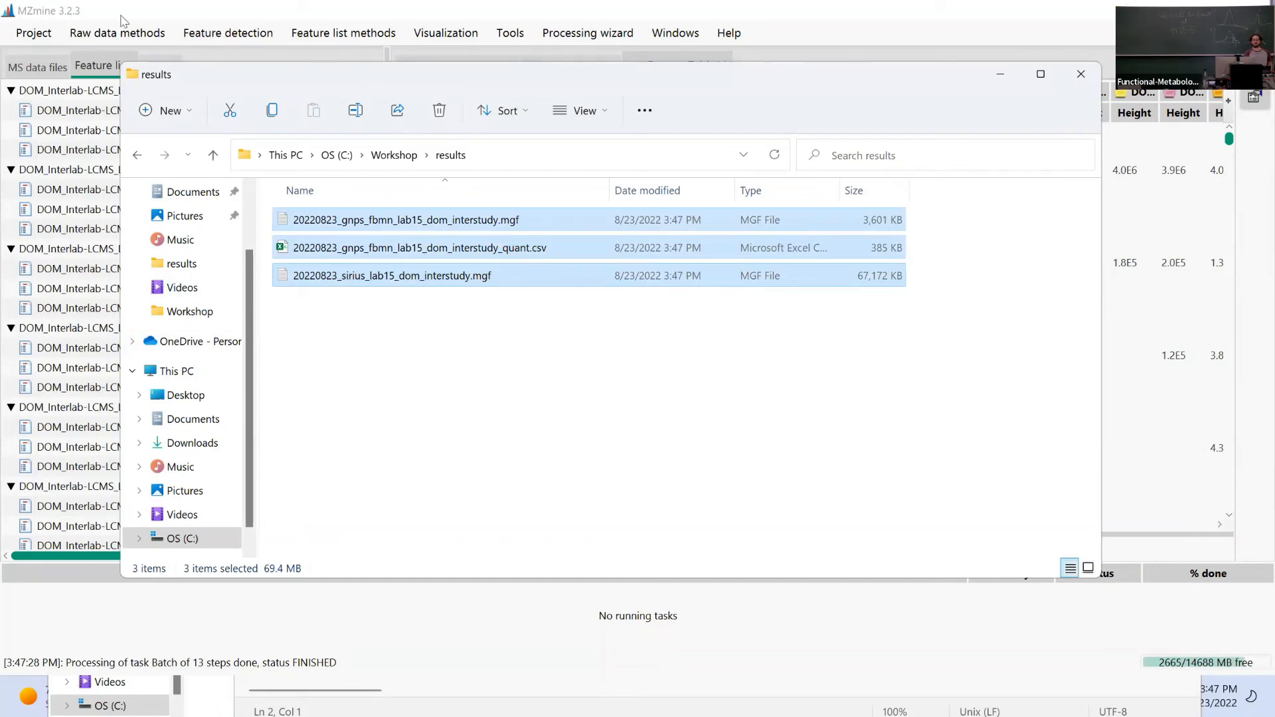
# Return to MZmine and look over the aligned feature lists and the imported MS data files.
pyautogui.click(28, 74)
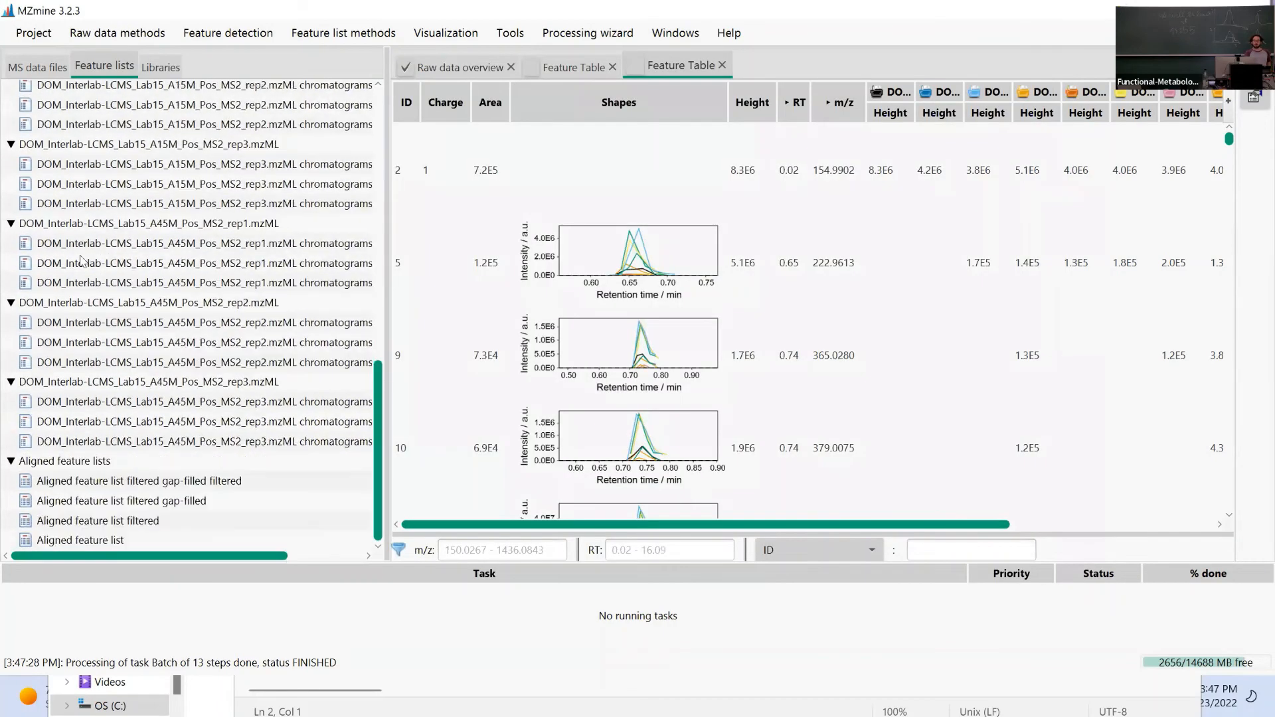
pyautogui.click(45, 69)
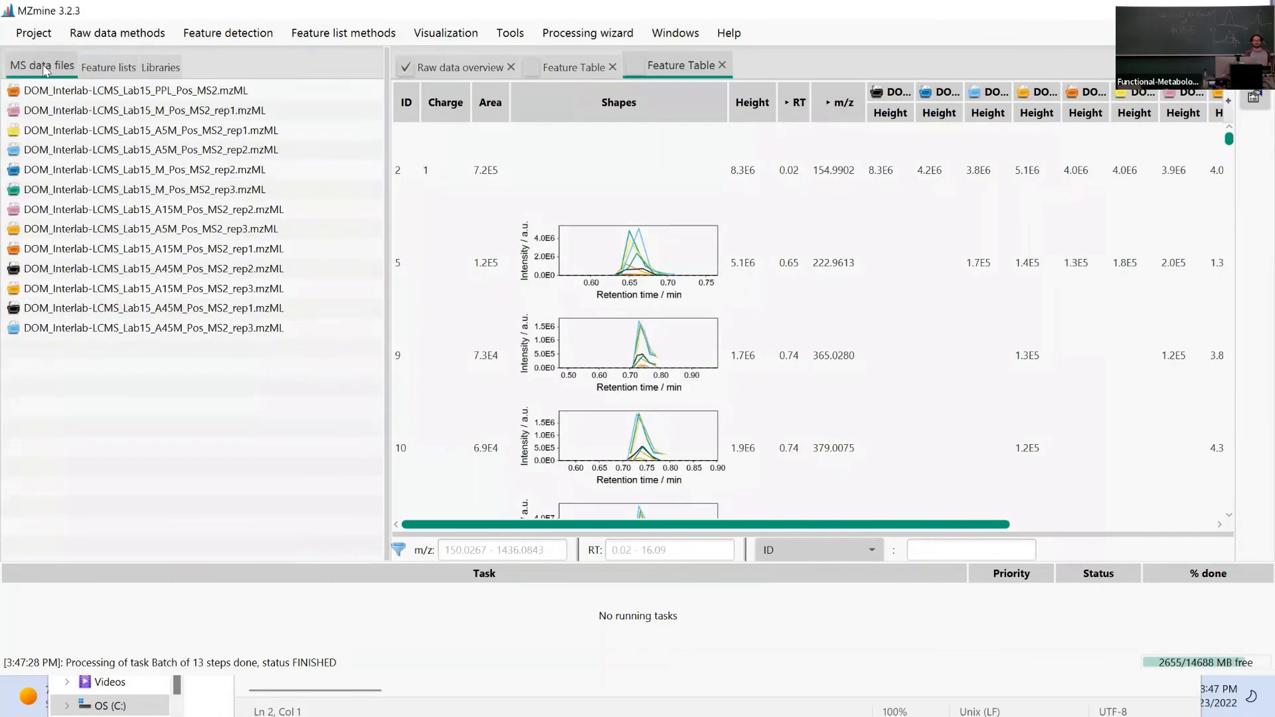
pyautogui.click(80, 118)
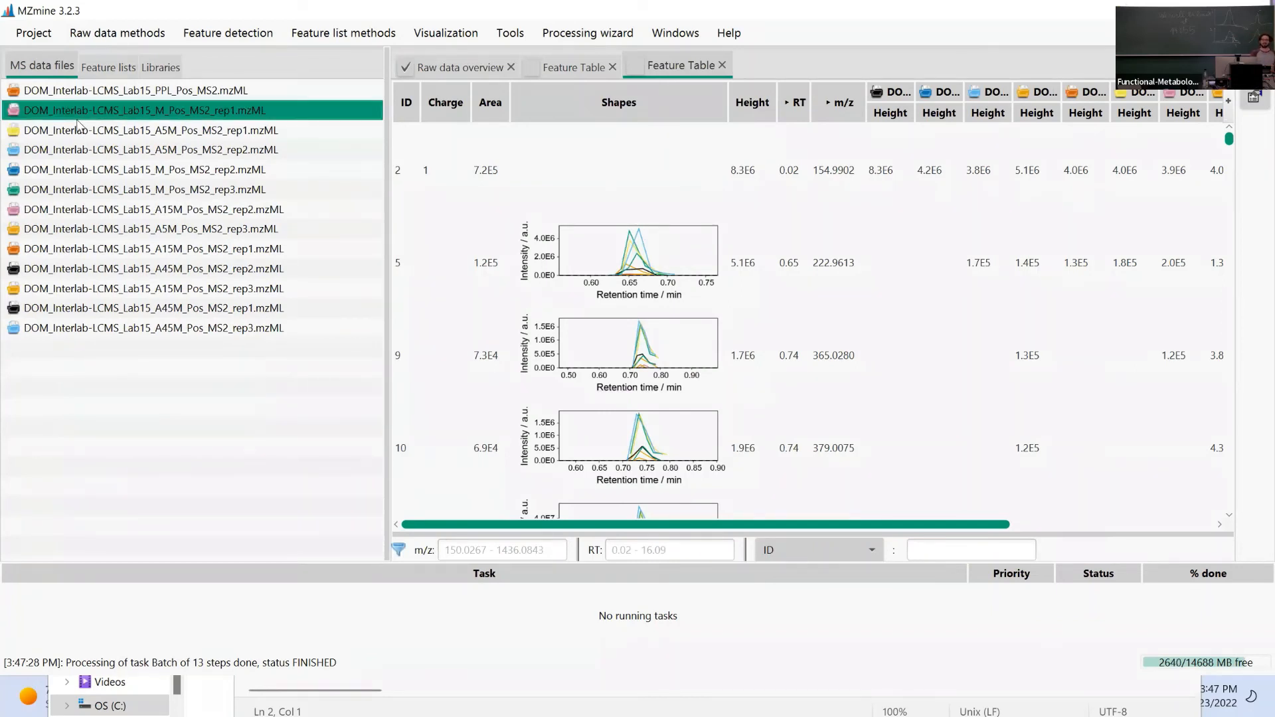
# Reopen batch mode and remove the Import MS data step from the batch queue.
pyautogui.click(26, 36)
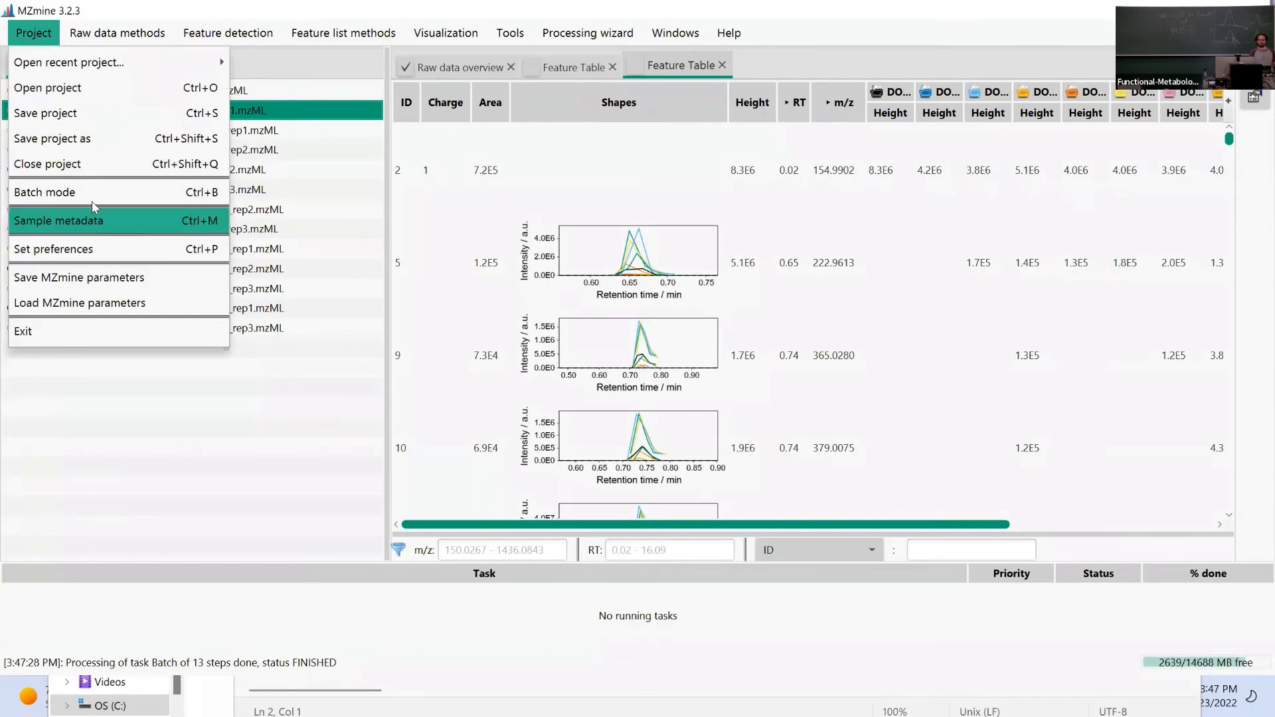
pyautogui.click(62, 199)
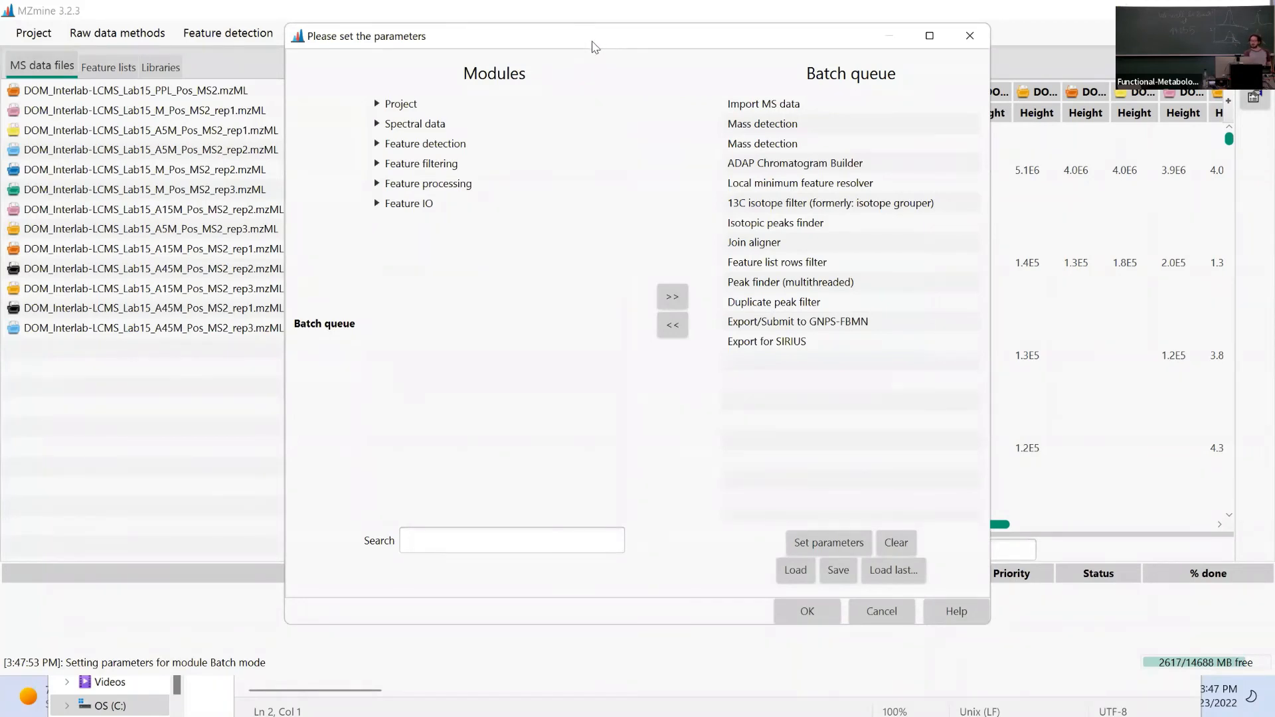
pyautogui.click(619, 130)
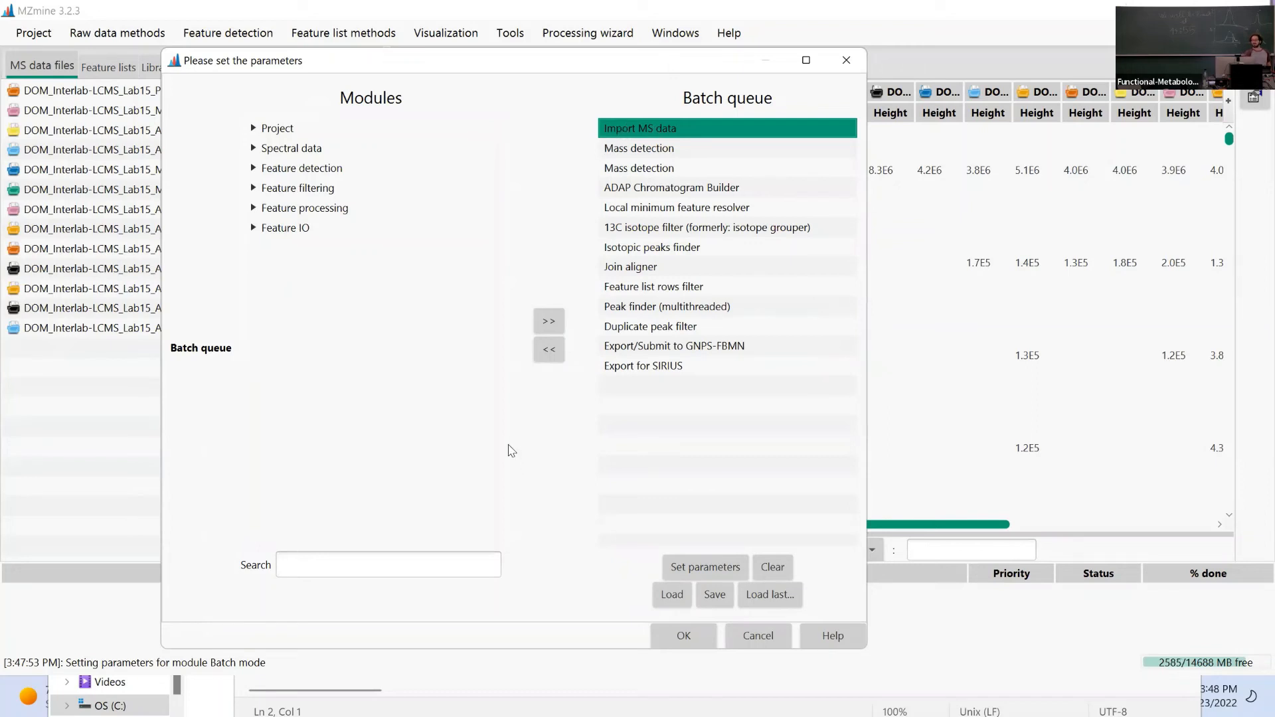
pyautogui.click(548, 349)
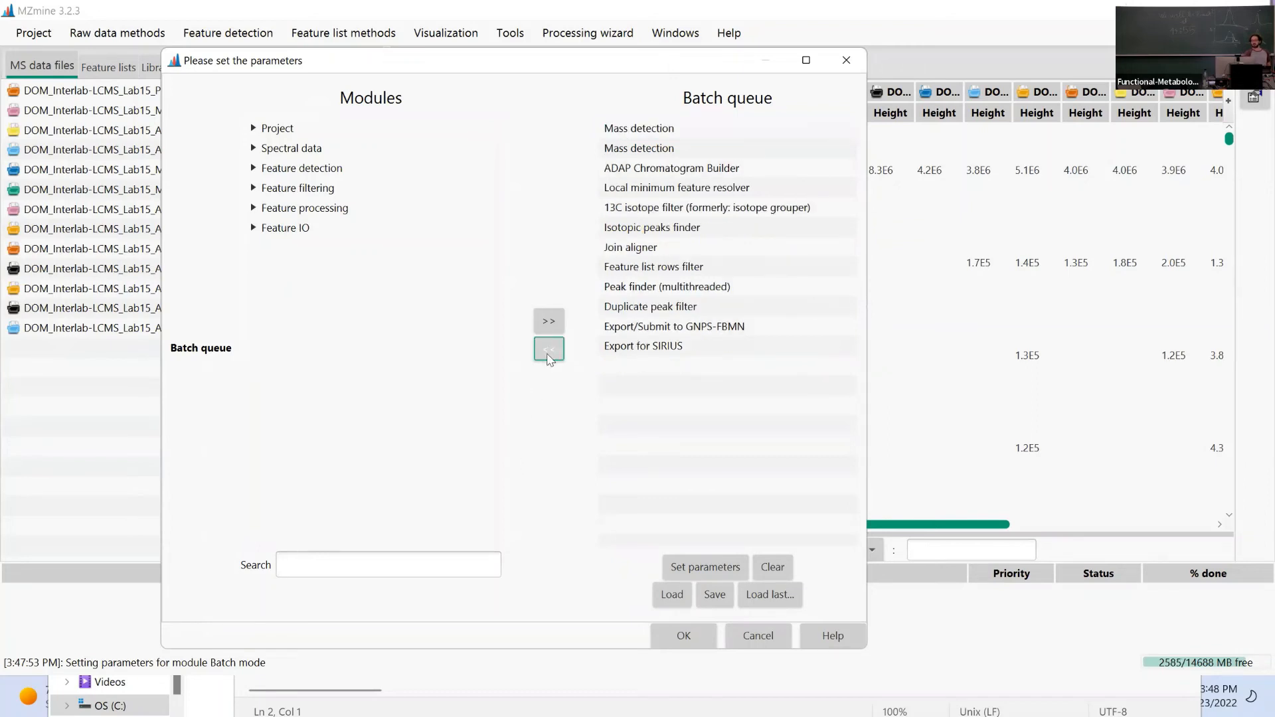
# Review the raw data files selection in both Mass detection steps and the ADAP Chromatogram Builder step, accepting each dialog.
pyautogui.doubleClick(633, 130)
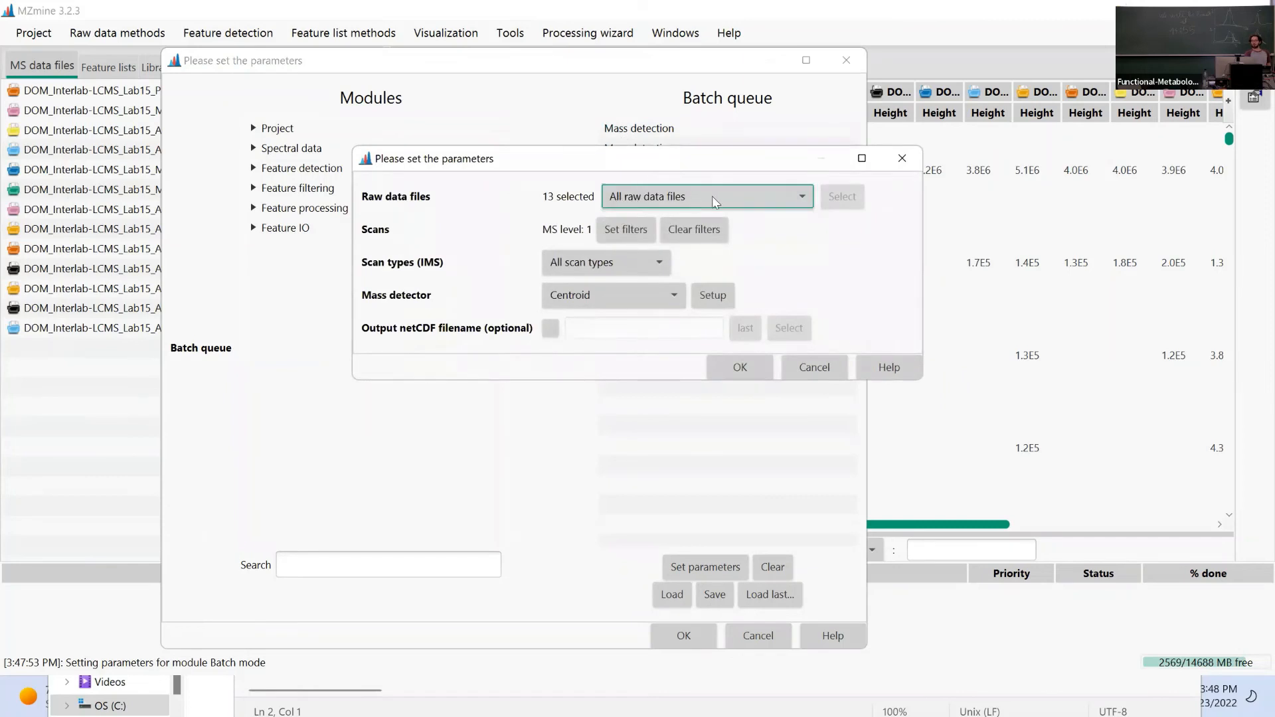
pyautogui.click(747, 375)
pyautogui.doubleClick(648, 148)
pyautogui.click(740, 365)
pyautogui.doubleClick(647, 164)
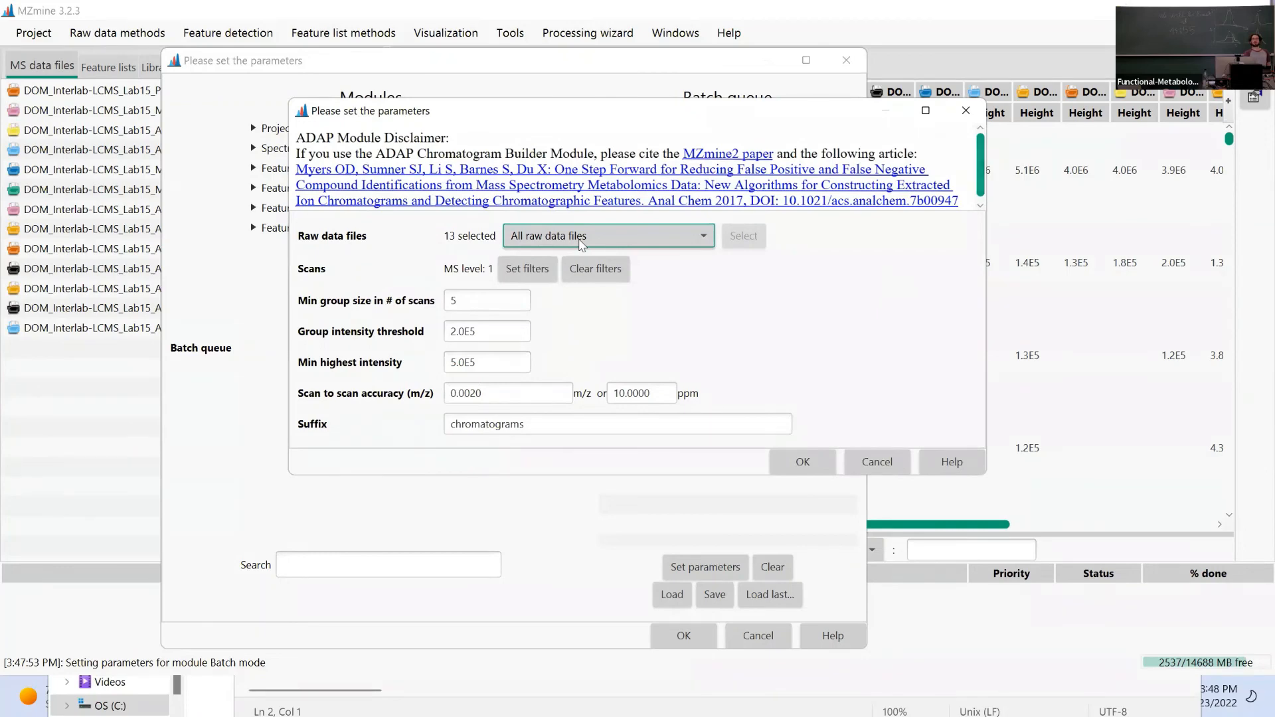
pyautogui.click(817, 465)
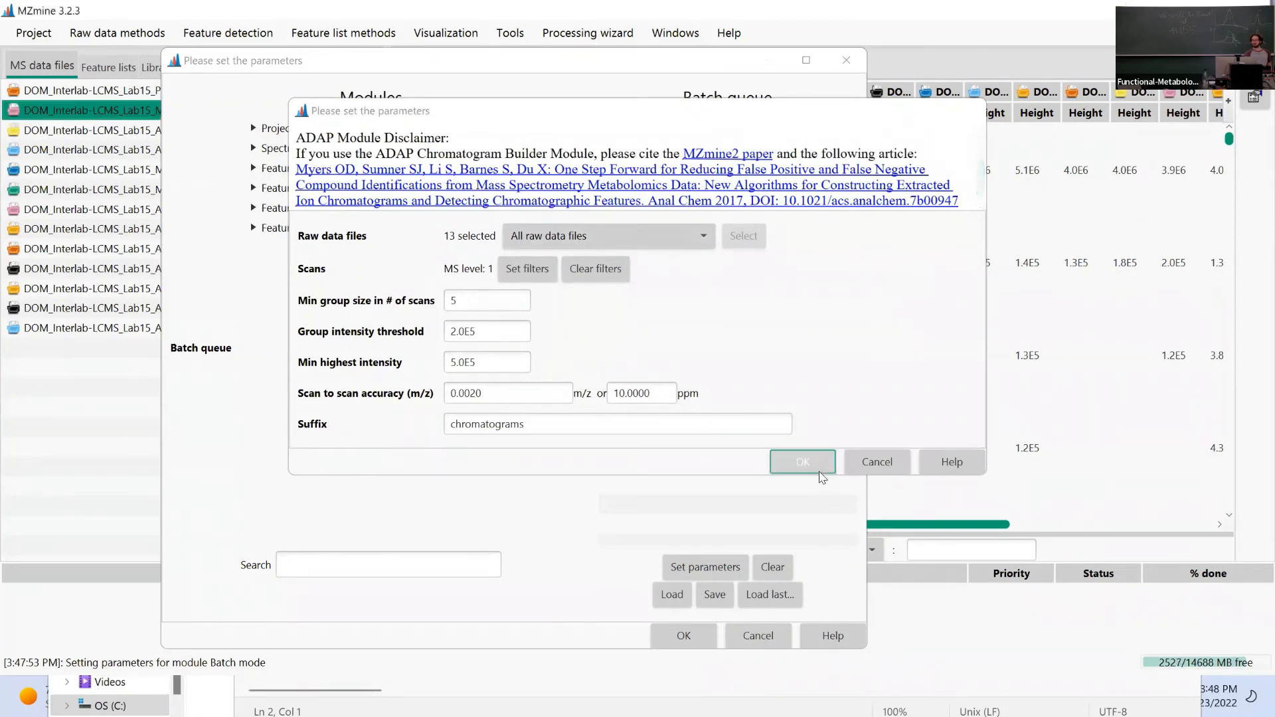
# Run the batch without the import step on the already loaded files and show the feature lists.
pyautogui.click(642, 333)
pyautogui.click(641, 348)
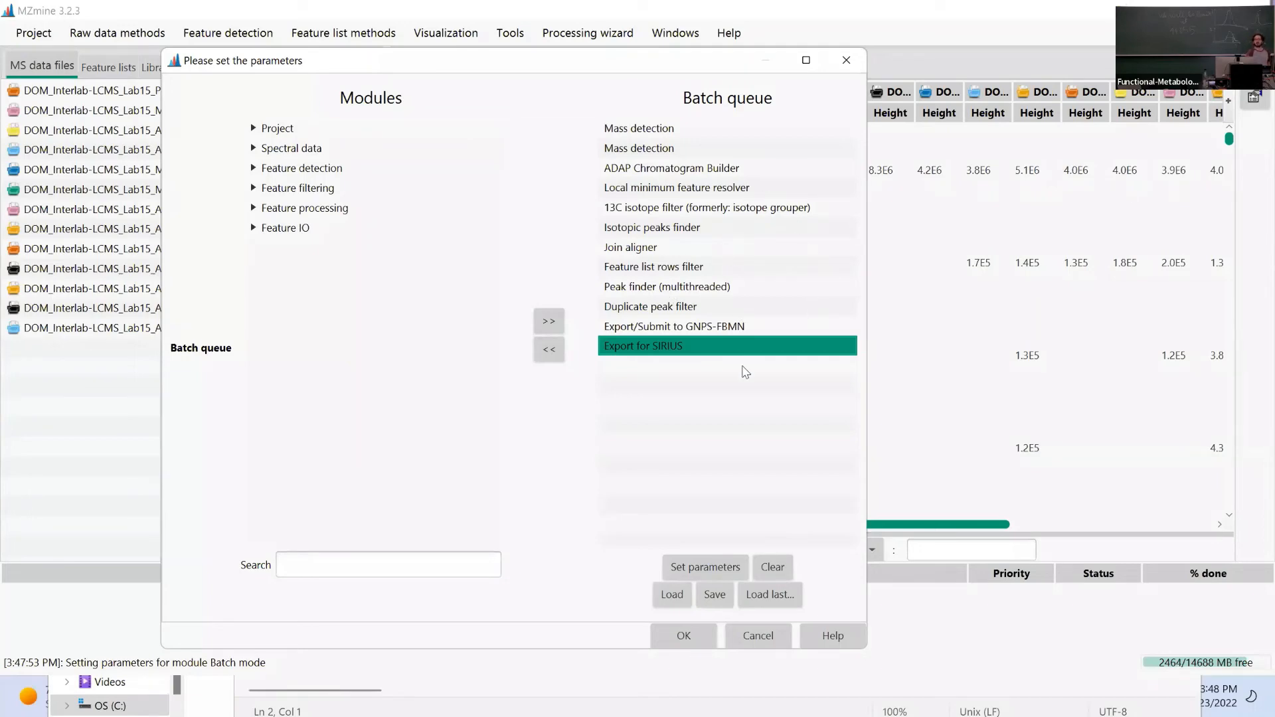
pyautogui.click(704, 642)
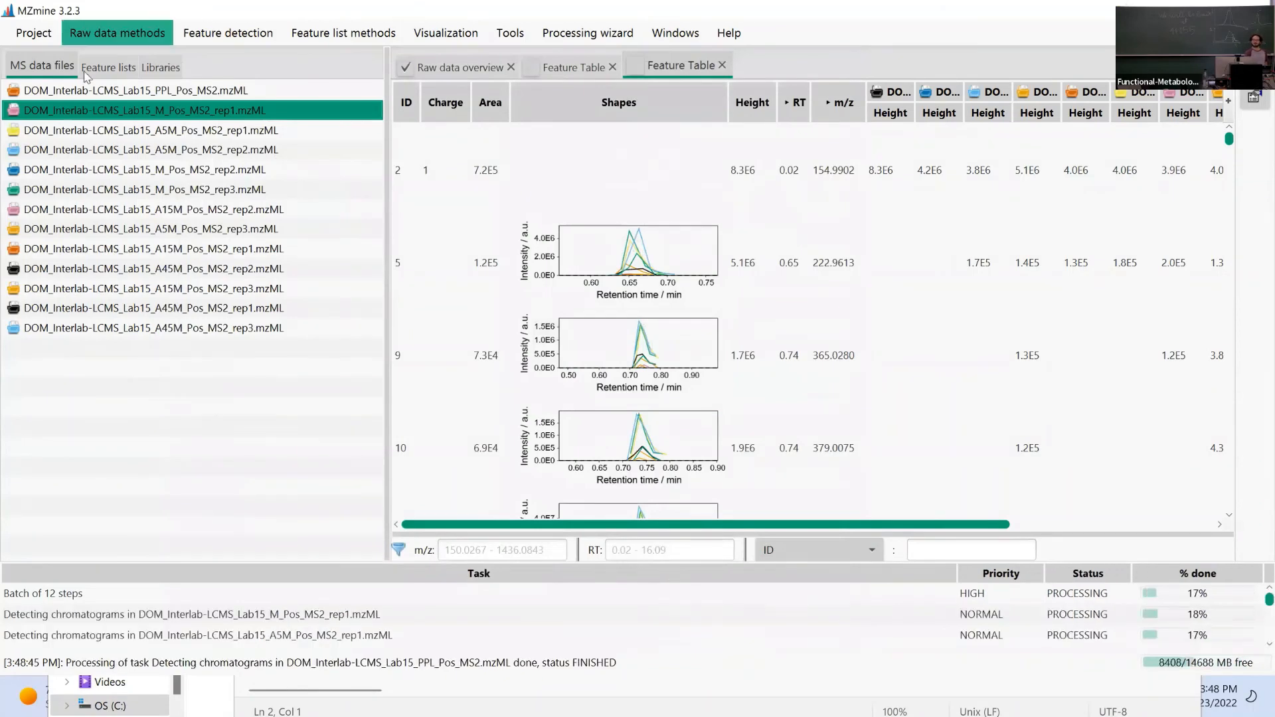
pyautogui.click(123, 72)
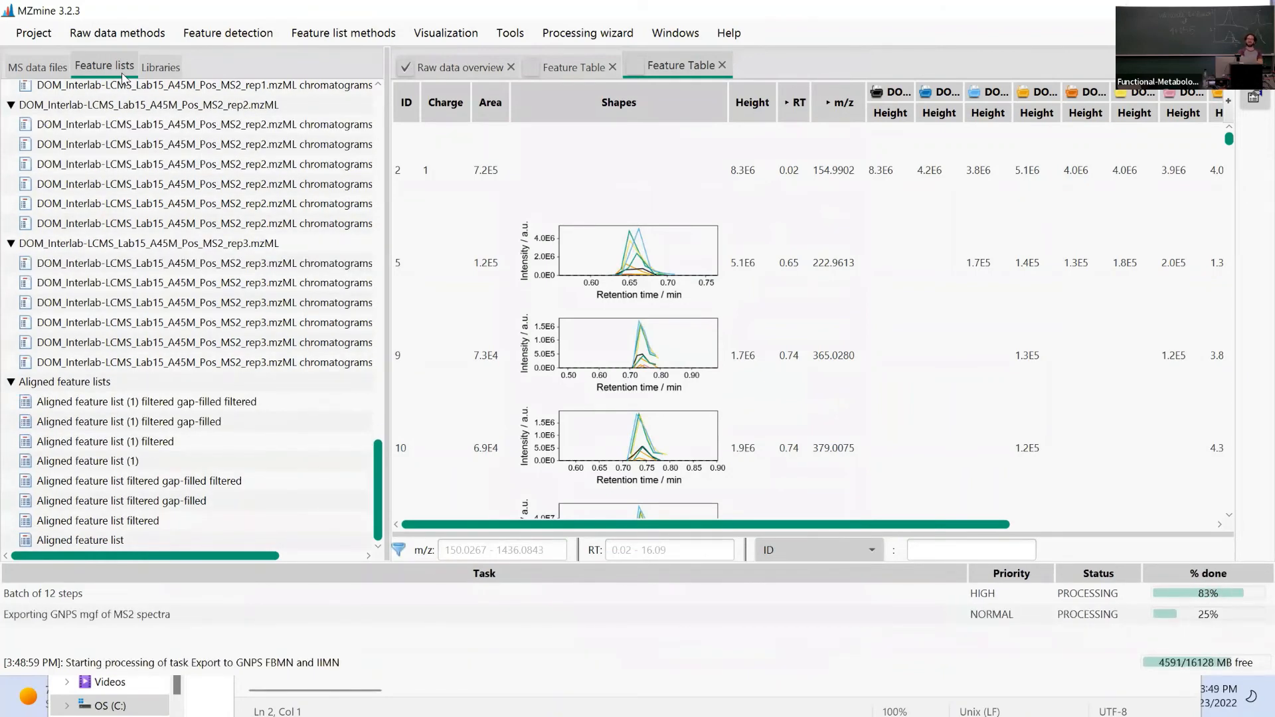
# Switch to the results folder and check the exported GNPS and SIRIUS files, selecting the quant CSV.
pyautogui.hotkey('alt', 'Tab')
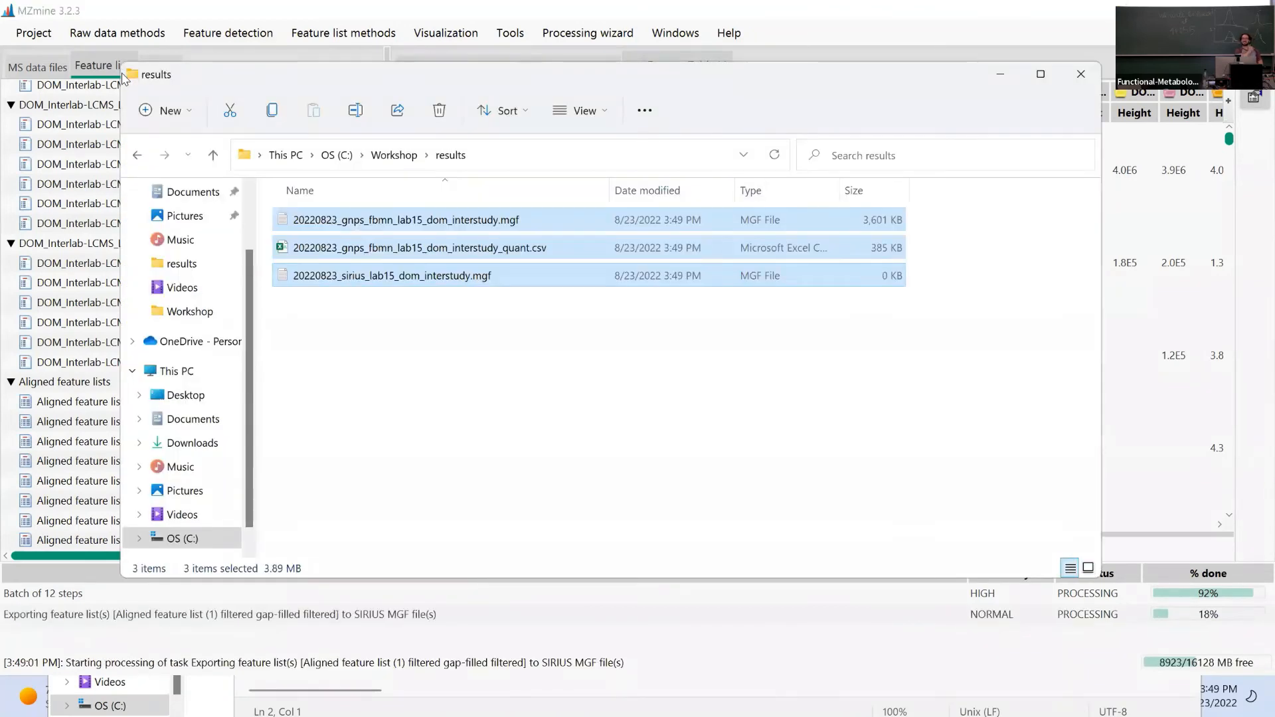
pyautogui.click(441, 303)
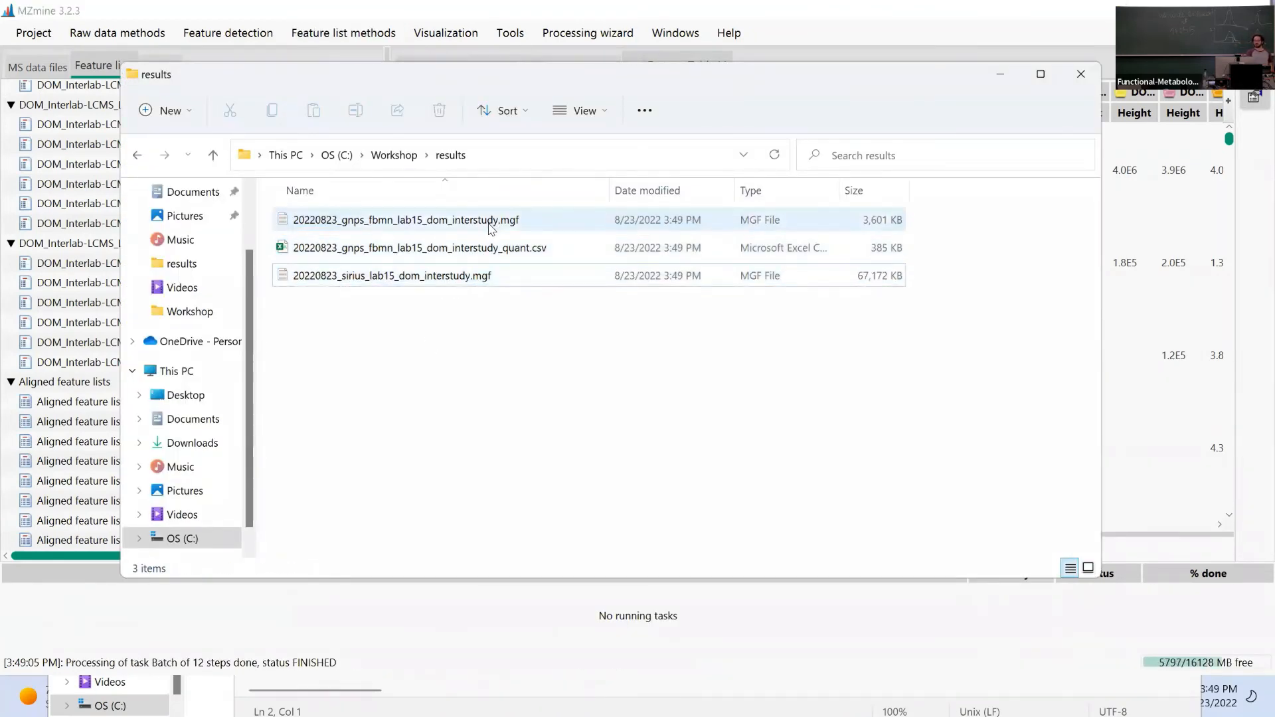
pyautogui.click(485, 247)
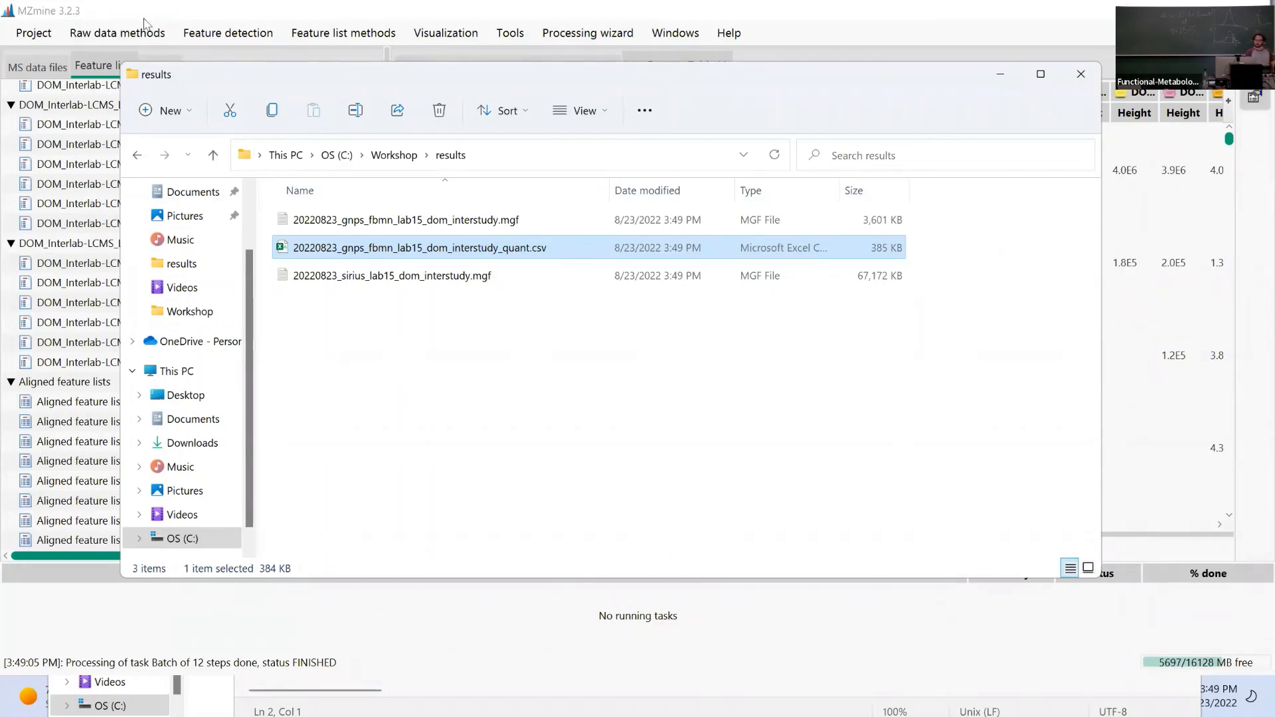
# Open the mzmine3_workflow_summer_school2022 slides from Google Drive and view the molecular networking export and SIRIUS export slides.
pyautogui.click(35, 33)
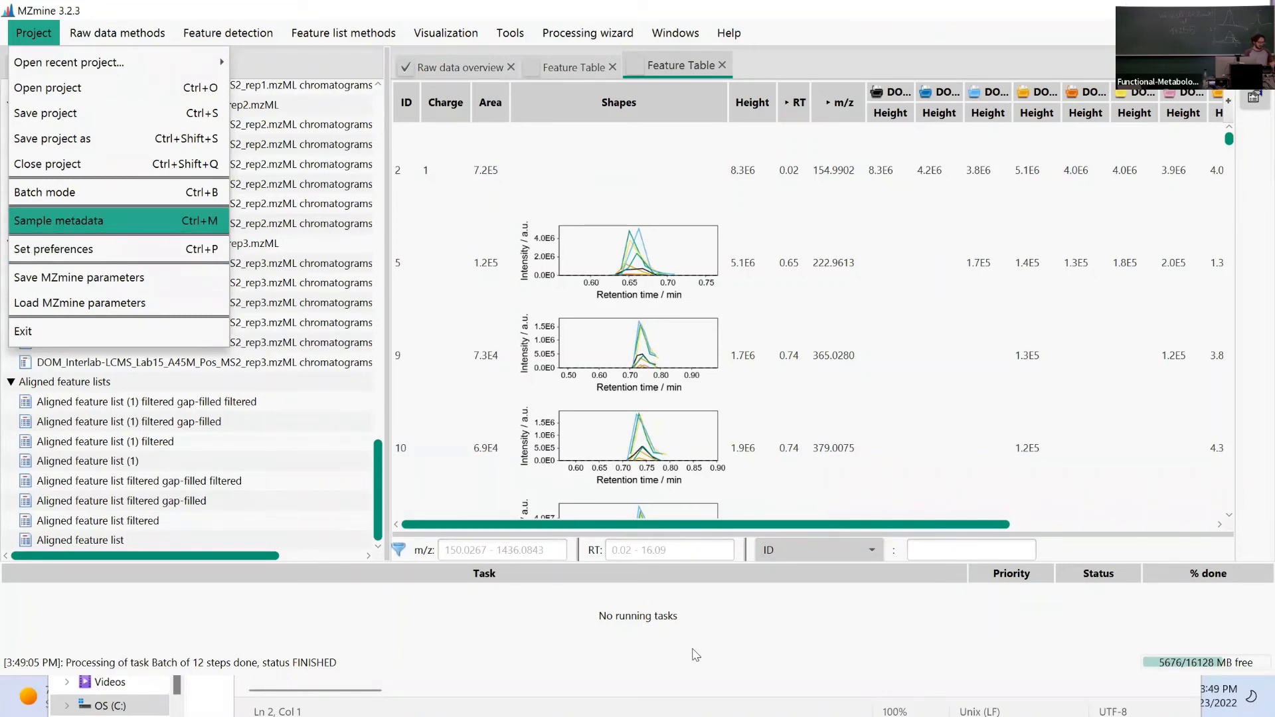
pyautogui.hotkey('alt', 'Tab')
pyautogui.hotkey('alt', 'Tab')
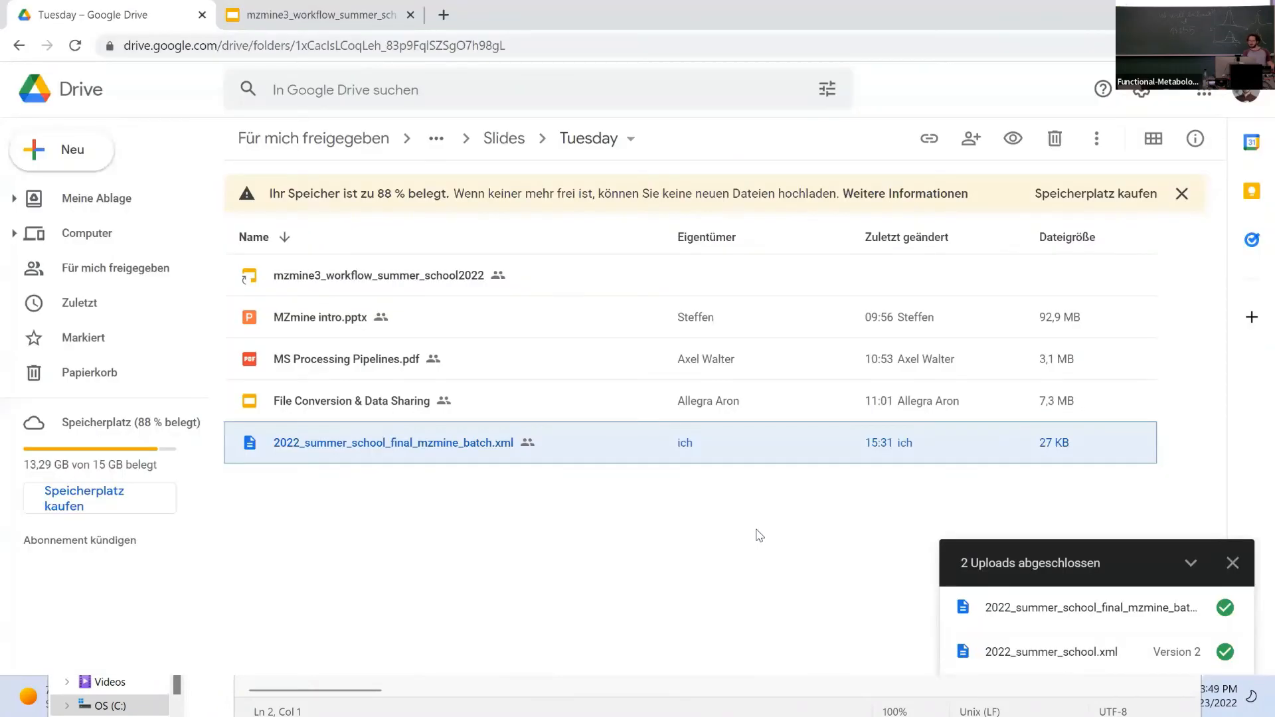
pyautogui.click(347, 275)
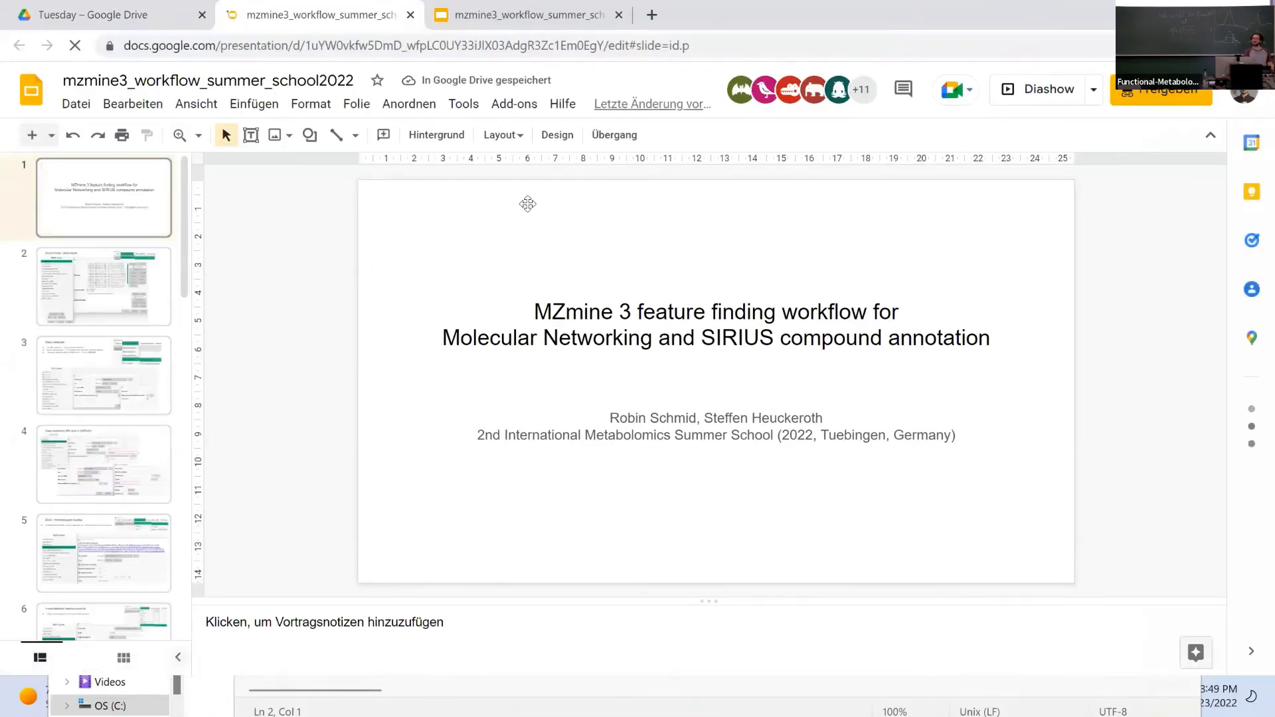
pyautogui.scroll(-1, 110, 335)
pyautogui.scroll(-15, 110, 335)
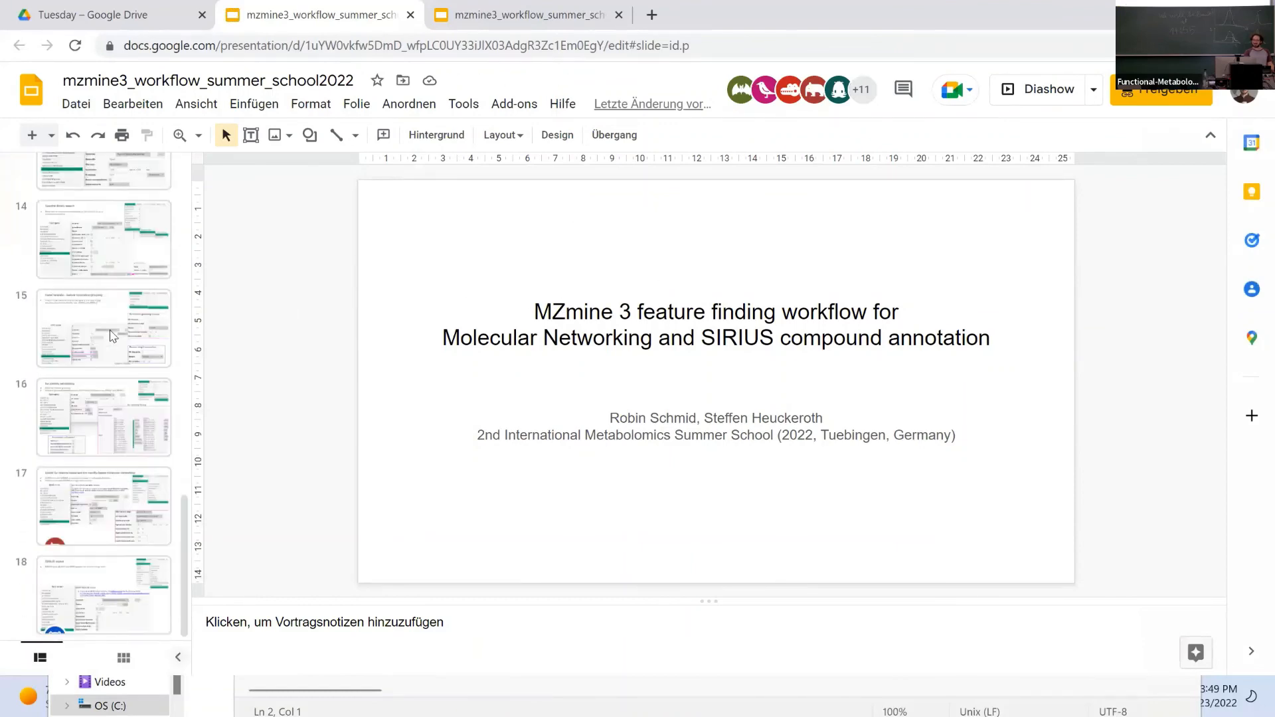
pyautogui.click(123, 518)
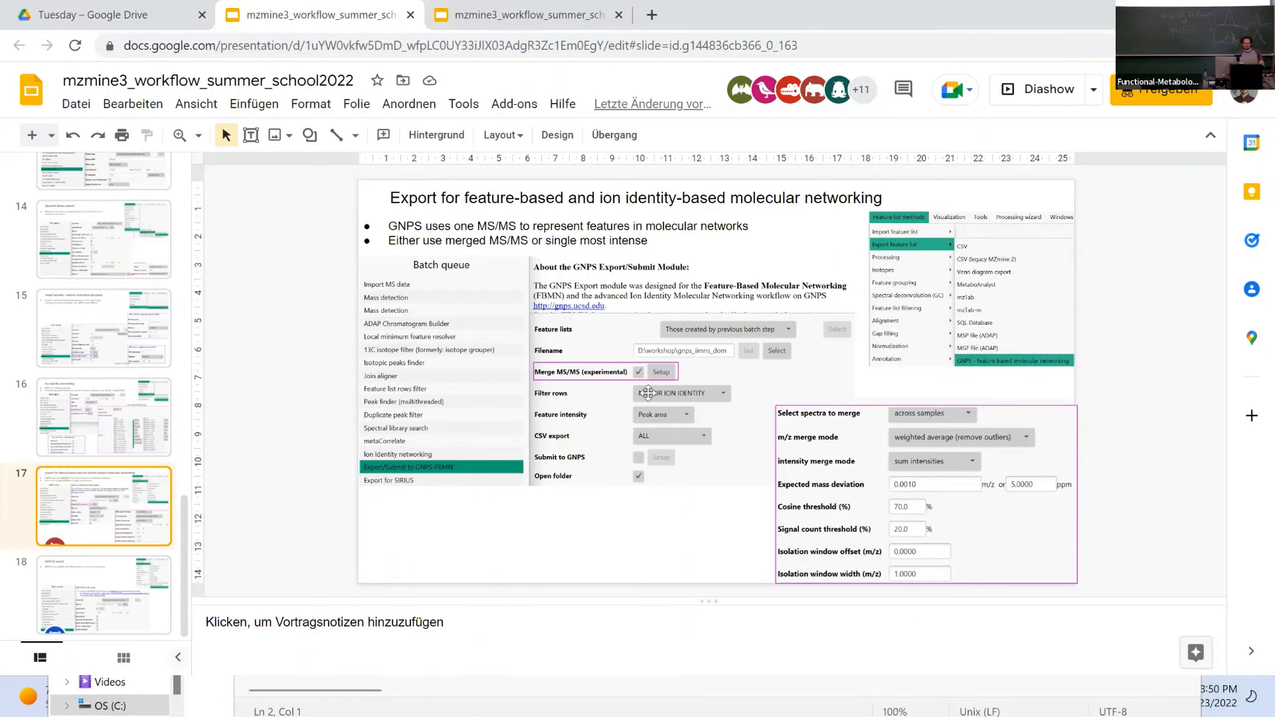
pyautogui.press('Down')
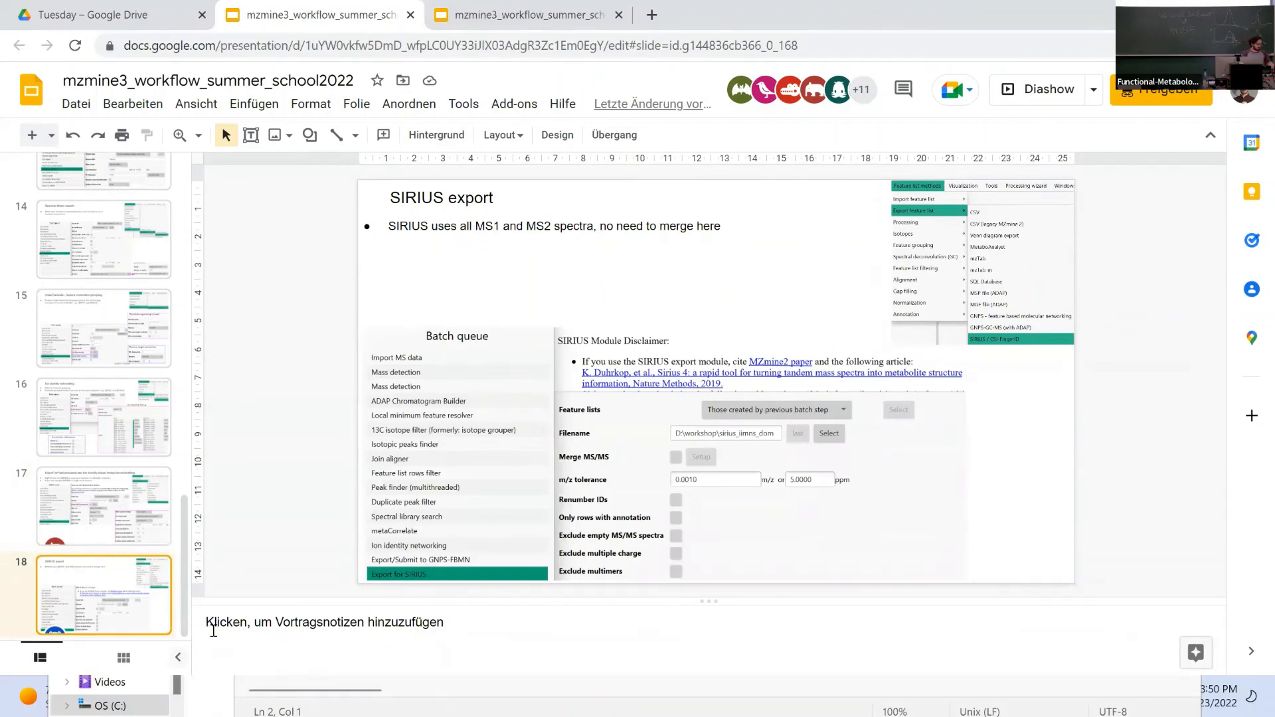
# Return to MZmine, reopen batch mode, and review the Export for SIRIUS step's parameters without changing them.
pyautogui.hotkey('alt', 'Tab')
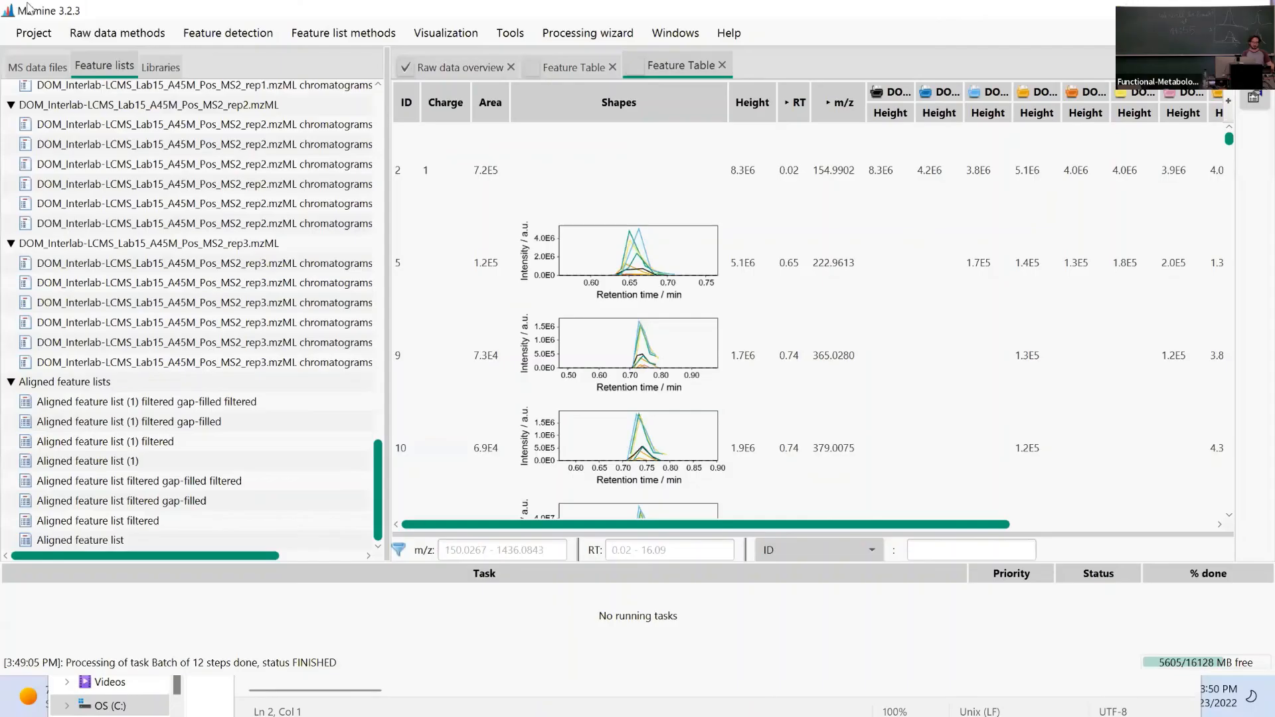
pyautogui.click(32, 32)
pyautogui.click(70, 169)
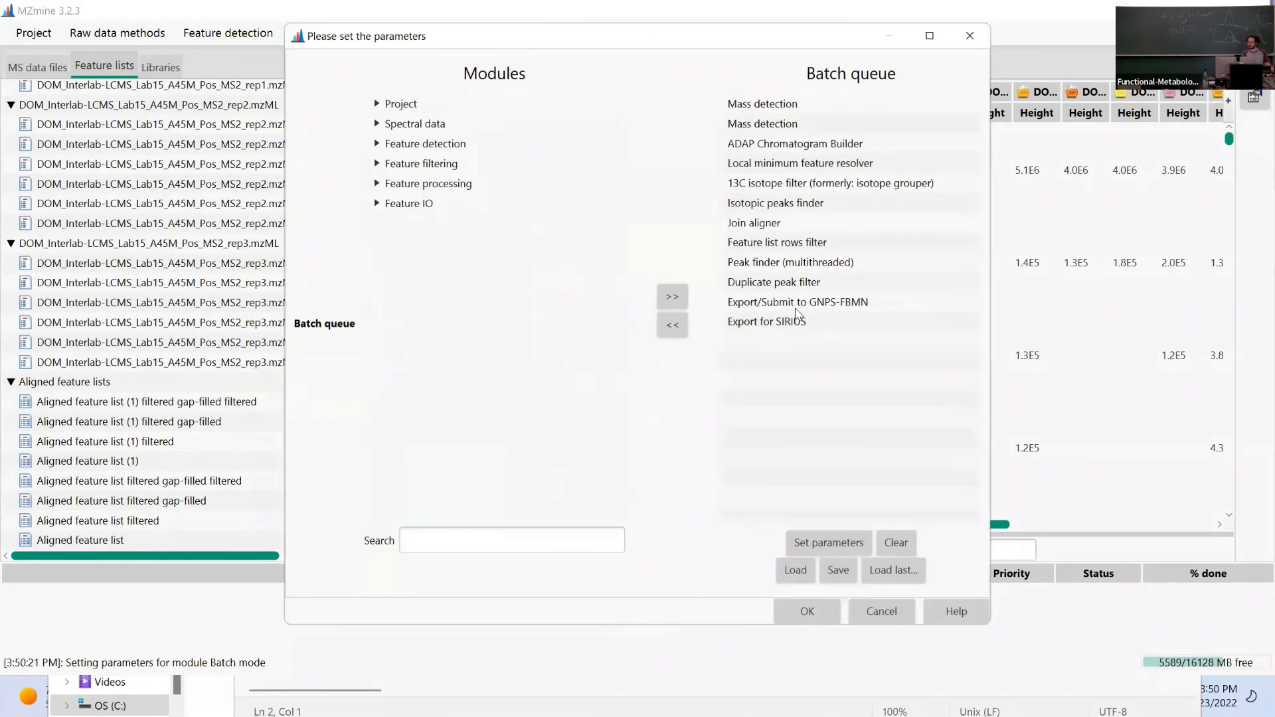
pyautogui.doubleClick(786, 321)
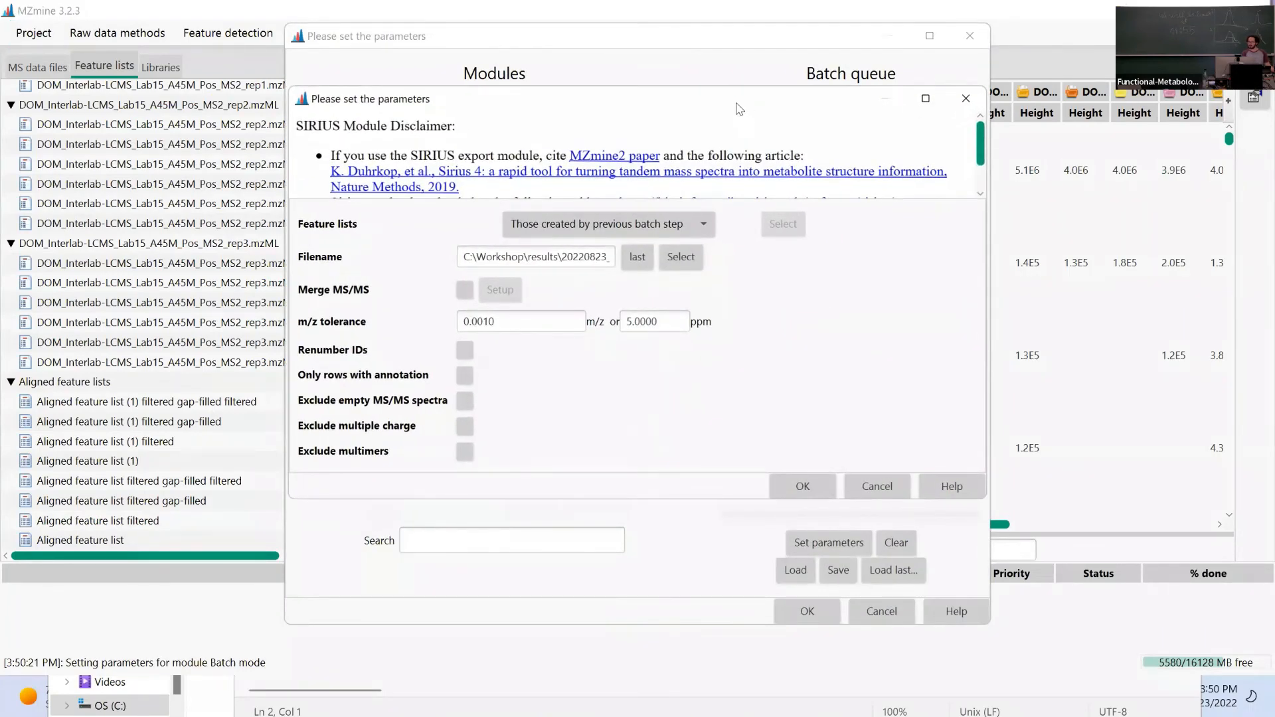
pyautogui.moveTo(737, 103); pyautogui.dragTo(460, 128)
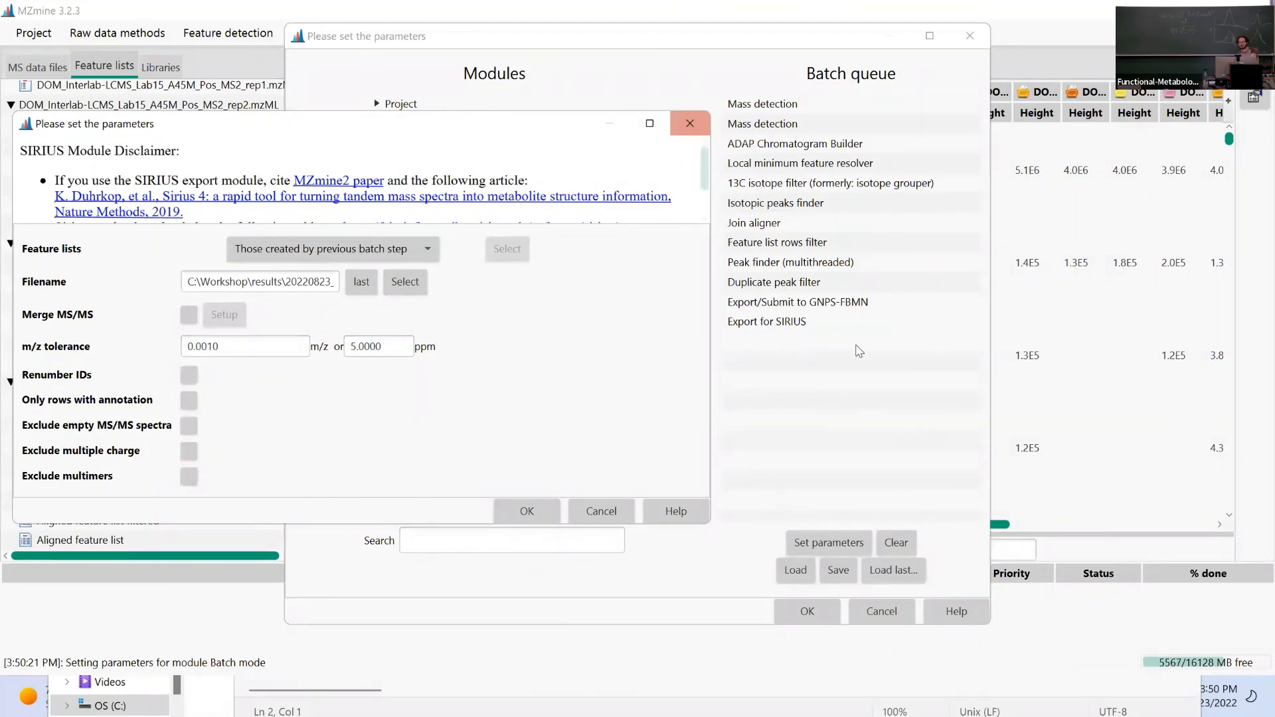
pyautogui.click(690, 123)
# Search the batch modules for "sirius" and add a second Export for SIRIUS step with an empty filename to the queue.
pyautogui.click(453, 550)
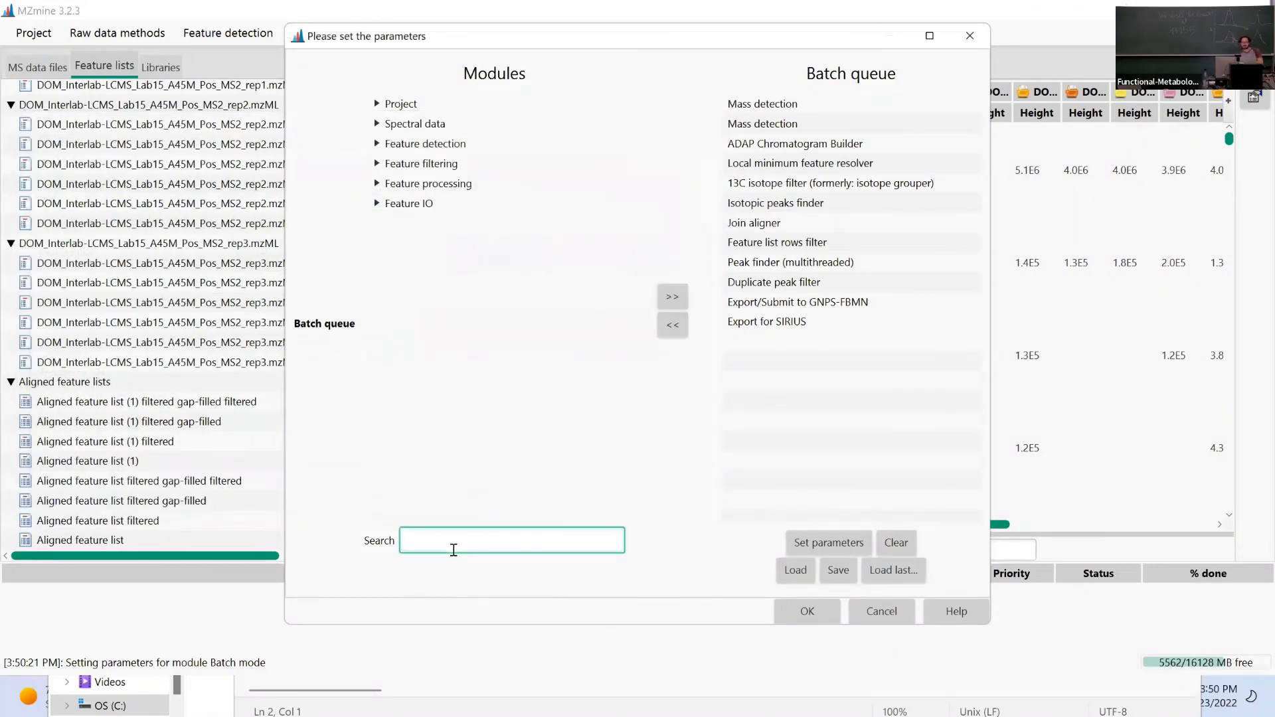
pyautogui.write('sirius')
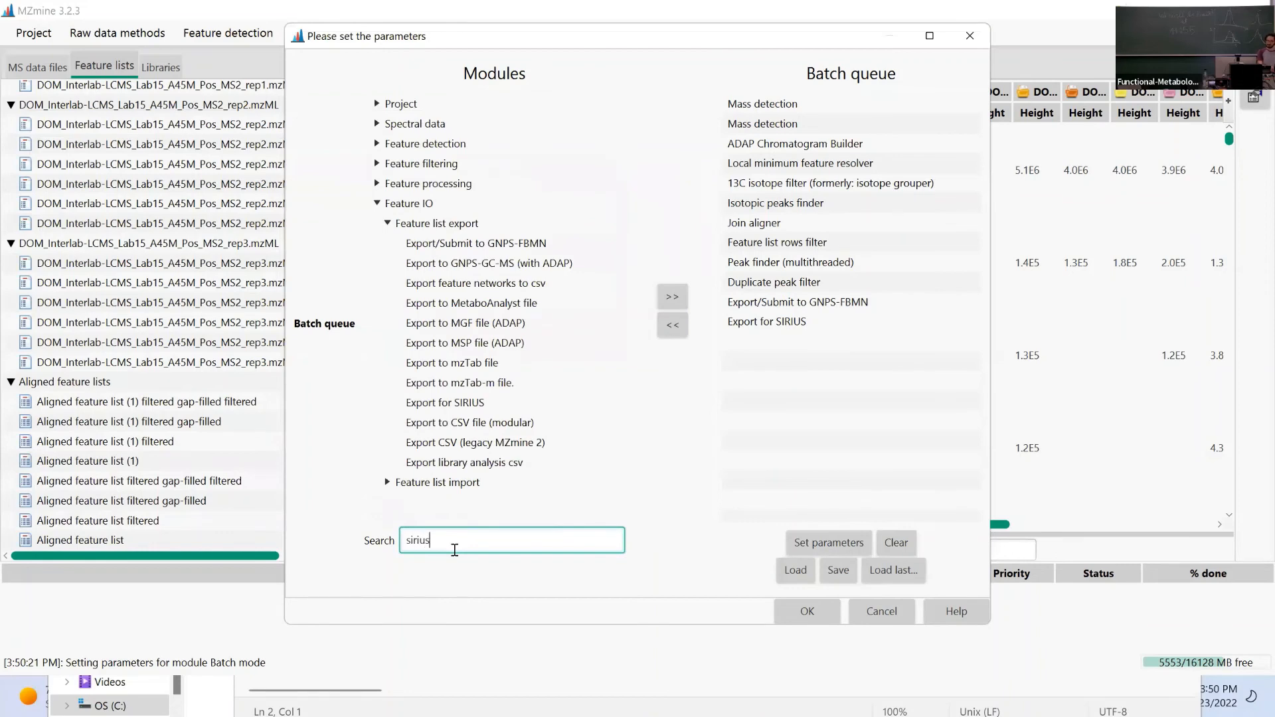
pyautogui.press('Return')
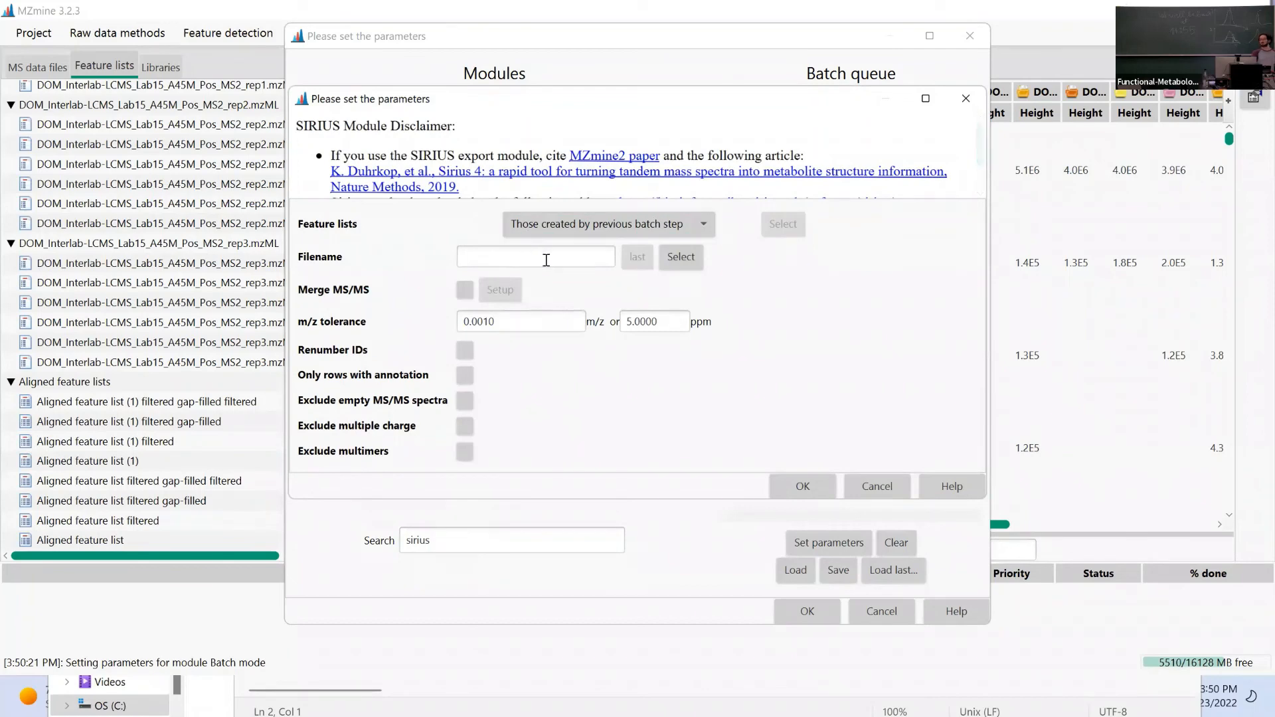
pyautogui.click(803, 486)
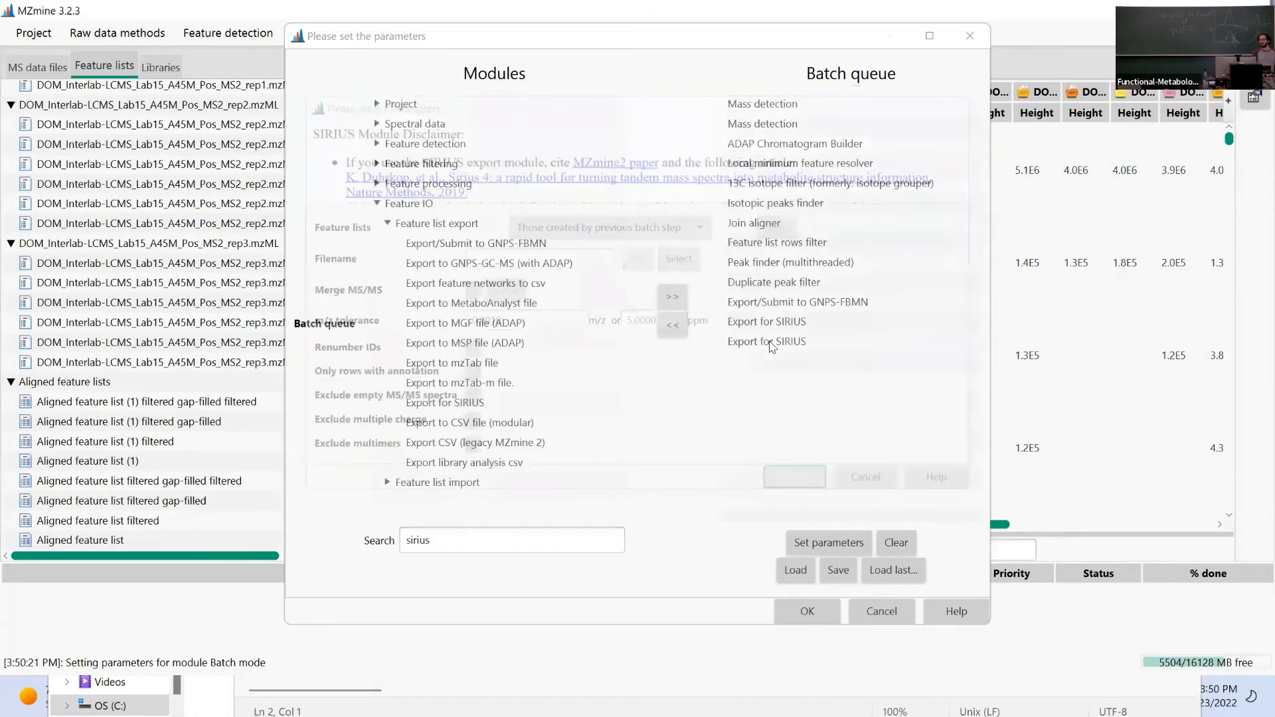
pyautogui.click(772, 343)
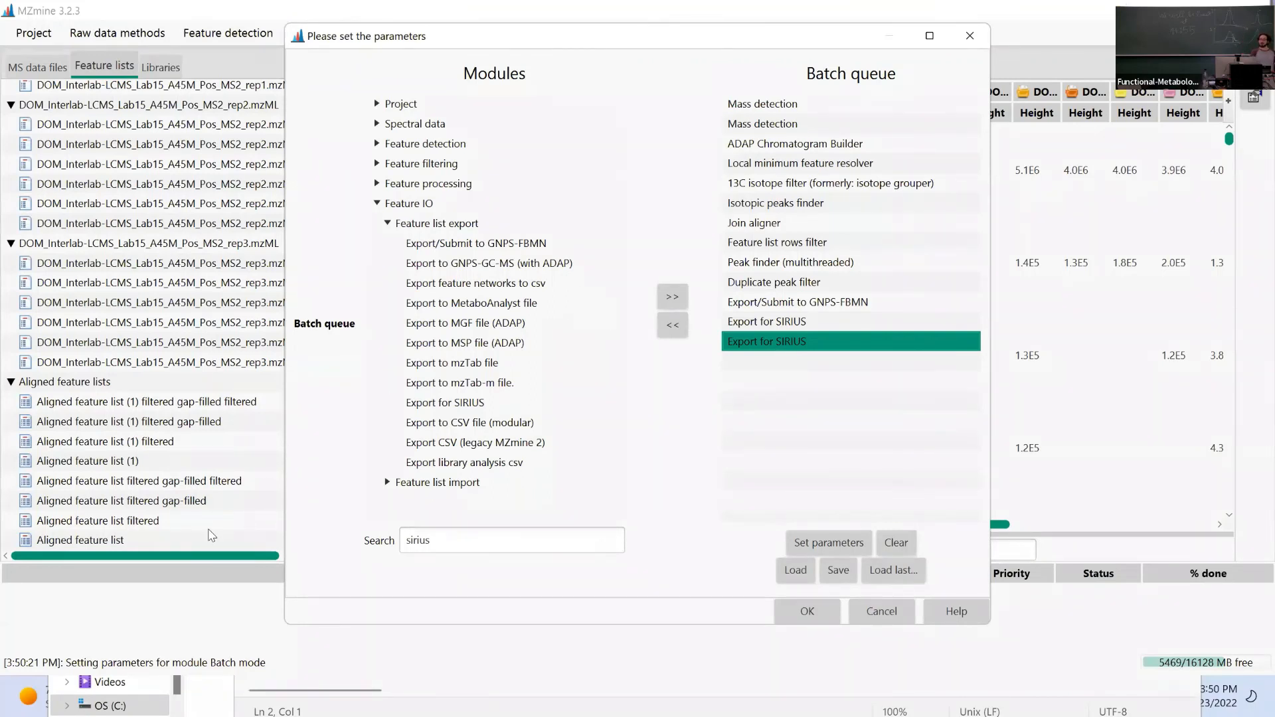
# Search the batch modules for "FBMN", view the Export/Submit to GNPS-FBMN parameters, and close them without adding the step.
pyautogui.click(453, 536)
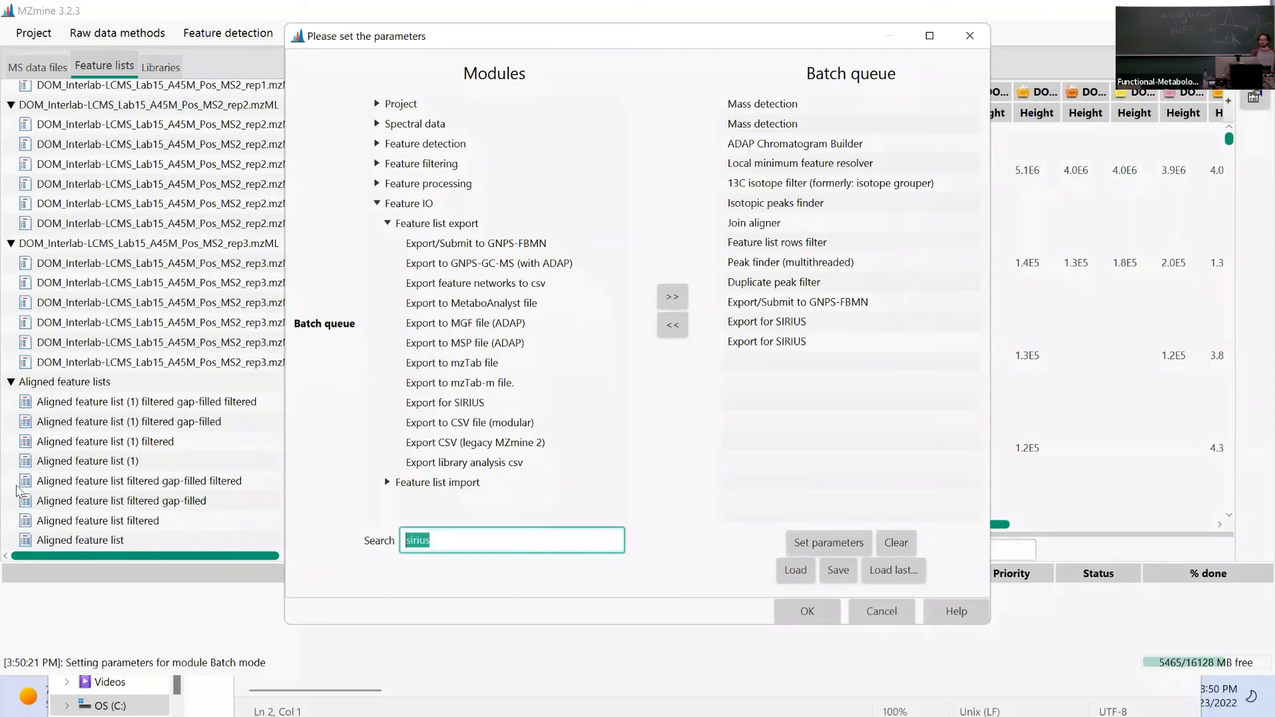
pyautogui.write('FBMN')
pyautogui.press('Return')
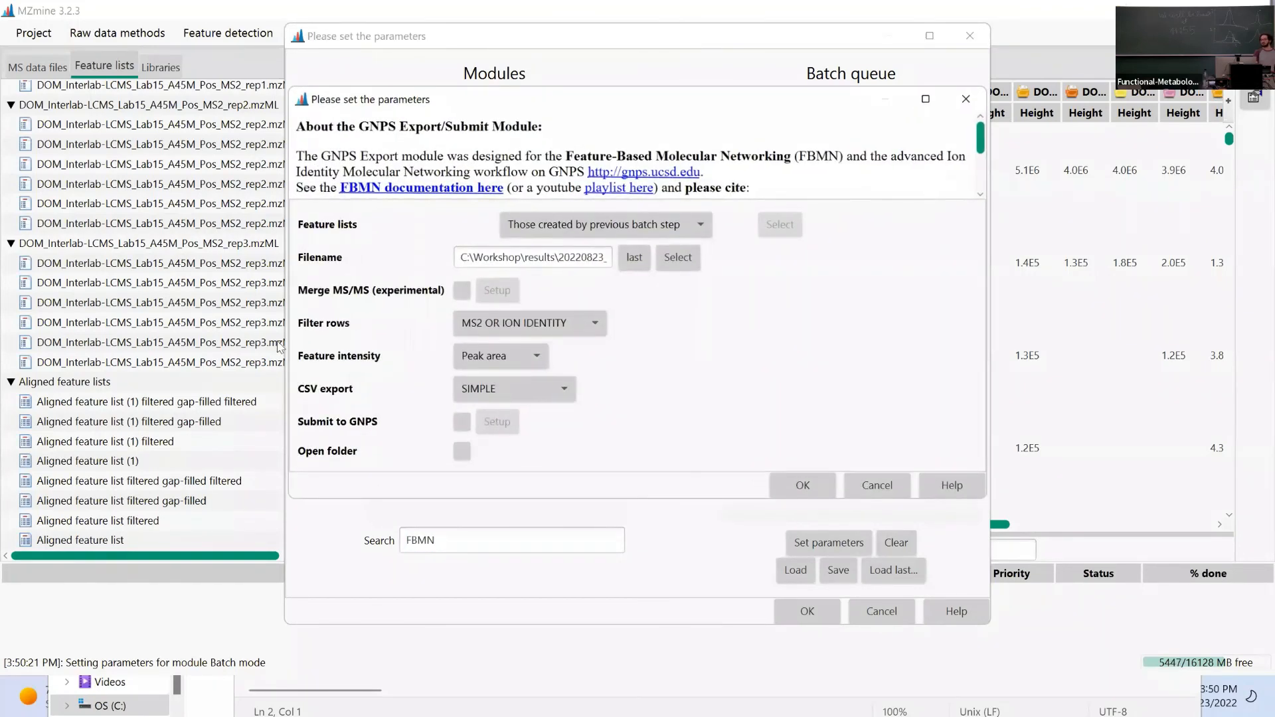
pyautogui.press('Escape')
pyautogui.moveTo(436, 542); pyautogui.dragTo(352, 522)
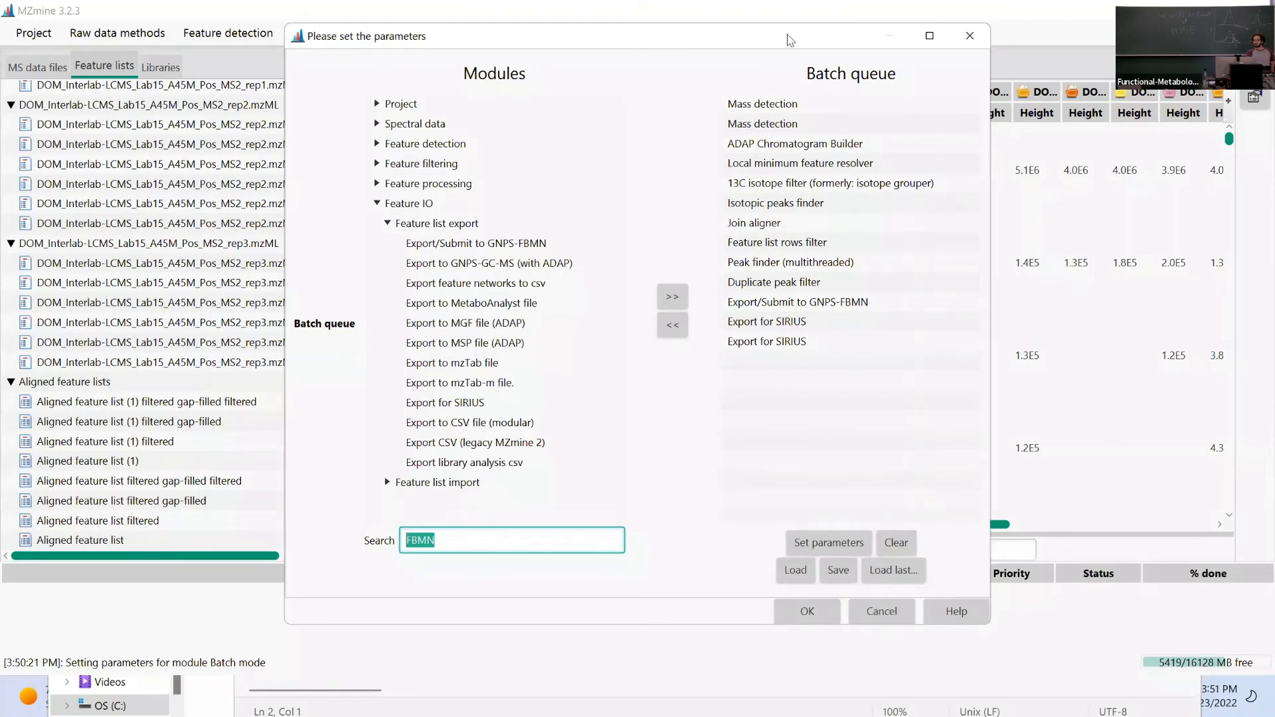
pyautogui.moveTo(784, 39); pyautogui.dragTo(438, 58)
pyautogui.moveTo(786, 106); pyautogui.dragTo(867, 118)
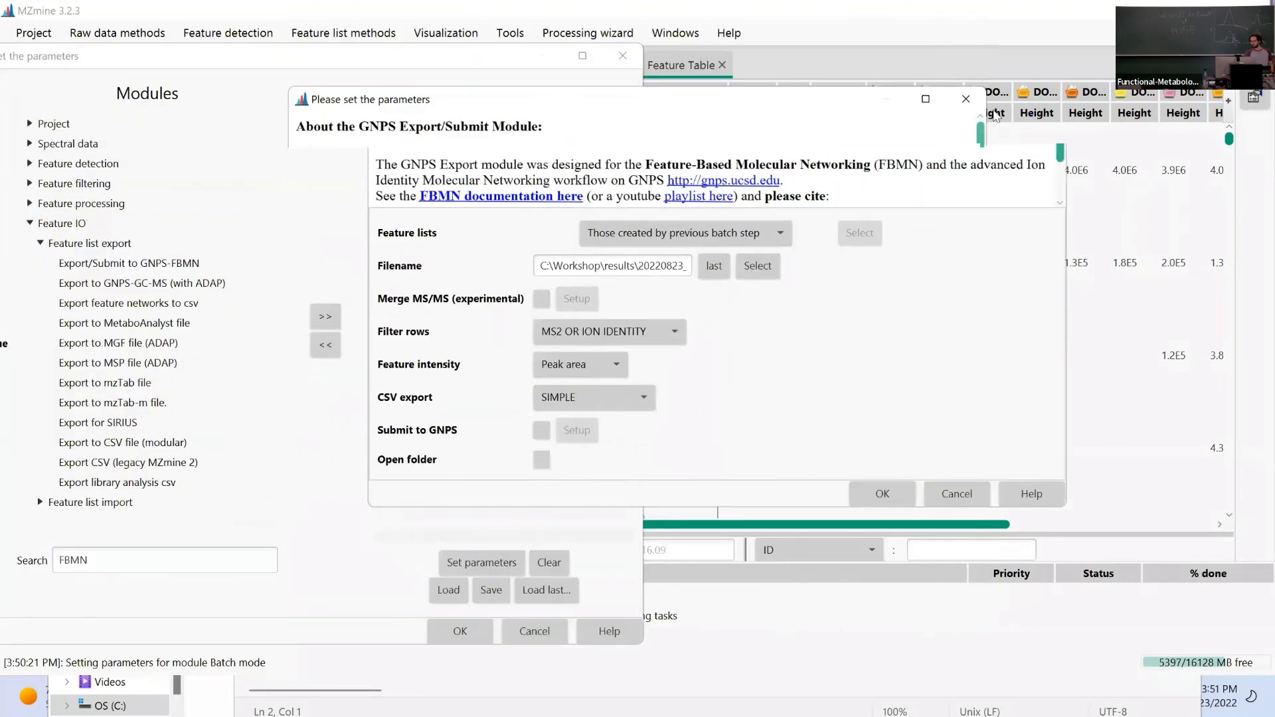
pyautogui.click(1044, 108)
# Cancel the batch mode dialog and free MZmine's unused memory.
pyautogui.click(398, 38)
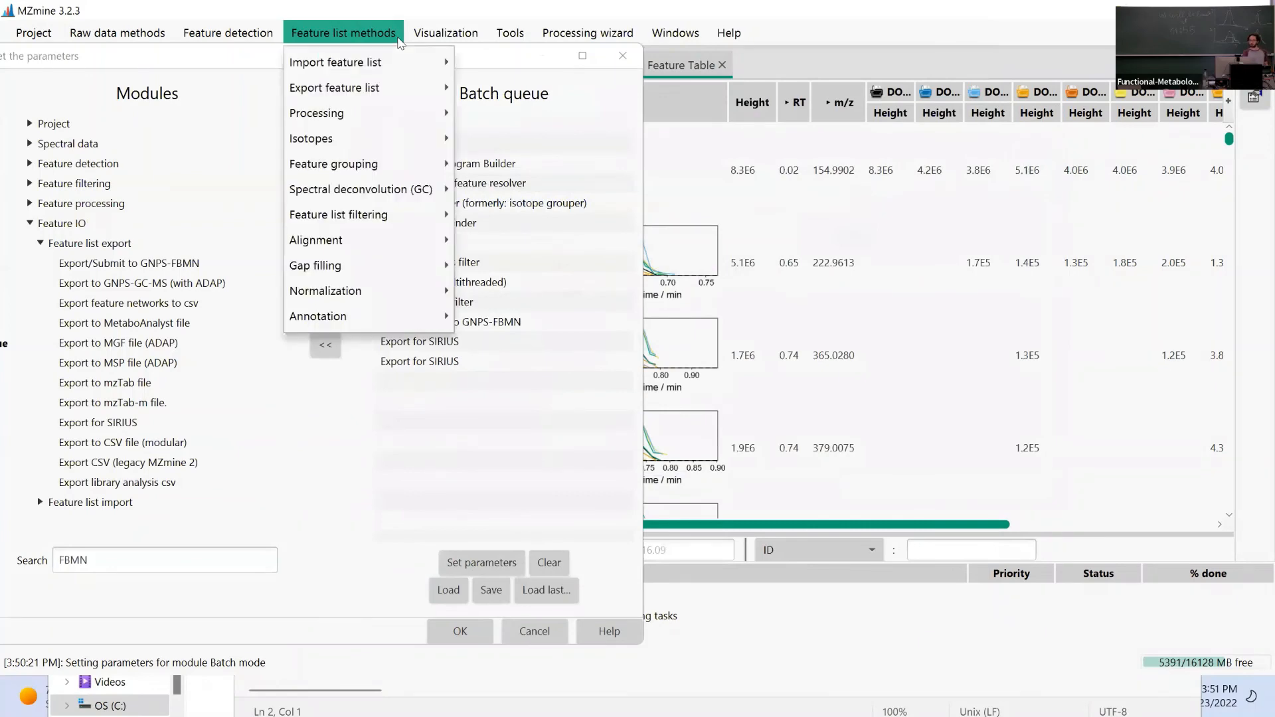
pyautogui.click(457, 12)
pyautogui.moveTo(440, 61); pyautogui.dragTo(645, 50)
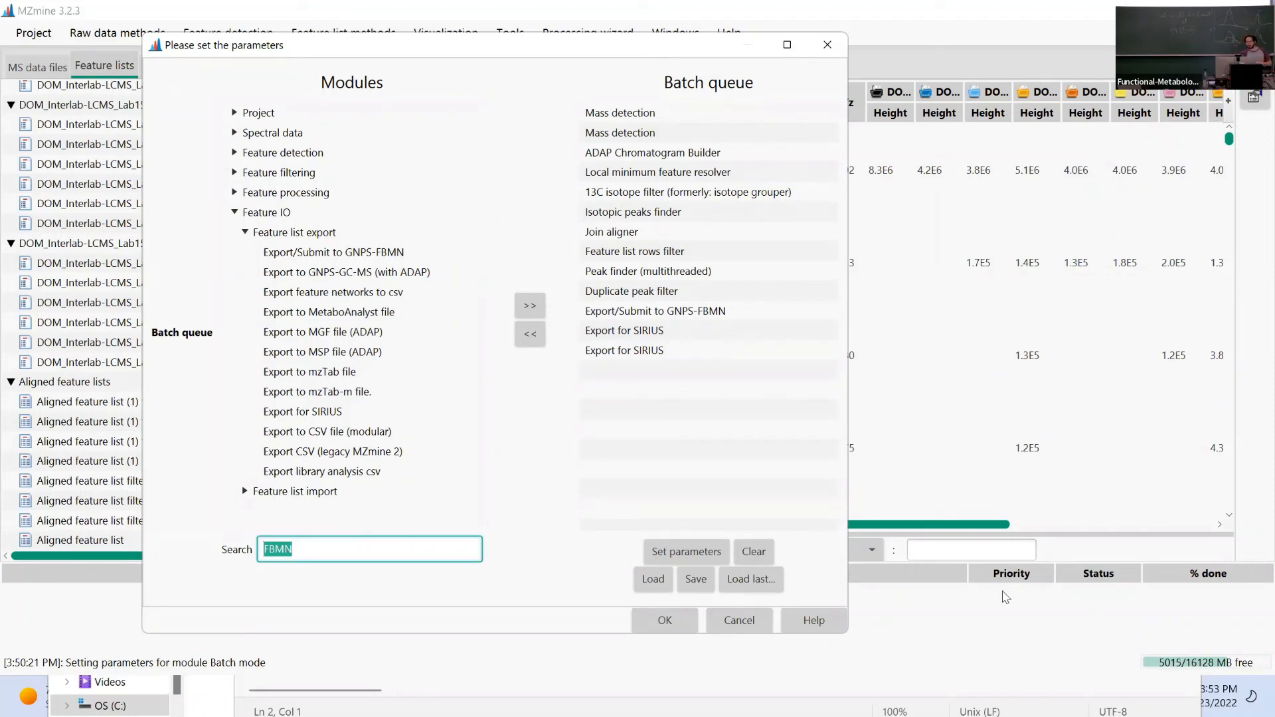
pyautogui.click(721, 623)
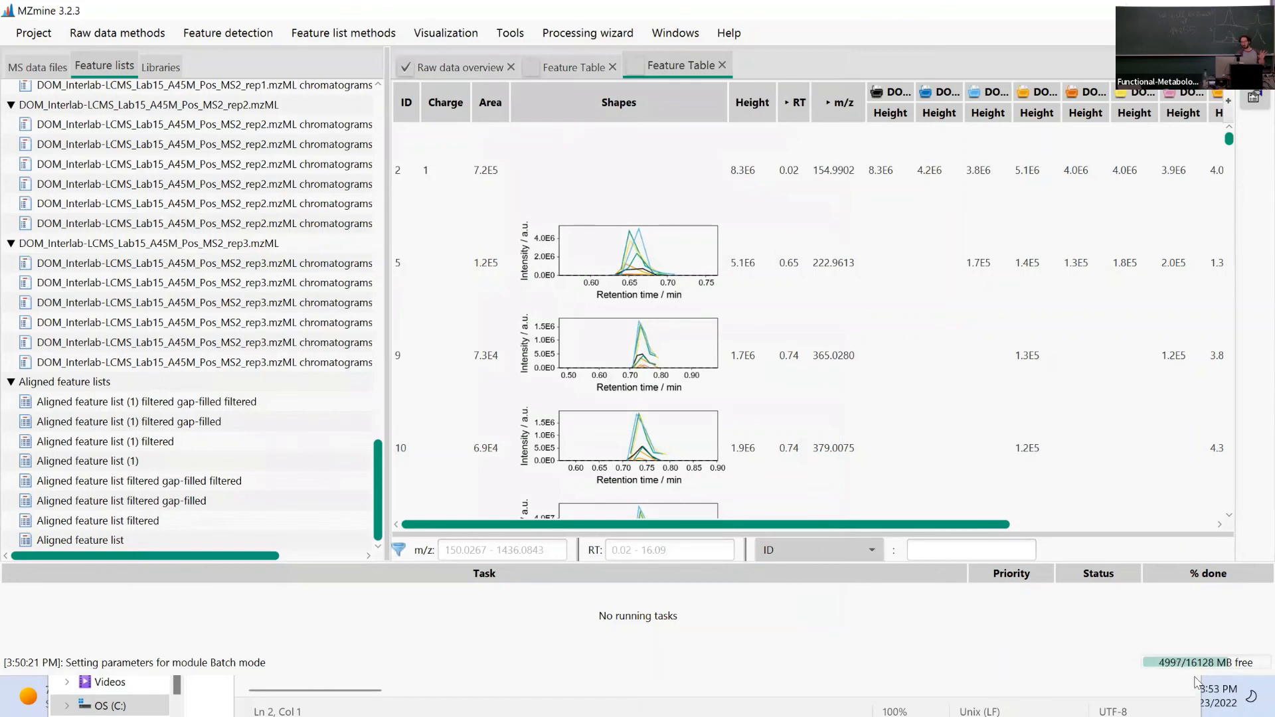
pyautogui.click(1195, 666)
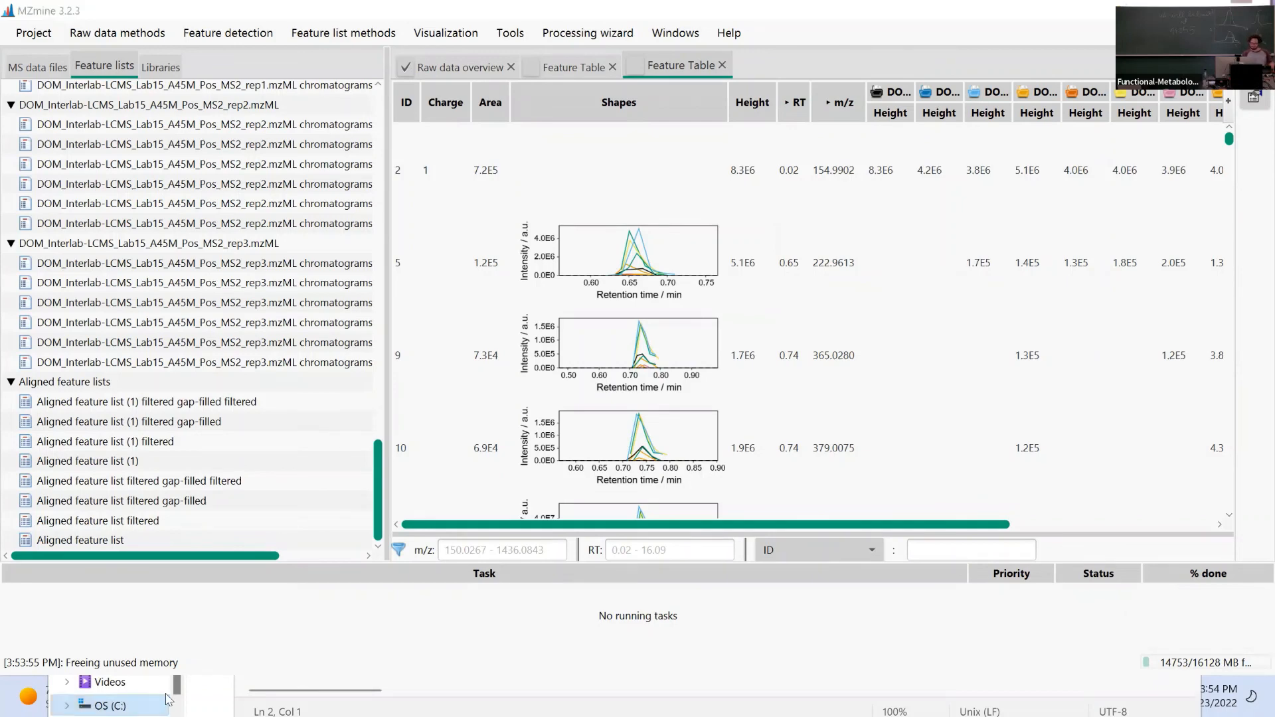
# Open 20220823_gnps_fbmn_lab15_dom_interstudy.mgf from the results folder in Notepad and maximize the window.
pyautogui.press('super+Tab')
pyautogui.click(565, 164)
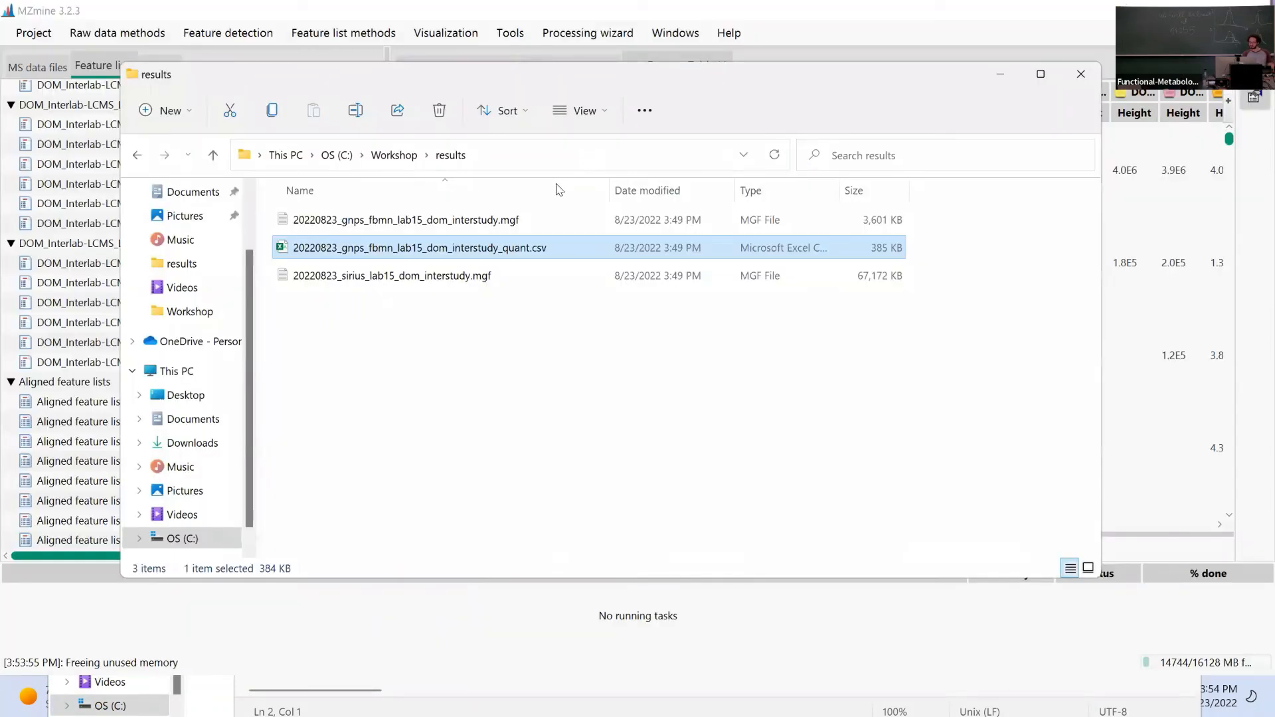
pyautogui.click(457, 222)
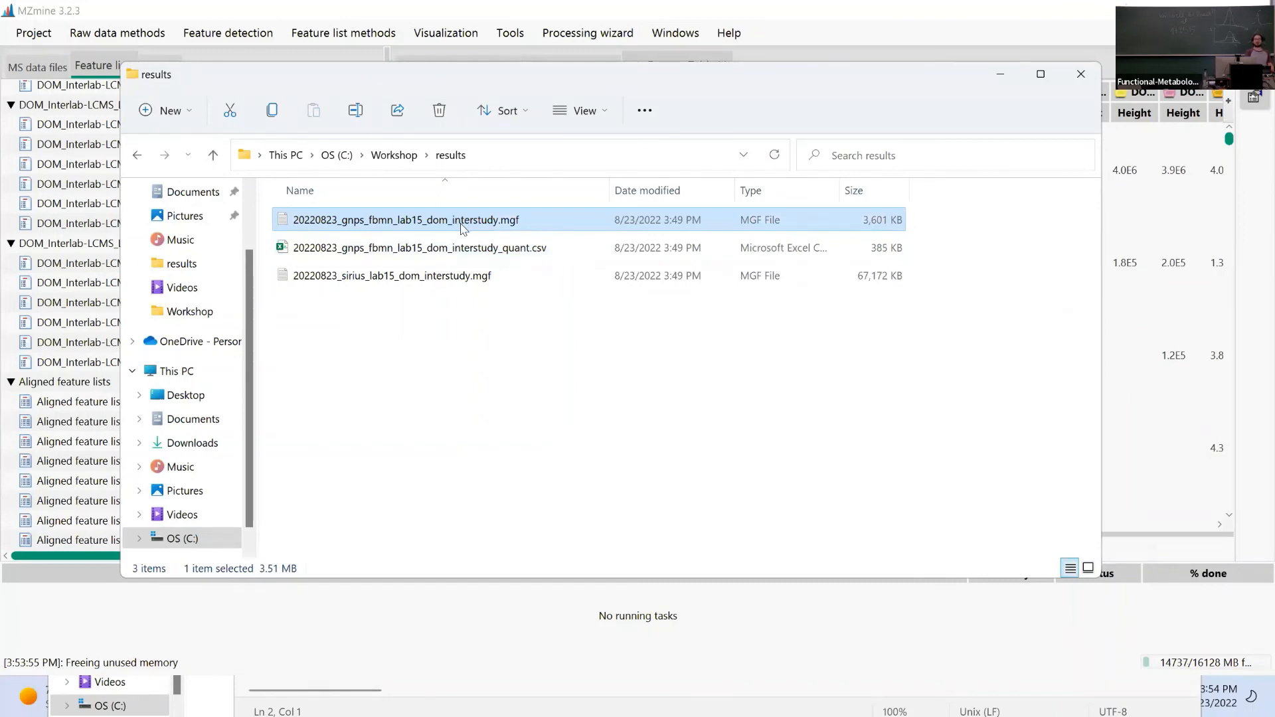
pyautogui.rightClick(476, 223)
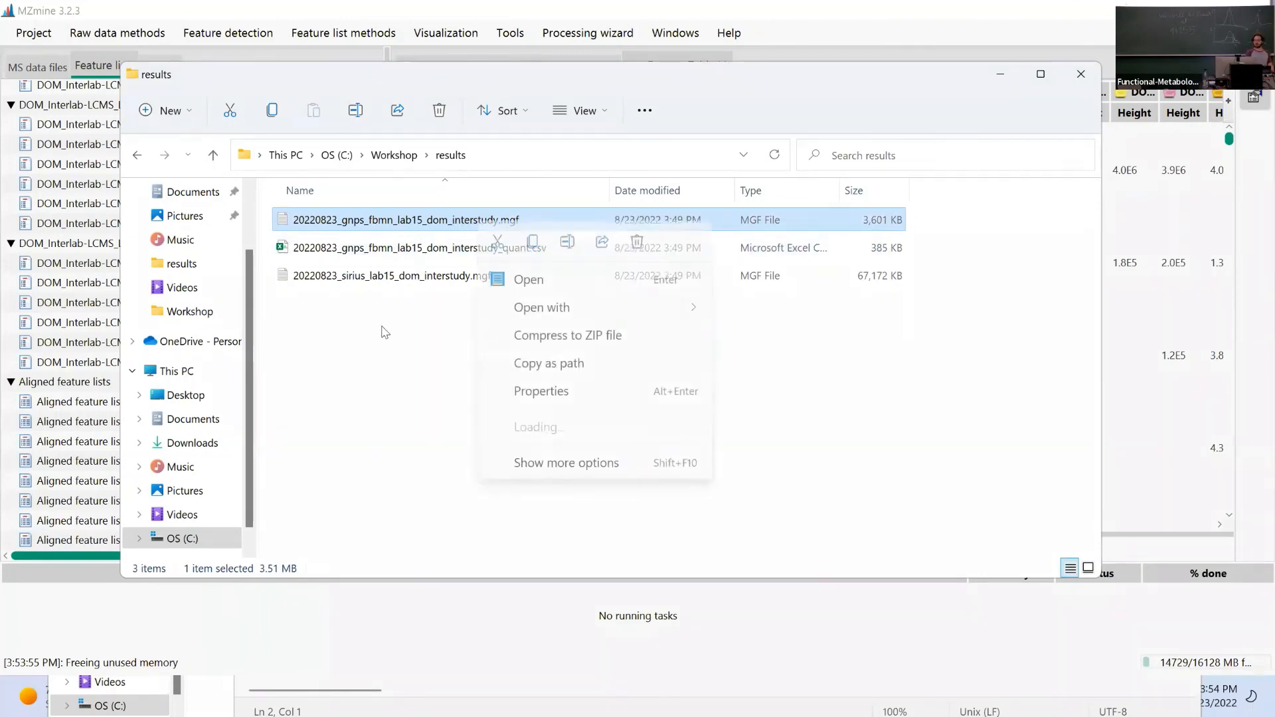
pyautogui.click(384, 333)
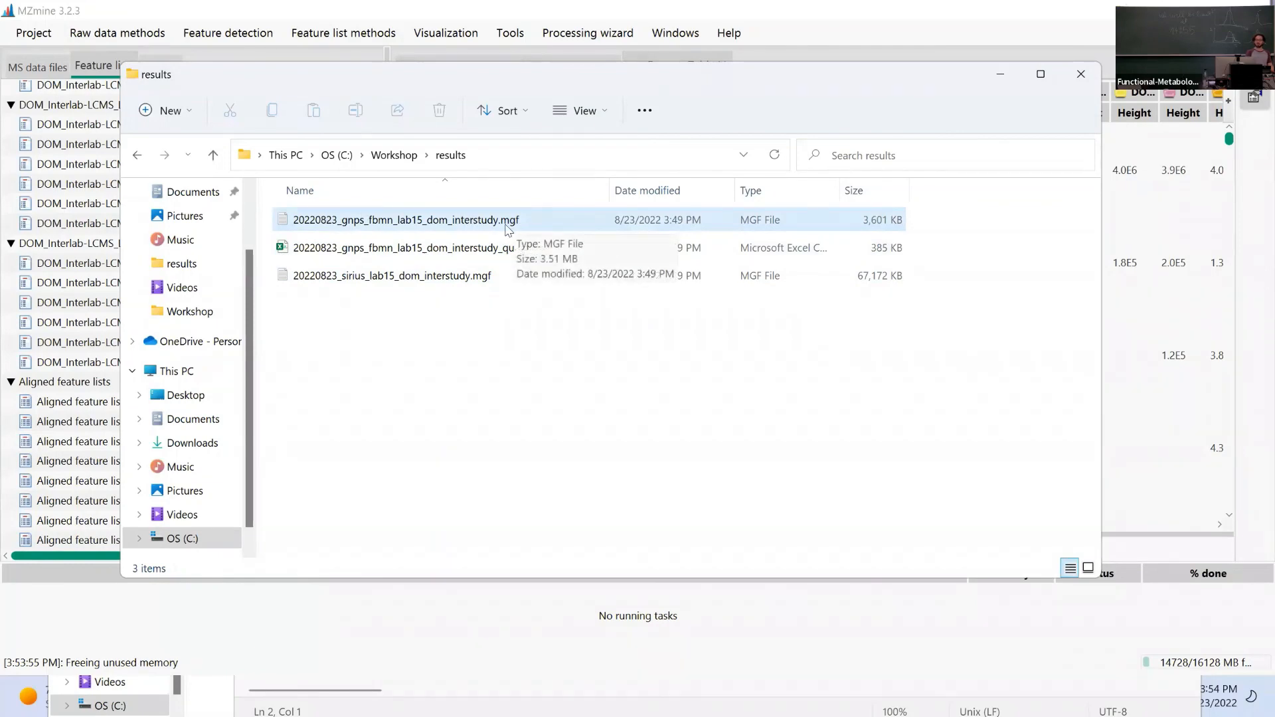
pyautogui.doubleClick(326, 224)
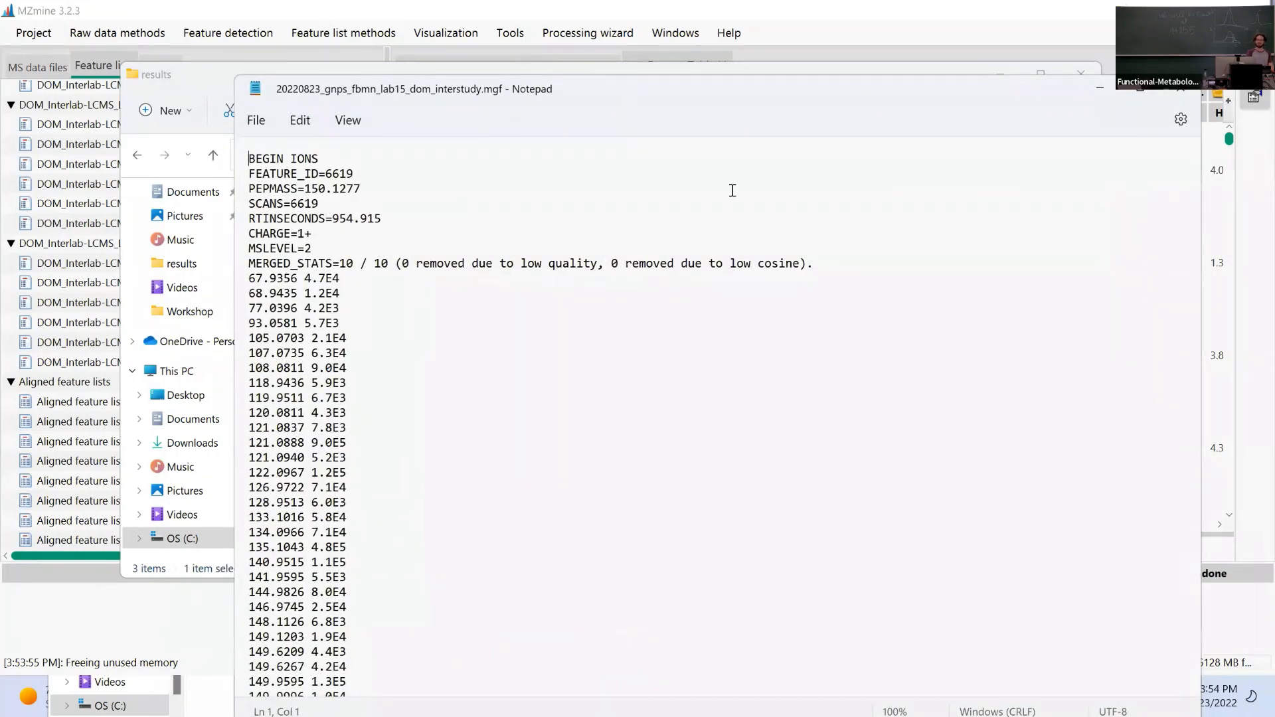
pyautogui.click(1141, 88)
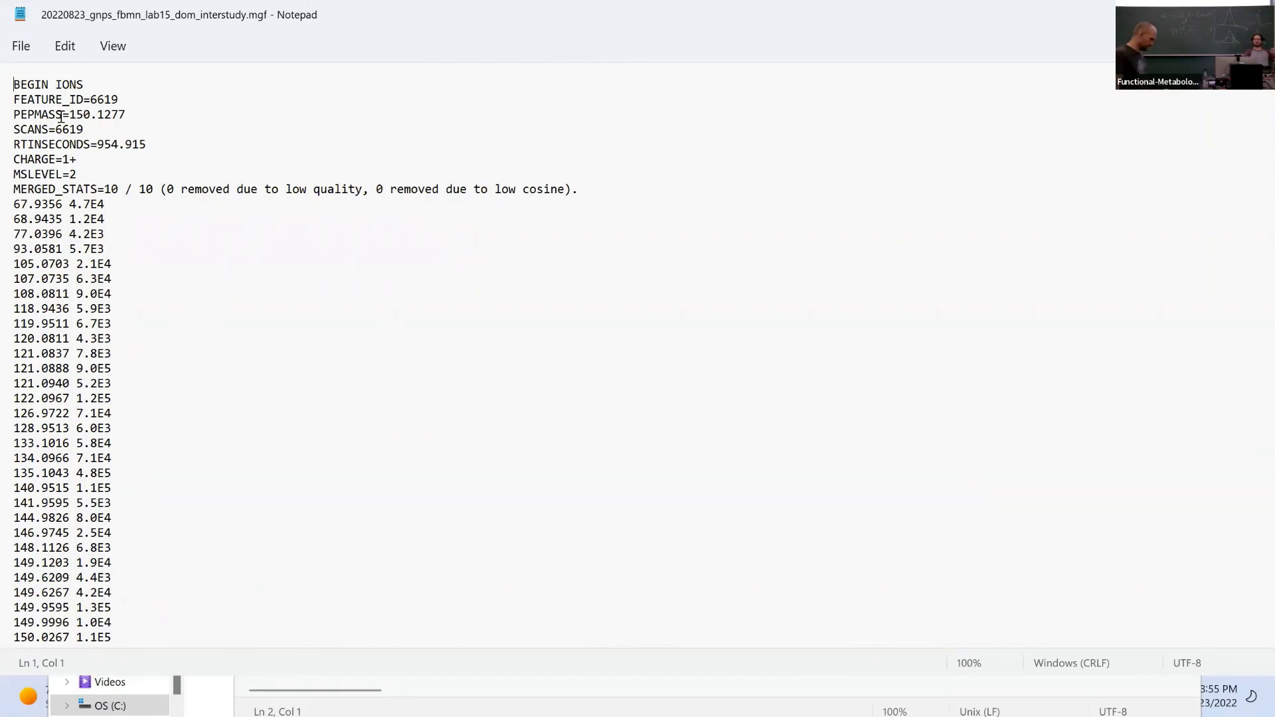
# Examine the first spectrum entry in the MGF file from BEGIN IONS through its peak list to END IONS.
pyautogui.moveTo(20, 90); pyautogui.dragTo(205, 458)
pyautogui.scroll(-20, 199, 456)
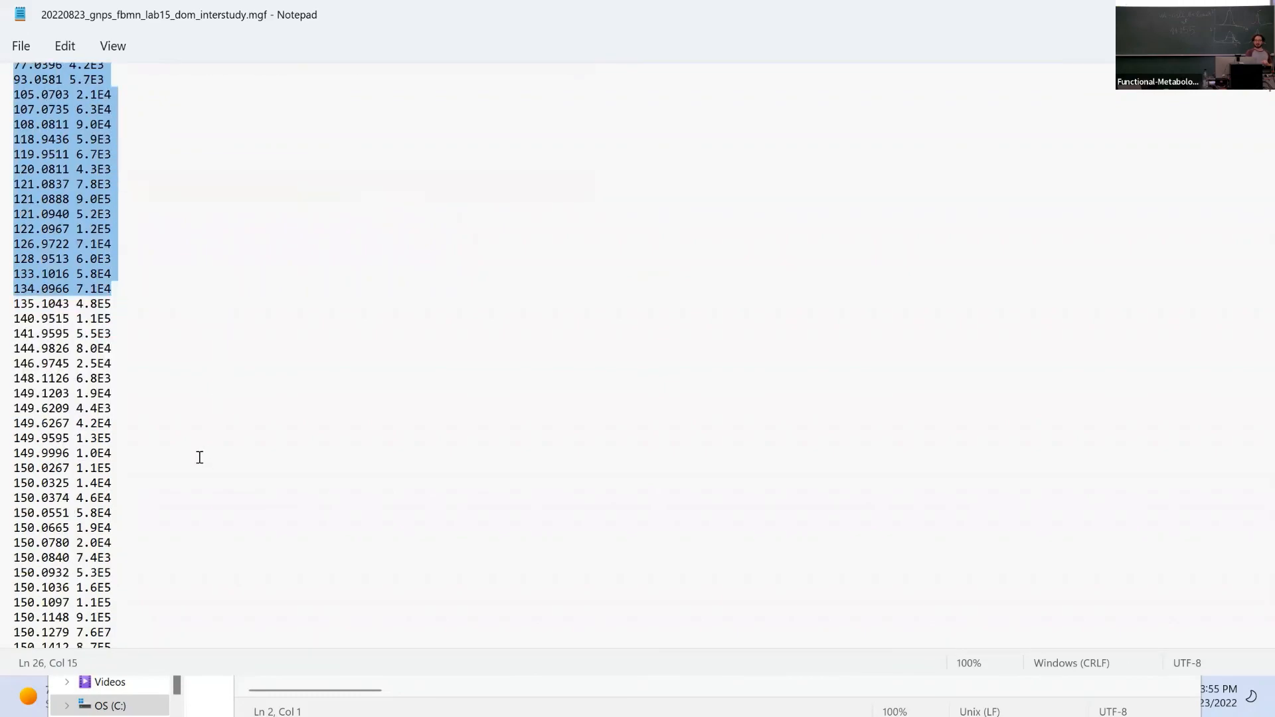
pyautogui.scroll(12, 183, 451)
pyautogui.scroll(9, 184, 451)
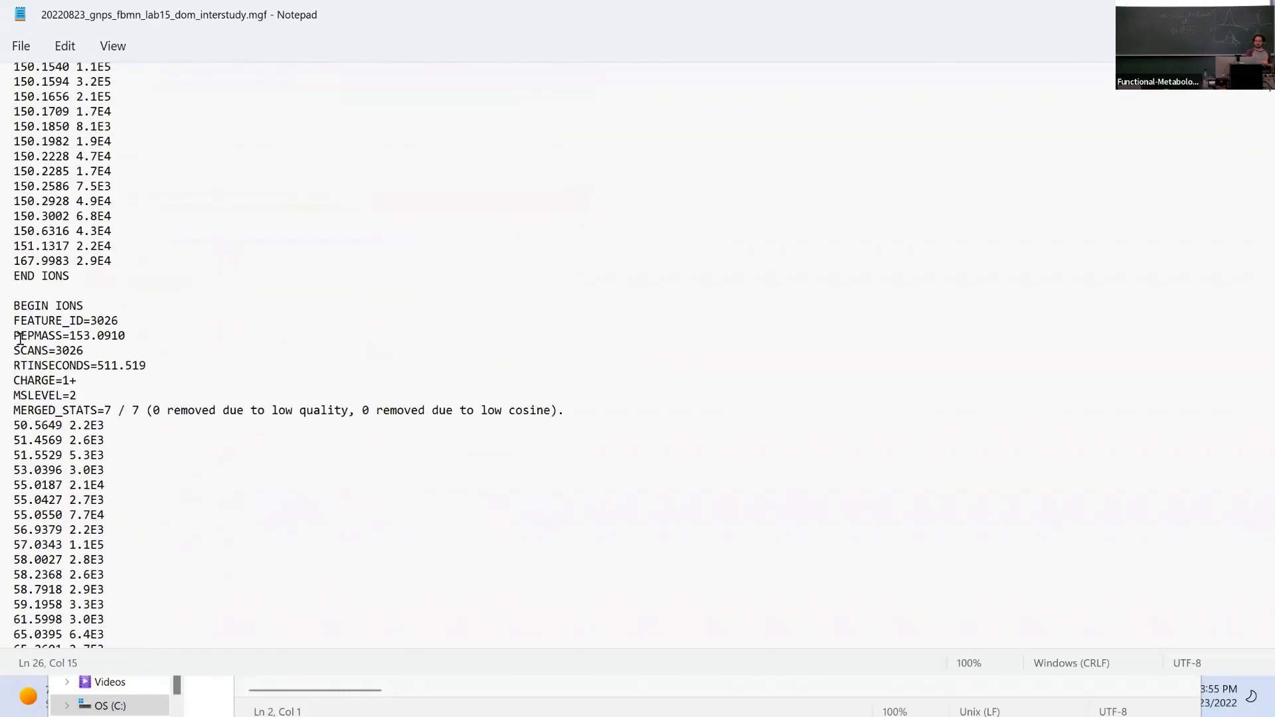
pyautogui.moveTo(14, 329); pyautogui.dragTo(148, 325)
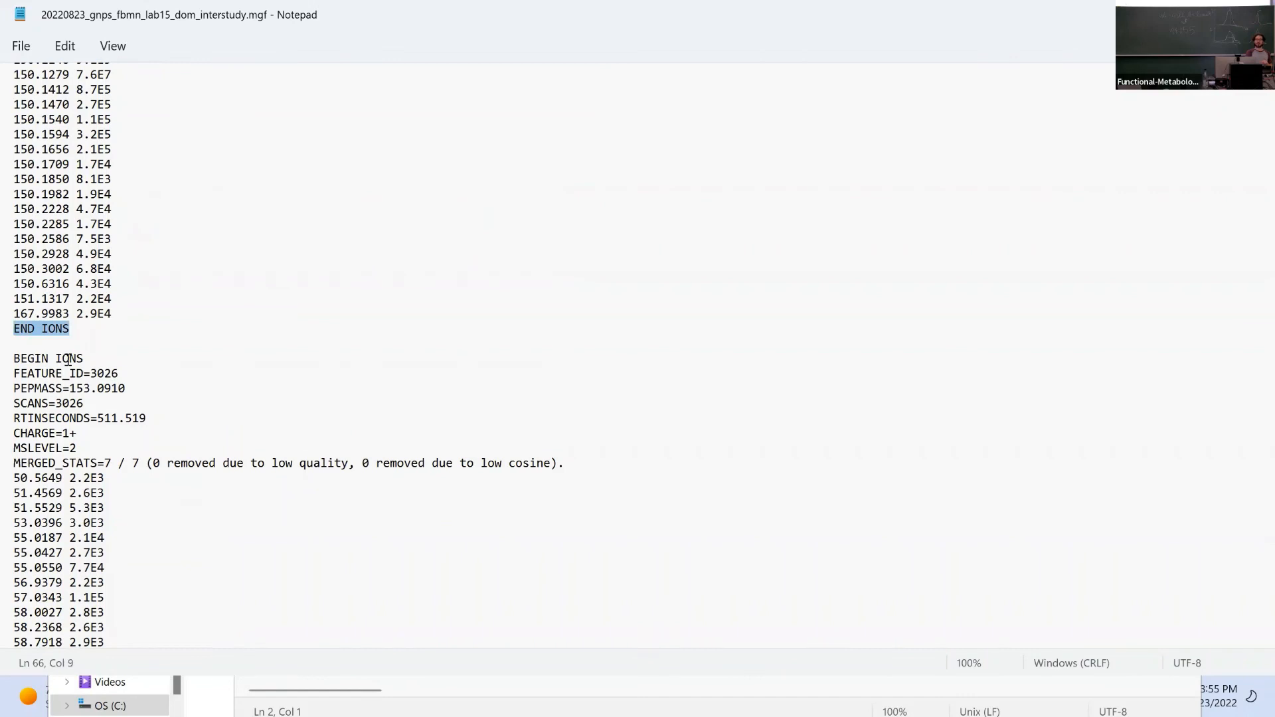
# Highlight the BEGIN IONS line of the second spectrum entry in the MGF file and close the file.
pyautogui.moveTo(15, 359); pyautogui.dragTo(121, 365)
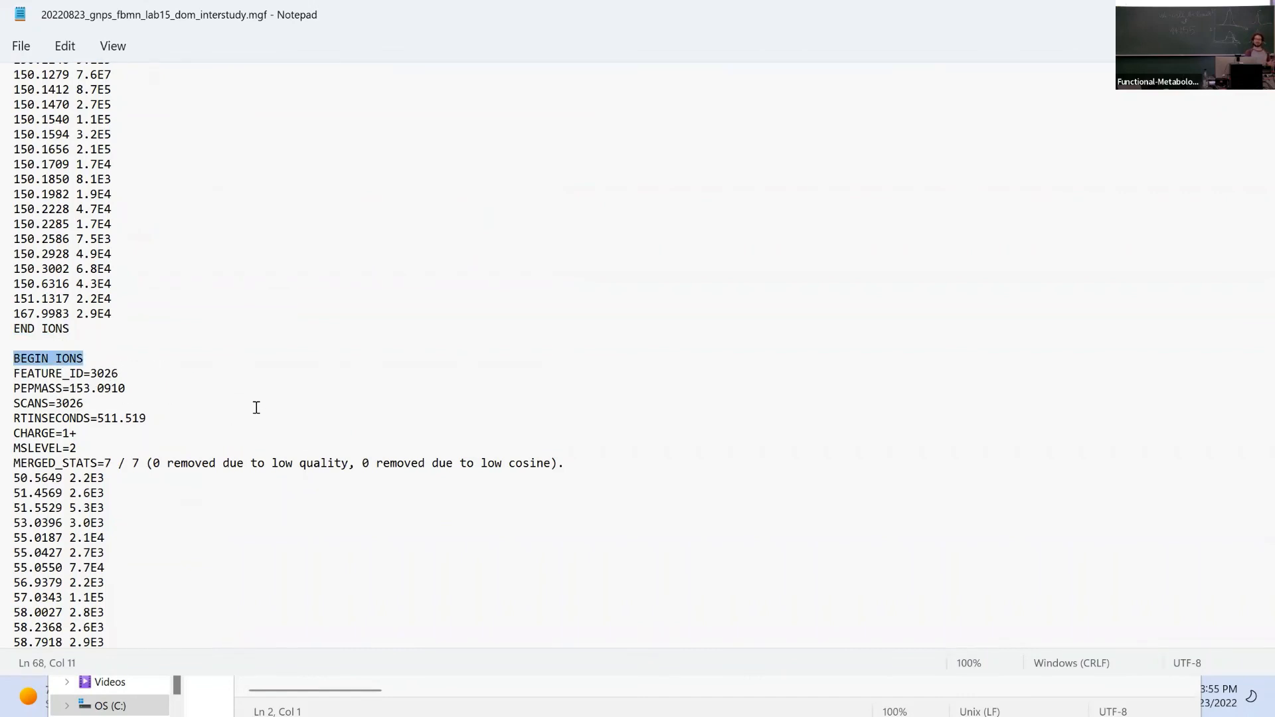
pyautogui.click(1254, 14)
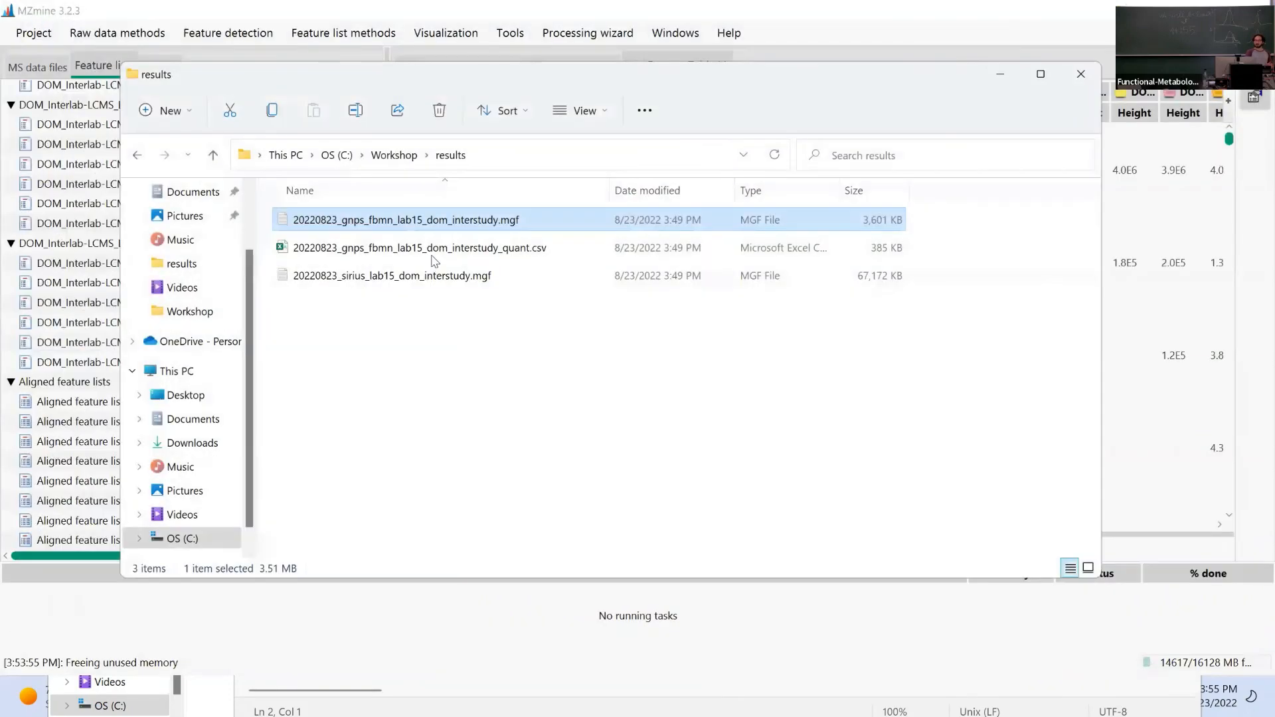
# Open 20220823_gnps_fbmn_lab15_dom_interstudy_quant.csv from the results folder in Notepad, without making it the default app.
pyautogui.rightClick(436, 253)
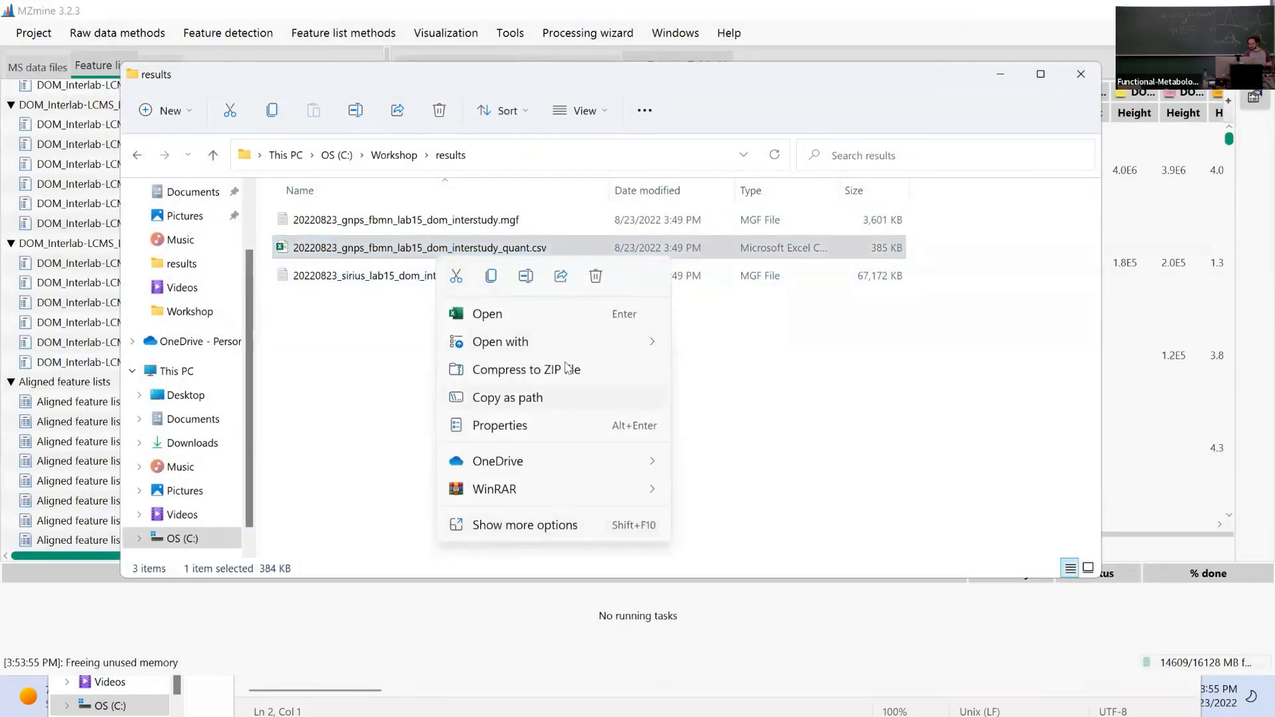
pyautogui.moveTo(656, 344)
pyautogui.click(757, 400)
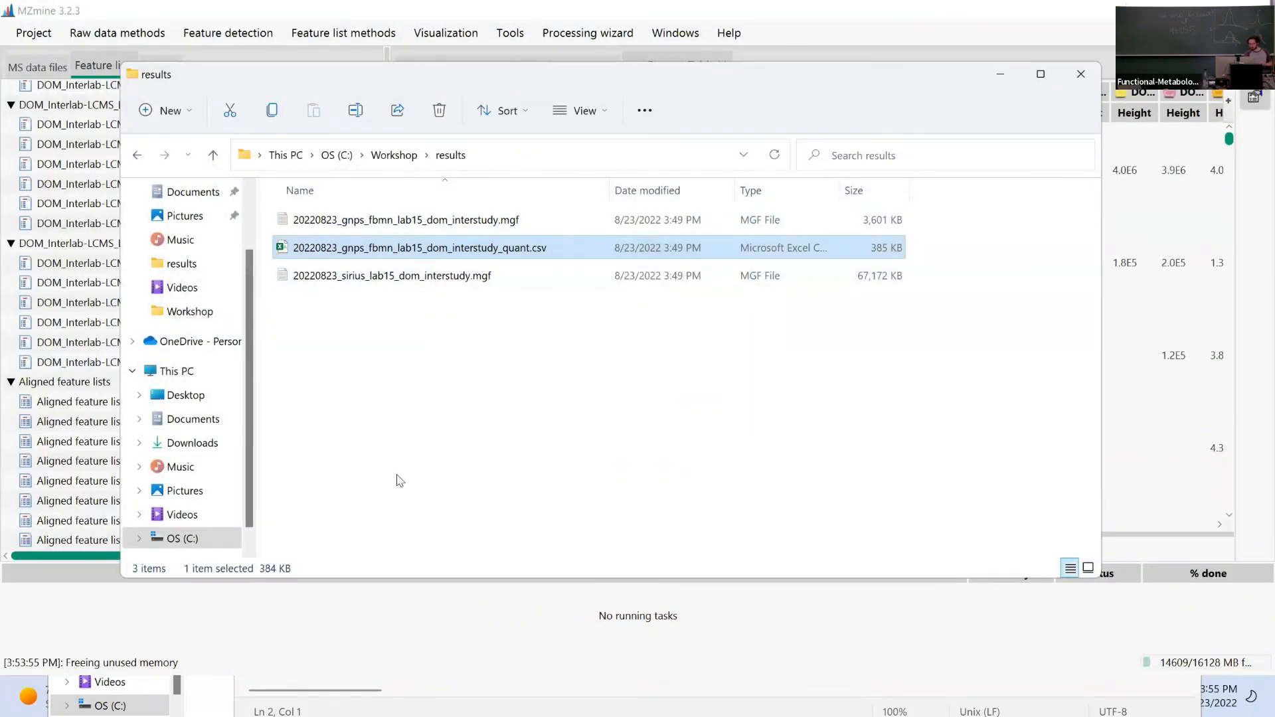
pyautogui.click(523, 396)
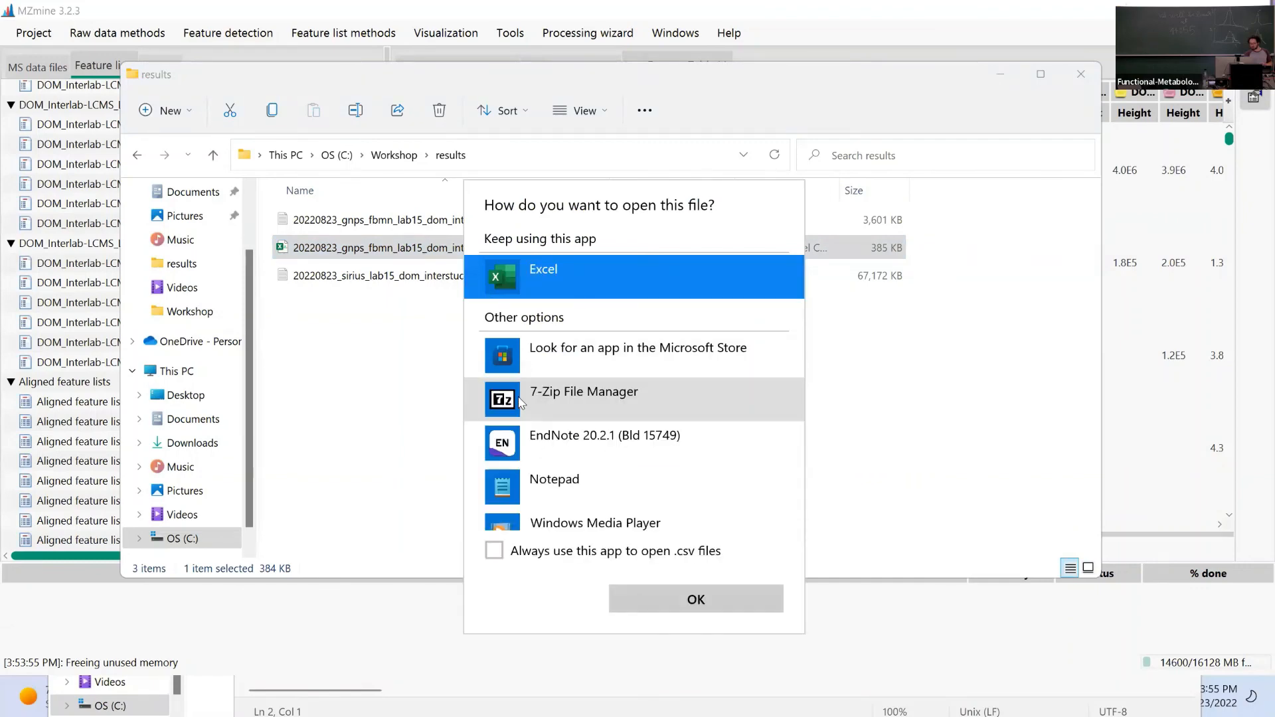
pyautogui.click(557, 493)
pyautogui.click(724, 605)
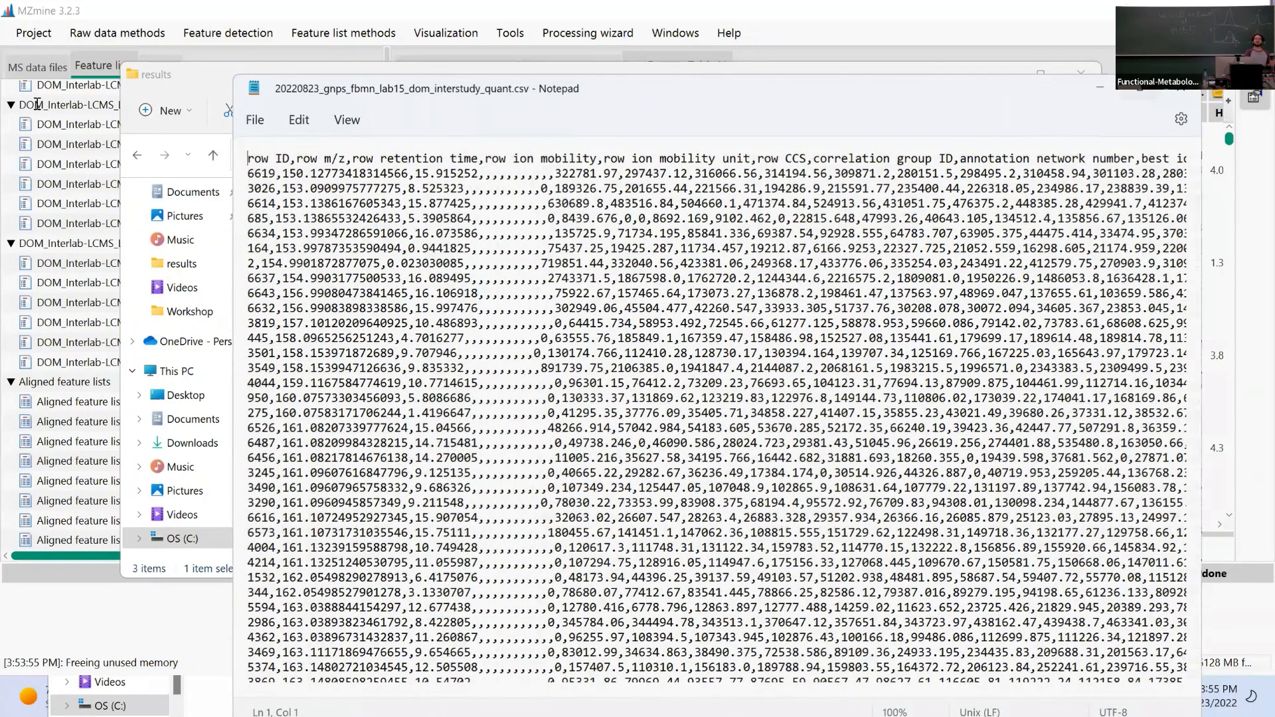
# Maximize the quantification table's window and highlight the intensity values in the first feature row.
pyautogui.press('super+Up')
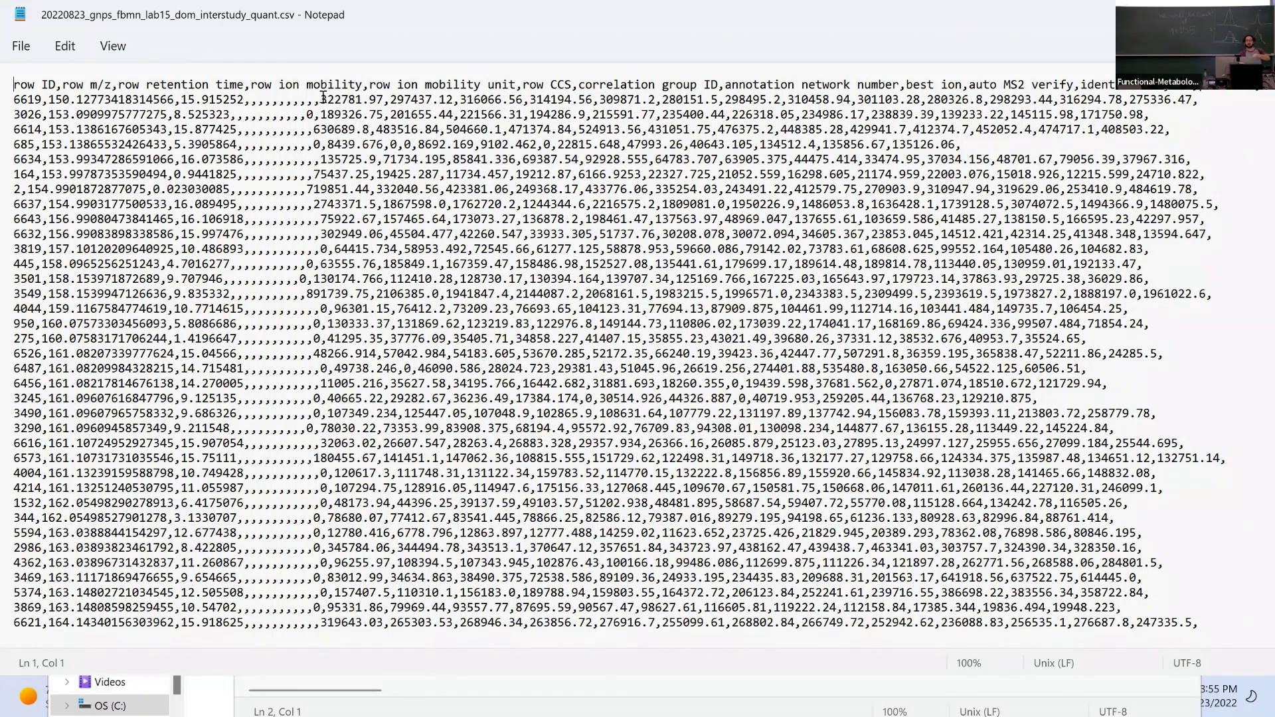
pyautogui.moveTo(321, 97); pyautogui.dragTo(1201, 99)
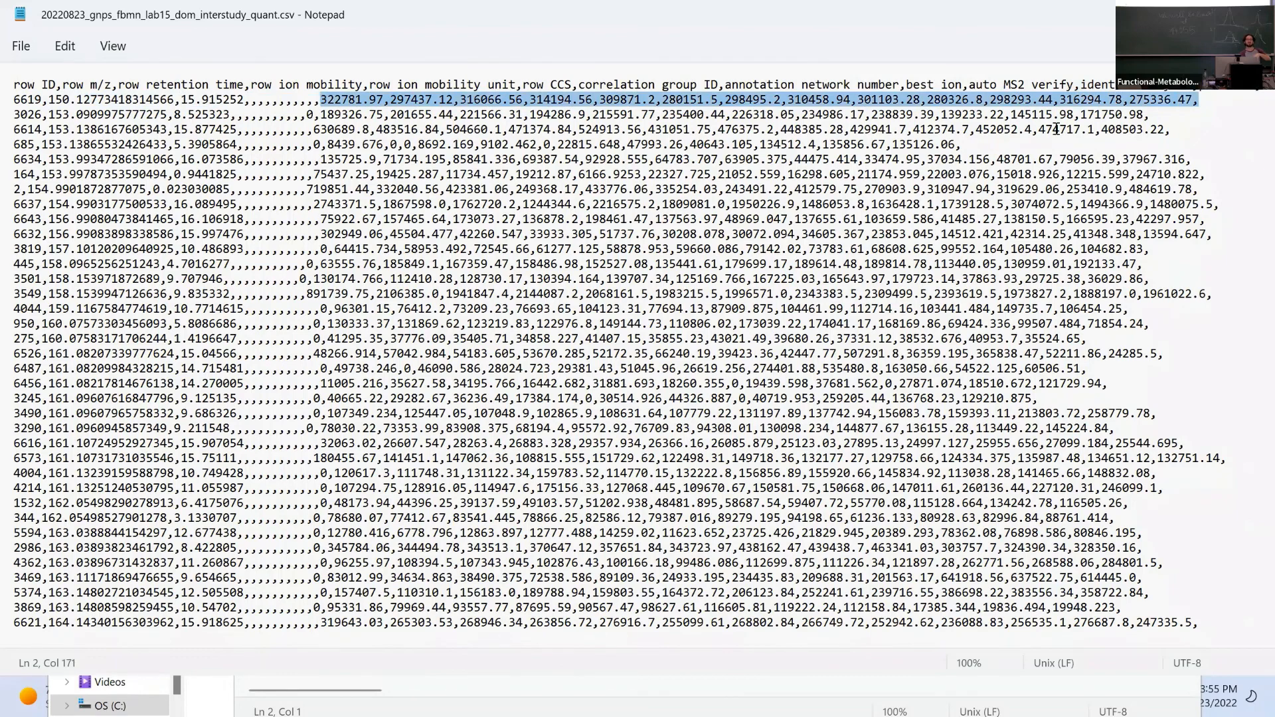